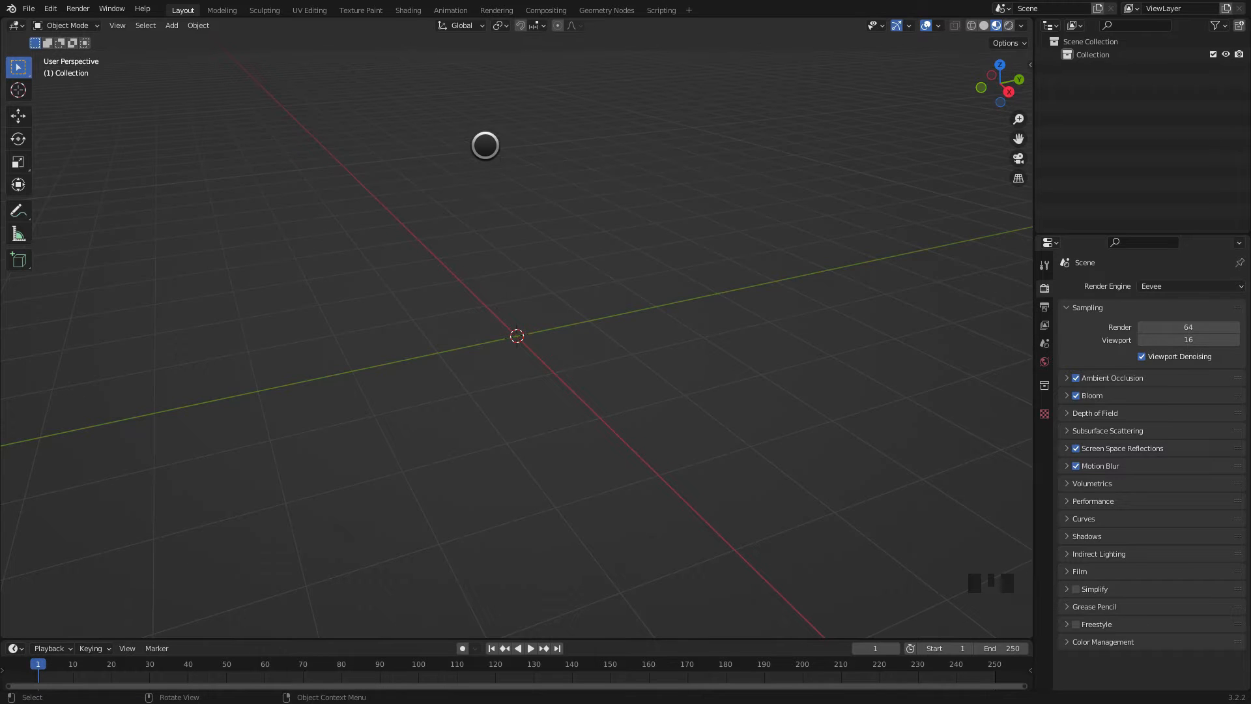
Step: Add a UV sphere at the world origin with 33 segments
{"action": "left_click", "coordinate": [171, 25]}
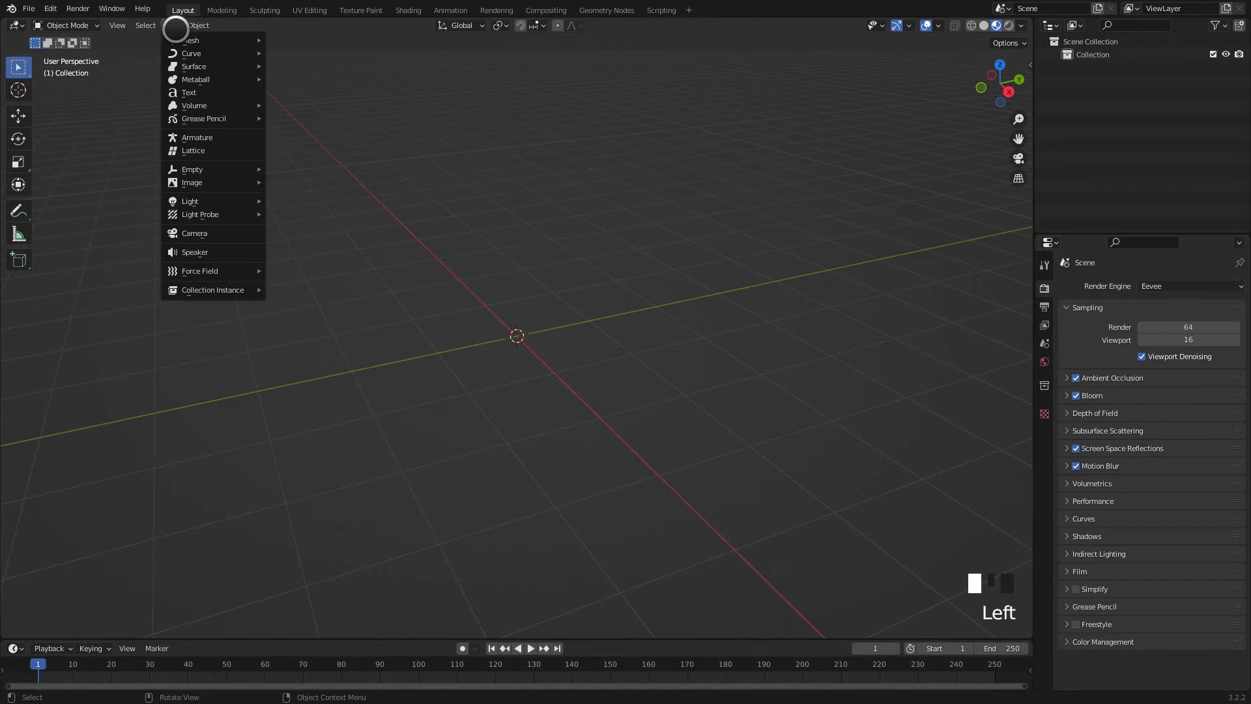
{"action": "mouse_move", "coordinate": [187, 39]}
{"action": "left_click", "coordinate": [308, 77]}
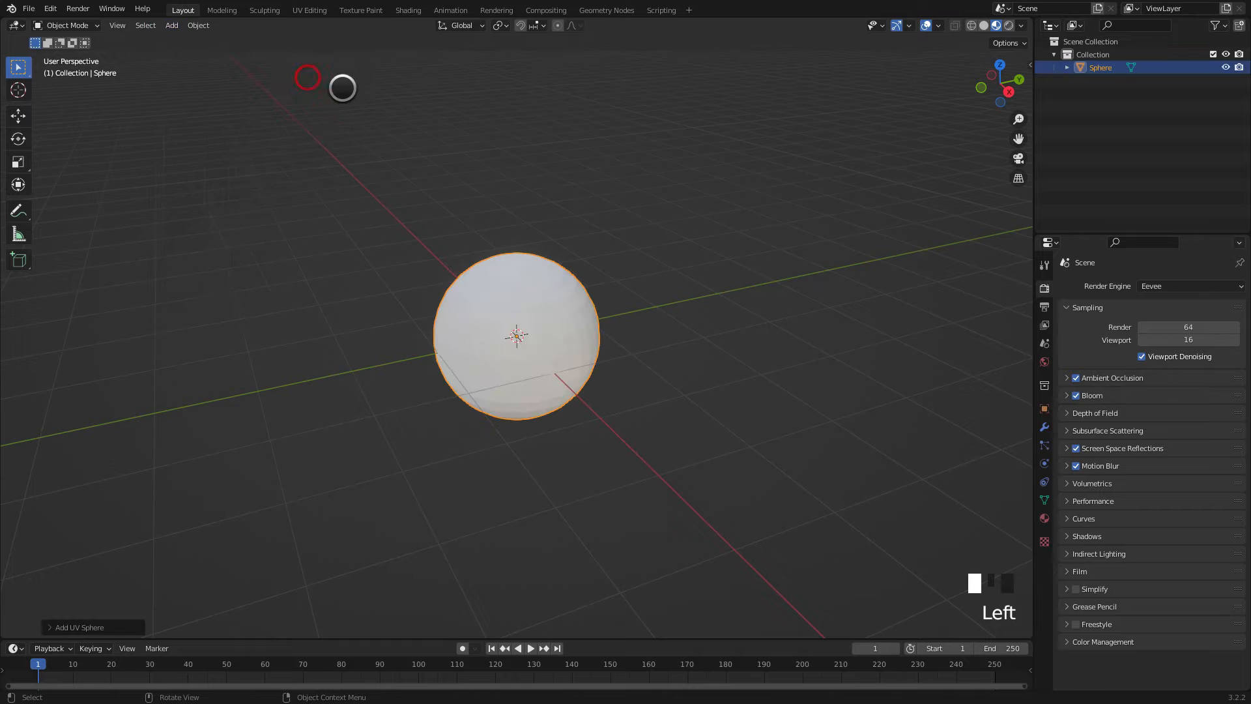
{"action": "mouse_move", "coordinate": [546, 323]}
{"action": "middle_mouse_down"}
{"action": "mouse_move", "coordinate": [612, 318]}
{"action": "mouse_move", "coordinate": [550, 302]}
{"action": "mouse_move", "coordinate": [539, 315]}
{"action": "middle_mouse_up"}
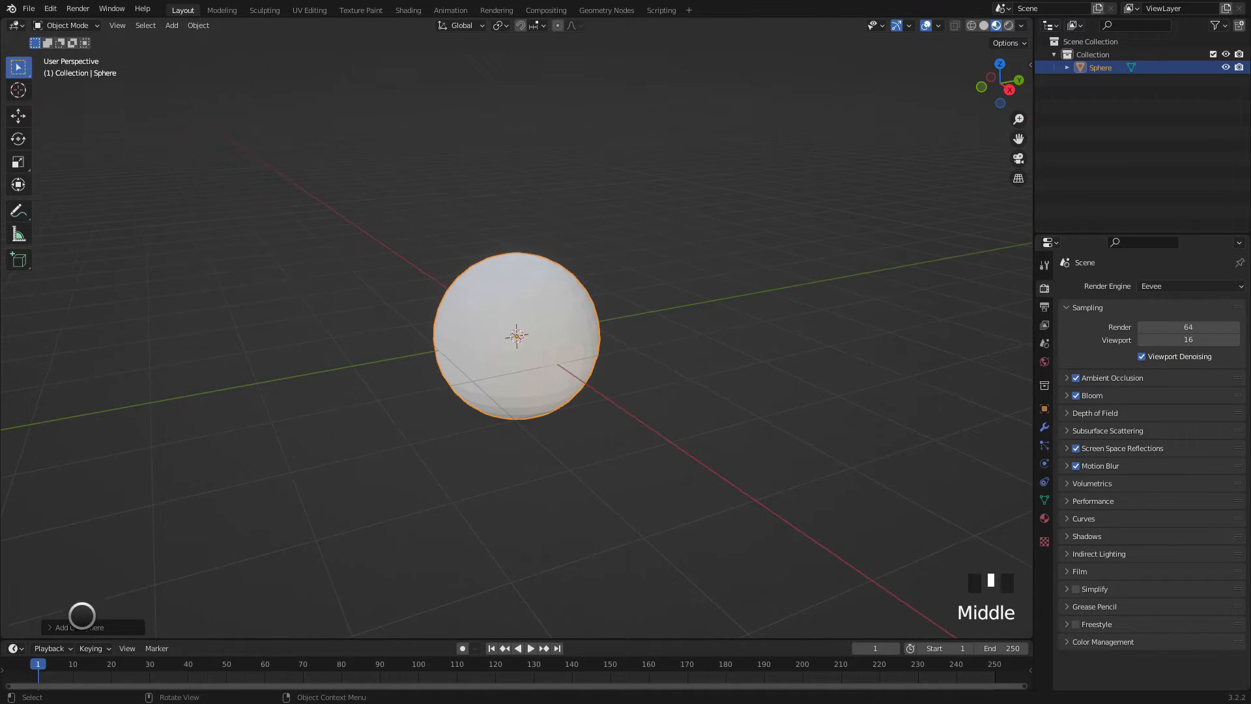
{"action": "left_click", "coordinate": [77, 627]}
{"action": "left_click", "coordinate": [129, 486]}
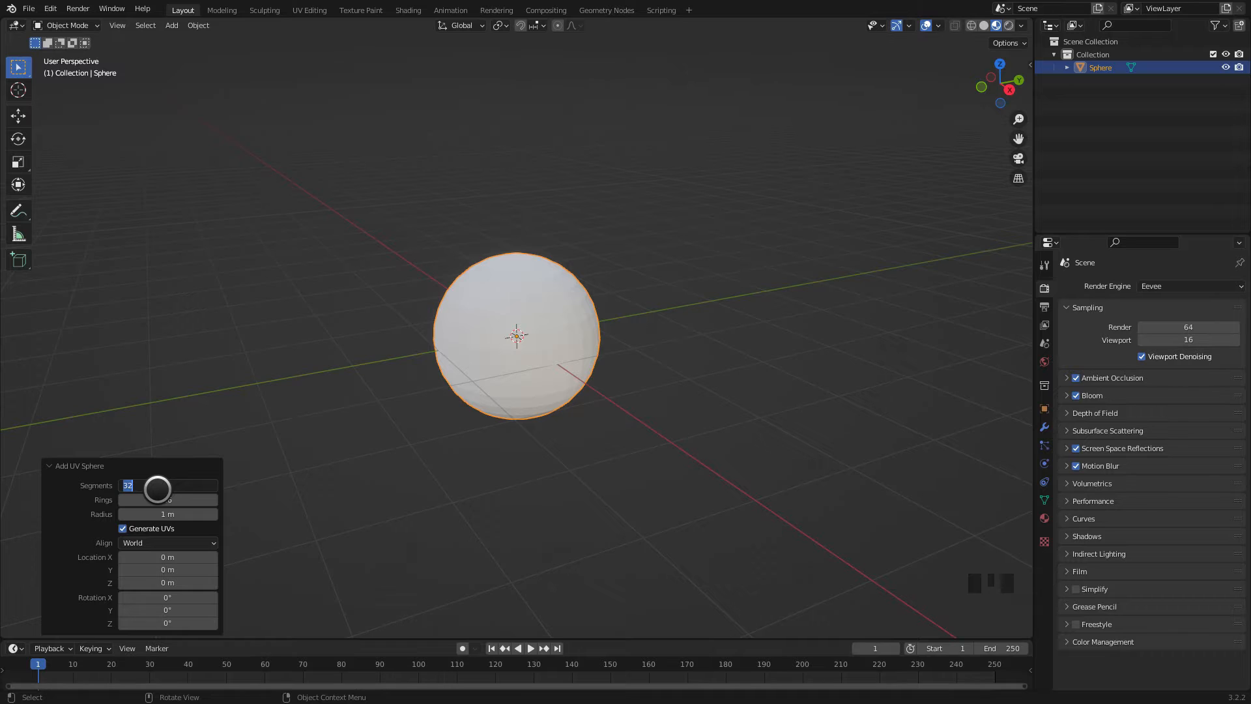
{"action": "type", "text": "3"}
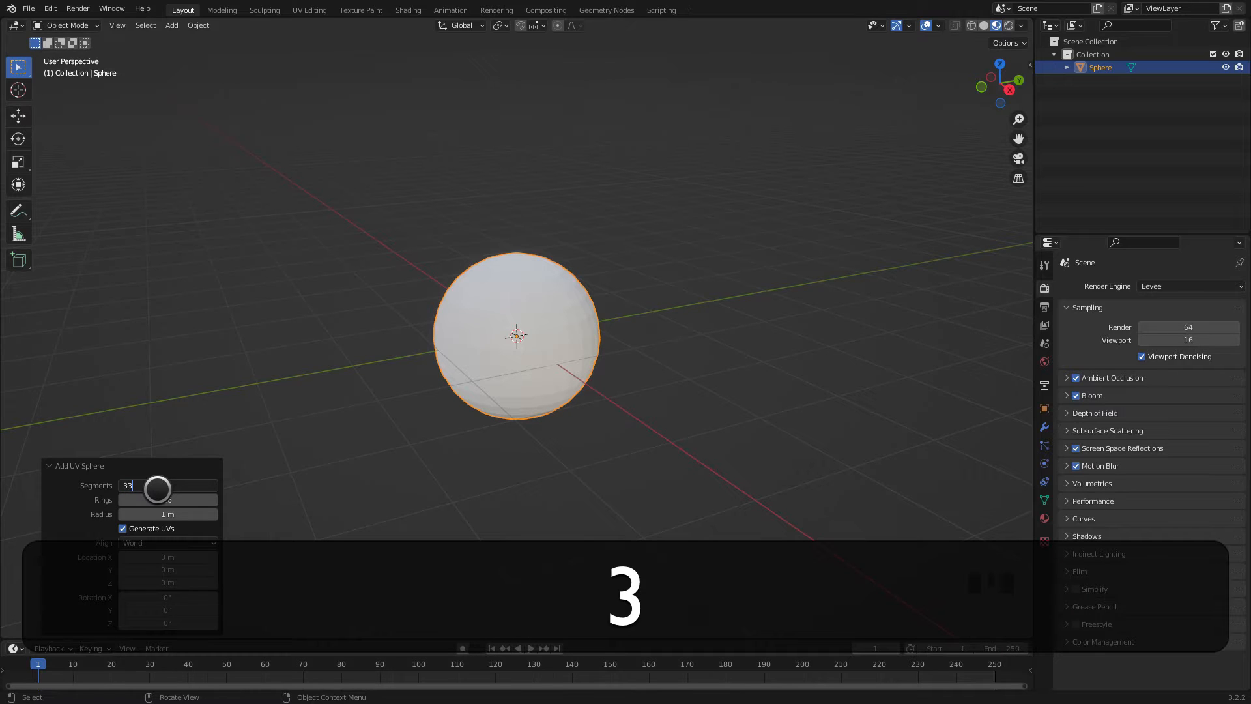
{"action": "type", "text": "3"}
{"action": "key", "text": "Return"}
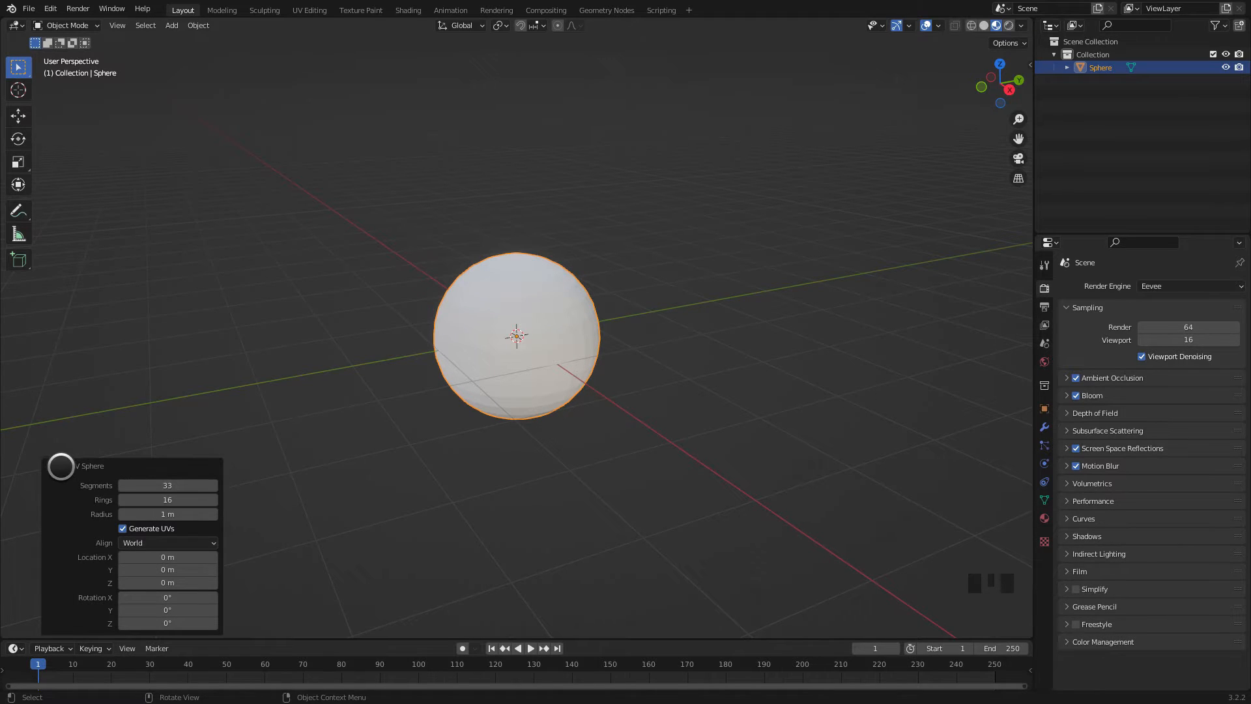
{"action": "left_click", "coordinate": [61, 466]}
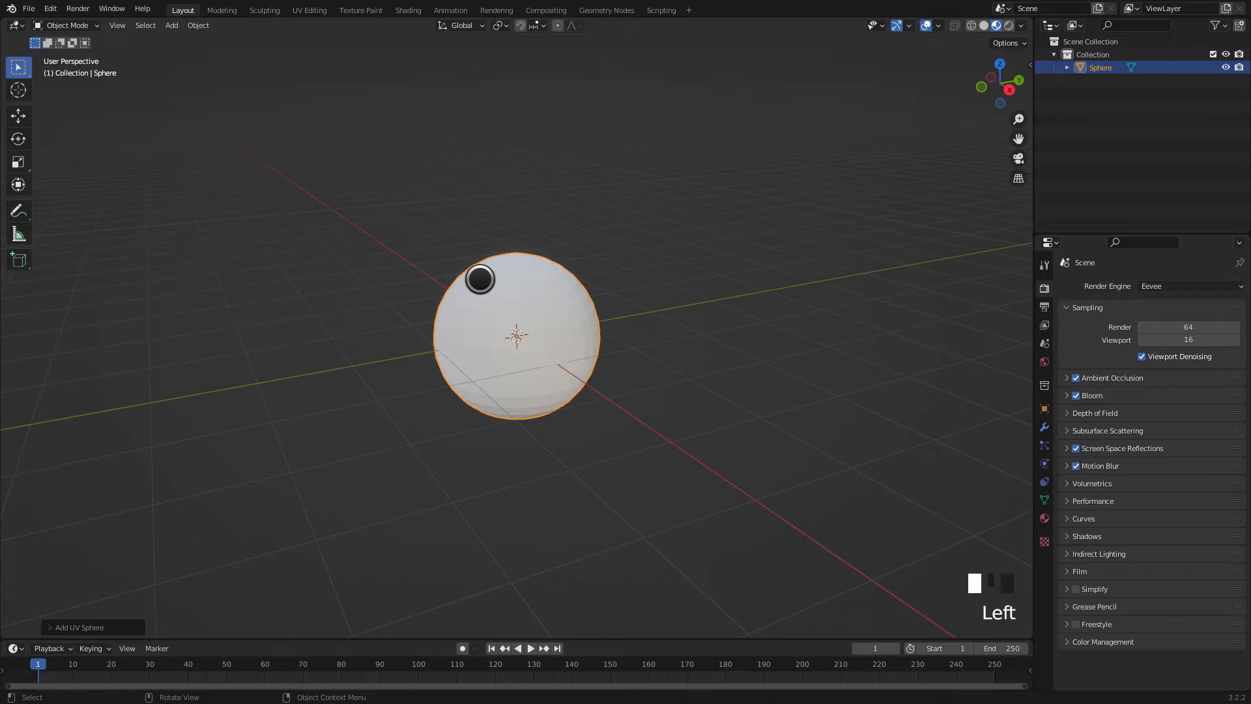
Step: Enter Edit Mode on the sphere, switch to edge selection and clear the selection
{"action": "key", "text": "Tab"}
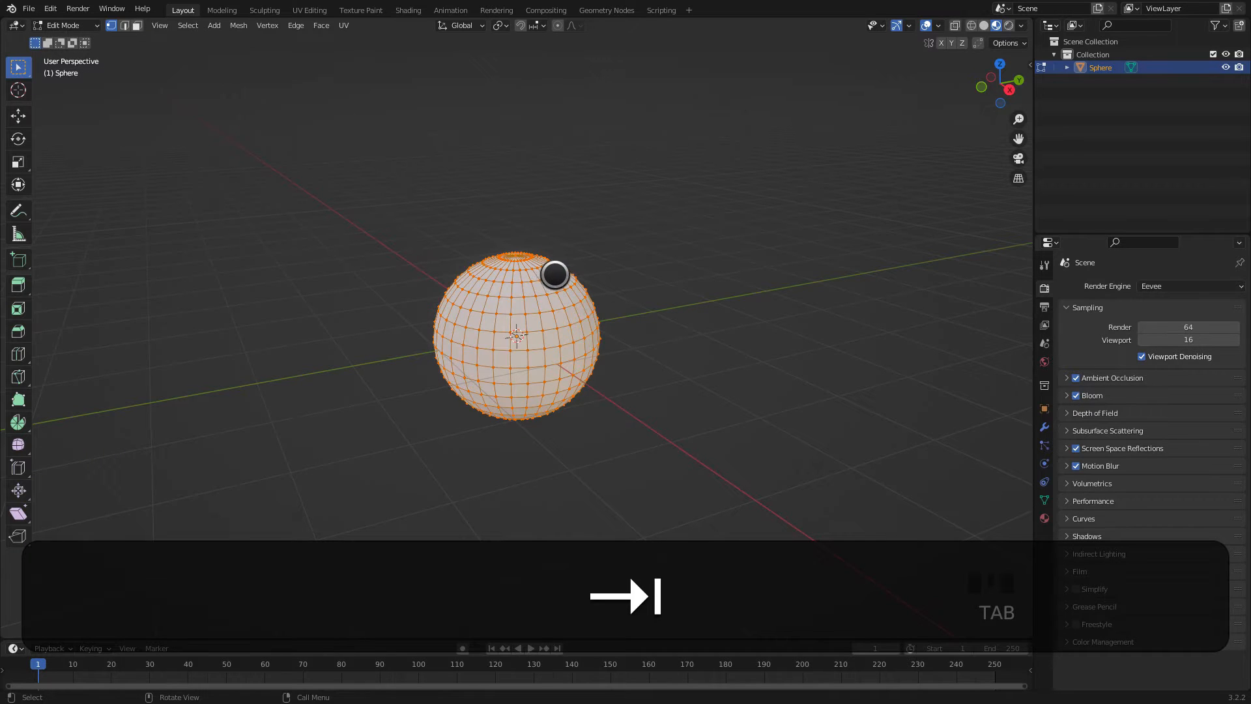
{"action": "middle_click_drag", "start_coordinate": [553, 276], "coordinate": [531, 316]}
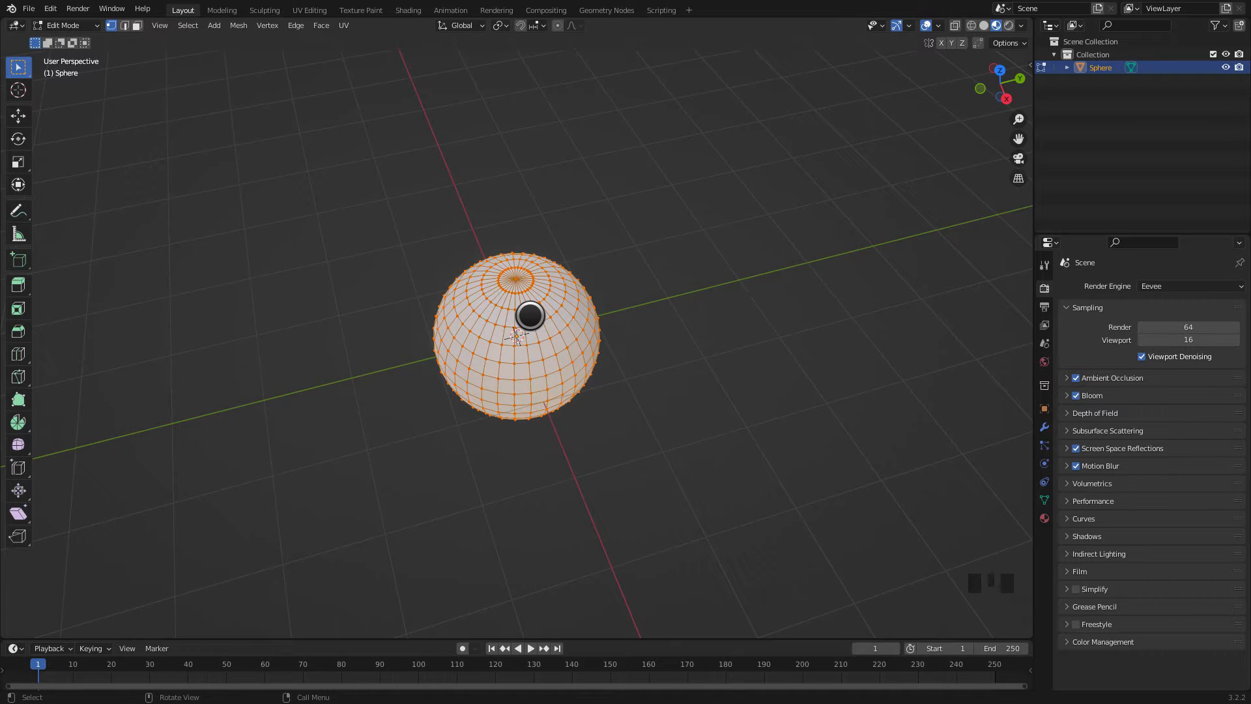
{"action": "left_click", "coordinate": [125, 25]}
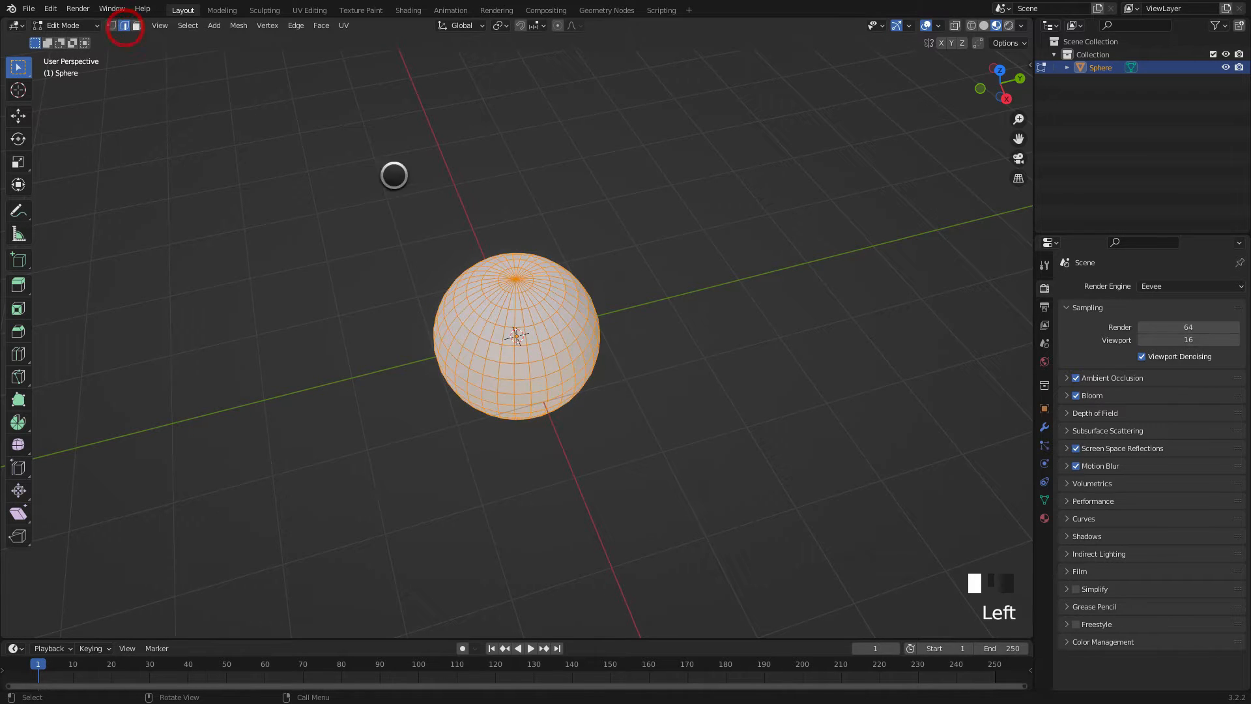
{"action": "left_click", "coordinate": [531, 317], "text": "alt+shift"}
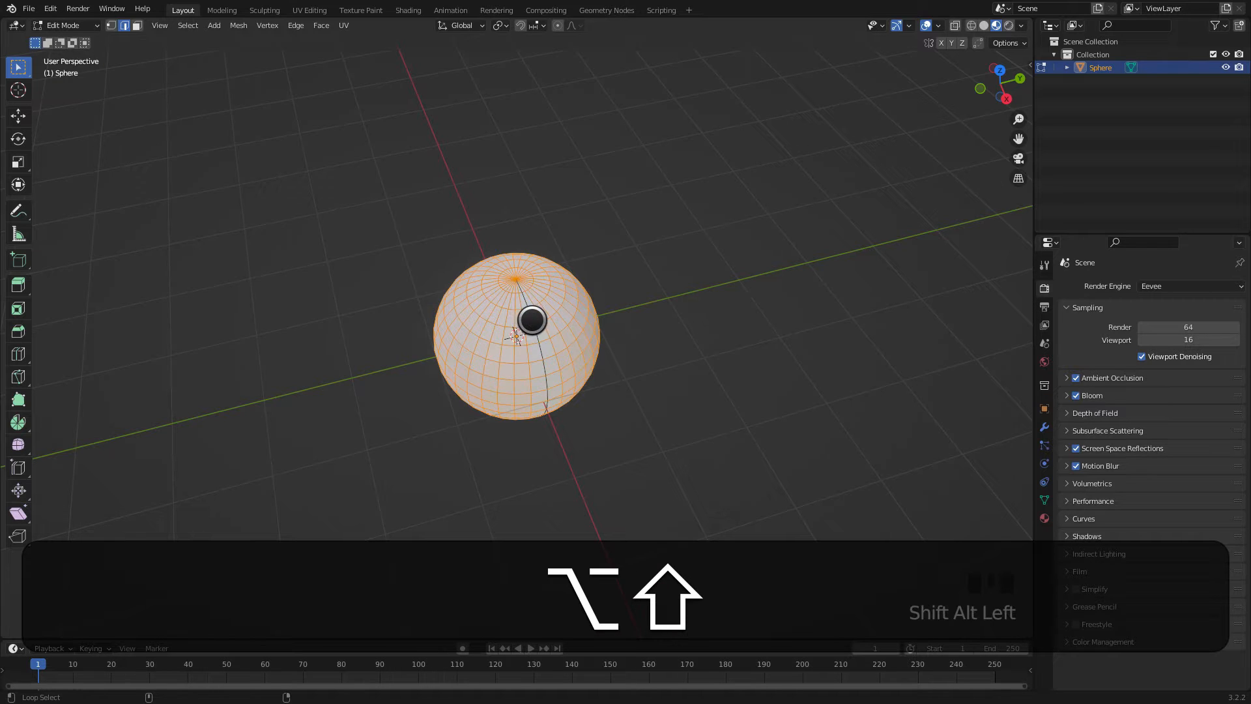
{"action": "left_click", "coordinate": [532, 318]}
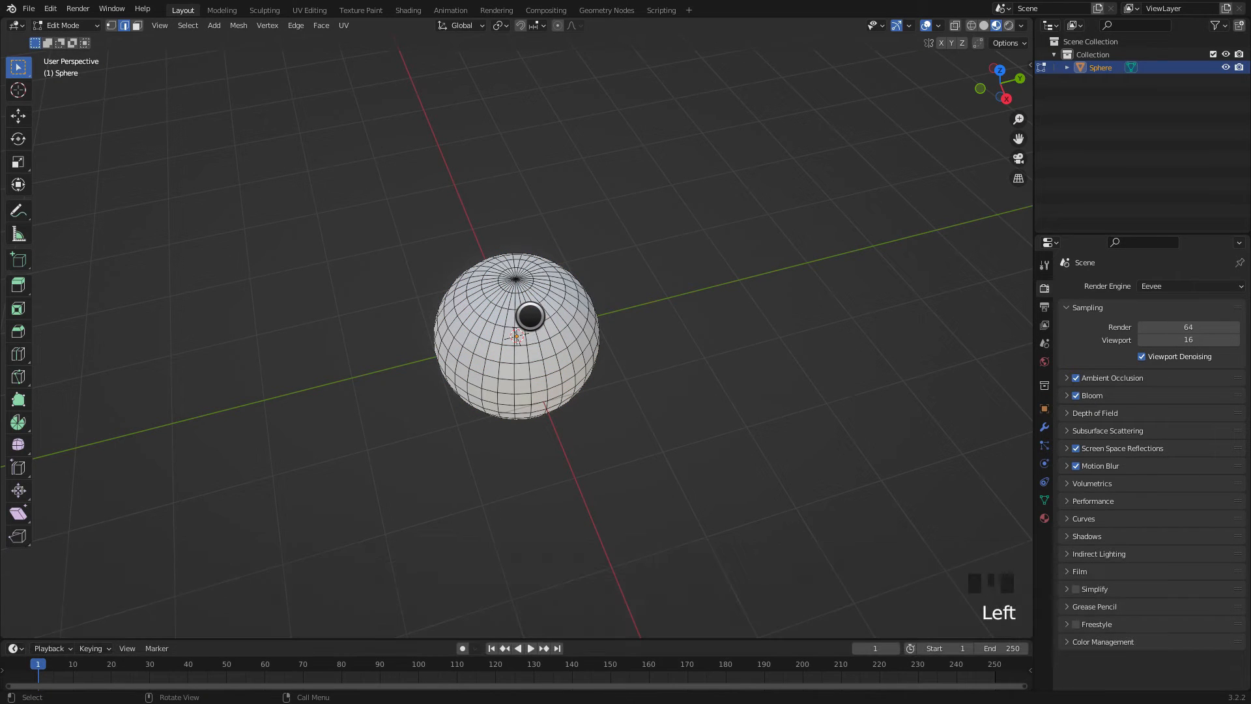
Step: Select every third vertical edge loop all the way around the sphere
{"action": "scroll", "coordinate": [529, 316], "scroll_direction": "up", "scroll_amount": 1}
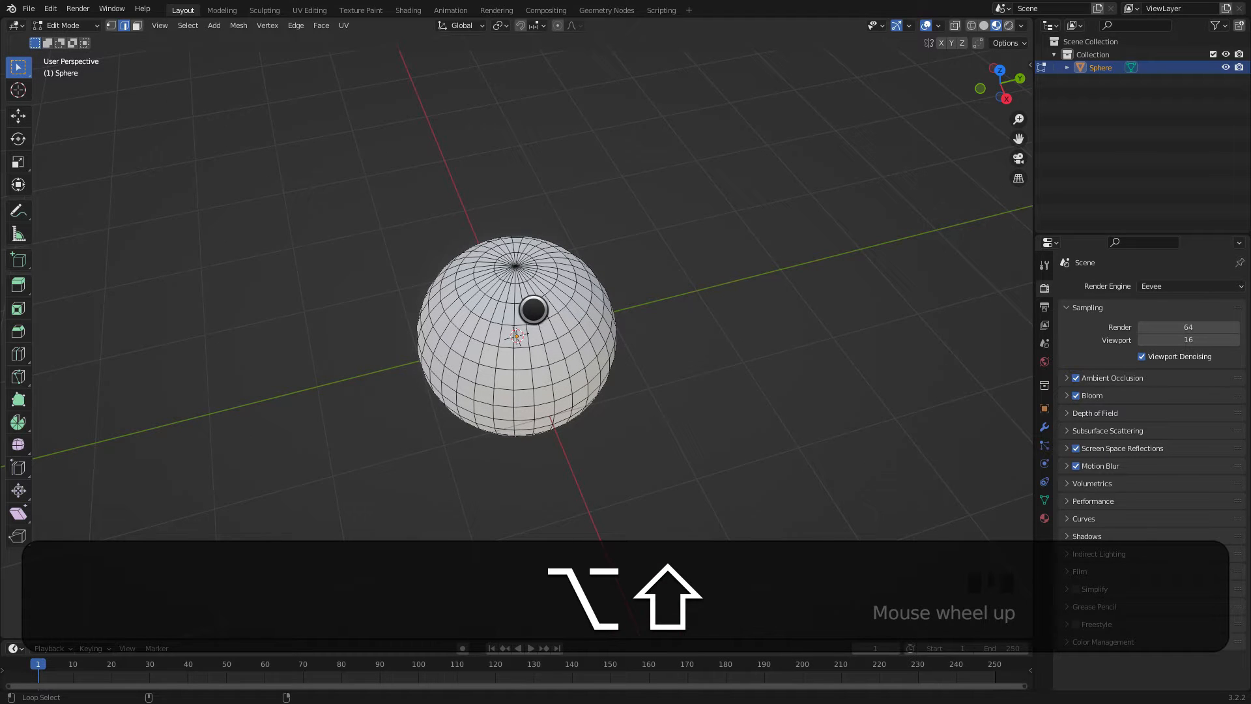
{"action": "left_click", "coordinate": [533, 310], "text": "alt+shift"}
{"action": "left_click", "coordinate": [531, 309], "text": "alt+shift"}
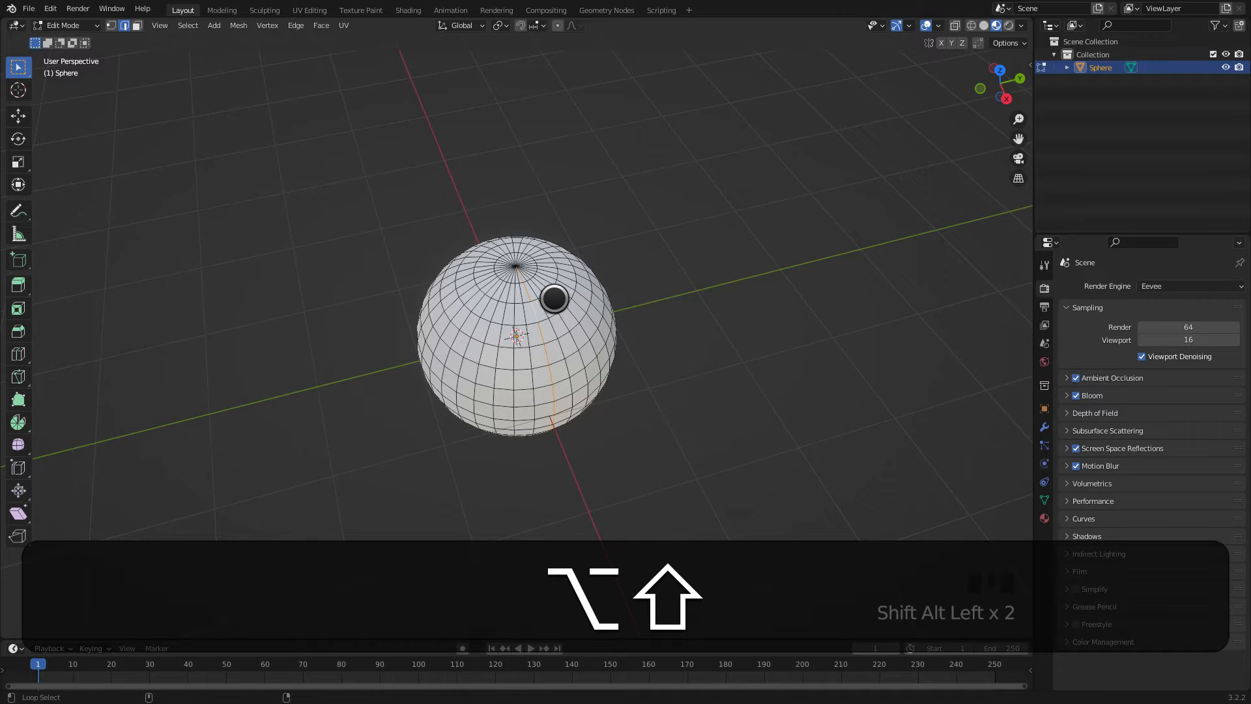
{"action": "left_click", "coordinate": [555, 310], "text": "alt+shift"}
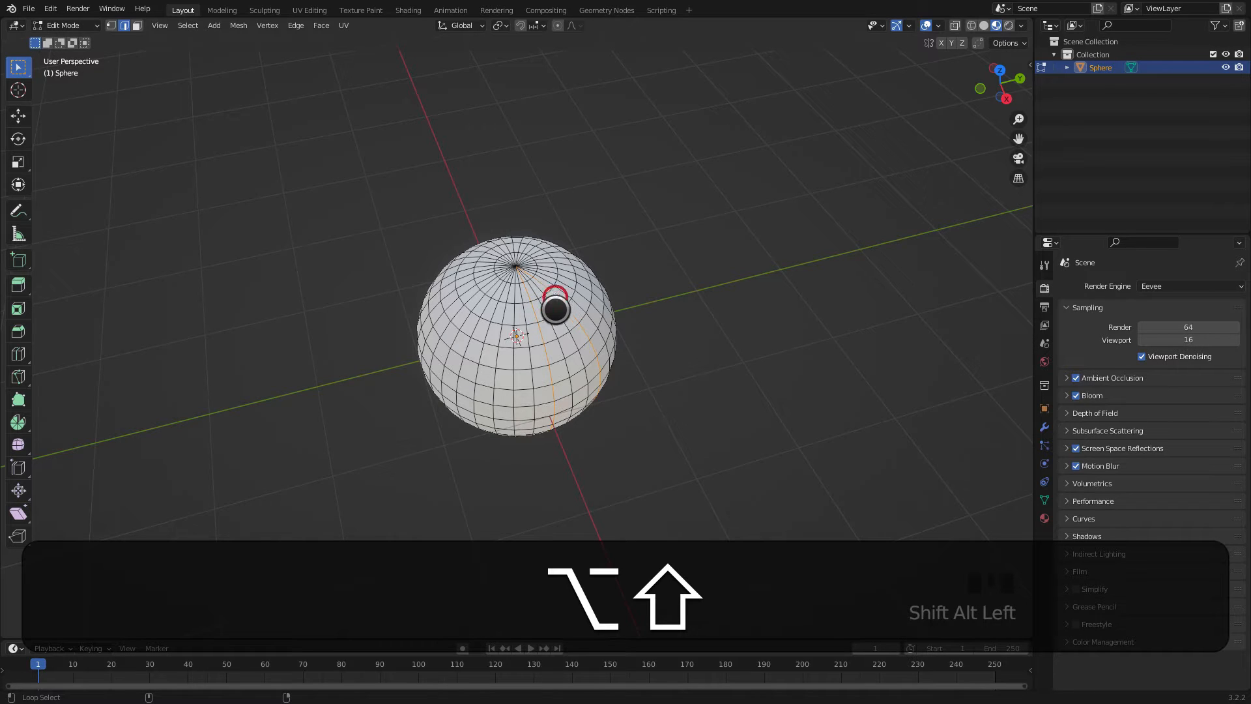
{"action": "left_click", "coordinate": [504, 313], "text": "alt+shift"}
{"action": "left_click", "coordinate": [475, 306], "text": "alt+shift"}
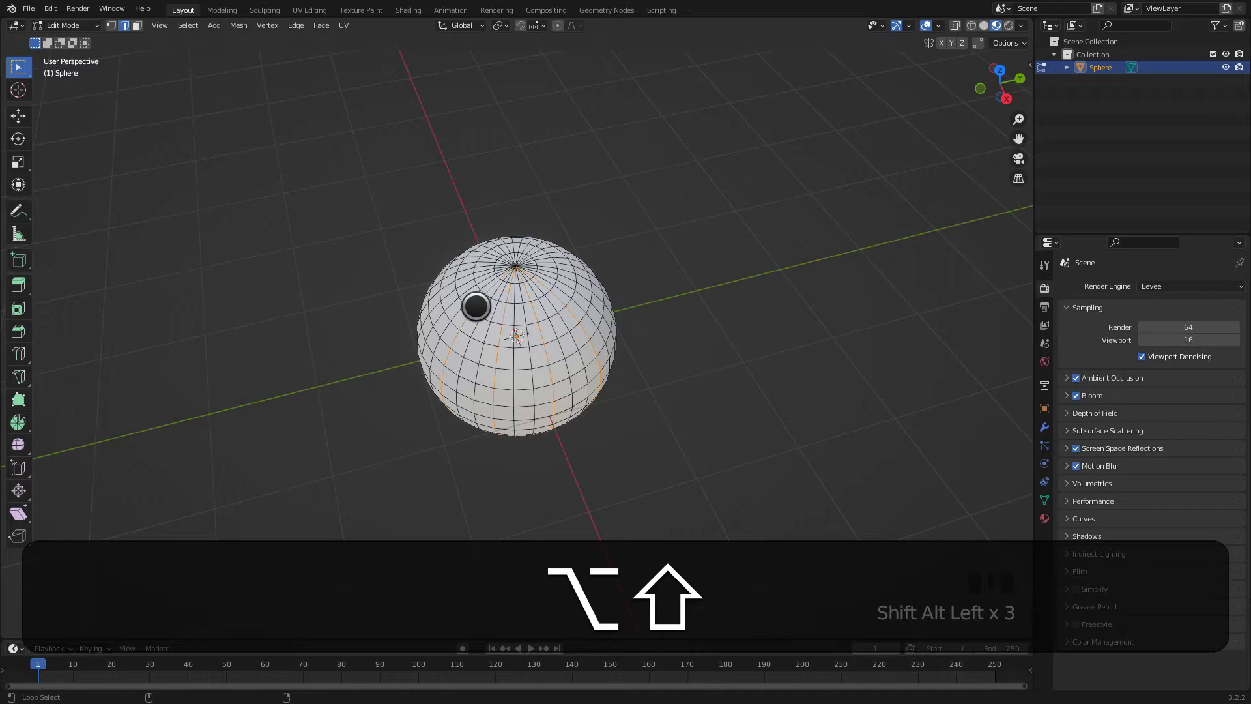
{"action": "left_click", "coordinate": [461, 285], "text": "alt+shift"}
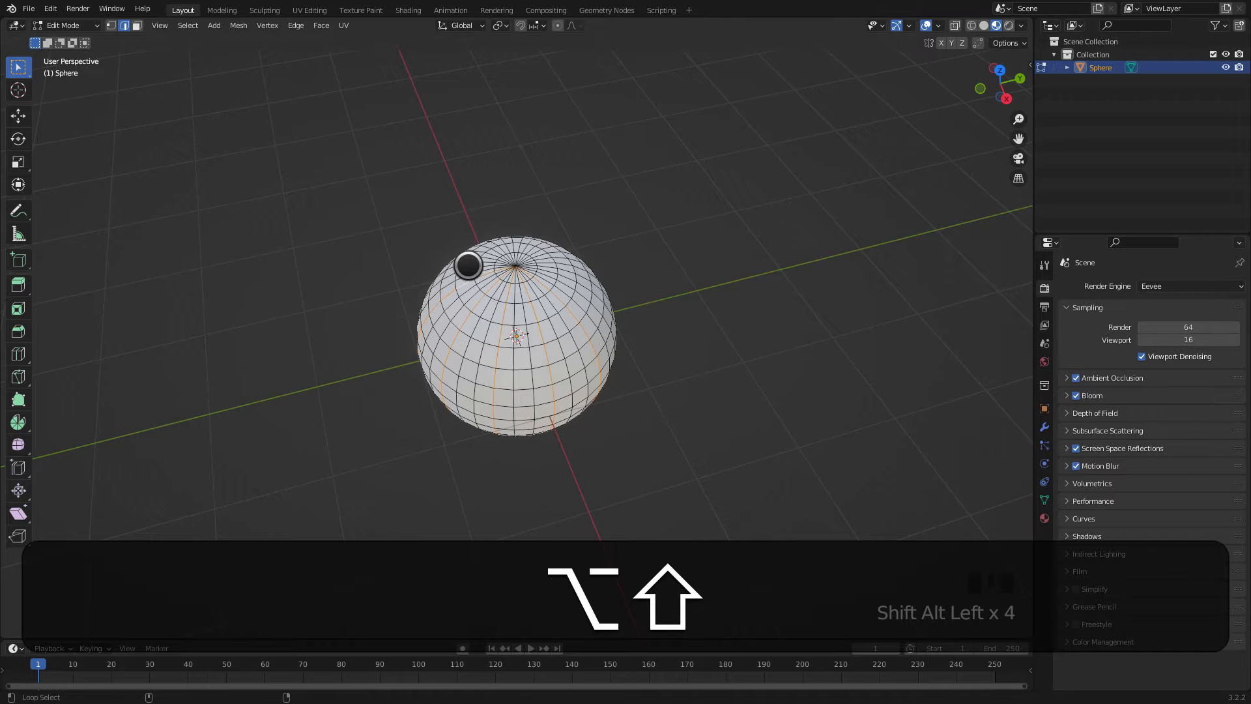
{"action": "left_click", "coordinate": [465, 264], "text": "alt+shift"}
{"action": "middle_click_drag", "start_coordinate": [462, 264], "coordinate": [495, 282]}
{"action": "left_click", "coordinate": [493, 282], "text": "alt+shift"}
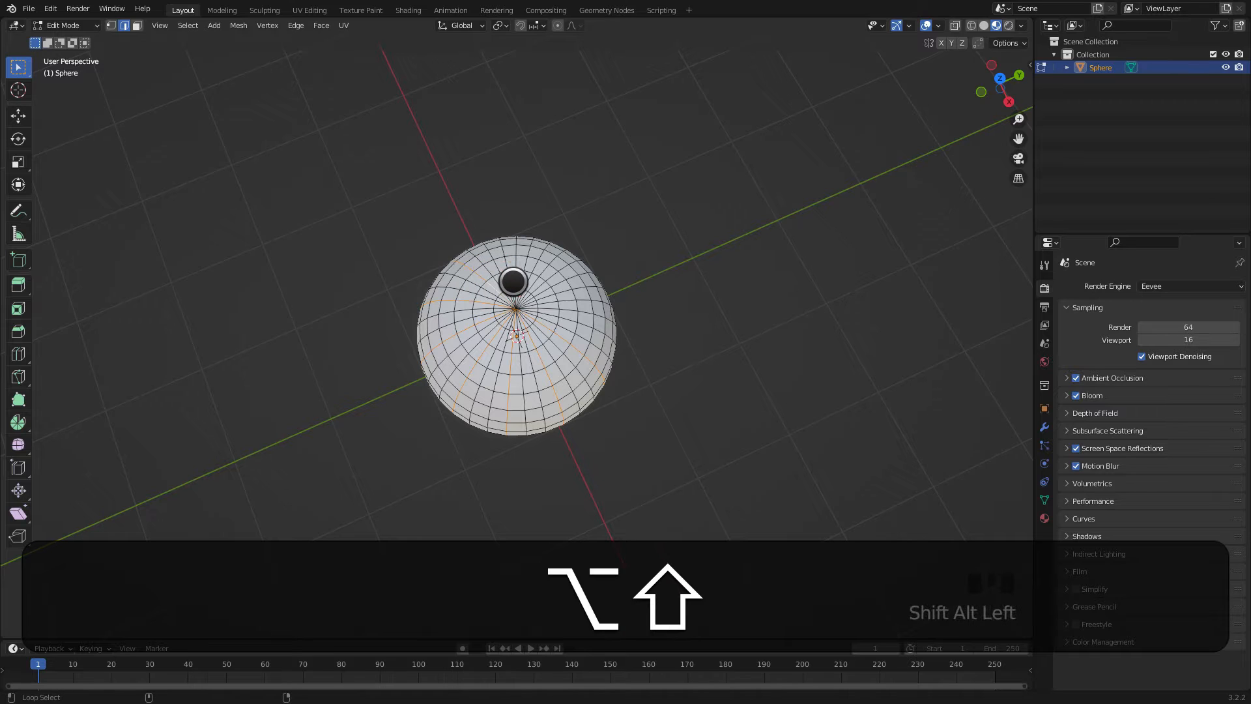
{"action": "left_click", "coordinate": [508, 278], "text": "alt+shift"}
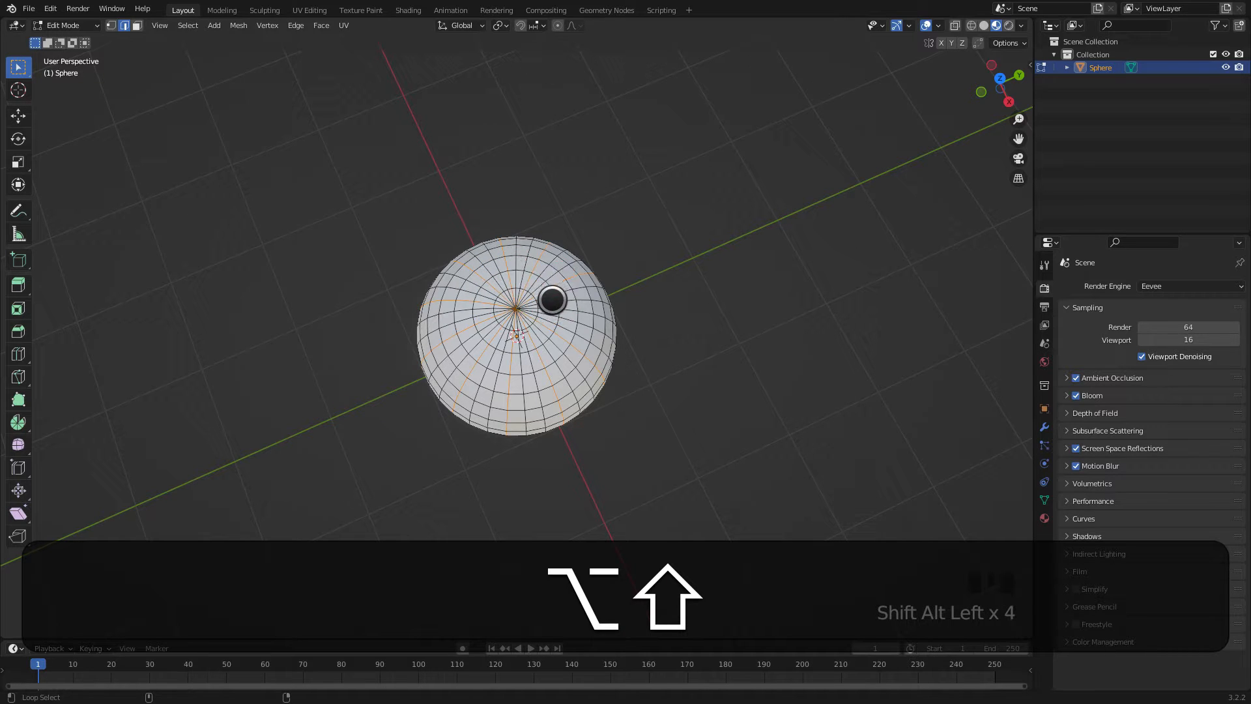
{"action": "left_click", "coordinate": [552, 308], "text": "alt+shift"}
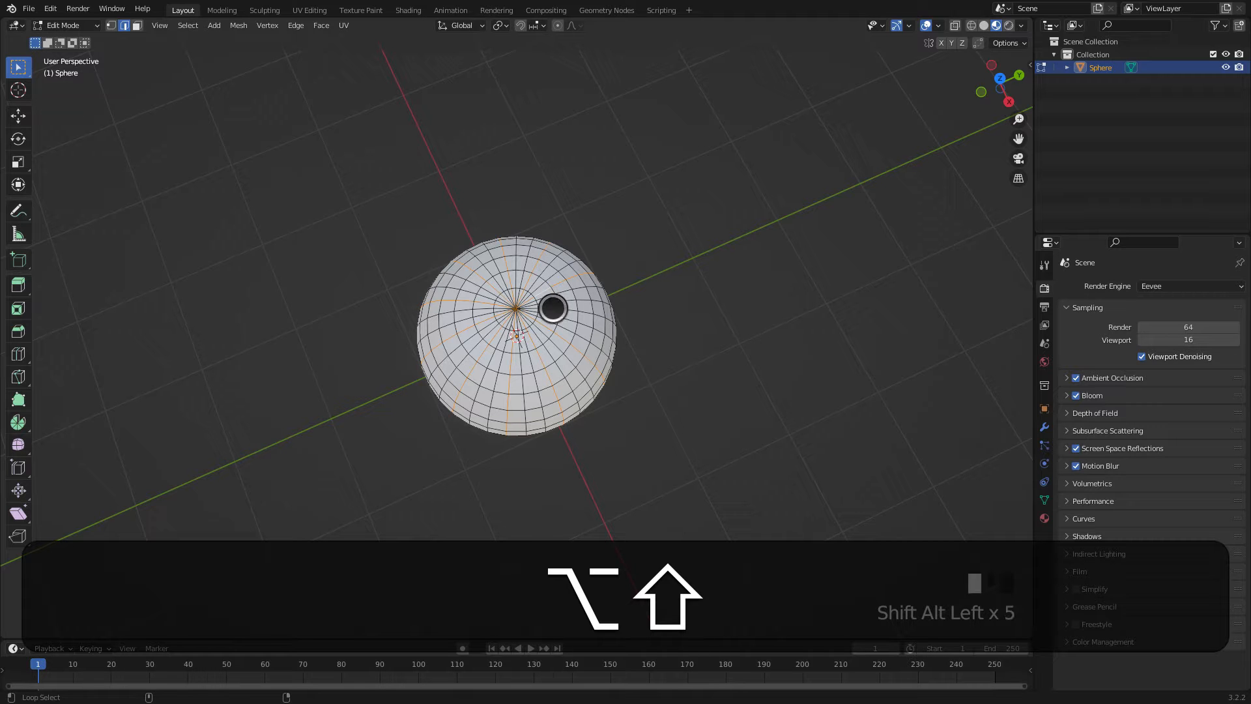
Step: Scale the selected vertical edge loops inward to about 0.93 to form grooves around the sphere
{"action": "middle_click", "coordinate": [592, 377]}
{"action": "middle_click_drag", "start_coordinate": [592, 377], "coordinate": [571, 335]}
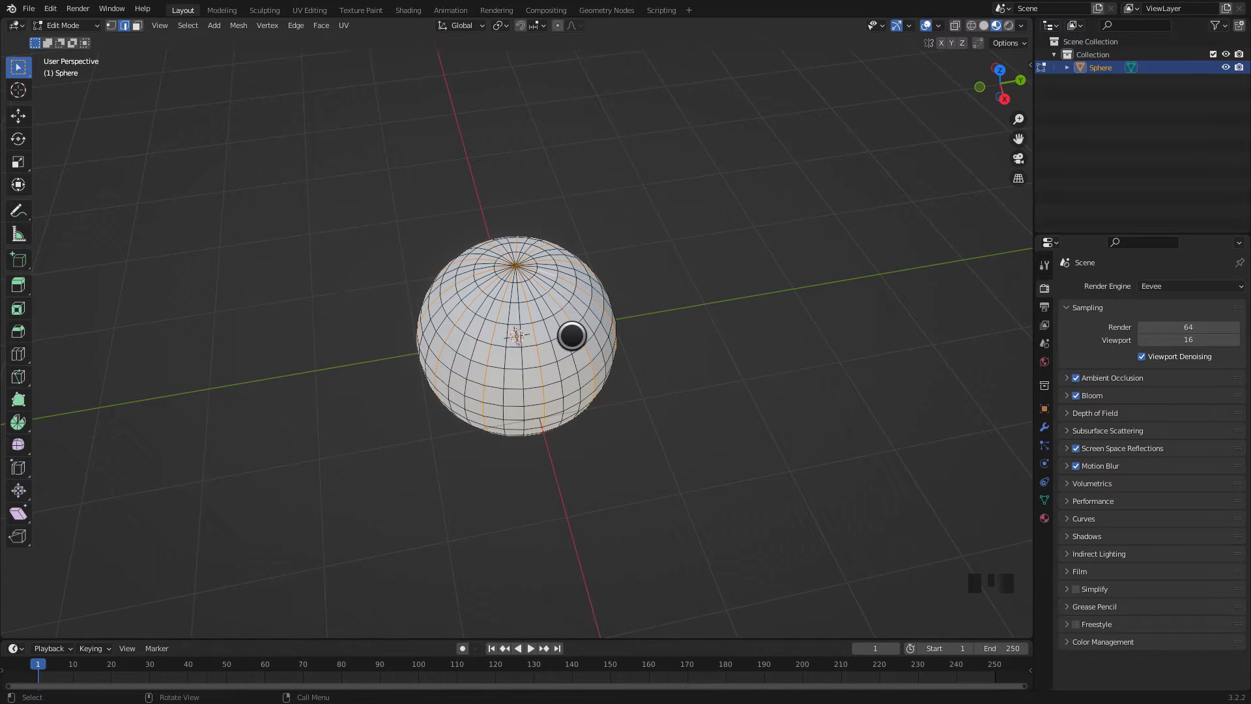
{"action": "key", "text": "s"}
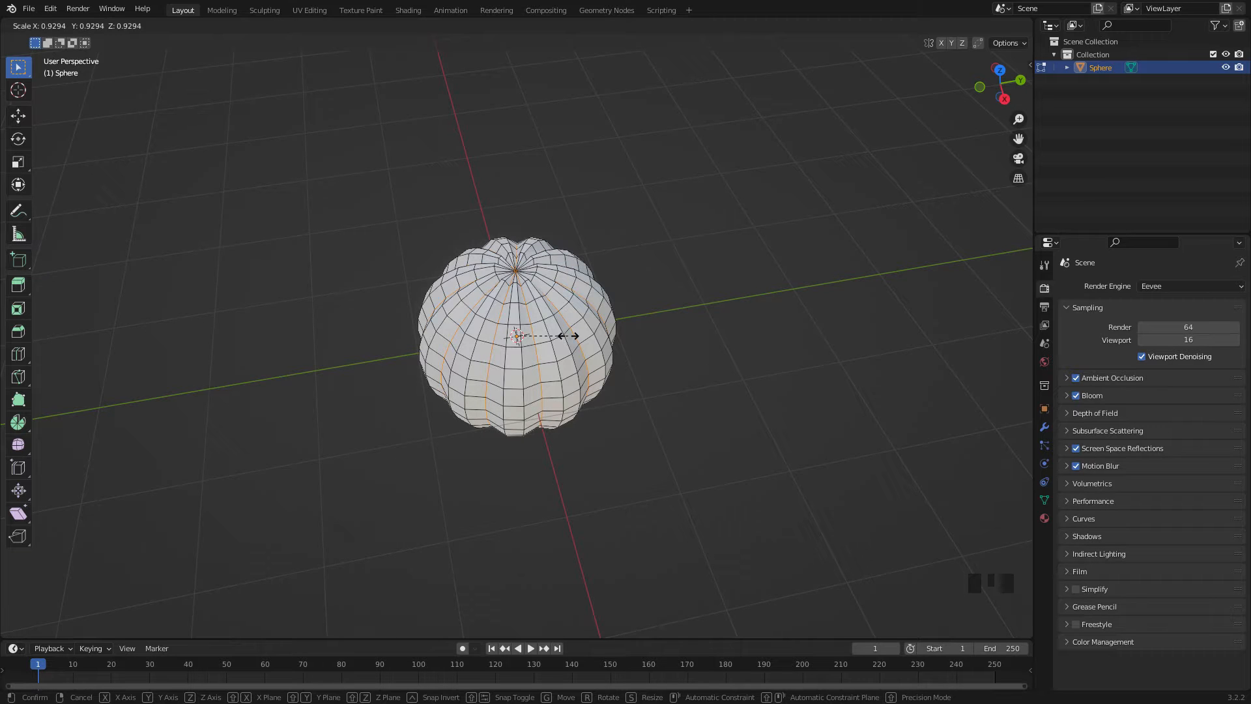
{"action": "left_click", "coordinate": [568, 335]}
Step: Bevel the selected groove edges with a width of about 0.046 m and 3 segments
{"action": "middle_click_drag", "start_coordinate": [581, 347], "coordinate": [506, 319]}
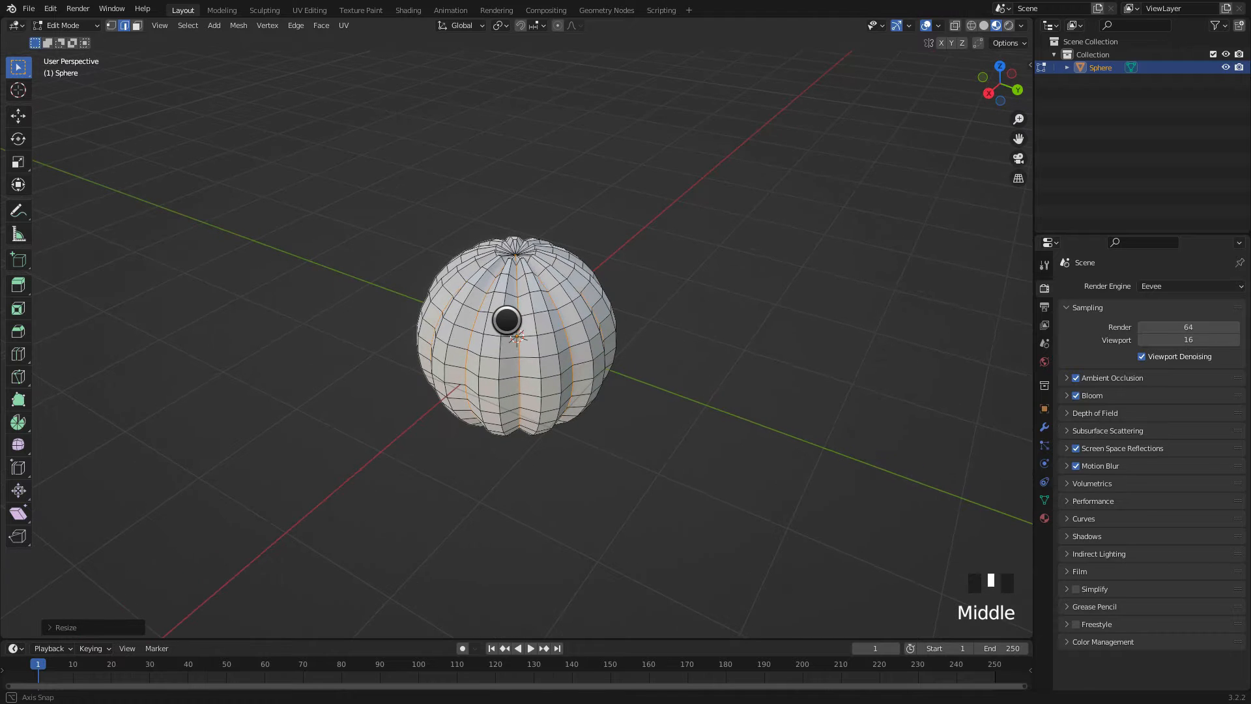
{"action": "scroll", "coordinate": [514, 275], "scroll_direction": "up", "scroll_amount": 2}
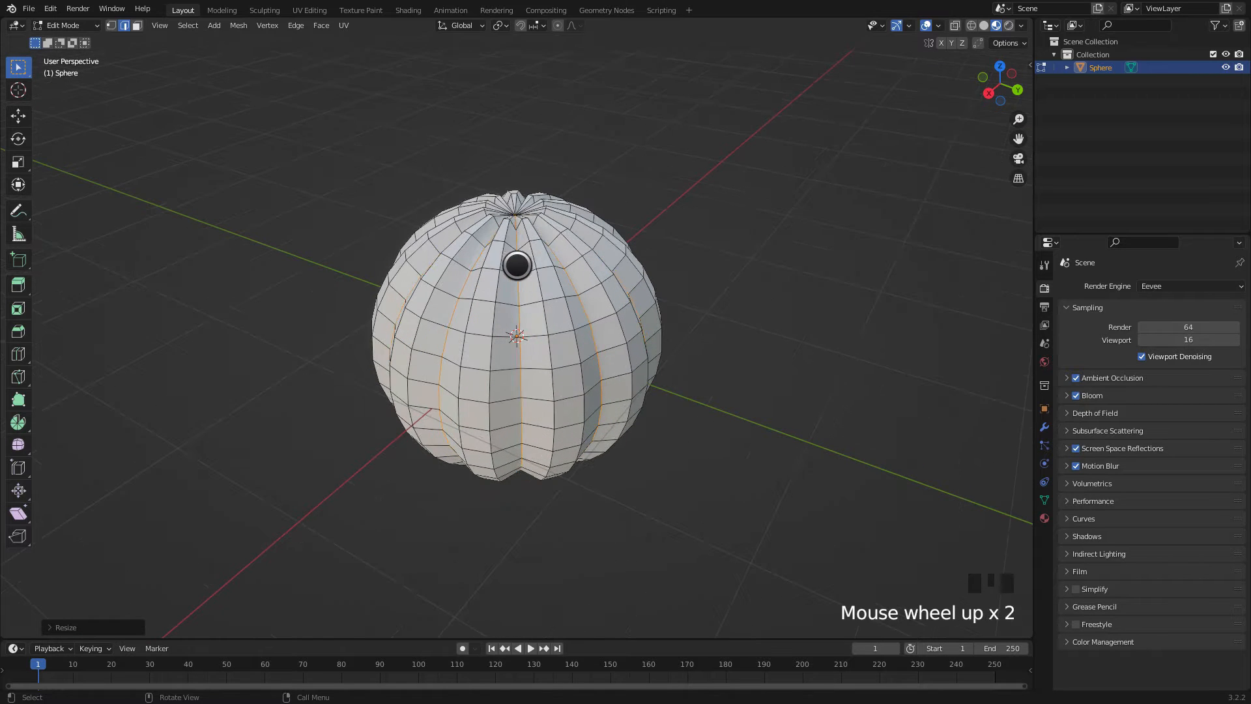
{"action": "mouse_move", "coordinate": [525, 259]}
{"action": "middle_mouse_down"}
{"action": "mouse_move", "coordinate": [529, 277]}
{"action": "mouse_move", "coordinate": [515, 270]}
{"action": "middle_mouse_up"}
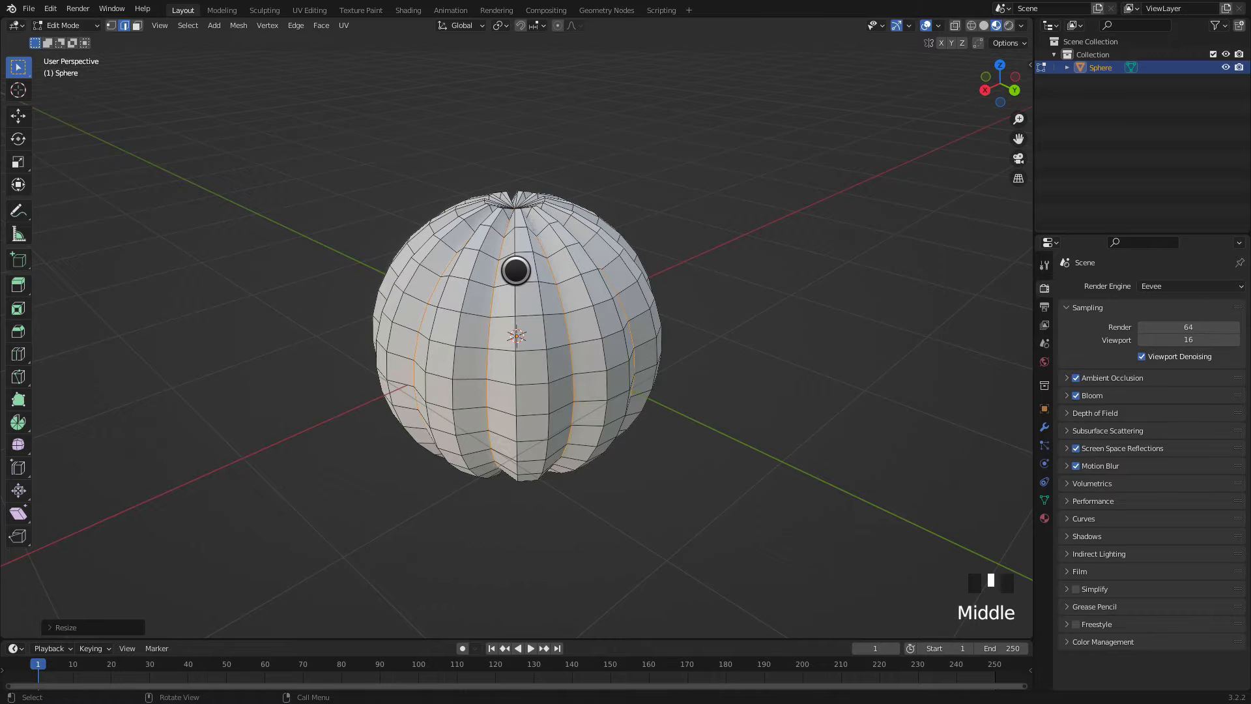
{"action": "key", "text": "ctrl+b"}
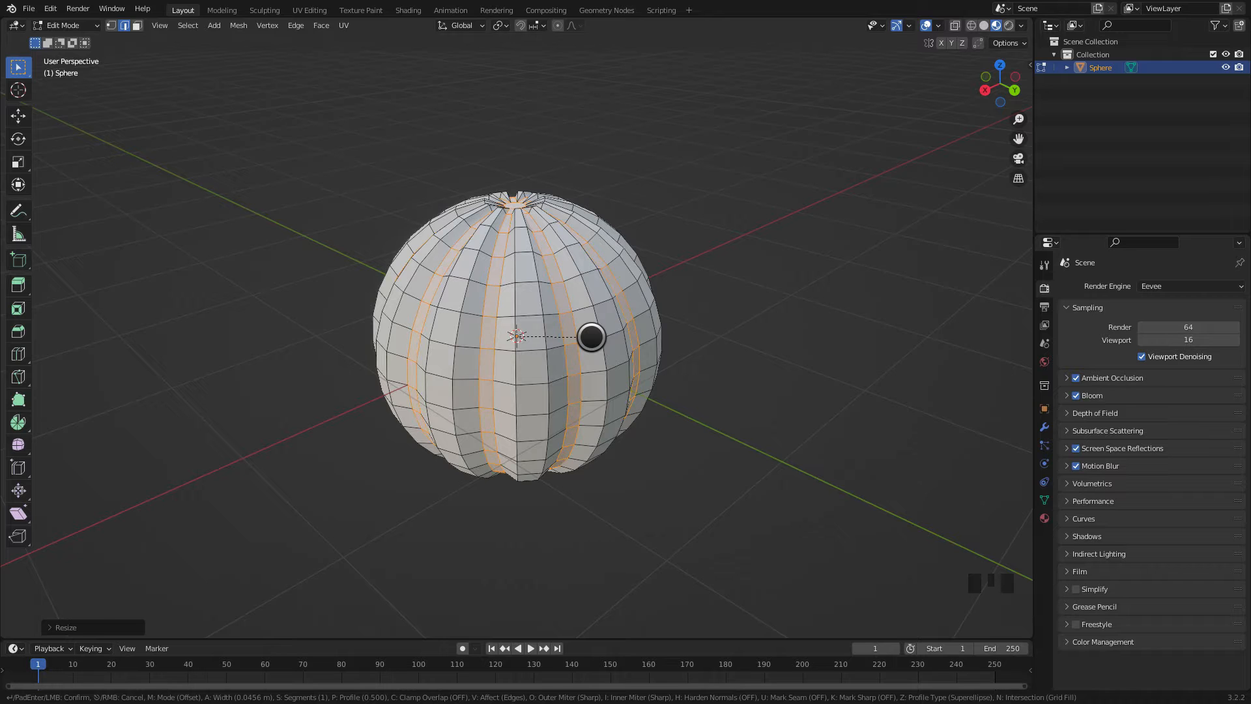
{"action": "left_click", "coordinate": [591, 336]}
{"action": "middle_click_drag", "start_coordinate": [566, 285], "coordinate": [558, 324]}
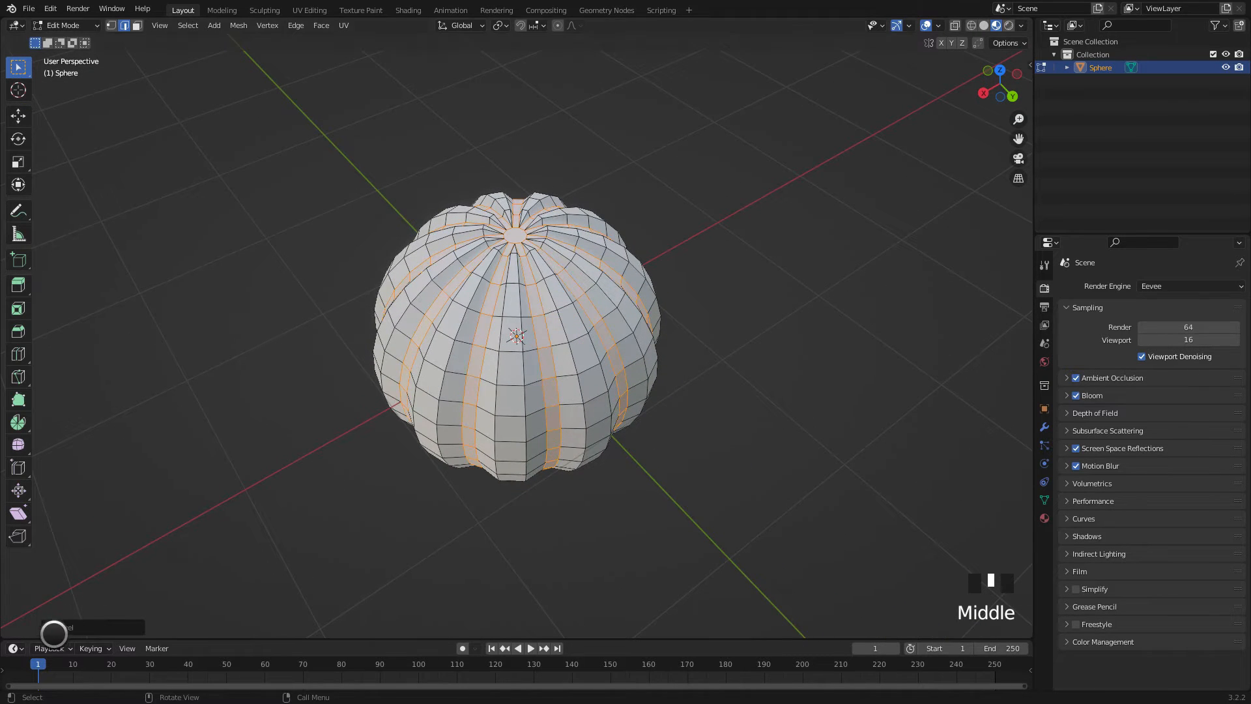
{"action": "left_click", "coordinate": [65, 630]}
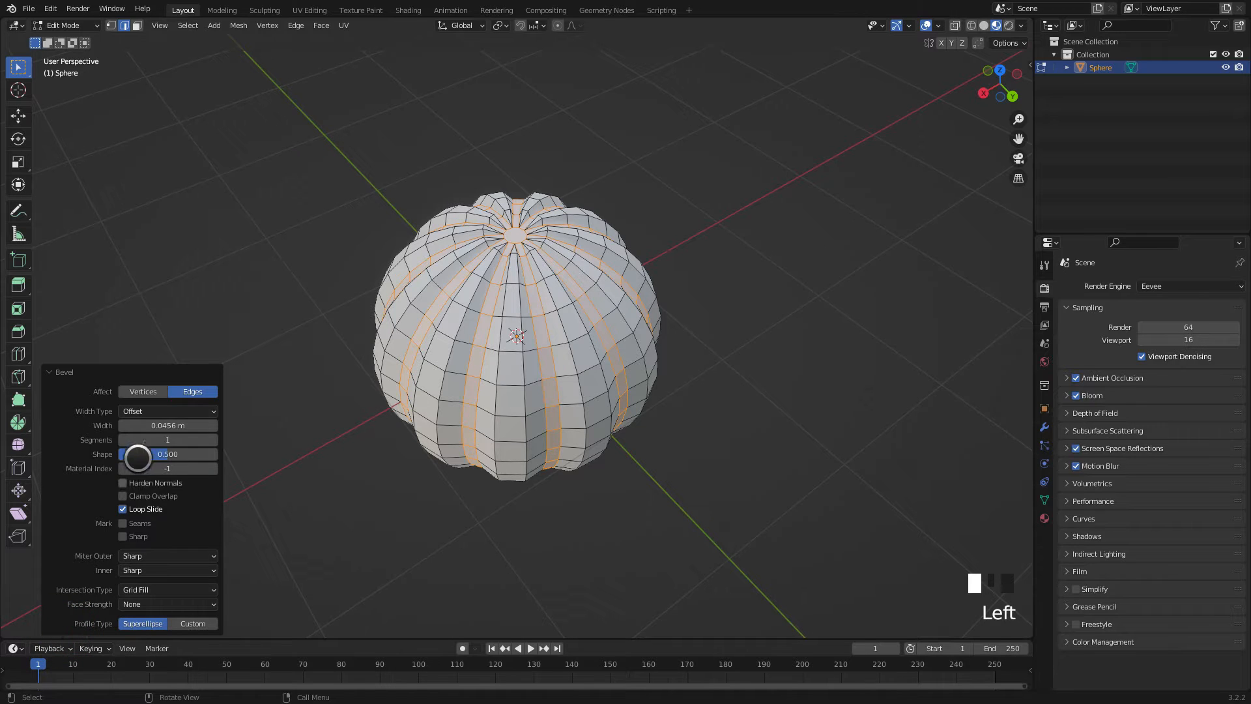
{"action": "left_click", "coordinate": [160, 442]}
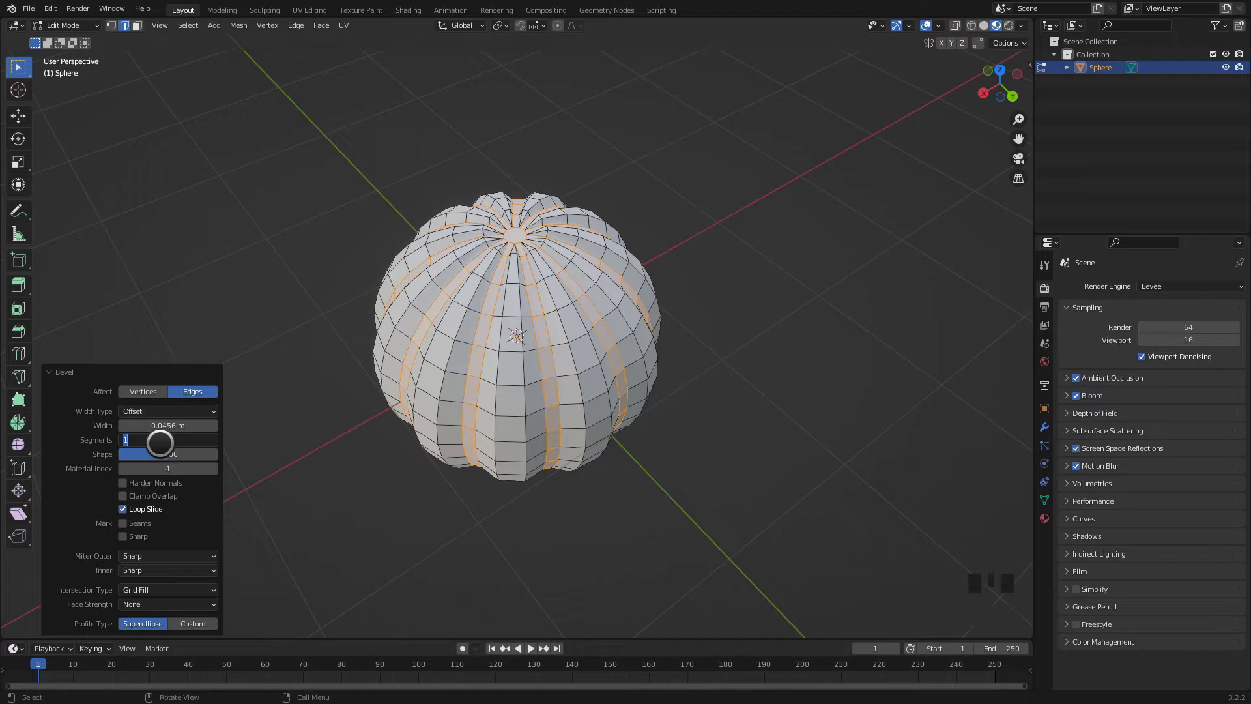
{"action": "type", "text": "3"}
{"action": "key", "text": "Return"}
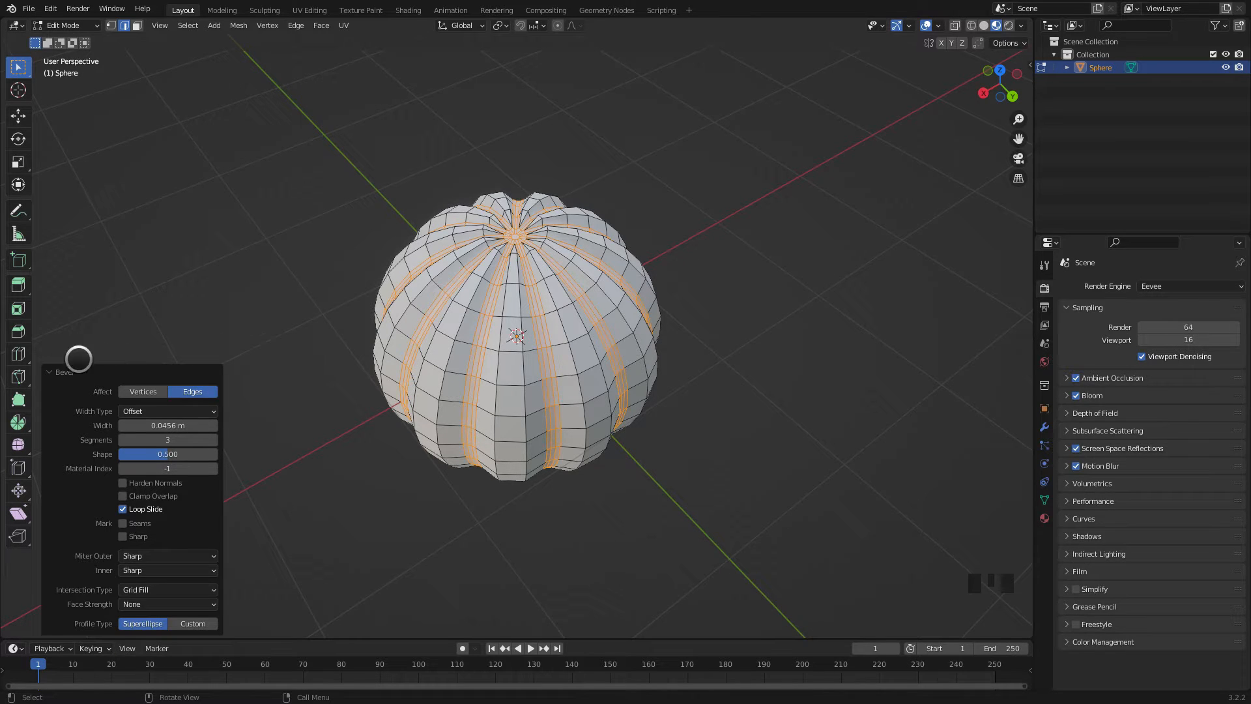
{"action": "left_click", "coordinate": [57, 367]}
Step: Select the small face at the sphere's upper pole and enable proportional editing with the Transform tool active
{"action": "middle_click_drag", "start_coordinate": [518, 352], "coordinate": [511, 279]}
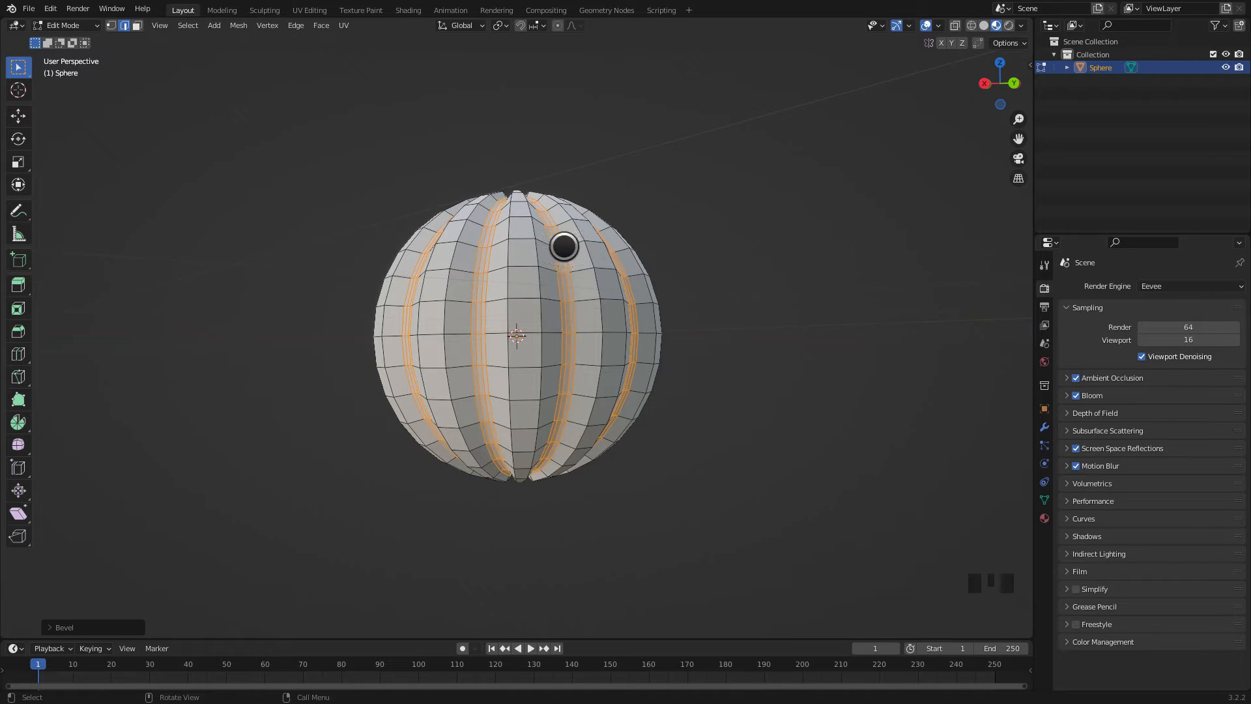
{"action": "middle_click_drag", "start_coordinate": [563, 240], "coordinate": [547, 315]}
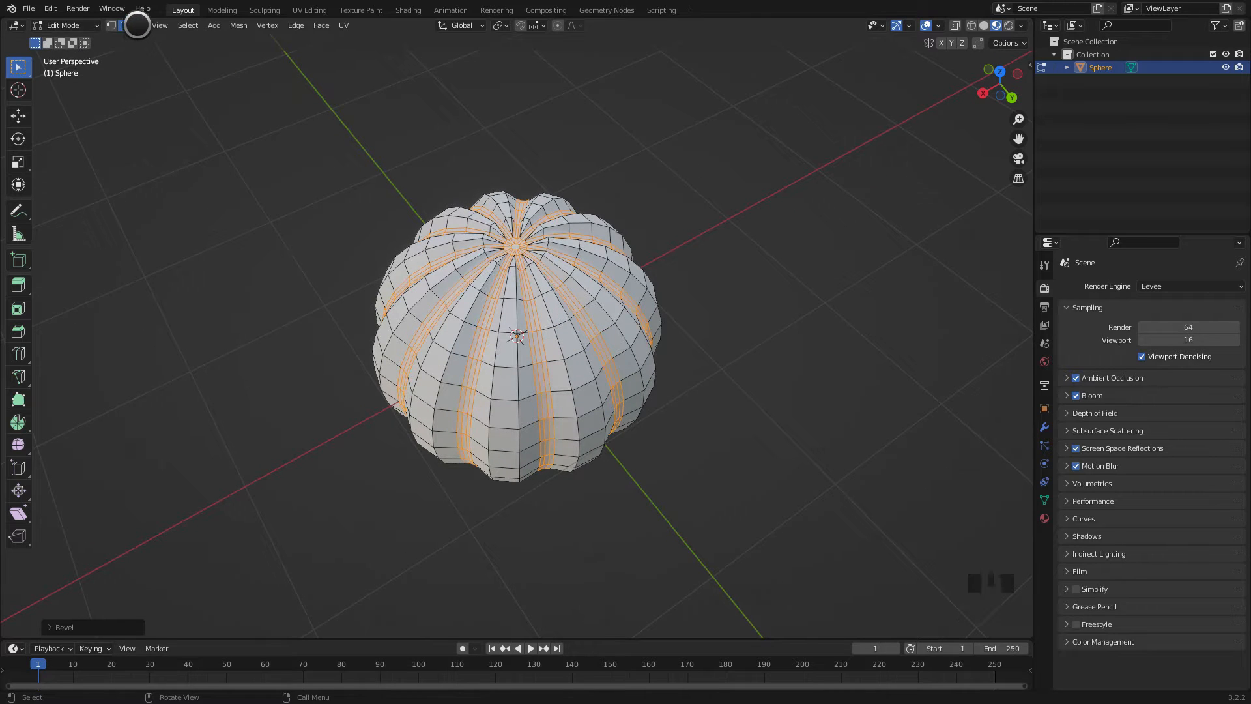
{"action": "left_click", "coordinate": [136, 25]}
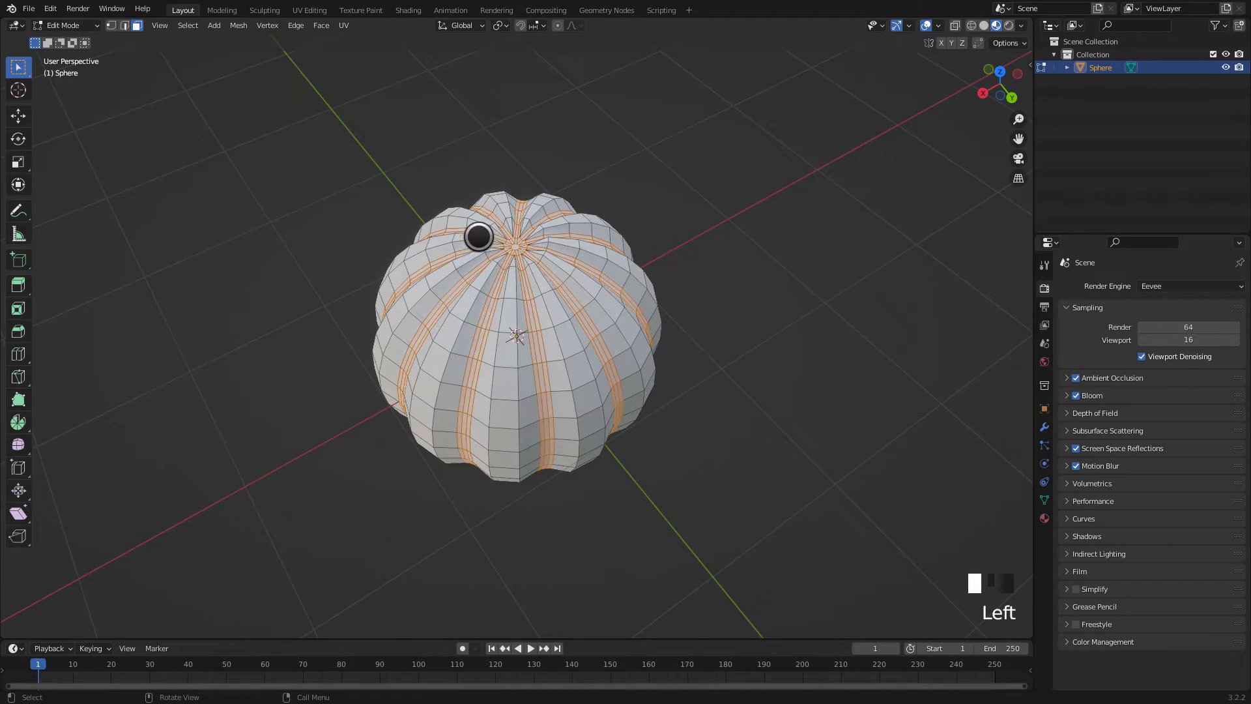
{"action": "scroll", "coordinate": [514, 195], "scroll_direction": "up", "scroll_amount": 3}
{"action": "left_click", "coordinate": [512, 158]}
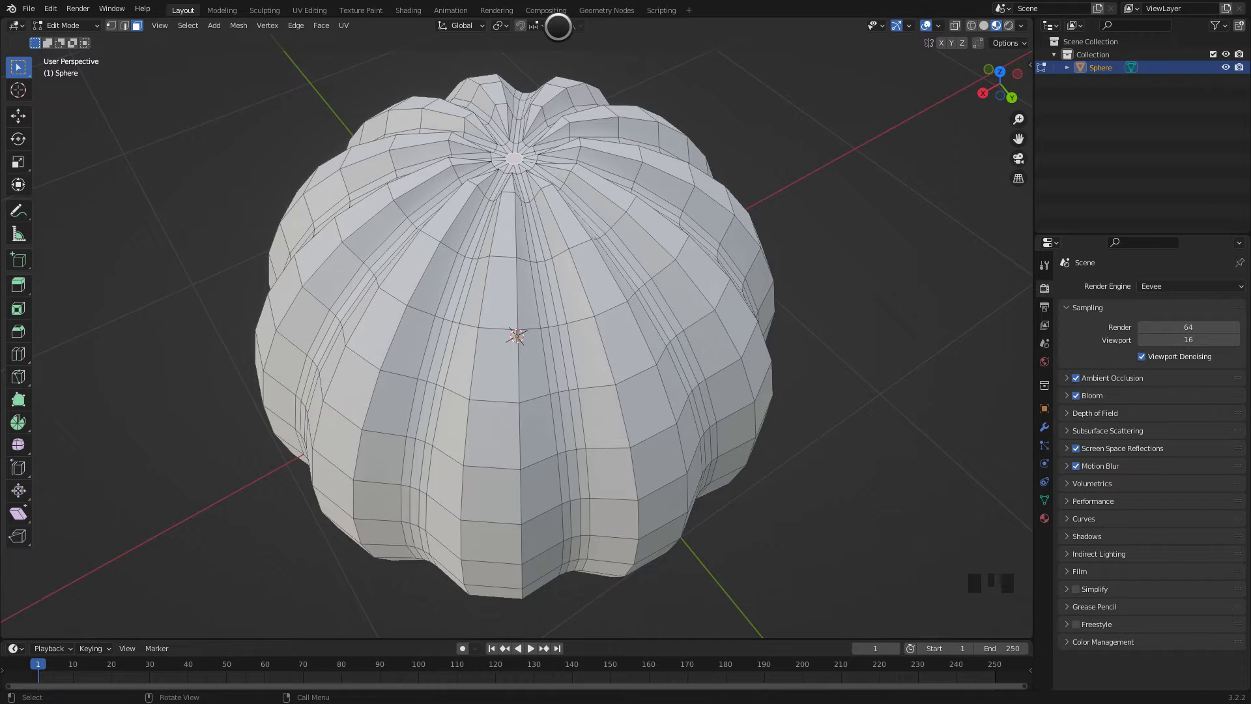
{"action": "left_click", "coordinate": [558, 26]}
{"action": "left_click", "coordinate": [18, 184]}
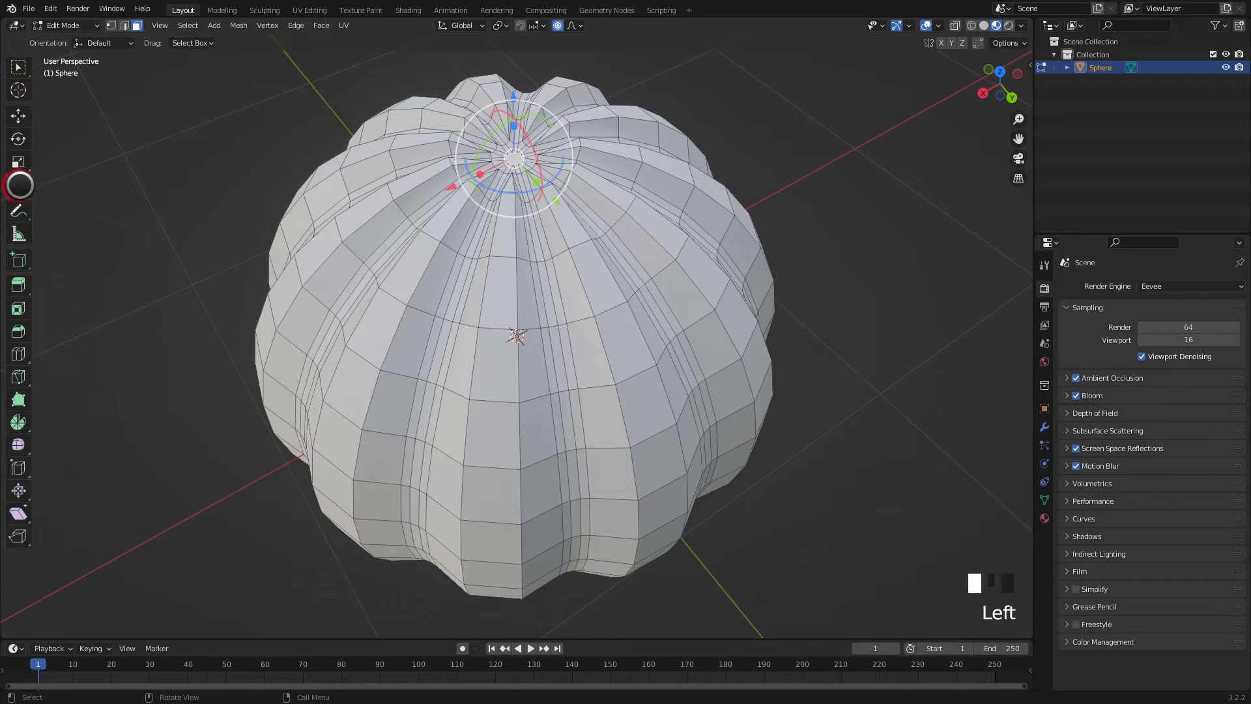
Step: Move the upper pole face straight down along Z with proportional editing to flatten the top of the body
{"action": "left_click", "coordinate": [514, 97]}
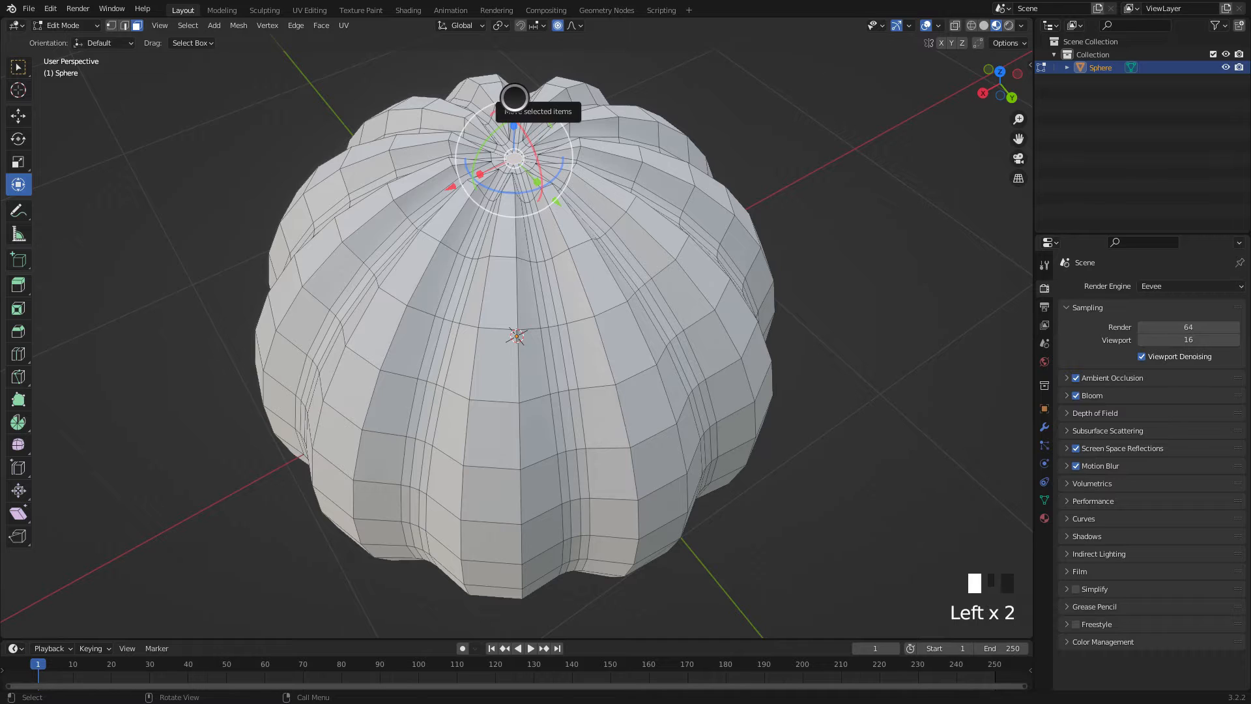
{"action": "left_click_drag", "start_coordinate": [514, 98], "coordinate": [514, 111]}
{"action": "middle_click_drag", "start_coordinate": [559, 289], "coordinate": [559, 258]}
{"action": "scroll", "coordinate": [491, 285], "scroll_direction": "down", "scroll_amount": 1}
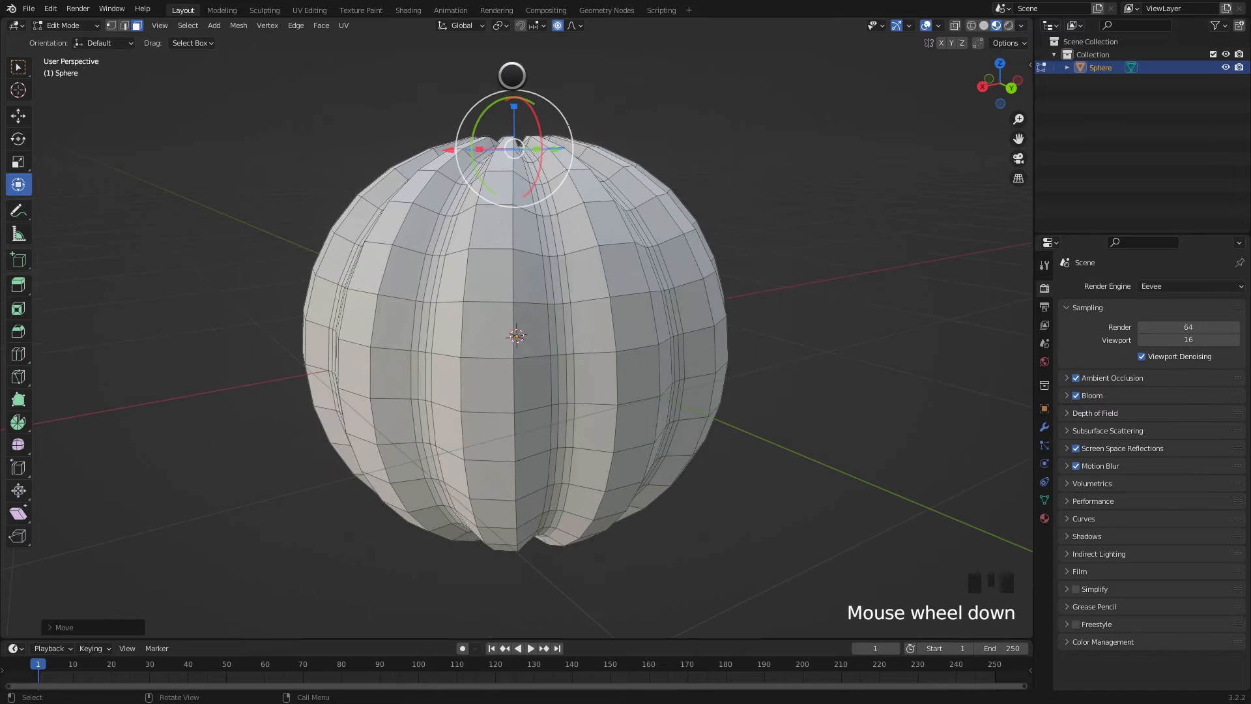
{"action": "left_click", "coordinate": [513, 71]}
{"action": "left_click_drag", "start_coordinate": [513, 72], "coordinate": [516, 103]}
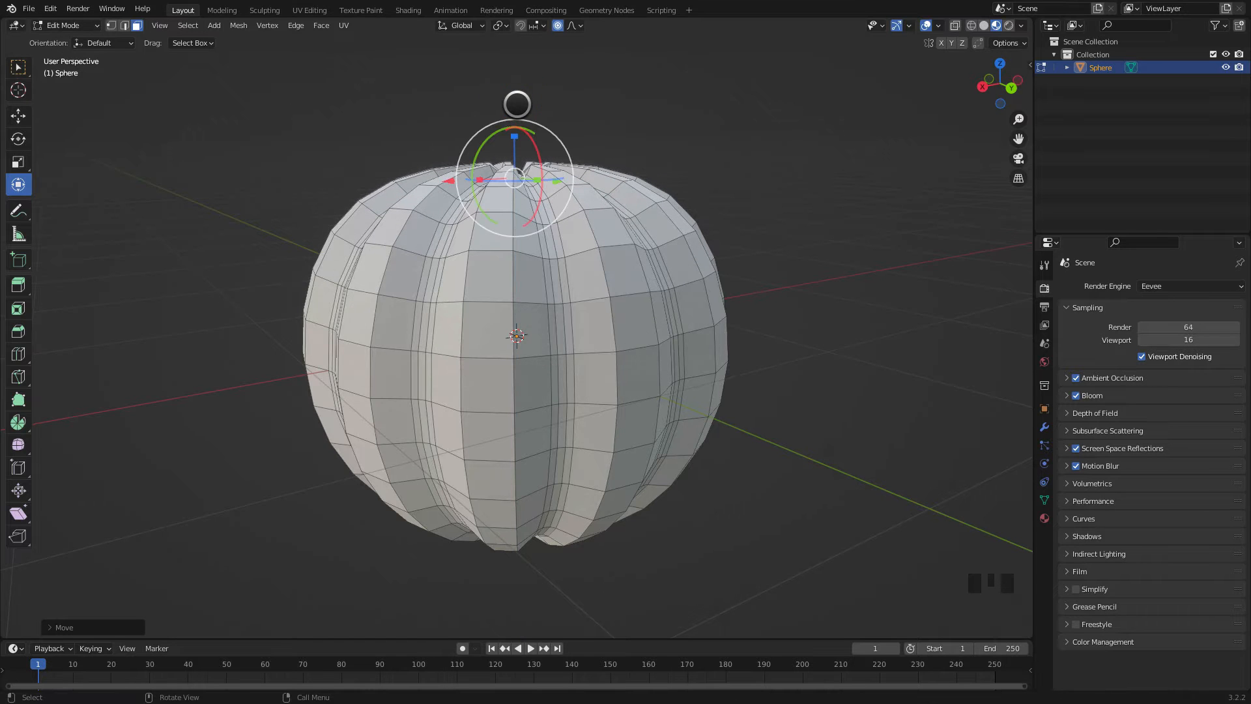
Step: Reduce the proportional editing size to 0.51 and push the upper pole face further down to form a dimple
{"action": "key", "text": "s"}
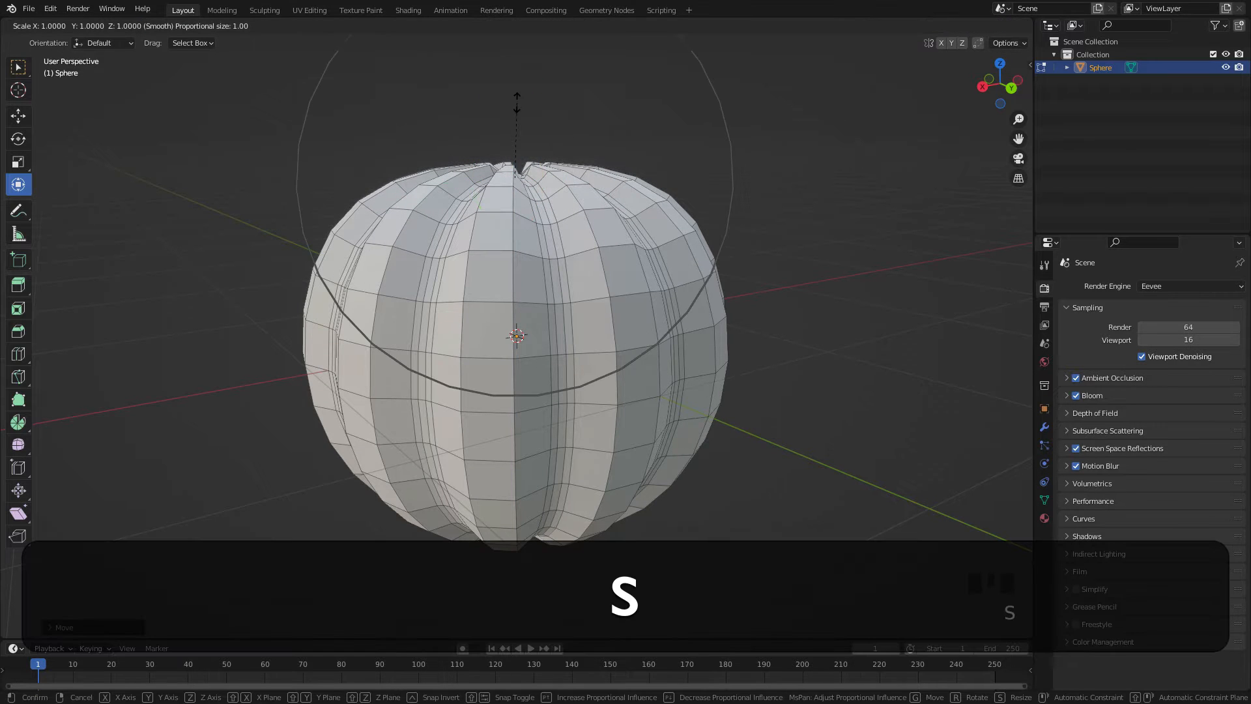
{"action": "scroll", "coordinate": [516, 103], "scroll_direction": "up", "scroll_amount": 5}
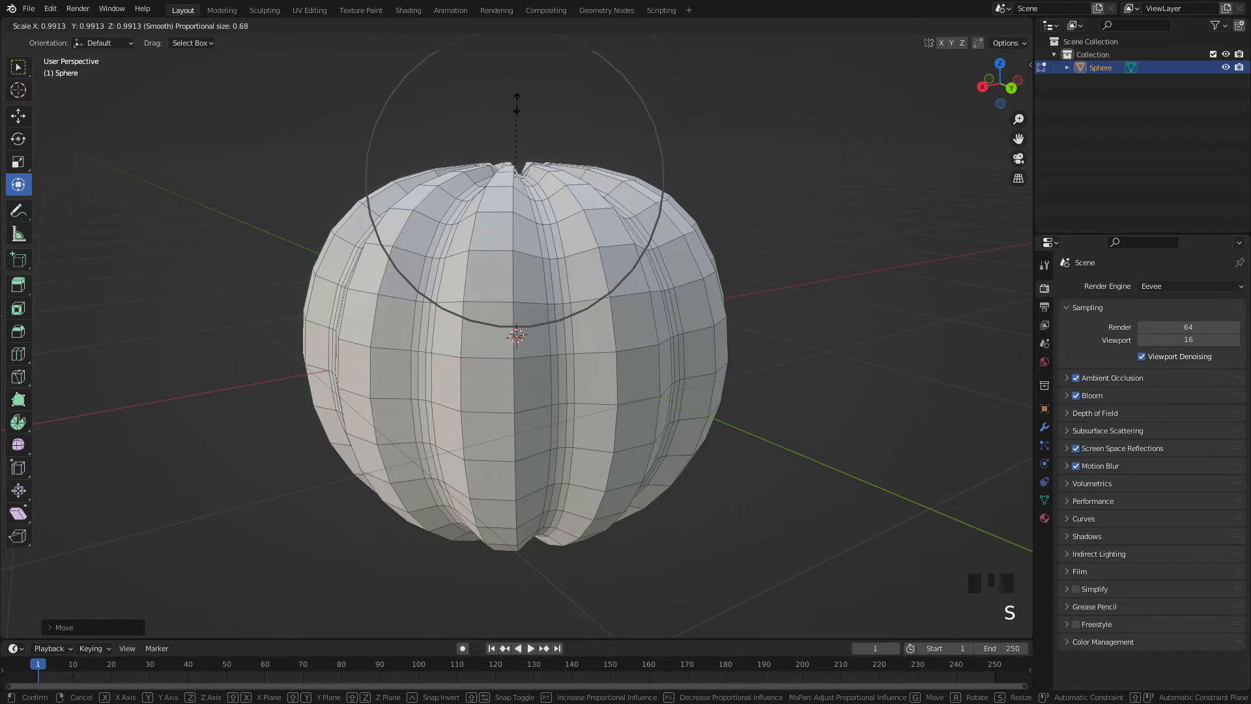
{"action": "scroll", "coordinate": [517, 102], "scroll_direction": "up", "scroll_amount": 2}
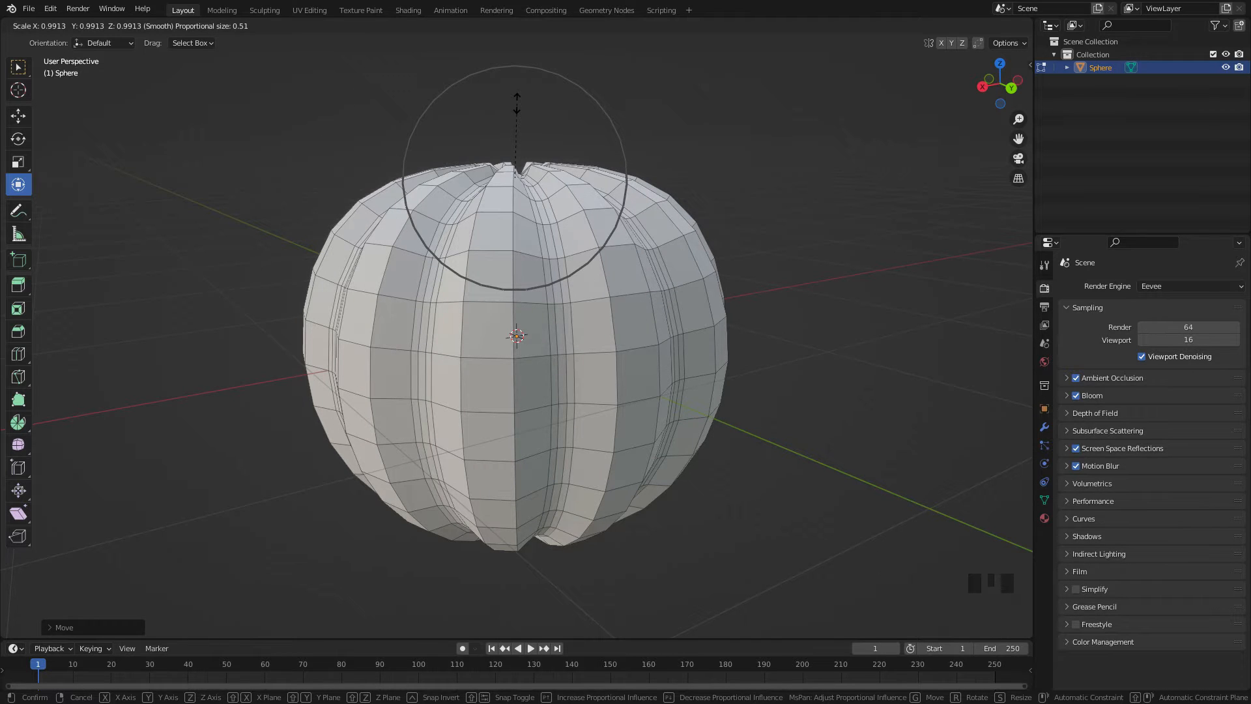
{"action": "left_click", "coordinate": [516, 102]}
{"action": "left_click_drag", "start_coordinate": [514, 101], "coordinate": [579, 123]}
{"action": "middle_click_drag", "start_coordinate": [578, 124], "coordinate": [593, 147]}
{"action": "left_click_drag", "start_coordinate": [514, 119], "coordinate": [520, 135]}
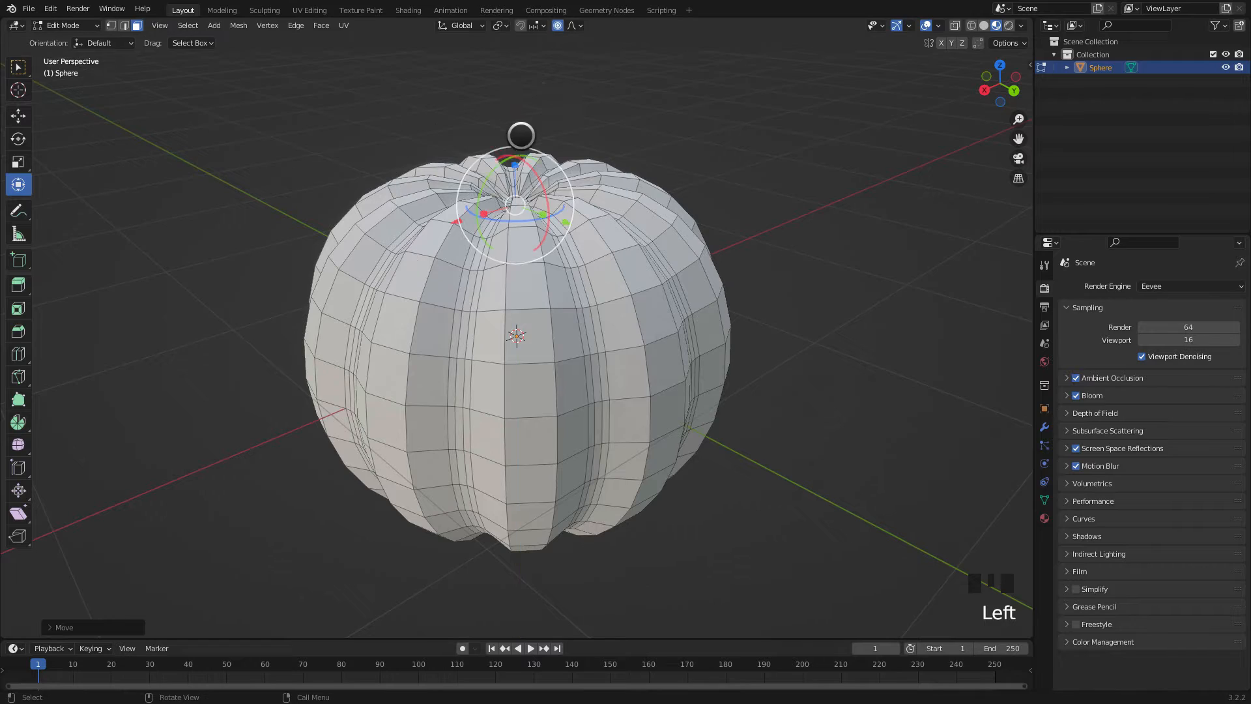
Step: Select the small face at the lower pole of the body
{"action": "mouse_move", "coordinate": [530, 146]}
{"action": "middle_mouse_down"}
{"action": "mouse_move", "coordinate": [575, 146]}
{"action": "mouse_move", "coordinate": [592, 204]}
{"action": "mouse_move", "coordinate": [493, 158]}
{"action": "mouse_move", "coordinate": [491, 123]}
{"action": "mouse_move", "coordinate": [567, 112]}
{"action": "mouse_move", "coordinate": [585, 145]}
{"action": "mouse_move", "coordinate": [566, 123]}
{"action": "mouse_move", "coordinate": [544, 151]}
{"action": "middle_mouse_up"}
{"action": "scroll", "coordinate": [567, 187], "scroll_direction": "down", "scroll_amount": 3}
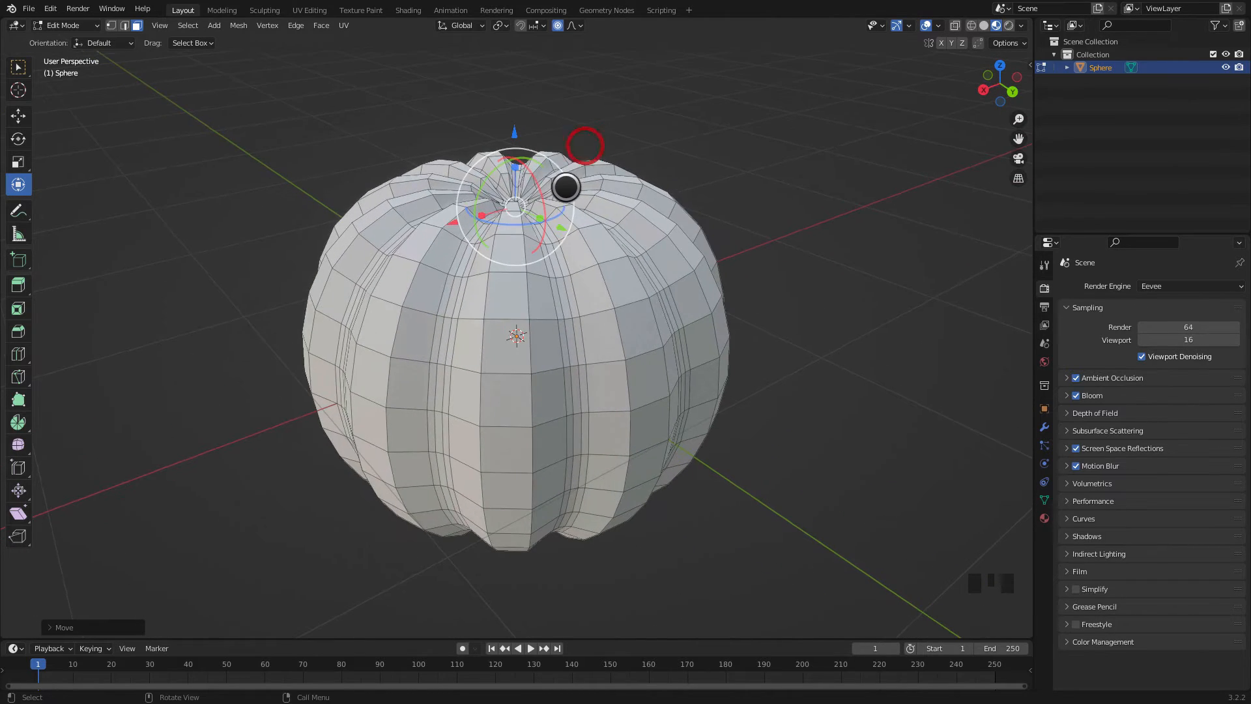
{"action": "middle_click_drag", "start_coordinate": [583, 304], "coordinate": [571, 193]}
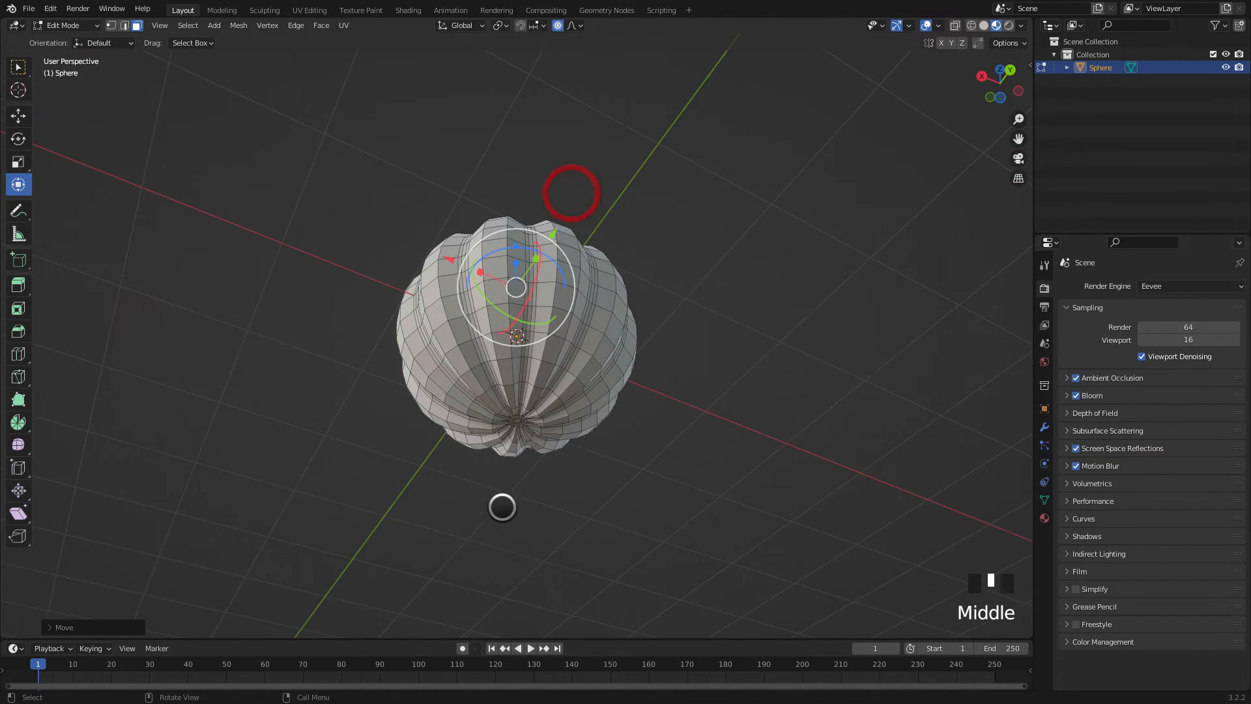
{"action": "scroll", "coordinate": [518, 438], "scroll_direction": "up", "scroll_amount": 2}
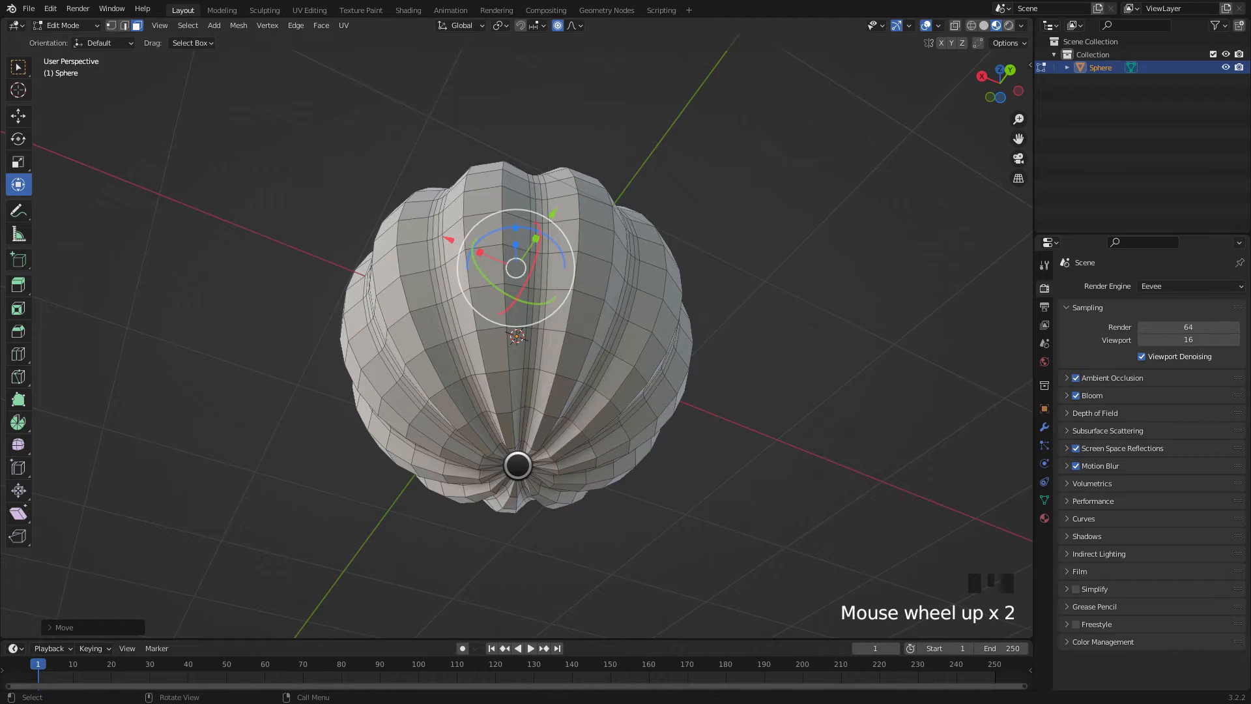
{"action": "left_click", "coordinate": [517, 465]}
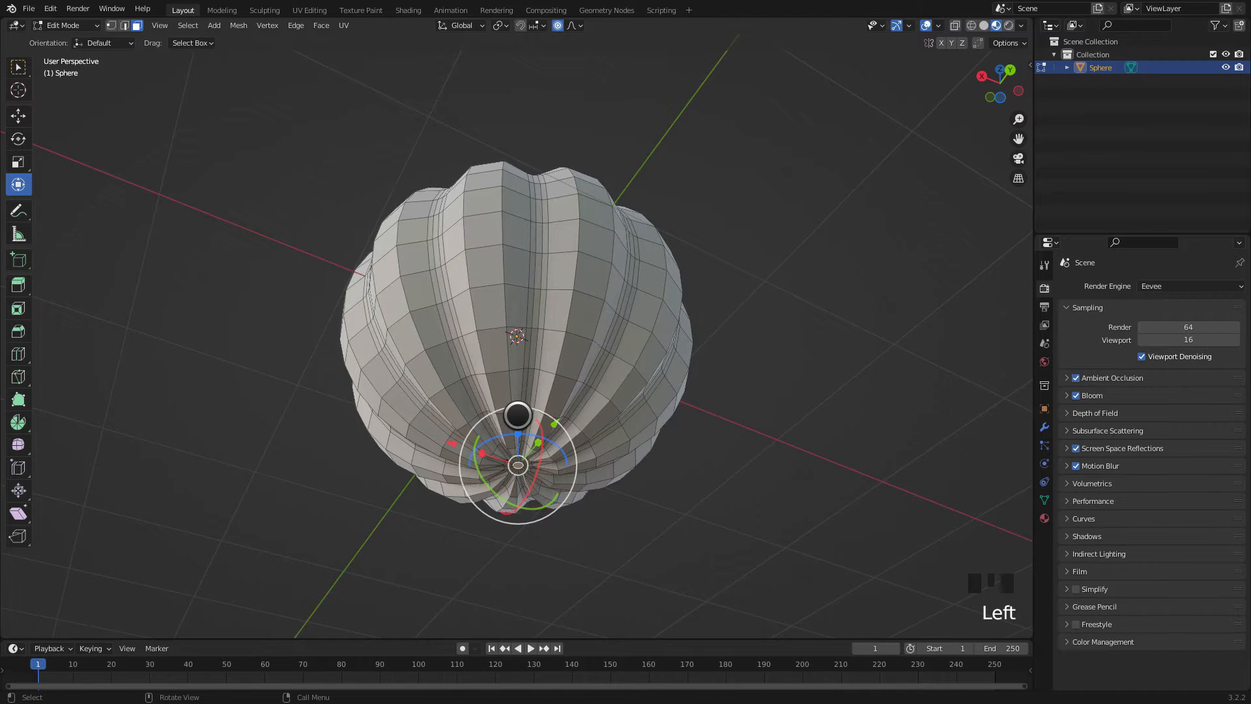
Step: Try to push the lower pole face upward along Z with proportional editing
{"action": "left_click", "coordinate": [517, 413]}
{"action": "left_click_drag", "start_coordinate": [517, 413], "coordinate": [517, 397]}
{"action": "middle_click_drag", "start_coordinate": [646, 358], "coordinate": [603, 402]}
{"action": "key", "text": "super+z"}
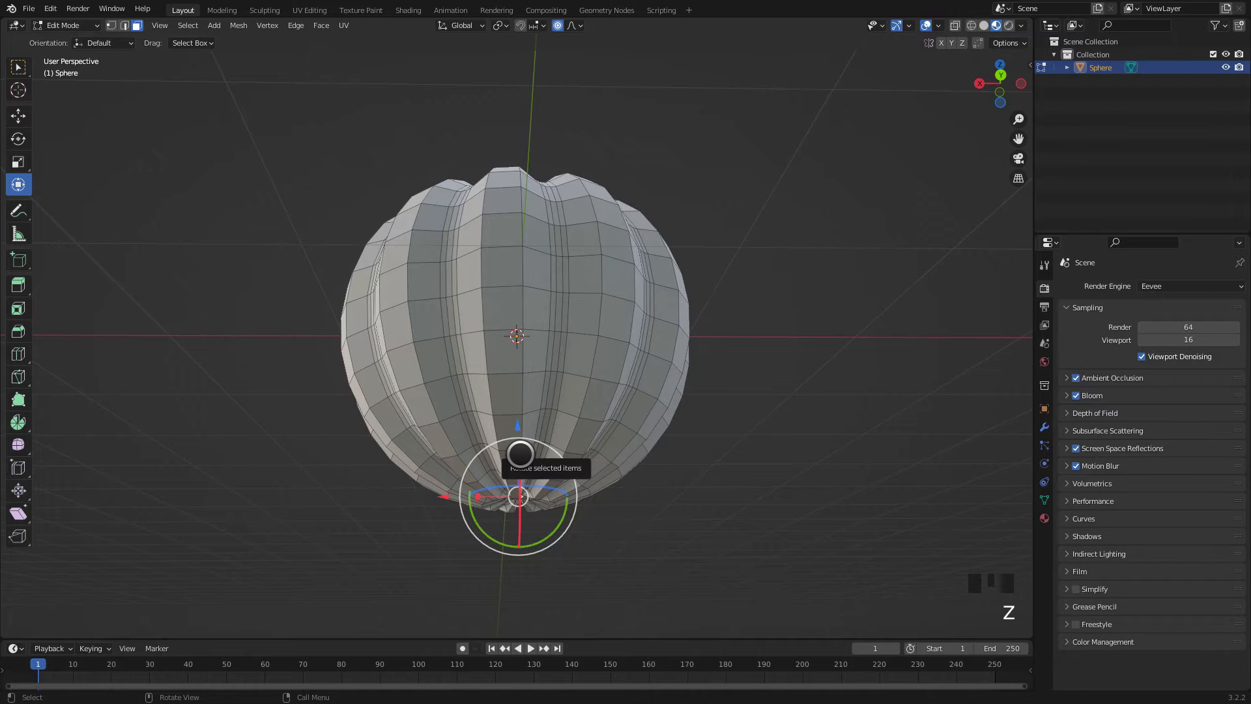
Step: Set the proportional editing size to 0.47 and raise the lower pole face along Z to indent the underside
{"action": "key", "text": "s"}
{"action": "scroll", "coordinate": [520, 455], "scroll_direction": "down", "scroll_amount": 2}
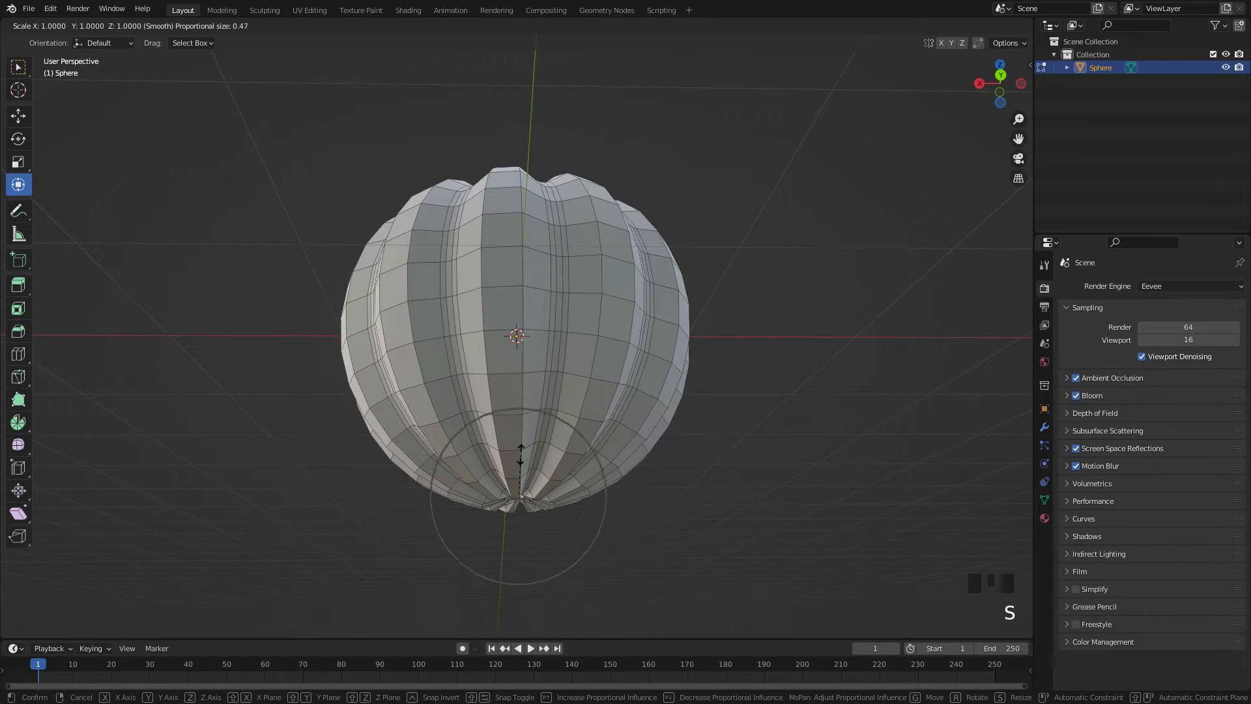
{"action": "left_click", "coordinate": [520, 454]}
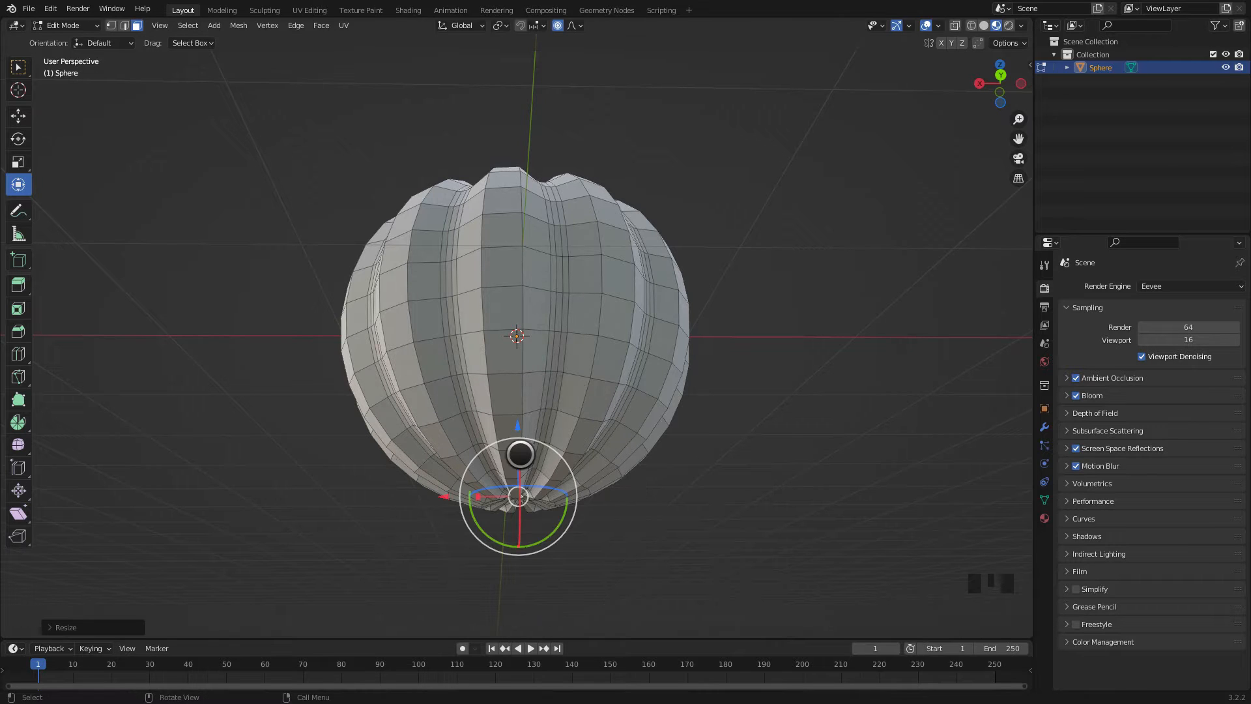
{"action": "left_click_drag", "start_coordinate": [519, 428], "coordinate": [514, 411]}
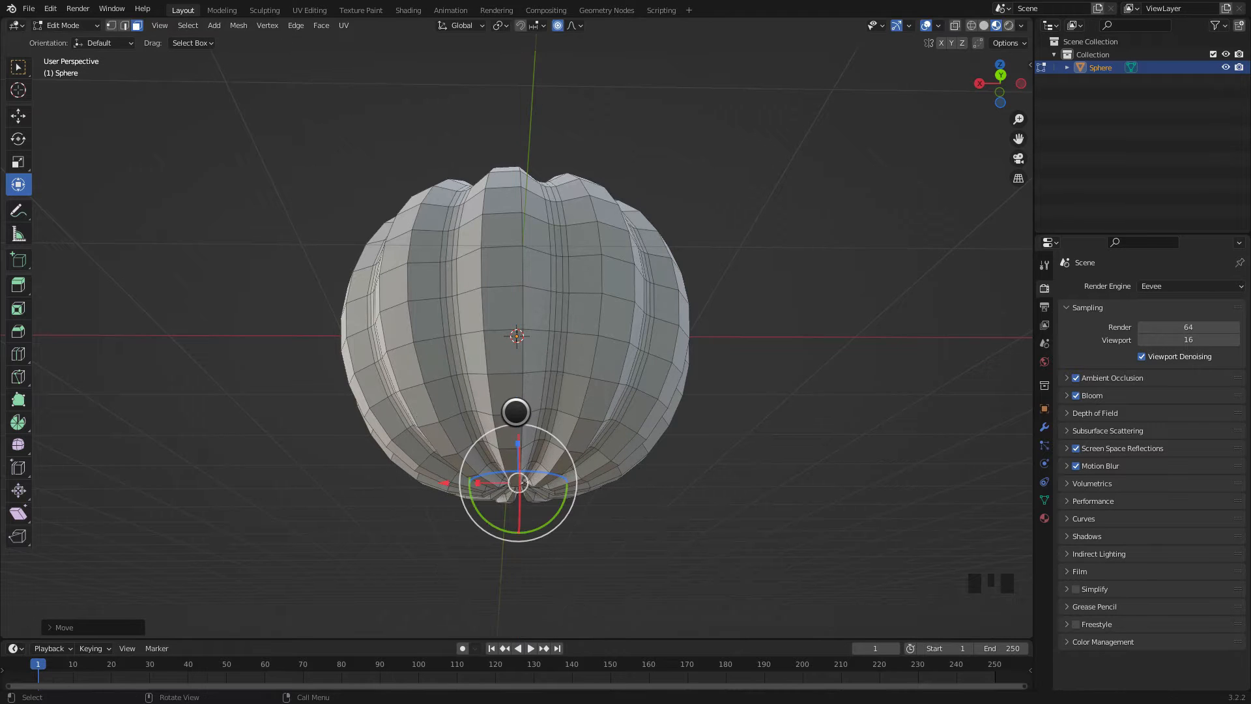
Step: In front view, enlarge the proportional editing size to 0.91 and raise the lower pole face slightly more along Z
{"action": "middle_click_drag", "start_coordinate": [663, 411], "coordinate": [695, 445]}
{"action": "key", "text": "KP_1"}
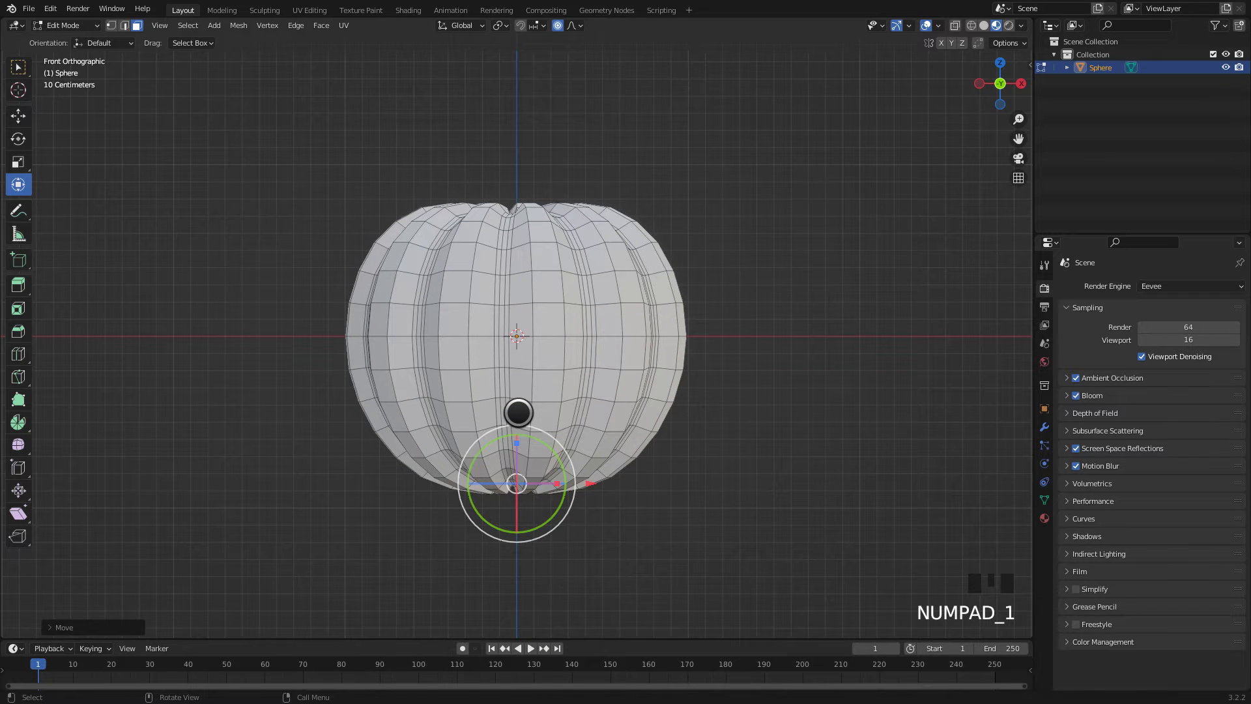
{"action": "key", "text": "s"}
{"action": "scroll", "coordinate": [525, 414], "scroll_direction": "down", "scroll_amount": 3}
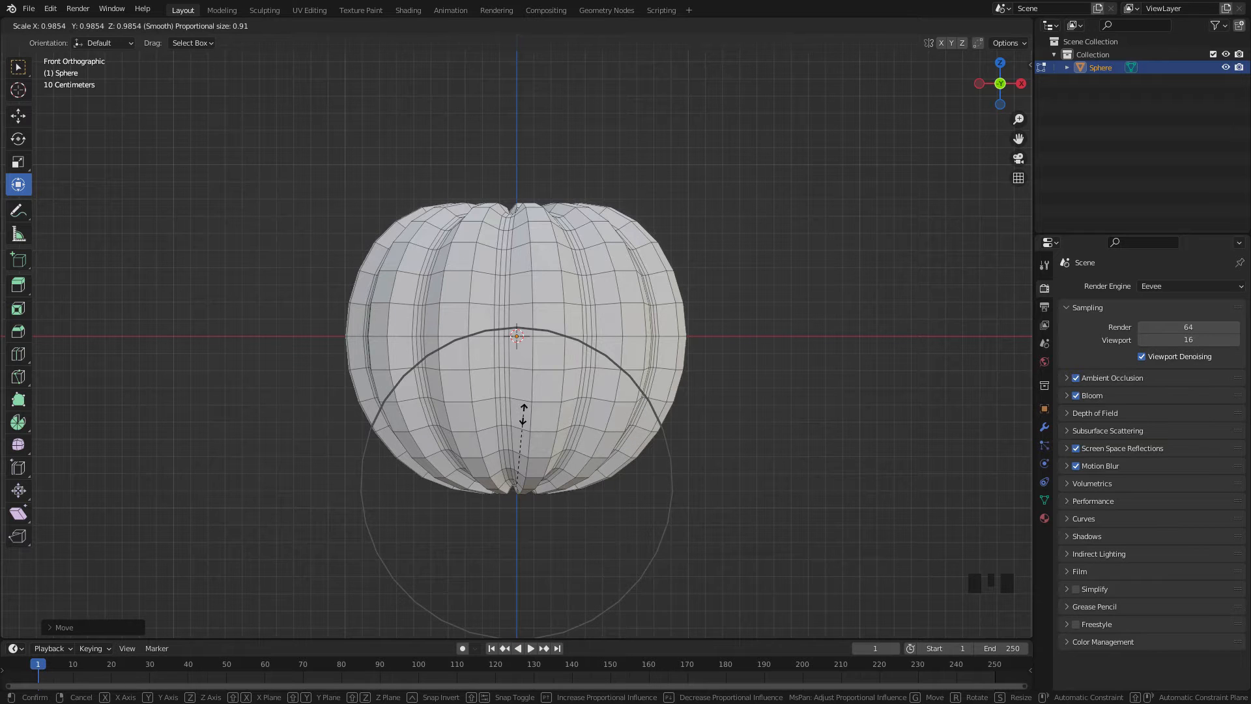
{"action": "left_click", "coordinate": [523, 414]}
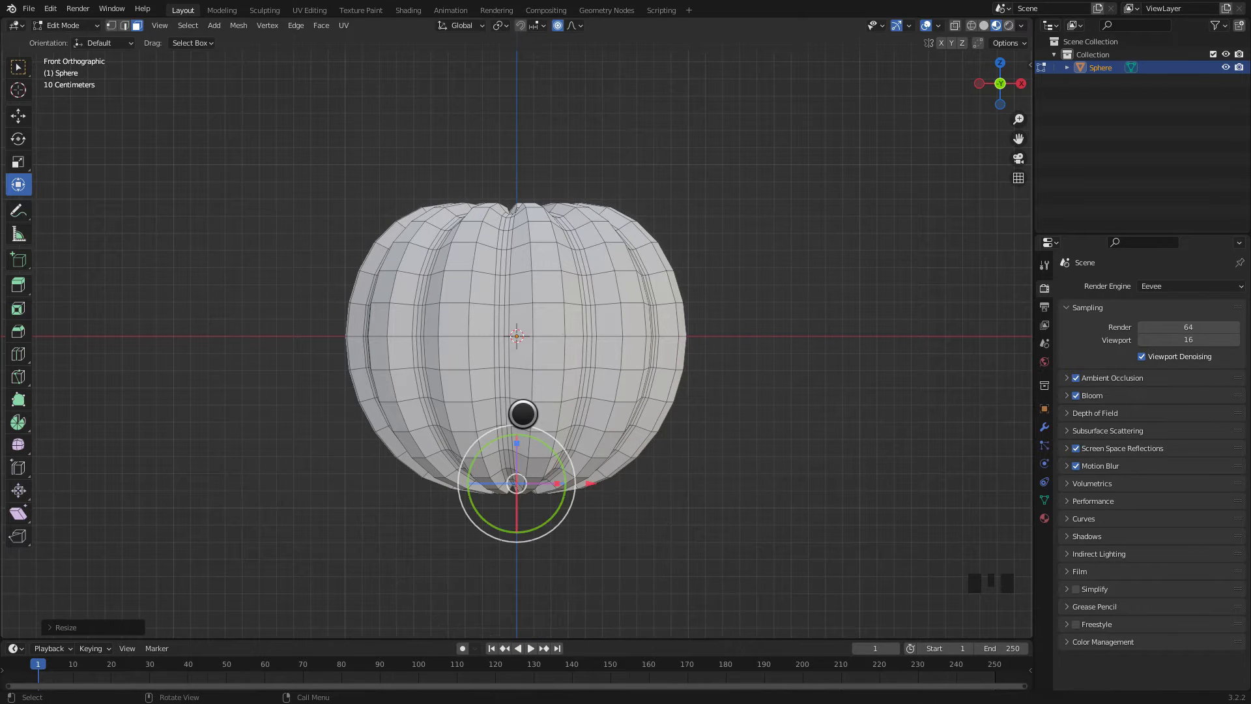
{"action": "mouse_move", "coordinate": [520, 413]}
{"action": "left_mouse_down"}
{"action": "mouse_move", "coordinate": [518, 391]}
{"action": "mouse_move", "coordinate": [517, 405]}
{"action": "left_mouse_up"}
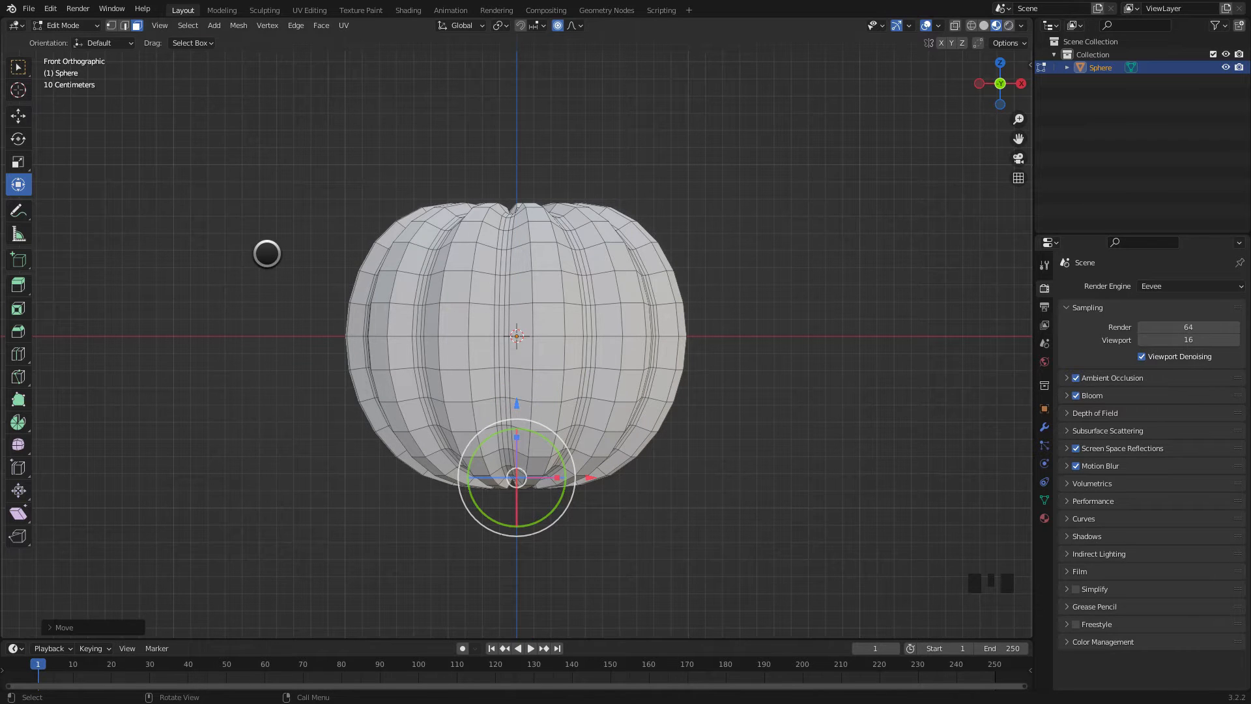
Step: Return to Object Mode and add a Subdivision Surface modifier to the body with 2 viewport levels
{"action": "key", "text": "Tab"}
{"action": "middle_click_drag", "start_coordinate": [536, 256], "coordinate": [512, 274]}
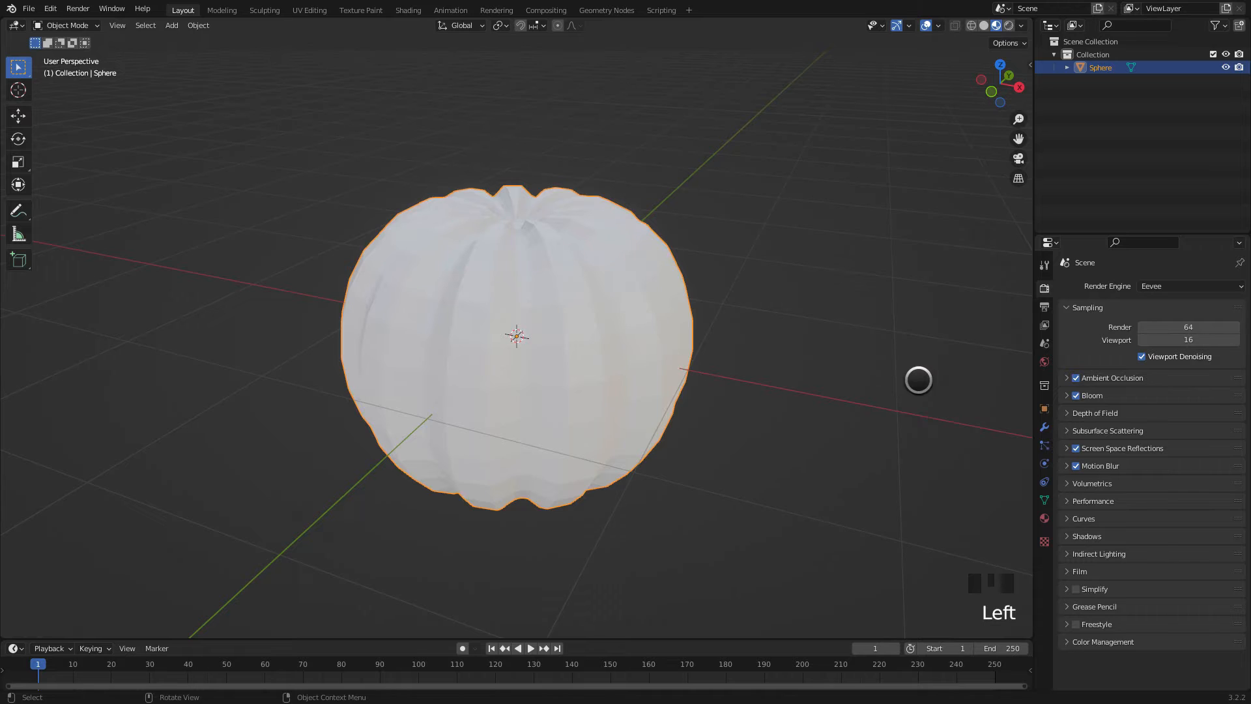
{"action": "left_click", "coordinate": [1044, 426]}
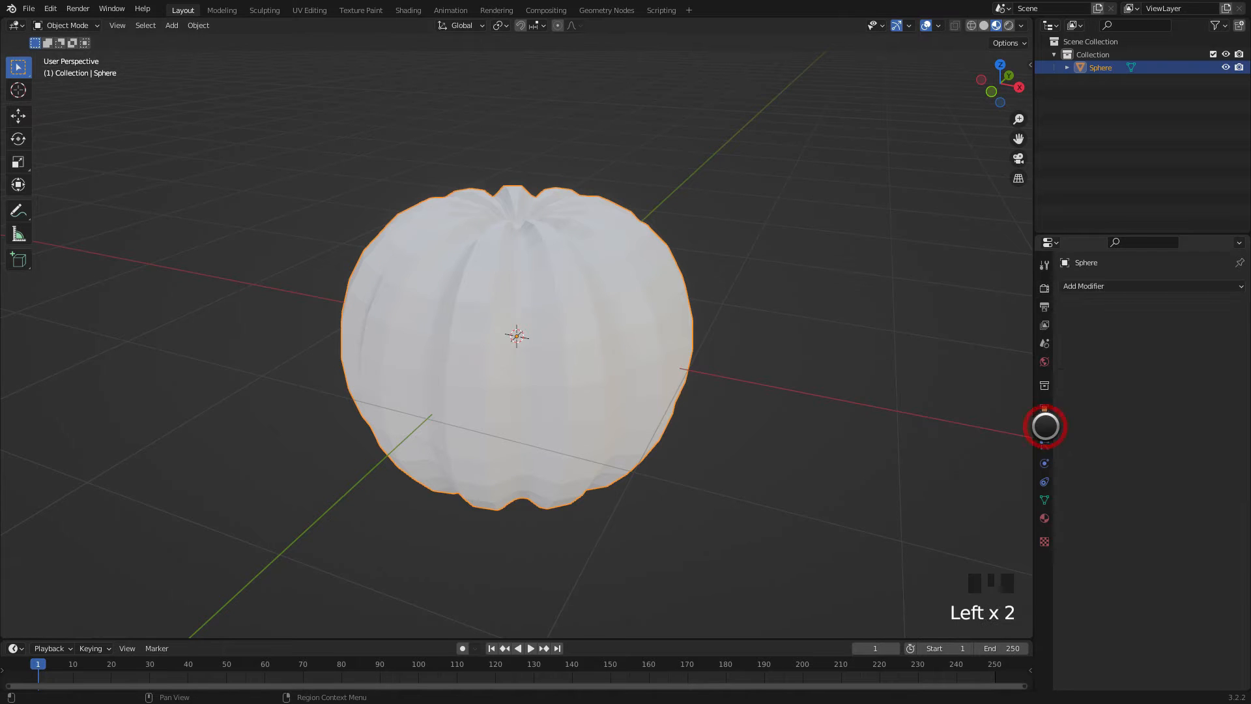
{"action": "left_click", "coordinate": [1086, 286]}
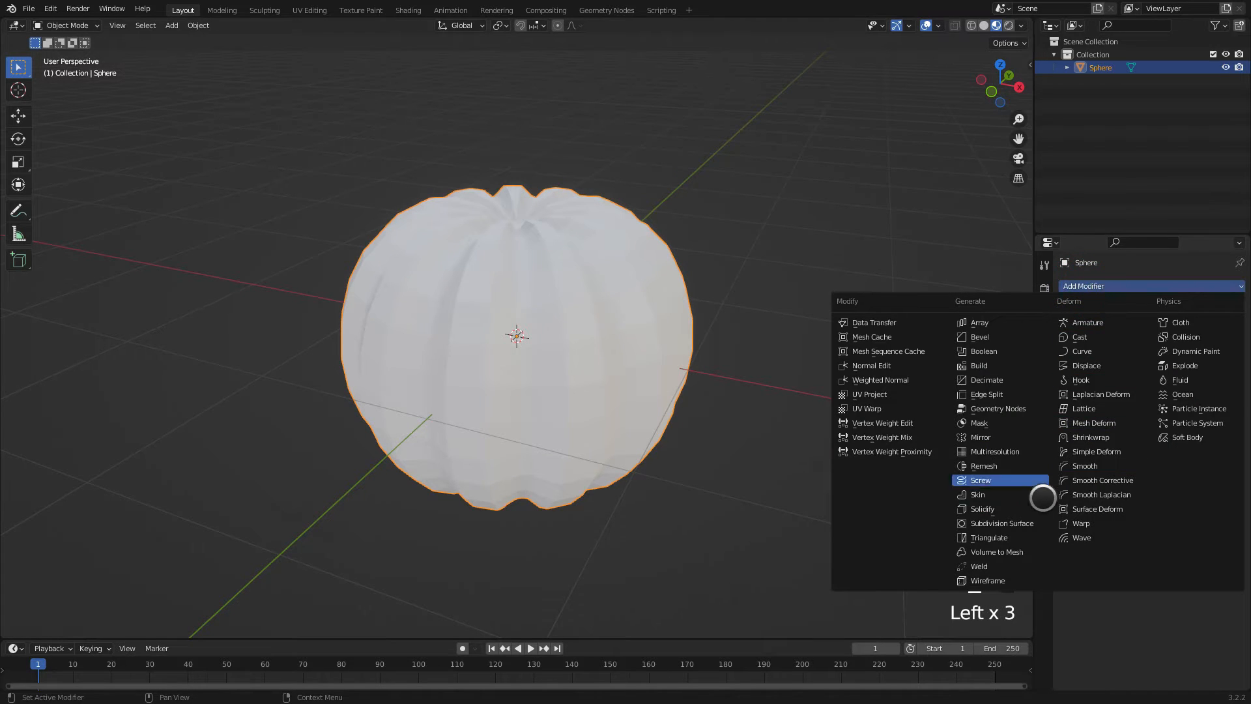
{"action": "left_click", "coordinate": [1012, 524]}
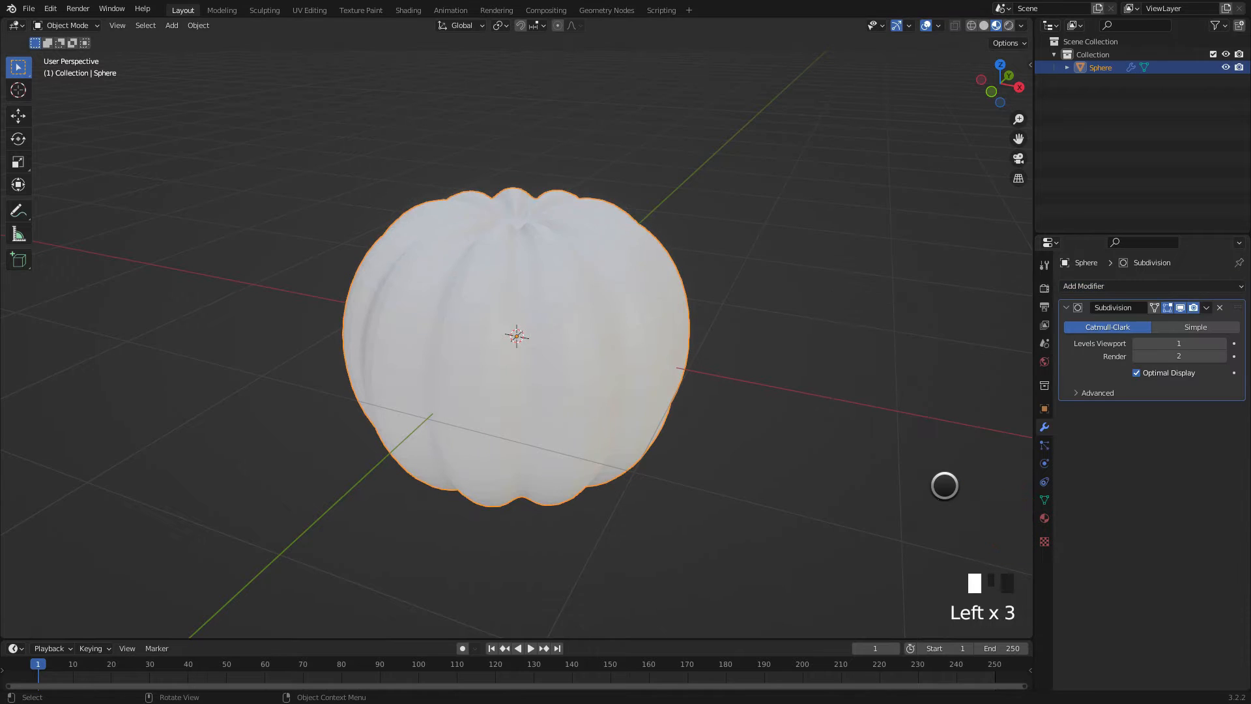
{"action": "left_click_drag", "start_coordinate": [1174, 346], "coordinate": [1180, 346]}
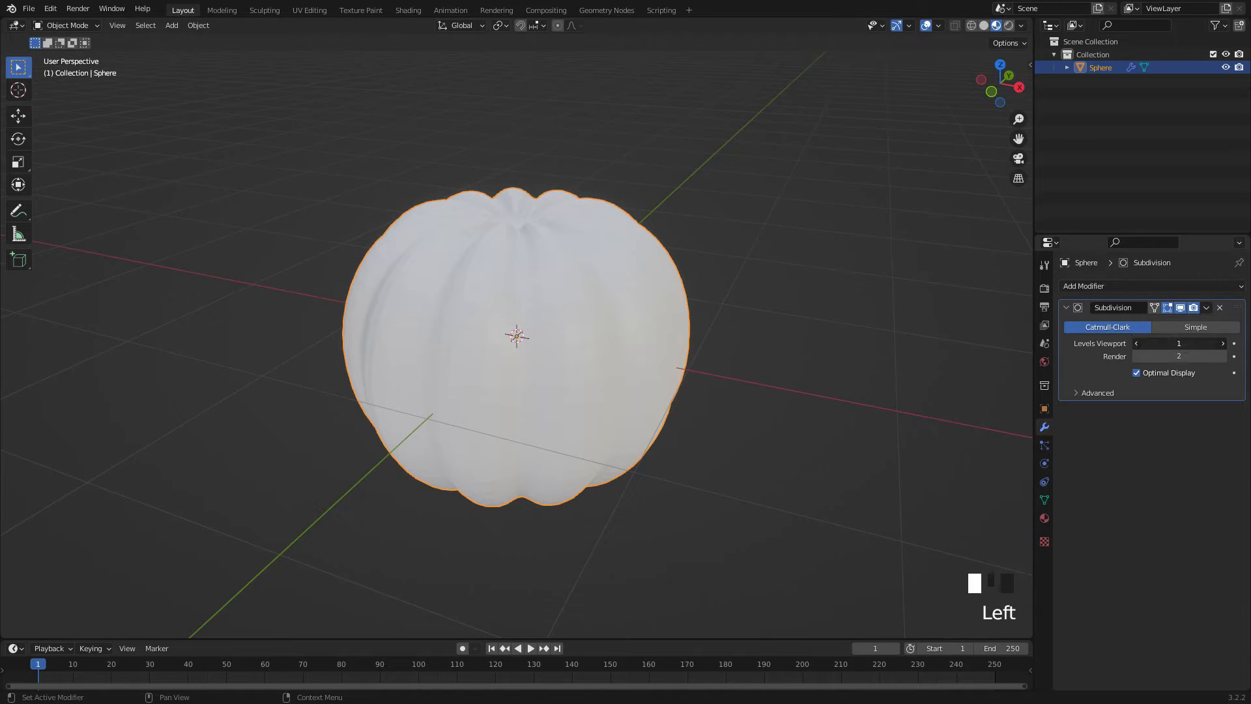
{"action": "type", "text": "2"}
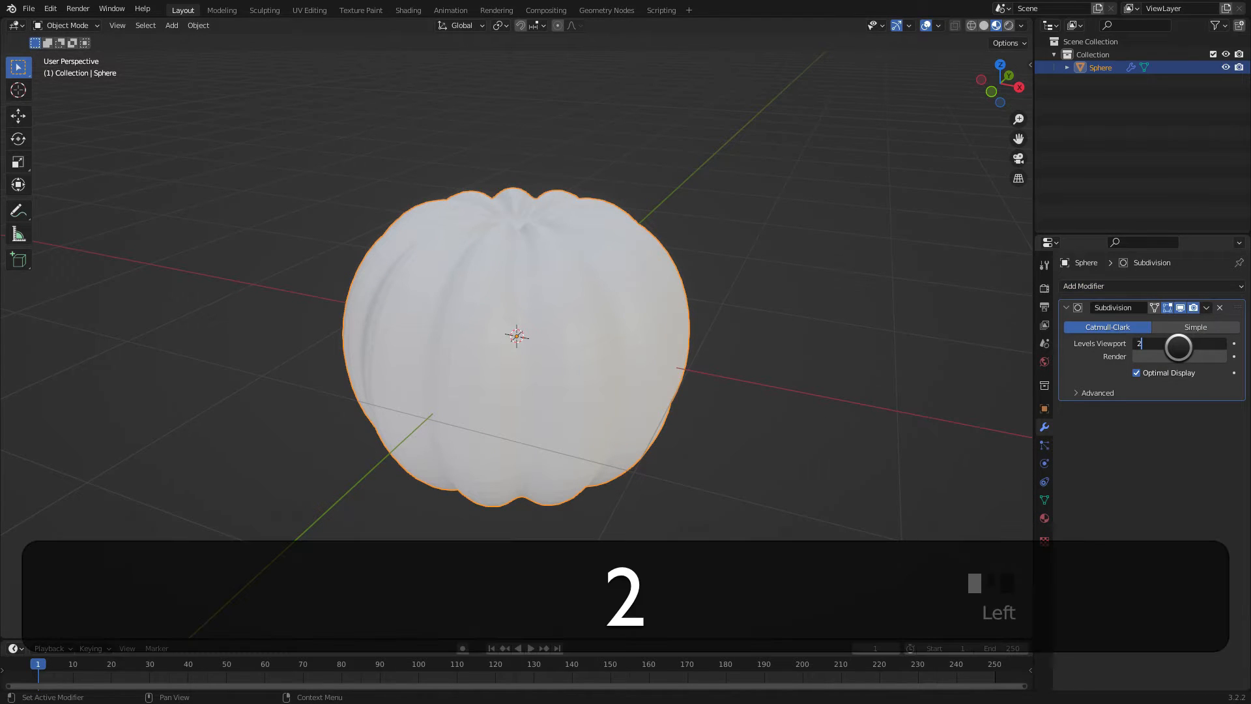
{"action": "left_click", "coordinate": [1168, 422]}
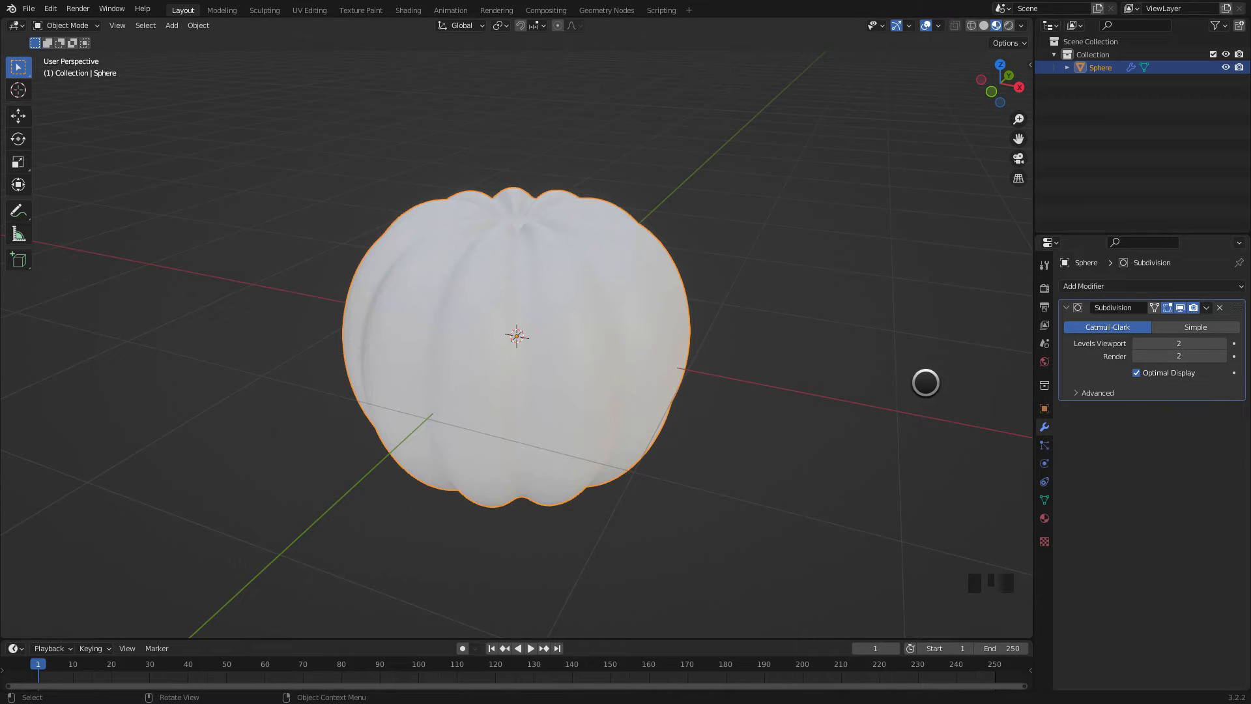
Step: Apply smooth shading to the pumpkin body
{"action": "middle_click_drag", "start_coordinate": [576, 355], "coordinate": [685, 280]}
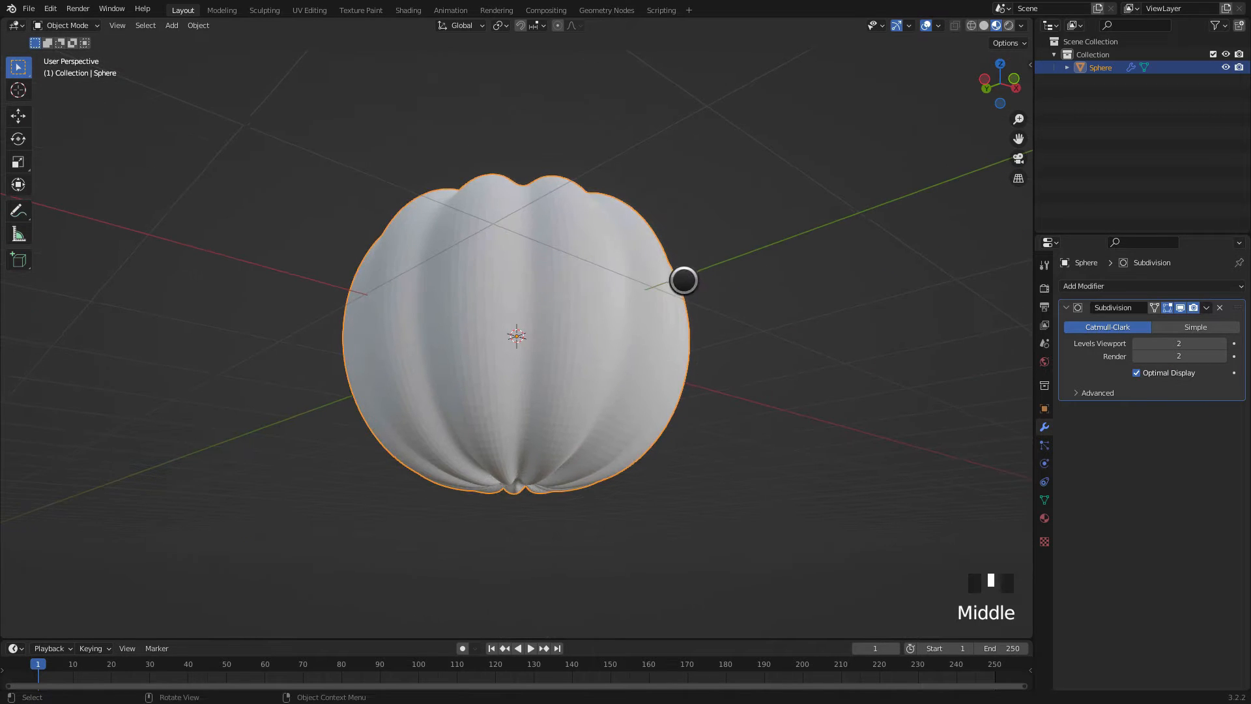
{"action": "scroll", "coordinate": [572, 365], "scroll_direction": "up", "scroll_amount": 2}
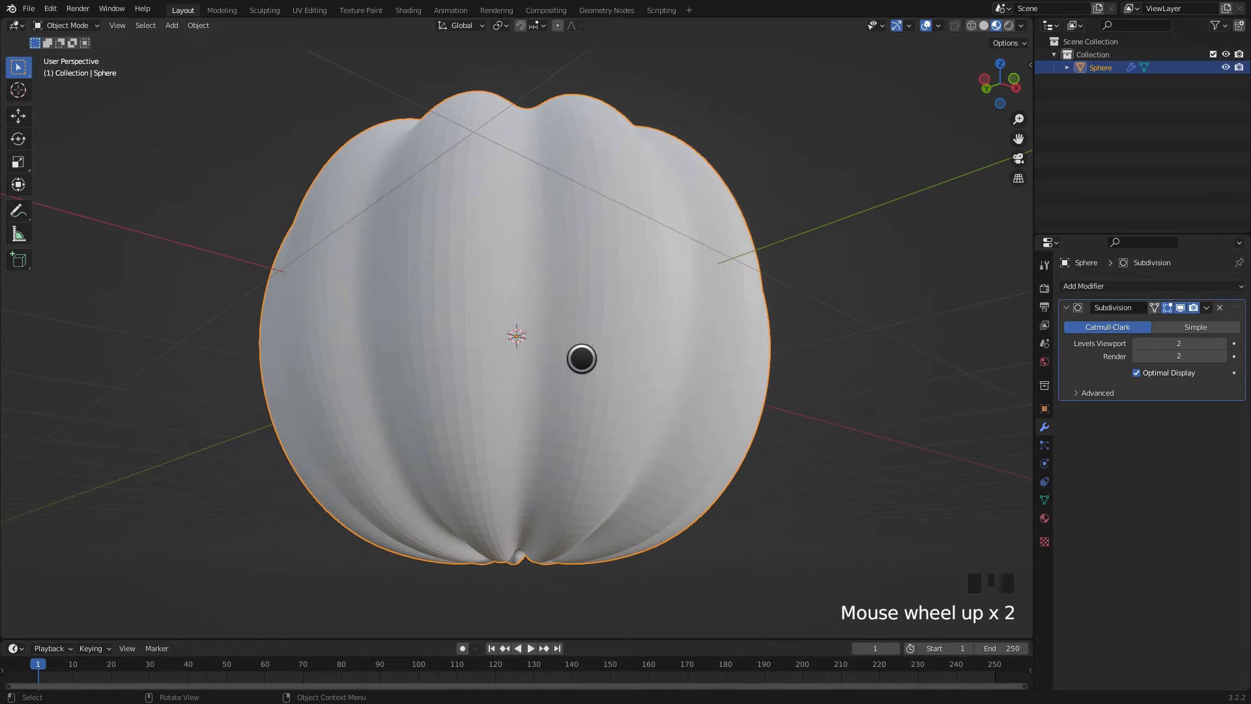
{"action": "middle_click_drag", "start_coordinate": [659, 338], "coordinate": [608, 314]}
{"action": "left_click", "coordinate": [609, 314]}
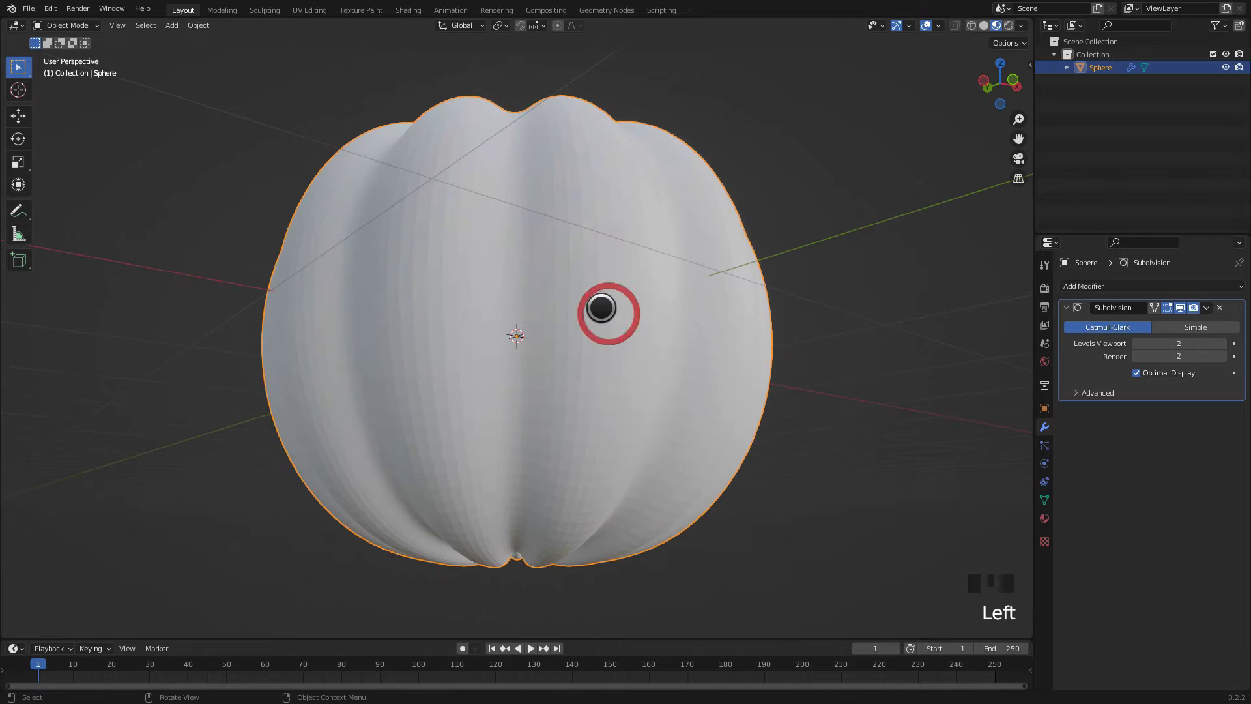
{"action": "right_click", "coordinate": [605, 301]}
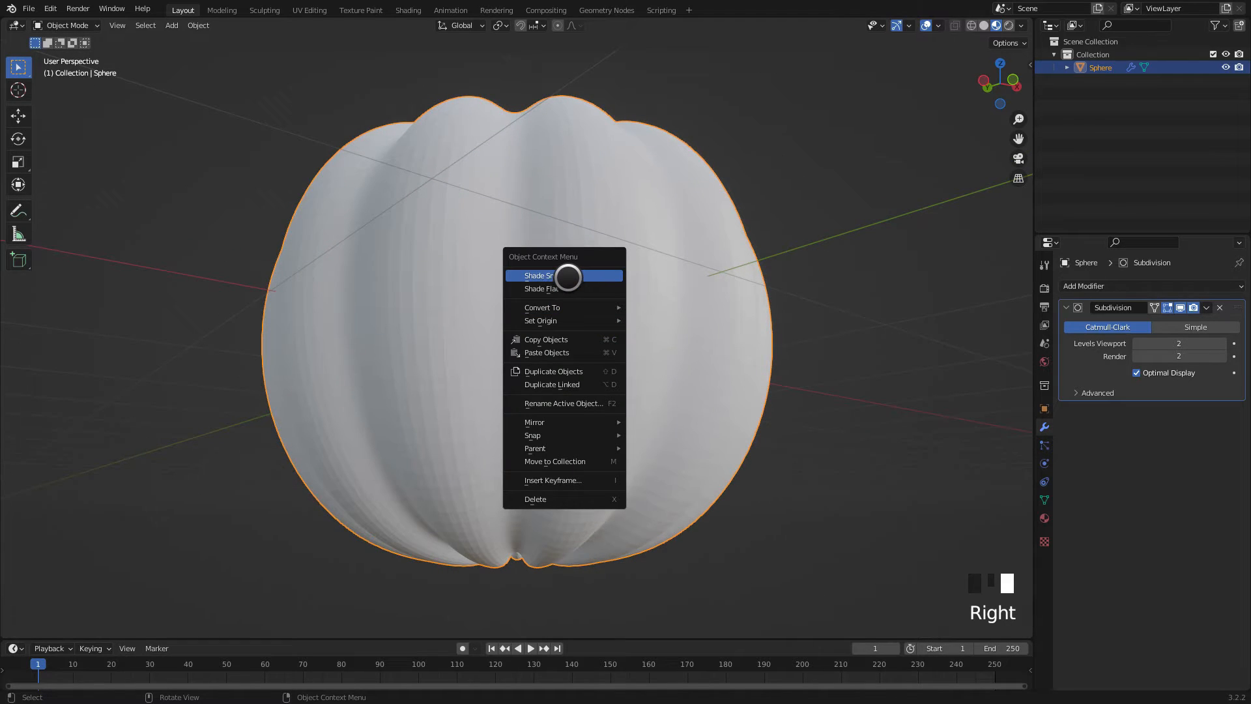
{"action": "left_click", "coordinate": [567, 277]}
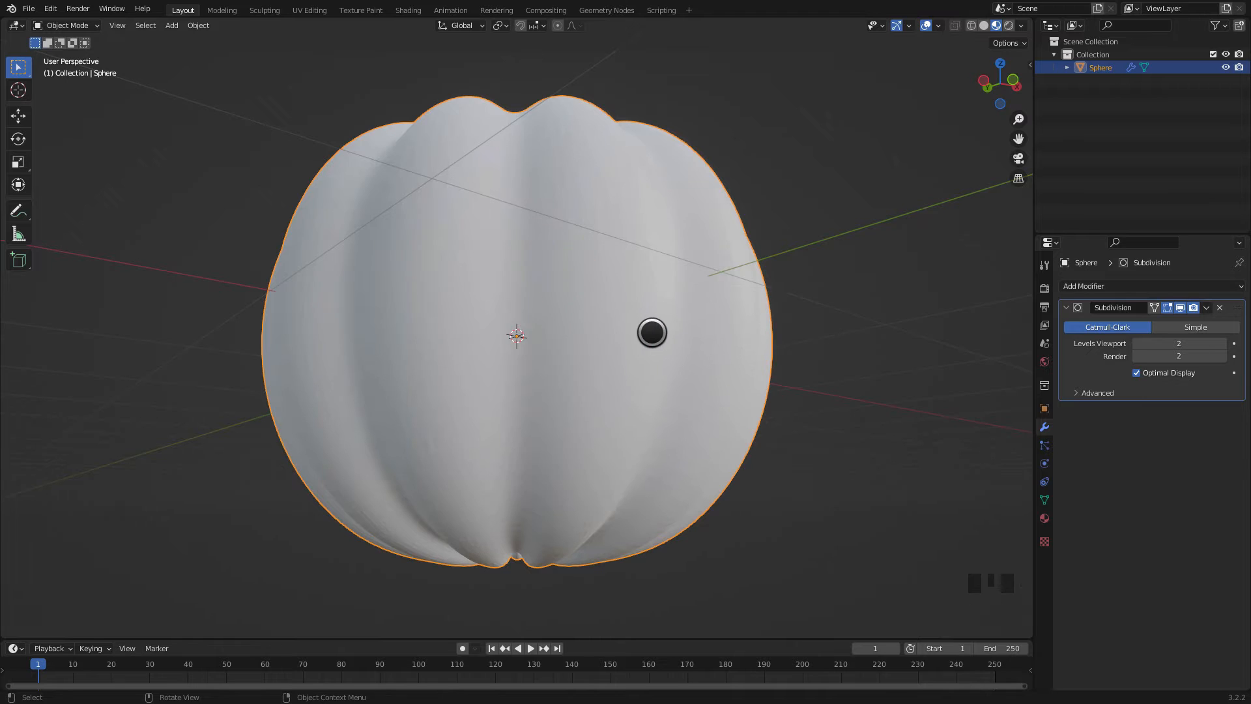
Step: Apply the Subdivision modifier to the pumpkin body
{"action": "middle_click_drag", "start_coordinate": [603, 340], "coordinate": [537, 406]}
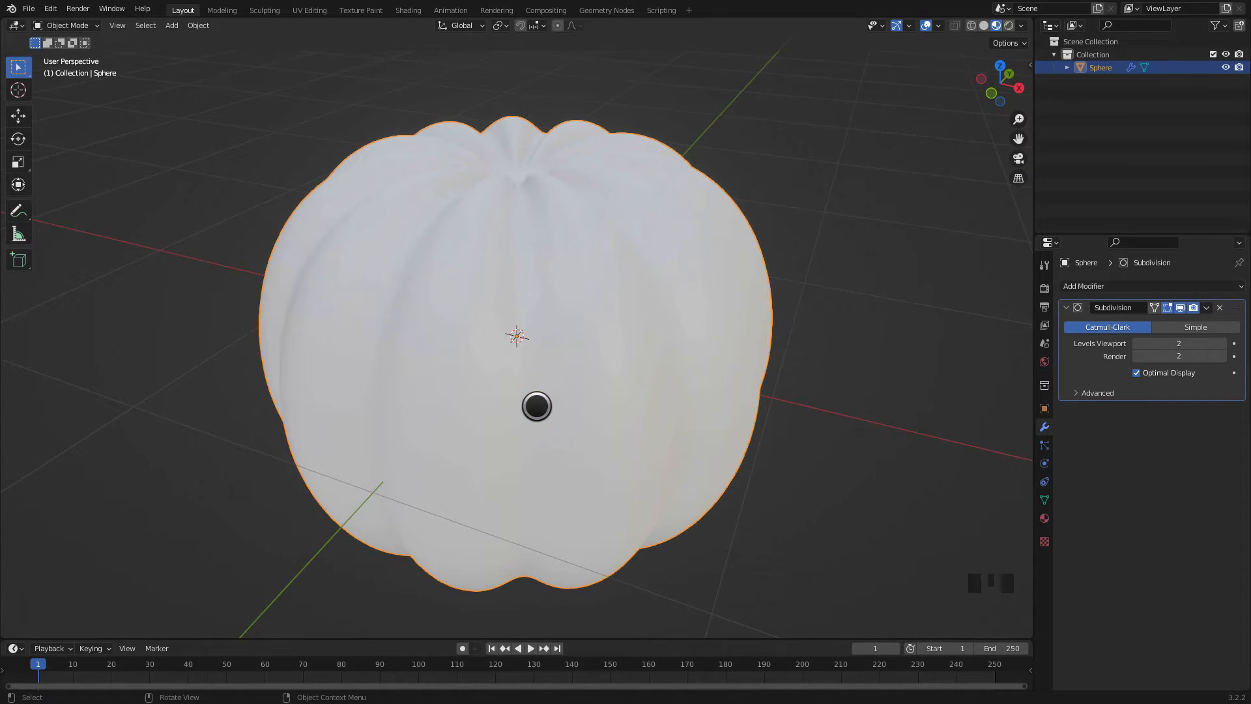
{"action": "left_click", "coordinate": [1206, 308]}
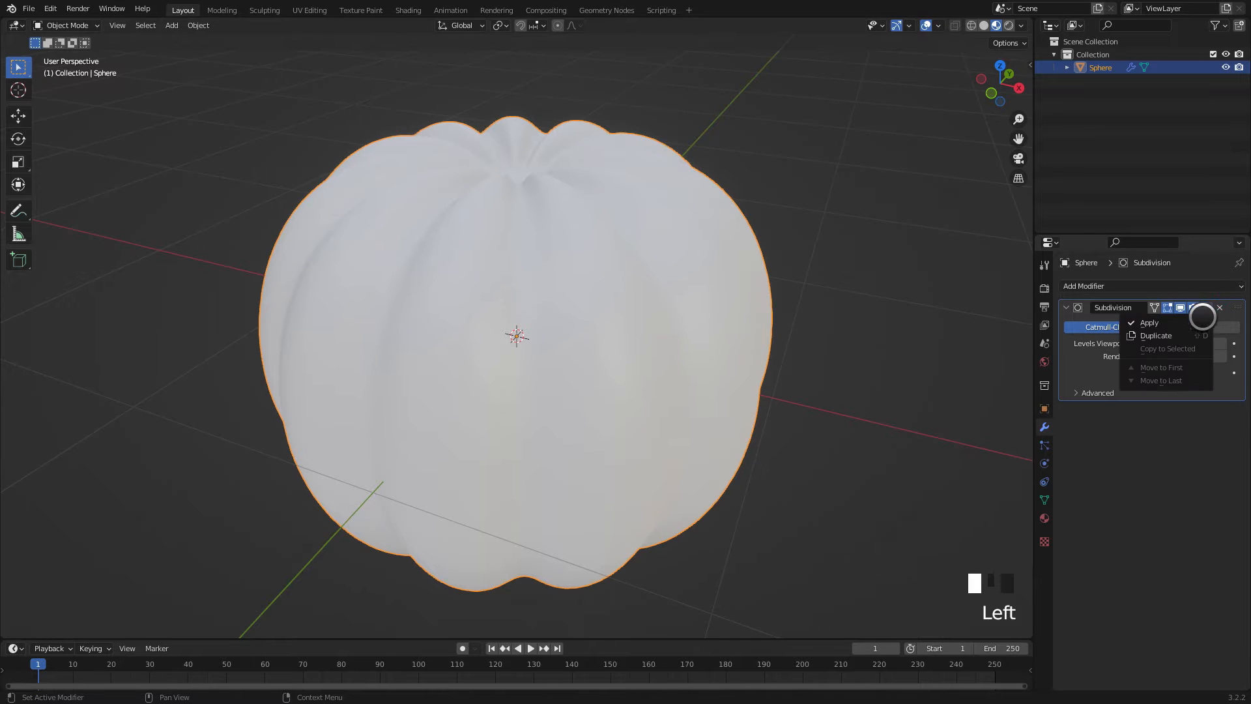
{"action": "left_click", "coordinate": [1189, 321]}
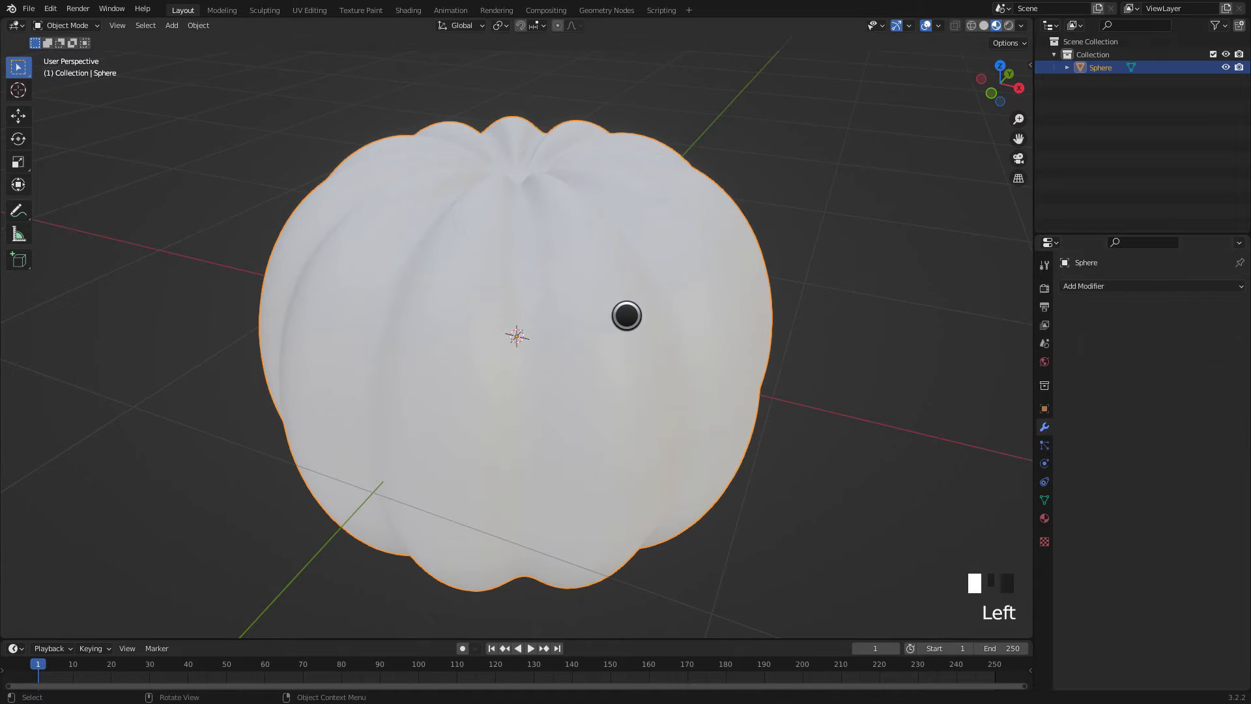
Step: Create a new material for the pumpkin body and set its Base Color to orange with hue 0.052, saturation 0.924 and value 0.800
{"action": "middle_click_drag", "start_coordinate": [678, 349], "coordinate": [682, 312]}
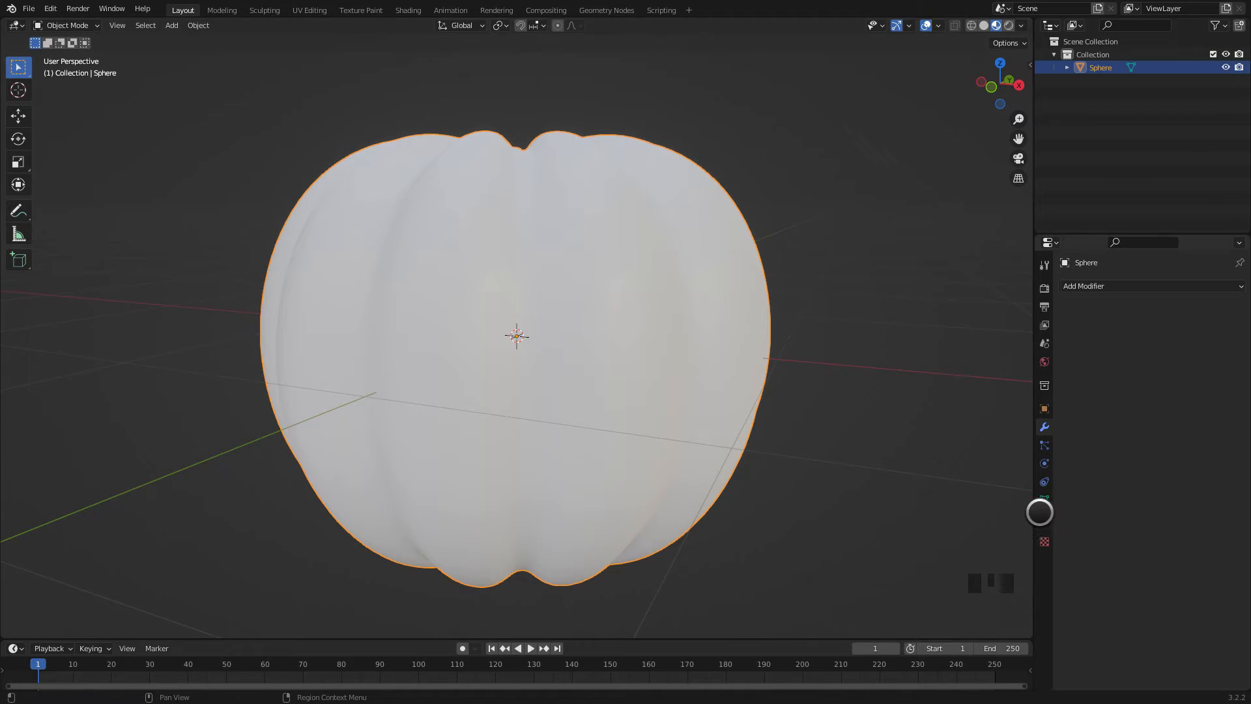
{"action": "left_click", "coordinate": [1044, 519]}
{"action": "left_click", "coordinate": [1089, 342]}
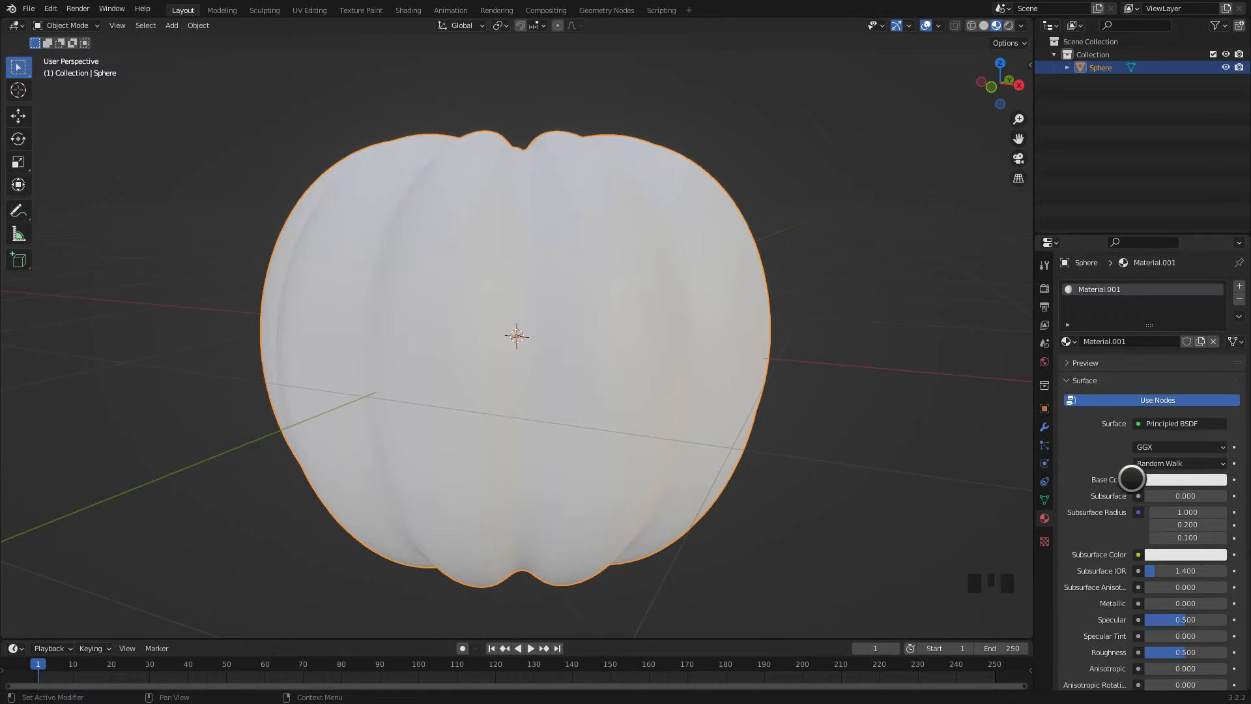
{"action": "left_click", "coordinate": [1157, 480]}
{"action": "left_click", "coordinate": [1137, 378]}
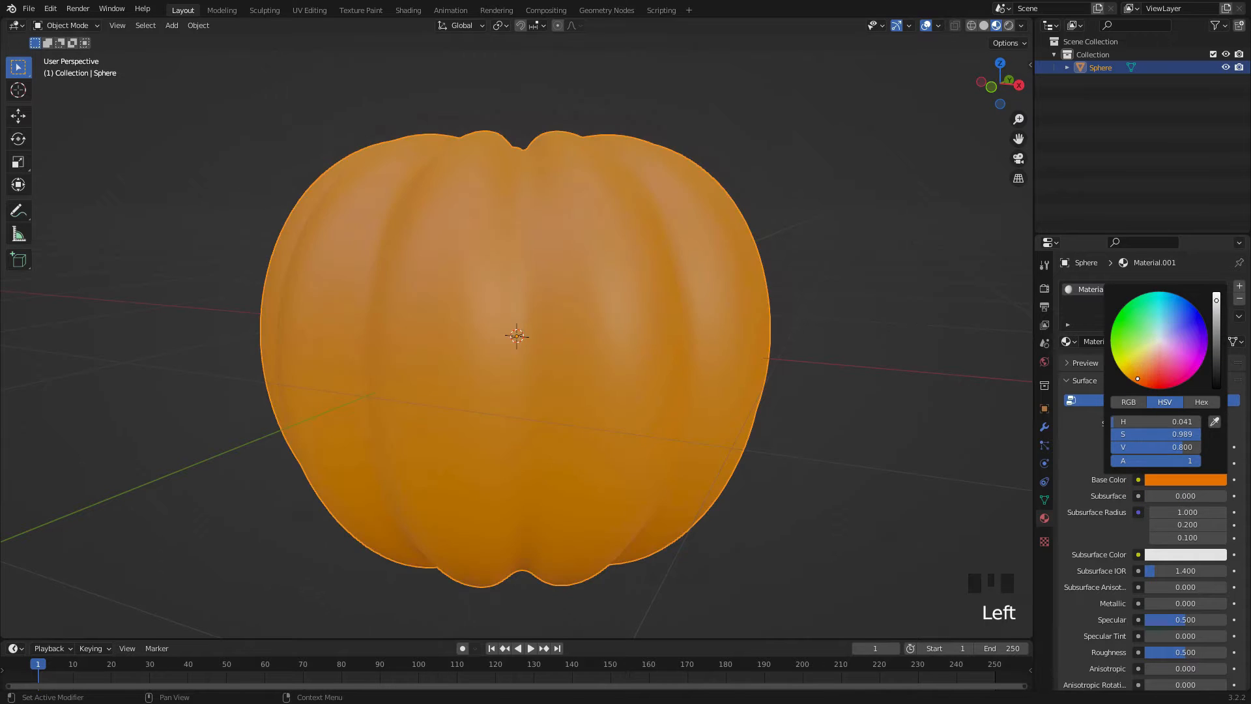
{"action": "left_click_drag", "start_coordinate": [1138, 378], "coordinate": [1132, 378]}
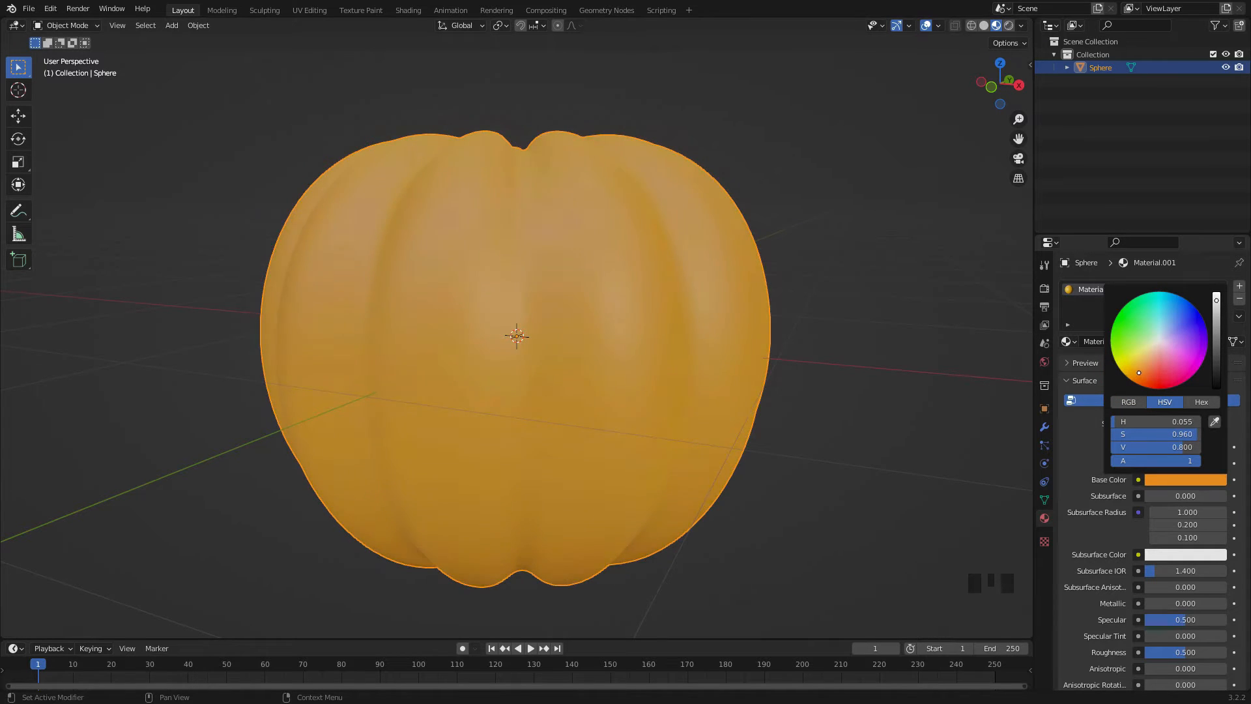
Step: Shift the pumpkin material's Base Color to a deeper, more saturated orange and set its Roughness to 0.240
{"action": "scroll", "coordinate": [728, 393], "scroll_direction": "down", "scroll_amount": 4}
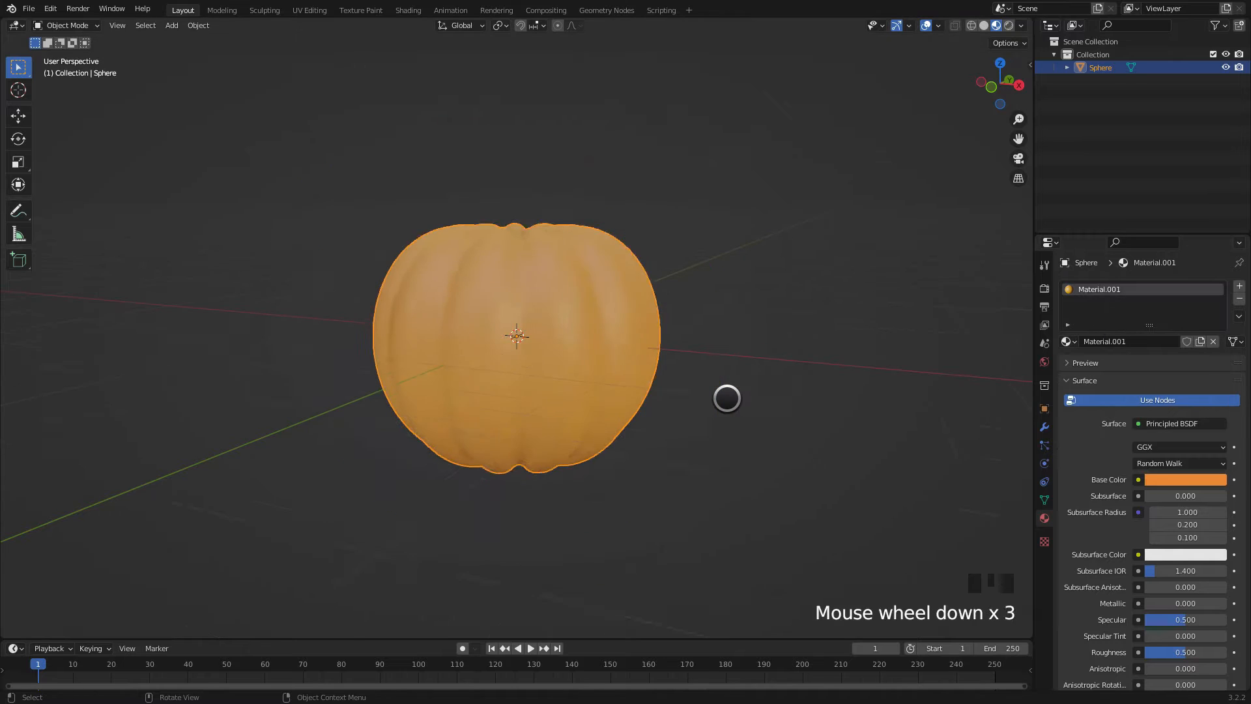
{"action": "left_click", "coordinate": [1163, 479]}
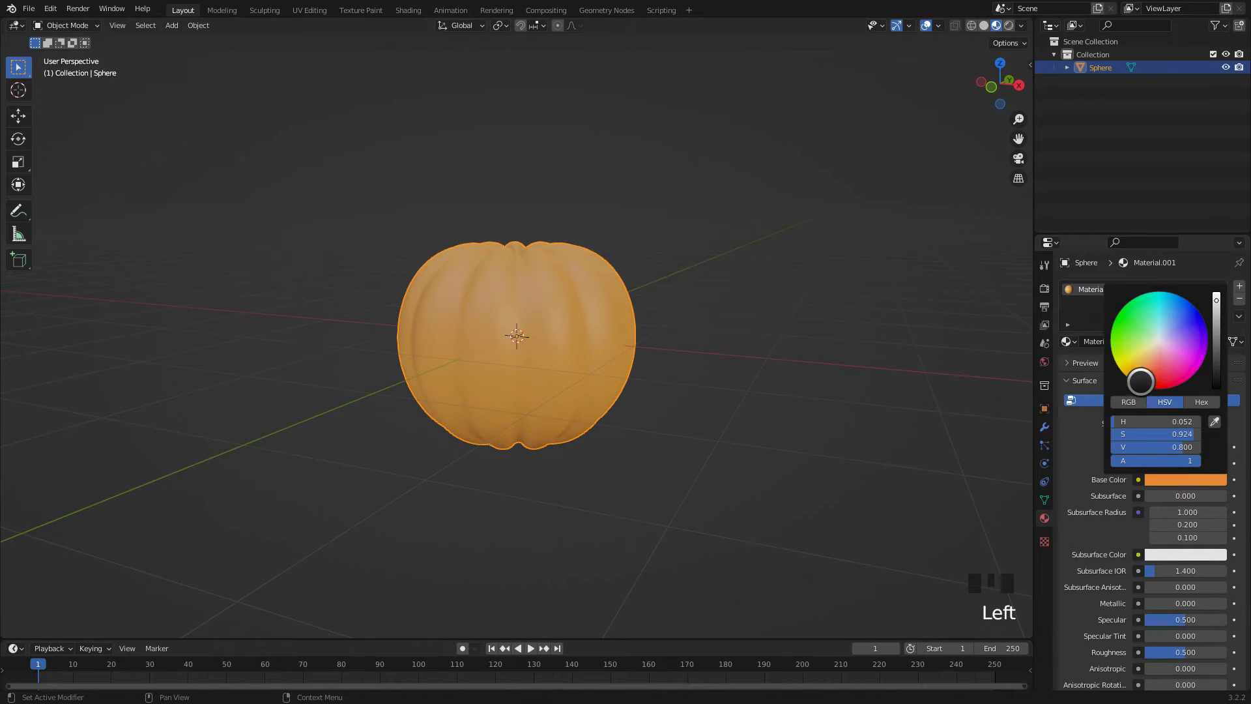
{"action": "left_click", "coordinate": [1139, 379]}
{"action": "left_click_drag", "start_coordinate": [1139, 379], "coordinate": [1137, 383]}
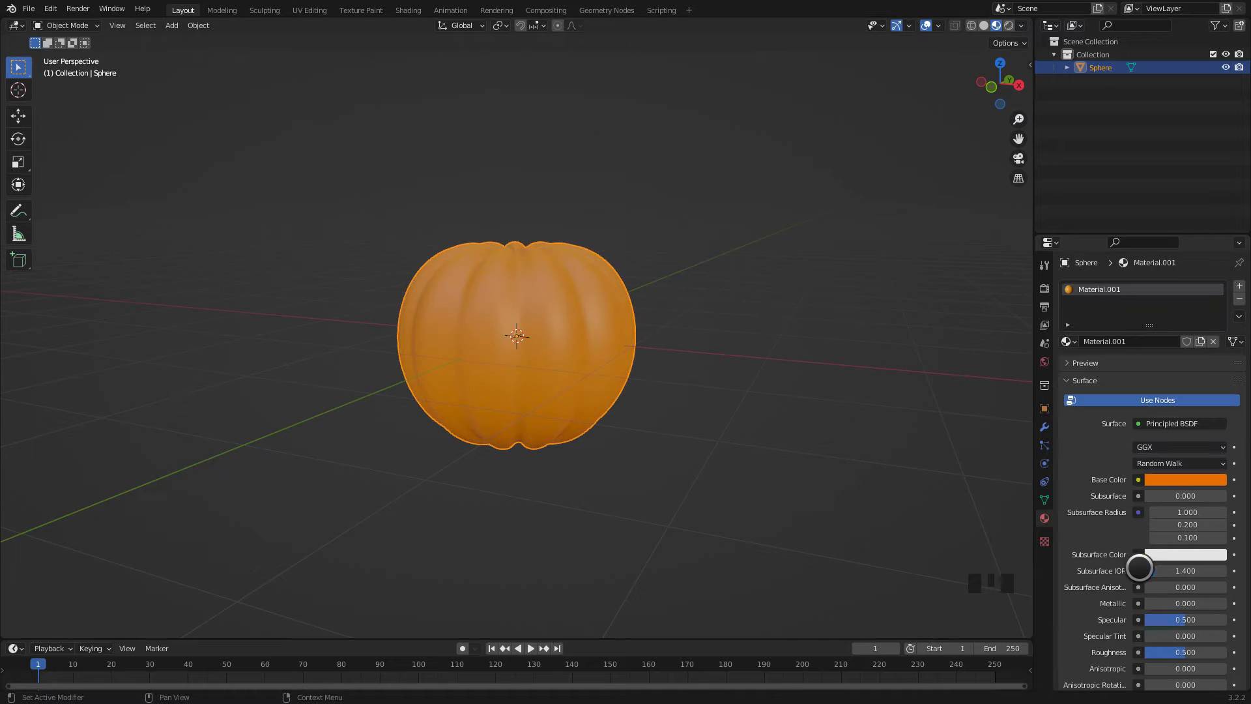
{"action": "left_click", "coordinate": [1178, 651]}
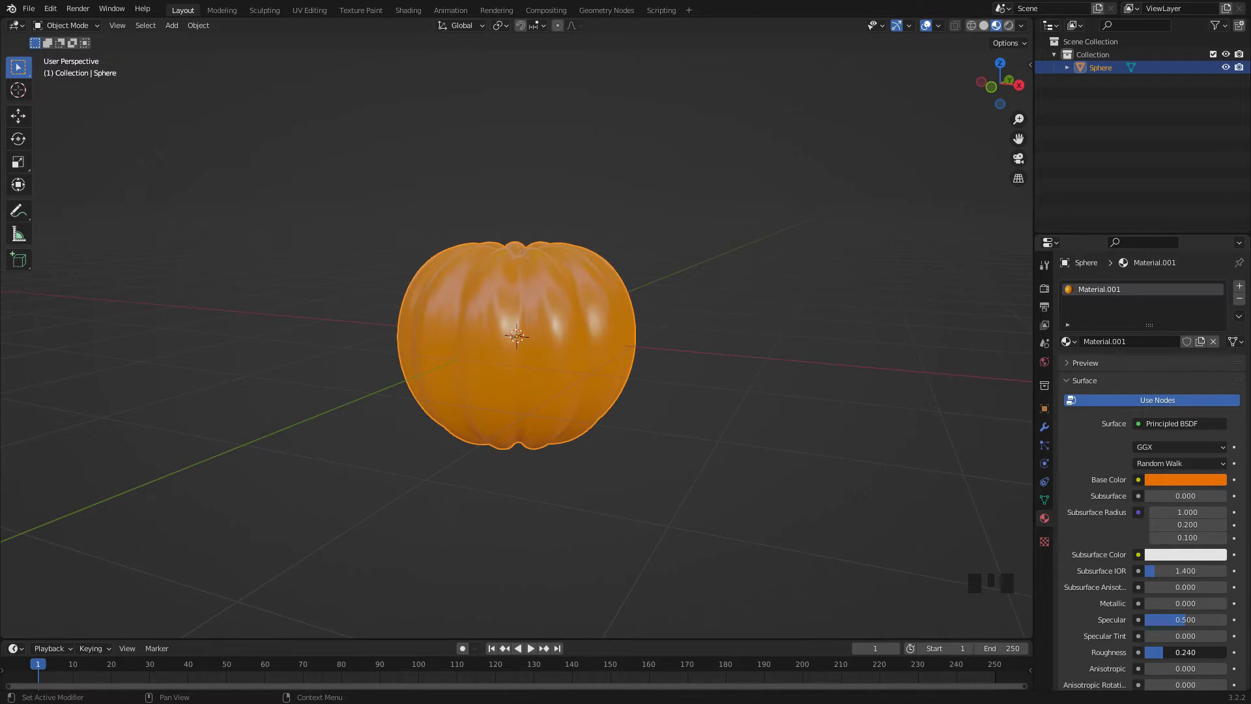
{"action": "left_click", "coordinate": [766, 420]}
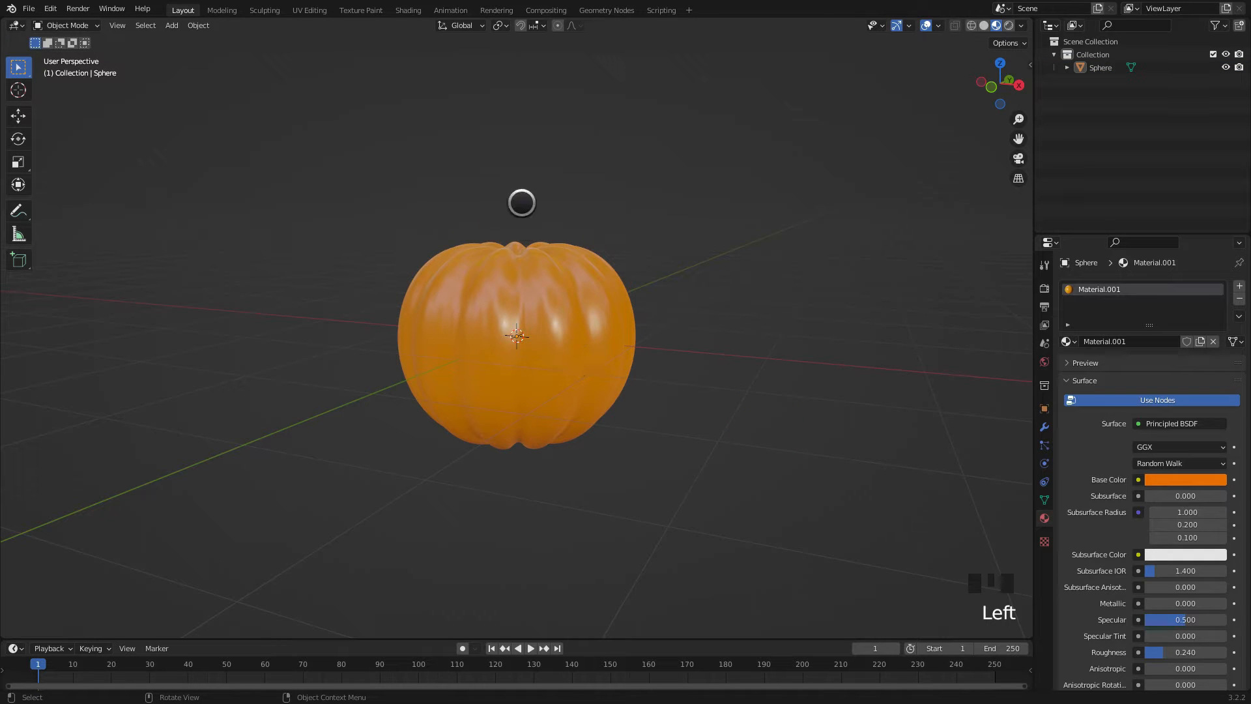
Step: Add a cylinder mesh for the stem at the pumpkin's centre and scale it uniformly down to about 0.3
{"action": "mouse_move", "coordinate": [539, 282]}
{"action": "middle_mouse_down"}
{"action": "mouse_move", "coordinate": [545, 251]}
{"action": "mouse_move", "coordinate": [538, 278]}
{"action": "middle_mouse_up"}
{"action": "key", "text": "KP_1"}
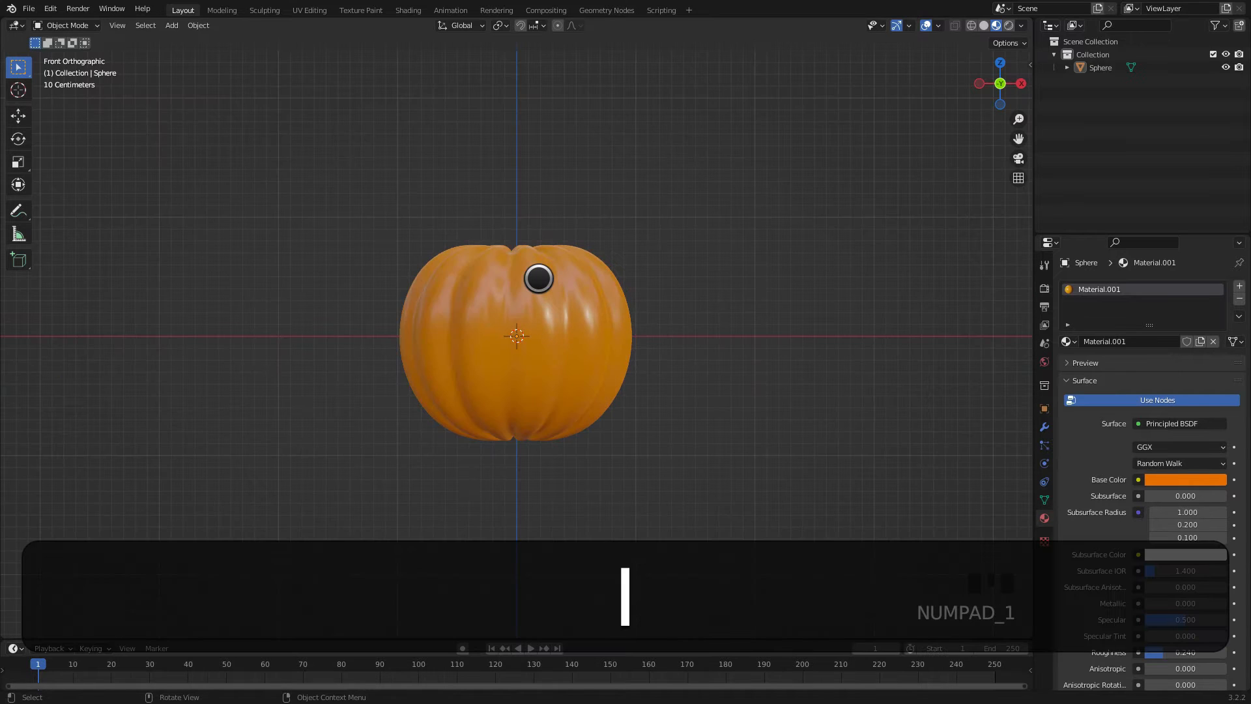
{"action": "middle_click_drag", "start_coordinate": [547, 262], "coordinate": [547, 340]}
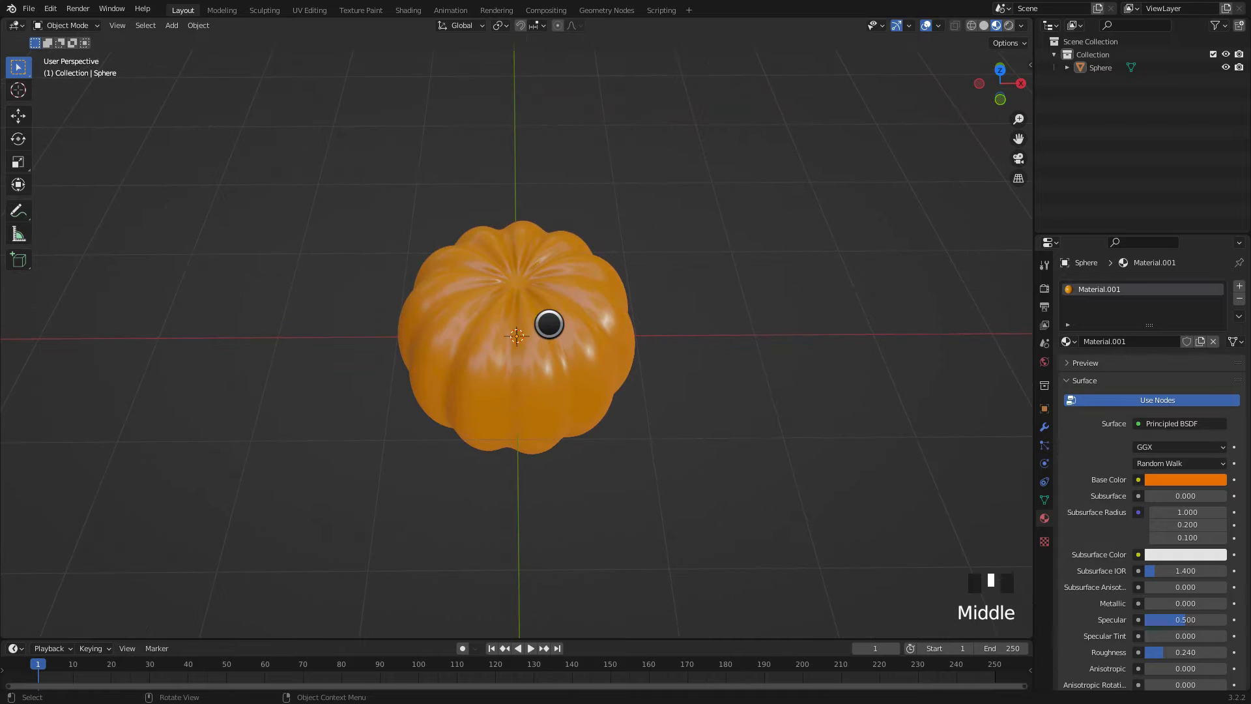
{"action": "key", "text": "KP_3"}
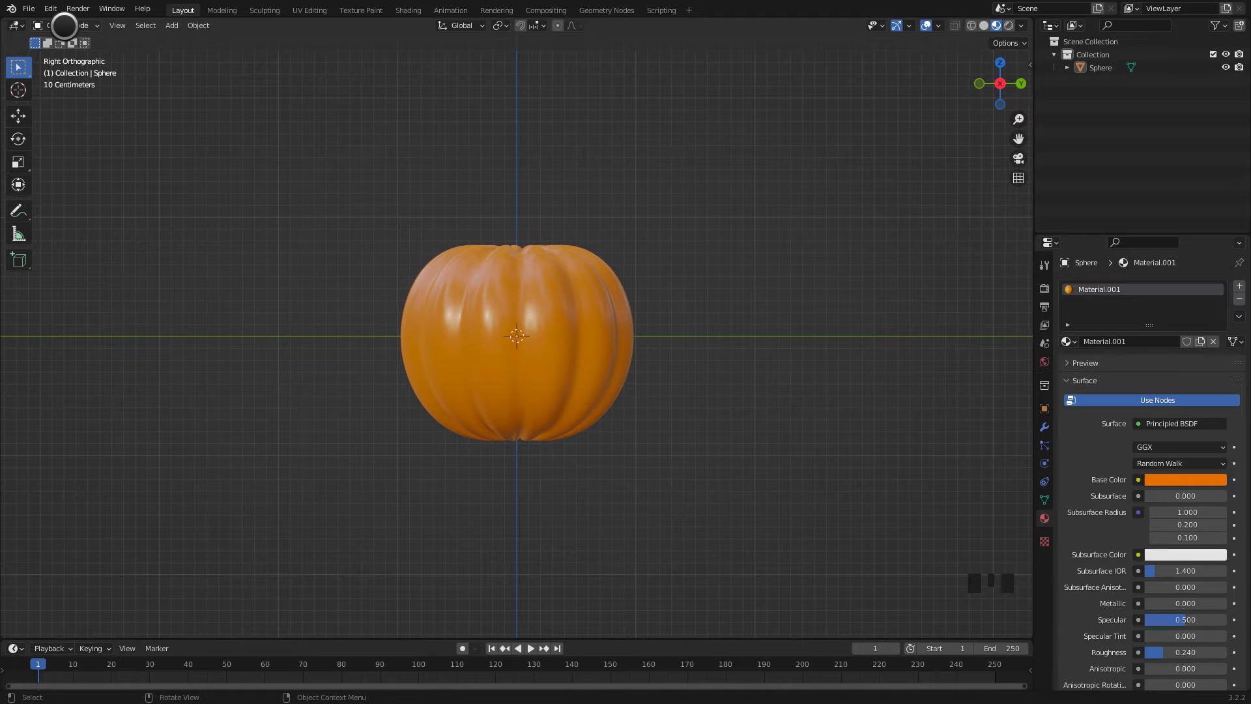
{"action": "left_click", "coordinate": [171, 26]}
{"action": "mouse_move", "coordinate": [186, 40]}
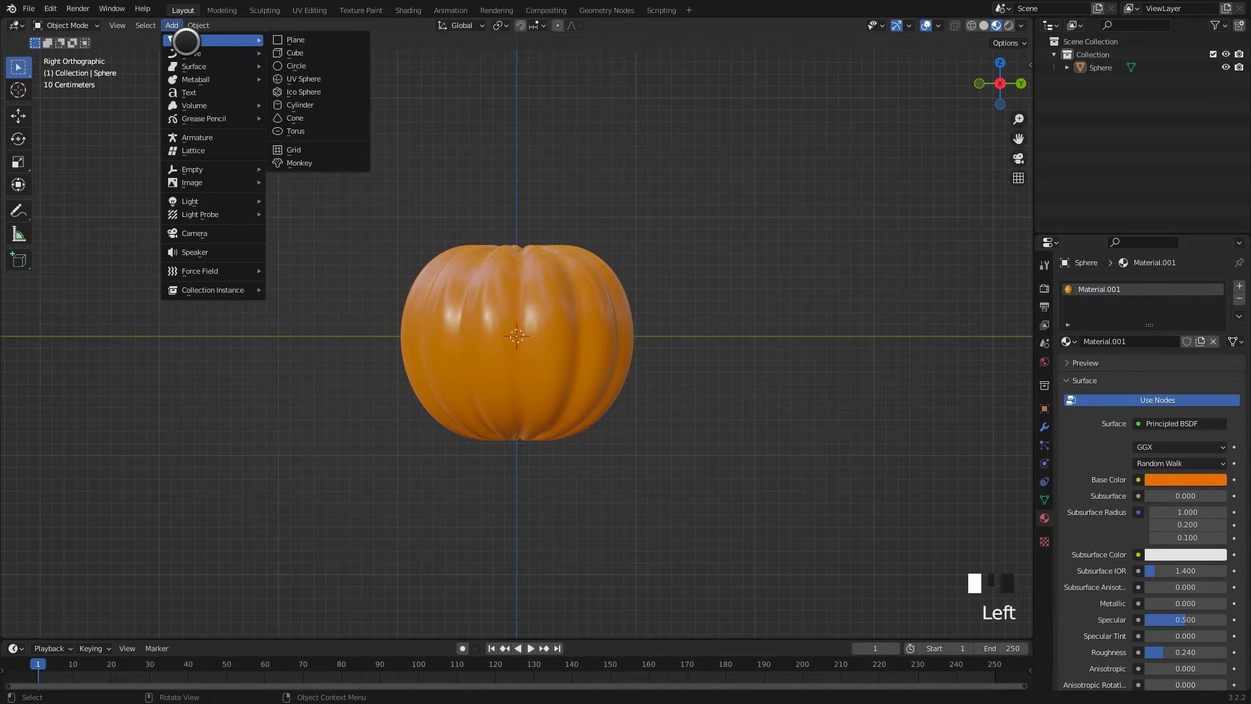
{"action": "left_click", "coordinate": [306, 105]}
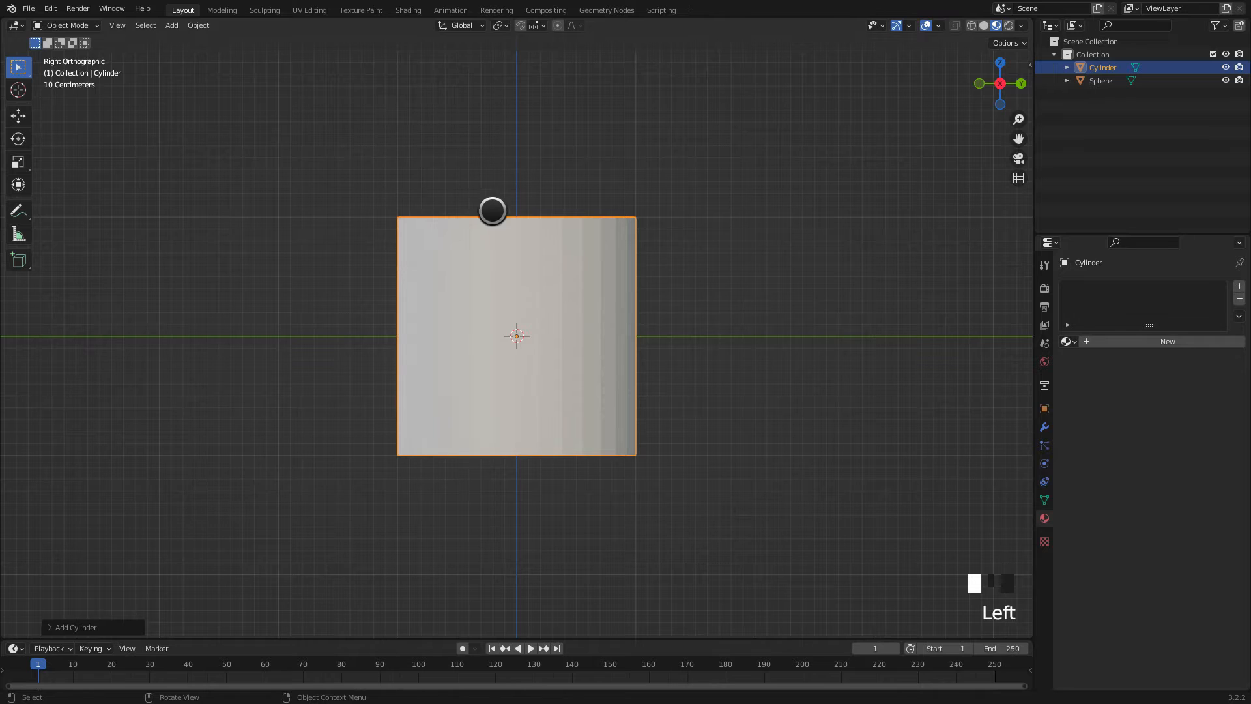
{"action": "key", "text": "s"}
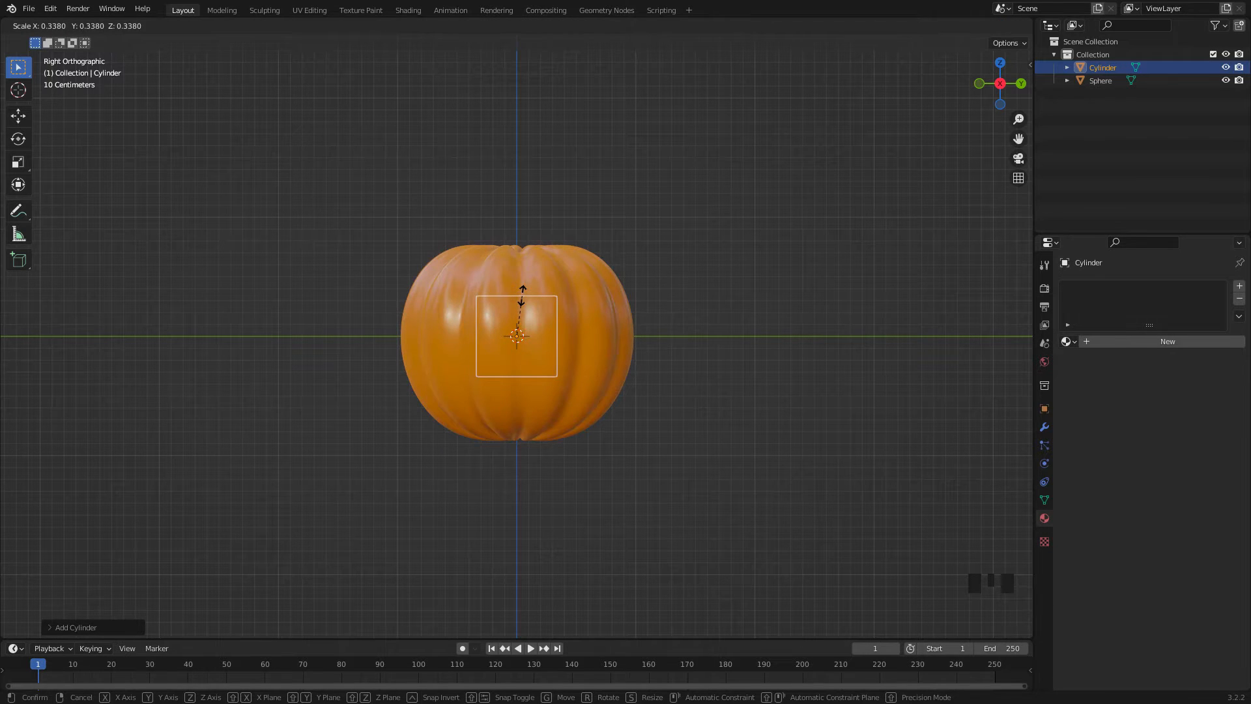
{"action": "left_click", "coordinate": [518, 296]}
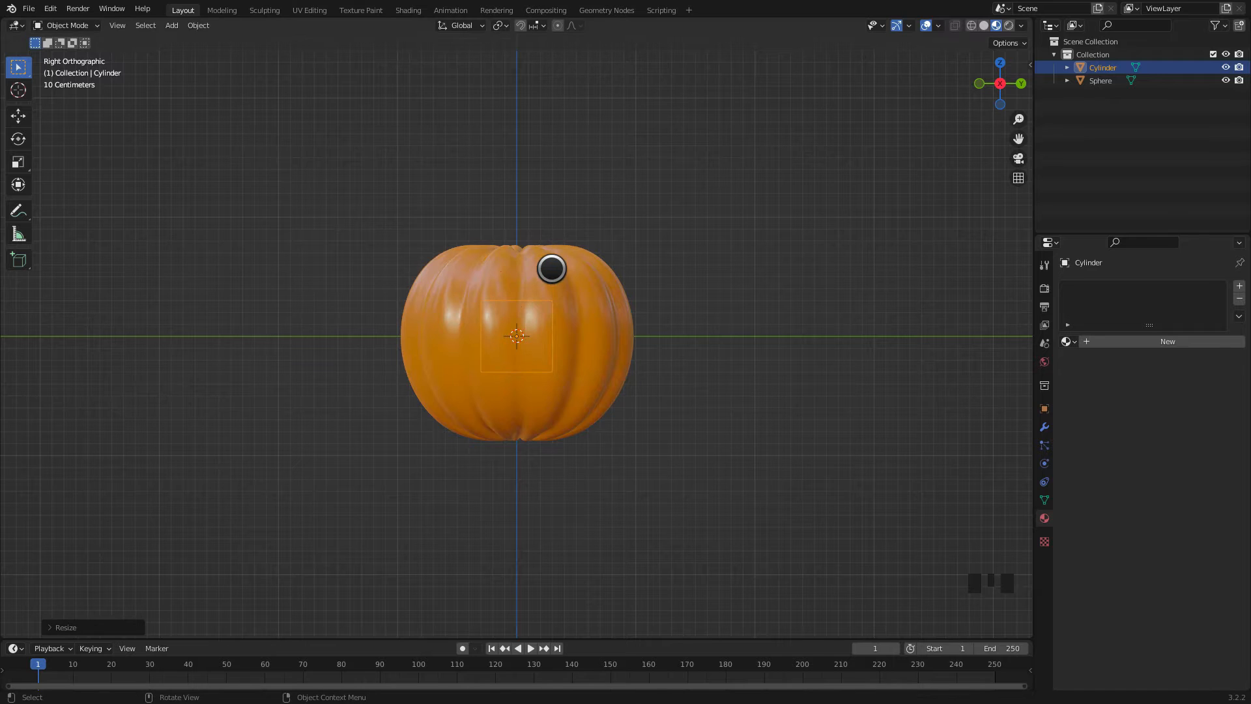
Step: Move the cylinder up along Z until its lower part sits inside the pumpkin's top
{"action": "key", "text": "g"}
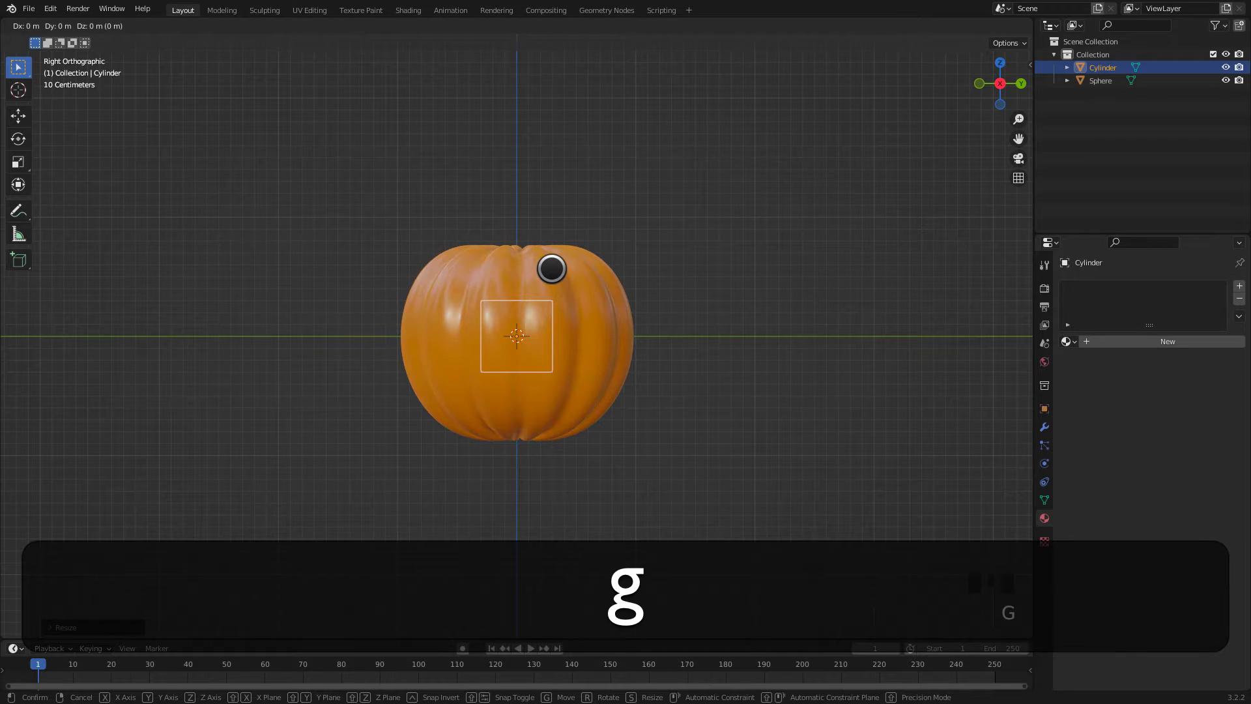
{"action": "key", "text": "z"}
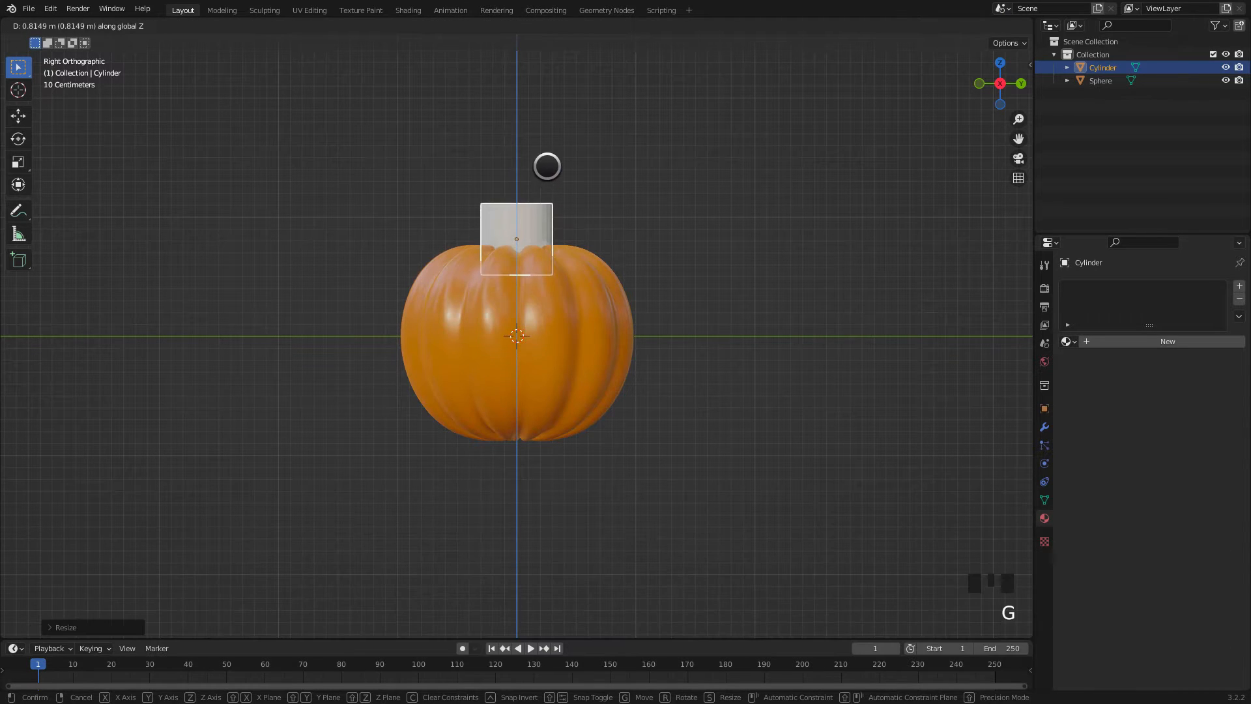
{"action": "left_click", "coordinate": [546, 166]}
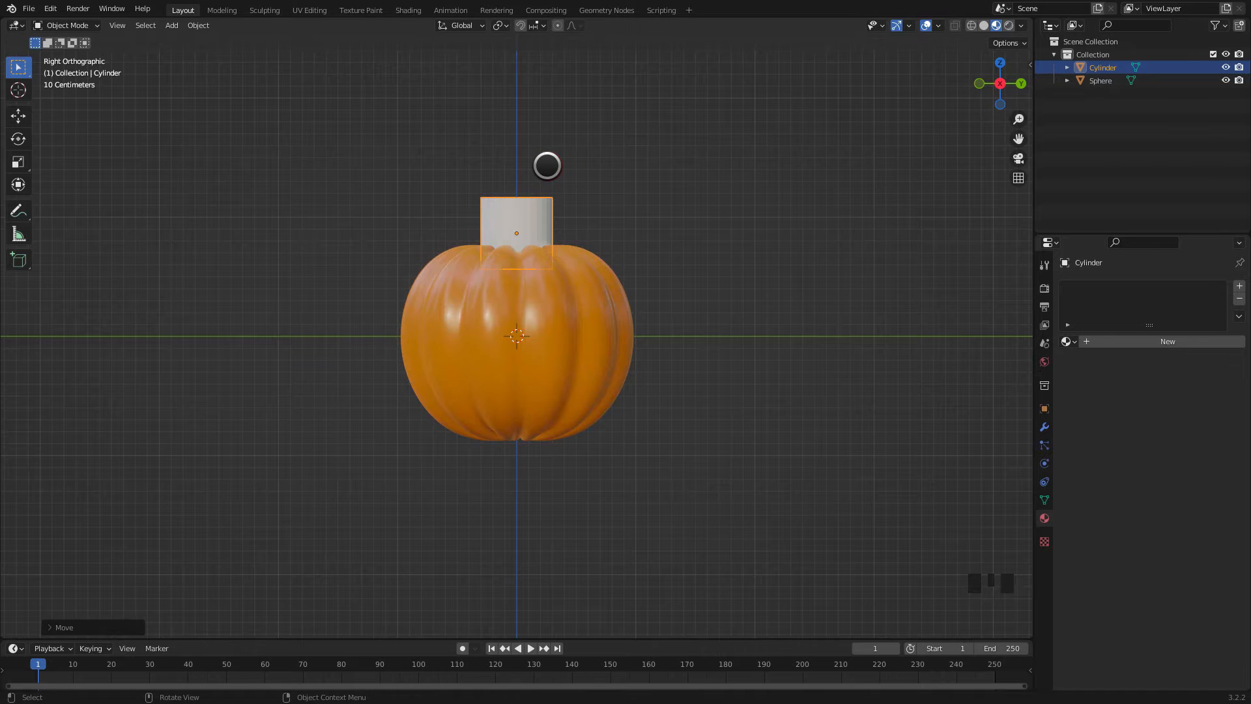
Step: In Edit Mode, add one horizontal loop cut around the cylinder and slide it down toward the pumpkin's surface
{"action": "key", "text": "Tab"}
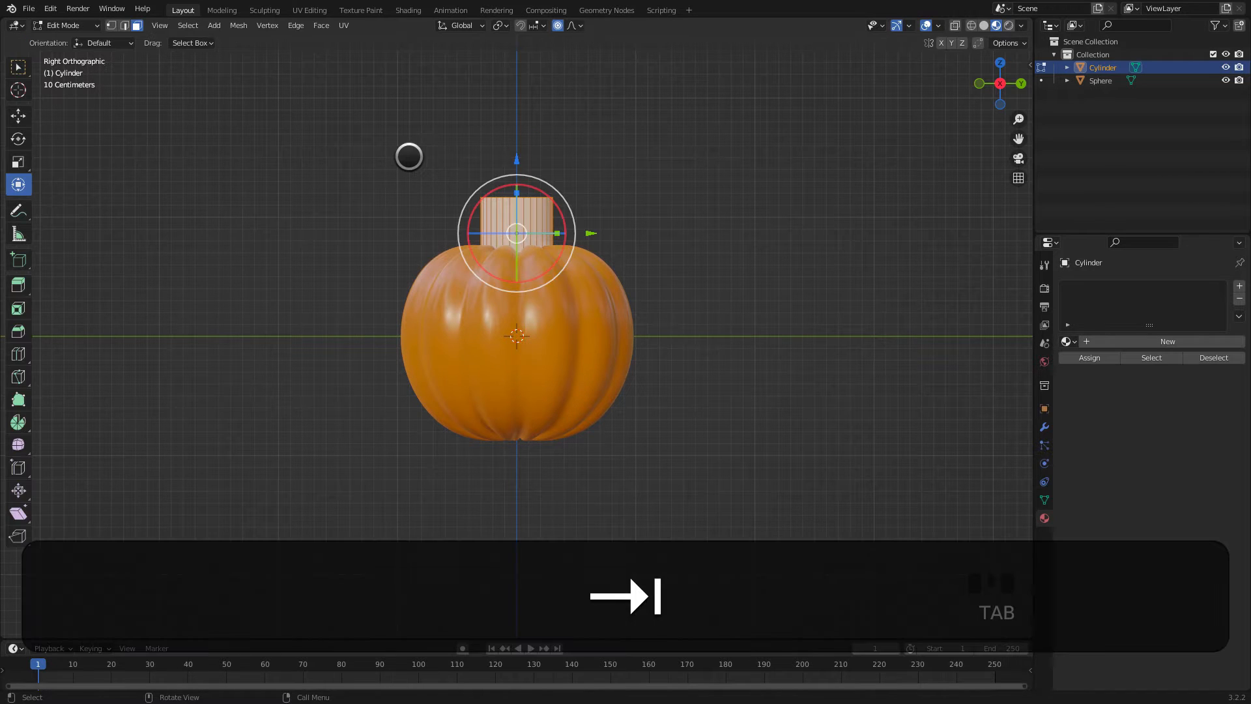
{"action": "left_click", "coordinate": [17, 353]}
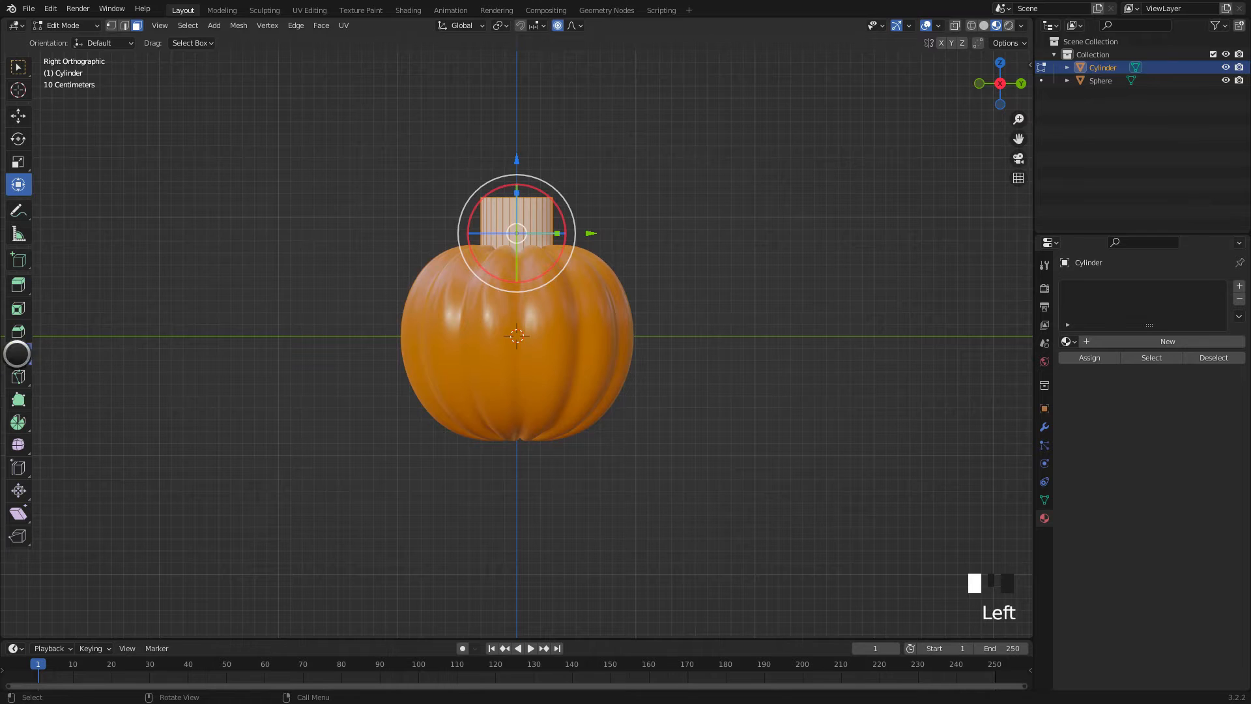
{"action": "left_click", "coordinate": [543, 233]}
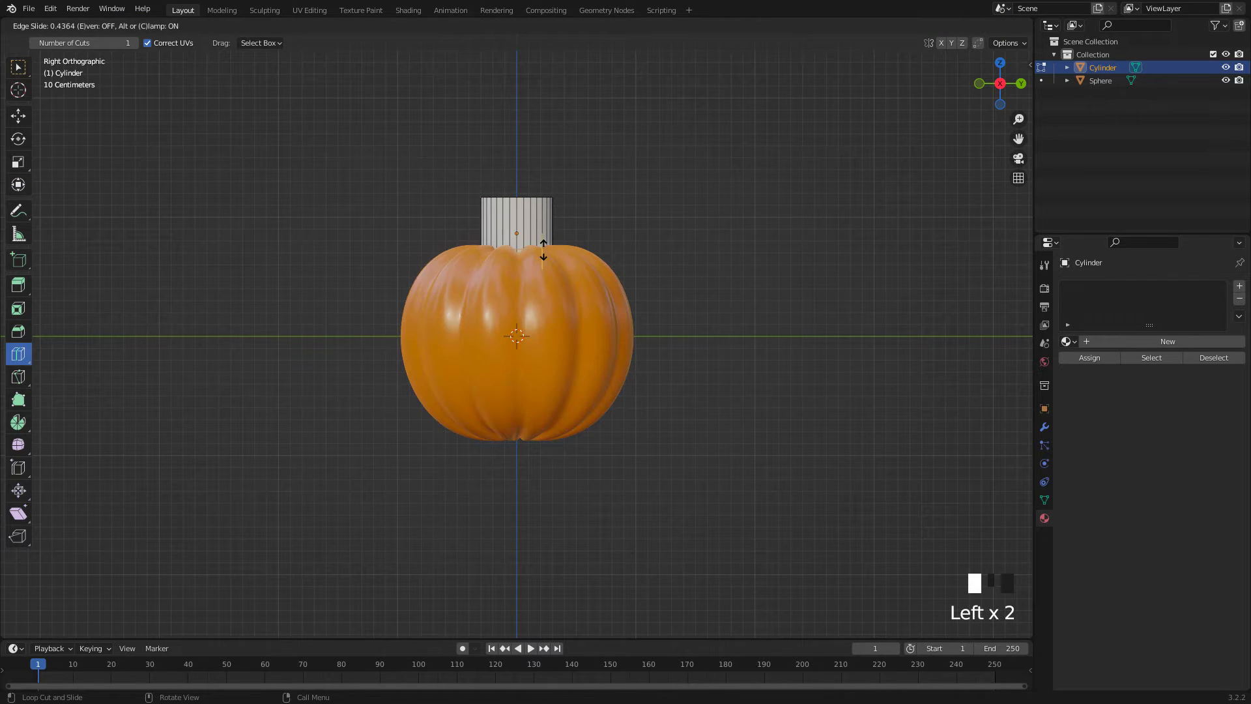
{"action": "middle_click_drag", "start_coordinate": [608, 196], "coordinate": [612, 268]}
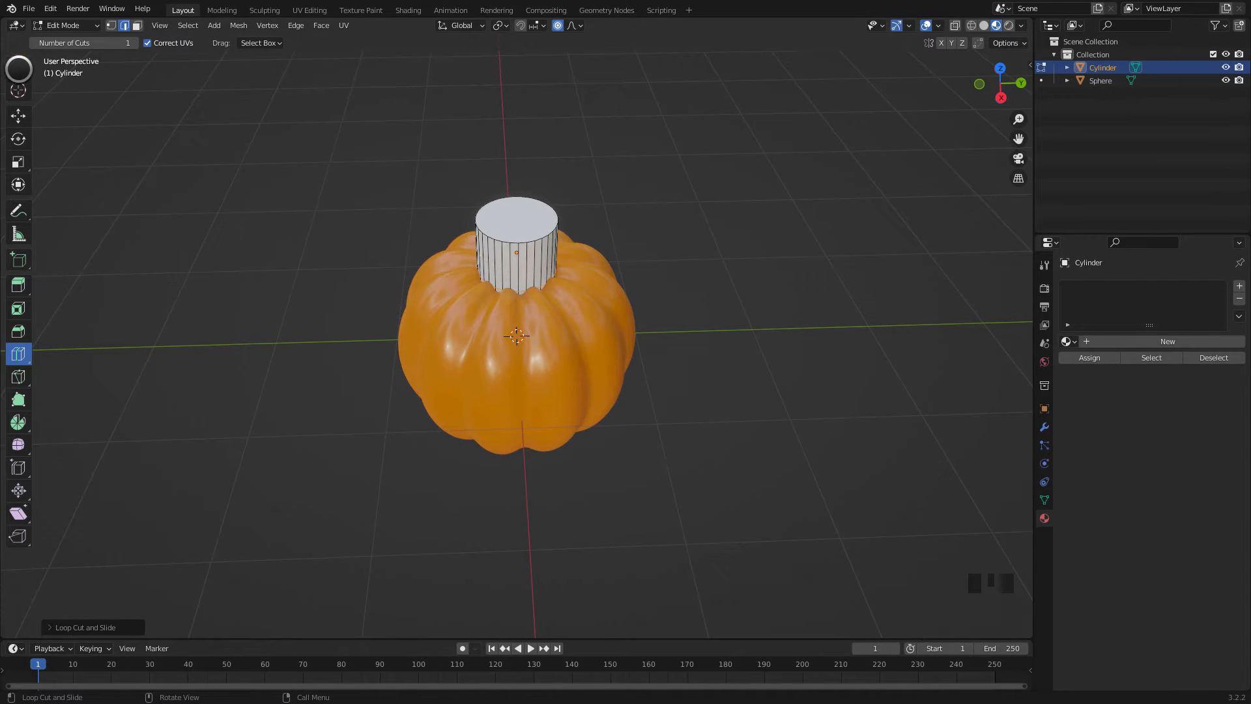
Step: In face selection mode, select one upper side face of the cylinder and extend the selection to faces with a similar perimeter
{"action": "left_click", "coordinate": [19, 67]}
{"action": "left_click", "coordinate": [137, 25]}
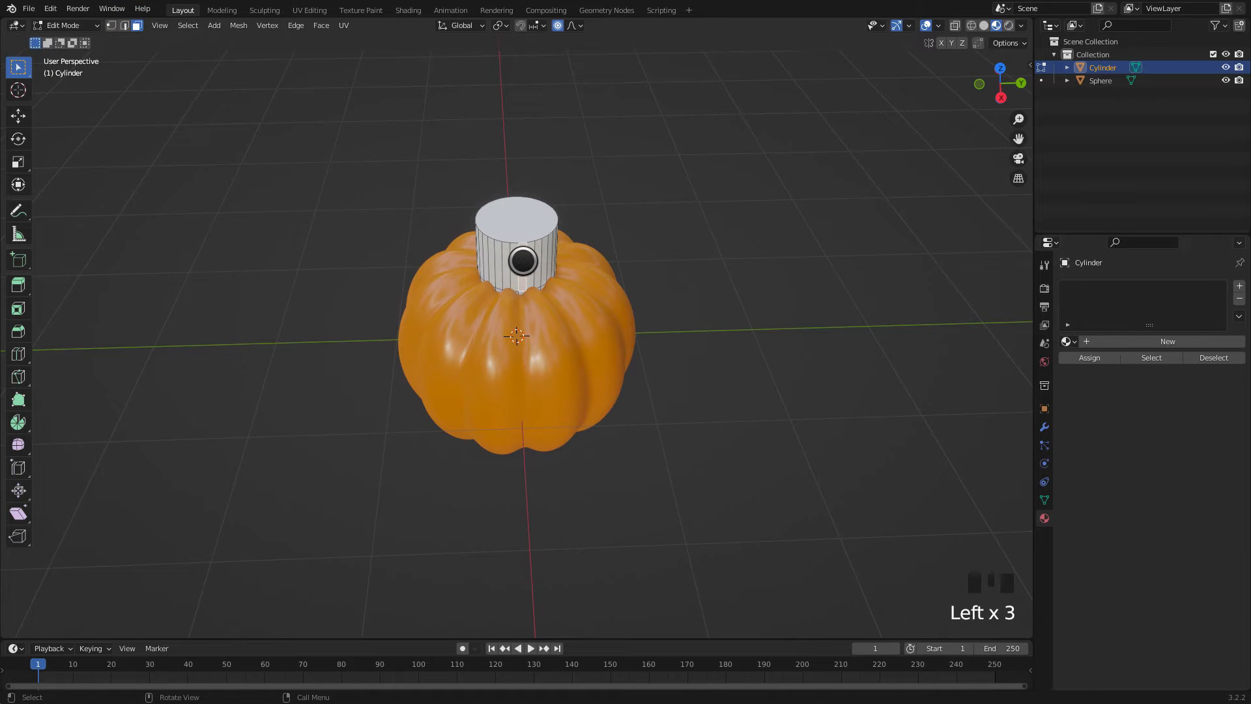
{"action": "key", "text": "shift+g"}
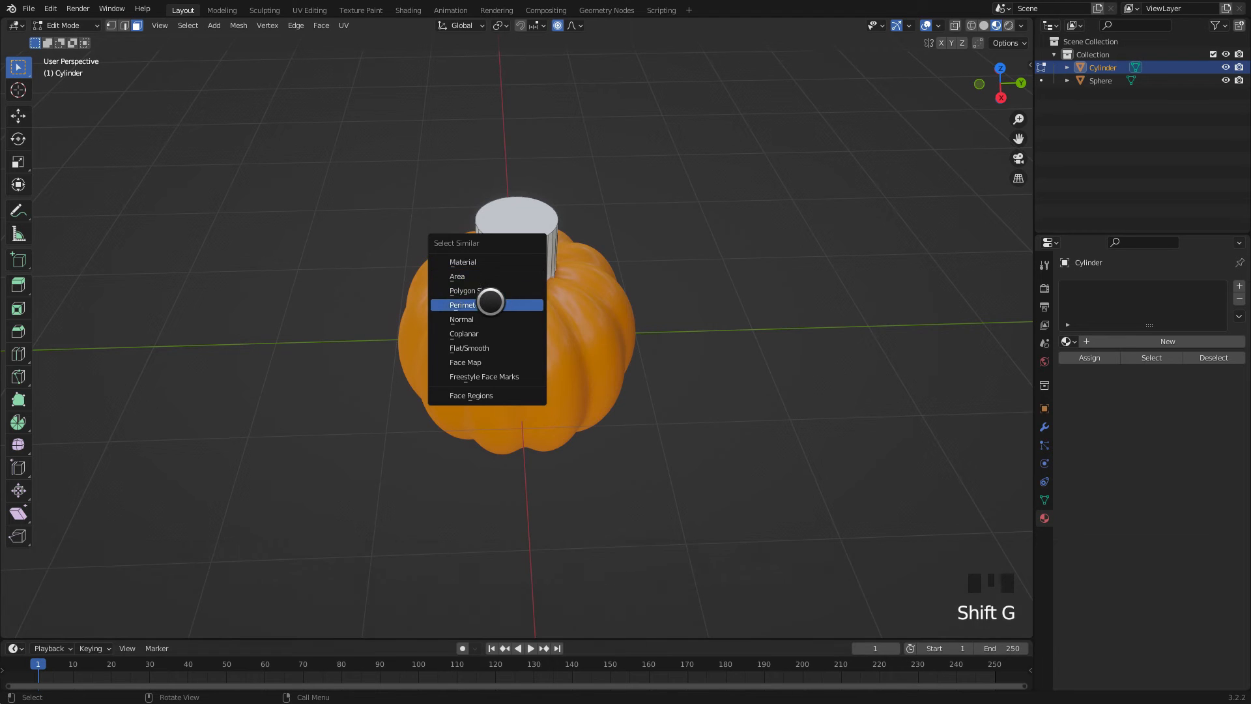
{"action": "left_click", "coordinate": [490, 304]}
Step: Shrink the selected upper stem faces to about 0.3 with a proportional size of 0.35, and scale them again by about 0.89
{"action": "scroll", "coordinate": [538, 243], "scroll_direction": "up", "scroll_amount": 2}
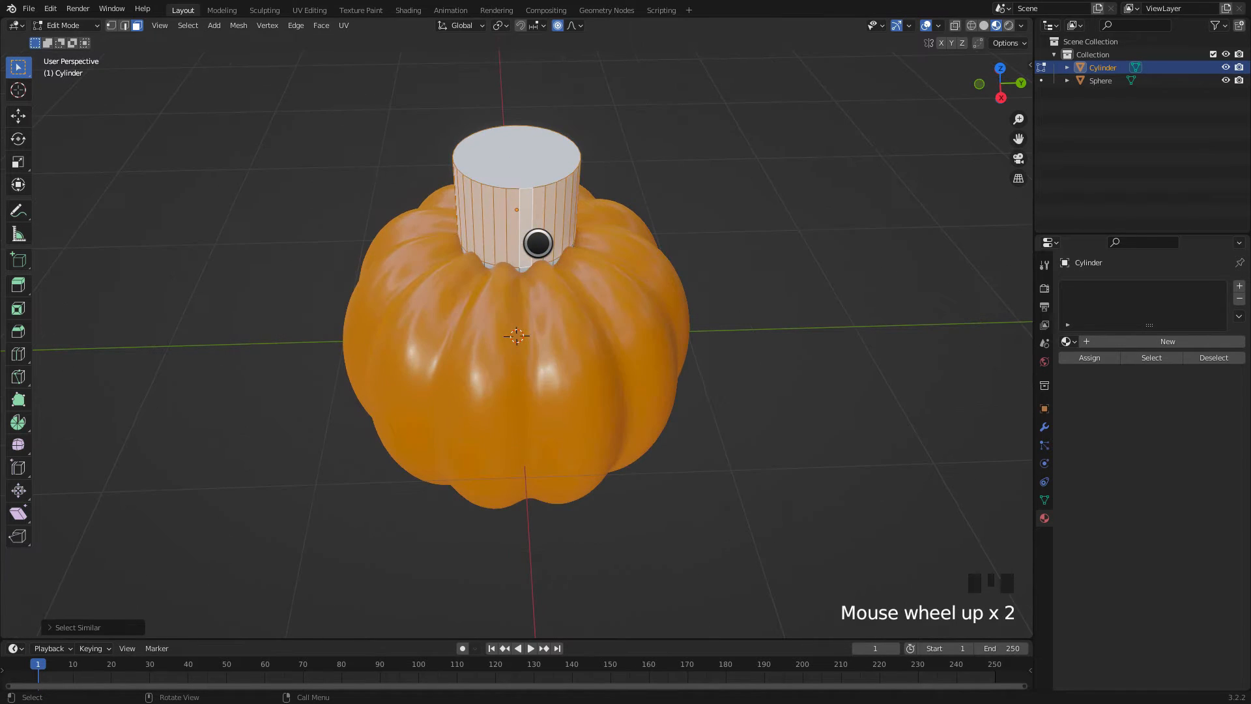
{"action": "key", "text": "s"}
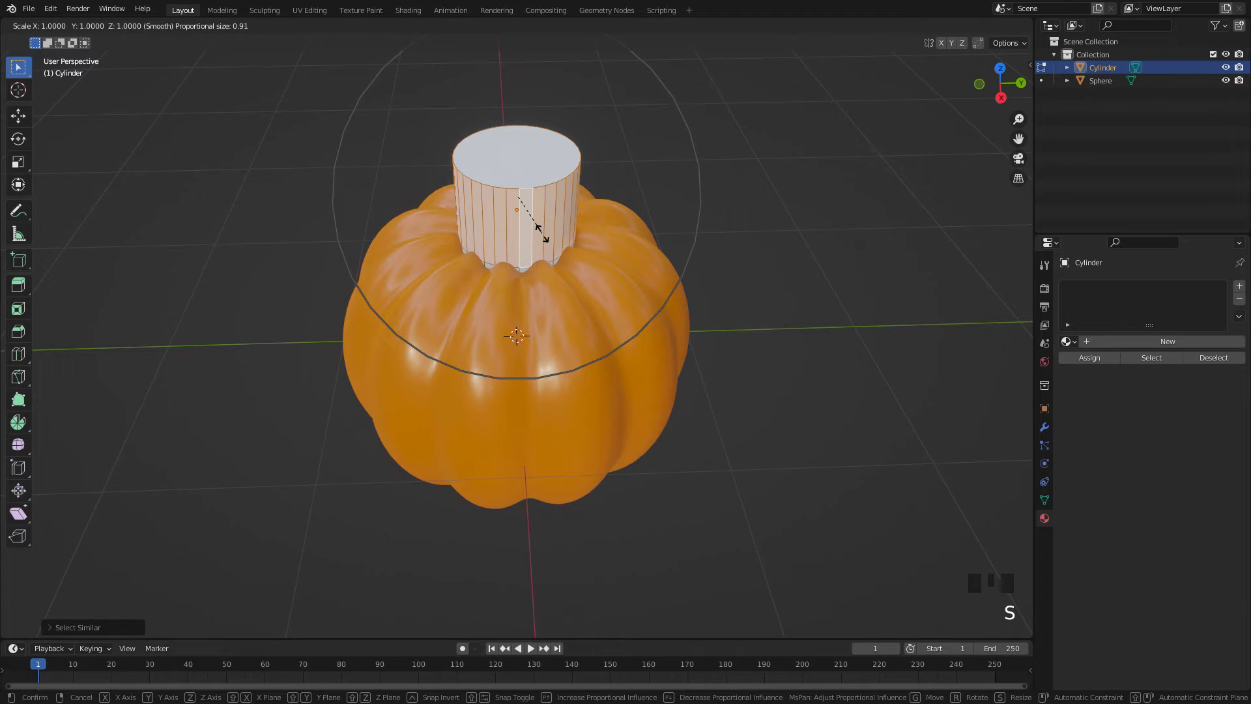
{"action": "scroll", "coordinate": [541, 232], "scroll_direction": "up", "scroll_amount": 5}
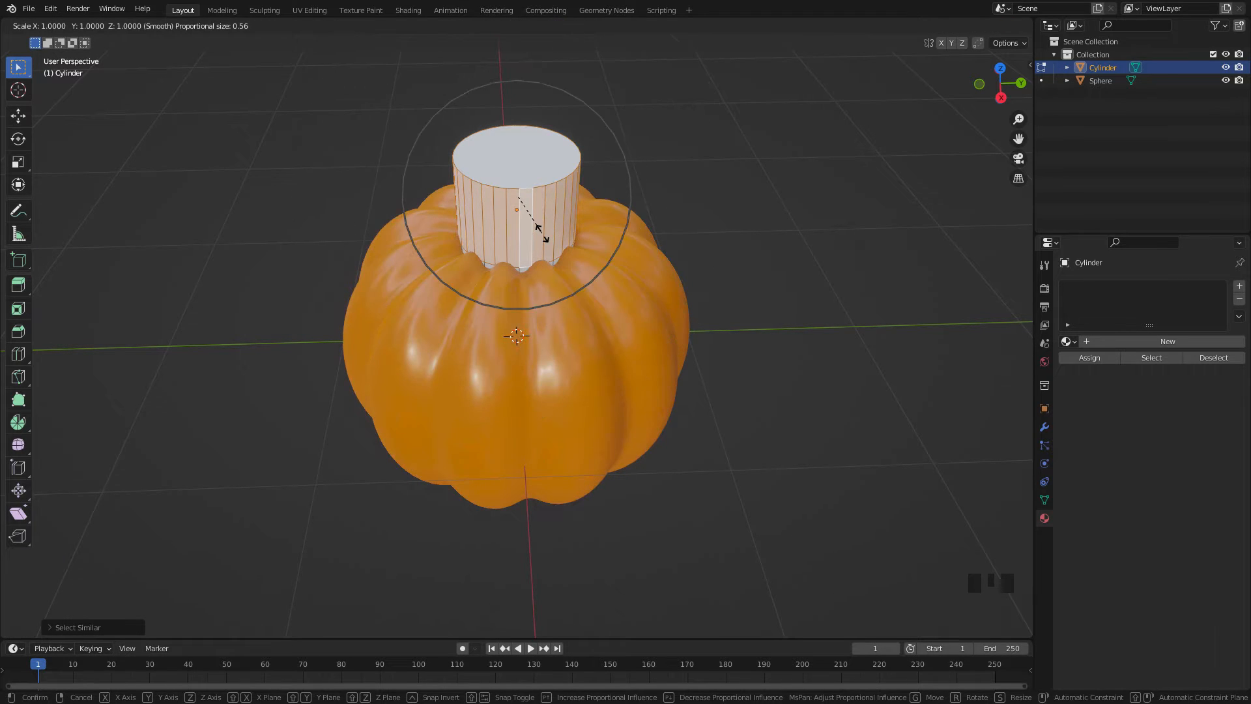
{"action": "scroll", "coordinate": [540, 231], "scroll_direction": "up", "scroll_amount": 5}
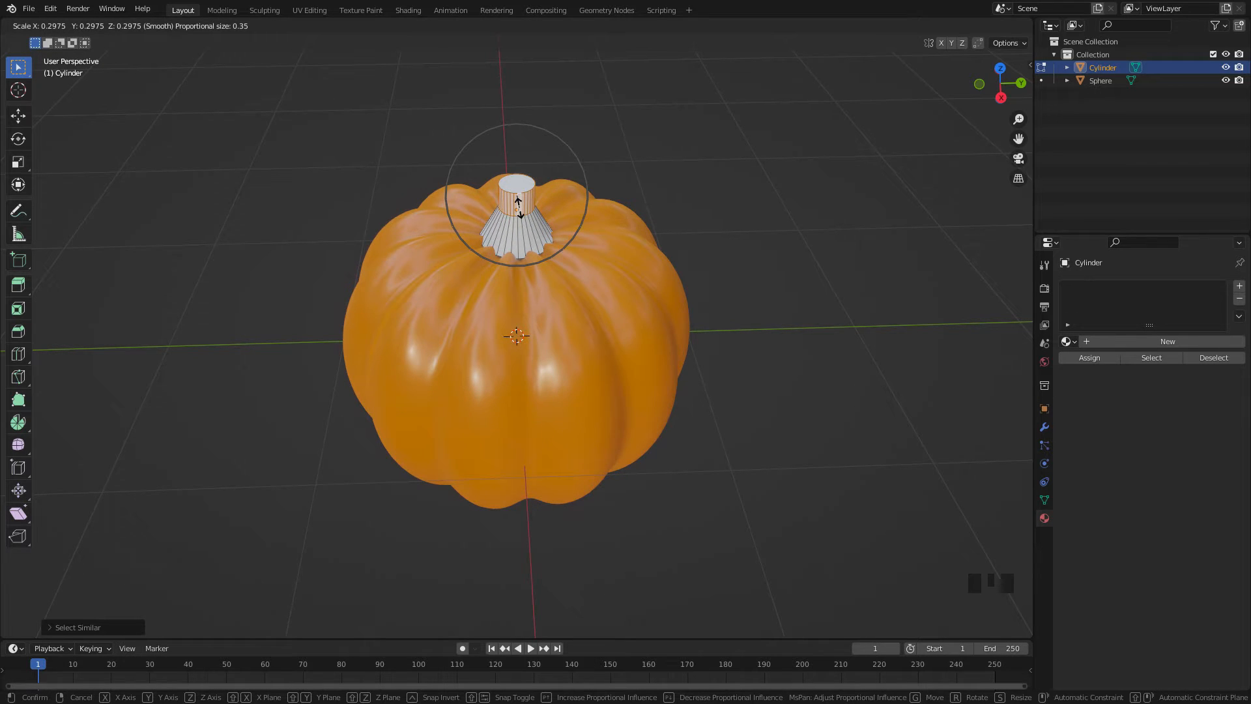
{"action": "left_click", "coordinate": [519, 207]}
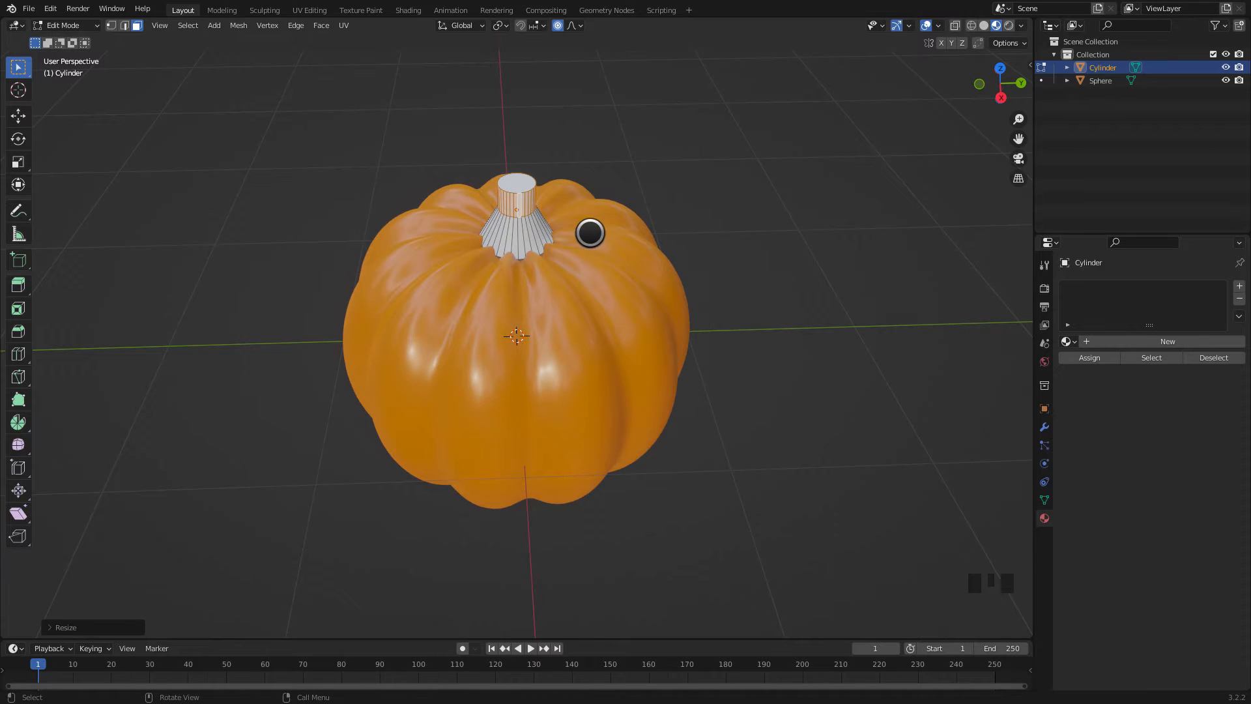
{"action": "middle_click_drag", "start_coordinate": [589, 232], "coordinate": [585, 184]}
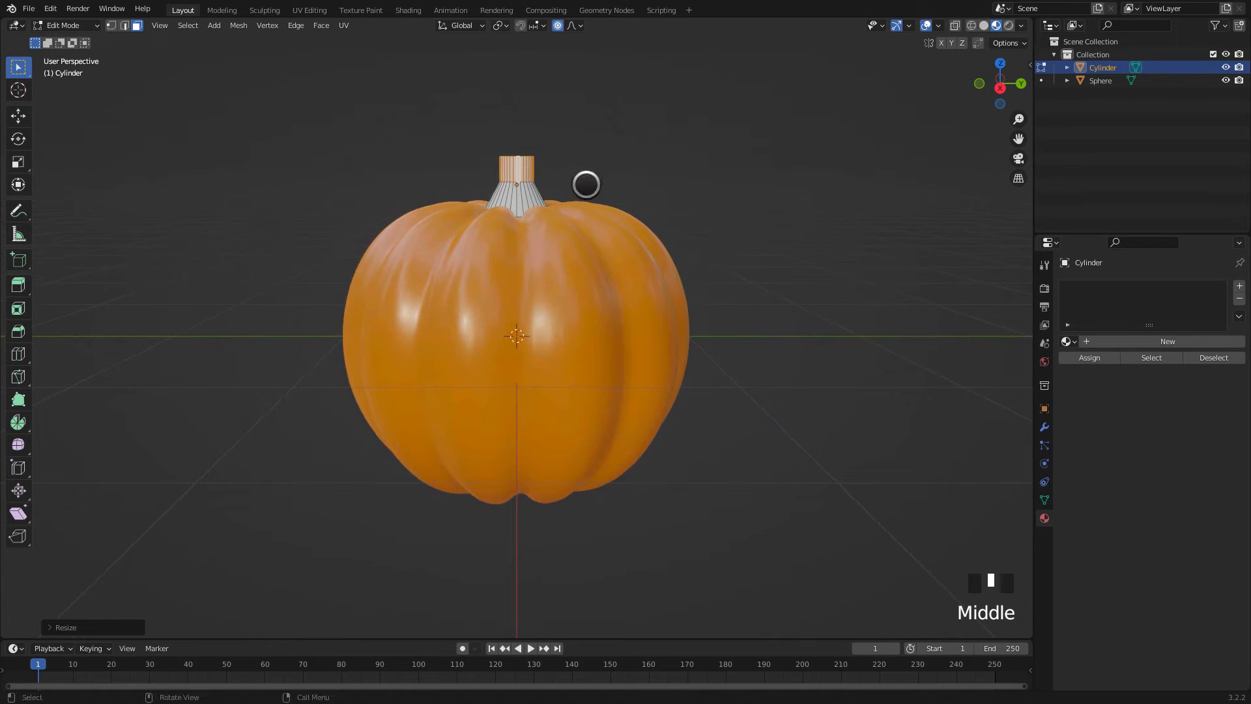
{"action": "key", "text": "s"}
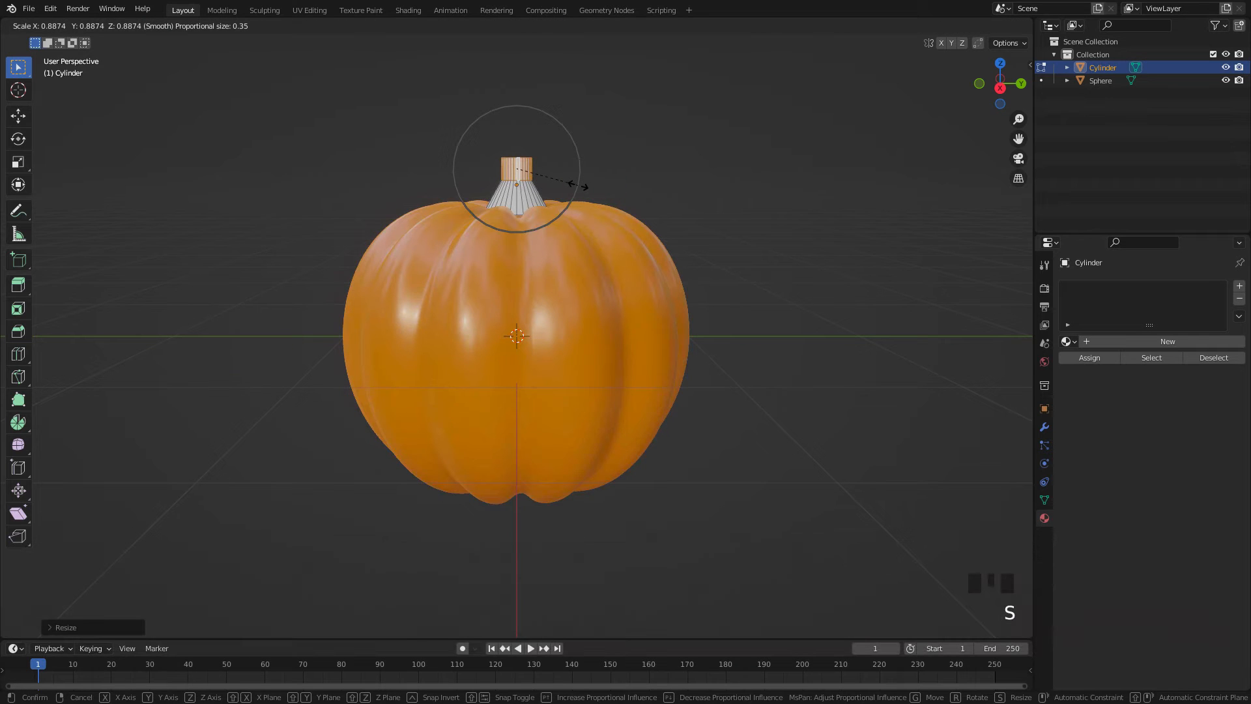
{"action": "left_click", "coordinate": [577, 185]}
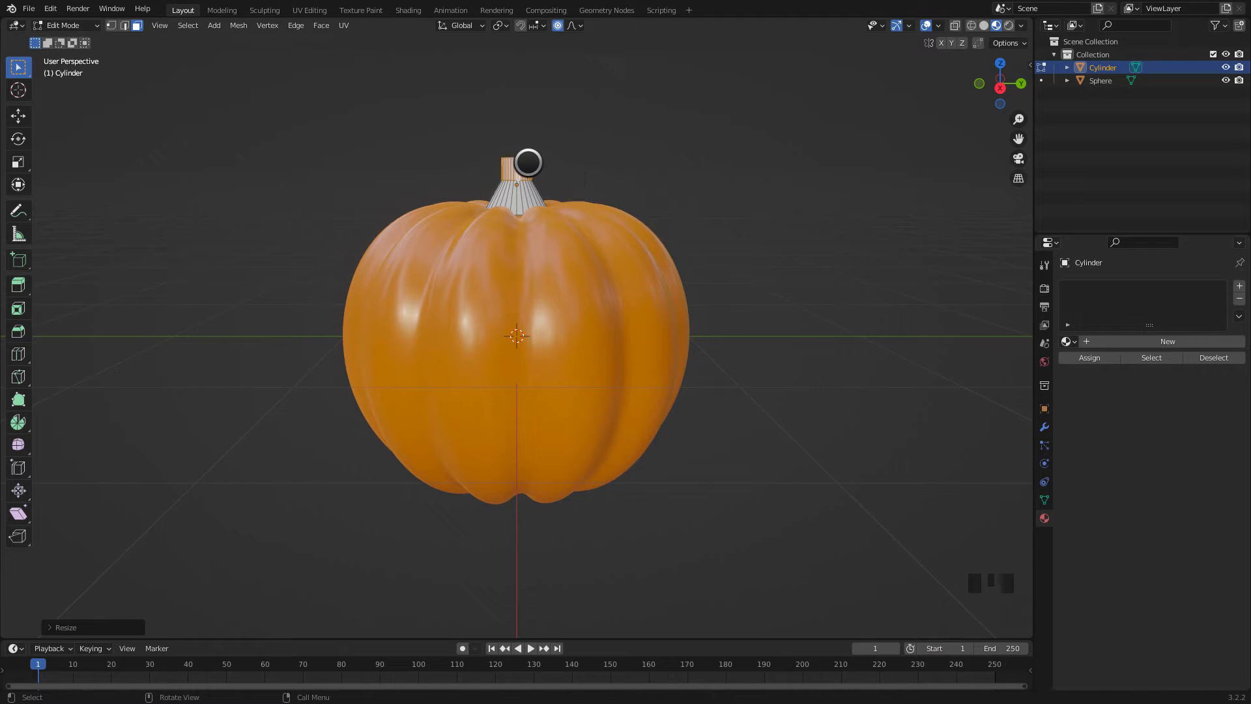
Step: In wireframe shading and vertex selection mode, select the stem's lower edge ring and move it down about 0.19 m along Z
{"action": "left_click", "coordinate": [970, 26]}
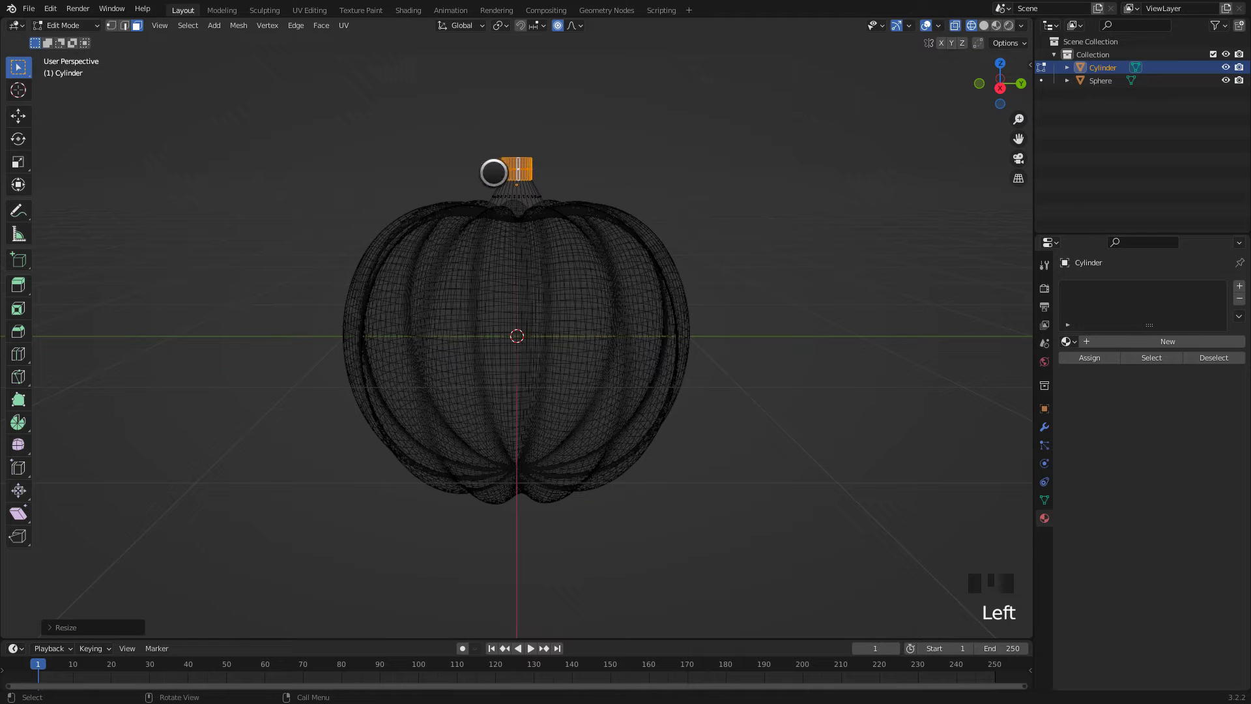
{"action": "left_click", "coordinate": [111, 25]}
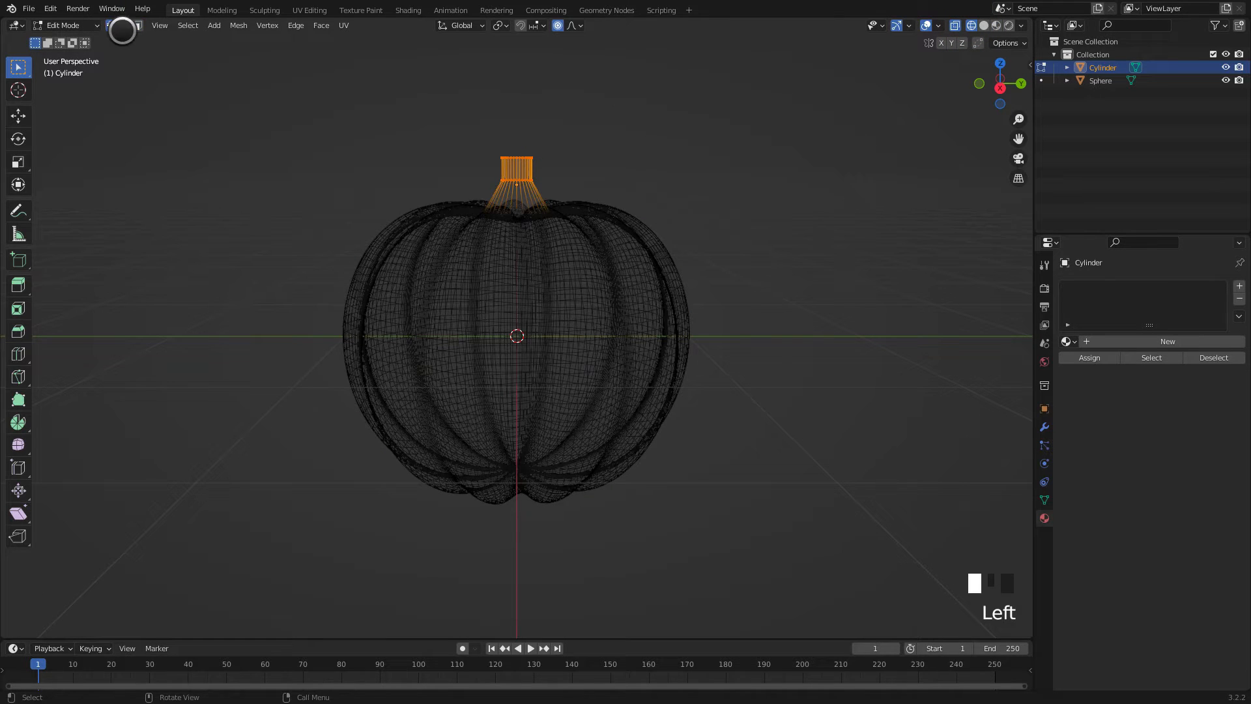
{"action": "left_click", "coordinate": [493, 171]}
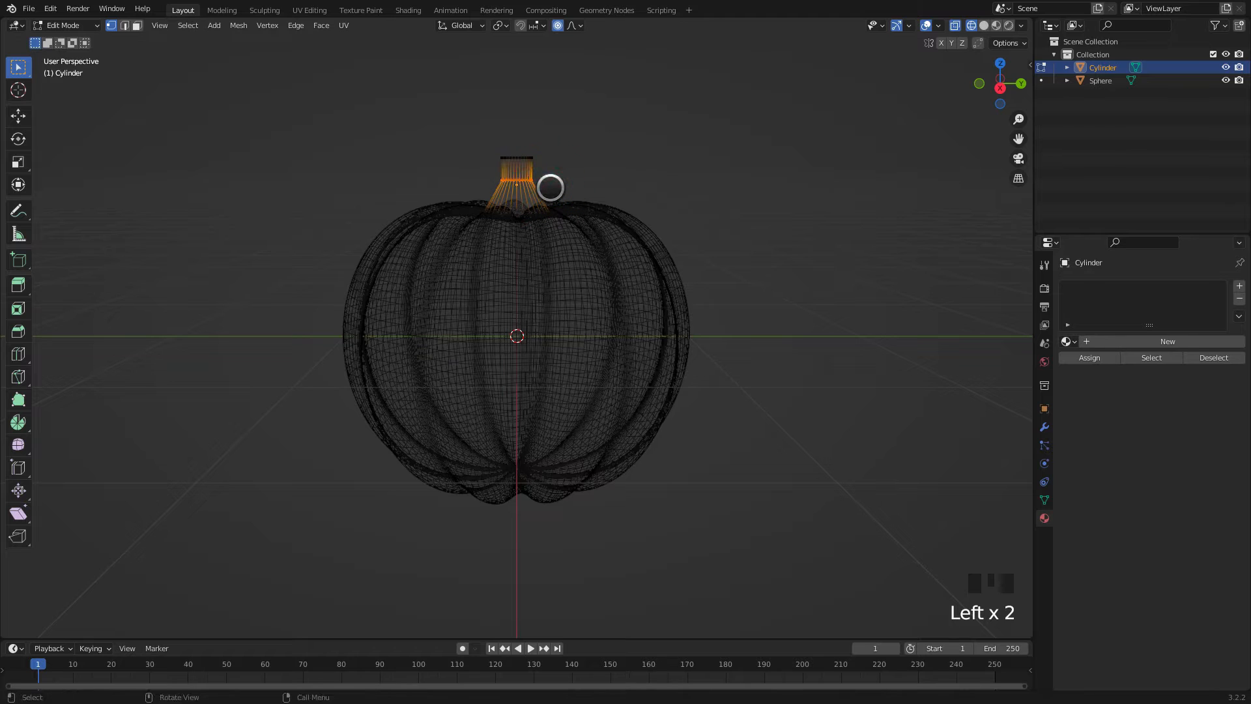
{"action": "key", "text": "g"}
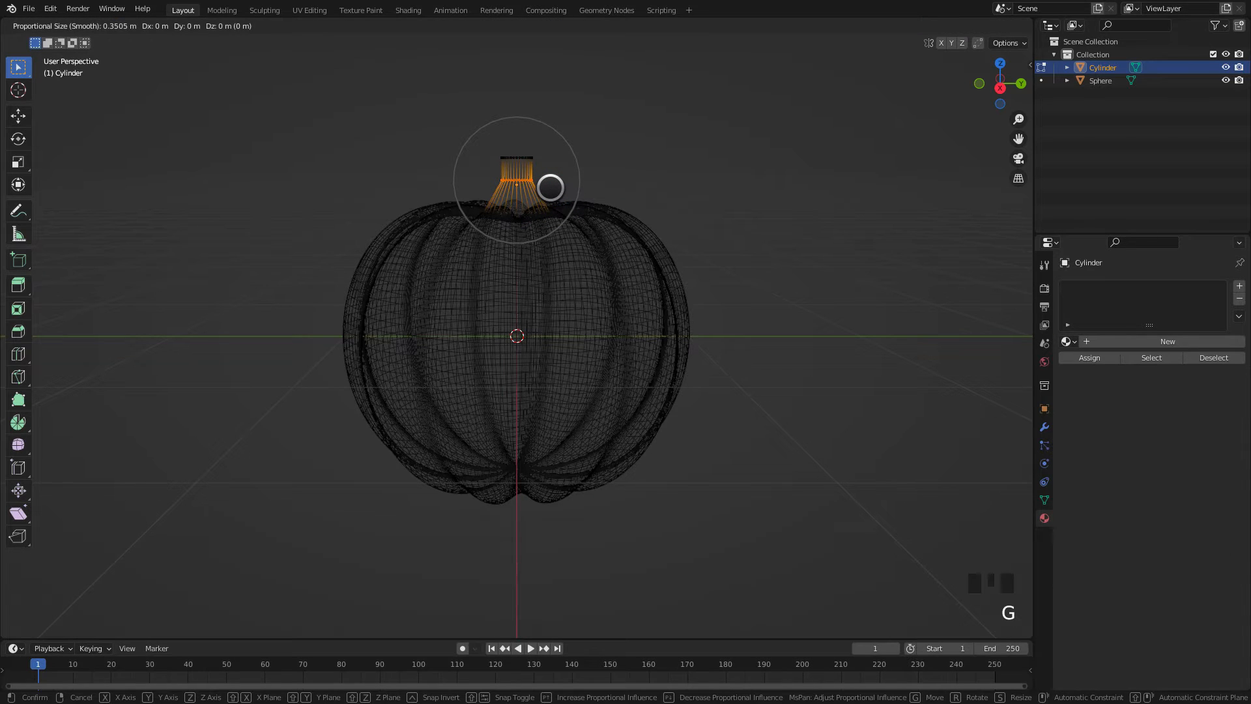
{"action": "key", "text": "z"}
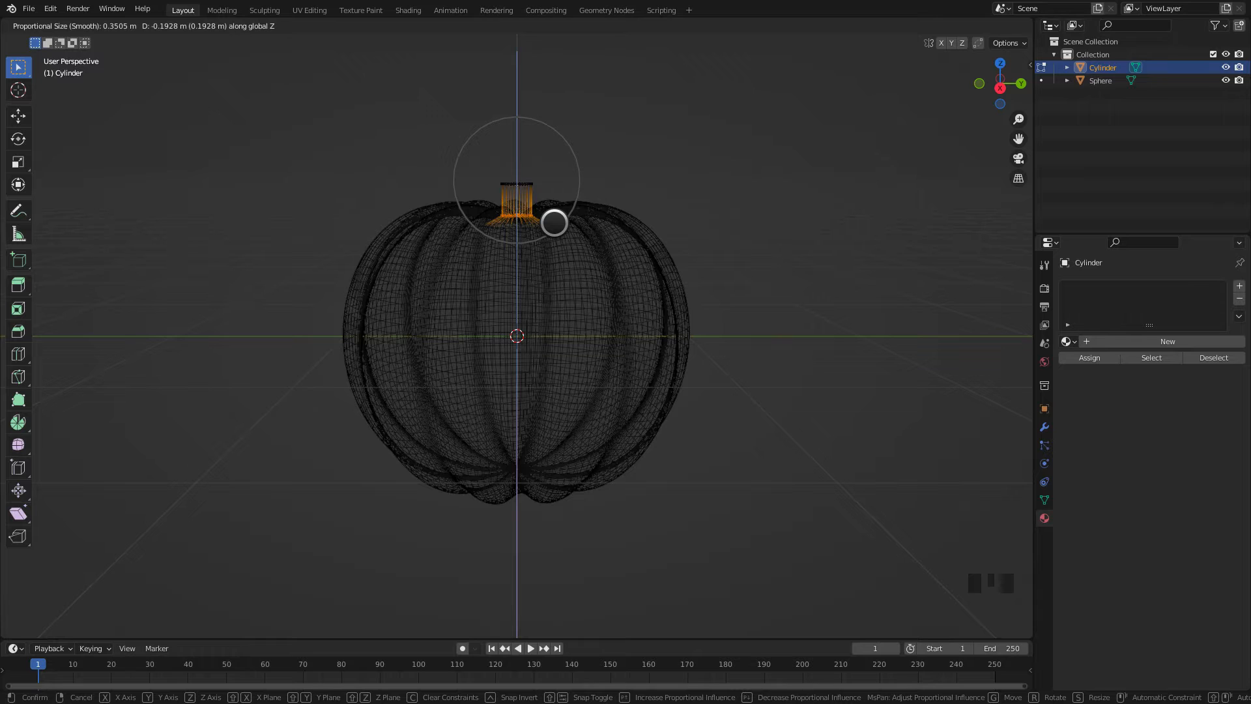
{"action": "left_click", "coordinate": [554, 223]}
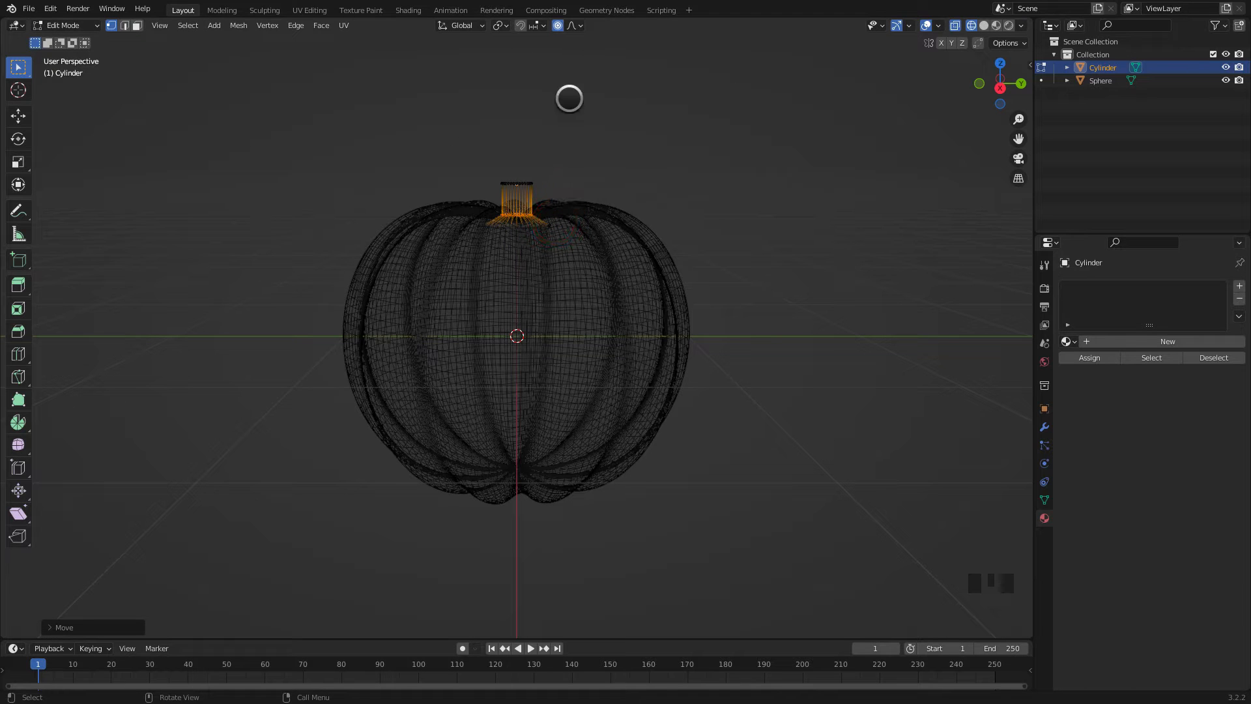
Step: Return to Object Mode with Material Preview shading and raise the whole stem slightly along Z so more of its flared base shows
{"action": "key", "text": "Tab"}
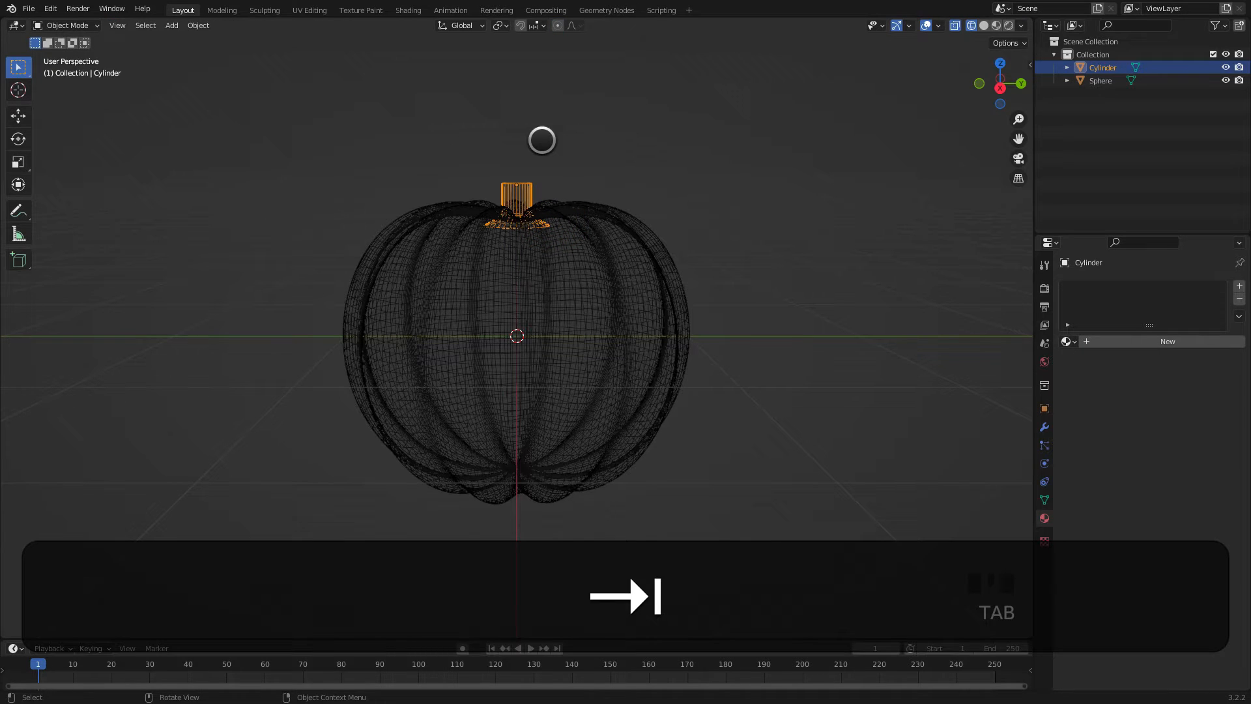
{"action": "left_click", "coordinate": [996, 25]}
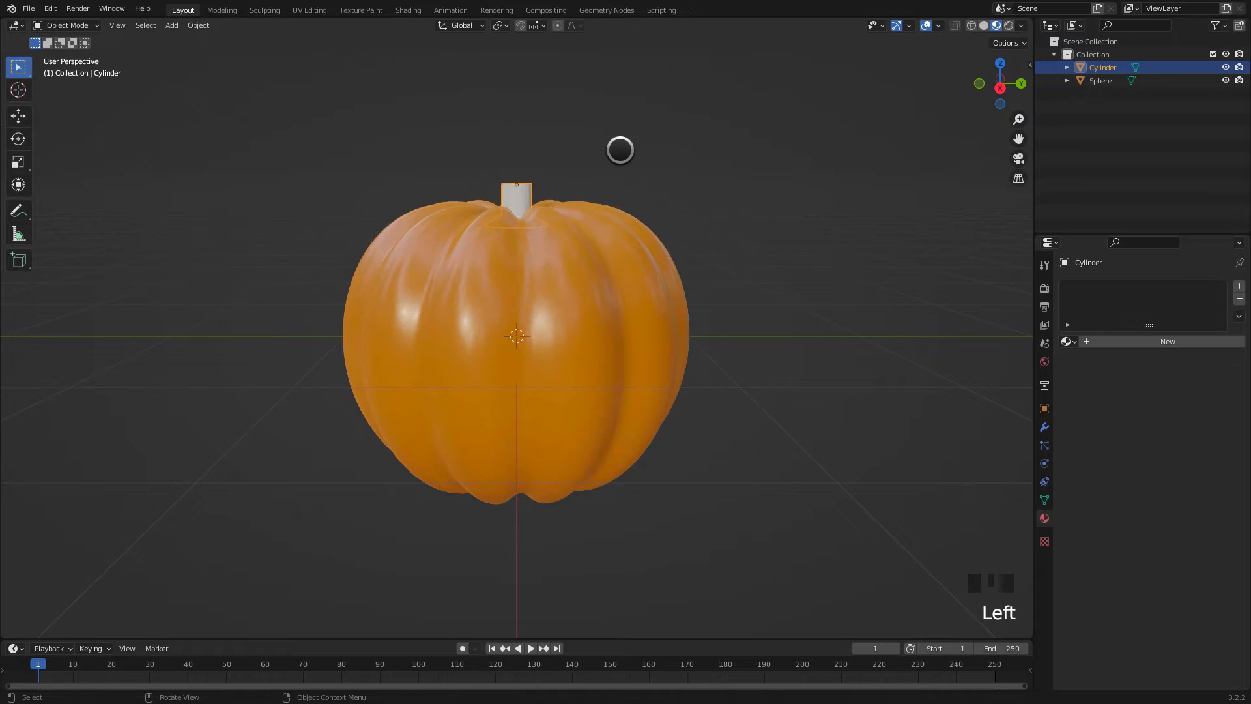
{"action": "middle_click_drag", "start_coordinate": [619, 148], "coordinate": [618, 200]}
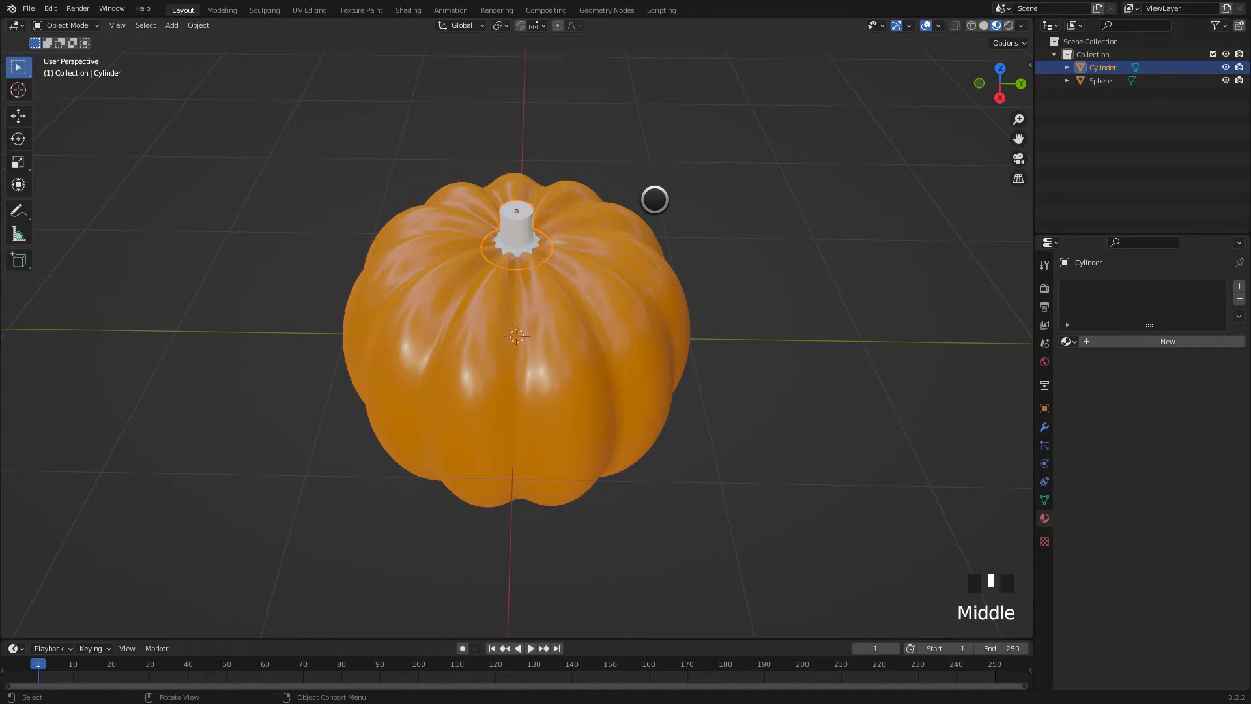
{"action": "key", "text": "g"}
{"action": "key", "text": "z"}
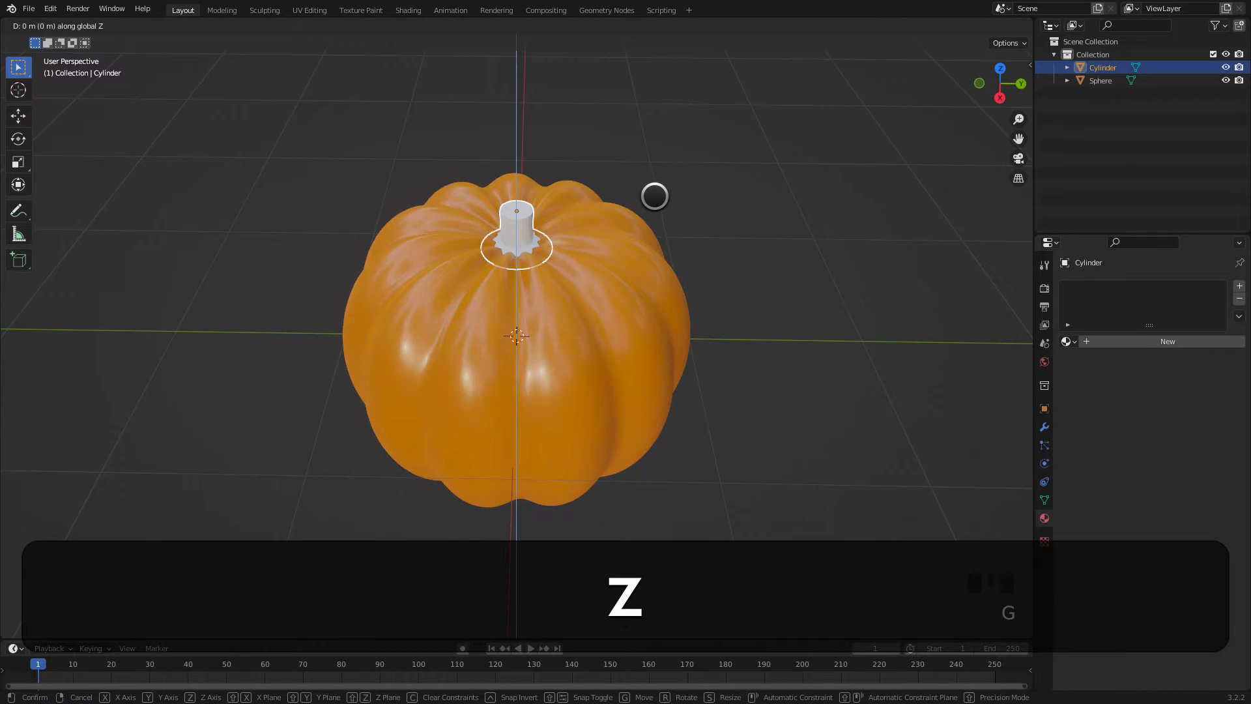
{"action": "left_click", "coordinate": [655, 192]}
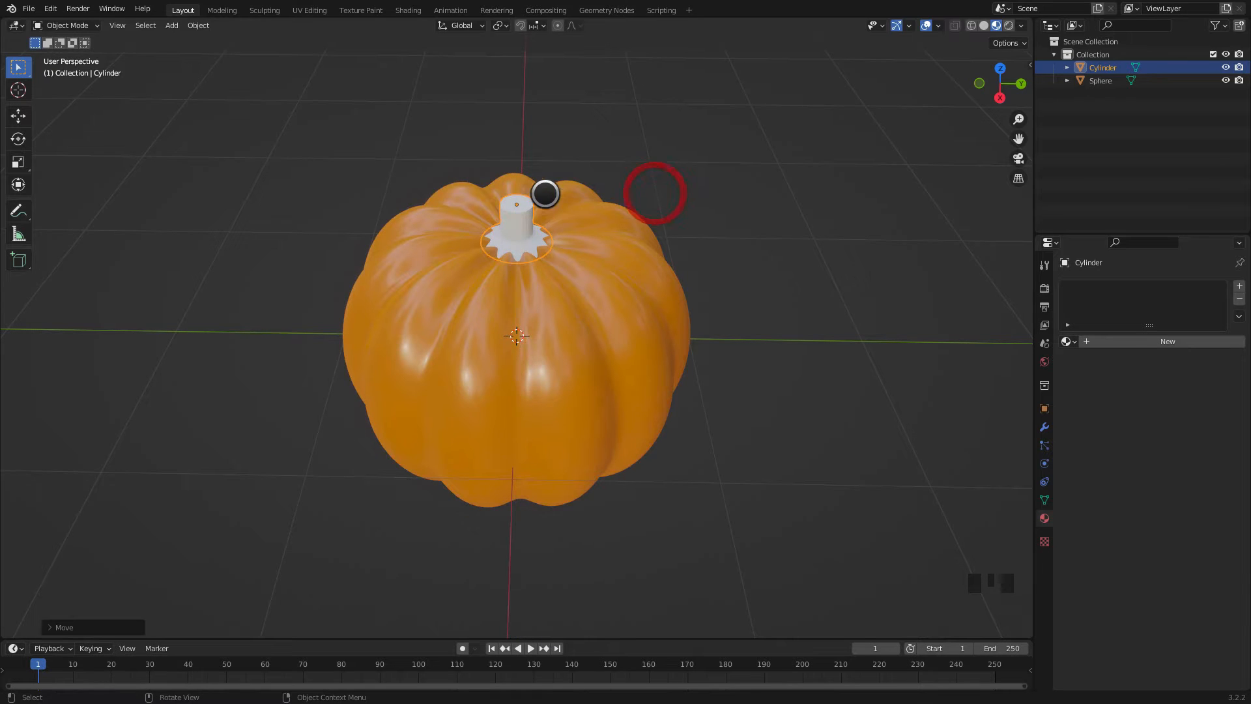
Step: In Edit Mode with face selection, select the stem's top face and switch to the front orthographic view
{"action": "middle_click_drag", "start_coordinate": [539, 285], "coordinate": [571, 233]}
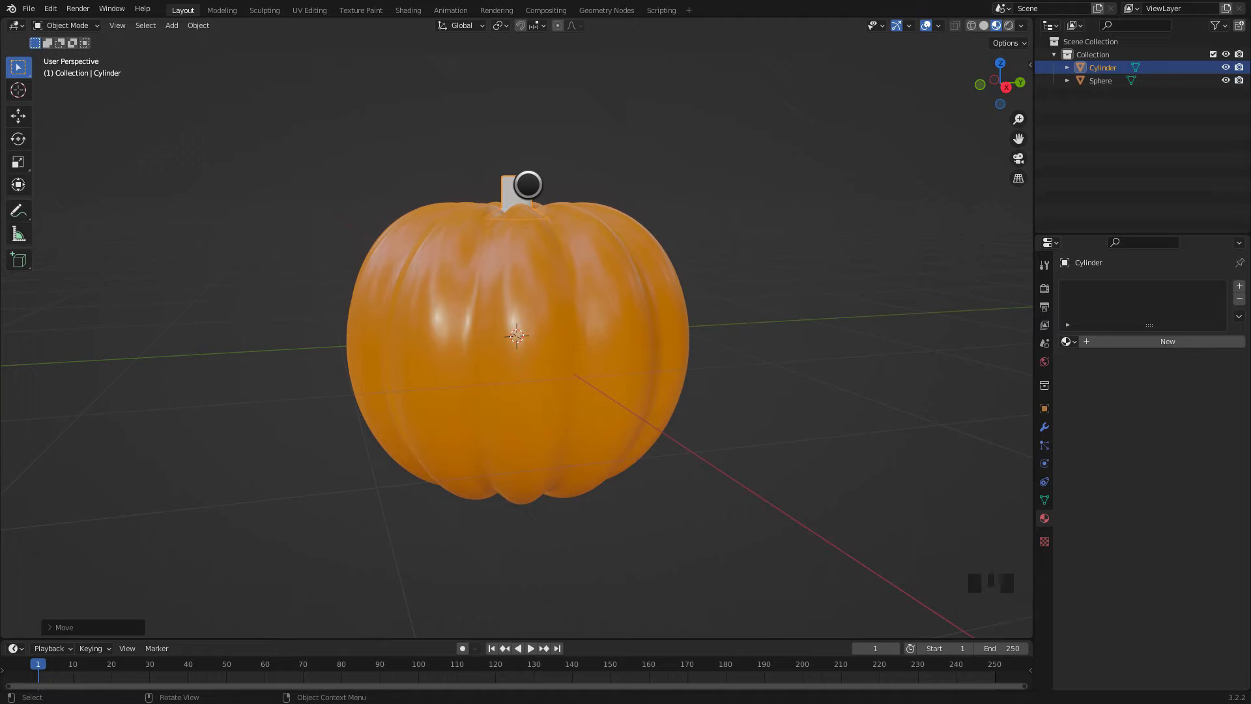
{"action": "key", "text": "Tab"}
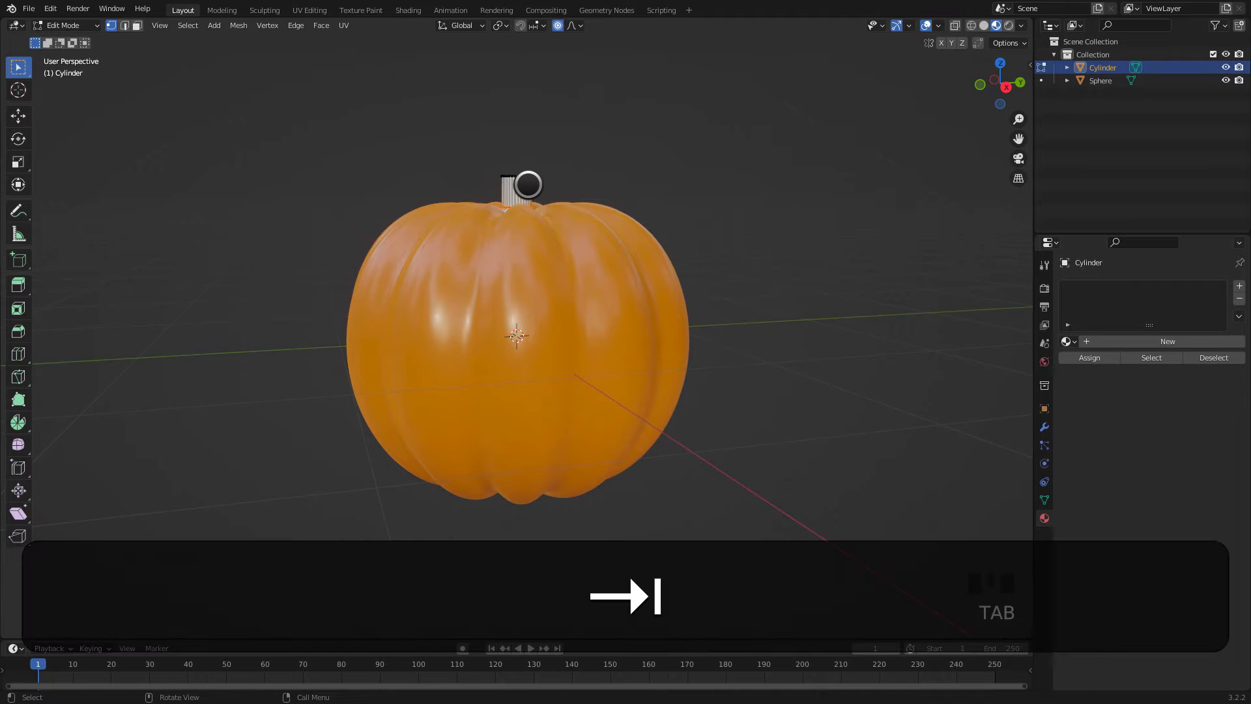
{"action": "left_click", "coordinate": [140, 27]}
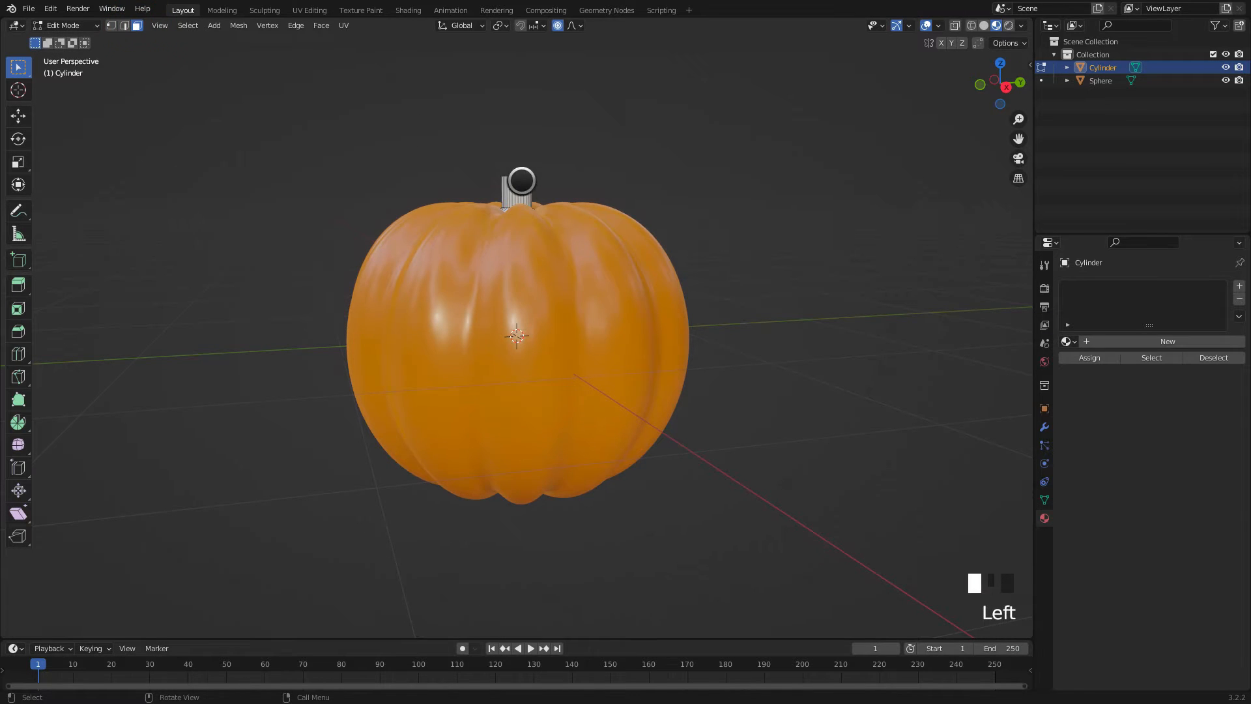
{"action": "middle_click_drag", "start_coordinate": [511, 190], "coordinate": [514, 215]}
{"action": "left_click", "coordinate": [524, 197]}
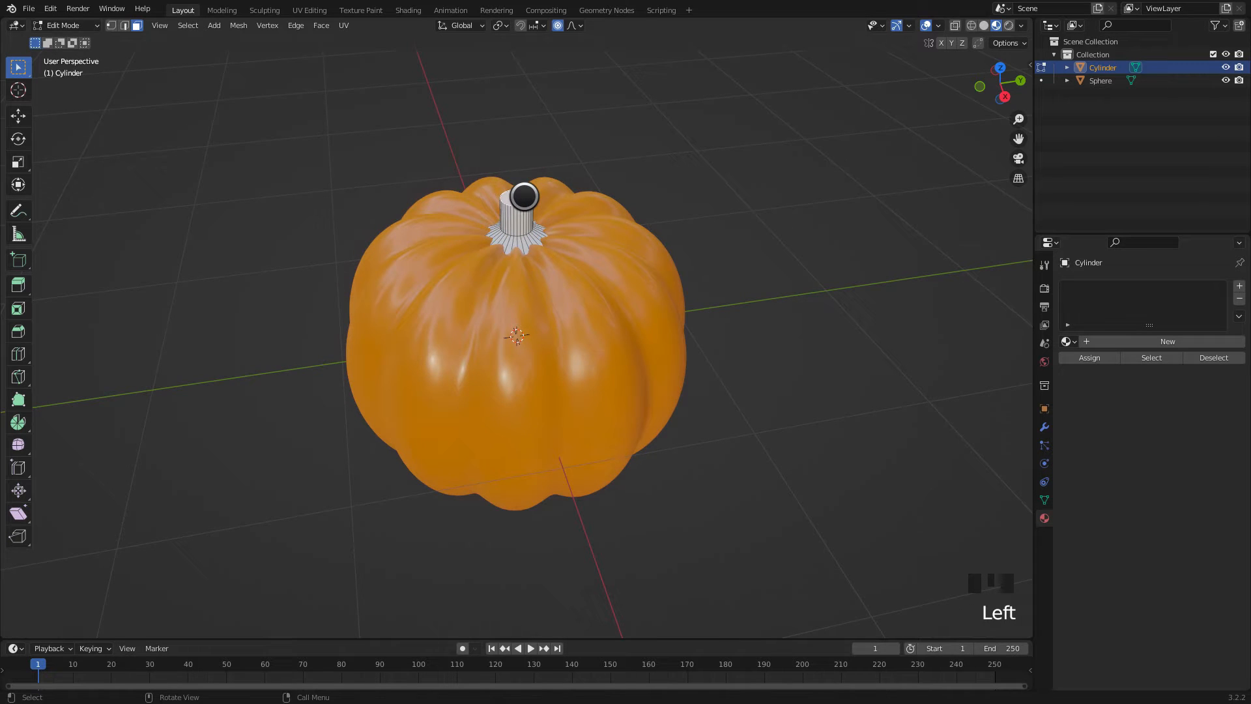
{"action": "key", "text": "KP_1"}
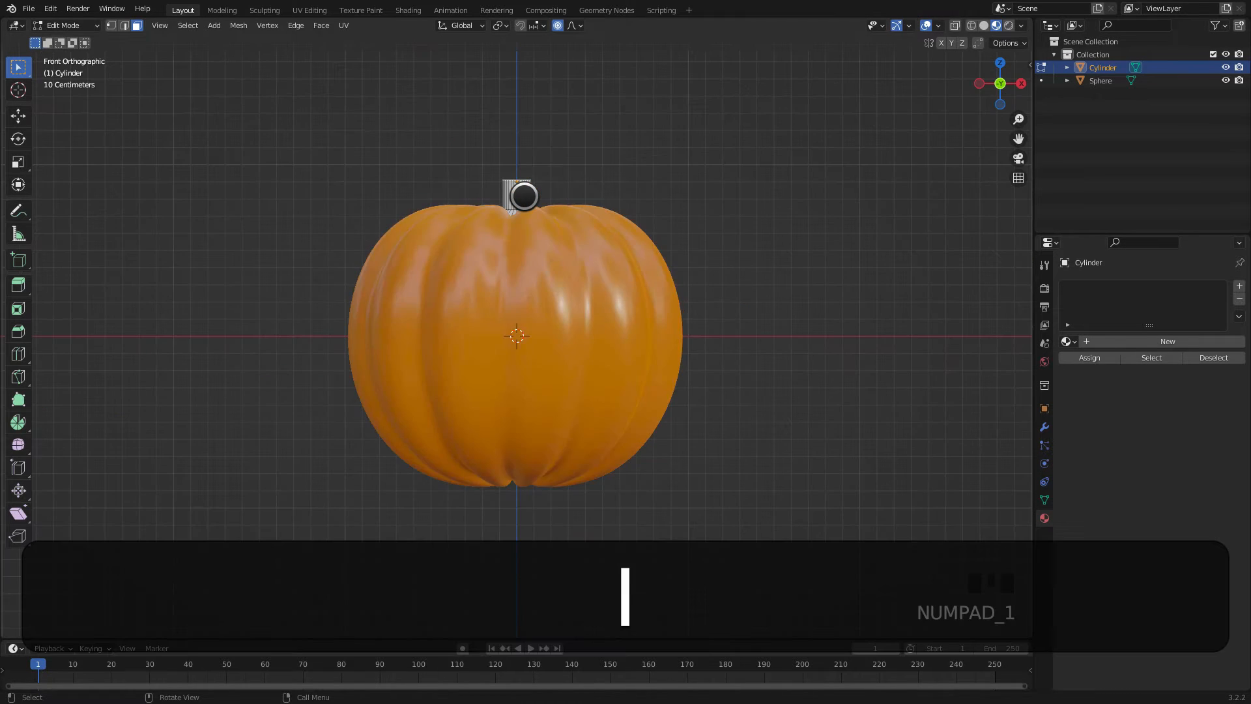
Step: Try rotating the stem's top face and reduce the proportional editing size to 0.08
{"action": "key", "text": "r"}
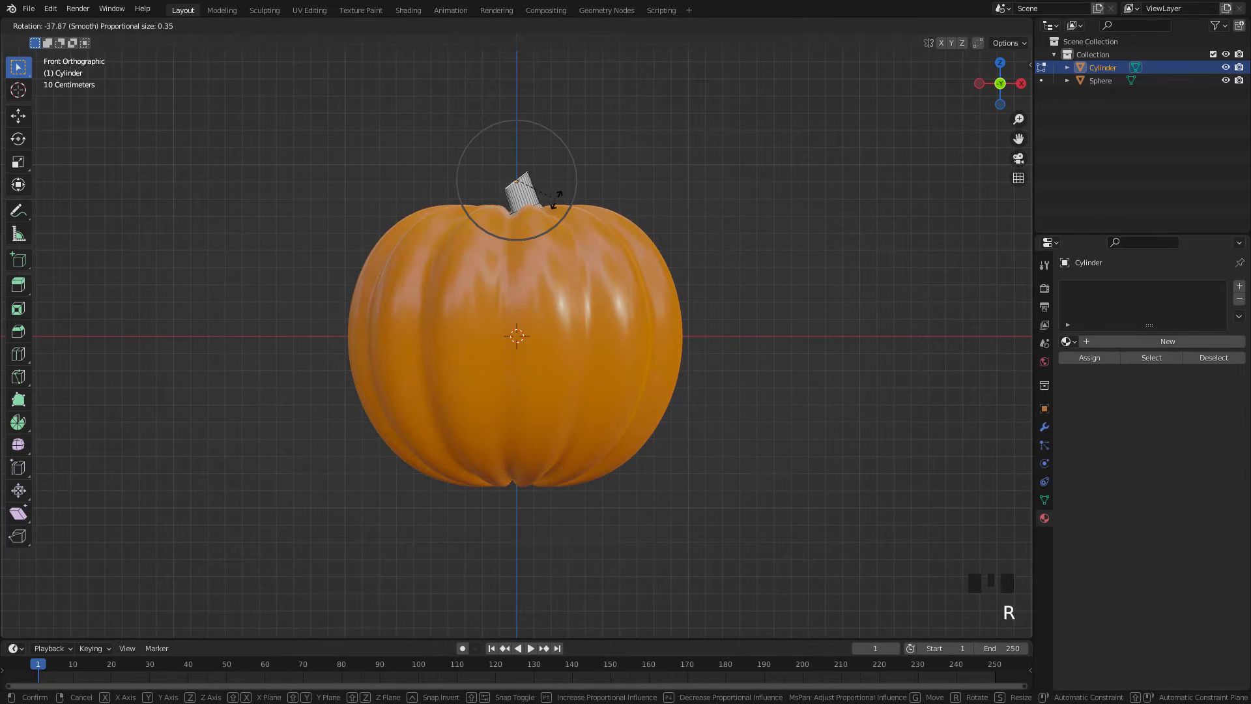
{"action": "right_click", "coordinate": [540, 208]}
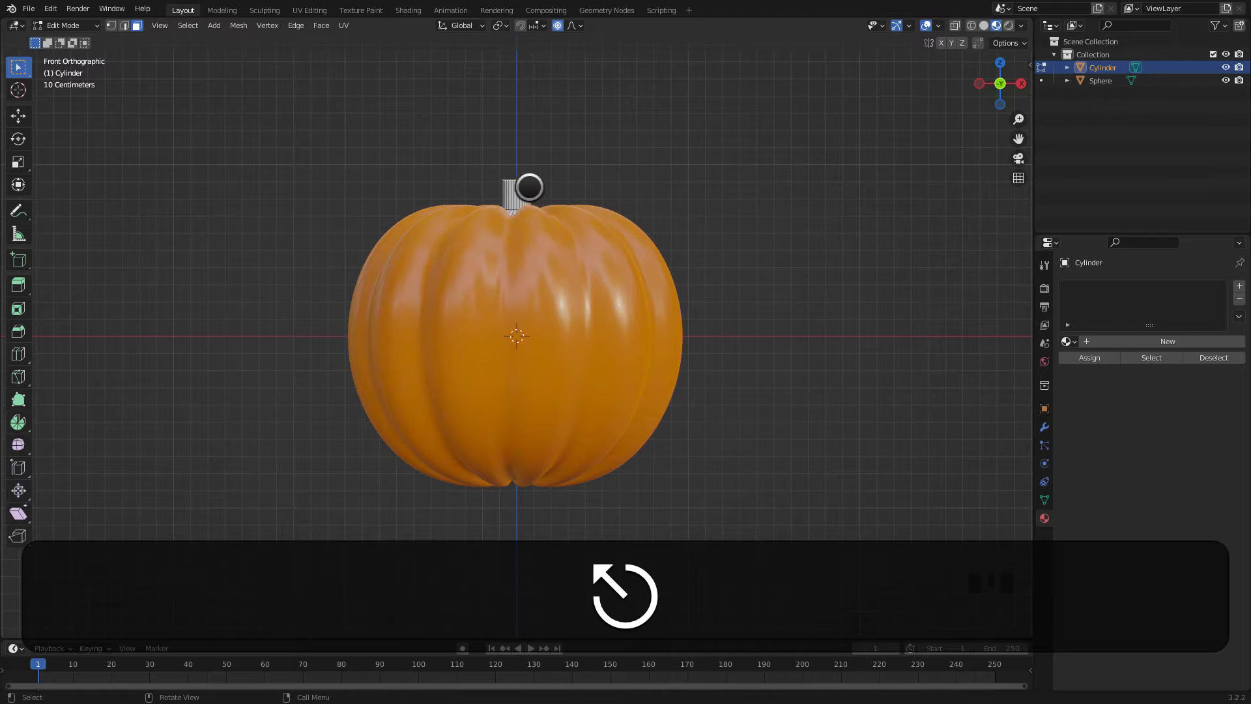
{"action": "key", "text": "r"}
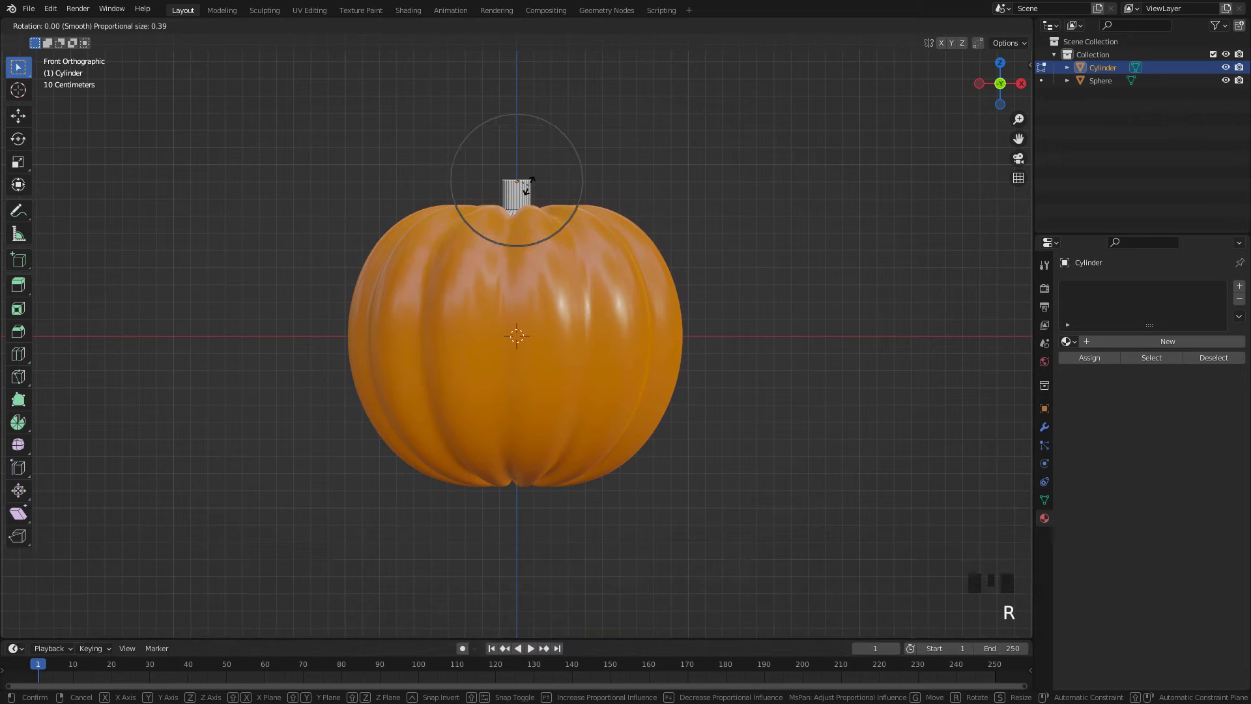
{"action": "scroll", "coordinate": [528, 186], "scroll_direction": "up", "scroll_amount": 8}
{"action": "key", "text": "r"}
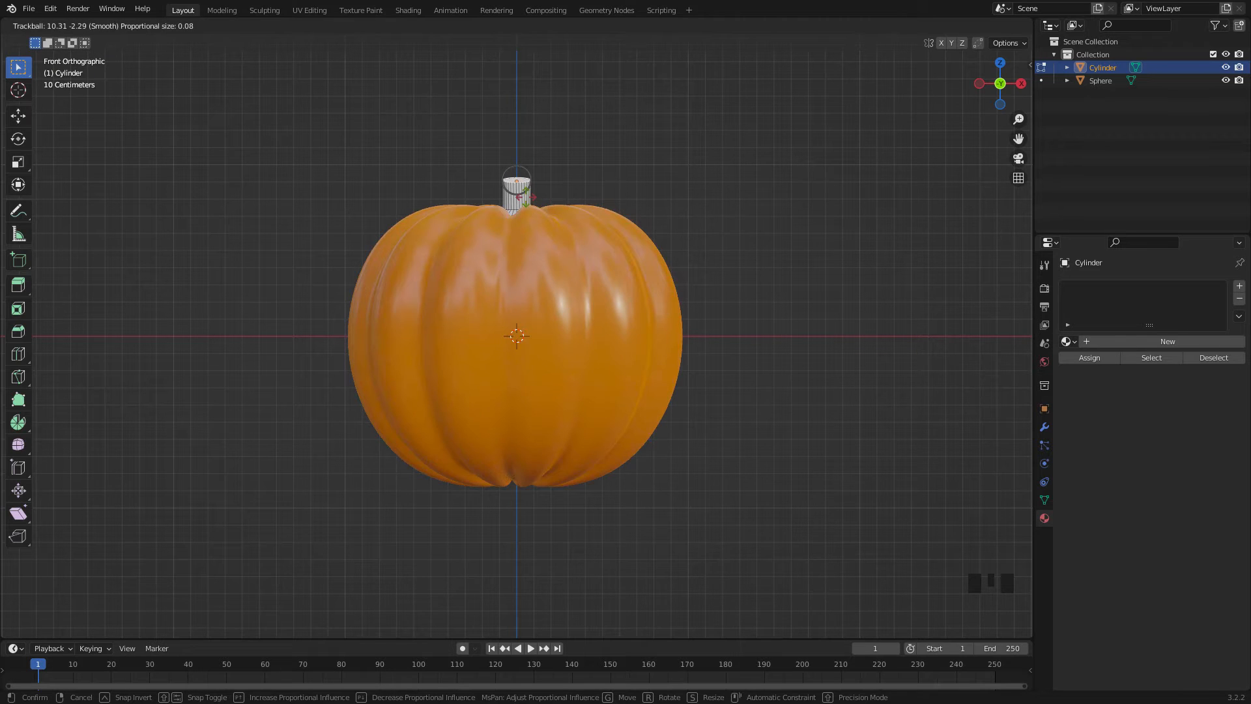
{"action": "key", "text": "Escape"}
{"action": "key", "text": "r"}
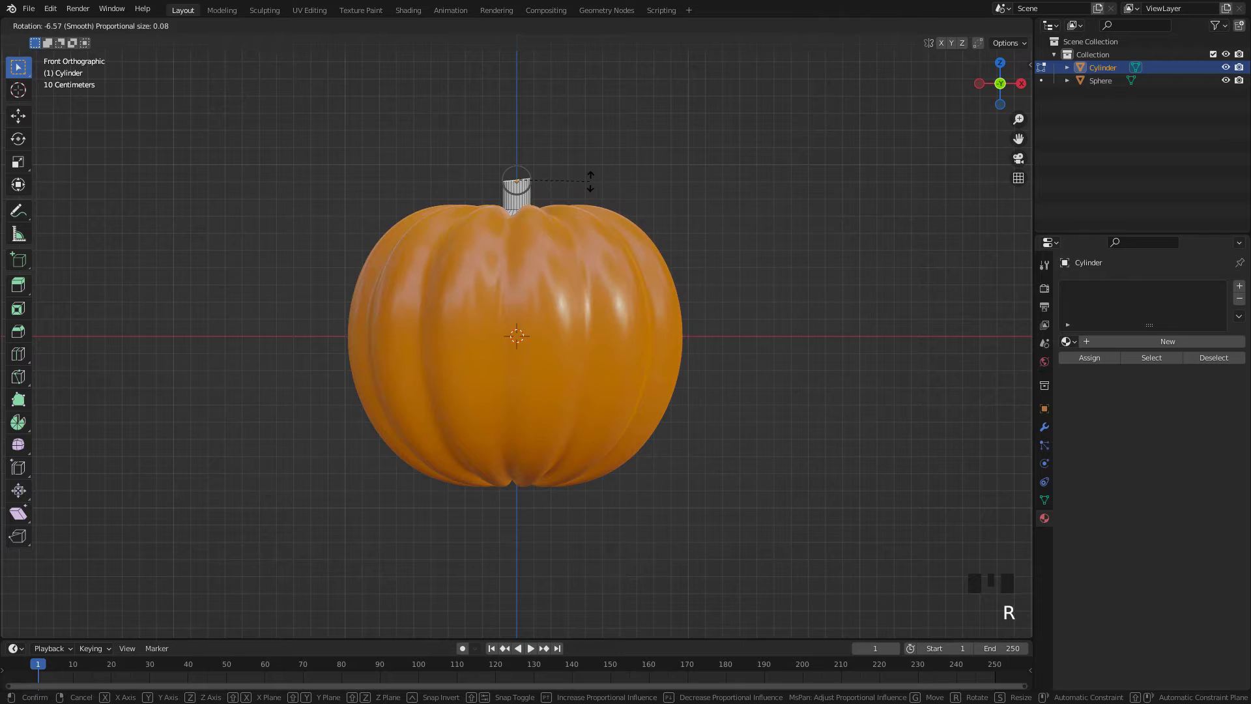
{"action": "key", "text": "x"}
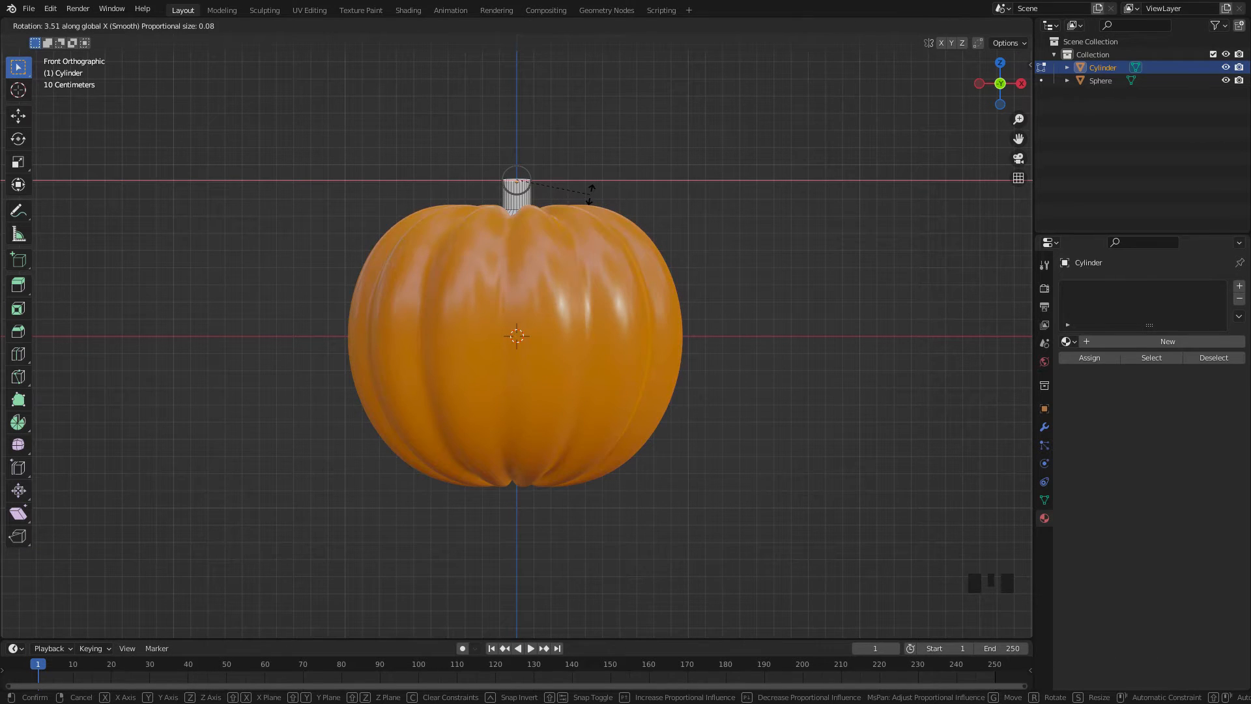
{"action": "key", "text": "Escape"}
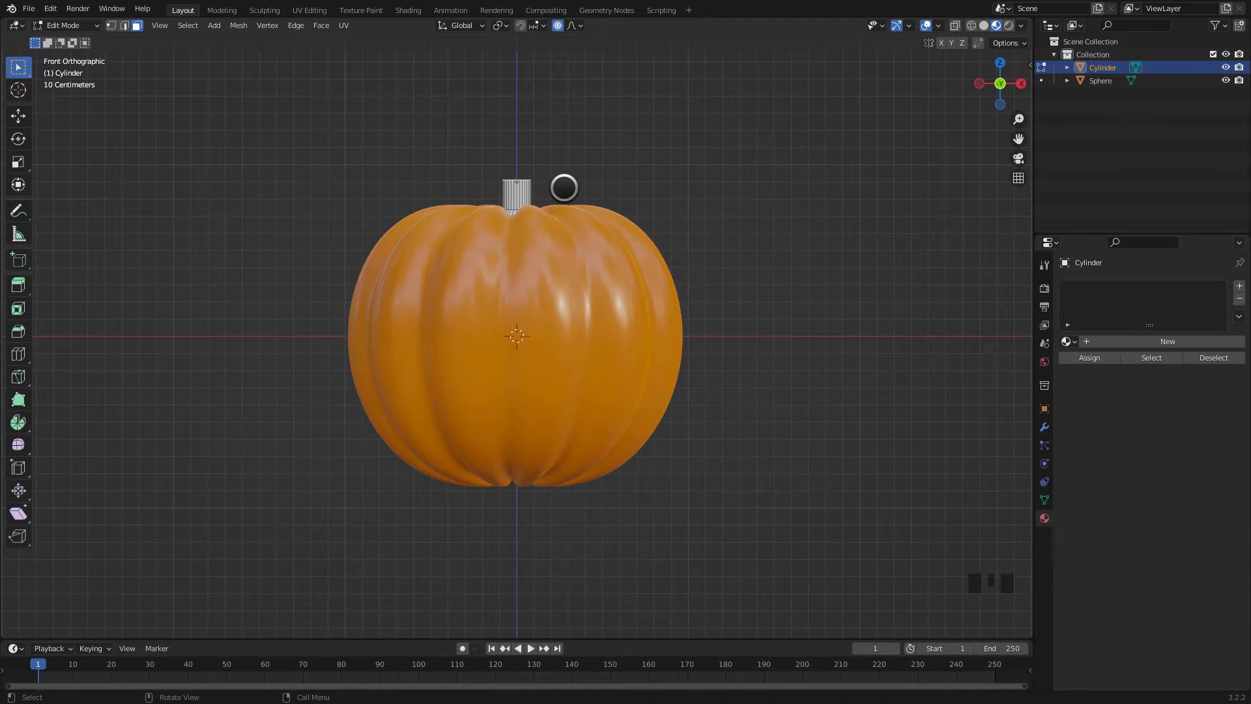
Step: Rotate the stem's top face around the global Y axis with proportional size 0.08 to give the stem a slanted end
{"action": "key", "text": "r"}
{"action": "key", "text": "y"}
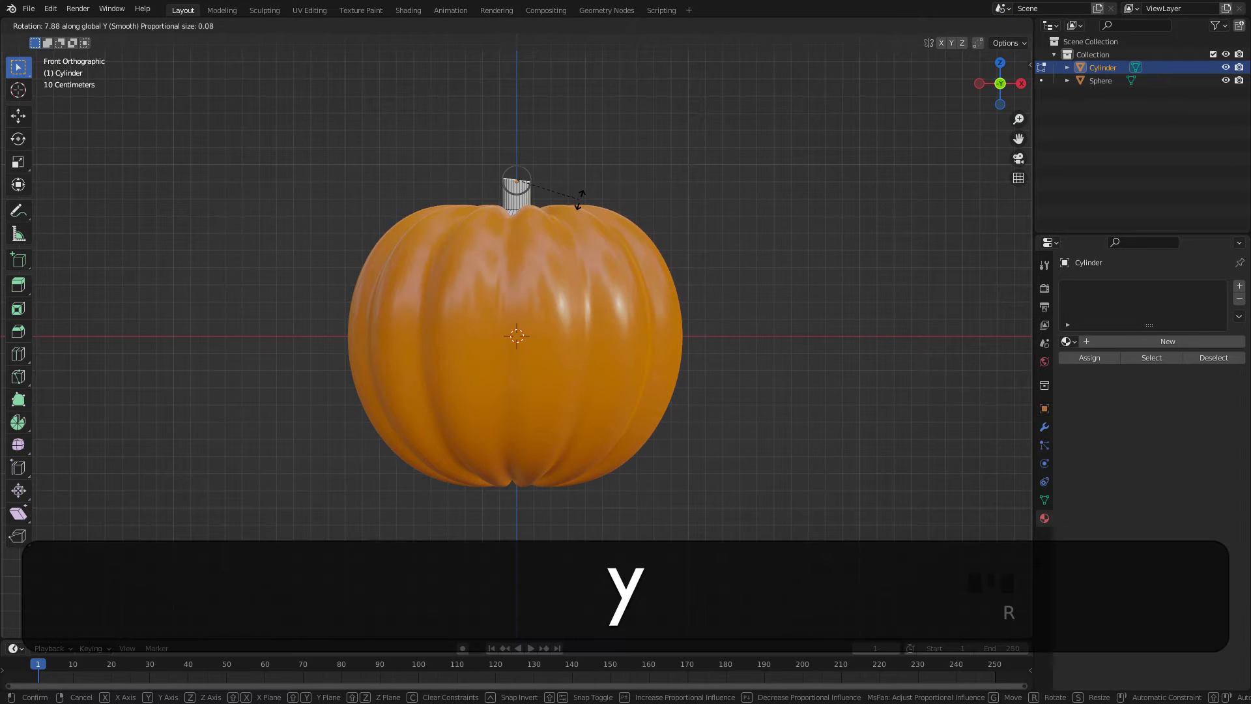
{"action": "left_click", "coordinate": [578, 215]}
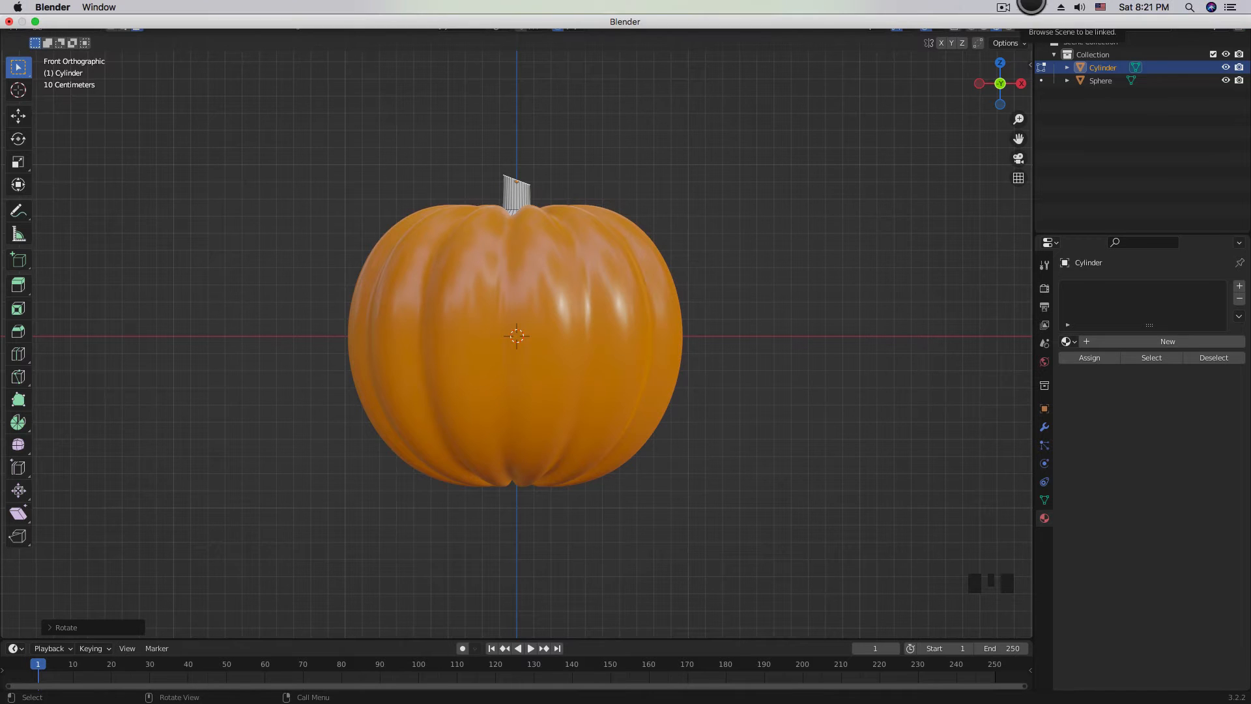
{"action": "left_click", "coordinate": [1003, 7]}
{"action": "left_click", "coordinate": [1023, 60]}
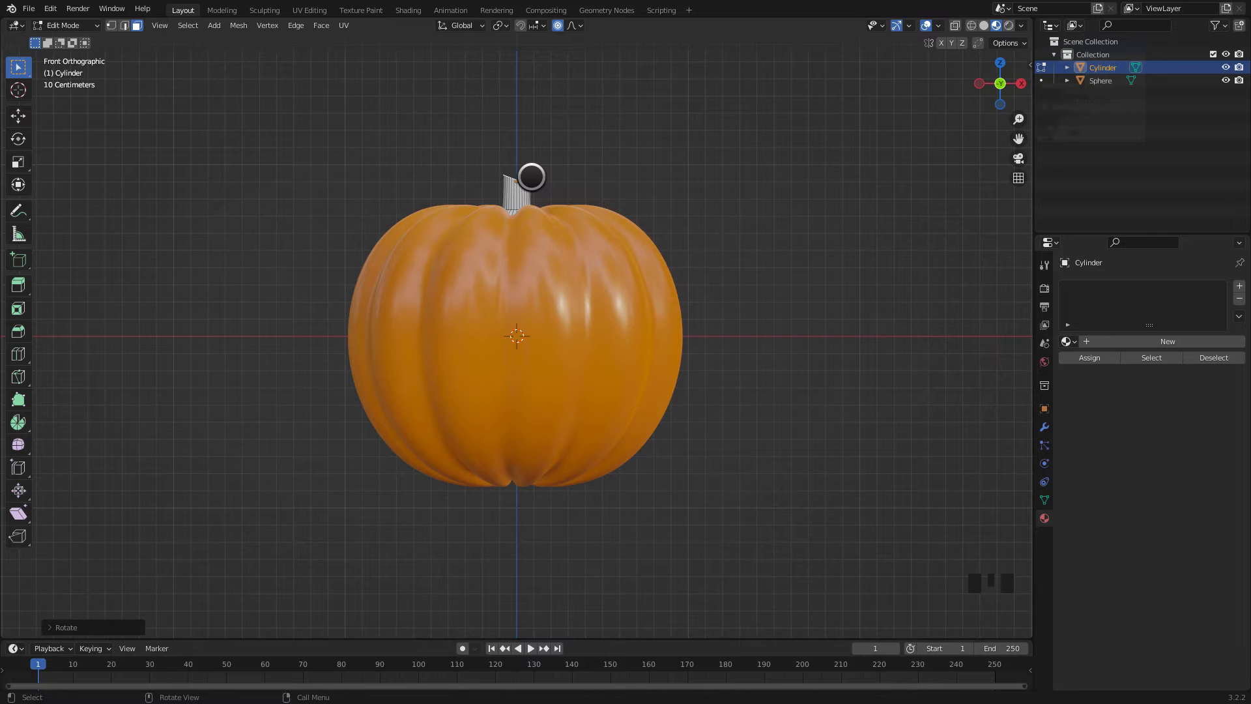
{"action": "middle_click_drag", "start_coordinate": [545, 182], "coordinate": [521, 213]}
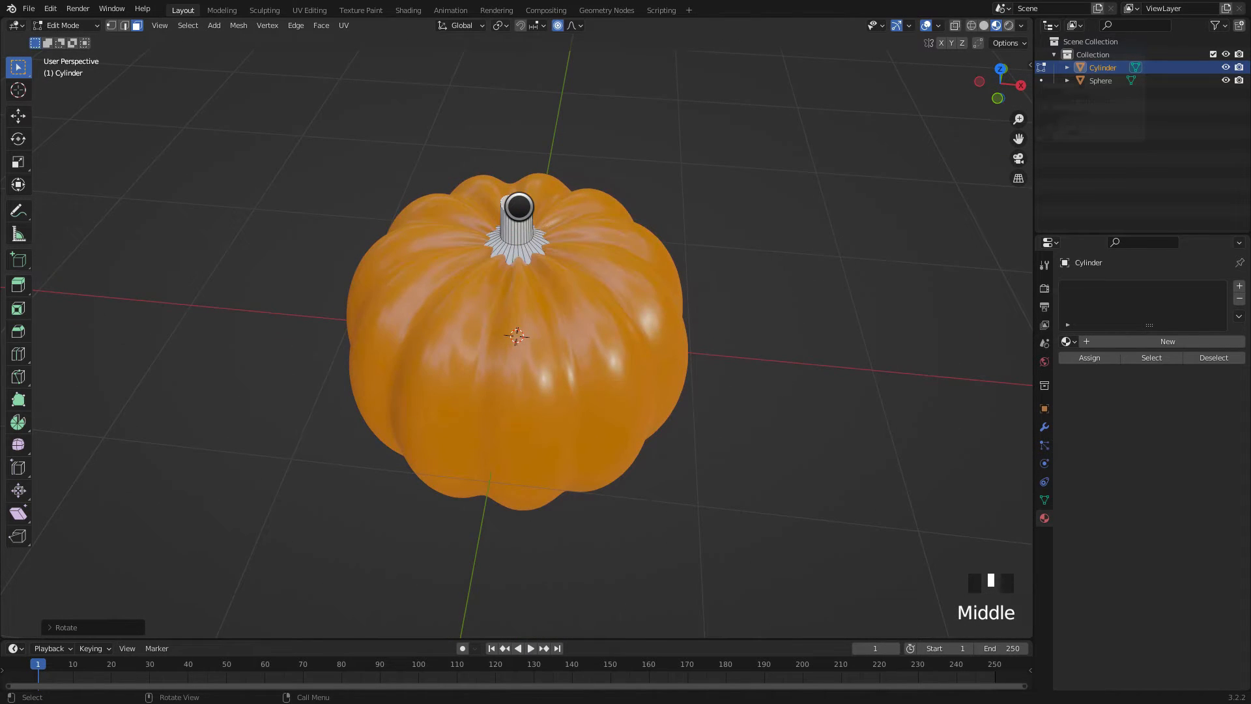
Step: Extrude the stem's slanted top face about 0.13 m along its normal
{"action": "key", "text": "e"}
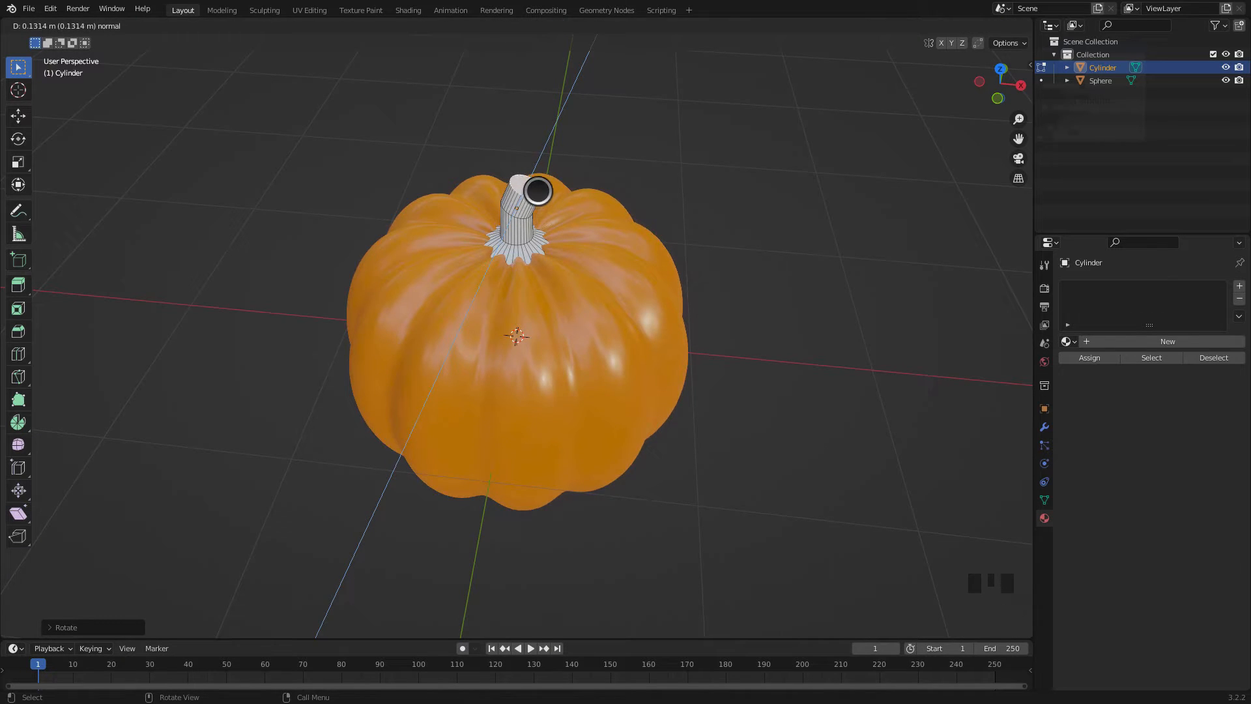
{"action": "left_click", "coordinate": [538, 191]}
{"action": "middle_click_drag", "start_coordinate": [557, 228], "coordinate": [565, 173]}
{"action": "key", "text": "r"}
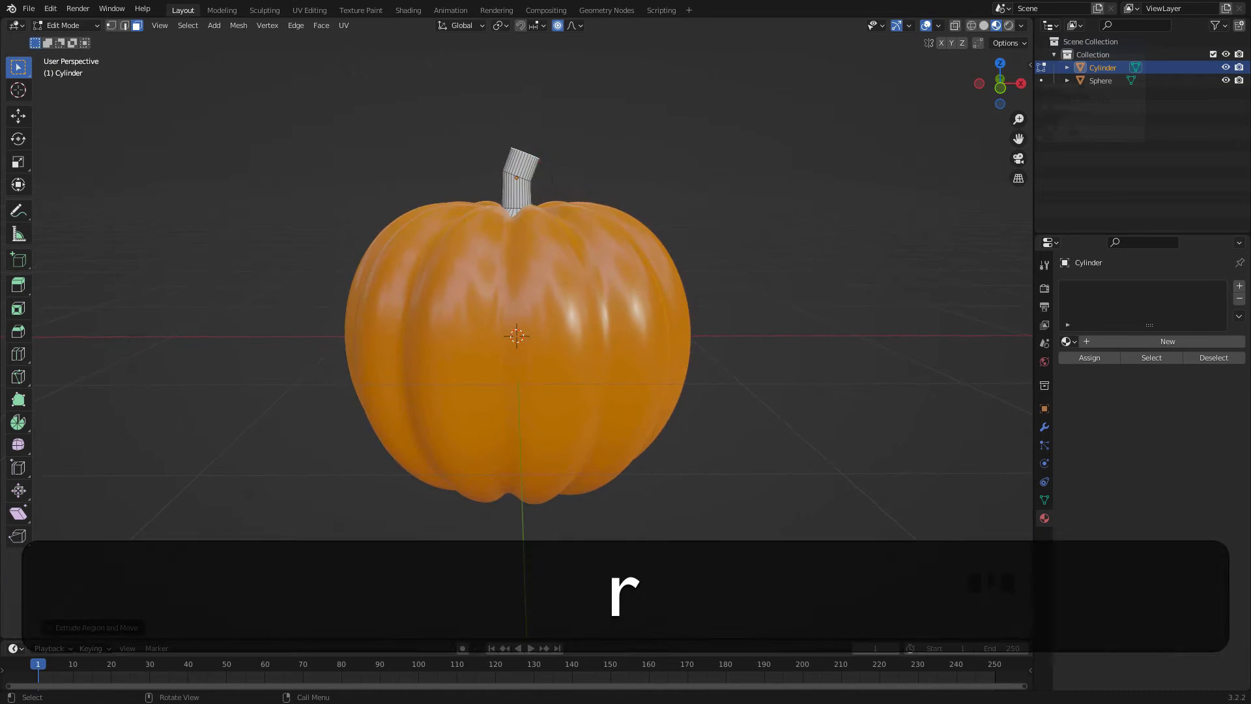
{"action": "key", "text": "r"}
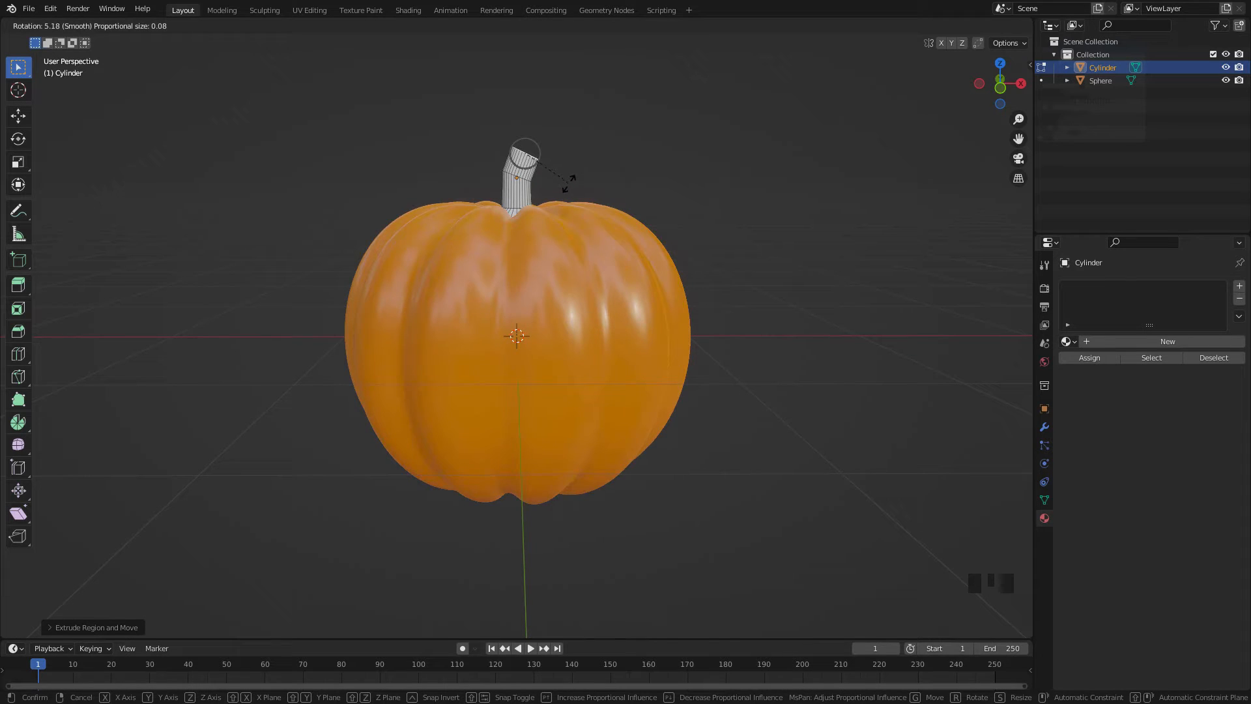
{"action": "key", "text": "x"}
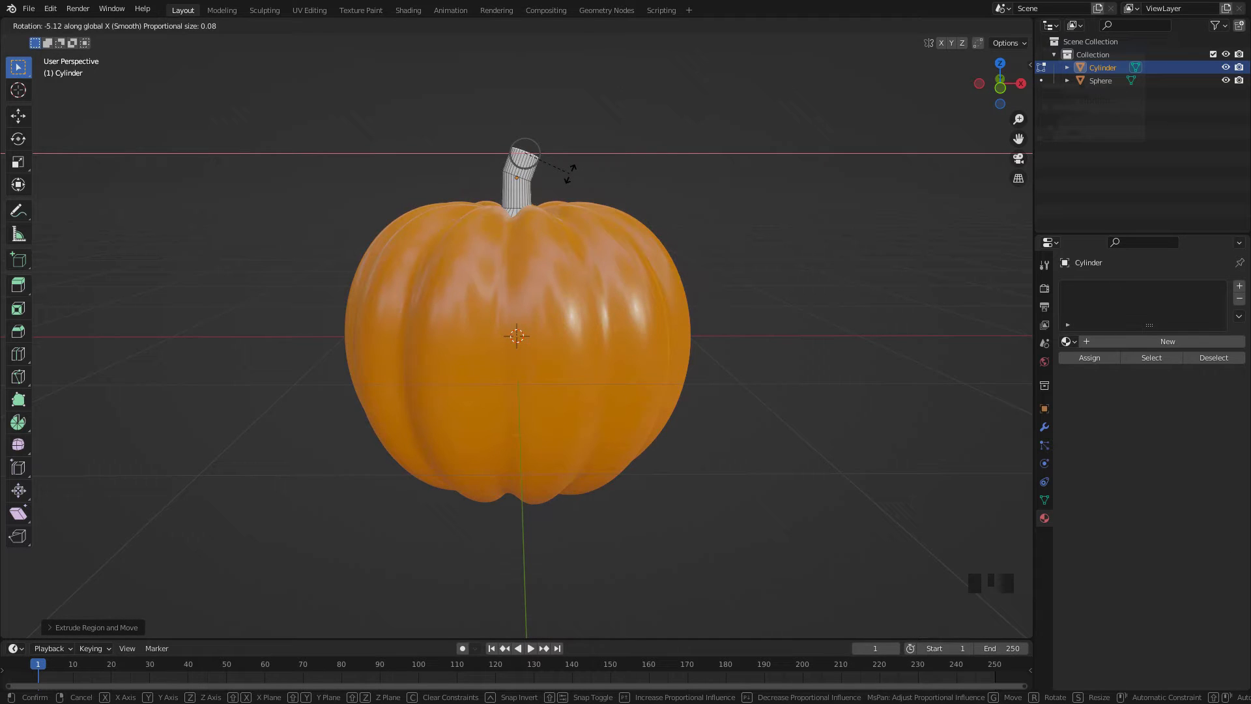
{"action": "key", "text": "Escape"}
Step: Rotate the stem's end face about 13° around the global Y axis and extrude it about 0.13 m along its normal
{"action": "key", "text": "r"}
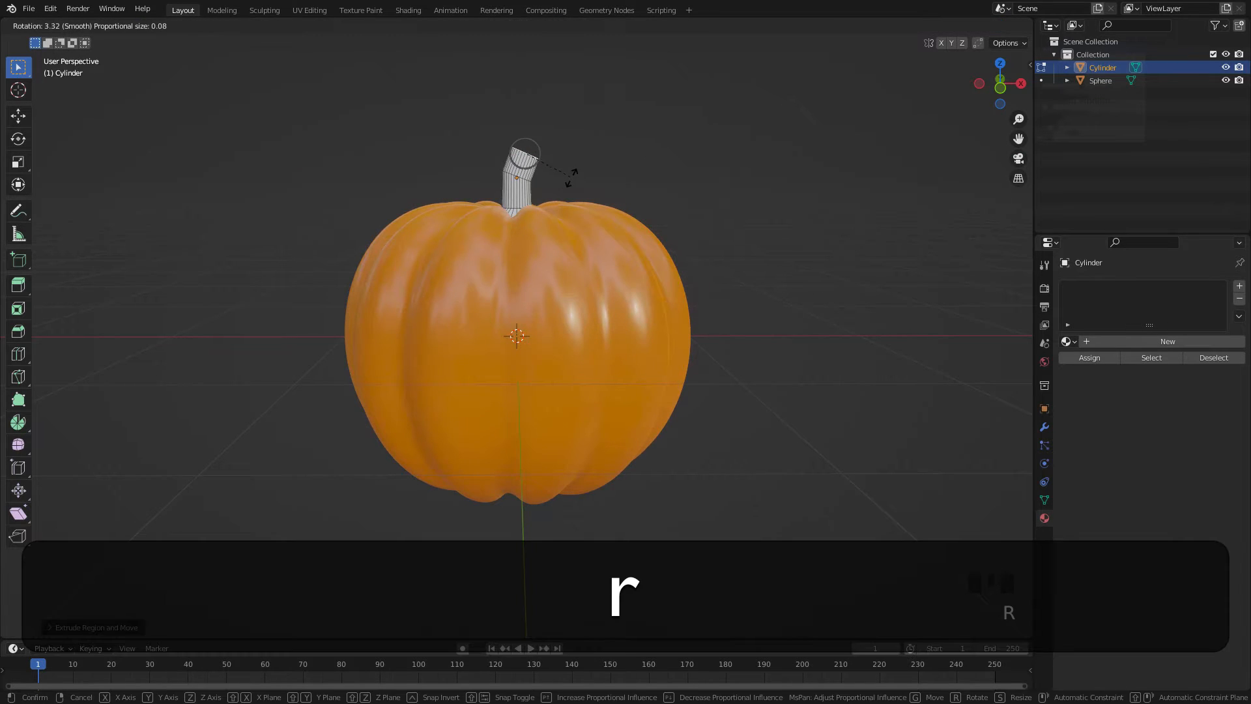
{"action": "key", "text": "y"}
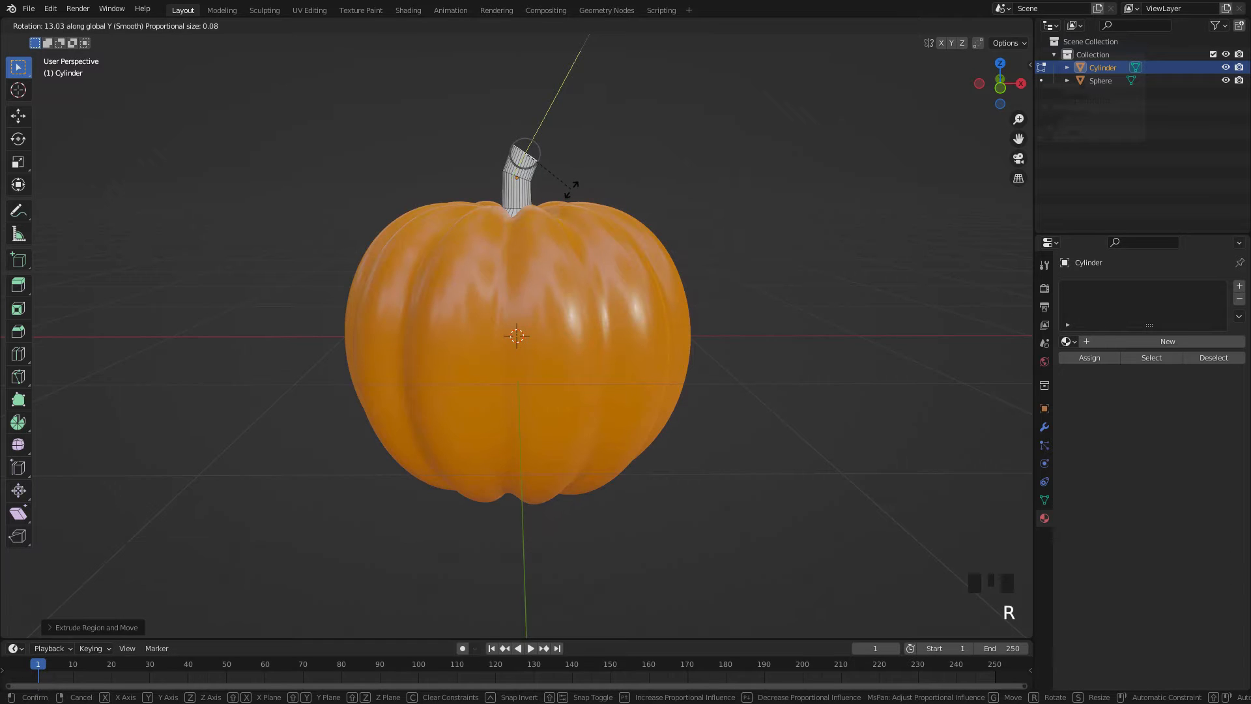
{"action": "left_click", "coordinate": [572, 190]}
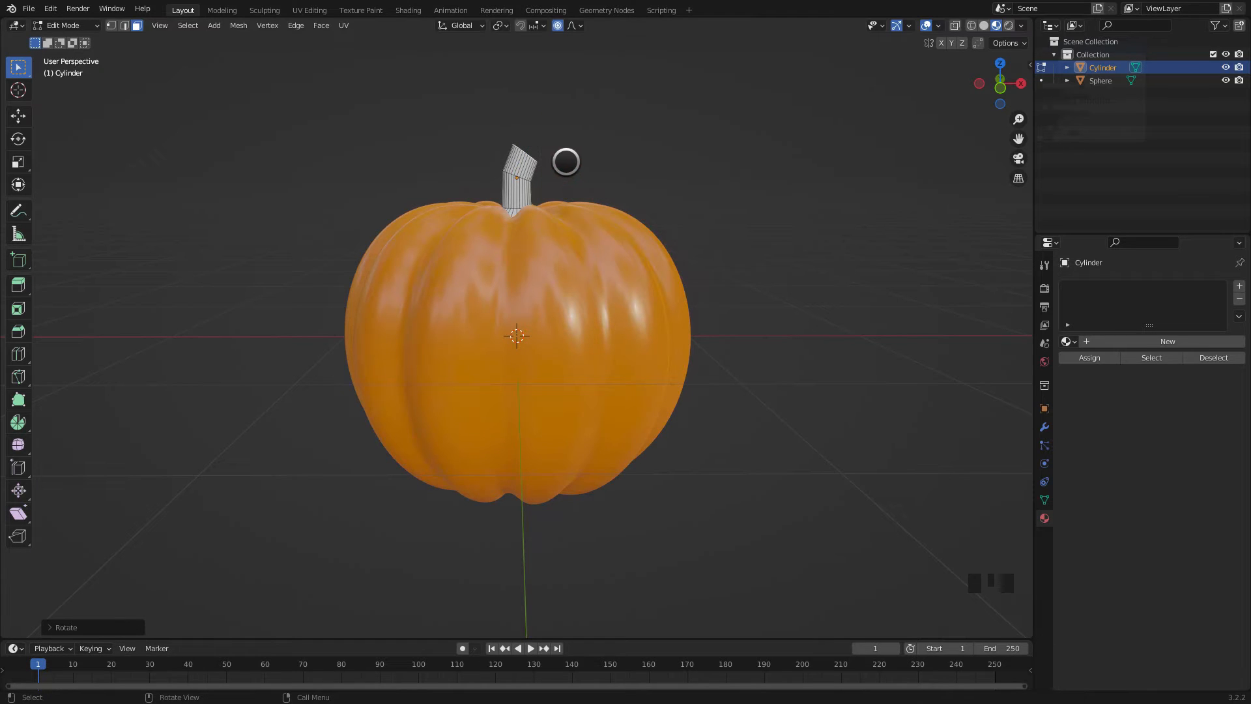
{"action": "key", "text": "e"}
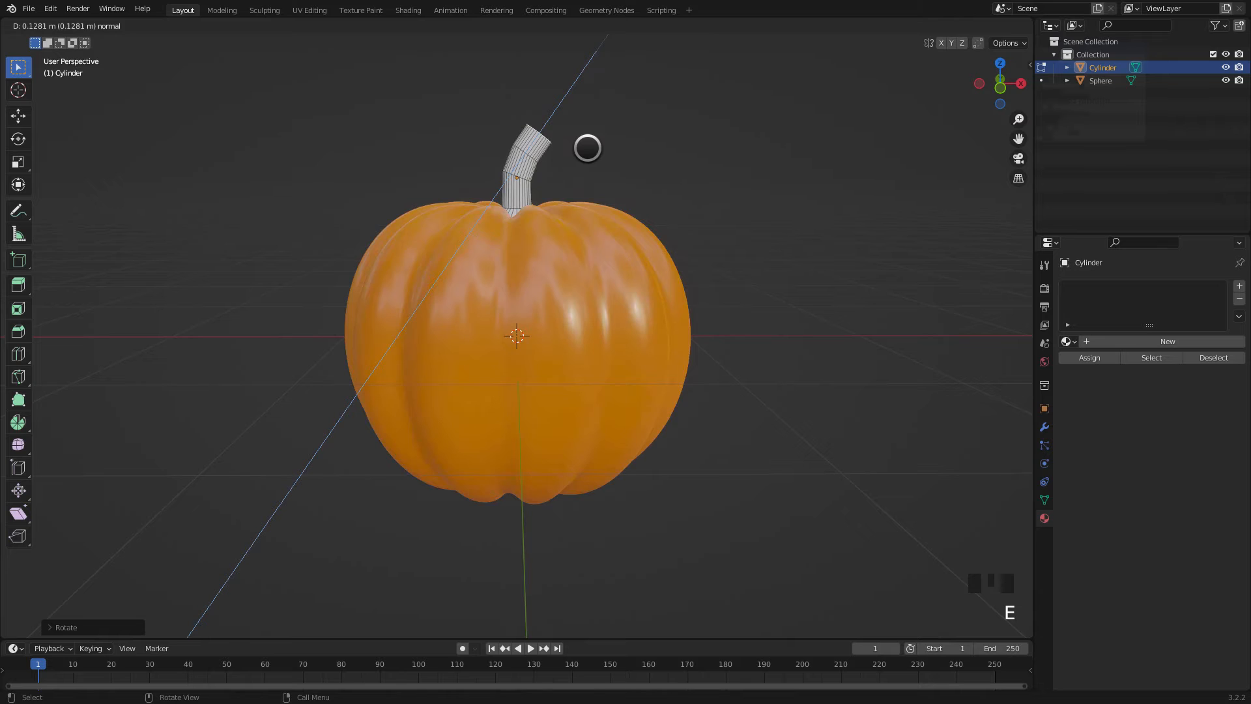
{"action": "left_click", "coordinate": [587, 157]}
Step: Scale the stem's end face to about 0.91 with proportional editing size 0.35 to taper the stem
{"action": "middle_click_drag", "start_coordinate": [573, 188], "coordinate": [606, 204]}
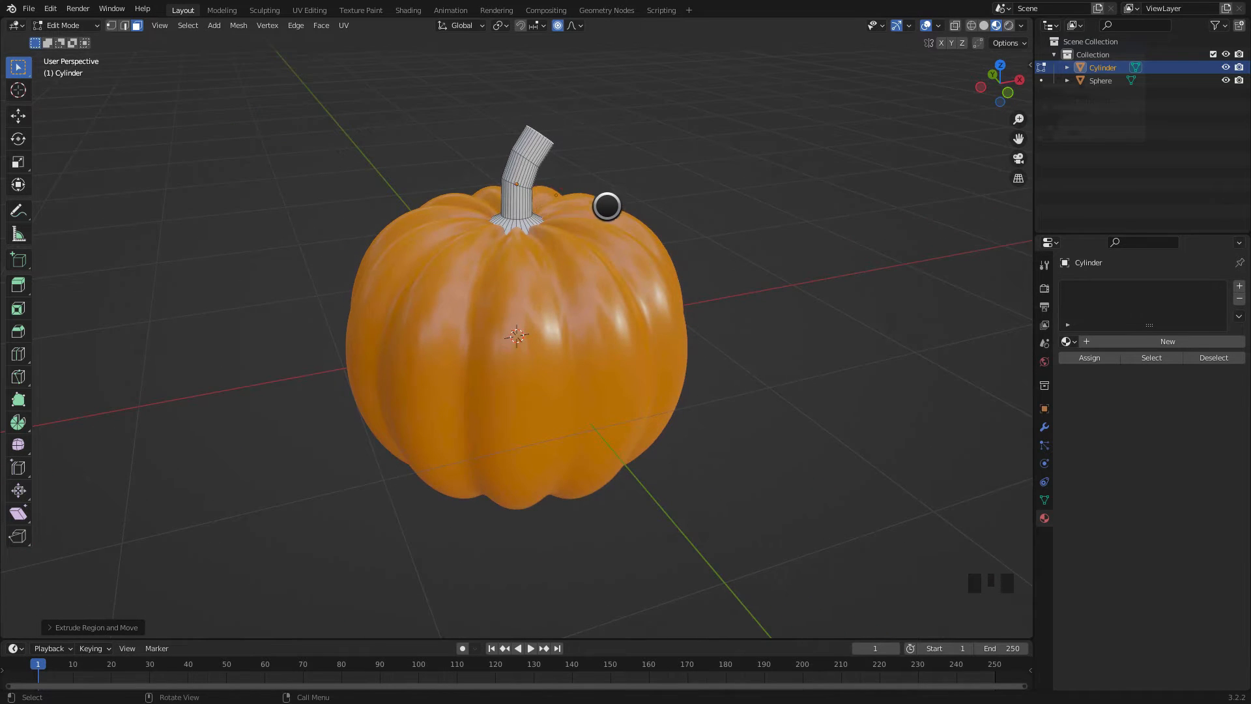
{"action": "key", "text": "s"}
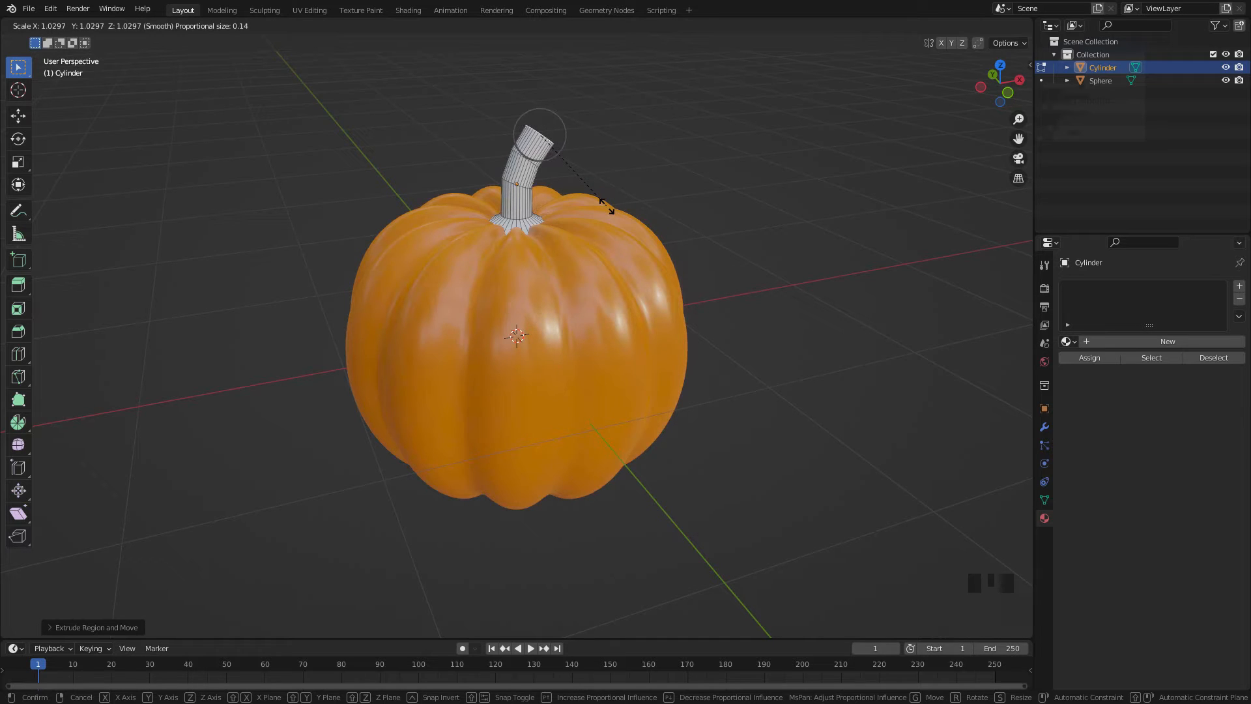
{"action": "scroll", "coordinate": [607, 206], "scroll_direction": "down", "scroll_amount": 10}
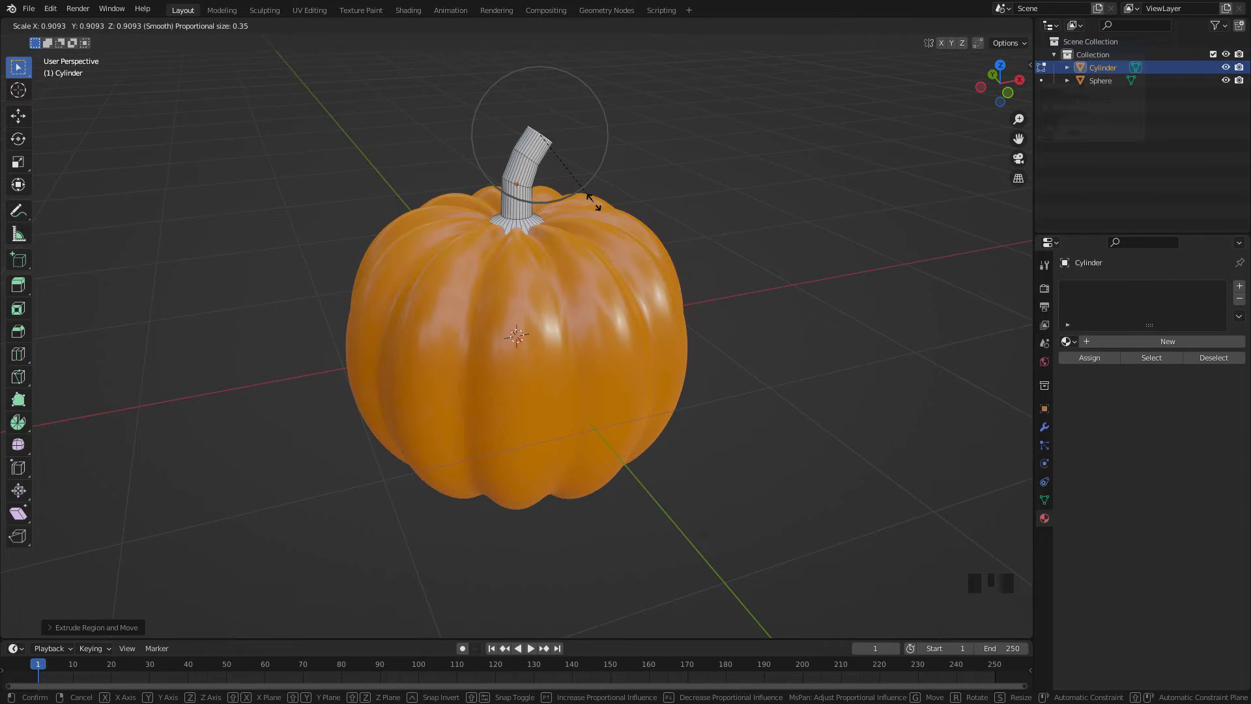
{"action": "left_click", "coordinate": [598, 199]}
{"action": "middle_click_drag", "start_coordinate": [682, 184], "coordinate": [595, 218]}
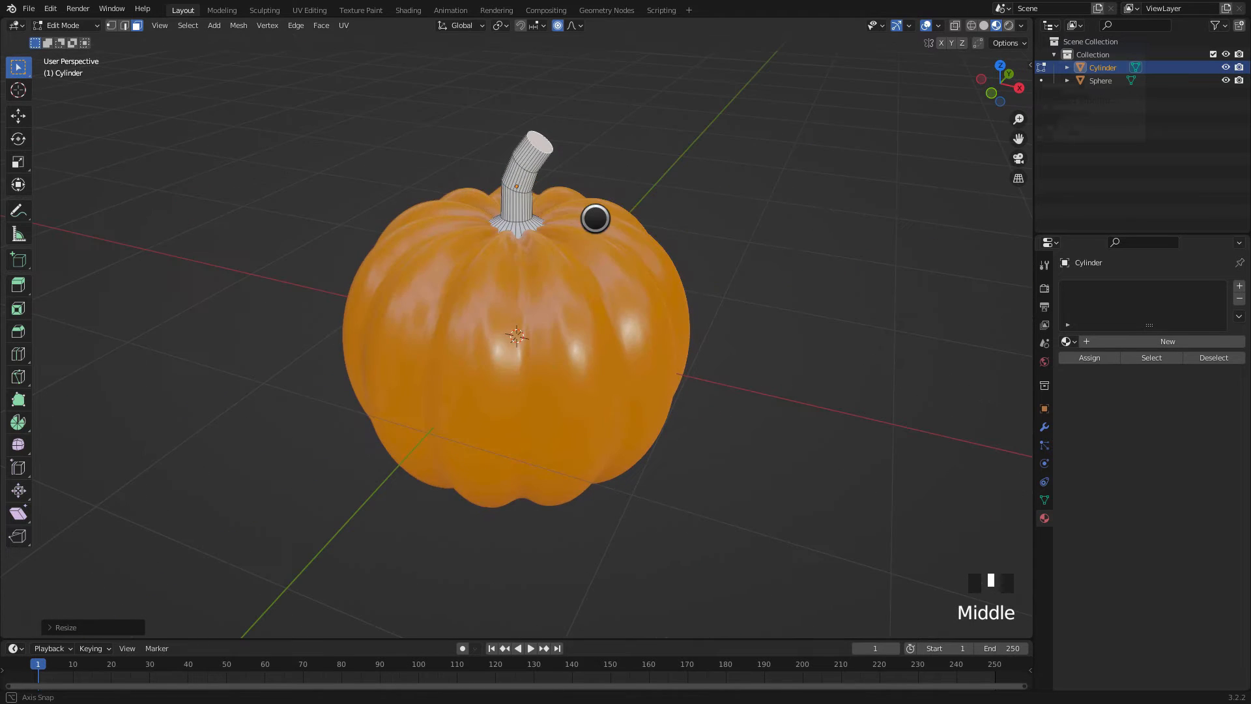
{"action": "scroll", "coordinate": [530, 156], "scroll_direction": "up", "scroll_amount": 4}
{"action": "scroll", "coordinate": [499, 211], "scroll_direction": "down", "scroll_amount": 2}
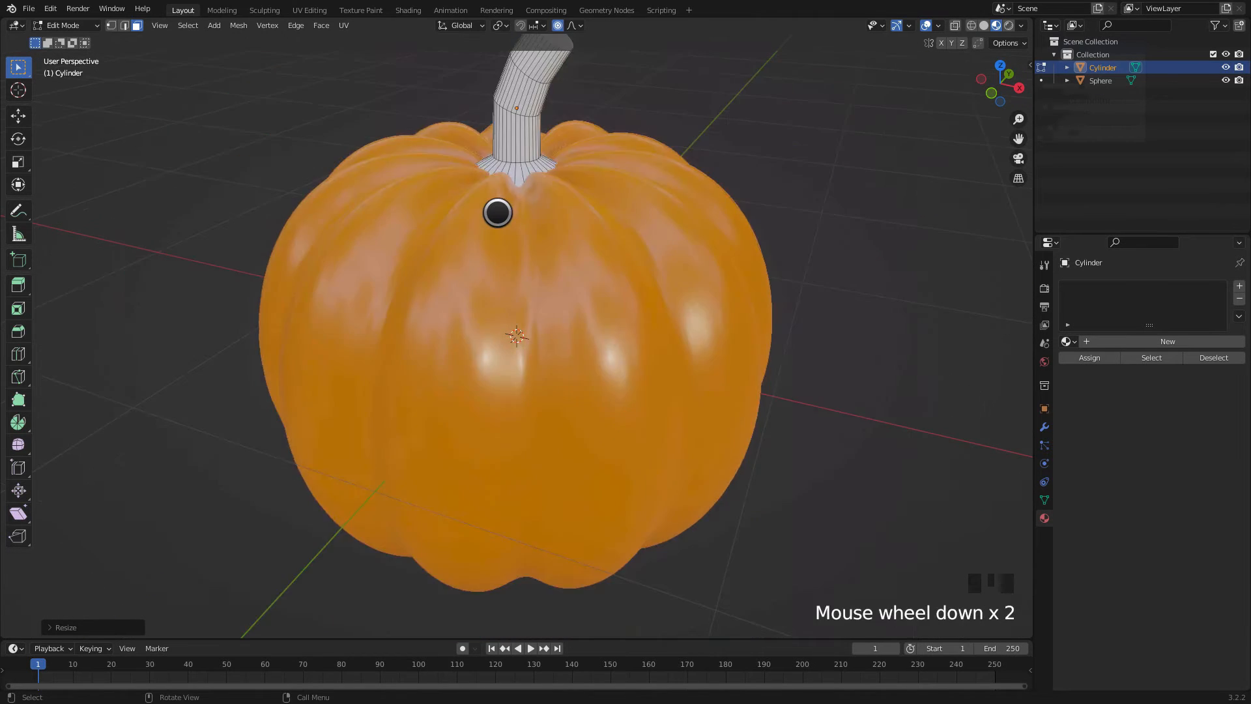
{"action": "scroll", "coordinate": [496, 215], "scroll_direction": "down", "scroll_amount": 1}
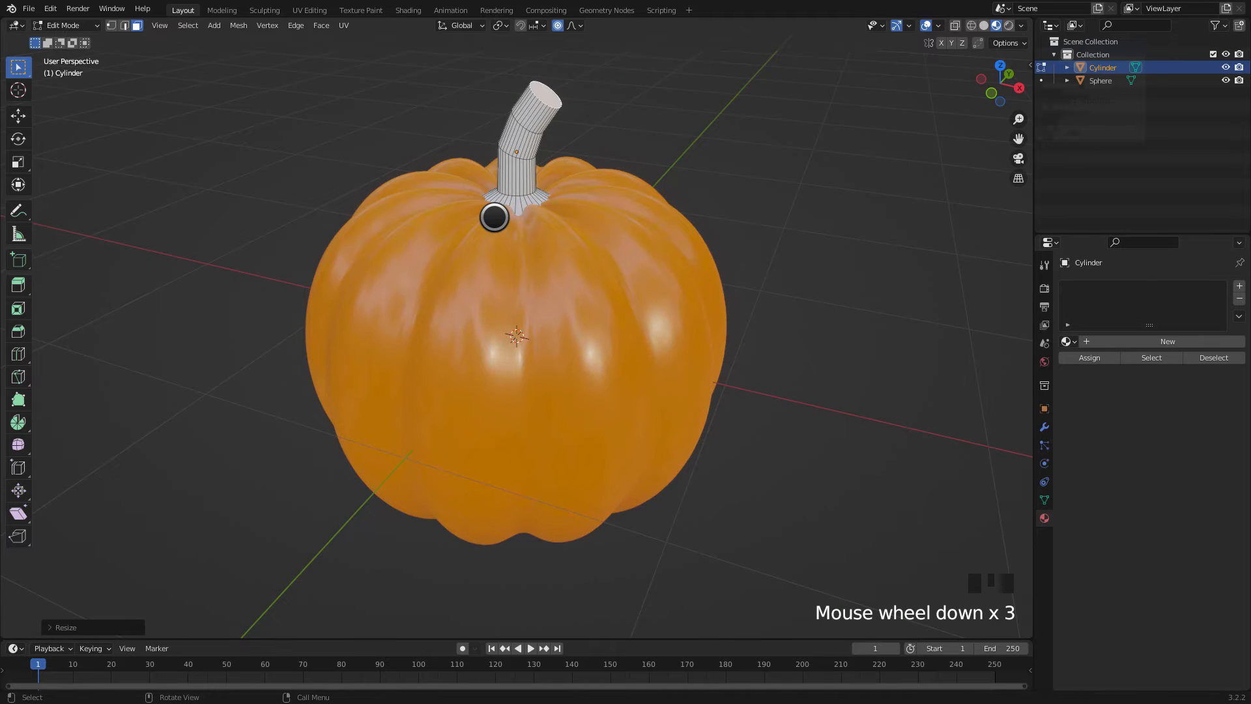
Step: In Object Mode, add a Subdivision Surface modifier to the stem with viewport level 2
{"action": "key", "text": "Tab"}
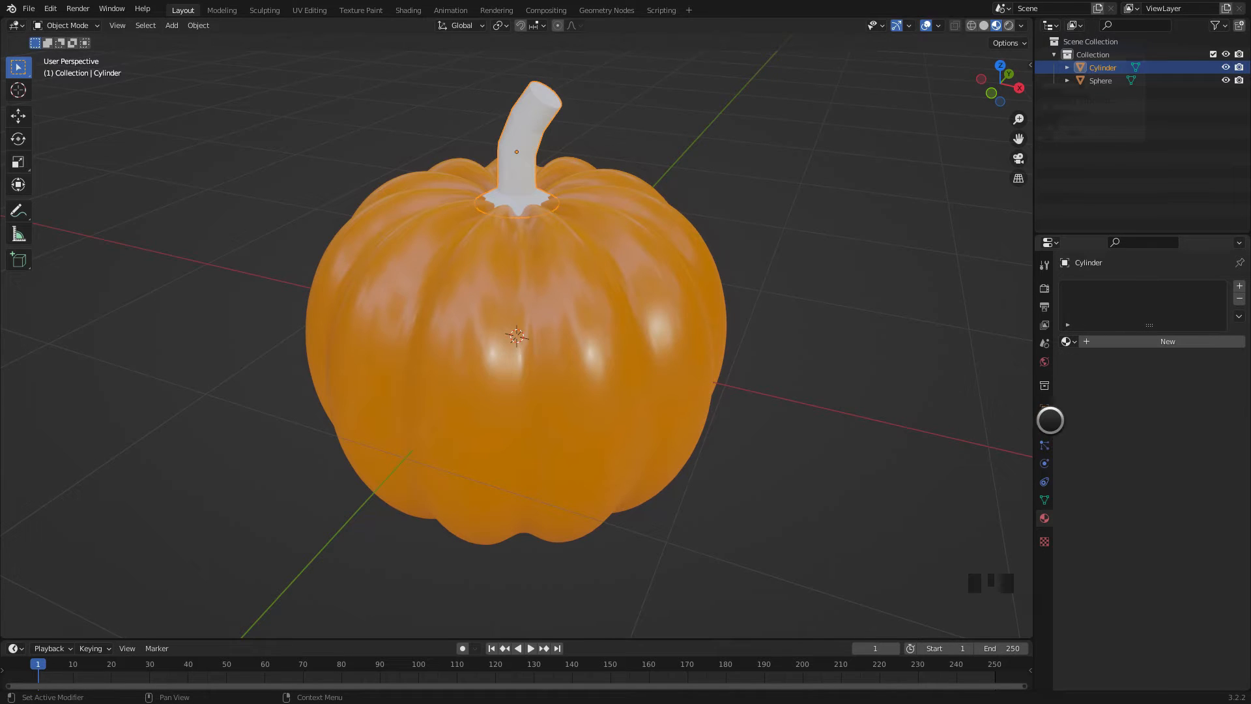
{"action": "left_click", "coordinate": [1044, 426]}
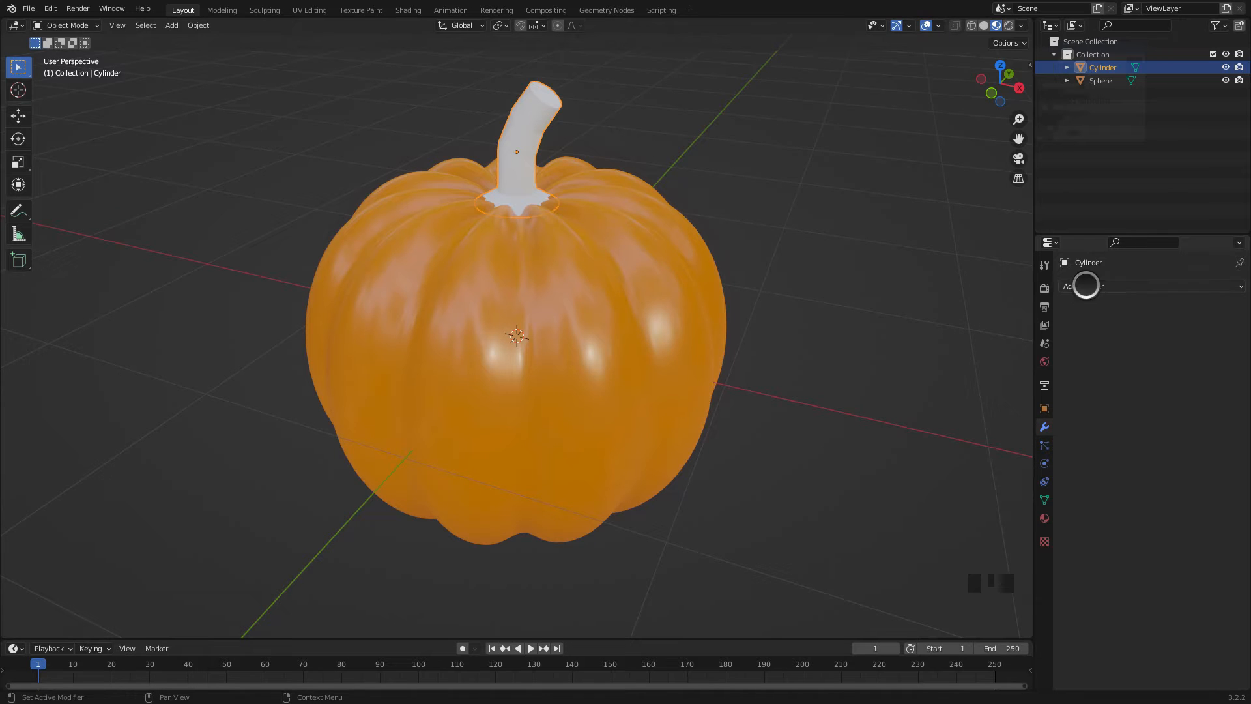
{"action": "left_click", "coordinate": [1084, 285]}
{"action": "left_click", "coordinate": [1007, 521]}
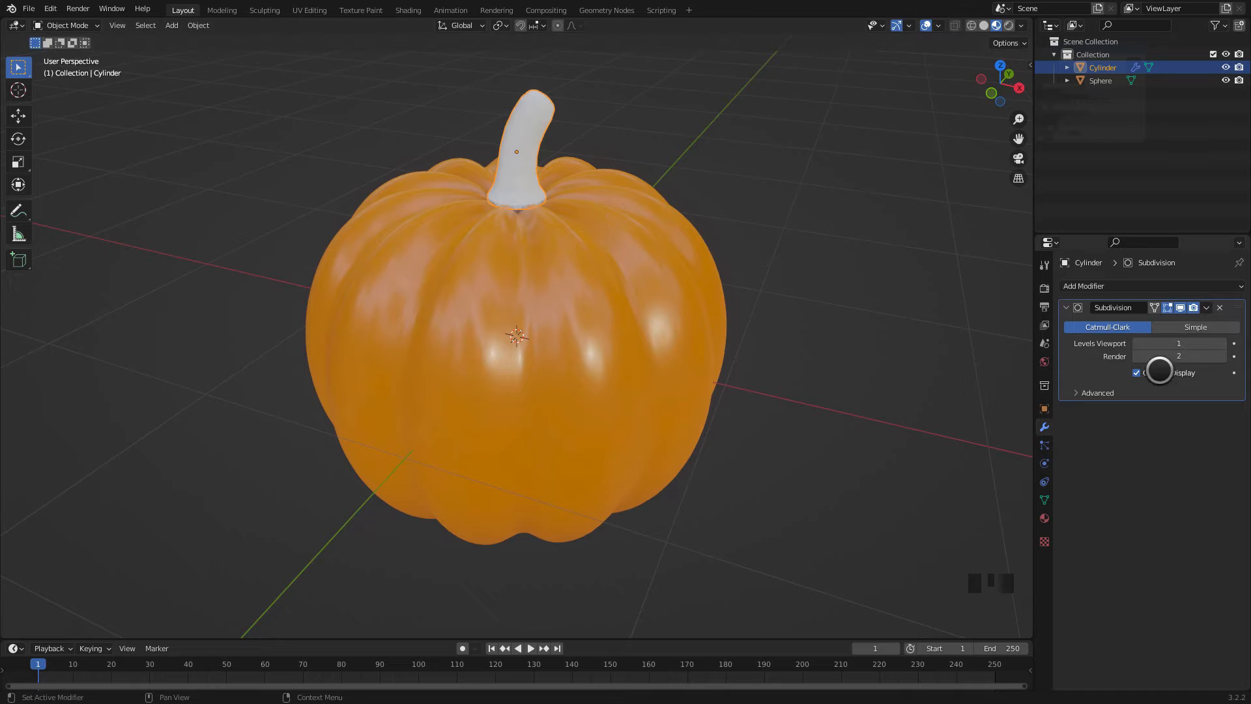
{"action": "left_click", "coordinate": [1182, 344]}
{"action": "type", "text": "2"}
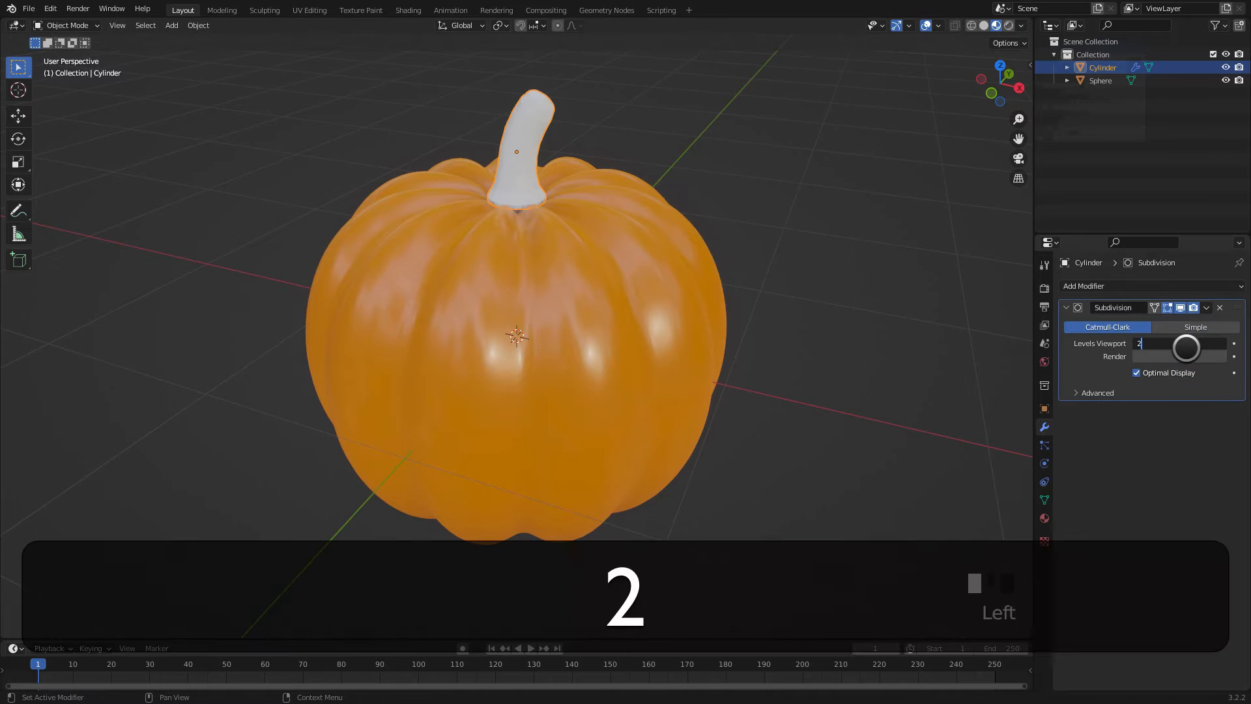
{"action": "key", "text": "Return"}
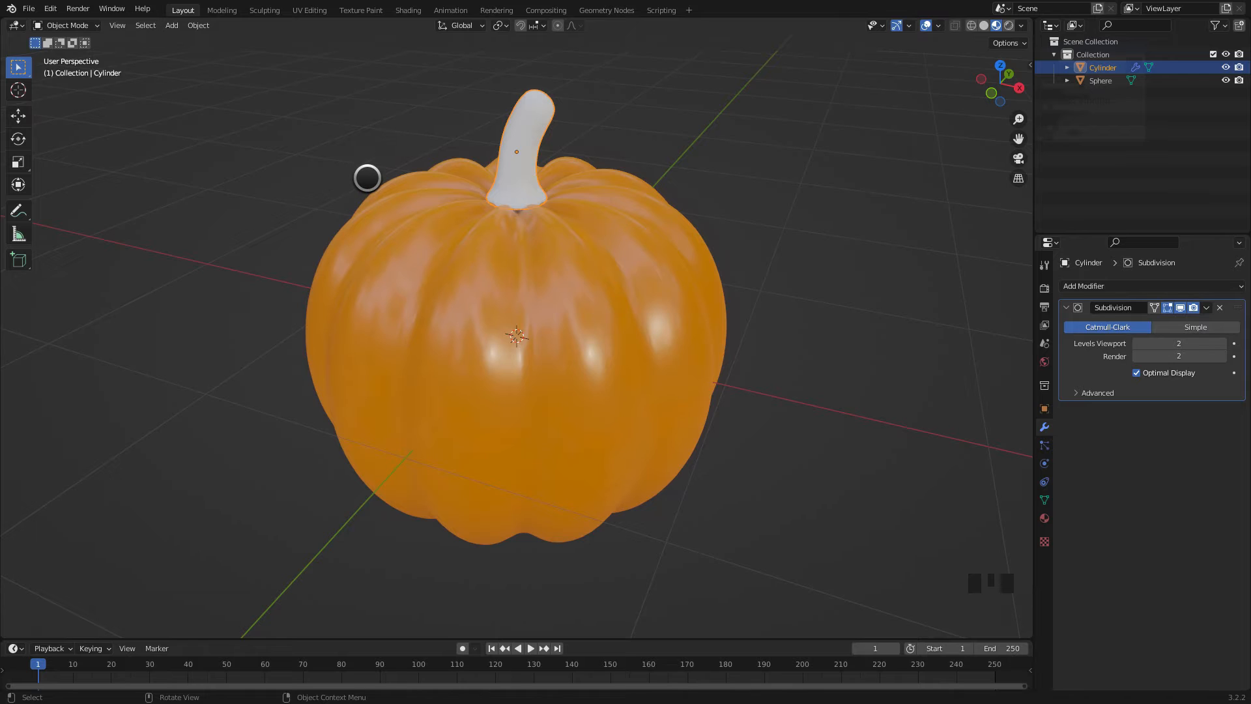
Step: In Edit Mode, add a loop cut to the stem's upper segment and slide it up close to the end face
{"action": "key", "text": "Tab"}
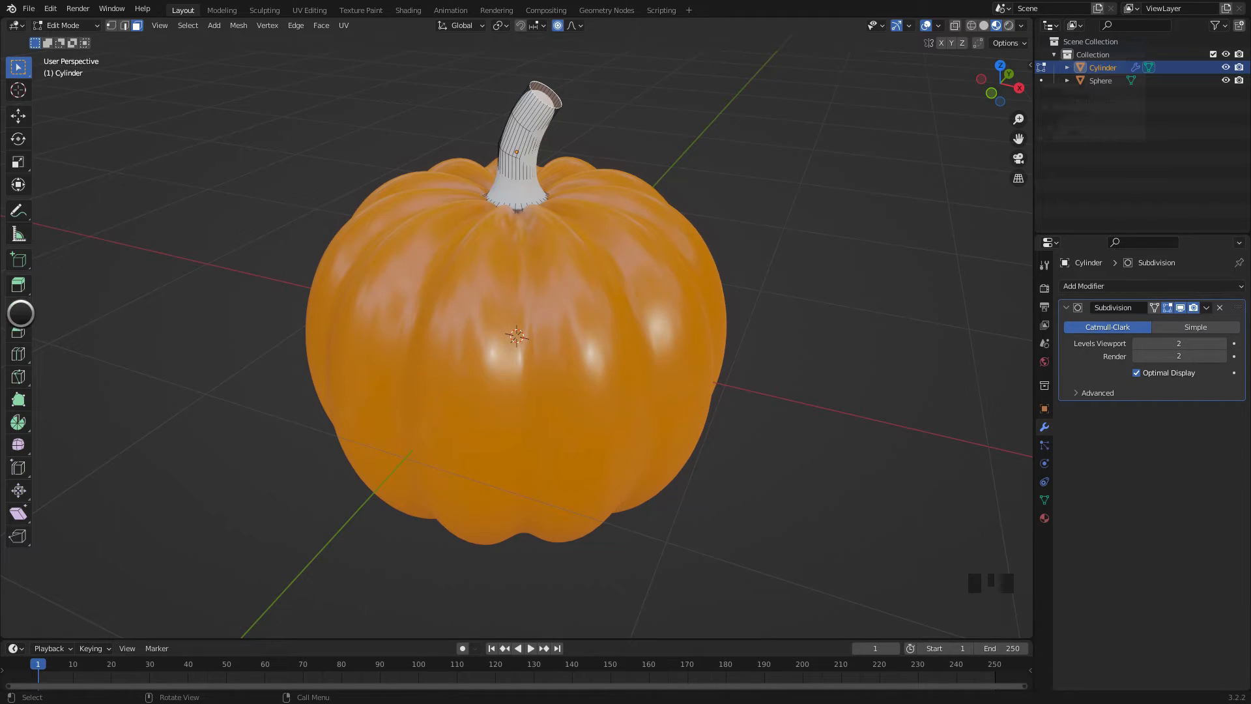
{"action": "left_click", "coordinate": [19, 355]}
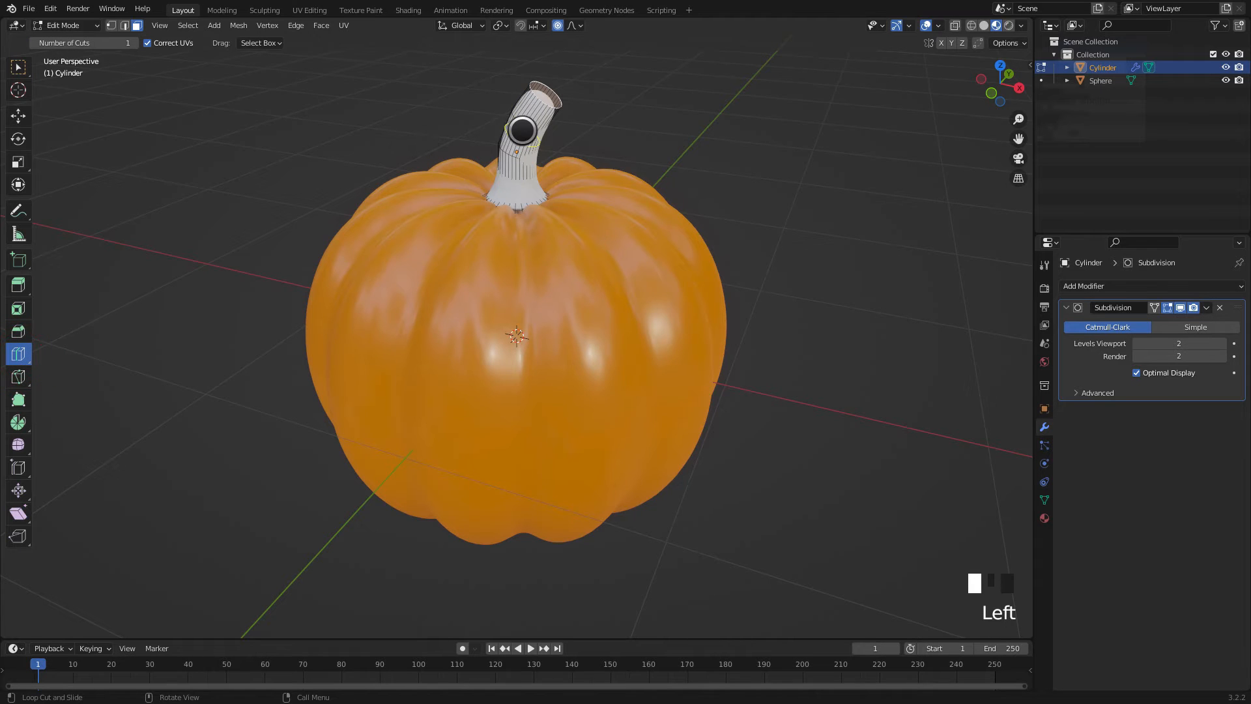
{"action": "left_click_drag", "start_coordinate": [530, 120], "coordinate": [584, 49]}
Step: Add loop cuts around the stem's flared base and one on the lower shaft, sliding it down to the flare, to sharpen the base
{"action": "scroll", "coordinate": [537, 81], "scroll_direction": "up", "scroll_amount": 3}
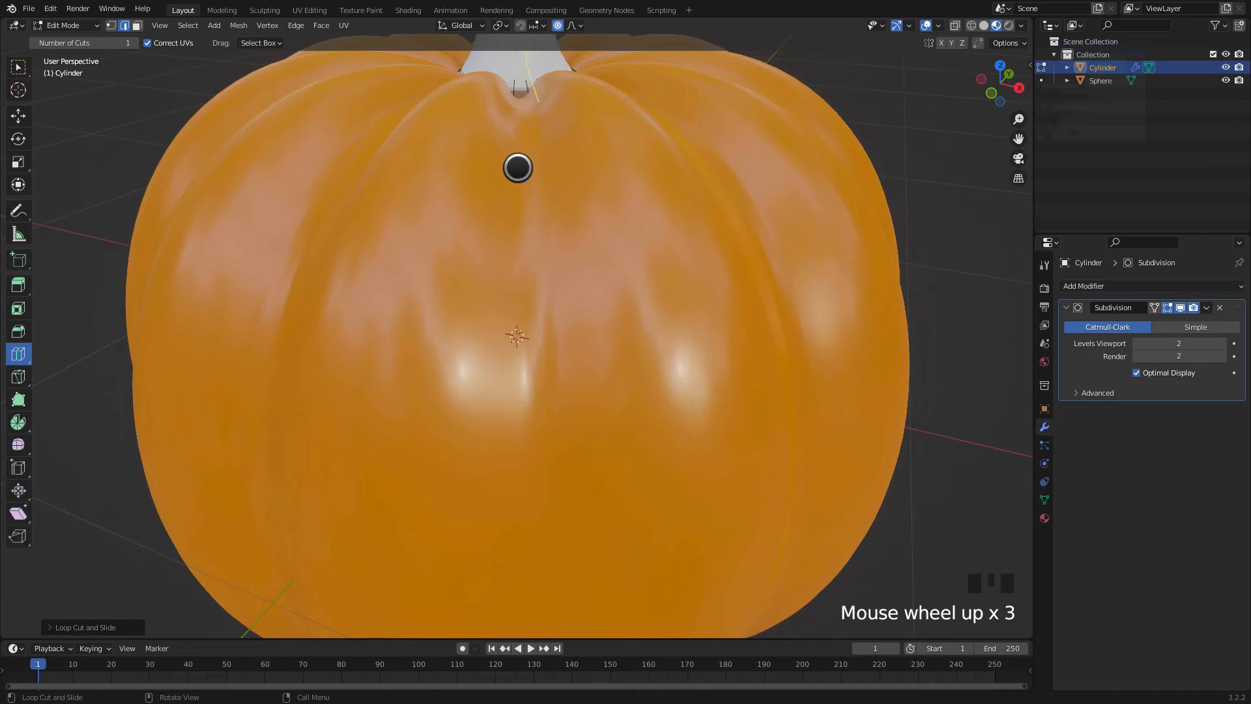
{"action": "scroll", "coordinate": [516, 171], "scroll_direction": "down", "scroll_amount": 1}
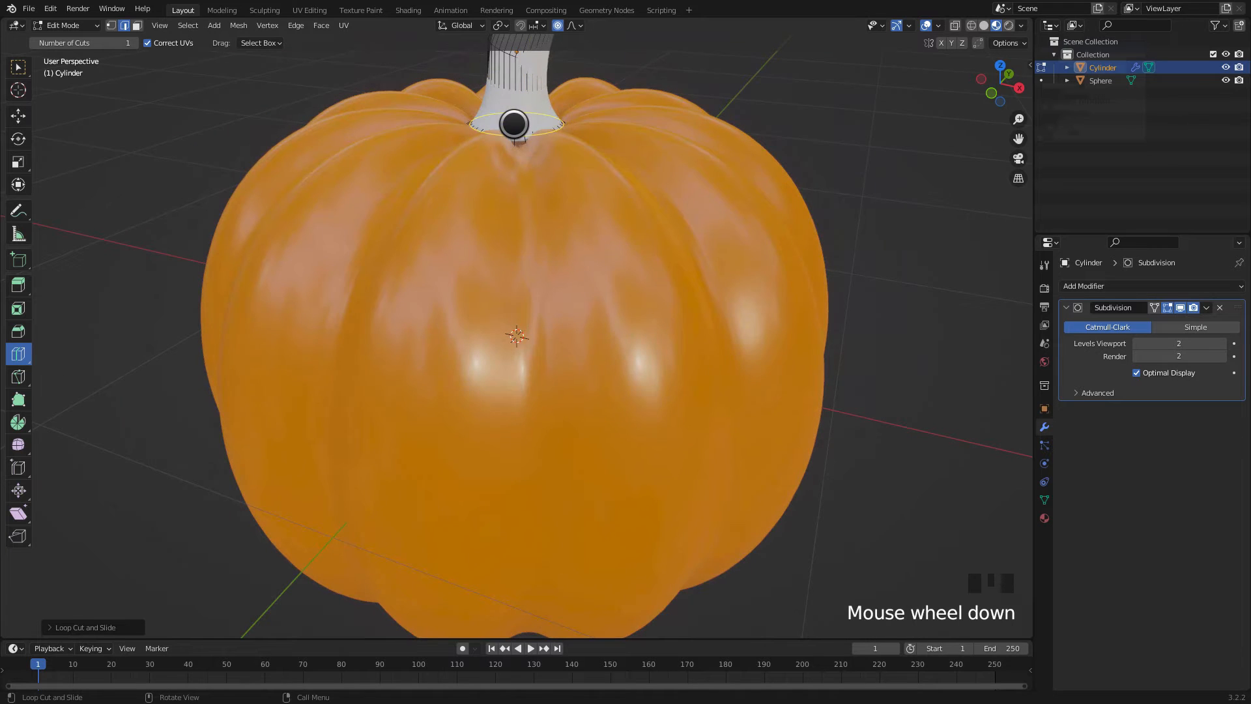
{"action": "left_click", "coordinate": [520, 130]}
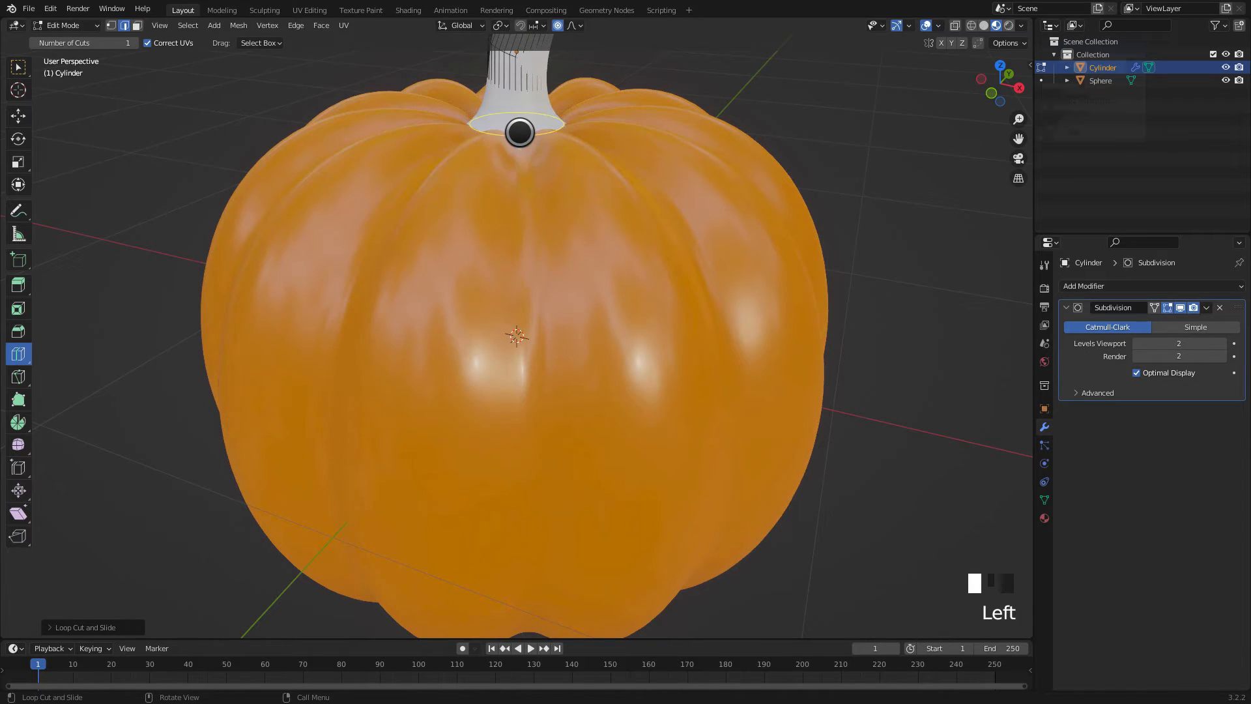
{"action": "mouse_move", "coordinate": [519, 133]}
{"action": "left_mouse_down"}
{"action": "mouse_move", "coordinate": [522, 159]}
{"action": "mouse_move", "coordinate": [534, 147]}
{"action": "left_mouse_up"}
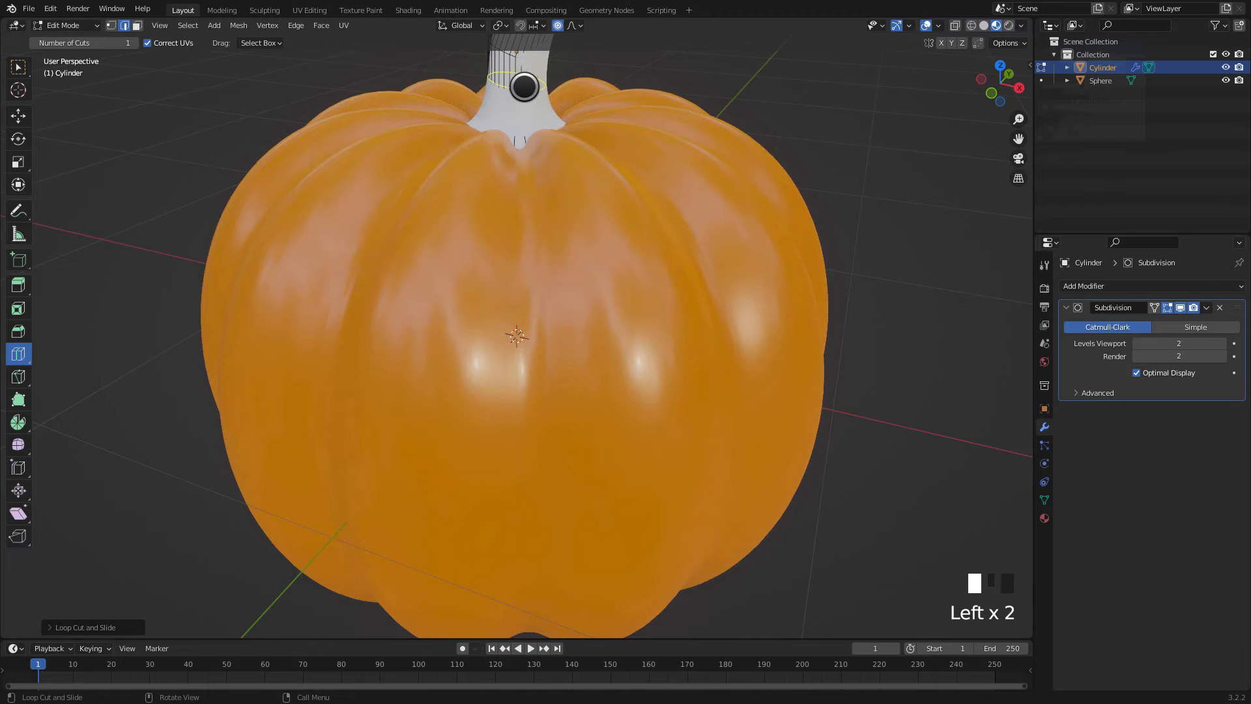
{"action": "left_click_drag", "start_coordinate": [521, 86], "coordinate": [526, 109]}
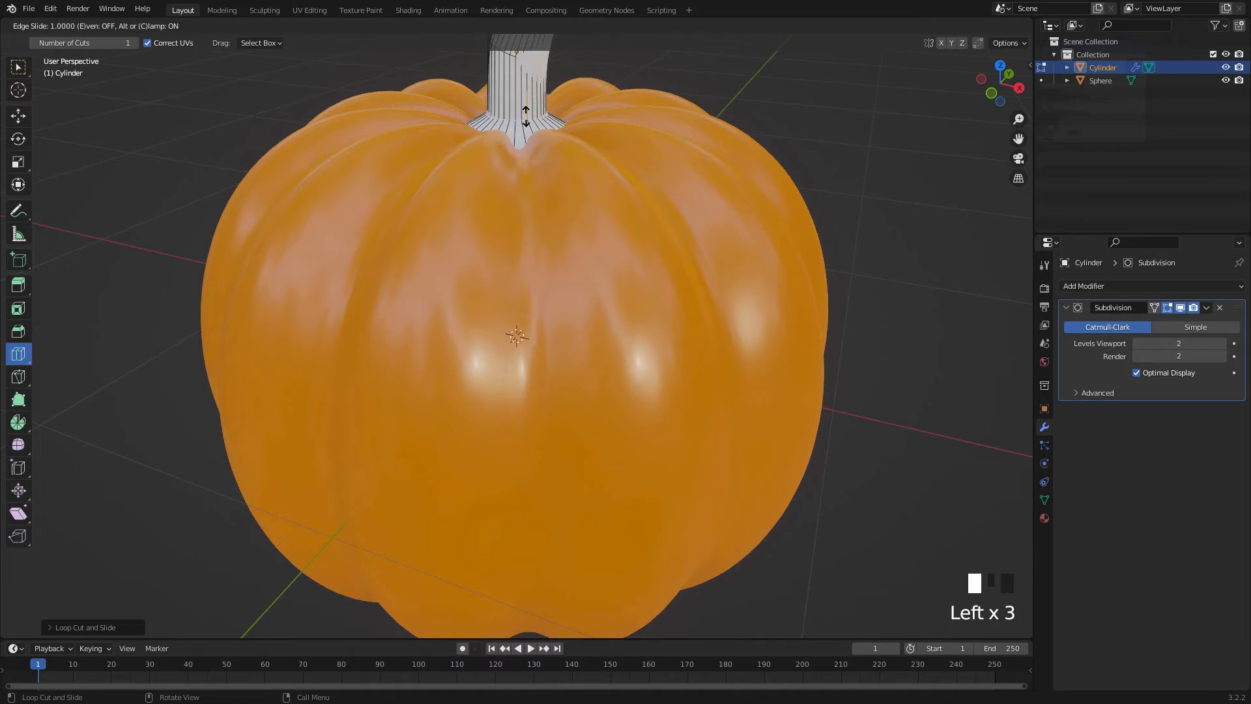
{"action": "left_click", "coordinate": [526, 116]}
{"action": "middle_click_drag", "start_coordinate": [536, 128], "coordinate": [523, 204]}
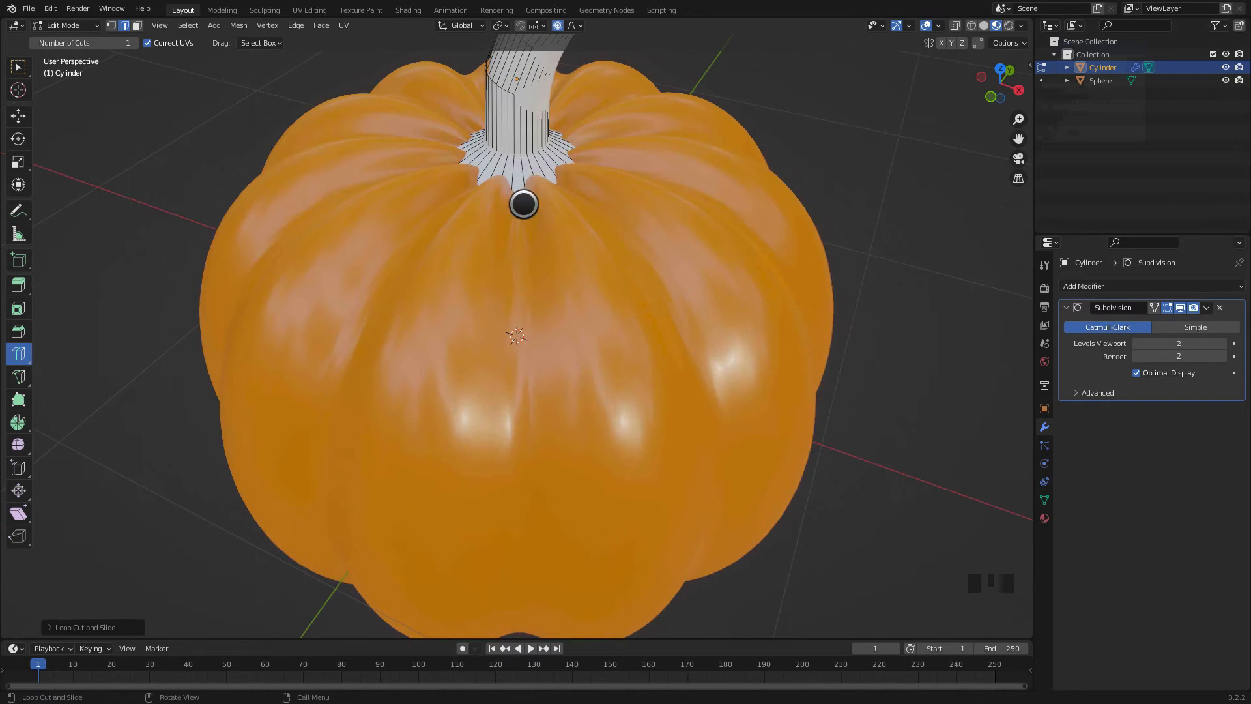
{"action": "scroll", "coordinate": [524, 203], "scroll_direction": "down", "scroll_amount": 2}
{"action": "scroll", "coordinate": [520, 196], "scroll_direction": "up", "scroll_amount": 1}
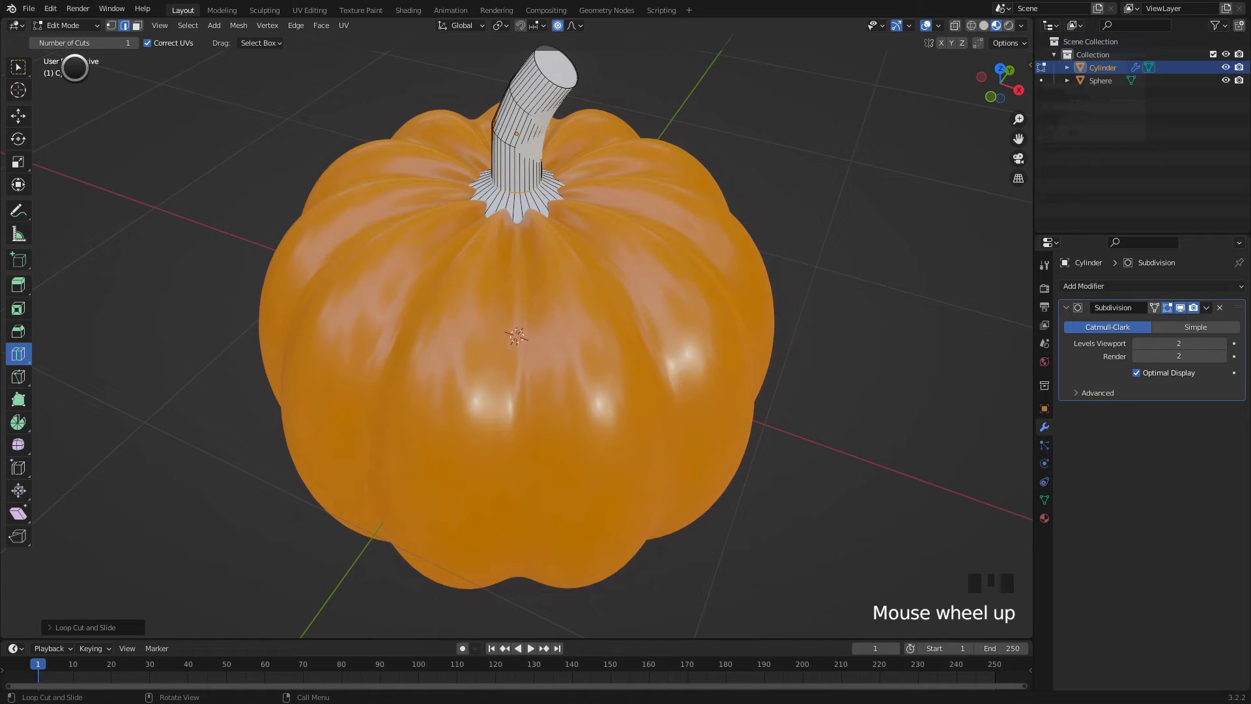
Step: Return to Object Mode, apply the stem's Subdivision modifier and shade the stem smooth
{"action": "key", "text": "Tab"}
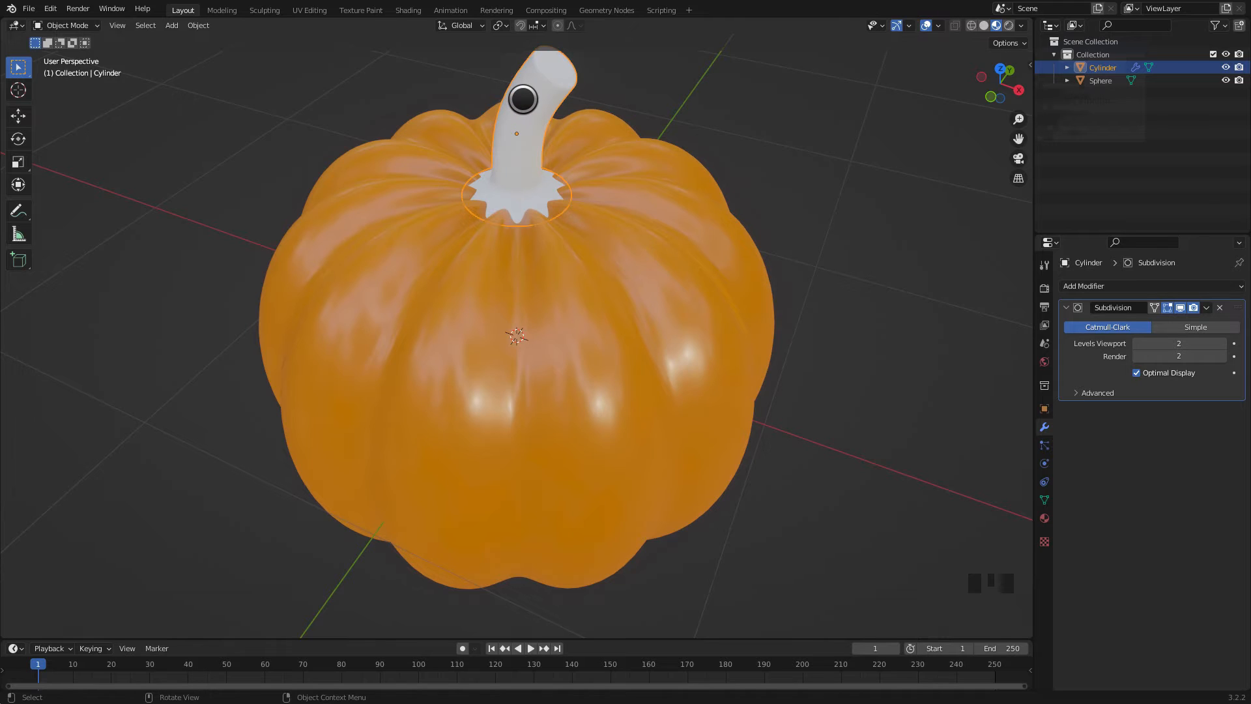
{"action": "left_click", "coordinate": [1206, 308]}
{"action": "left_click", "coordinate": [1186, 321]}
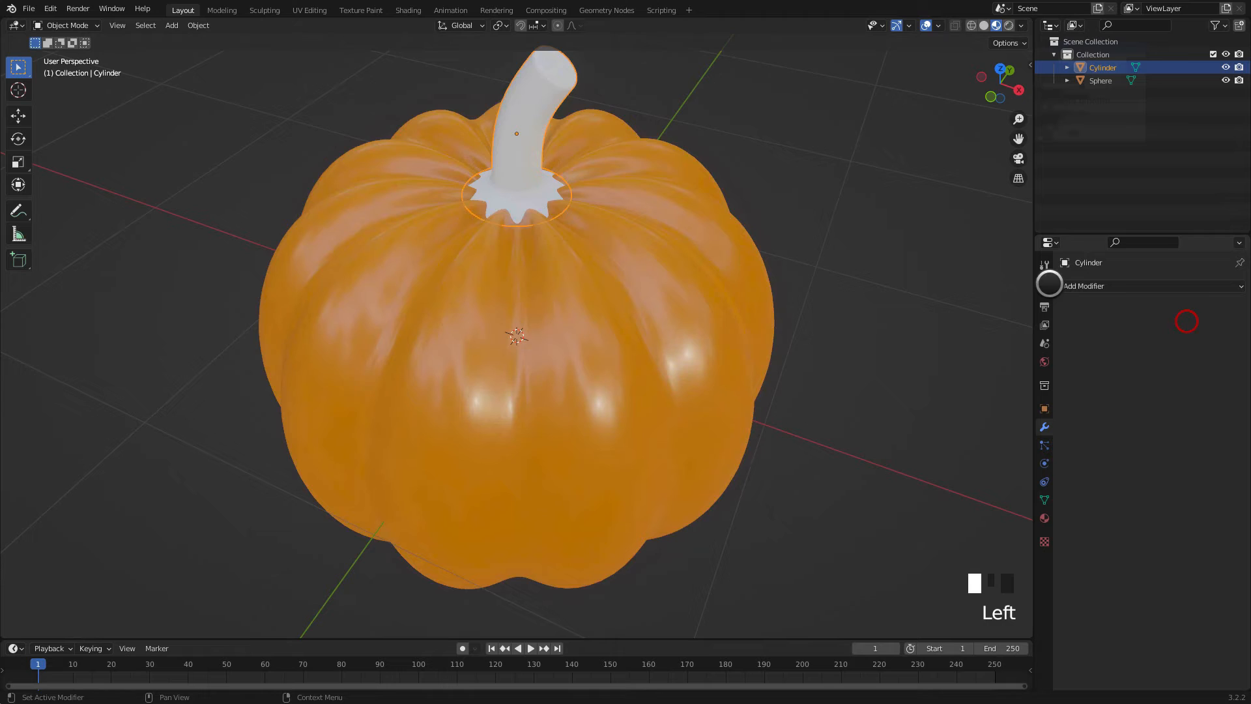
{"action": "left_click", "coordinate": [525, 95]}
{"action": "right_click", "coordinate": [526, 93]}
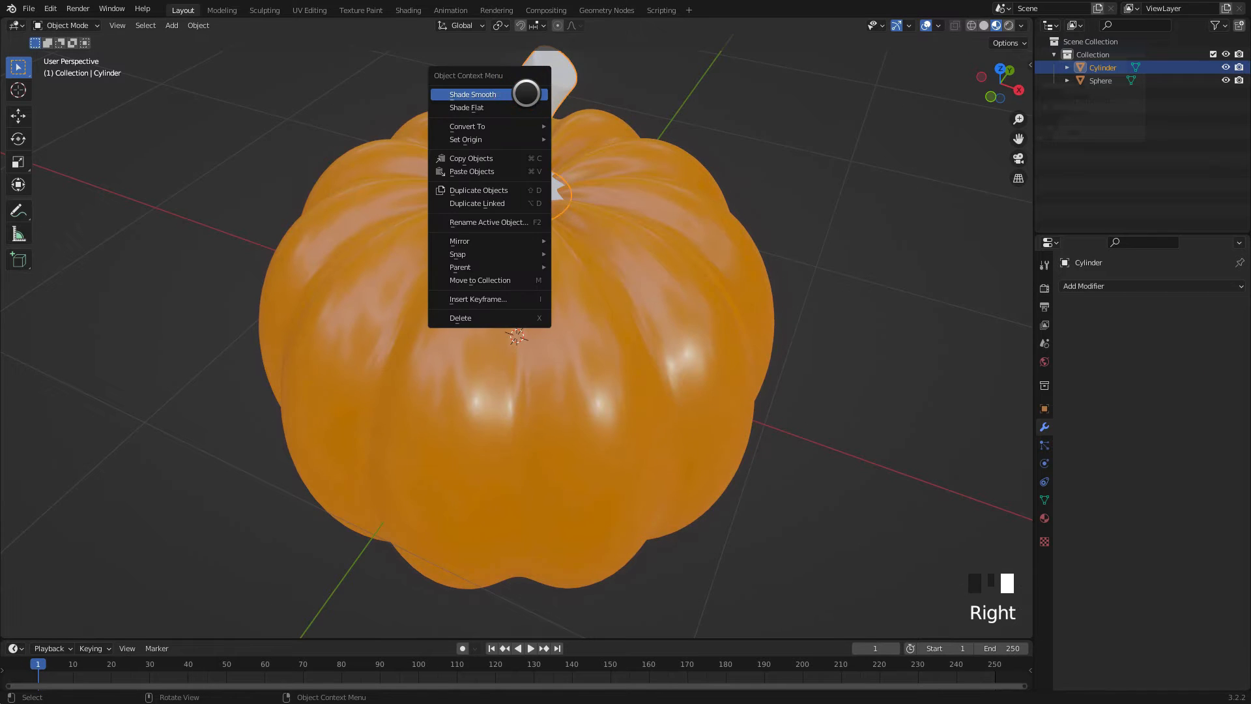
{"action": "left_click", "coordinate": [501, 94]}
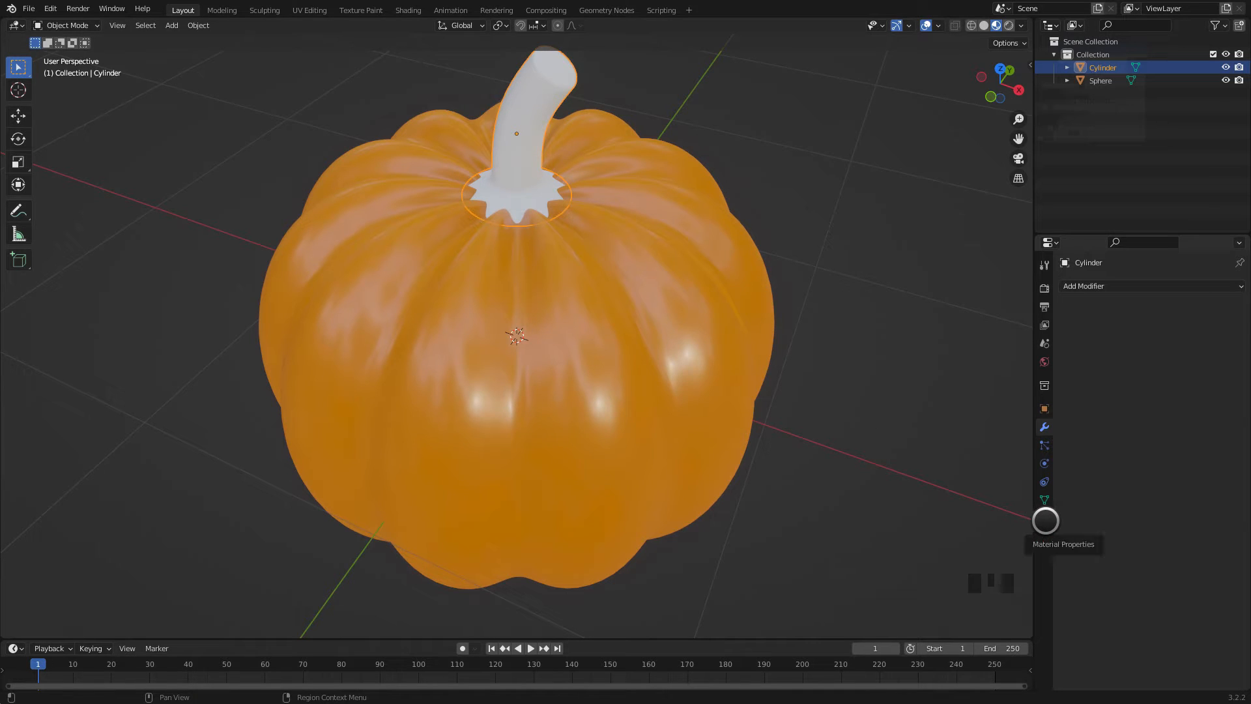
Step: Give the stem a new material with a bright green base color, about H 0.336, S 0.995, V 0.800
{"action": "left_click", "coordinate": [1043, 518]}
{"action": "left_click", "coordinate": [1089, 342]}
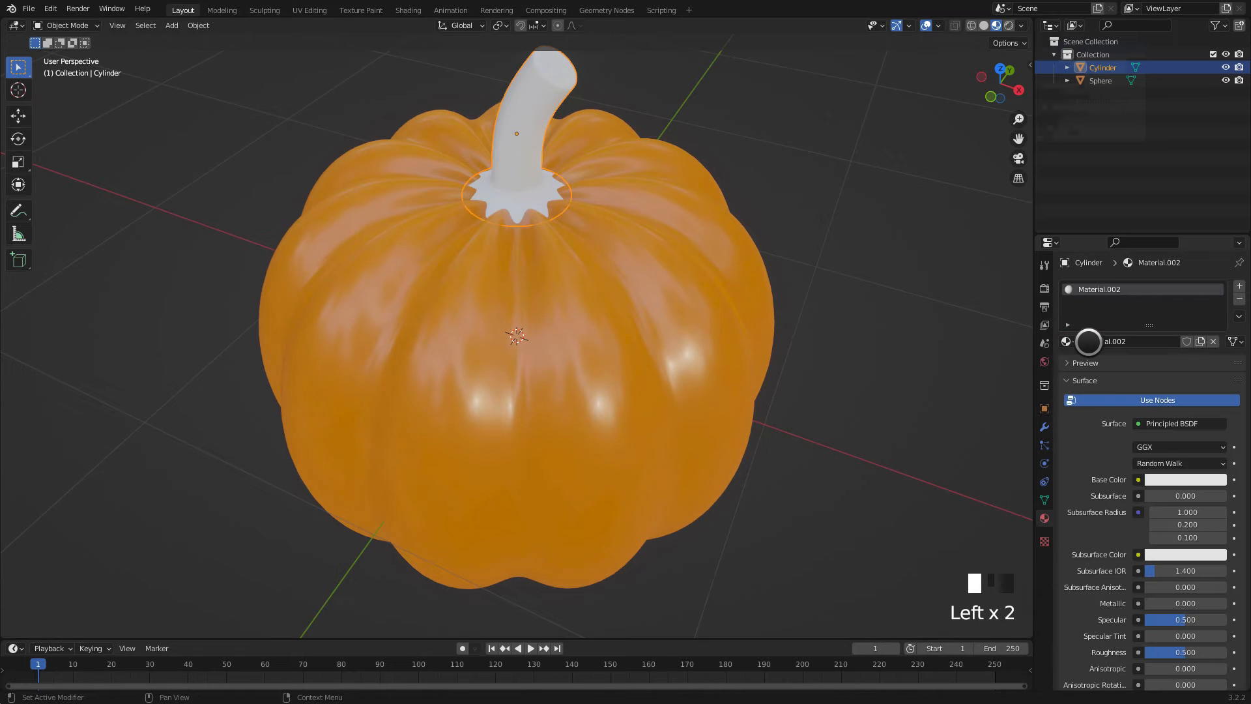
{"action": "left_click", "coordinate": [1161, 480]}
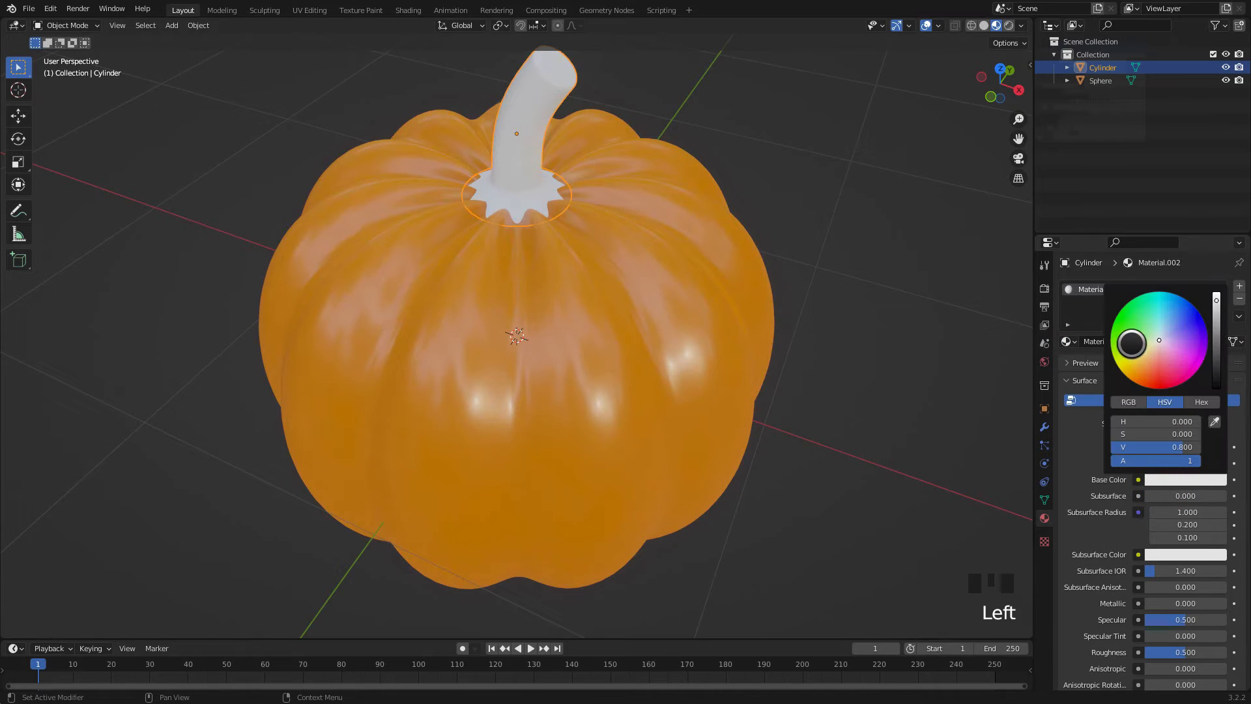
{"action": "left_click", "coordinate": [1123, 307]}
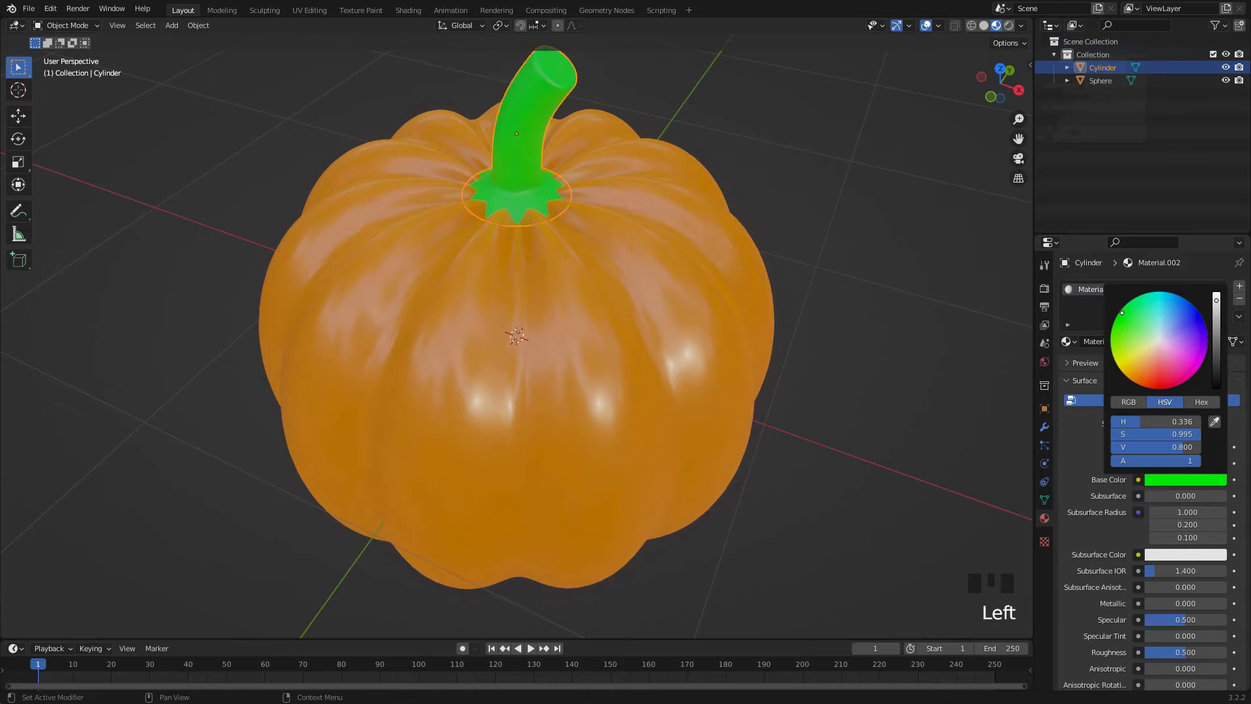
Step: Shift the stem material's base color to a slightly cooler green and set its roughness to 0.217
{"action": "mouse_move", "coordinate": [1121, 313]}
{"action": "left_mouse_down"}
{"action": "mouse_move", "coordinate": [1123, 346]}
{"action": "mouse_move", "coordinate": [1129, 301]}
{"action": "left_mouse_up"}
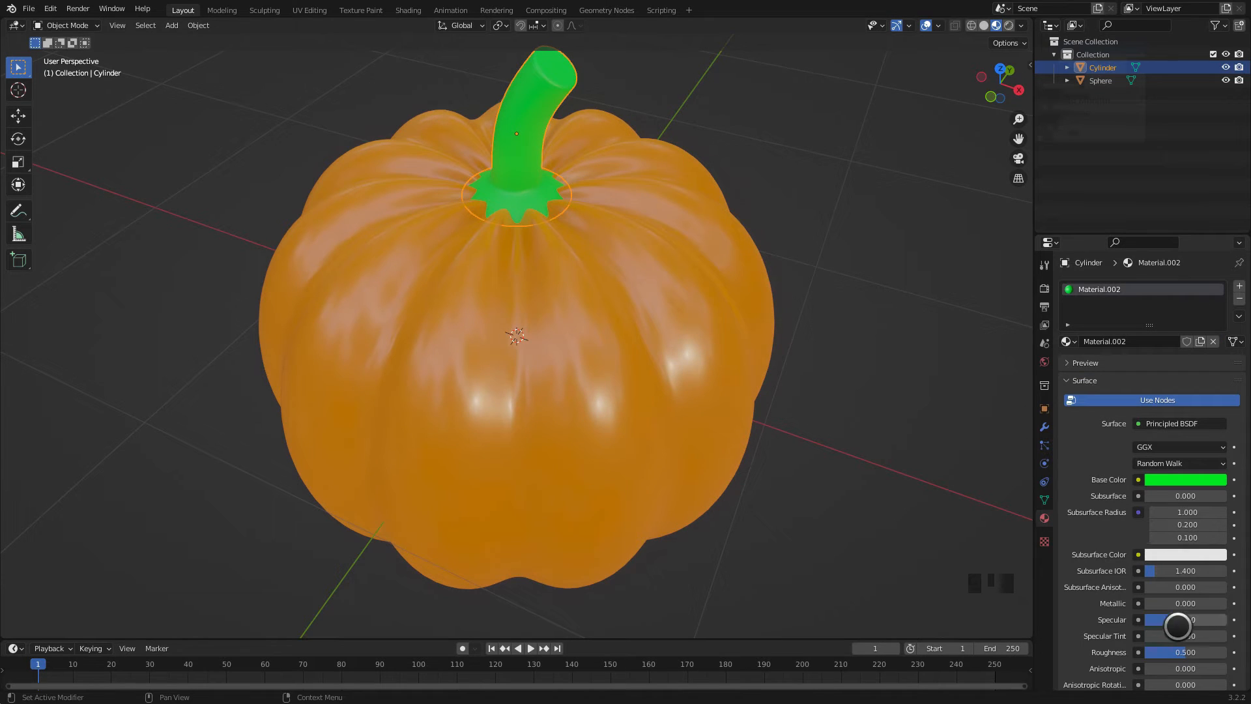
{"action": "left_click", "coordinate": [1160, 652]}
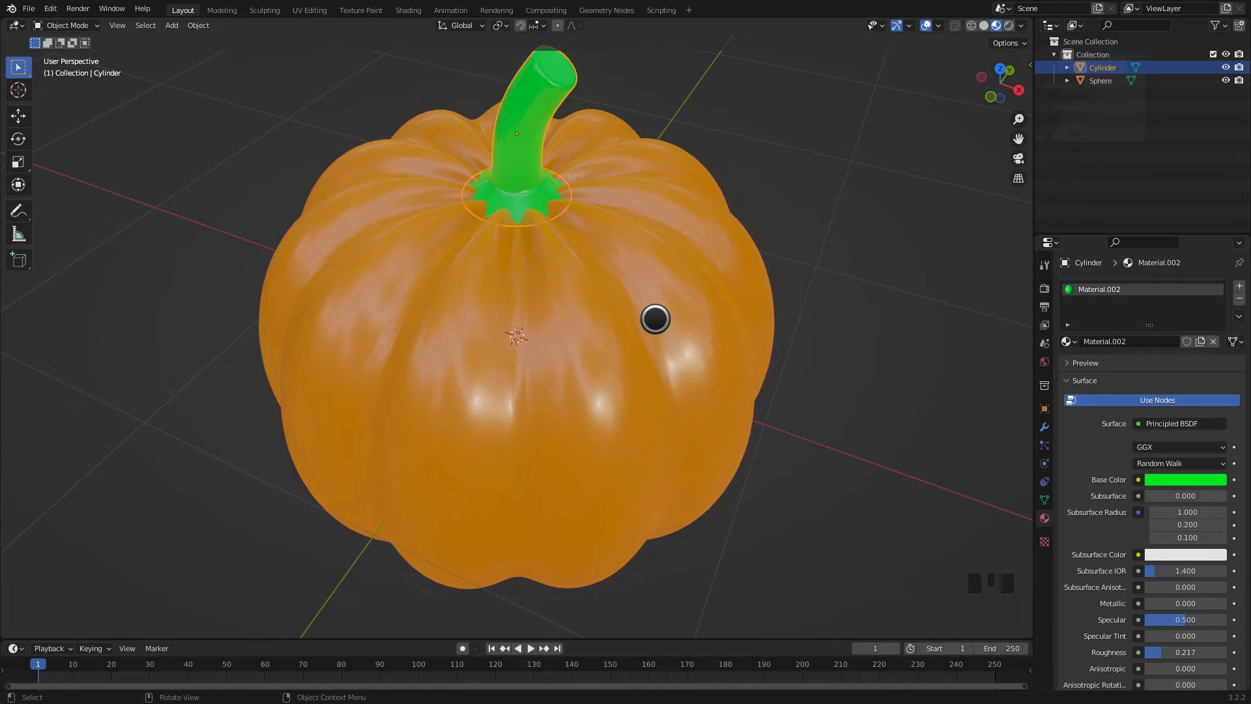
{"action": "left_click", "coordinate": [905, 201]}
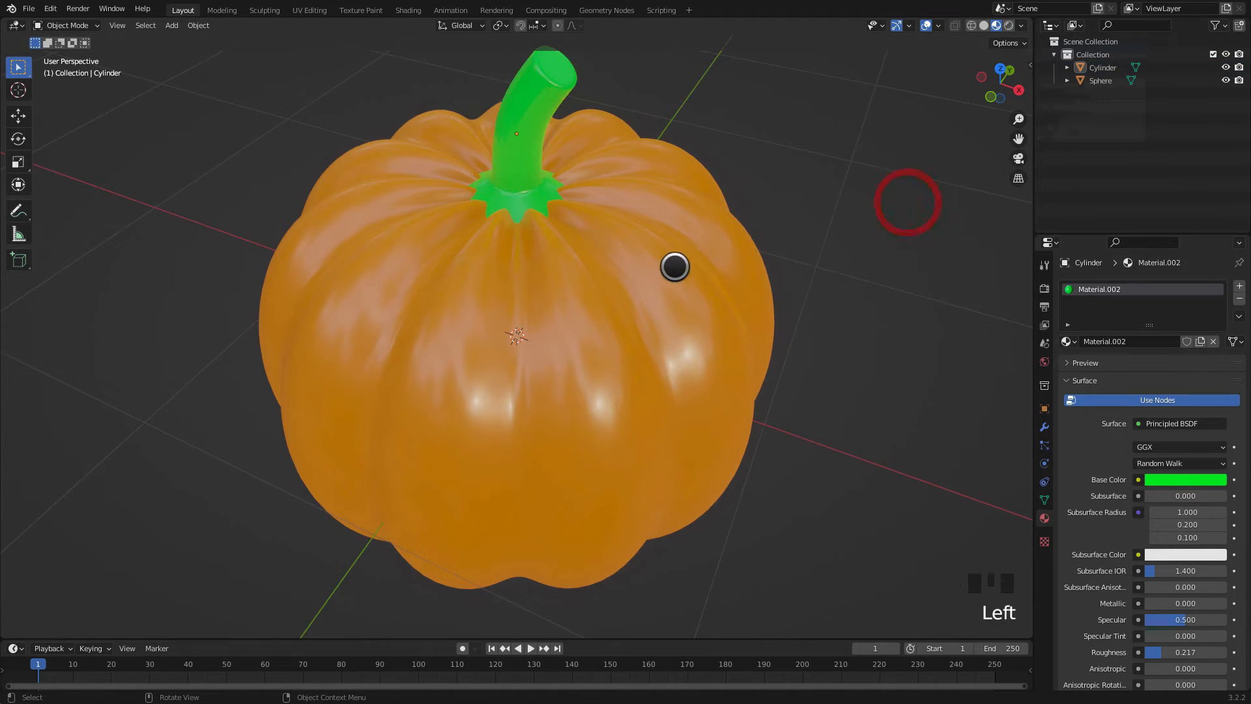
Step: Duplicate the pumpkin together with its stem and place the copy about 7 m away along negative X
{"action": "scroll", "coordinate": [673, 272], "scroll_direction": "down", "scroll_amount": 3}
{"action": "middle_click_drag", "start_coordinate": [673, 271], "coordinate": [655, 243]}
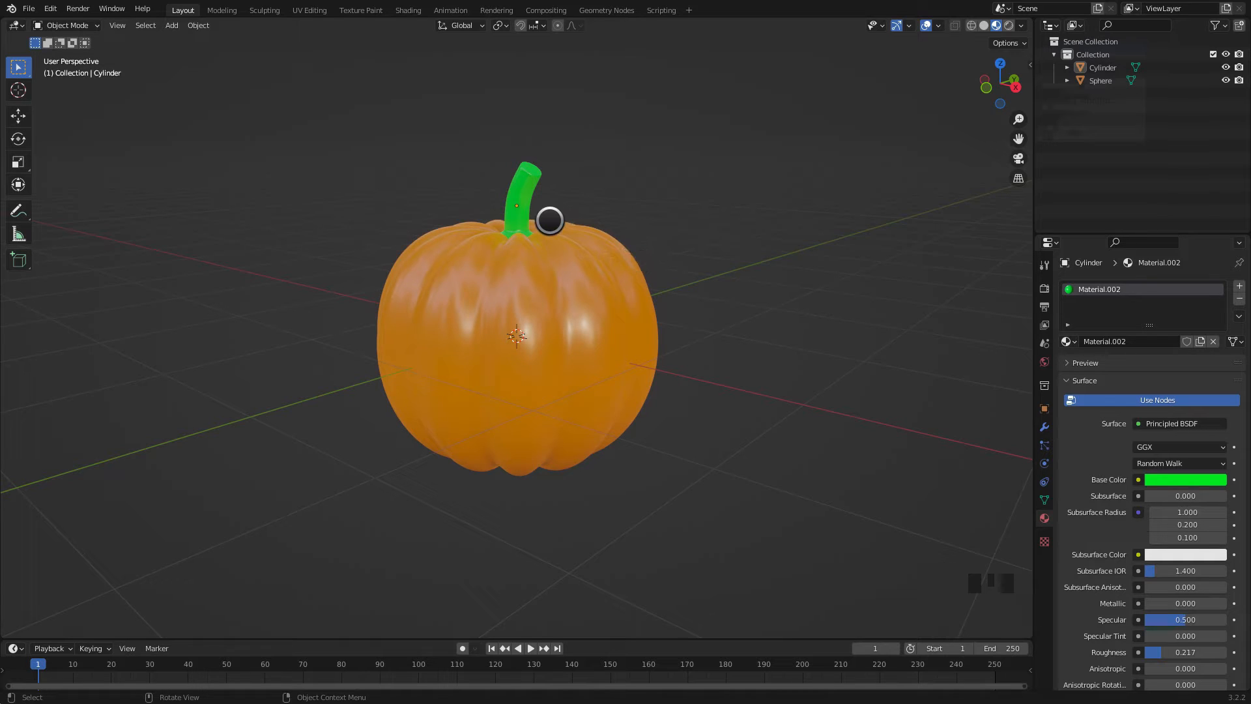
{"action": "left_click", "coordinate": [664, 308]}
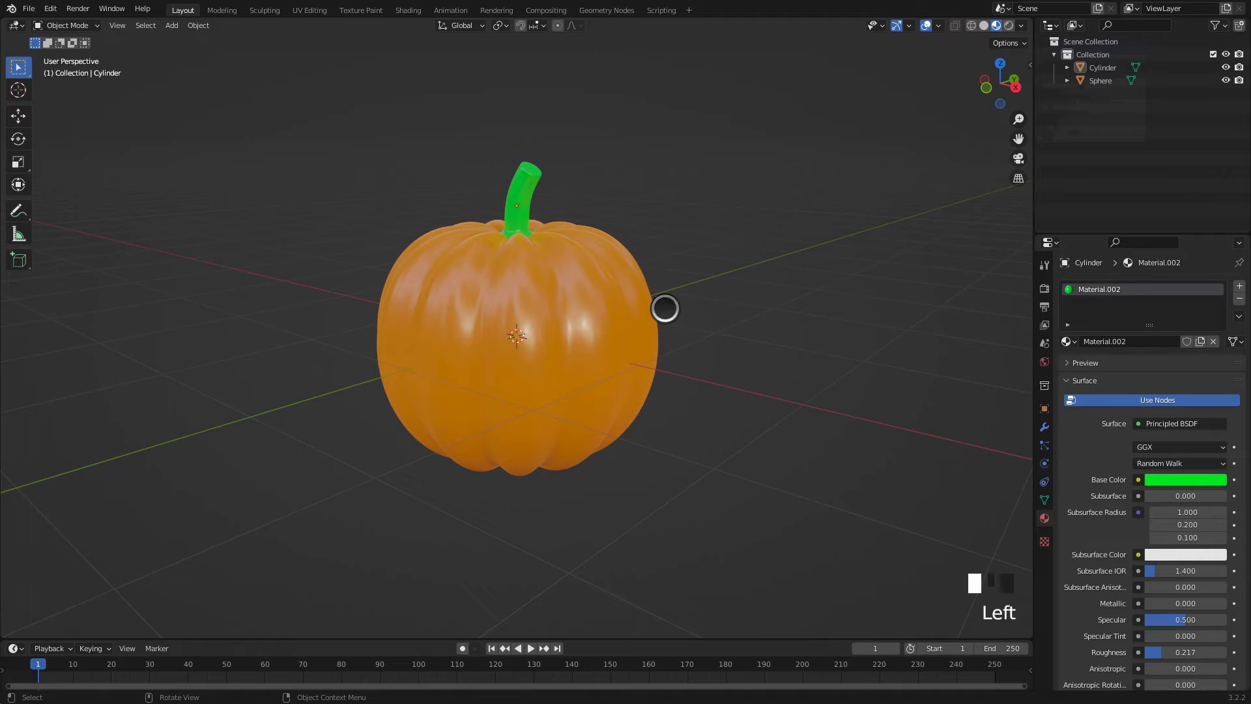
{"action": "left_click_drag", "start_coordinate": [686, 360], "coordinate": [390, 132]}
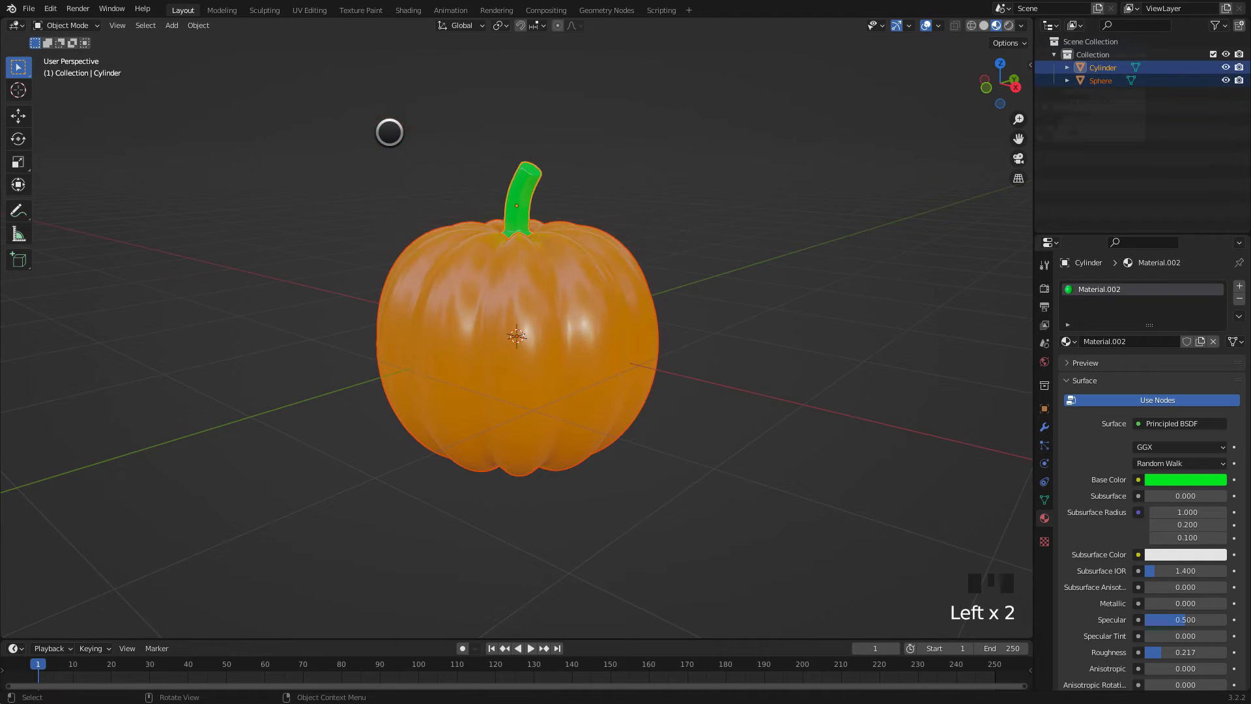
{"action": "middle_click_drag", "start_coordinate": [691, 193], "coordinate": [637, 214]}
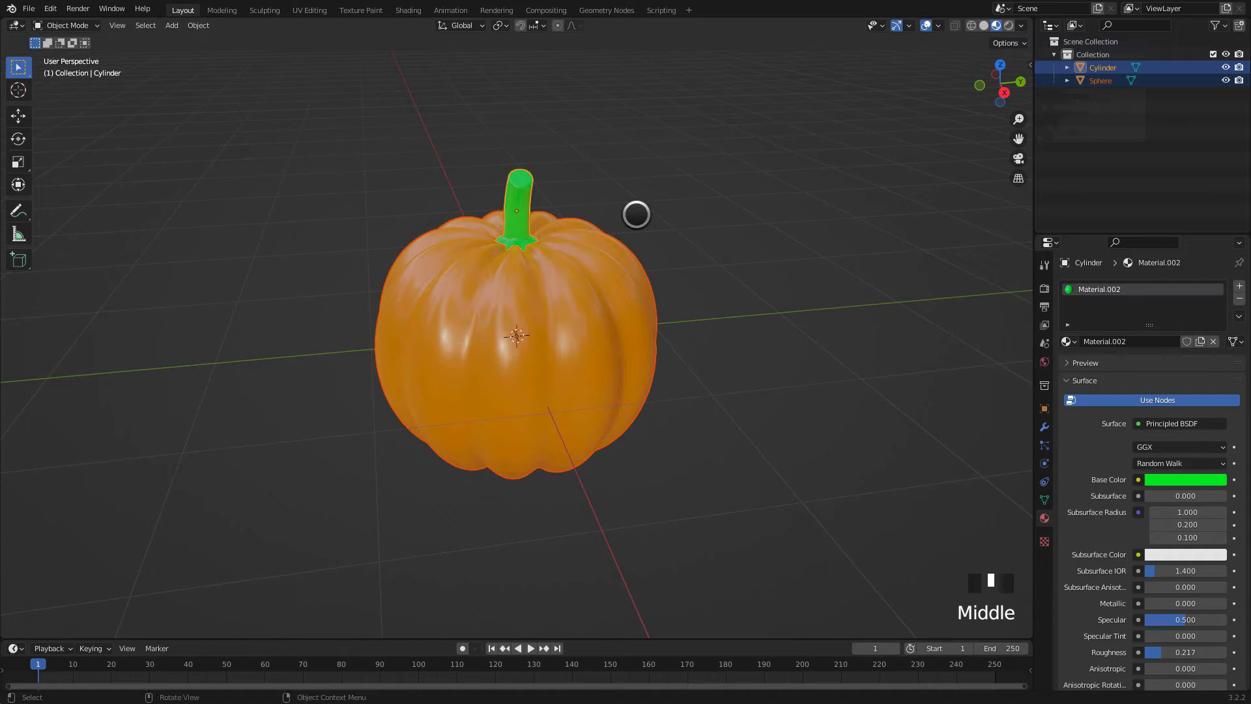
{"action": "key", "text": "shift+d"}
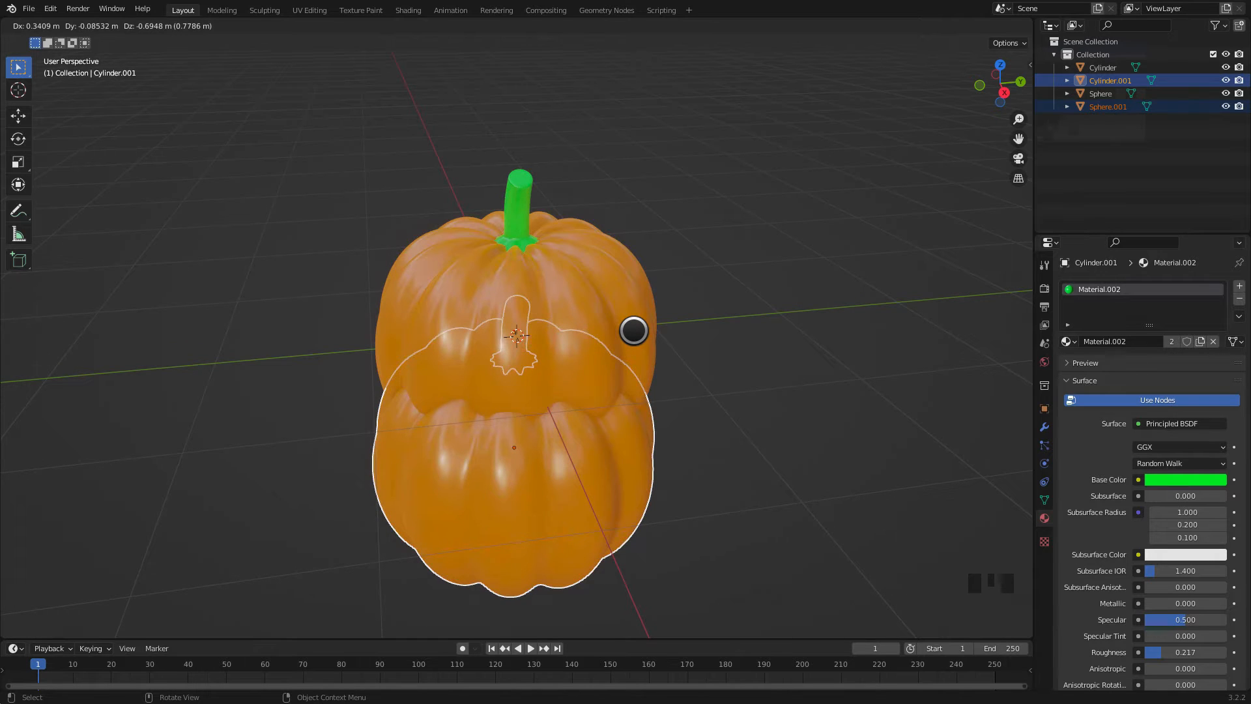
{"action": "key", "text": "x"}
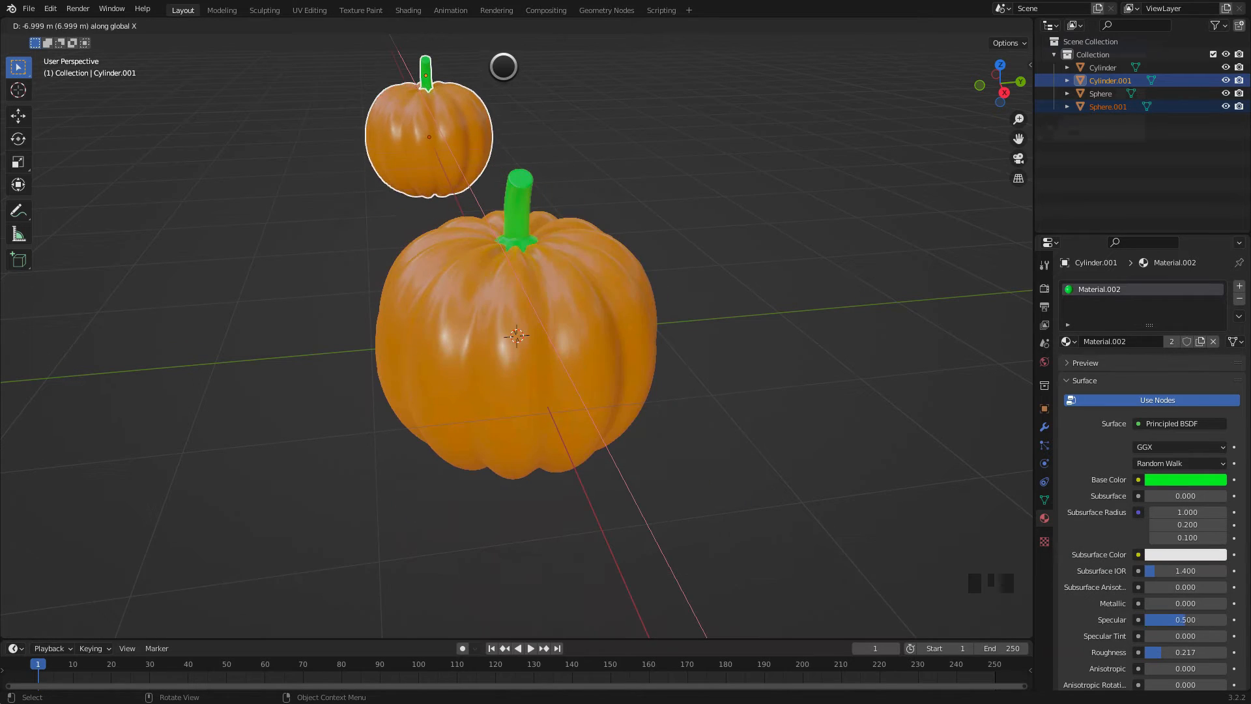
{"action": "left_click", "coordinate": [502, 65]}
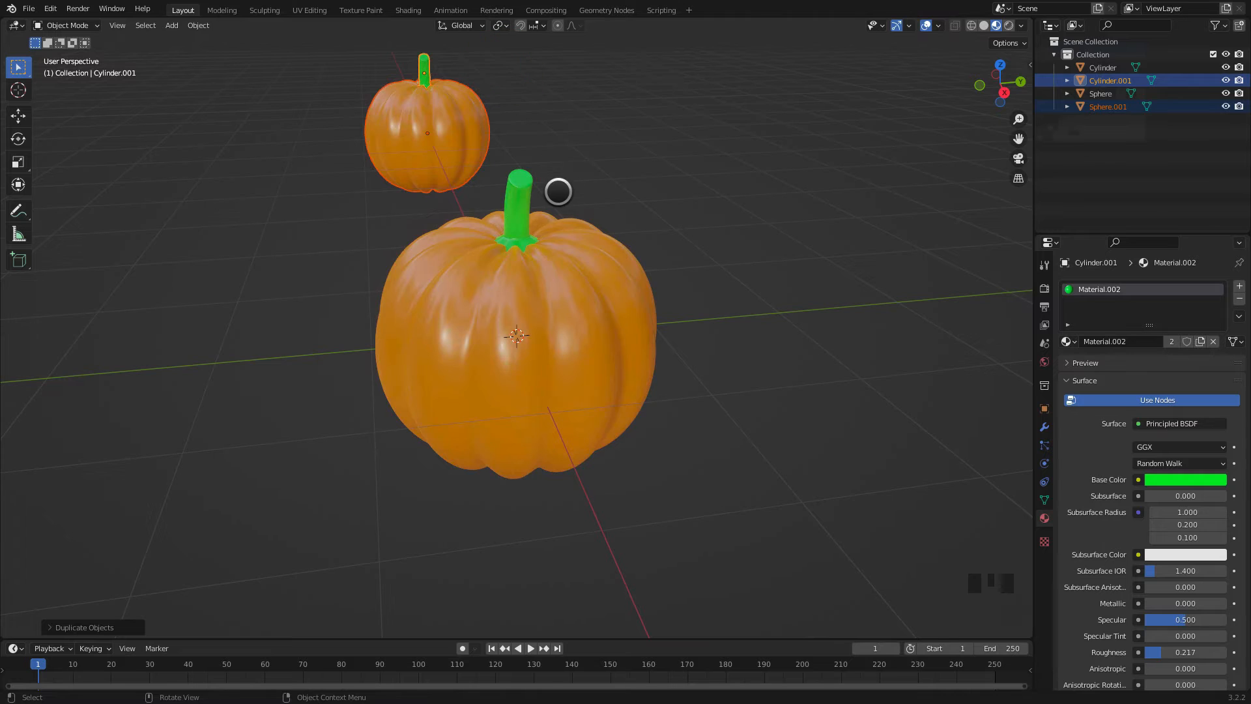
Step: Move the original pumpkin and its stem about 3 m along negative X, toward the duplicate, to clear the origin
{"action": "middle_click_drag", "start_coordinate": [652, 193], "coordinate": [542, 246]}
{"action": "scroll", "coordinate": [665, 189], "scroll_direction": "down", "scroll_amount": 3}
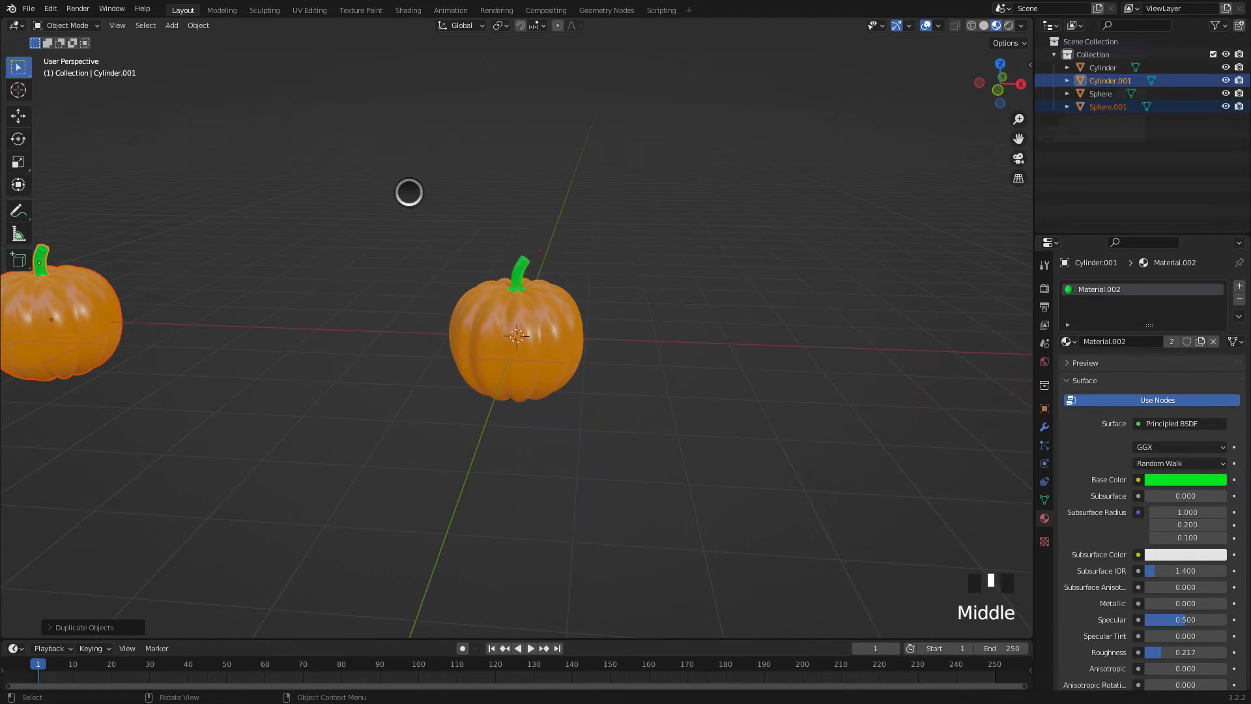
{"action": "left_click_drag", "start_coordinate": [410, 193], "coordinate": [605, 435]}
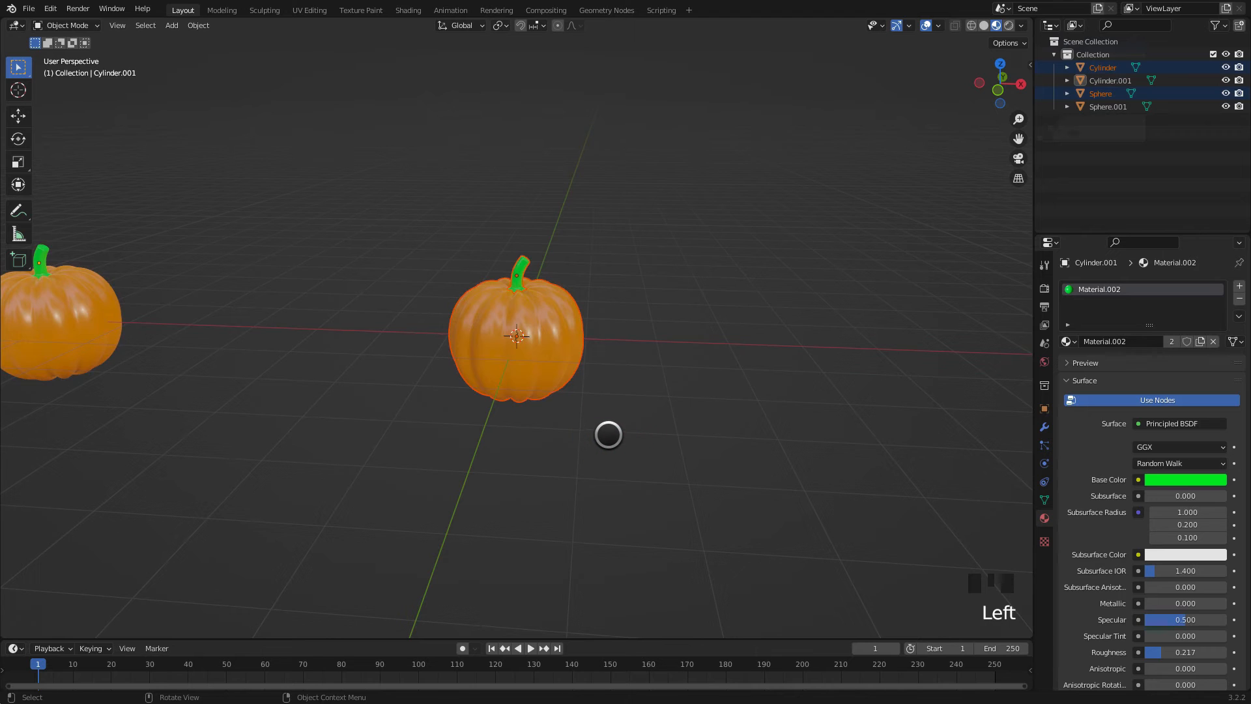
{"action": "key", "text": "g"}
{"action": "key", "text": "x"}
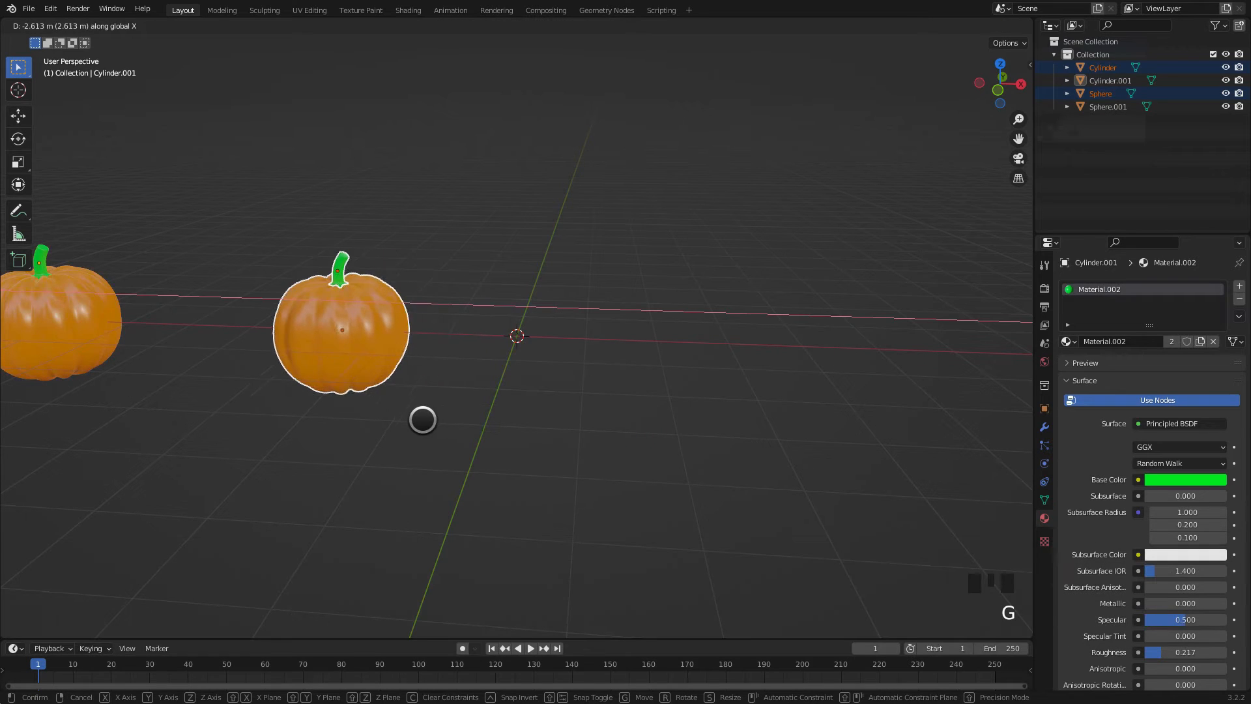
{"action": "left_click", "coordinate": [400, 412]}
{"action": "scroll", "coordinate": [659, 325], "scroll_direction": "down", "scroll_amount": 1}
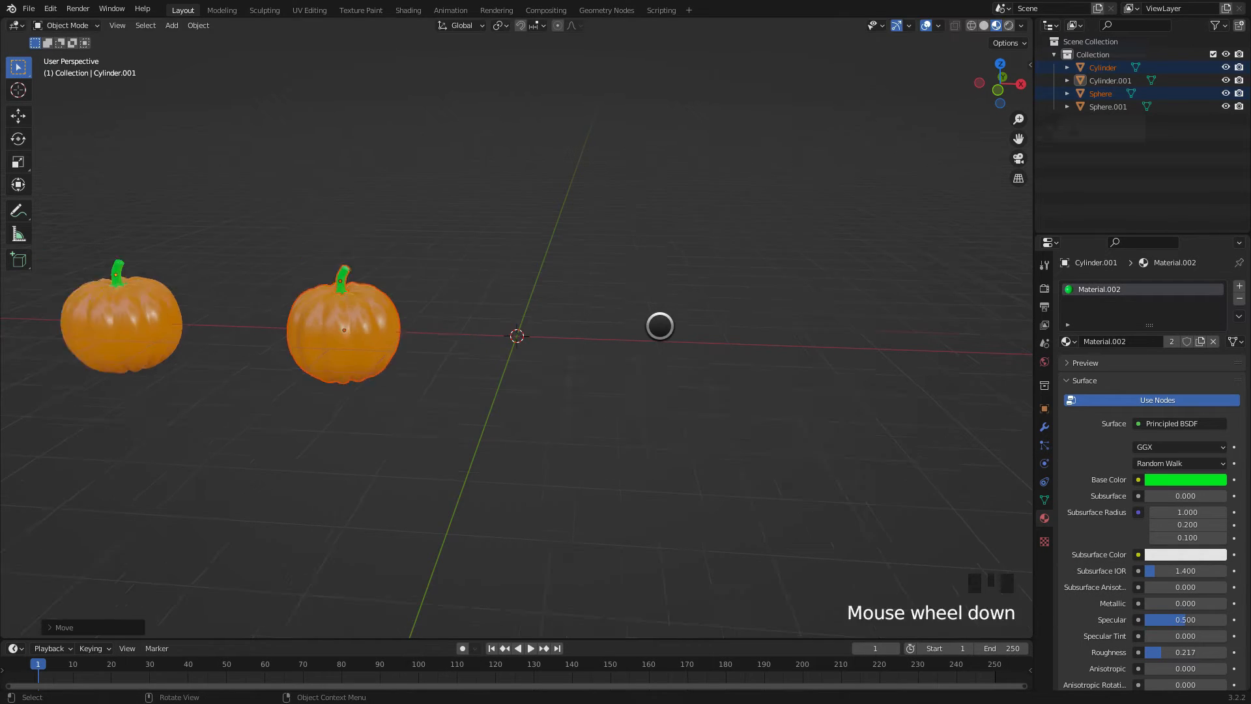
{"action": "scroll", "coordinate": [659, 326], "scroll_direction": "down", "scroll_amount": 1}
Step: Switch to the front view, deselect everything and import 939445541637642638.svg from the Downloads folder as Scalable Vector Graphics
{"action": "key", "text": "KP_3"}
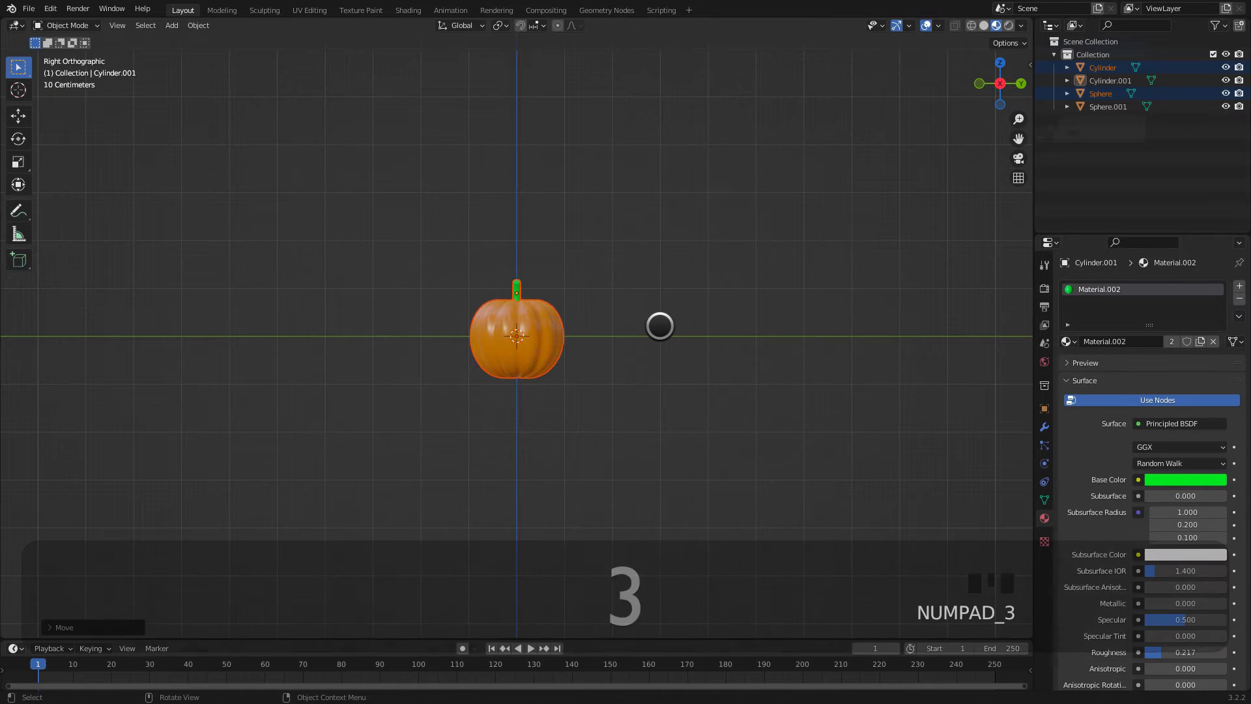
{"action": "key", "text": "KP_1"}
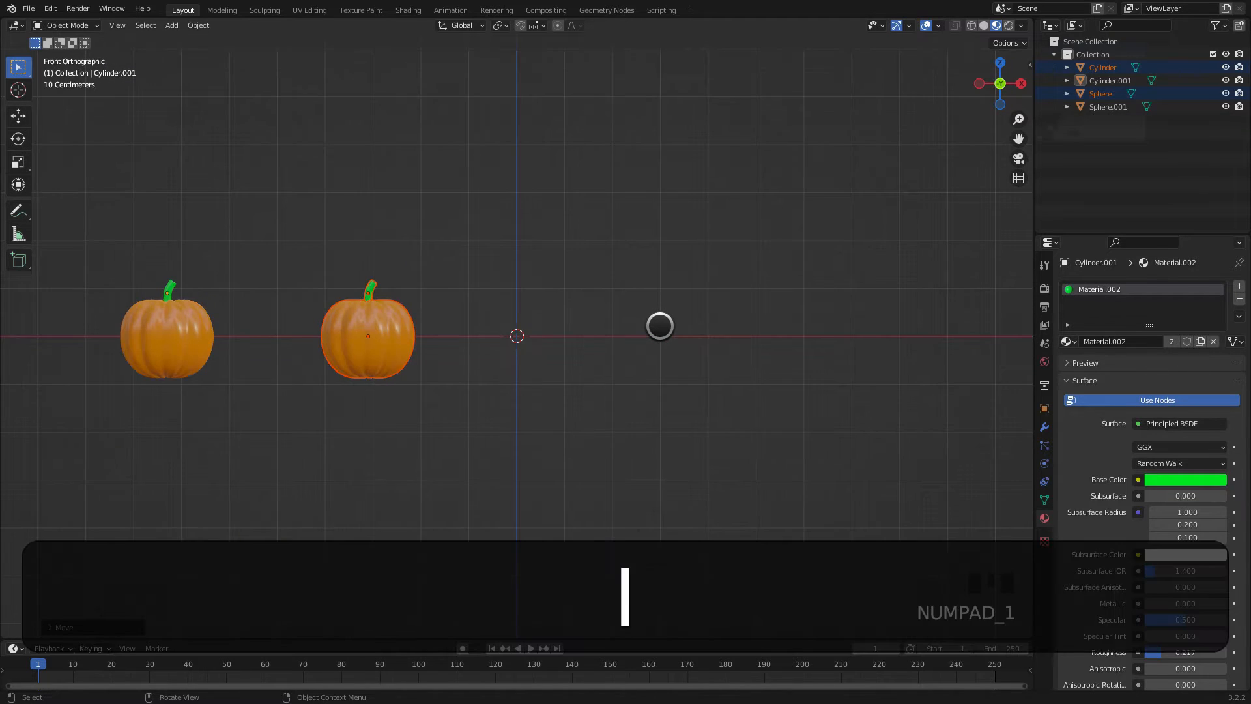
{"action": "left_click", "coordinate": [474, 304]}
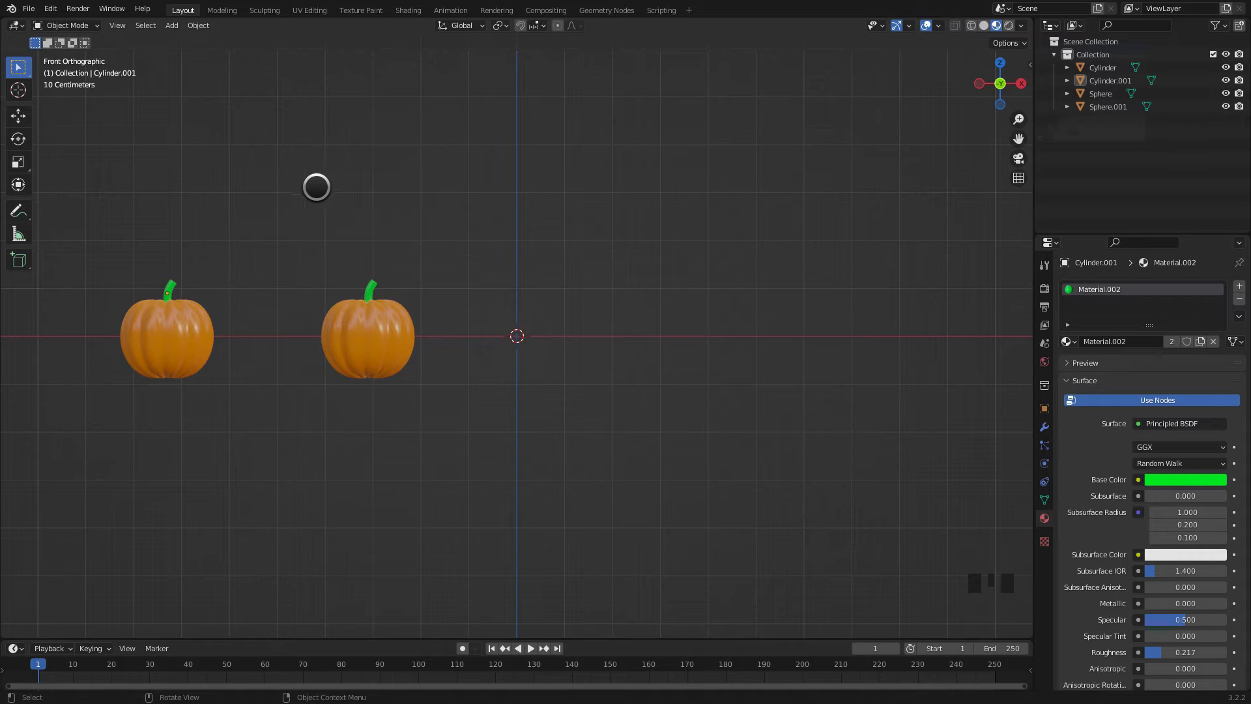
{"action": "left_click", "coordinate": [31, 10]}
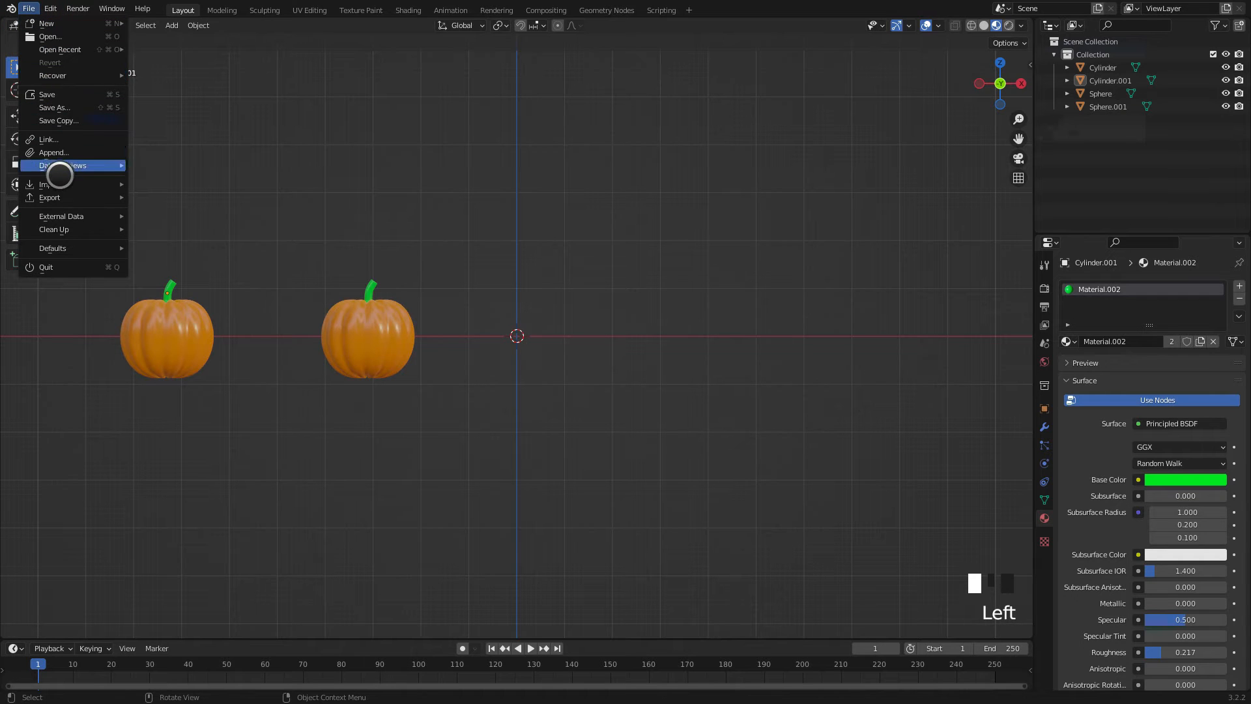
{"action": "mouse_move", "coordinate": [61, 181]}
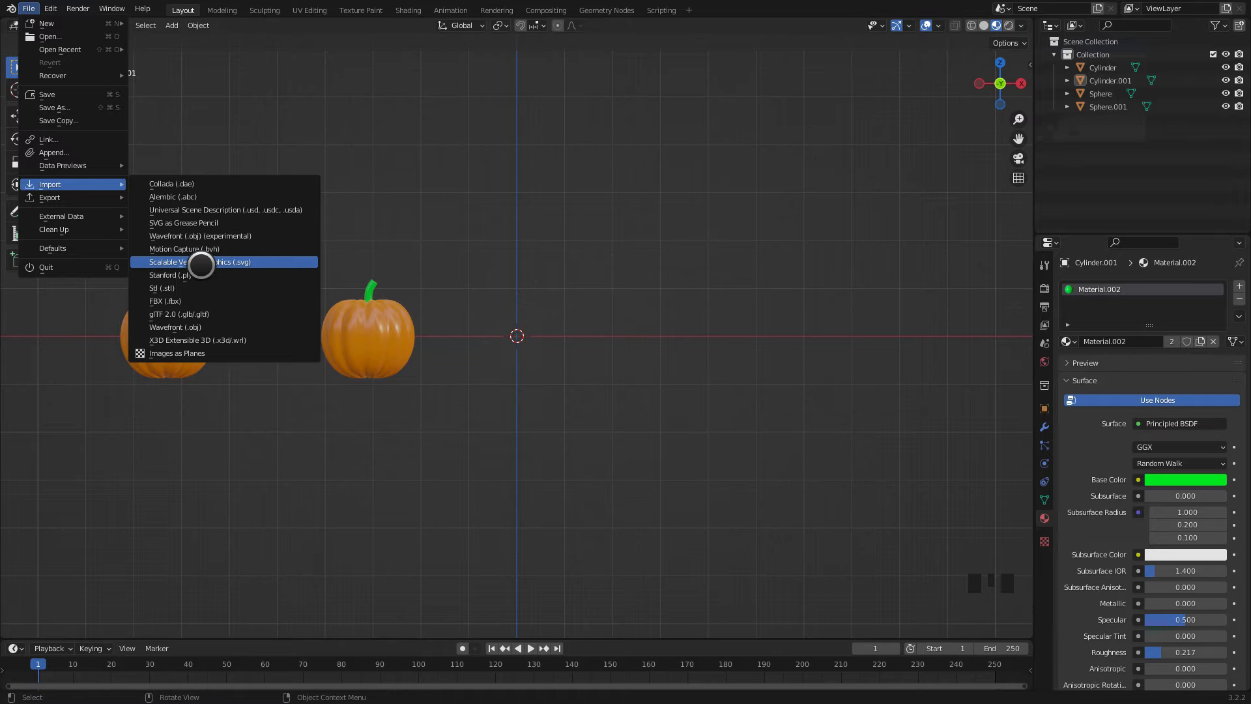
{"action": "left_click", "coordinate": [200, 263]}
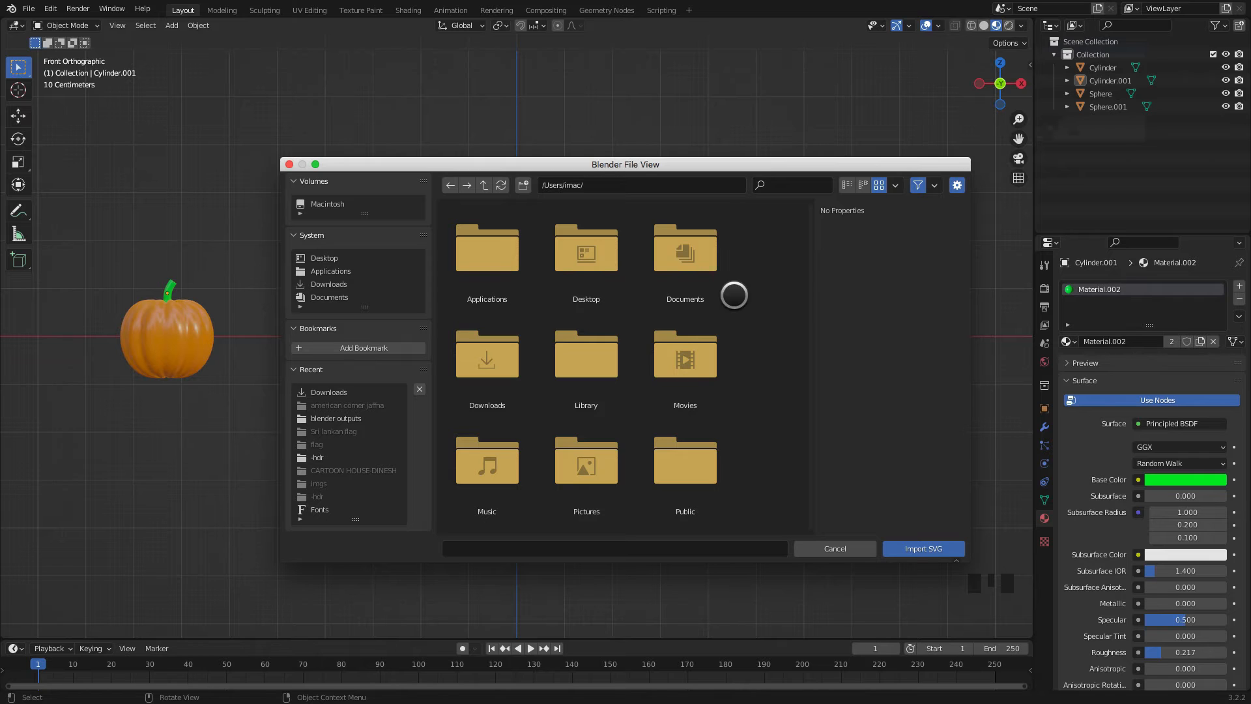
{"action": "left_click", "coordinate": [329, 284]}
{"action": "scroll", "coordinate": [554, 295], "scroll_direction": "down", "scroll_amount": 6}
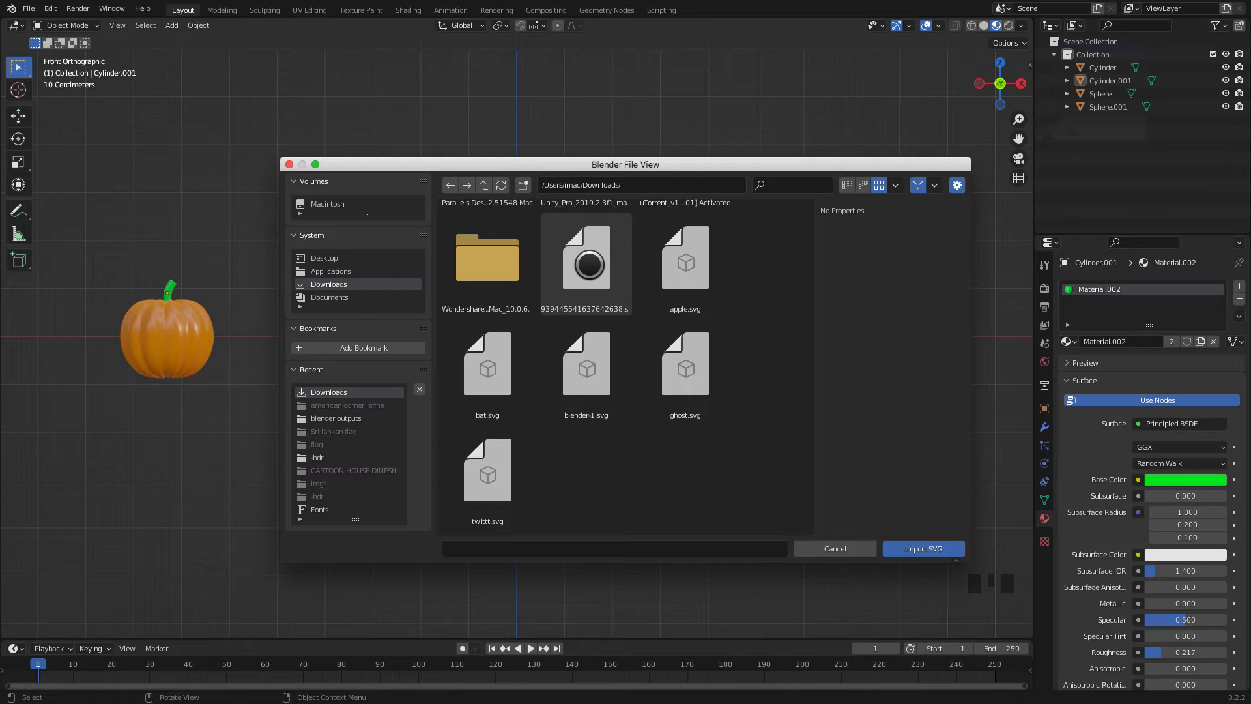
{"action": "left_click", "coordinate": [587, 265]}
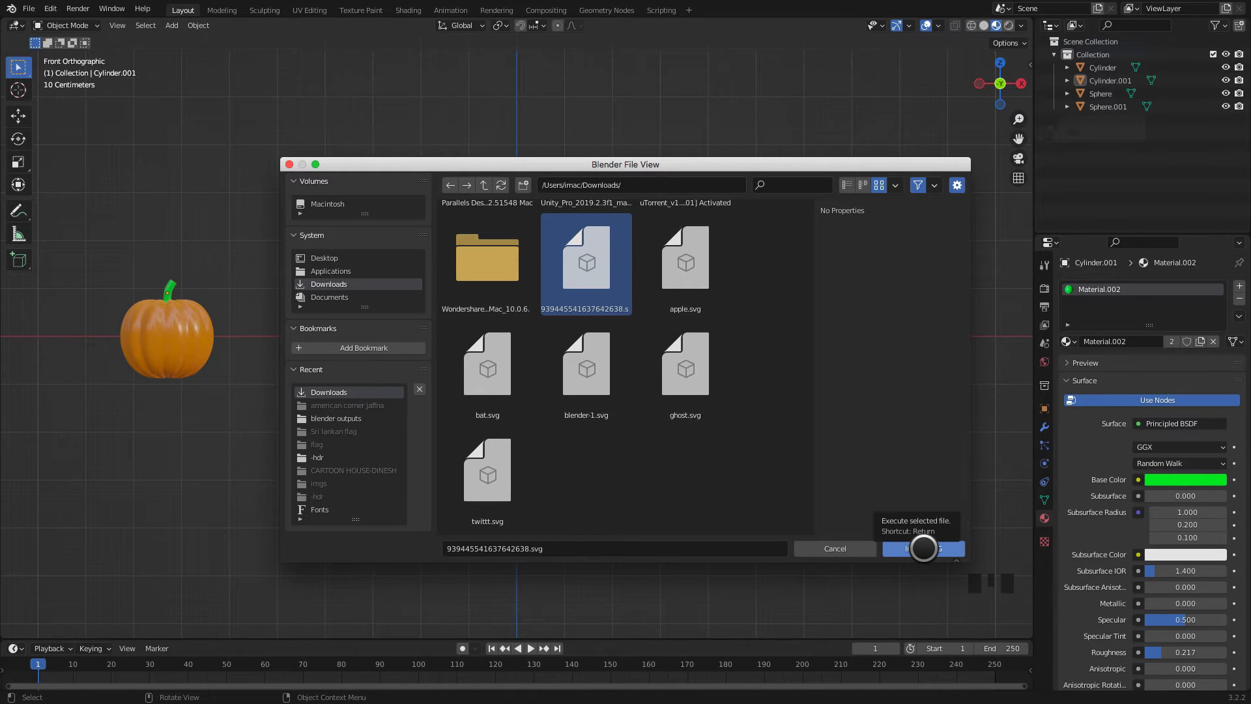
{"action": "left_click", "coordinate": [923, 548]}
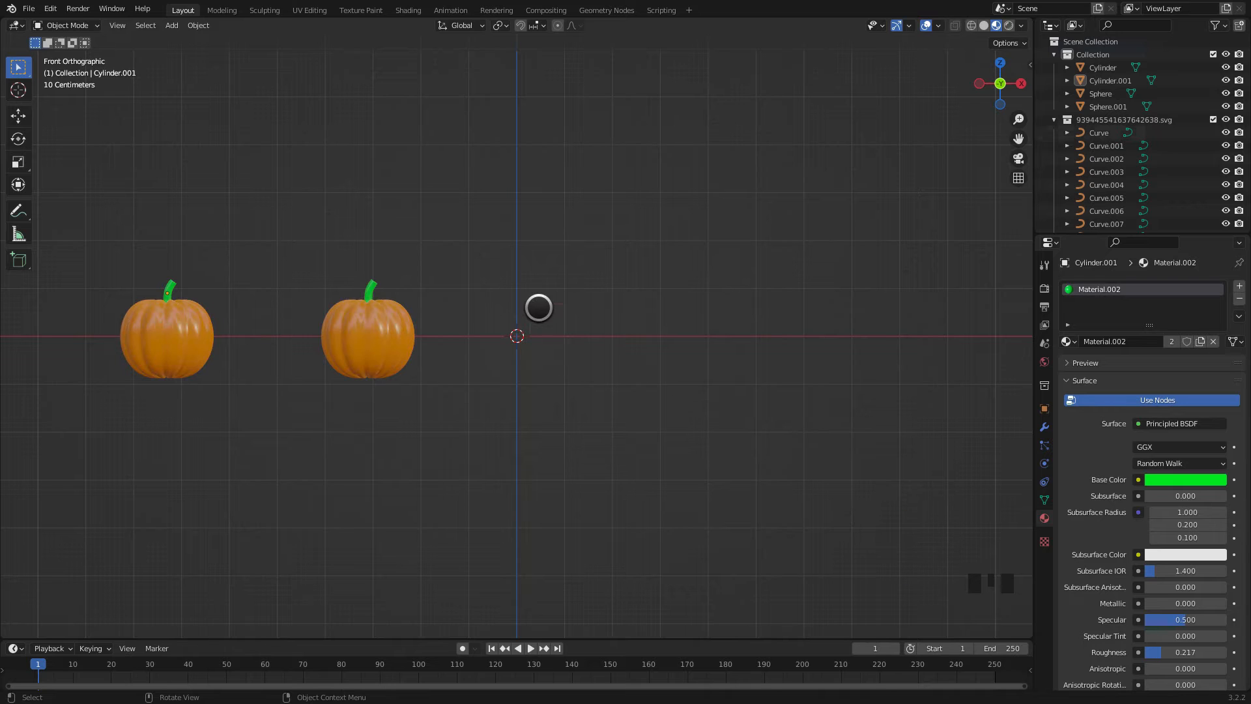
Step: Examine the imported SVG at the origin from above and identify which part of the drawing each curve represents
{"action": "middle_click_drag", "start_coordinate": [514, 335], "coordinate": [525, 482]}
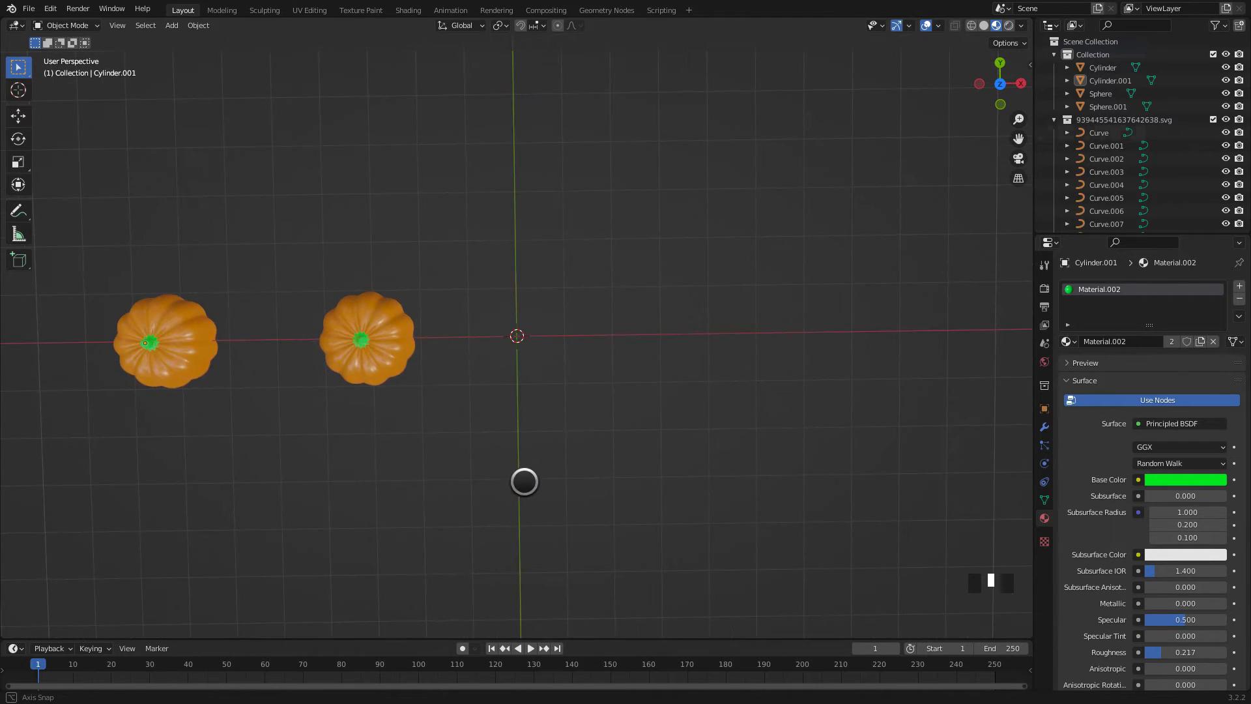
{"action": "scroll", "coordinate": [514, 338], "scroll_direction": "up", "scroll_amount": 13}
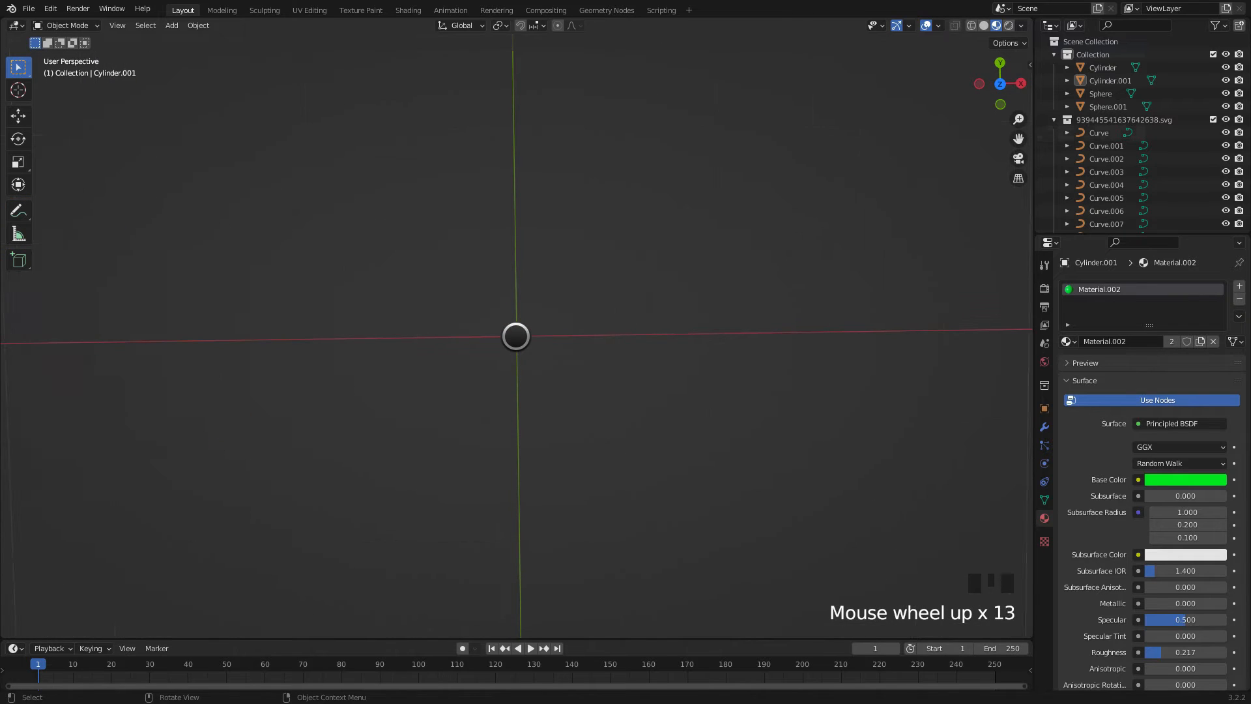
{"action": "scroll", "coordinate": [515, 336], "scroll_direction": "up", "scroll_amount": 4}
{"action": "scroll", "coordinate": [551, 297], "scroll_direction": "up", "scroll_amount": 4}
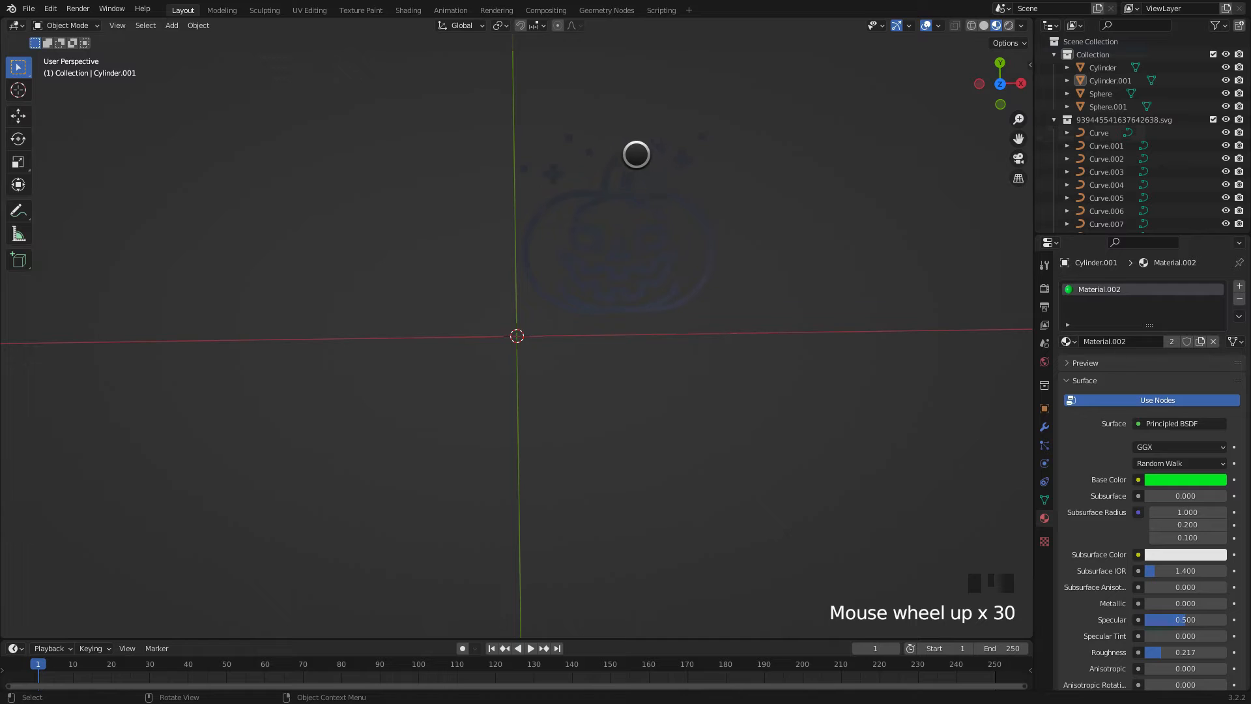
{"action": "left_click", "coordinate": [636, 157]}
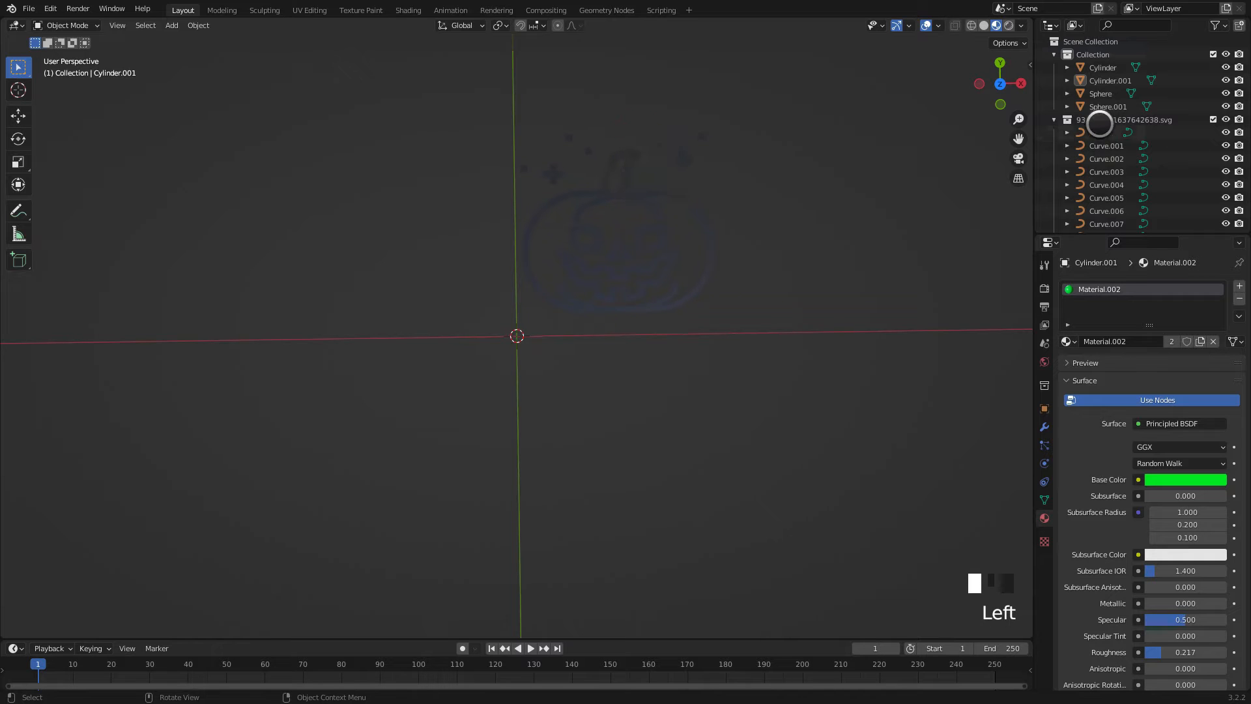
{"action": "left_click", "coordinate": [1105, 132]}
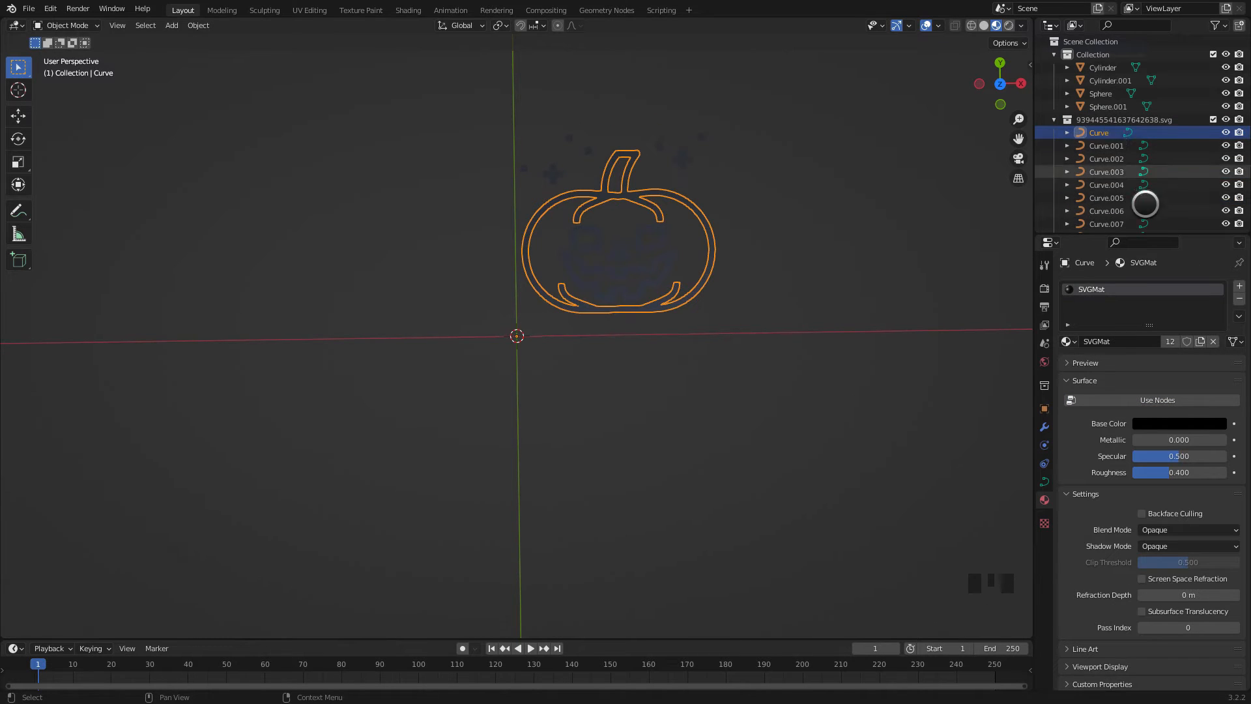
{"action": "left_click", "coordinate": [1101, 158]}
{"action": "left_click", "coordinate": [1107, 185]}
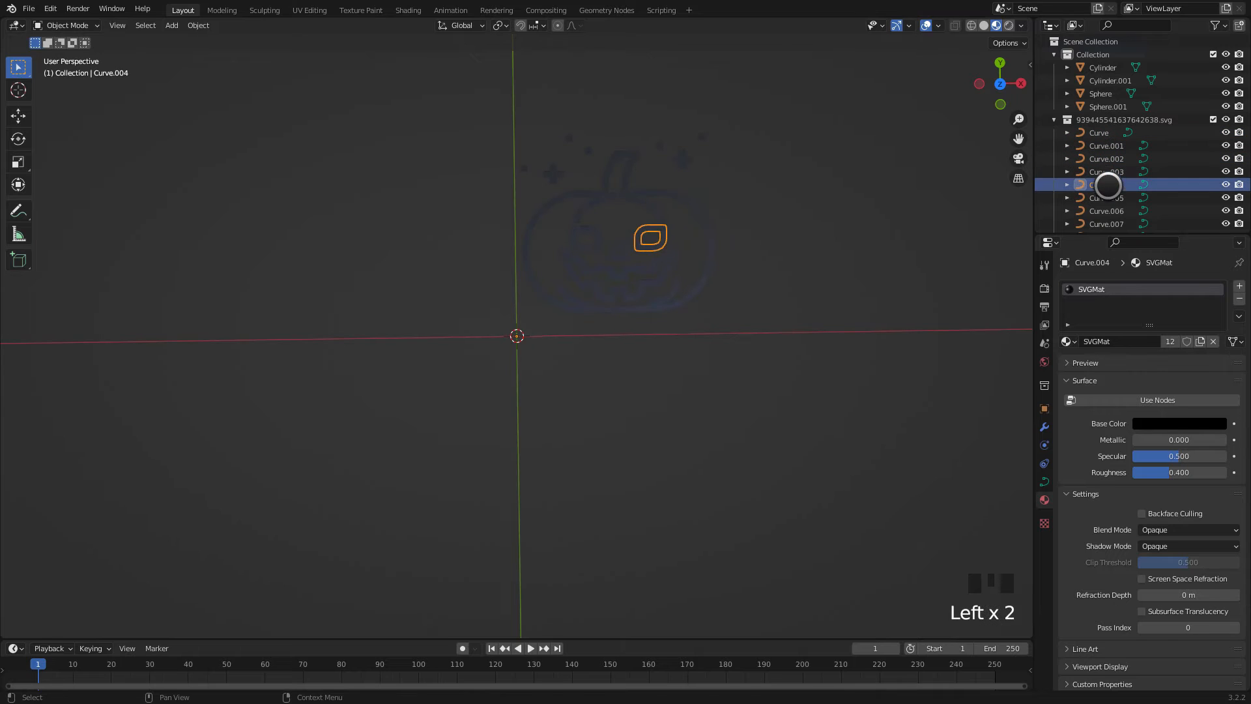
{"action": "left_click", "coordinate": [1109, 196]}
{"action": "left_click", "coordinate": [1108, 119]}
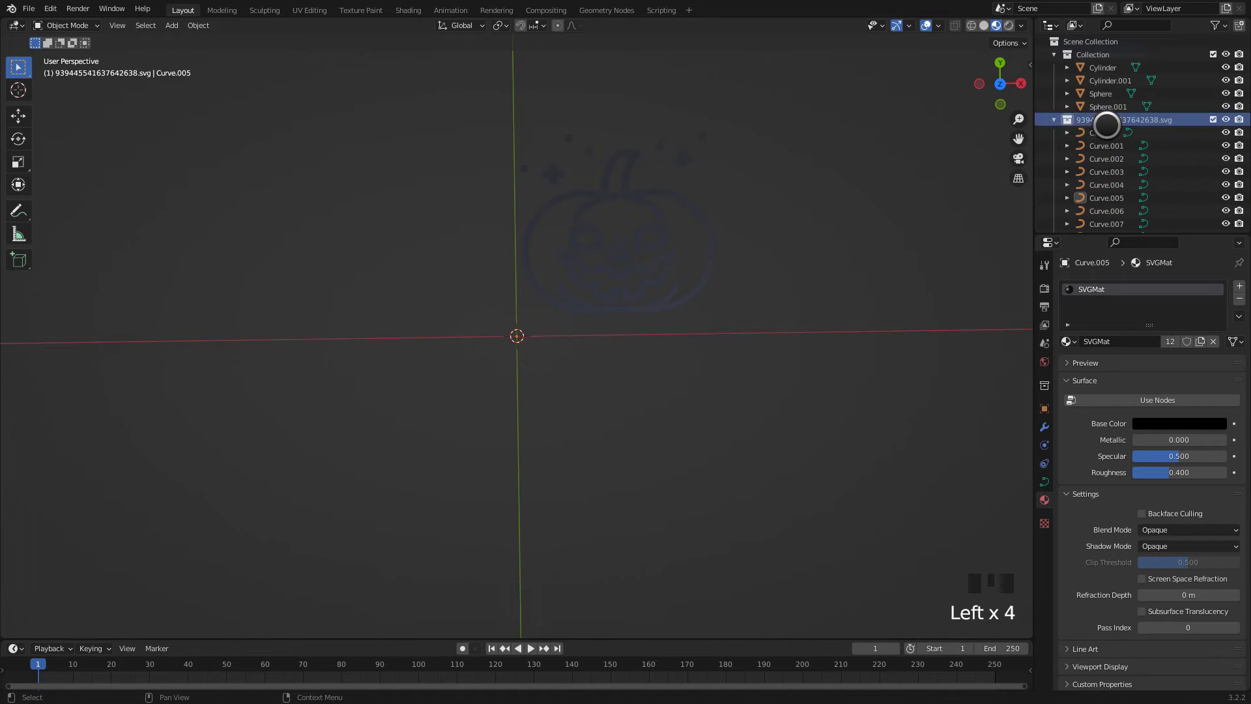
Step: Delete the SVG's pumpkin outline and the small star and dot decorations above it, keeping only the face curves
{"action": "left_click", "coordinate": [664, 196]}
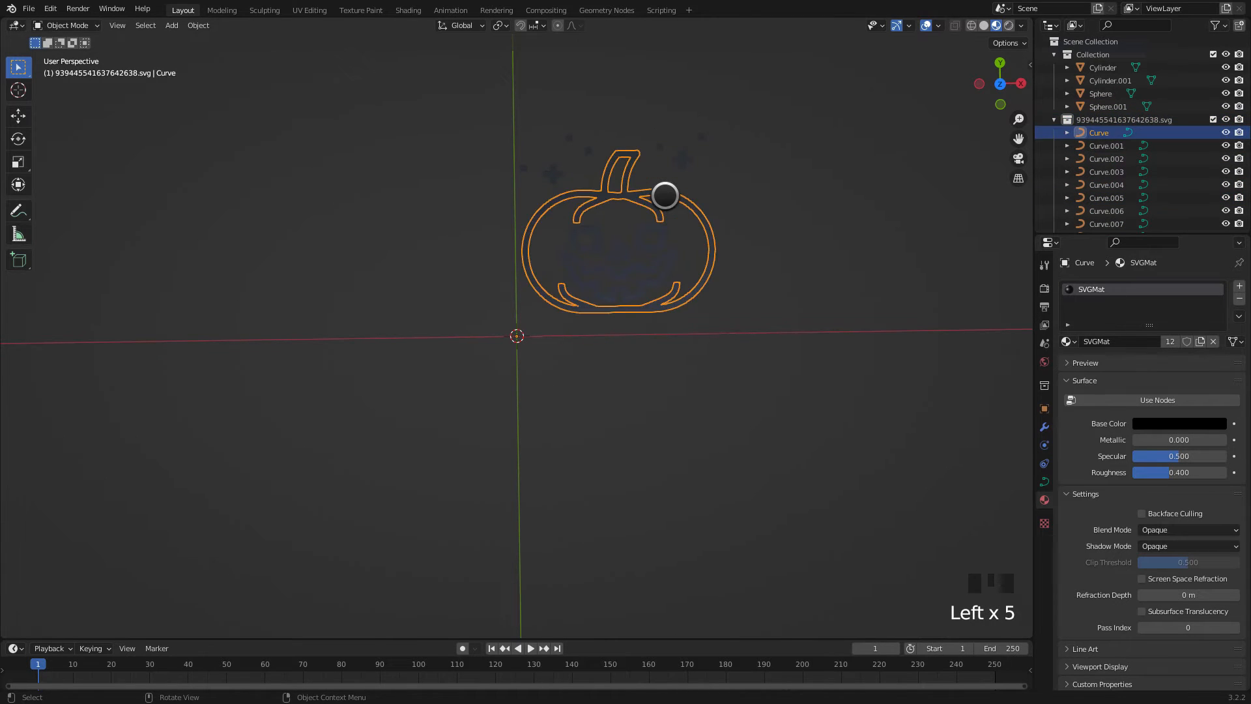
{"action": "key", "text": "Delete"}
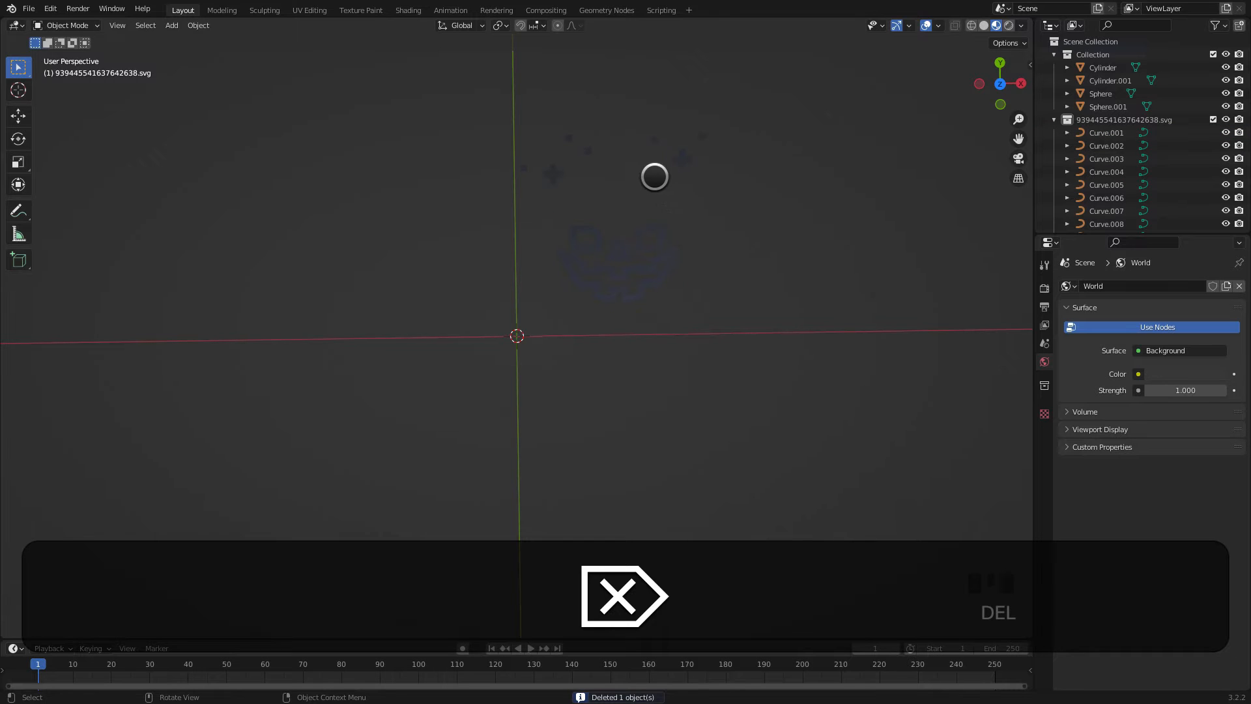
{"action": "left_click_drag", "start_coordinate": [465, 119], "coordinate": [756, 193]}
{"action": "key", "text": "Delete"}
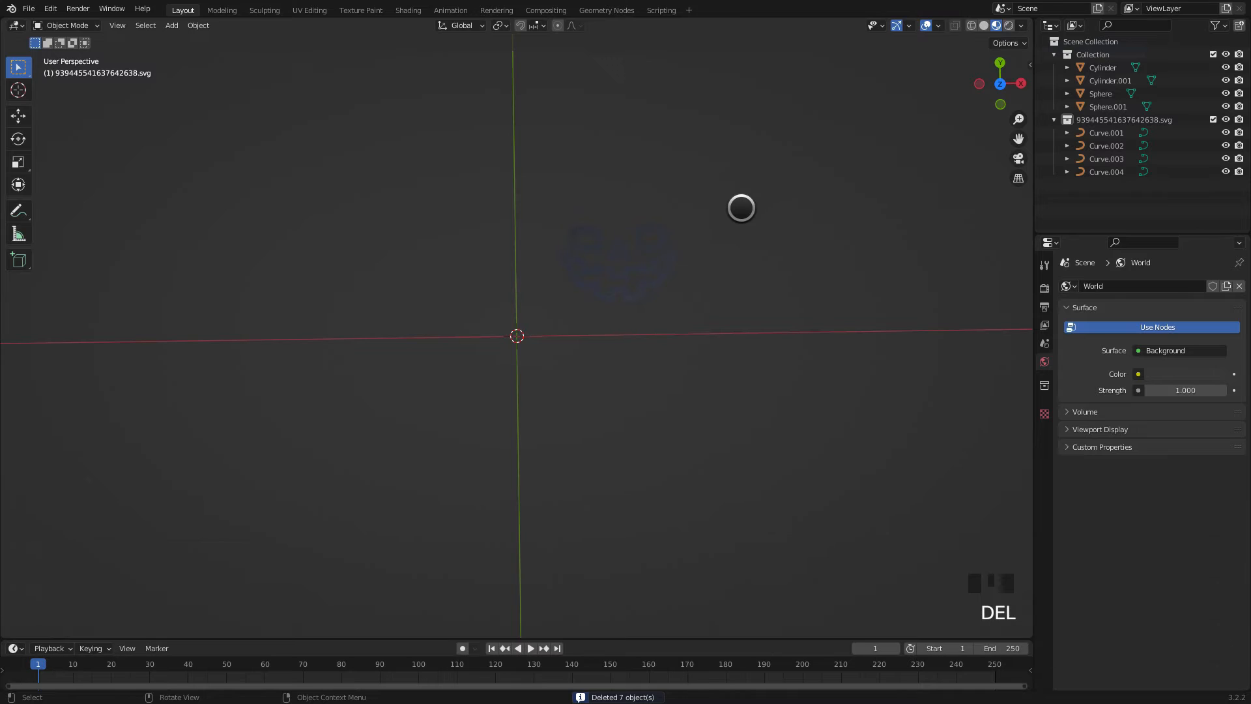
Step: Select the mouth, nose and eye curves of the imported drawing and join them into a single face object
{"action": "left_click", "coordinate": [666, 260]}
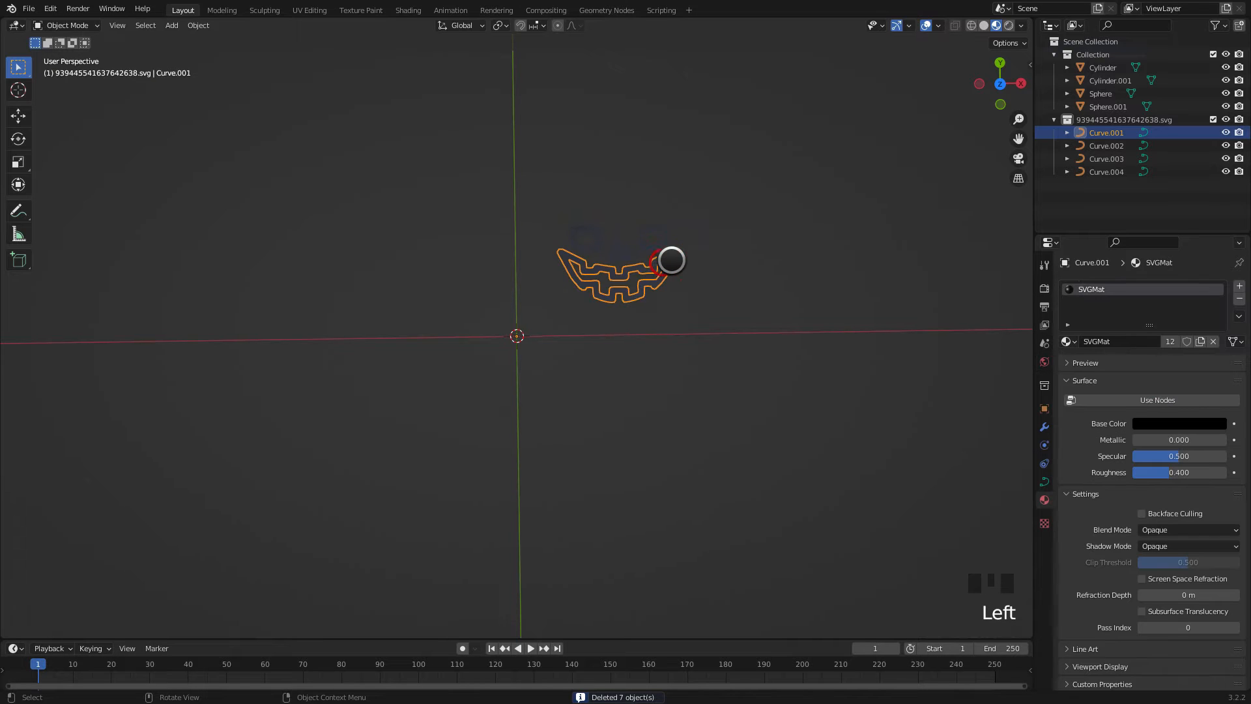
{"action": "left_click", "coordinate": [658, 246]}
{"action": "left_click", "coordinate": [612, 253]}
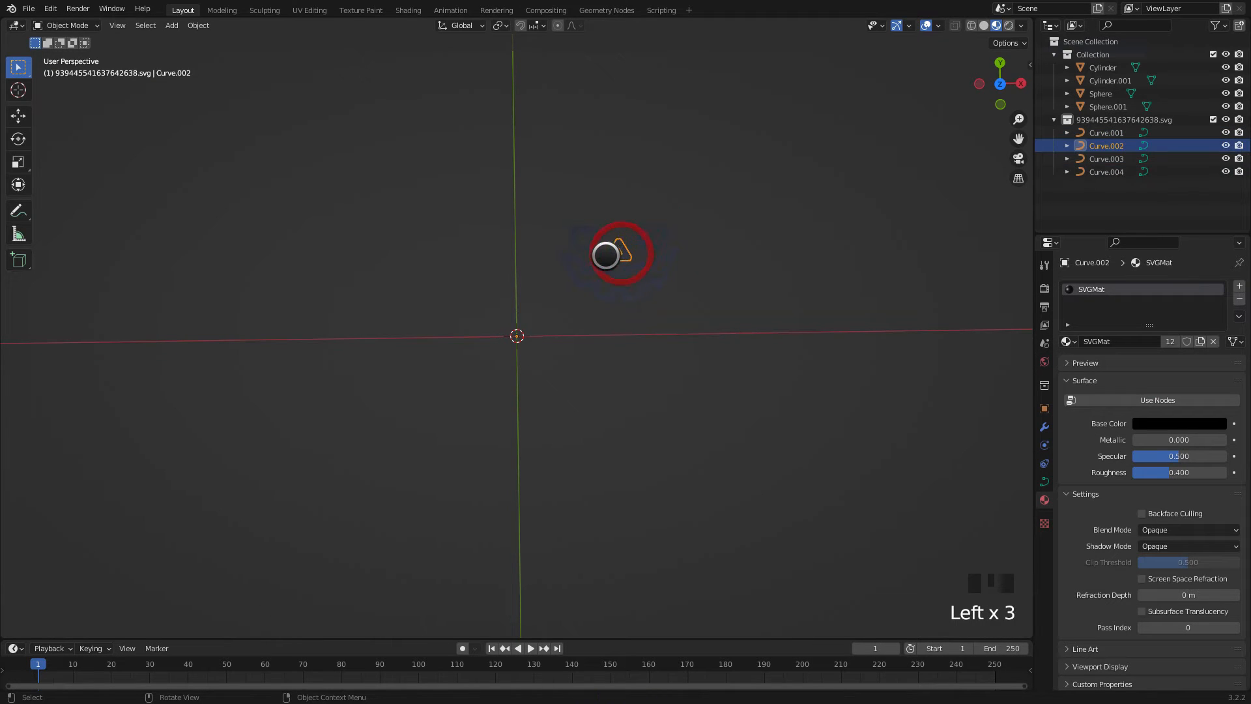
{"action": "left_click", "coordinate": [600, 251]}
{"action": "left_click", "coordinate": [603, 269]}
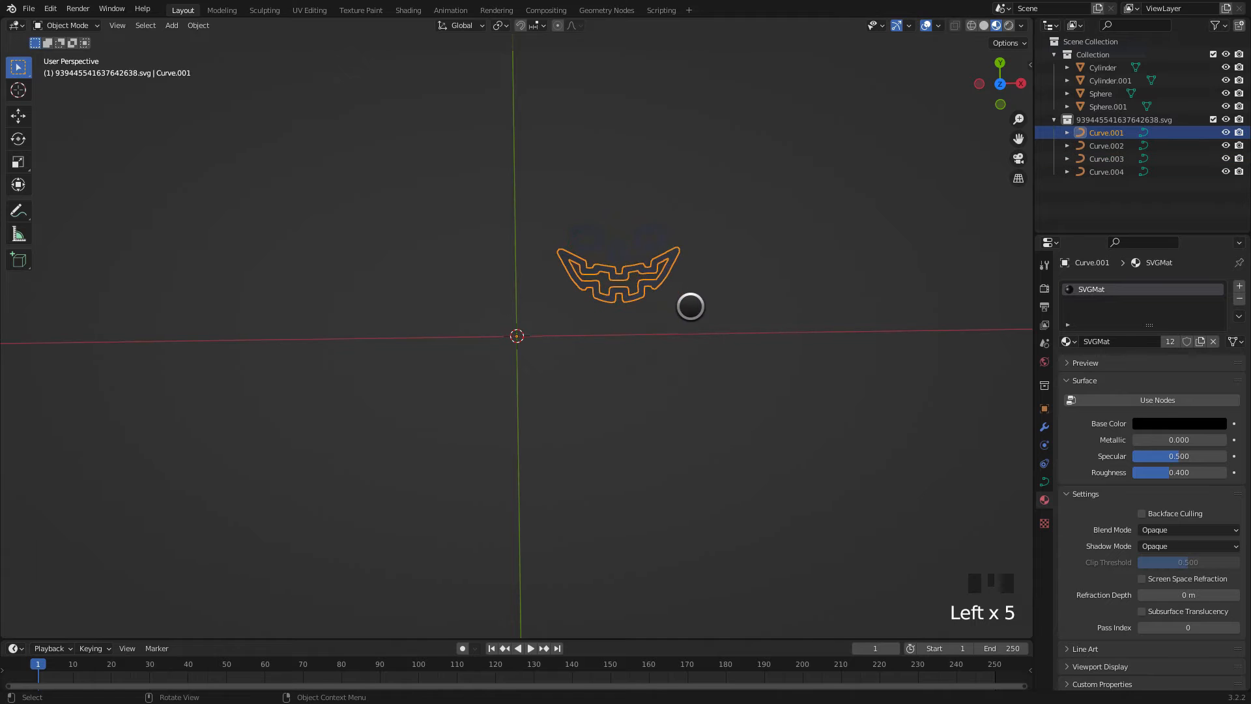
{"action": "left_click_drag", "start_coordinate": [690, 307], "coordinate": [552, 223]}
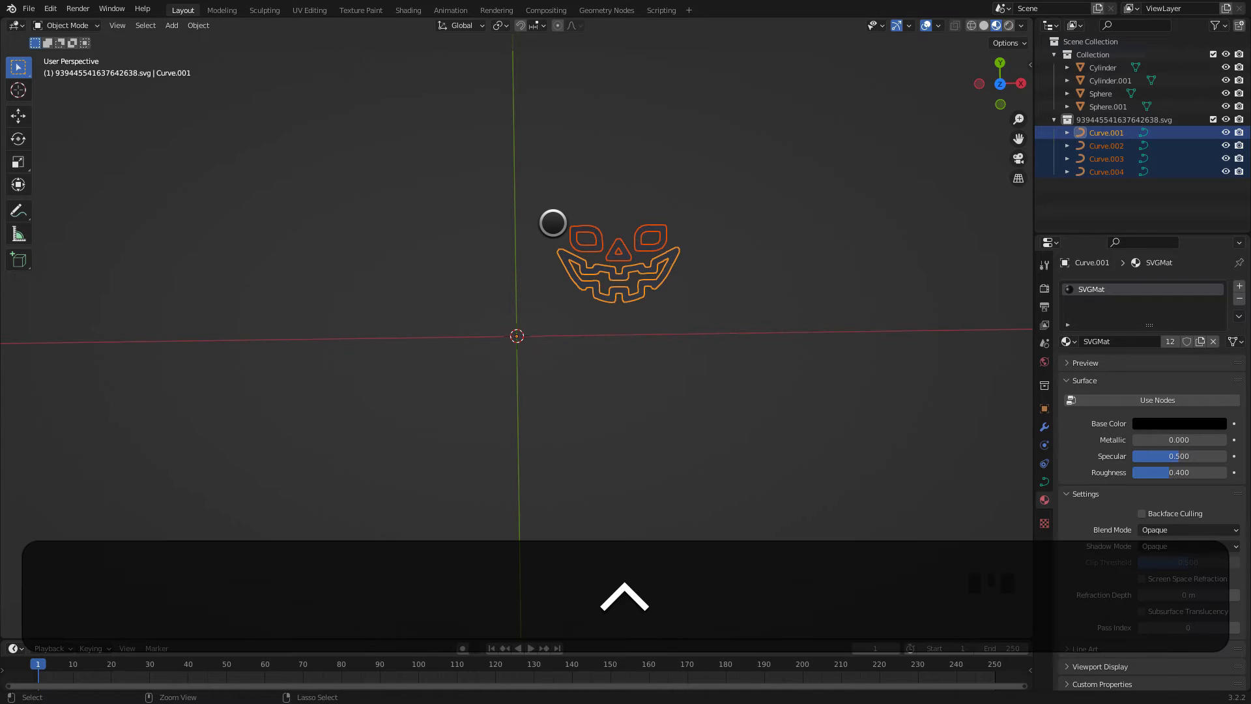
{"action": "key", "text": "ctrl+j"}
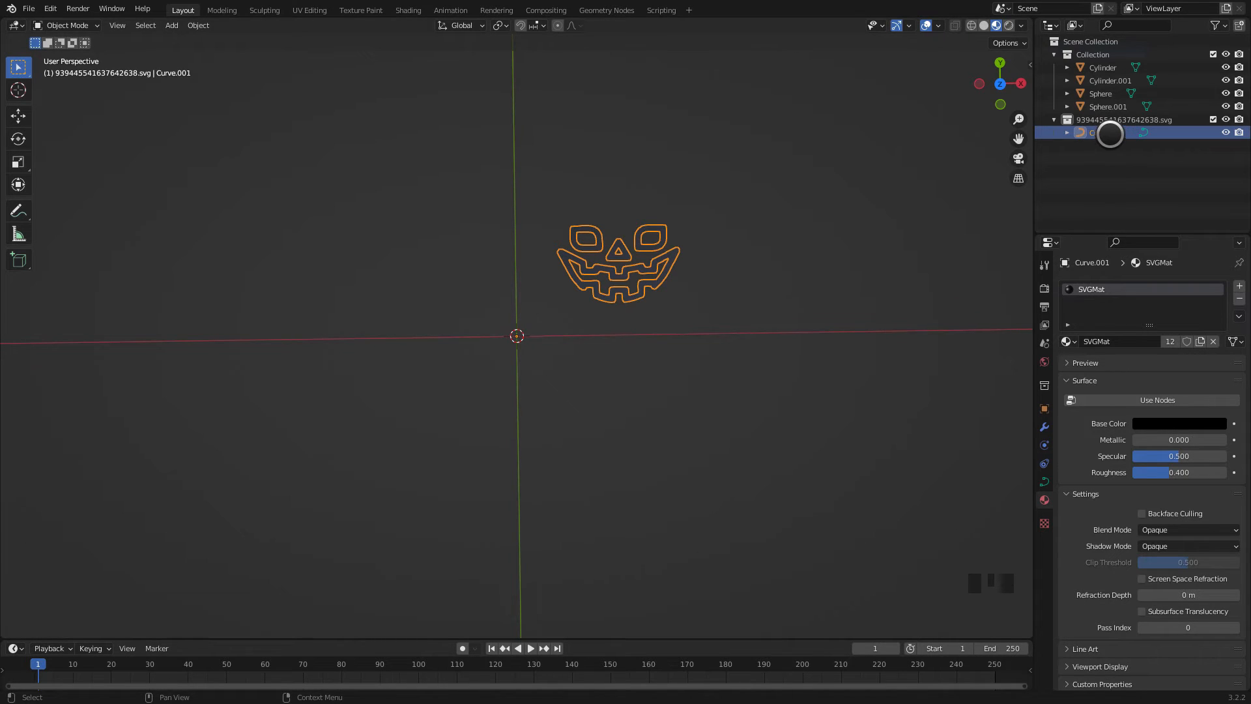
Step: Scale up the joined face curve uniformly from the origin
{"action": "left_click", "coordinate": [687, 239]}
{"action": "left_click", "coordinate": [657, 256]}
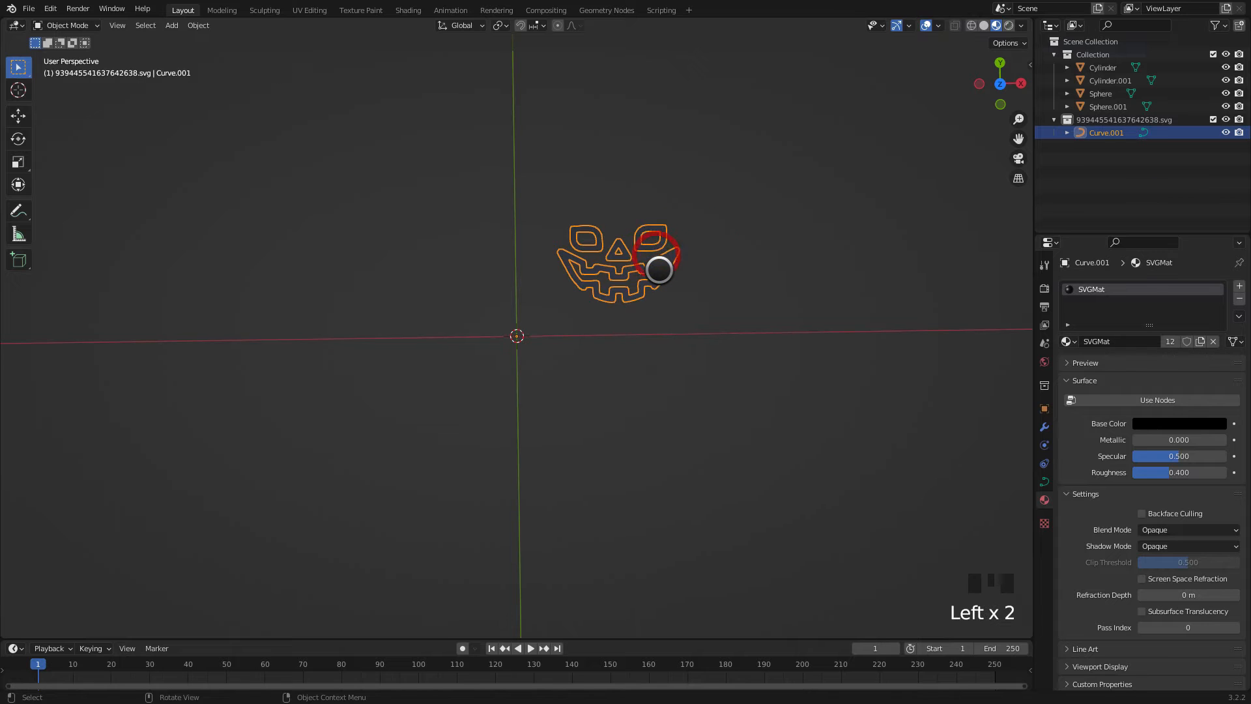
{"action": "key", "text": "s"}
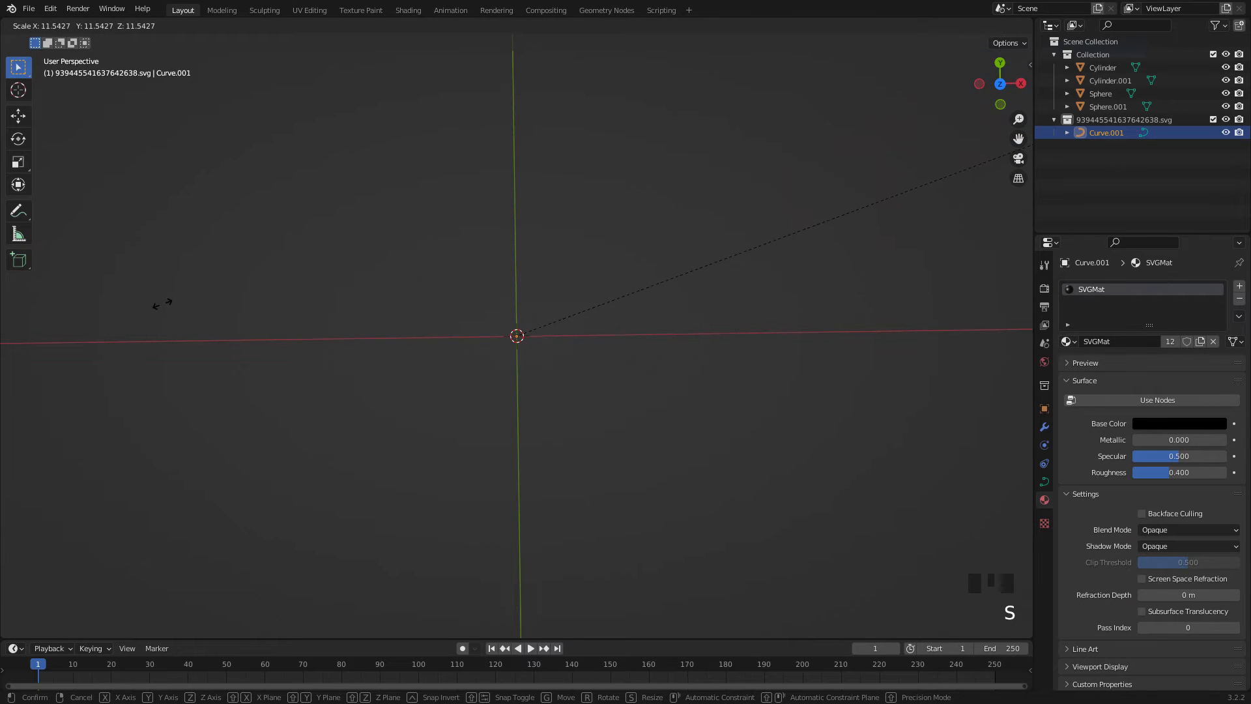
{"action": "left_click", "coordinate": [305, 548]}
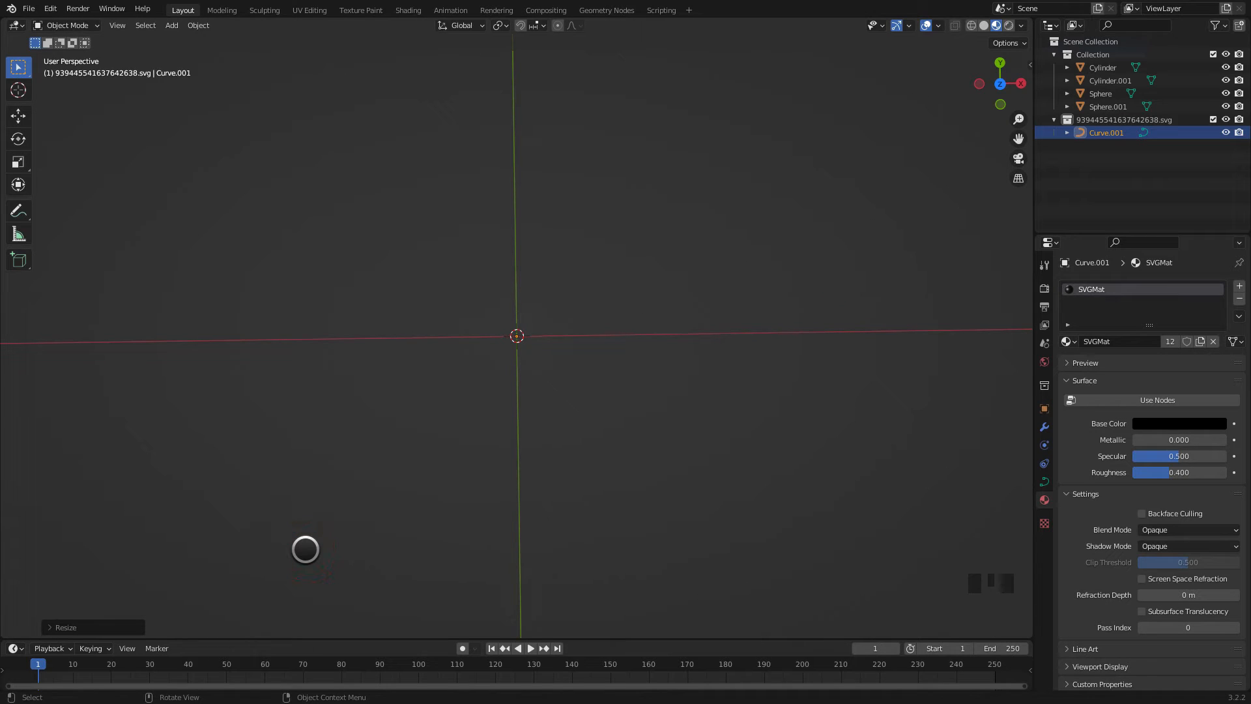
{"action": "left_click", "coordinate": [1003, 7]}
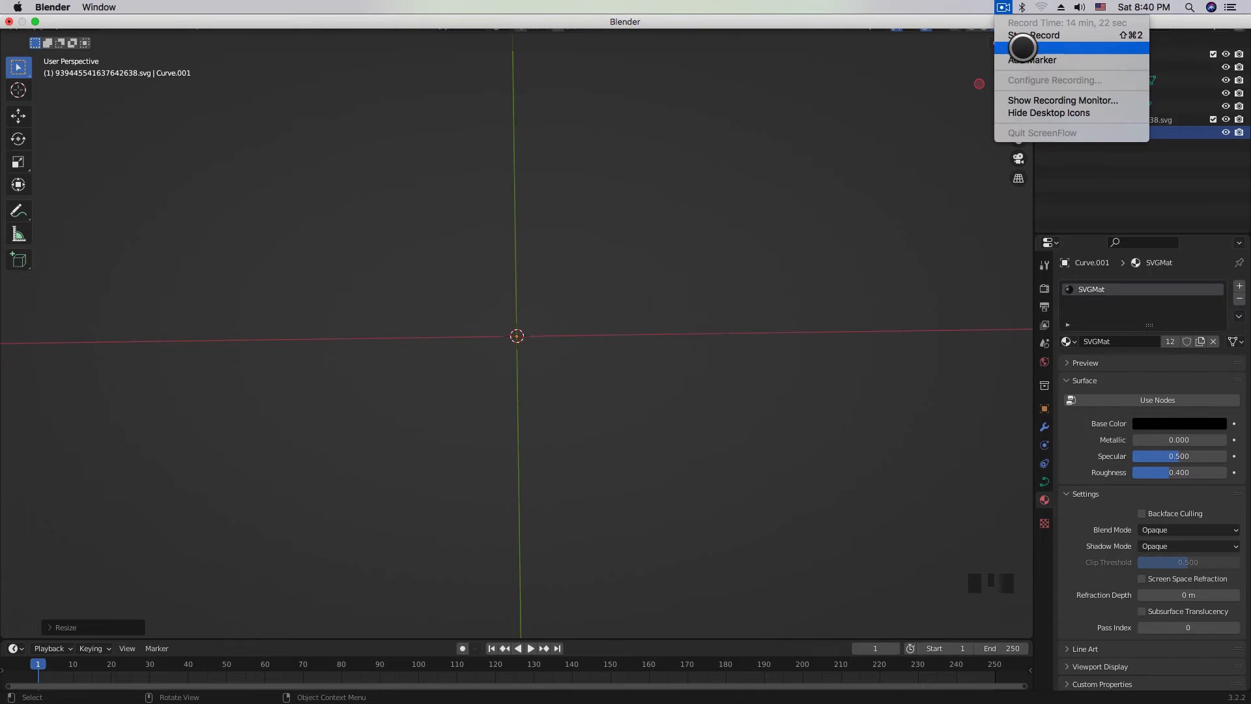
{"action": "left_click", "coordinate": [1022, 47]}
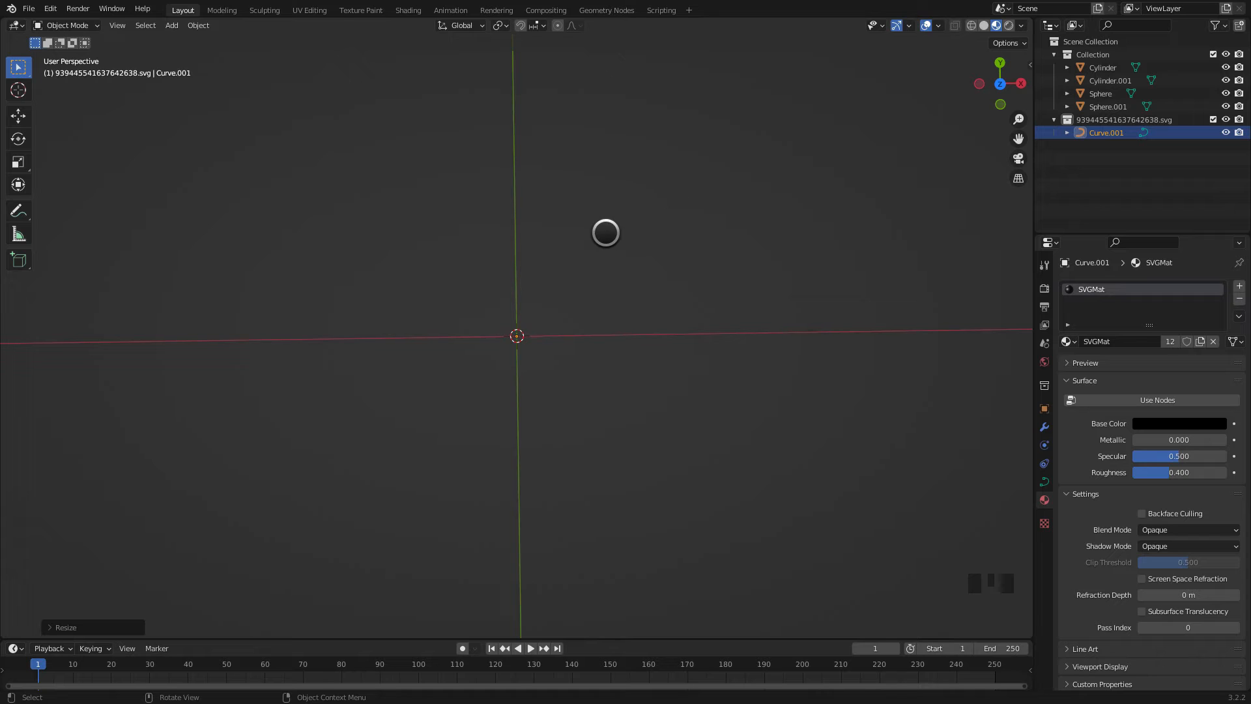
Step: Enlarge the face curve further, to about 1.1 m wide, roughly half the width of the nearby pumpkin
{"action": "scroll", "coordinate": [578, 246], "scroll_direction": "down", "scroll_amount": 14}
{"action": "scroll", "coordinate": [540, 254], "scroll_direction": "down", "scroll_amount": 11}
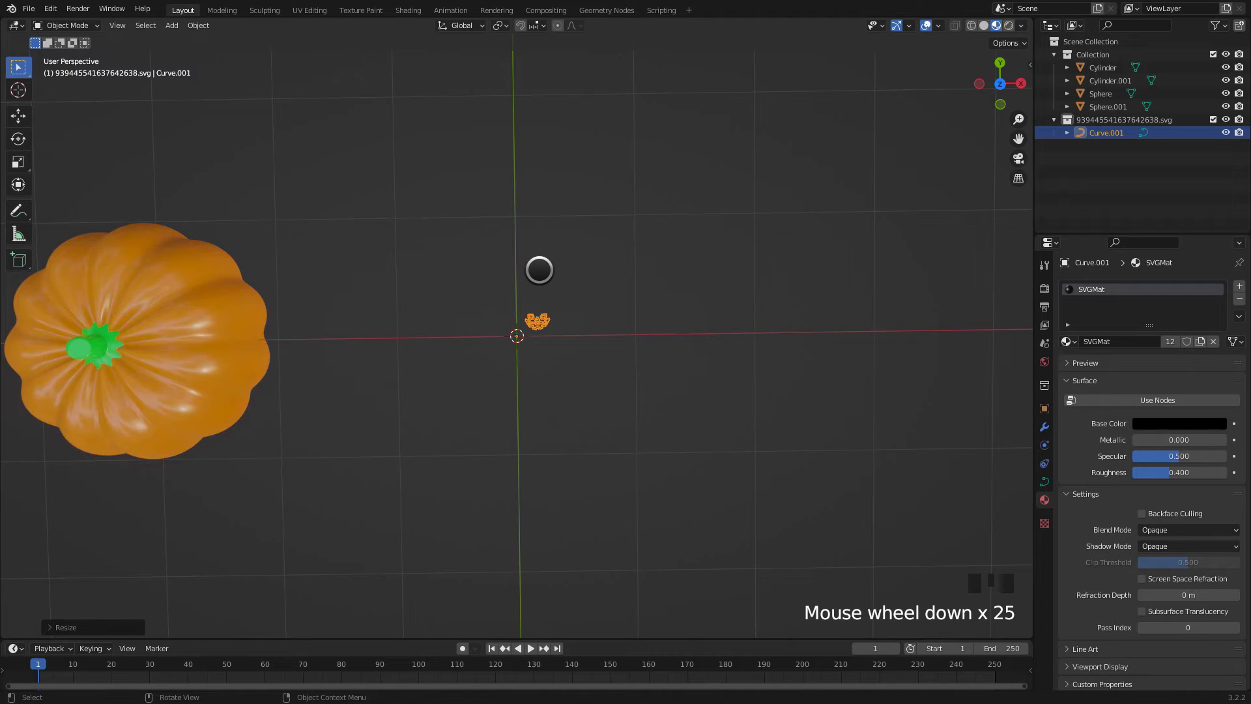
{"action": "key", "text": "s"}
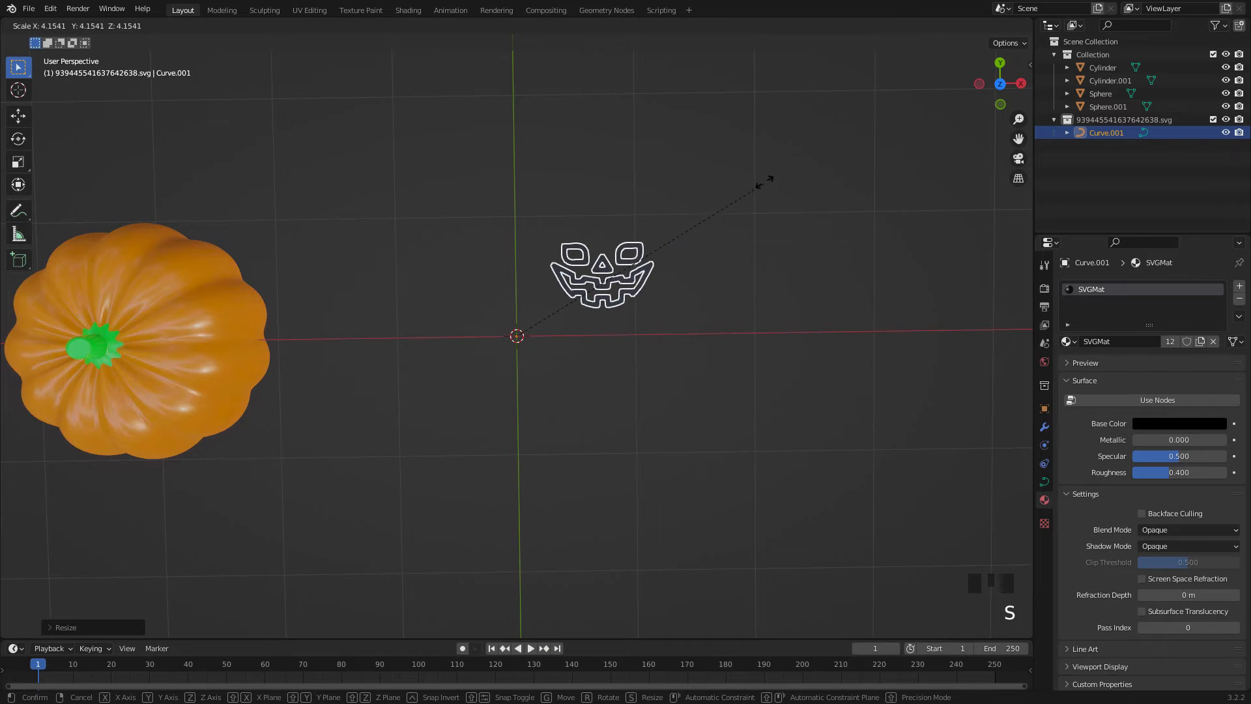
{"action": "left_click", "coordinate": [818, 131]}
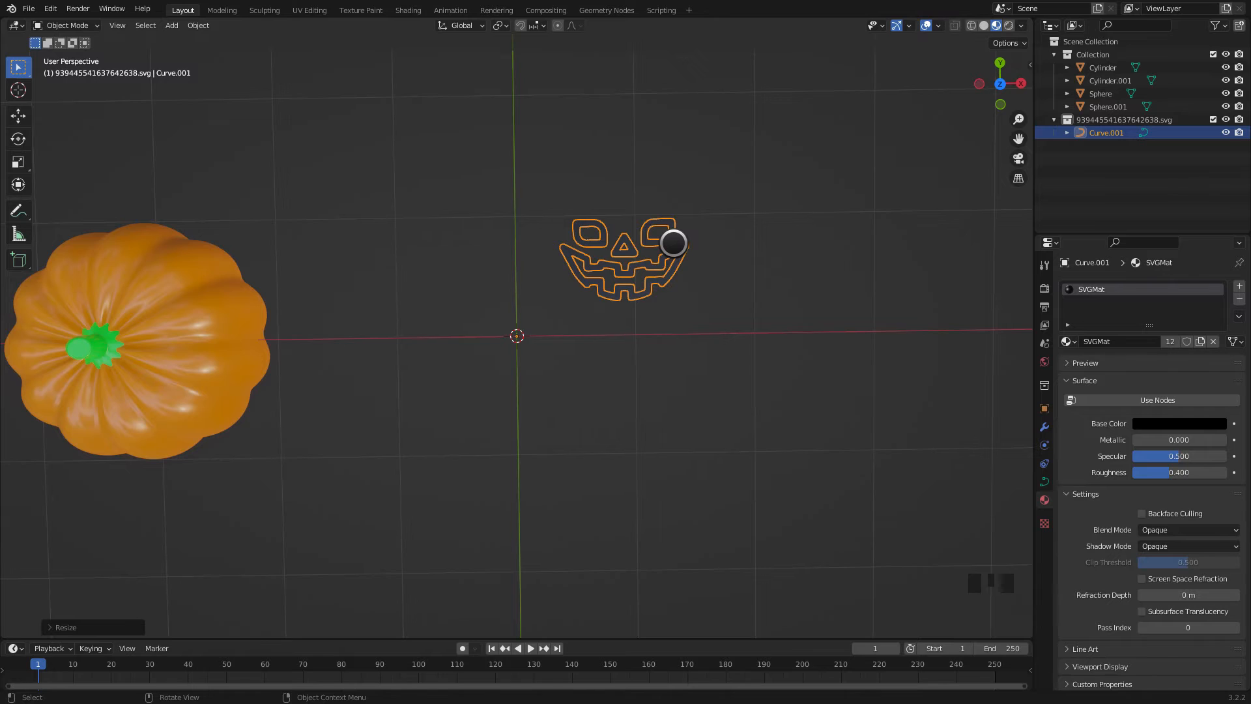
Step: In the front view, rotate the face curve by 90° and a further 180° so it stands vertically above the origin
{"action": "key", "text": "KP_1"}
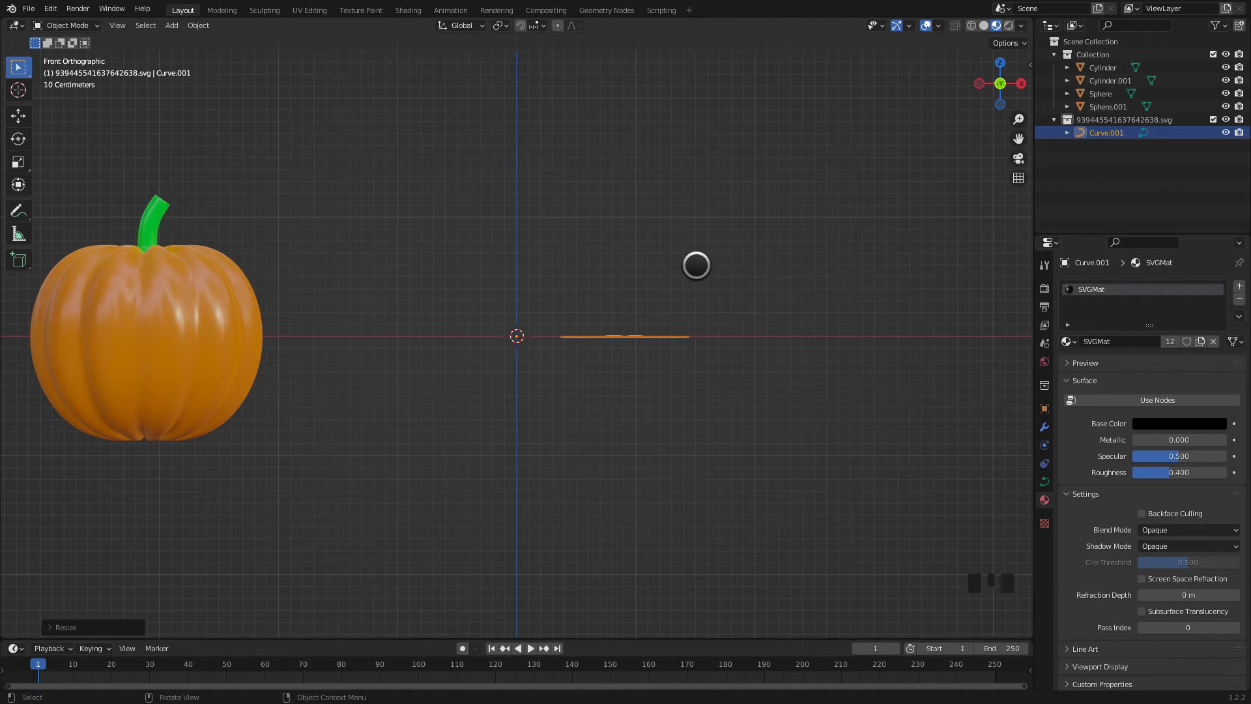
{"action": "key", "text": "r"}
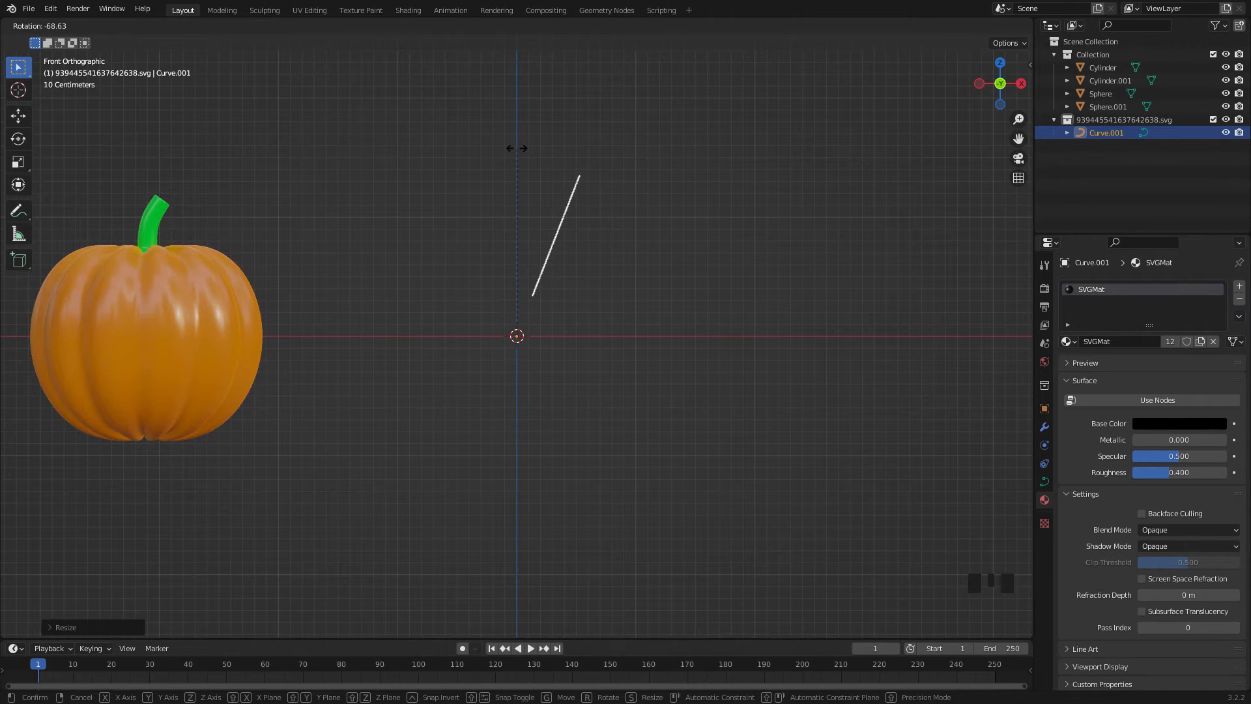
{"action": "key", "text": "0"}
{"action": "key", "text": "Return"}
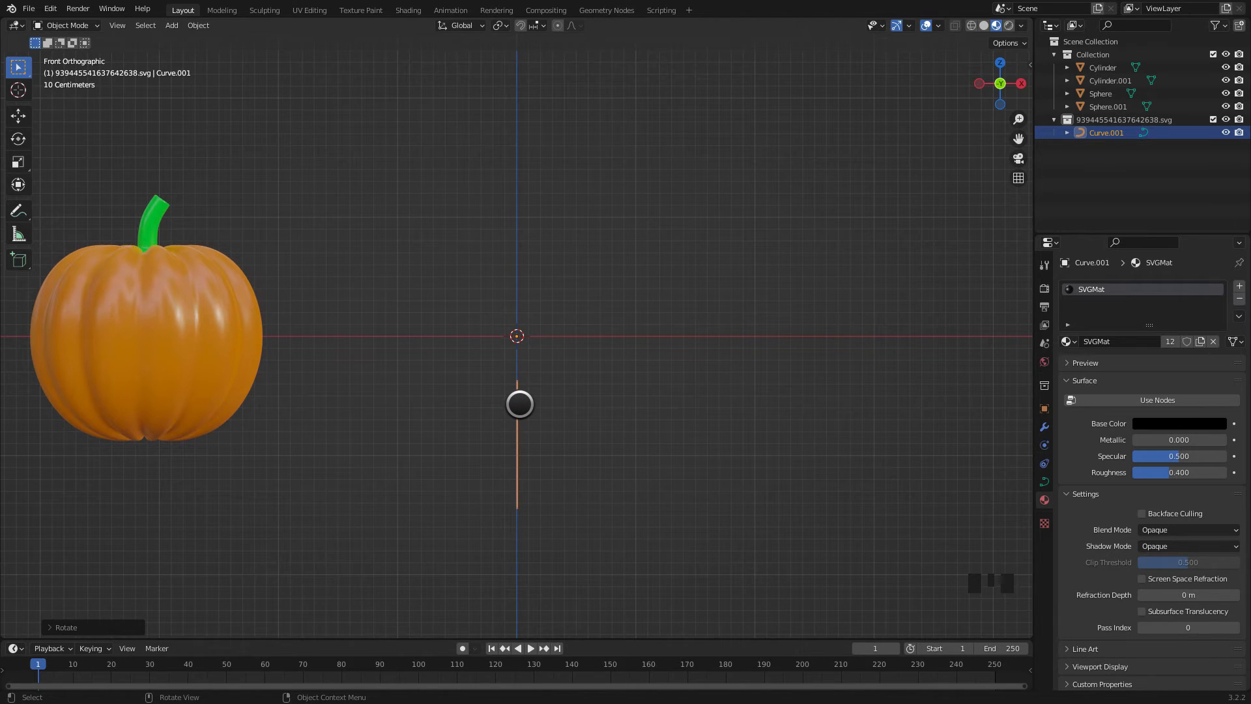
{"action": "key", "text": "r"}
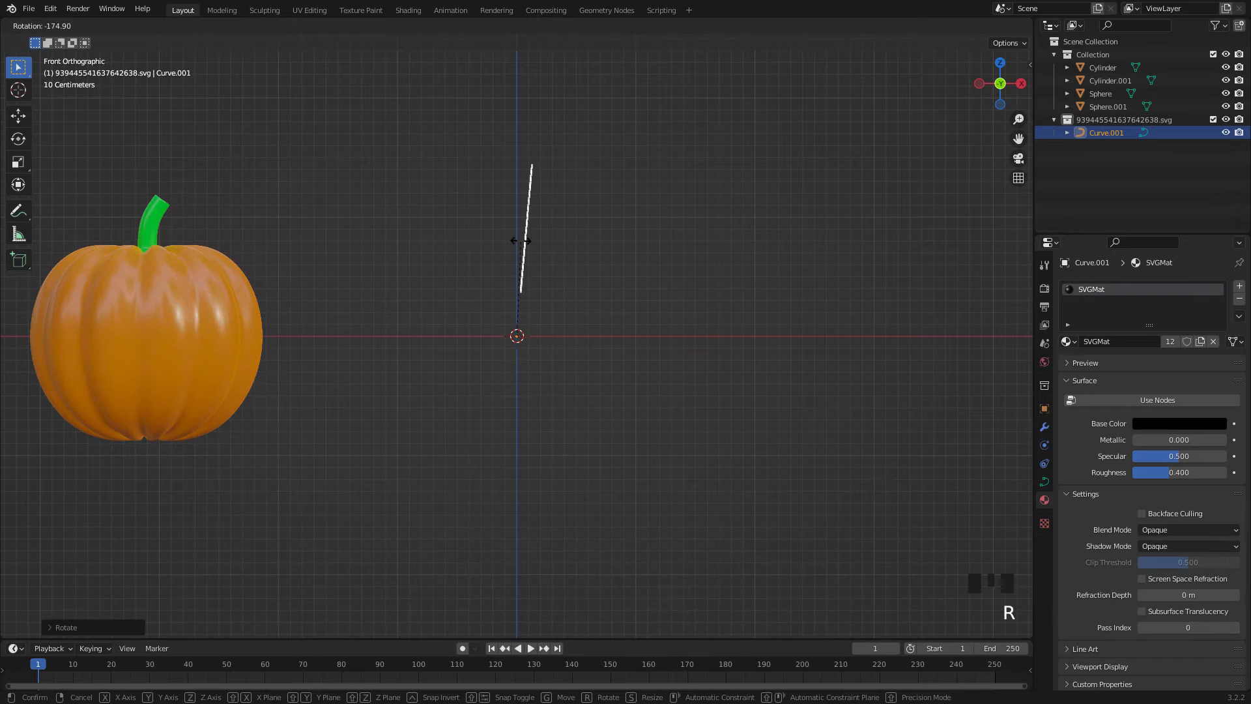
{"action": "type", "text": "180"}
{"action": "key", "text": "Return"}
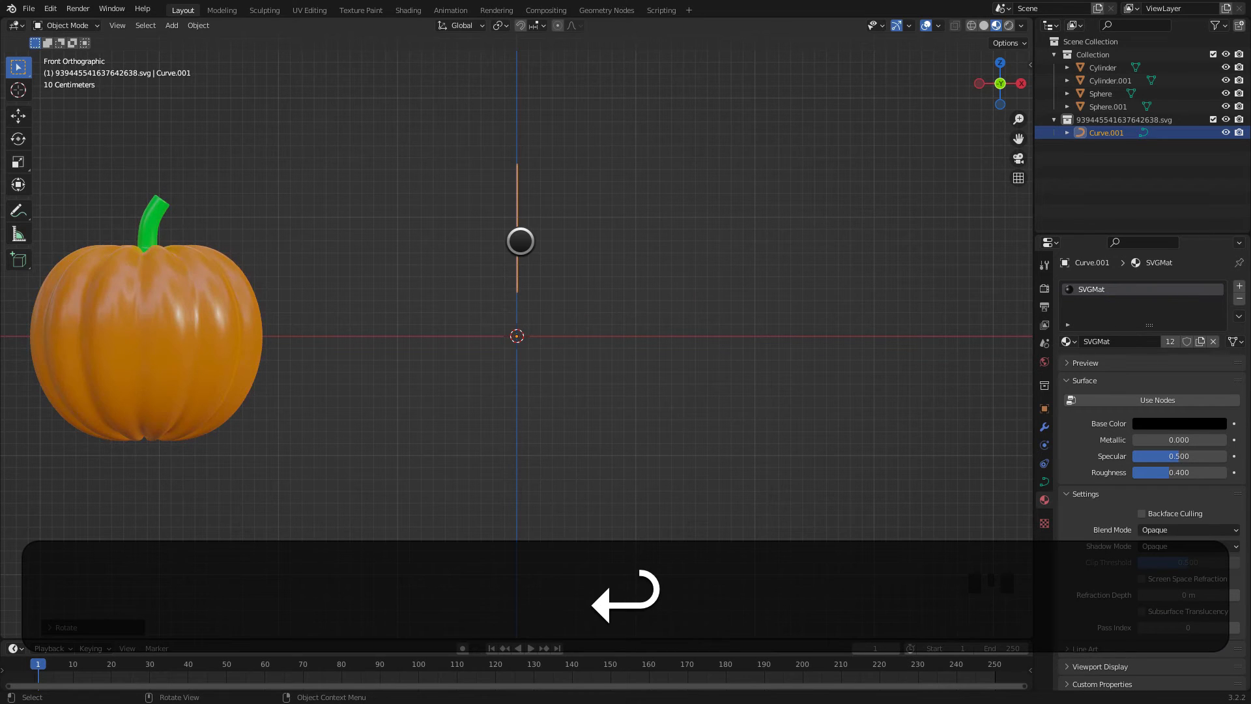
{"action": "middle_click_drag", "start_coordinate": [500, 254], "coordinate": [586, 286]}
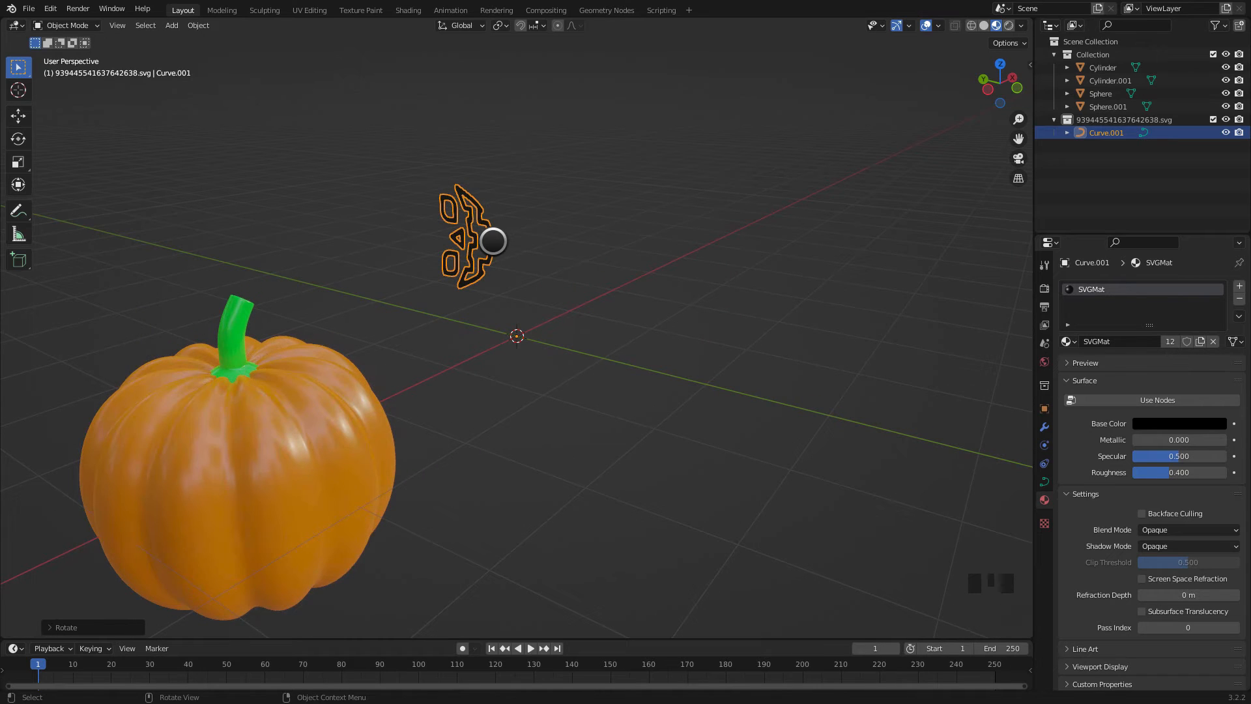
{"action": "key", "text": "r"}
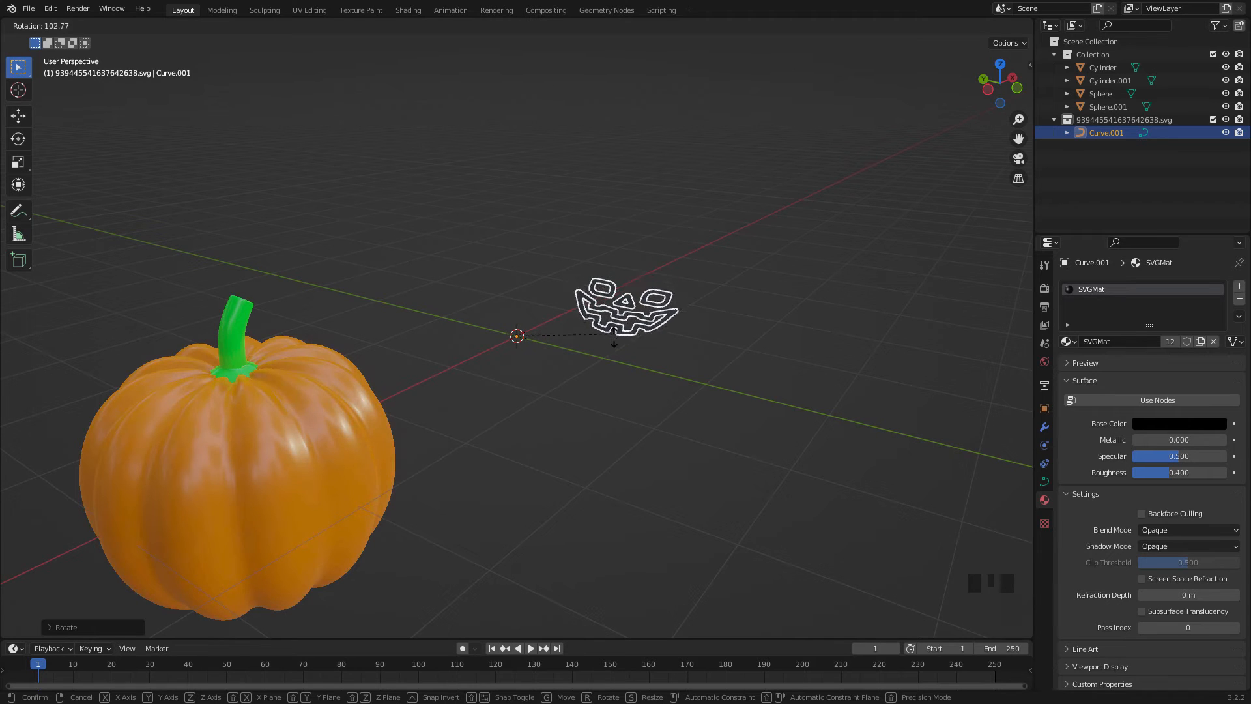
{"action": "key", "text": "y"}
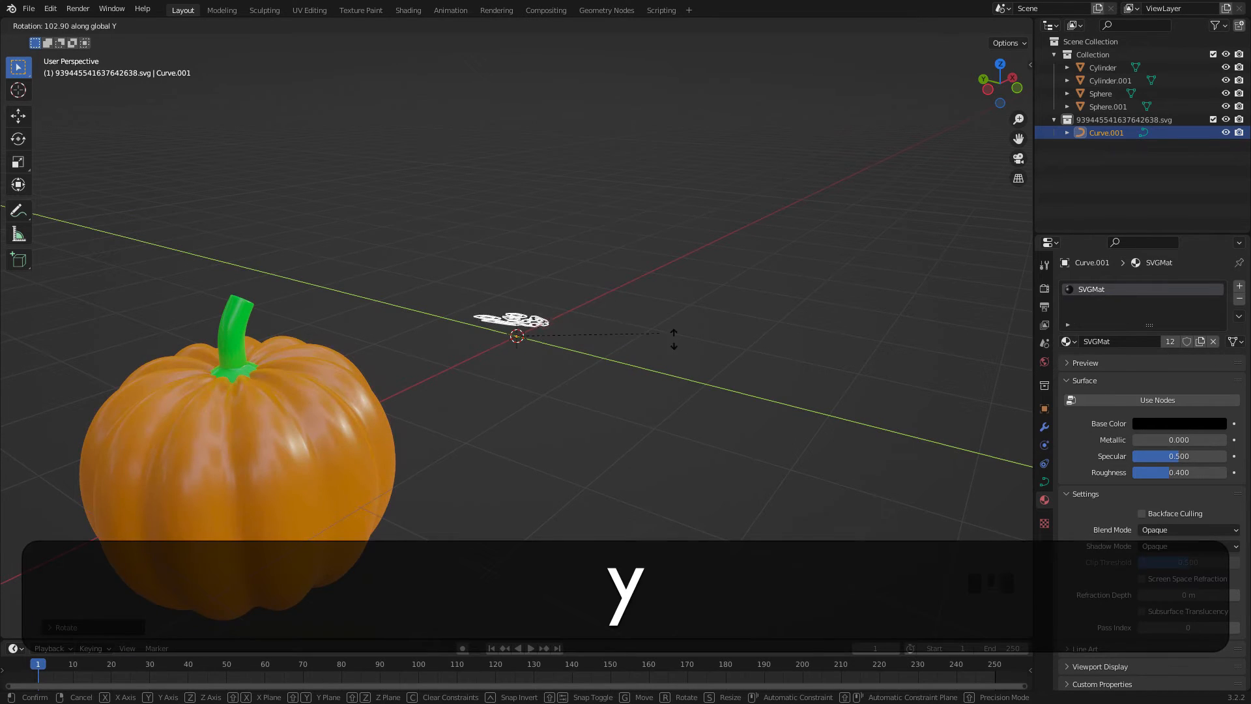
{"action": "key", "text": "Escape"}
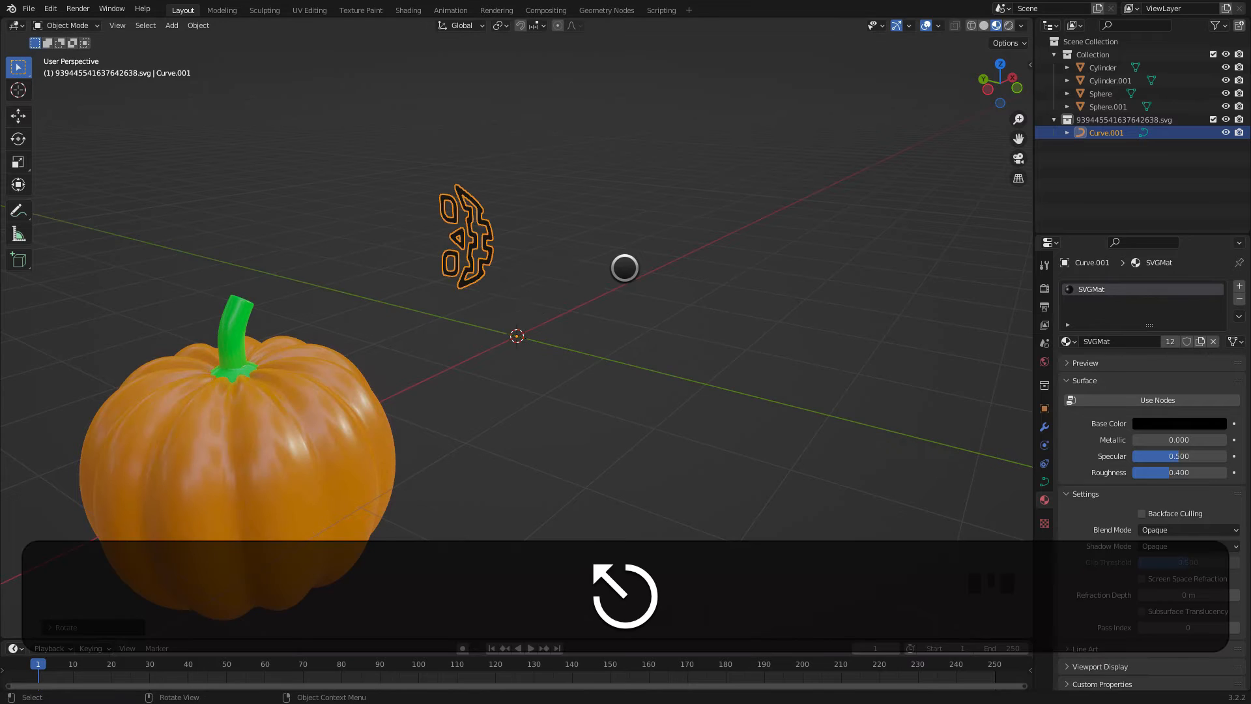
Step: Rotate the face curve 90° about the global X axis so the eyes sit above the mouth
{"action": "key", "text": "r"}
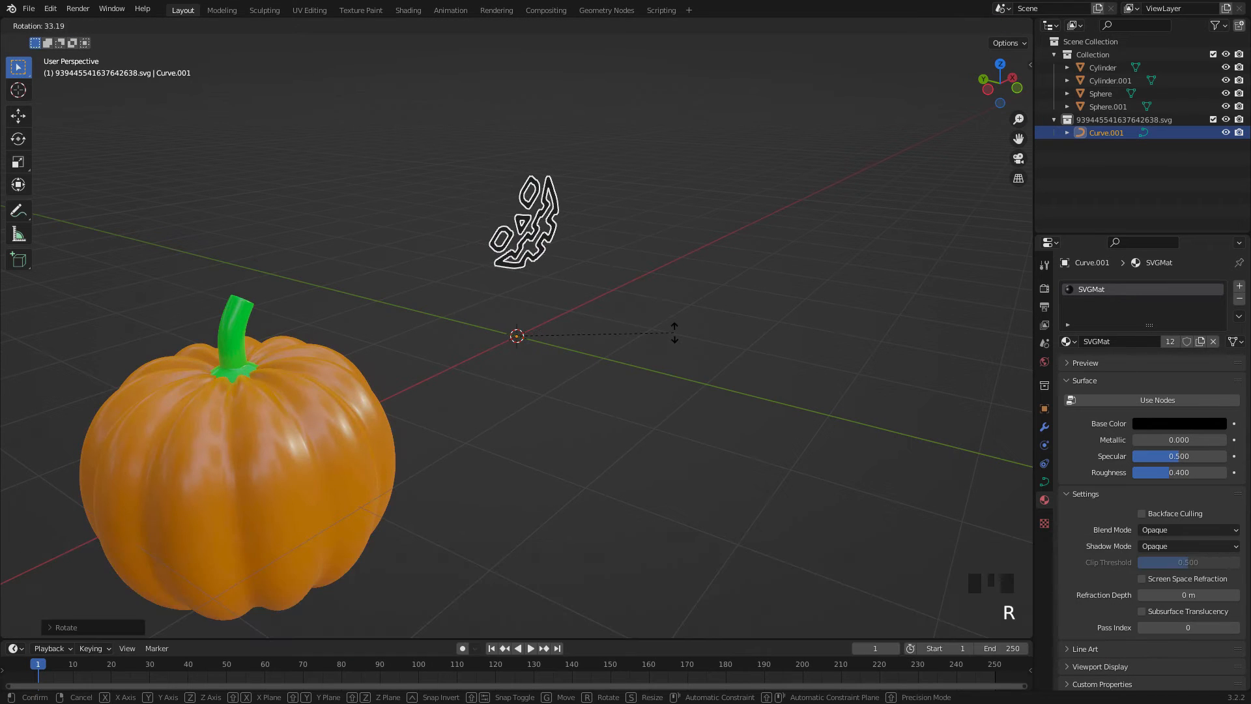
{"action": "key", "text": "x"}
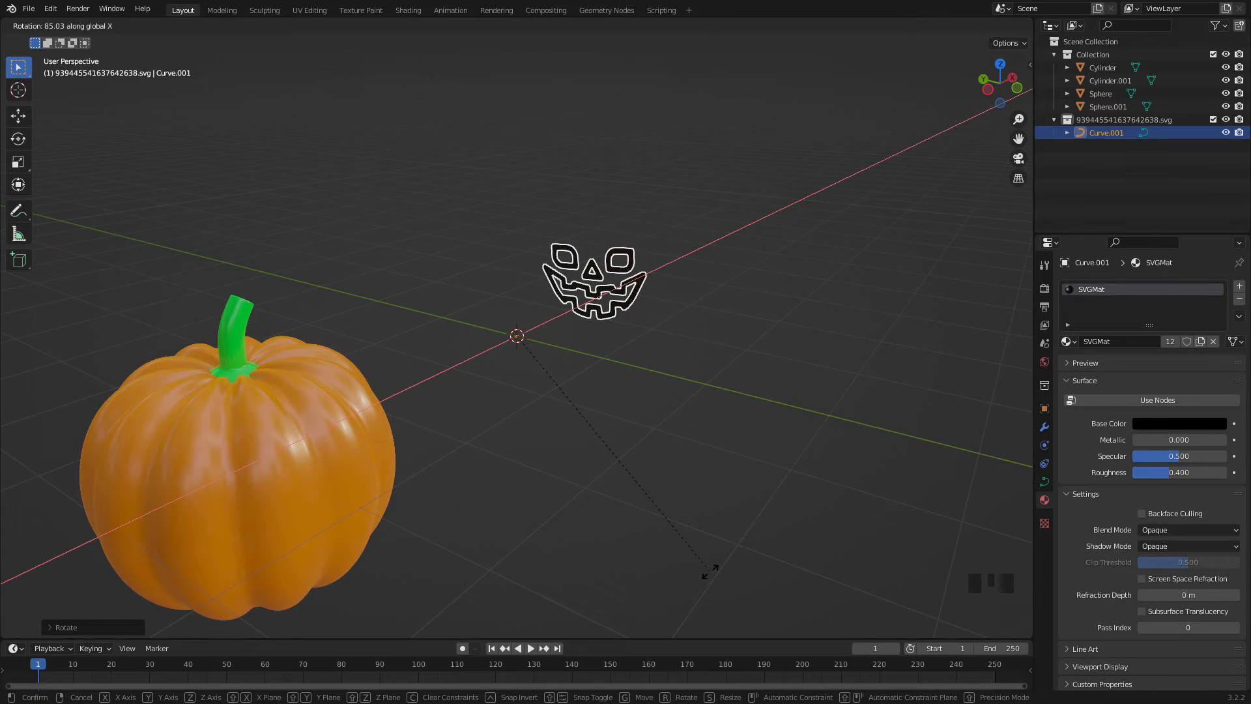
{"action": "type", "text": "90"}
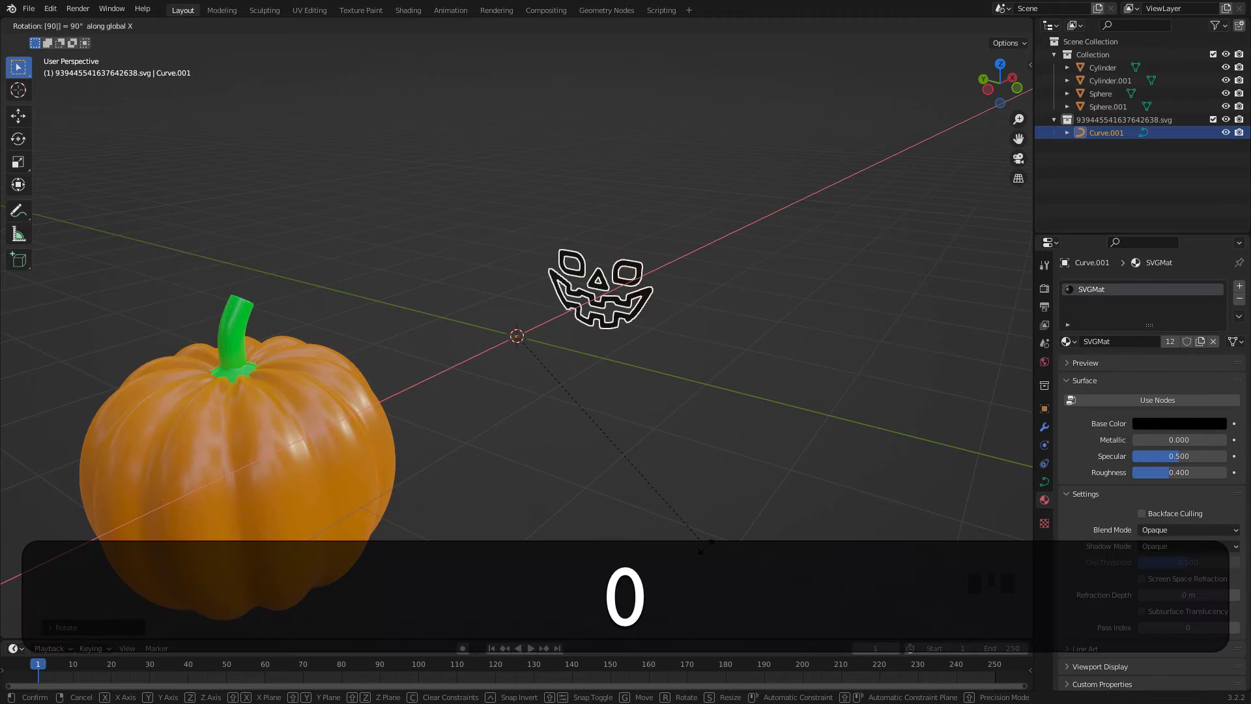
{"action": "key", "text": "Return"}
{"action": "scroll", "coordinate": [608, 243], "scroll_direction": "down", "scroll_amount": 4}
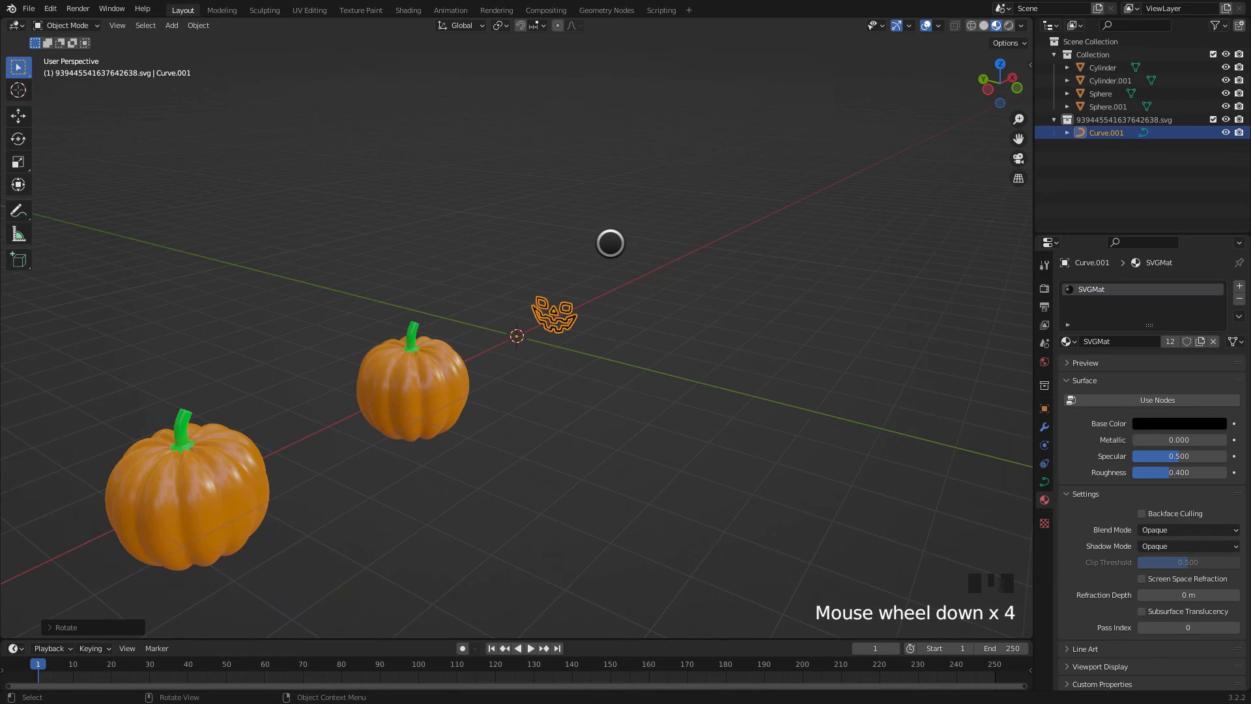
{"action": "mouse_move", "coordinate": [628, 251]}
{"action": "middle_mouse_down"}
{"action": "mouse_move", "coordinate": [593, 268]}
{"action": "mouse_move", "coordinate": [489, 252]}
{"action": "mouse_move", "coordinate": [593, 269]}
{"action": "mouse_move", "coordinate": [645, 262]}
{"action": "mouse_move", "coordinate": [620, 262]}
{"action": "middle_mouse_up"}
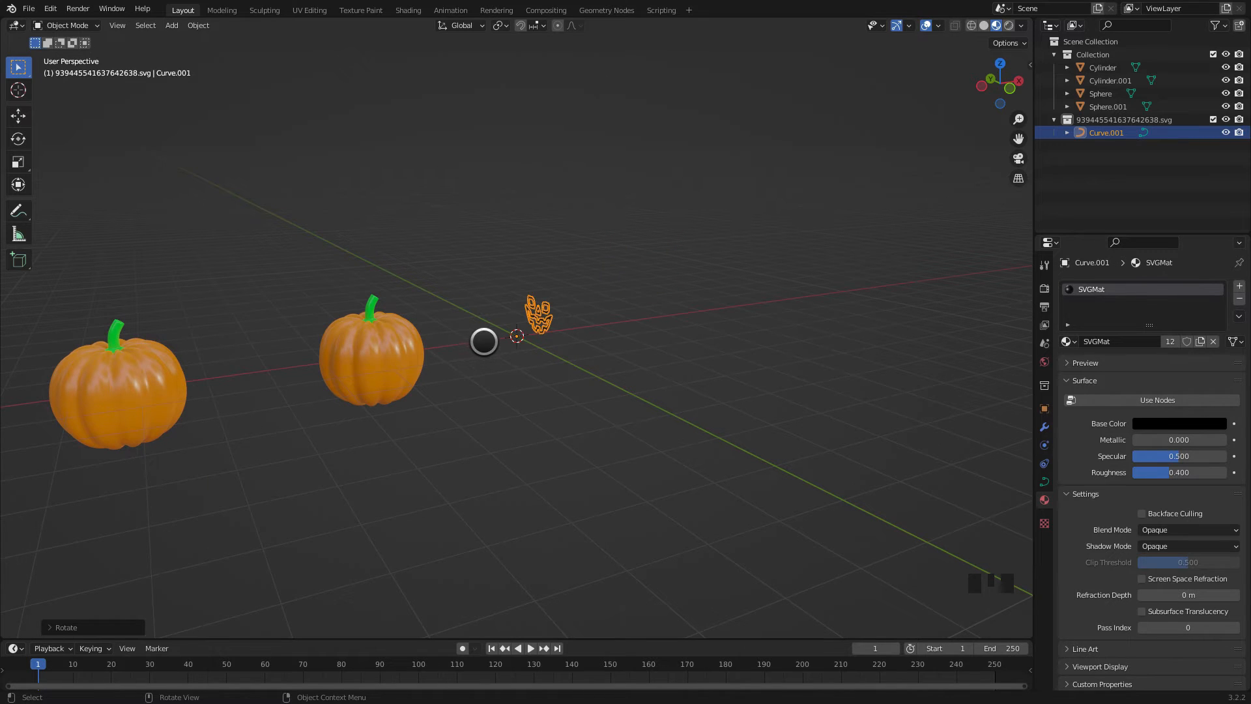
{"action": "key", "text": "r"}
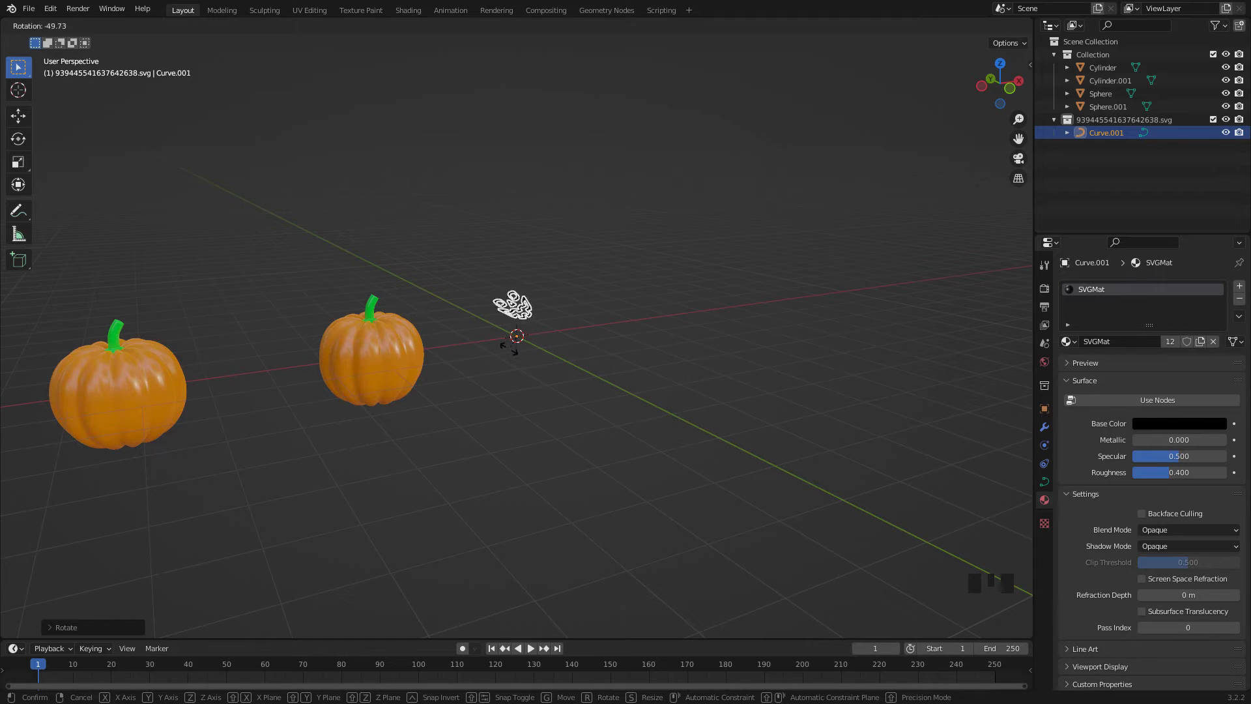
{"action": "key", "text": "y"}
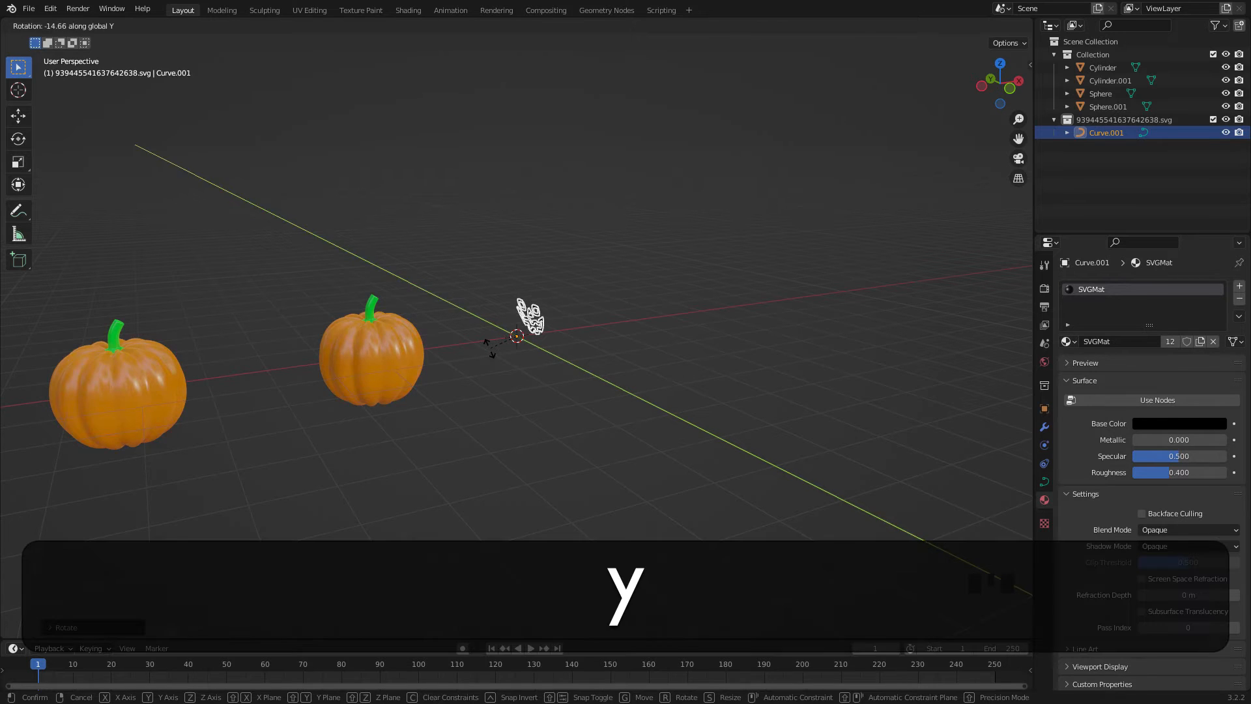
{"action": "key", "text": "Escape"}
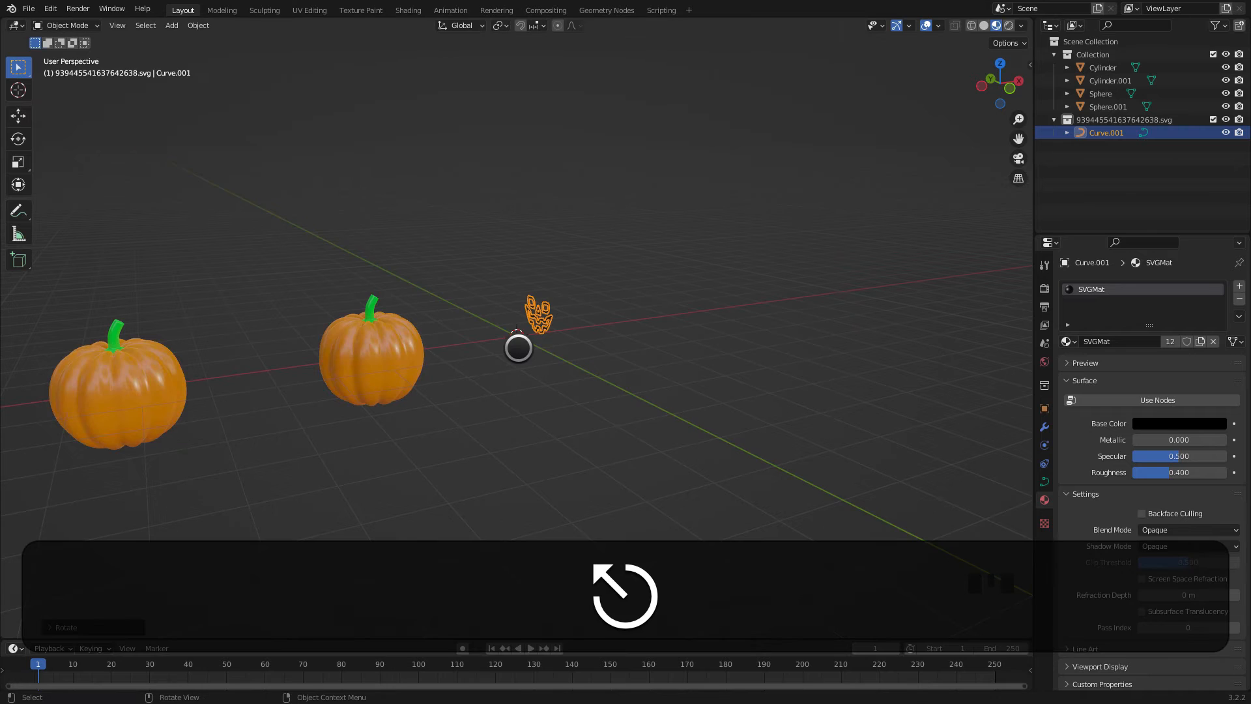
{"action": "key", "text": "r"}
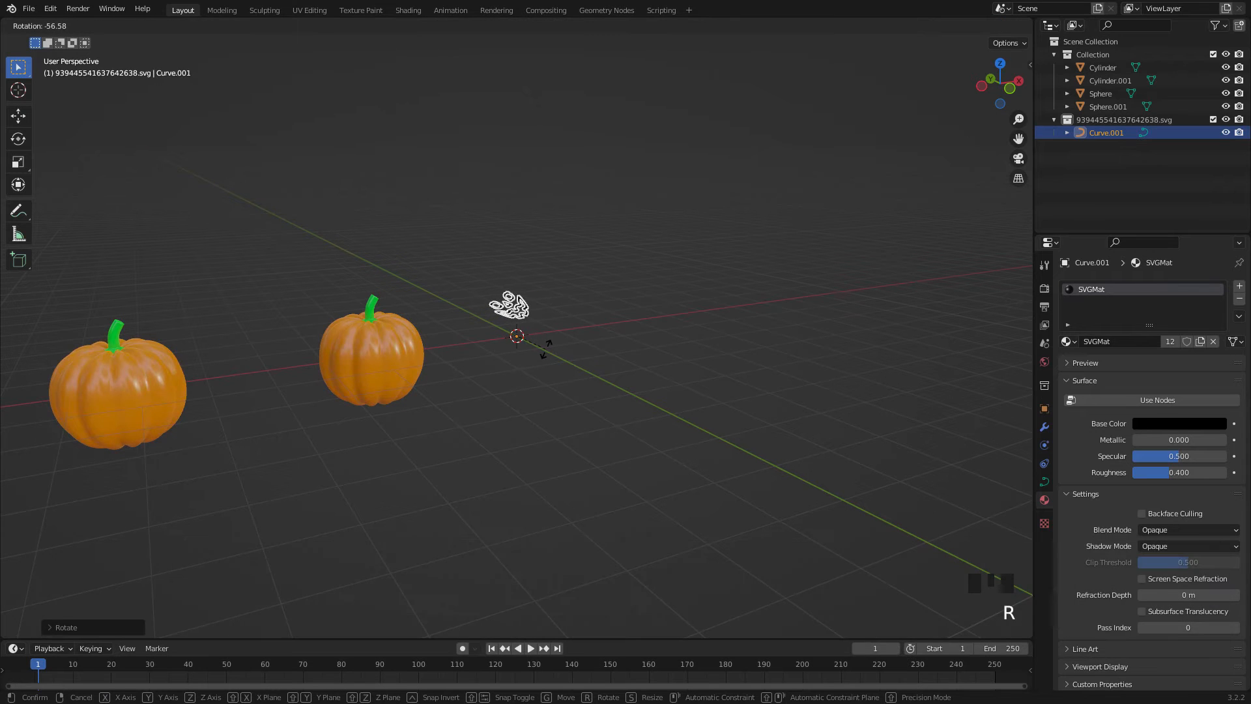
{"action": "key", "text": "x"}
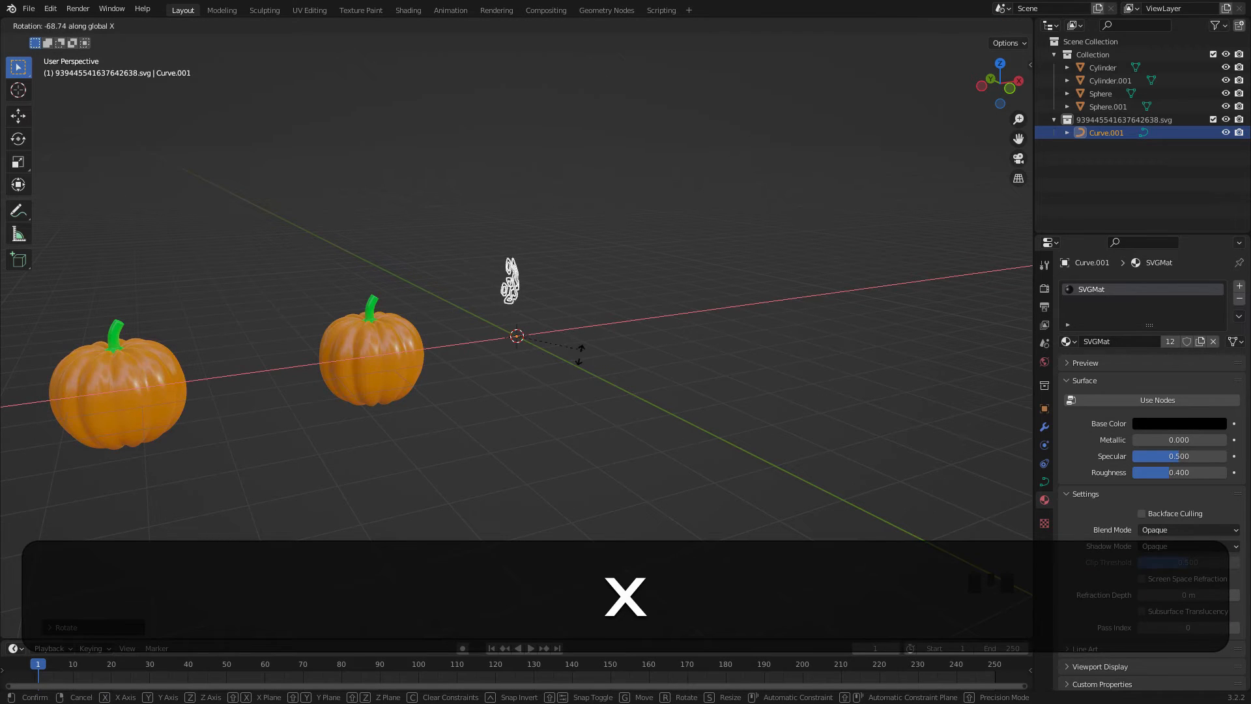
{"action": "left_click", "coordinate": [558, 376]}
Step: Rotate the upright face curve 90° about the global Z axis so it lines up with the X axis, facing the front
{"action": "key", "text": "r"}
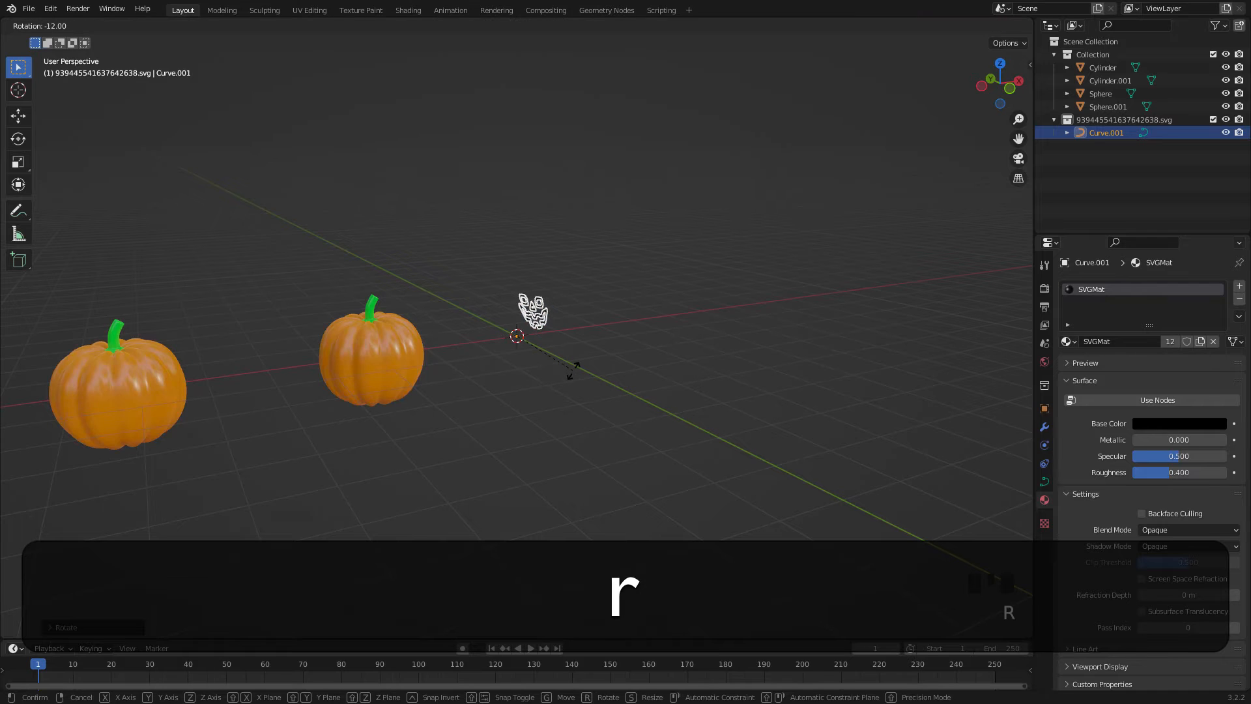
{"action": "key", "text": "z"}
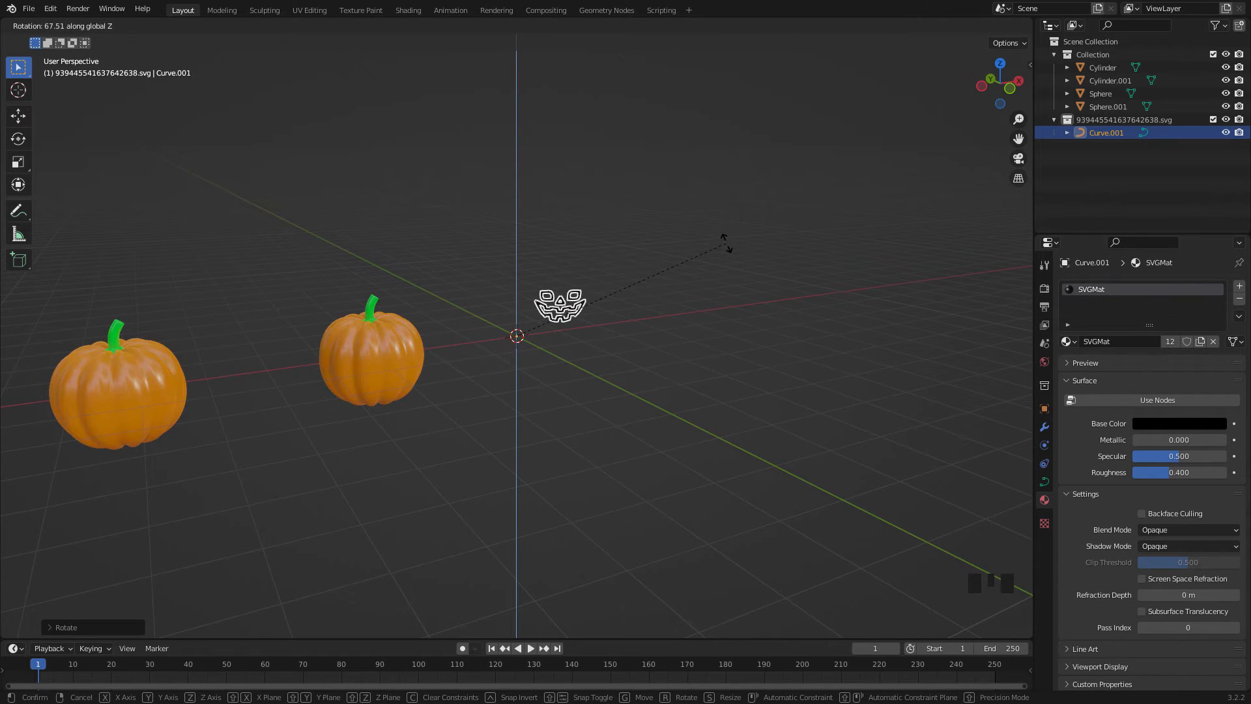
{"action": "key", "text": "0"}
{"action": "key", "text": "Return"}
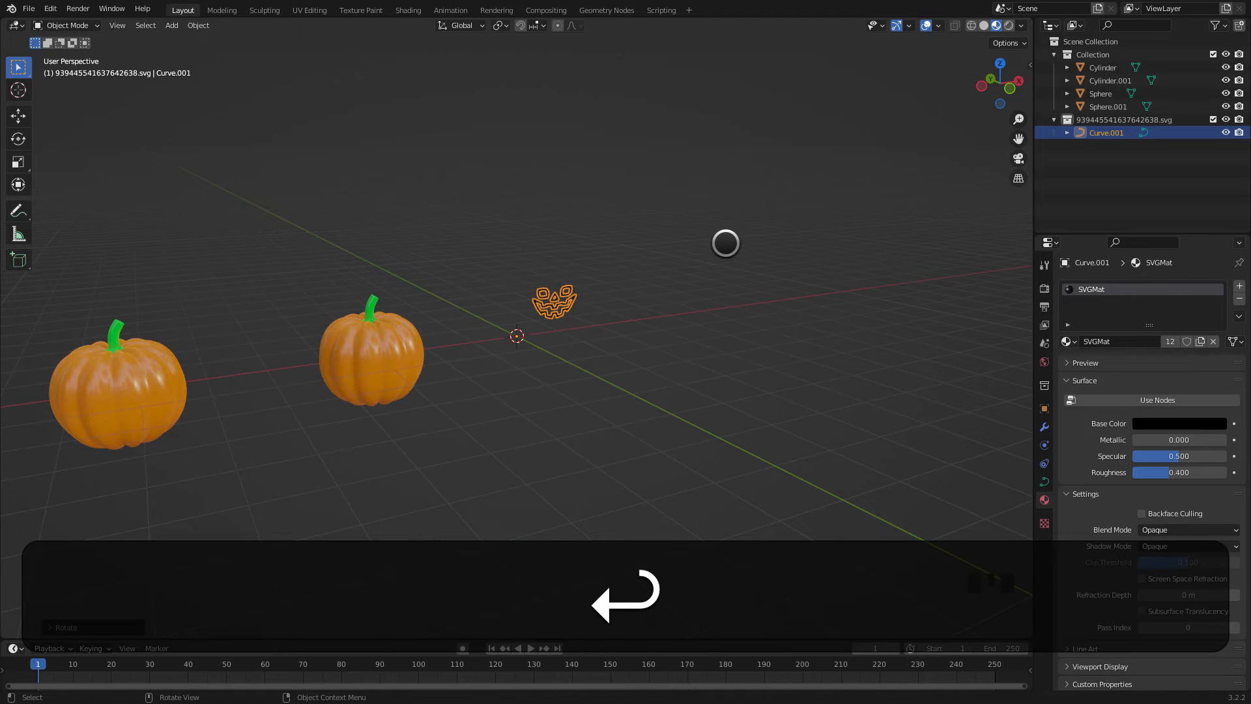
Step: Move the face curve forward along negative global Y and about 3.9 m along negative global X, towards the pumpkin nearest the origin
{"action": "key", "text": "g"}
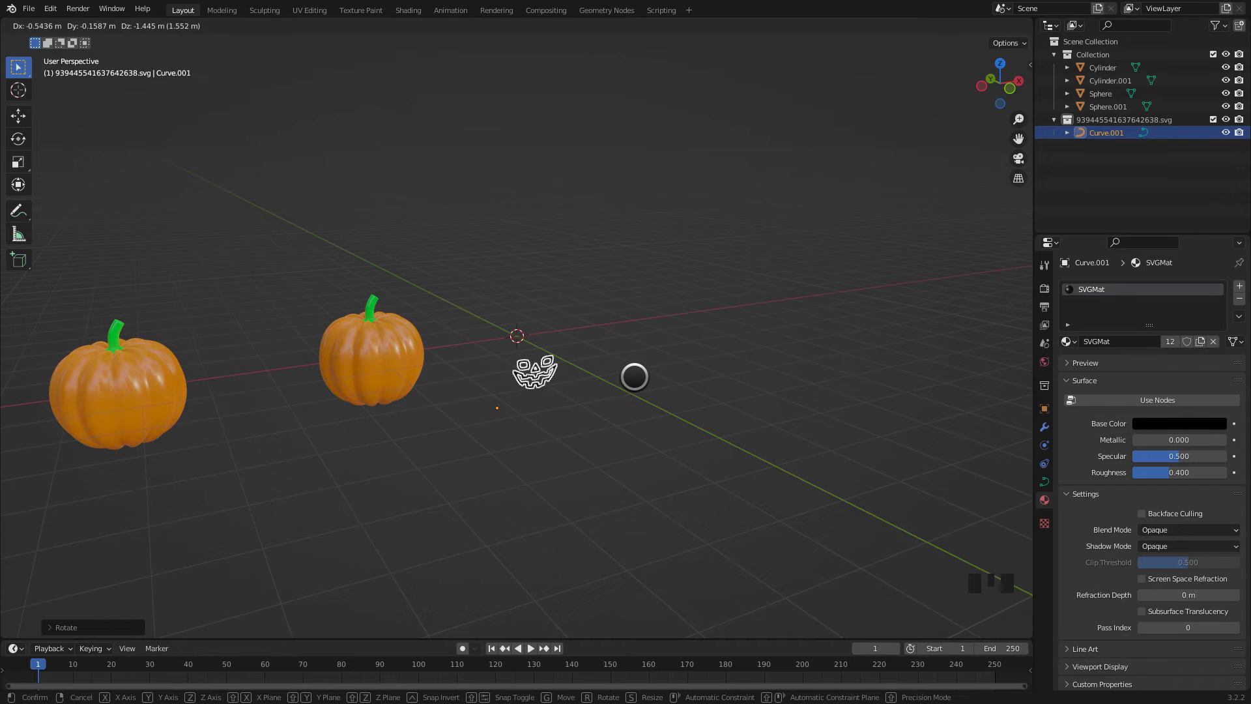
{"action": "key", "text": "y"}
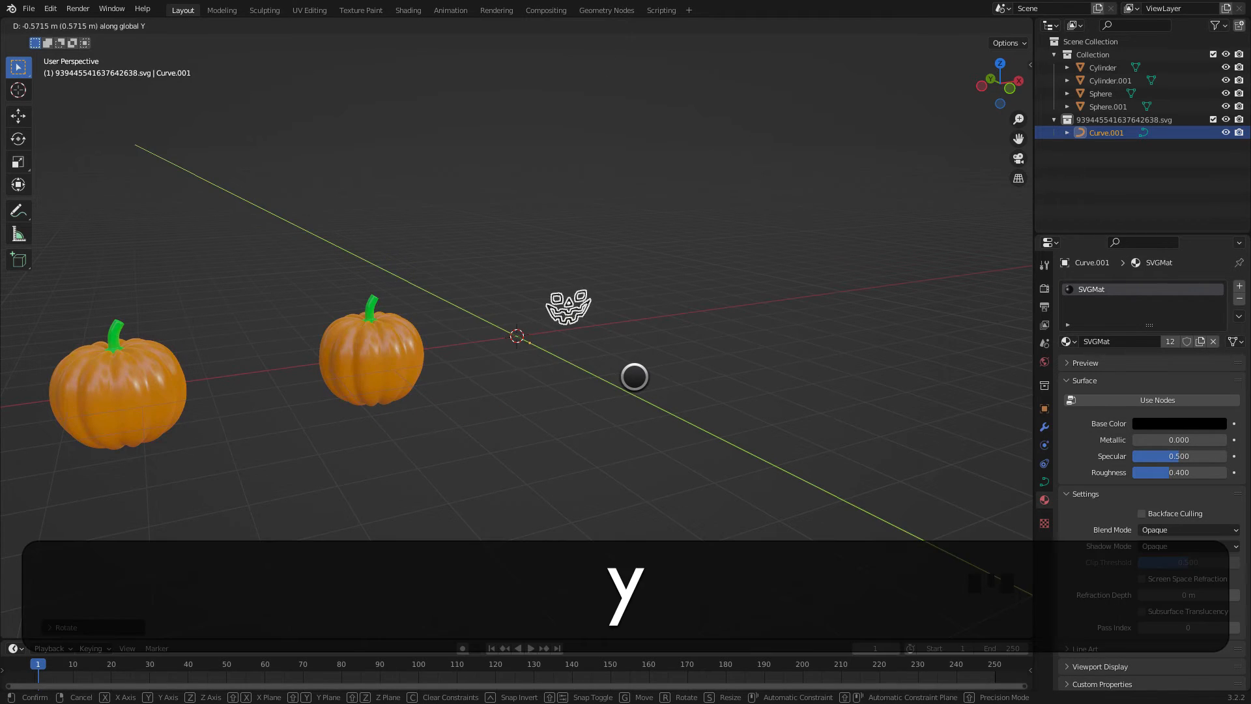
{"action": "left_click", "coordinate": [690, 394]}
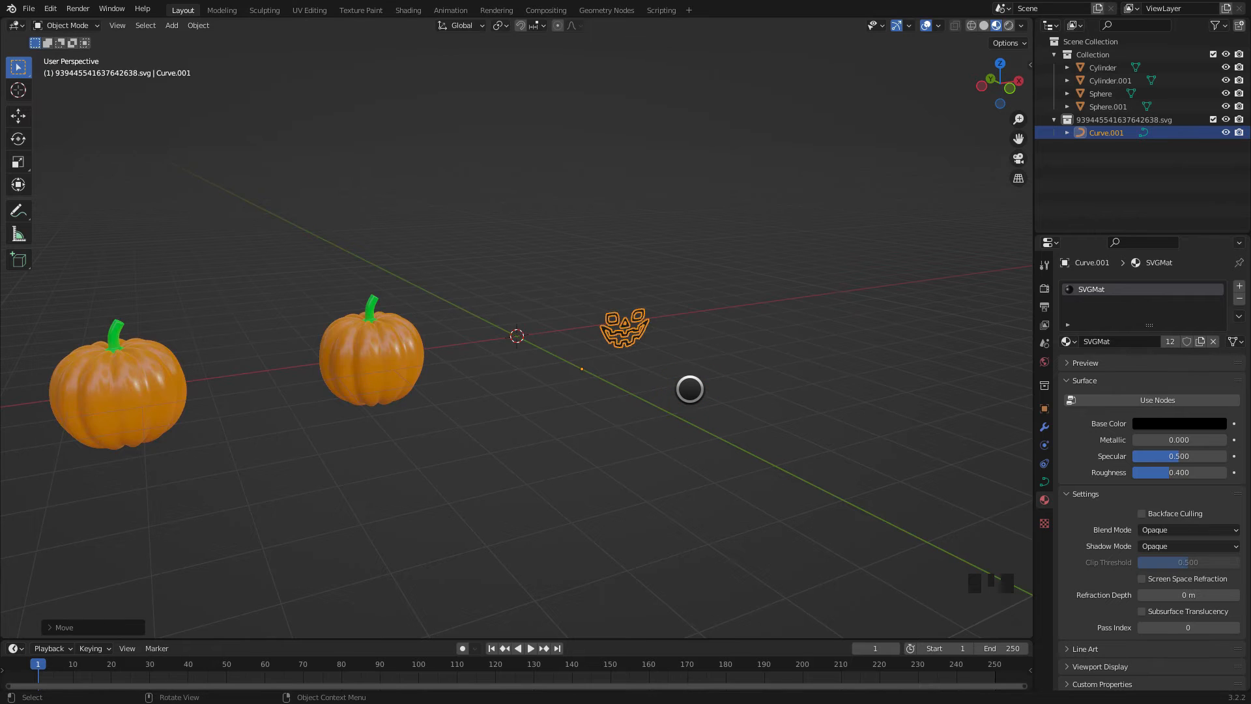
{"action": "key", "text": "g"}
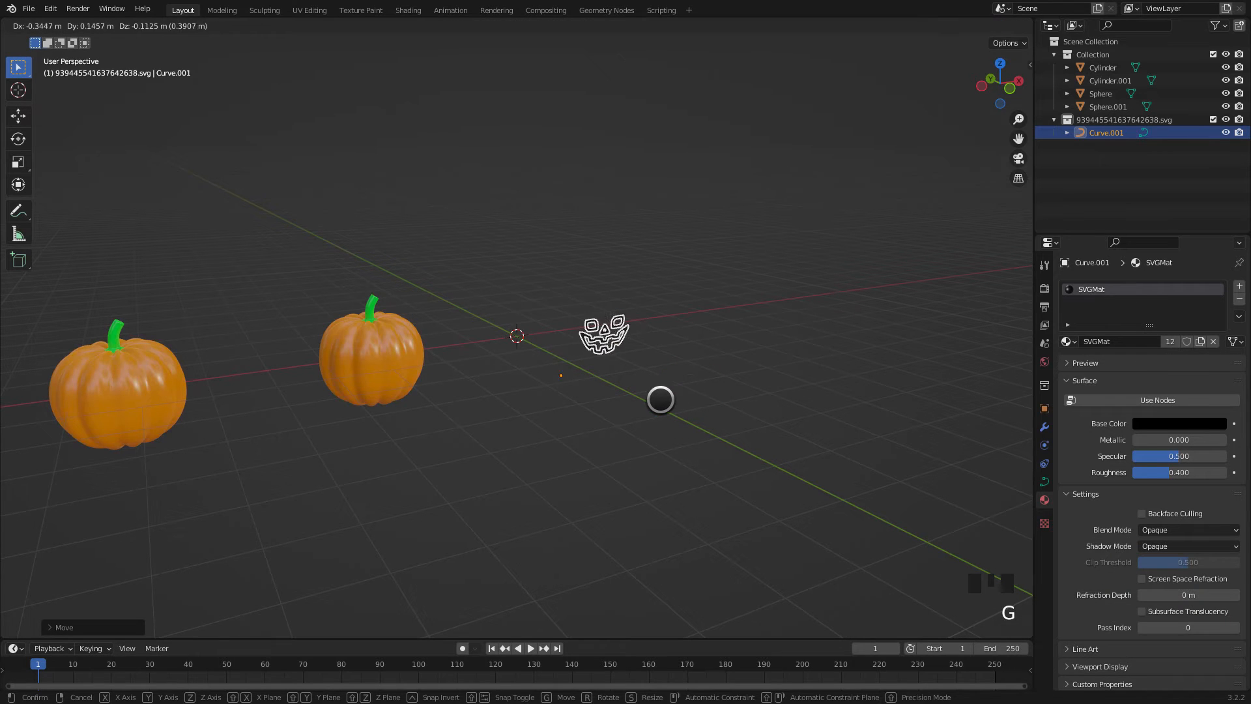
{"action": "key", "text": "x"}
{"action": "left_click", "coordinate": [470, 447]}
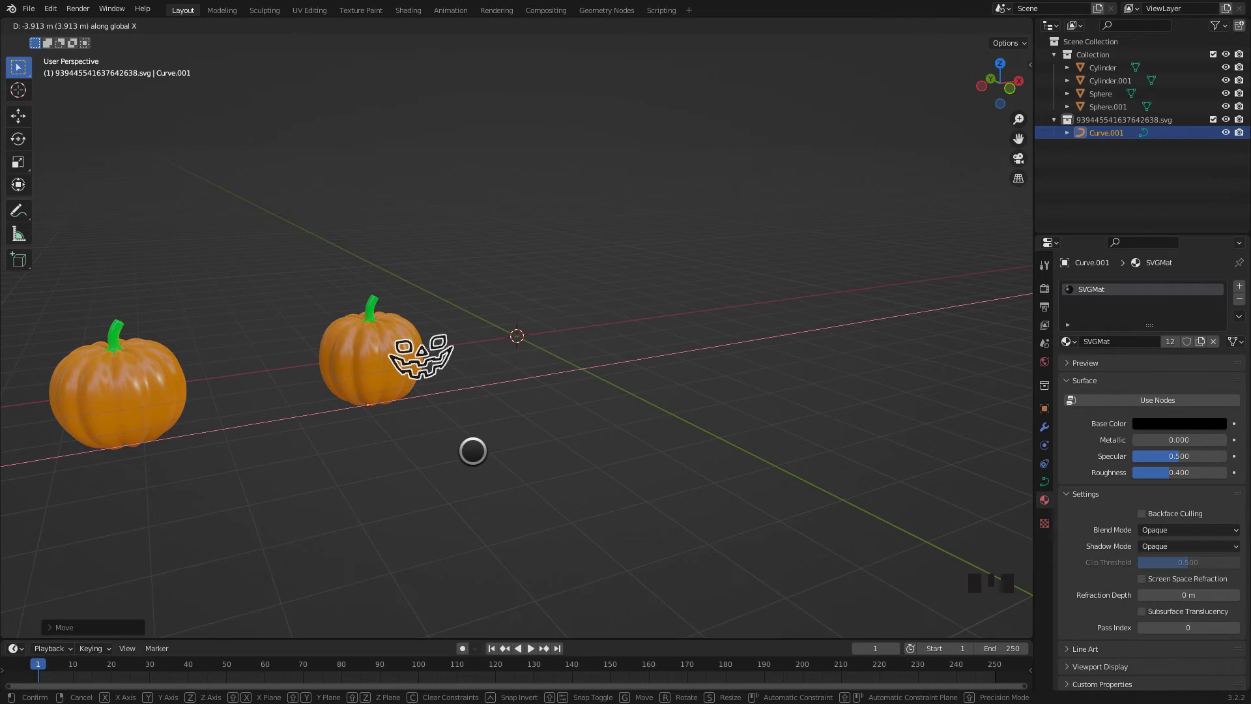
{"action": "middle_click_drag", "start_coordinate": [569, 390], "coordinate": [501, 346]}
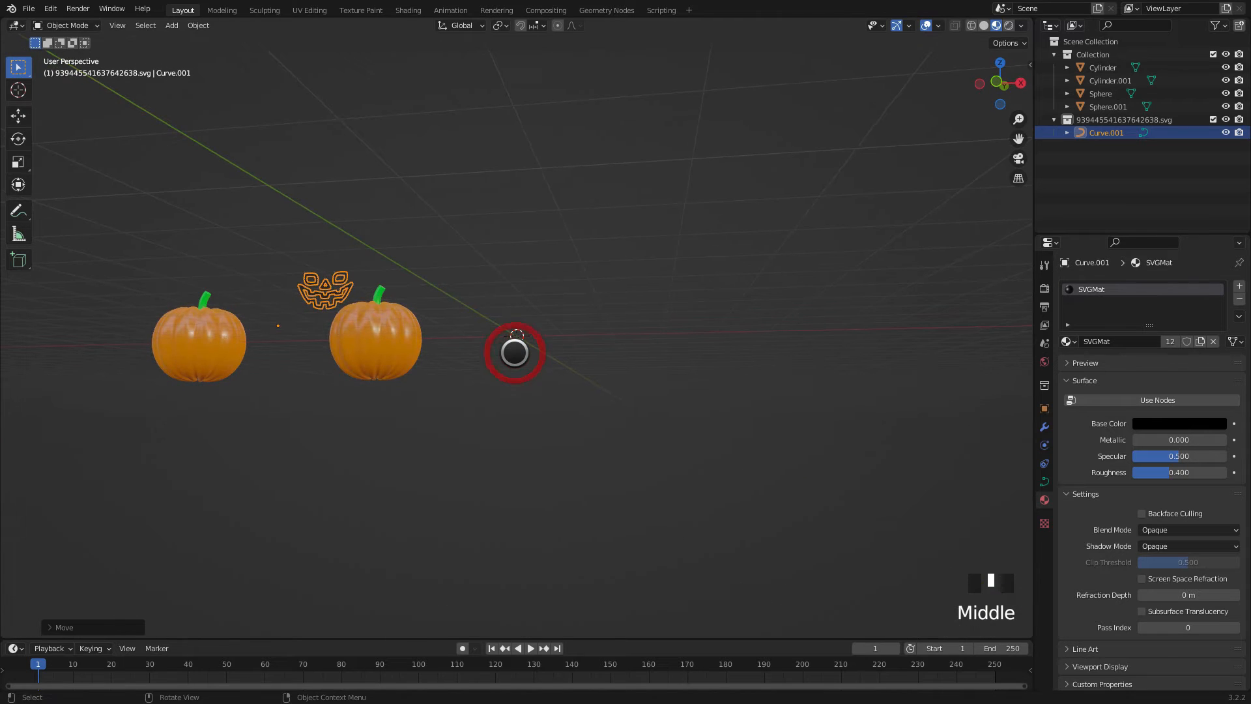
Step: In front view, move the face curve down about 0.7 m along Z to centre it on the nearest pumpkin
{"action": "key", "text": "KP_1"}
{"action": "scroll", "coordinate": [335, 287], "scroll_direction": "up", "scroll_amount": 2}
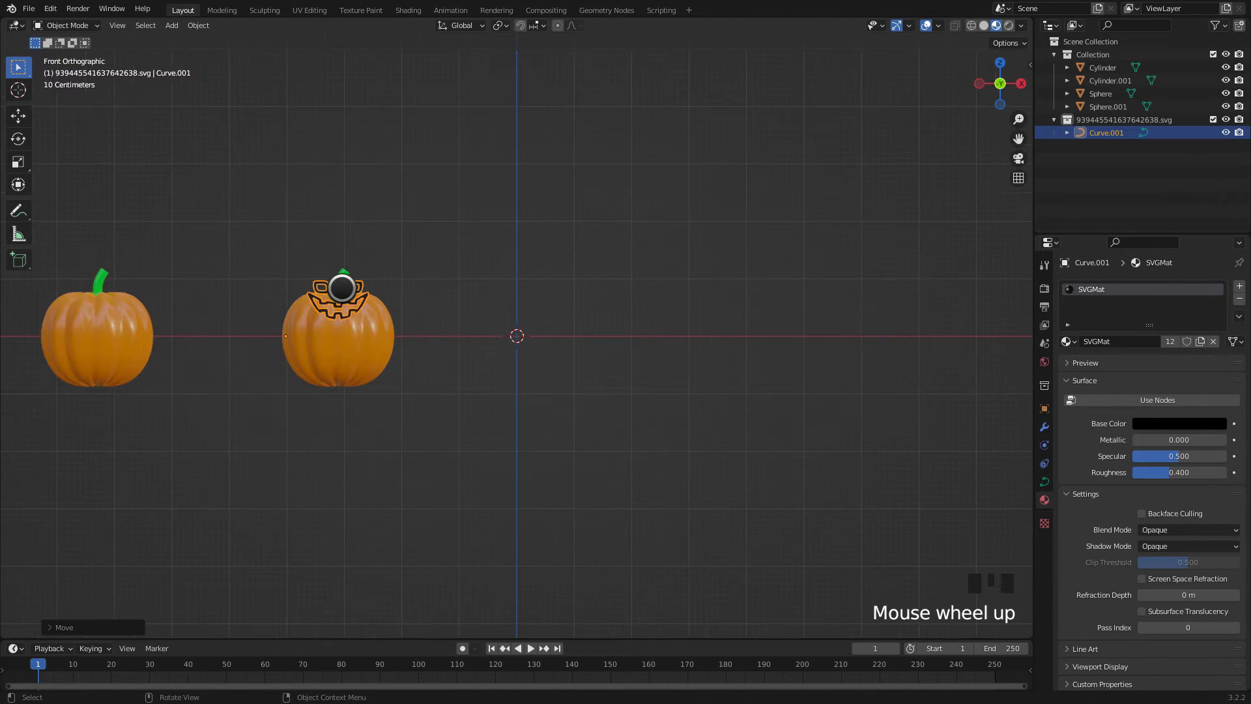
{"action": "middle_click_drag", "start_coordinate": [447, 307], "coordinate": [671, 327], "text": "shift"}
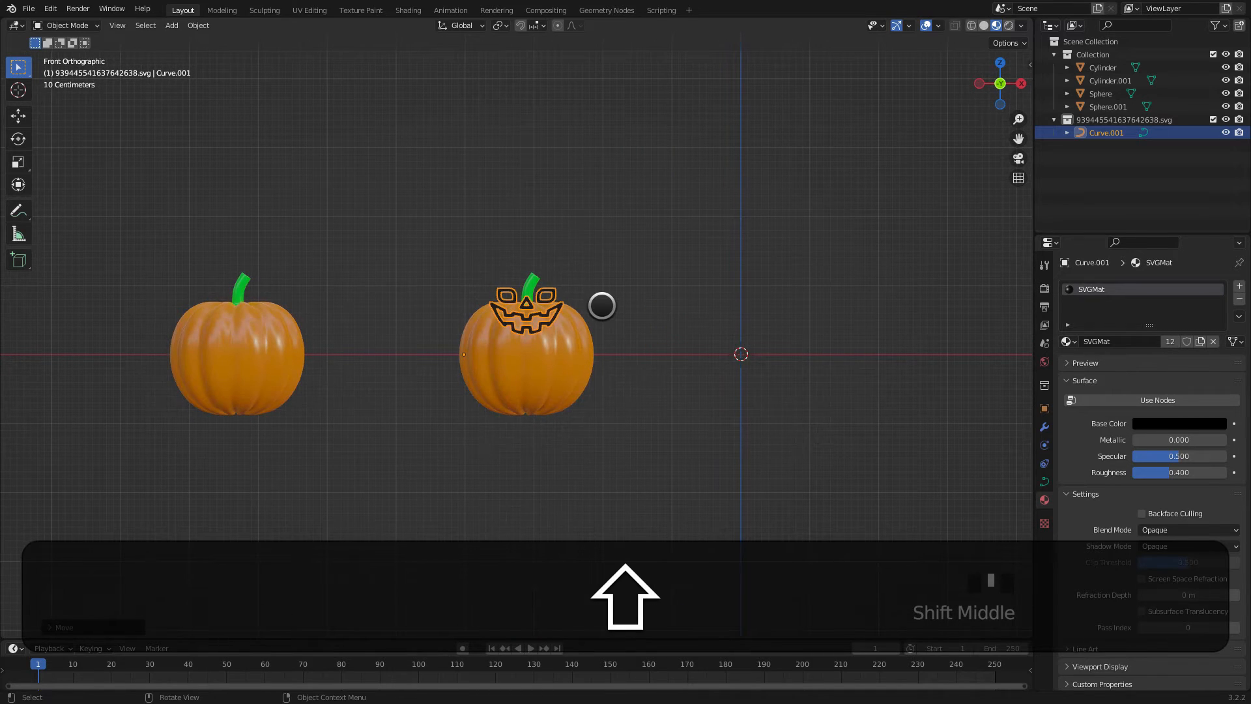
{"action": "key", "text": "g"}
{"action": "key", "text": "z"}
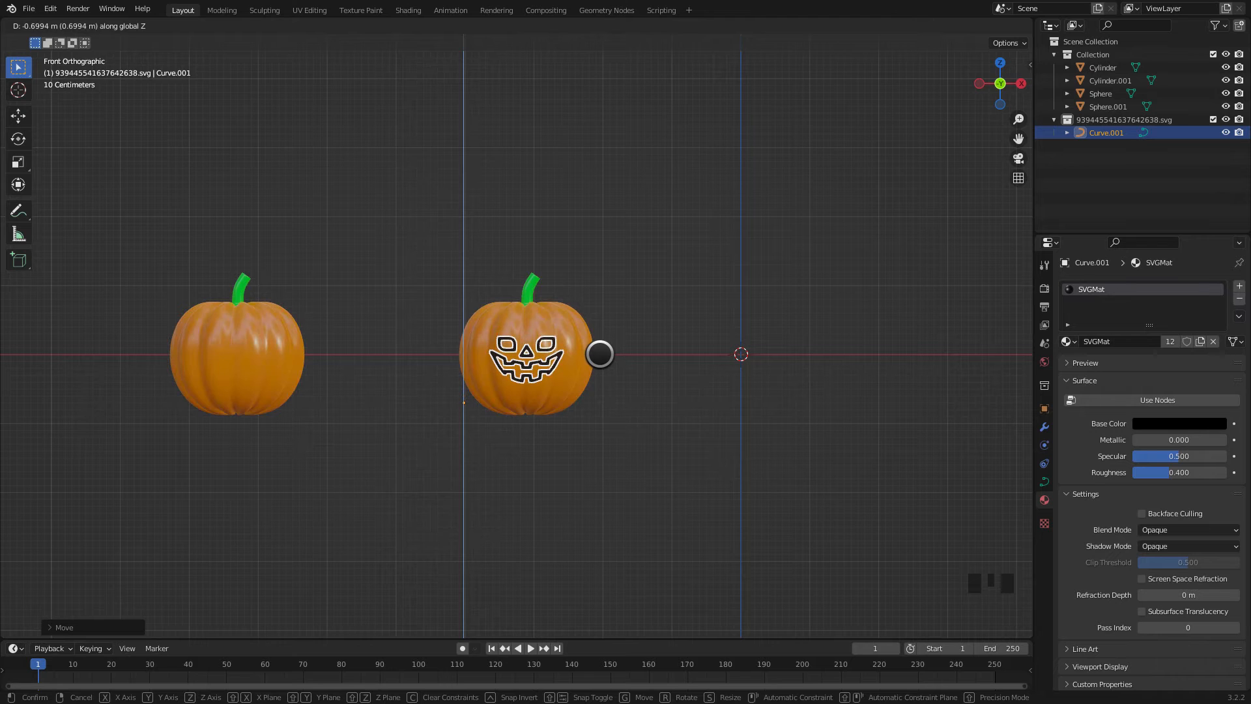
{"action": "left_click", "coordinate": [600, 354]}
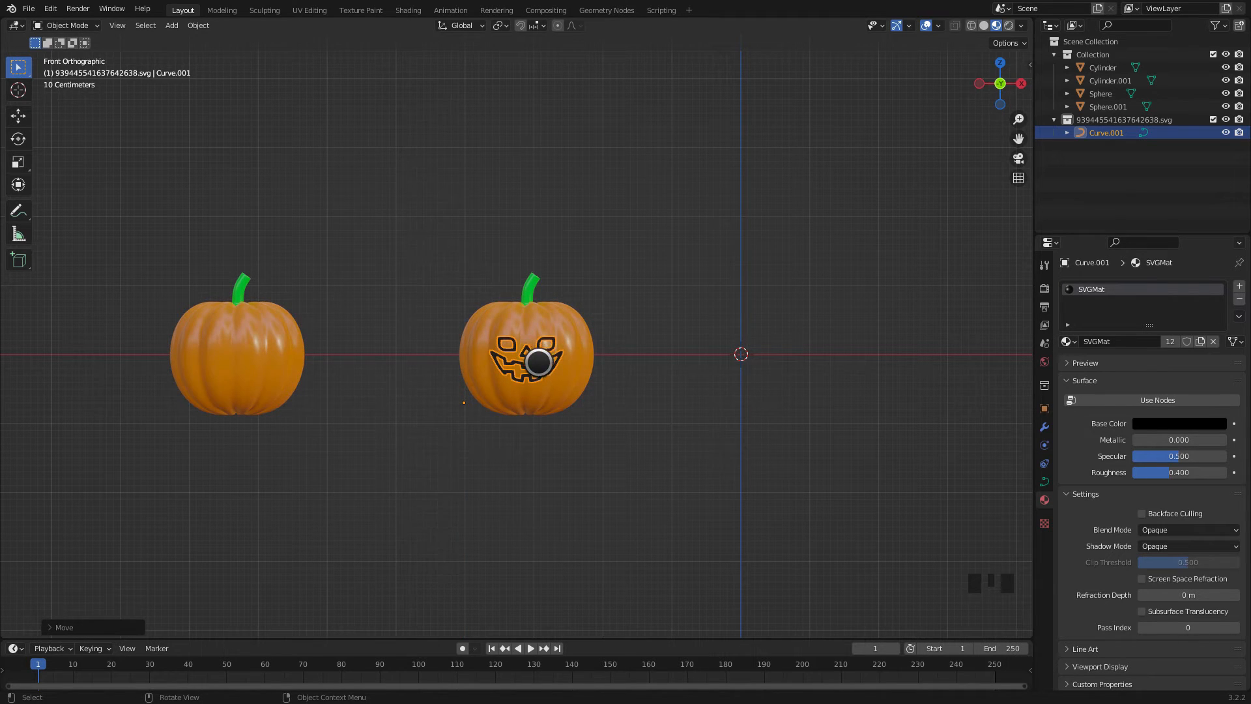
Step: Set the face curve's origin to its geometry and scale it up about 1.49 times to fill the pumpkin's front
{"action": "right_click", "coordinate": [538, 362]}
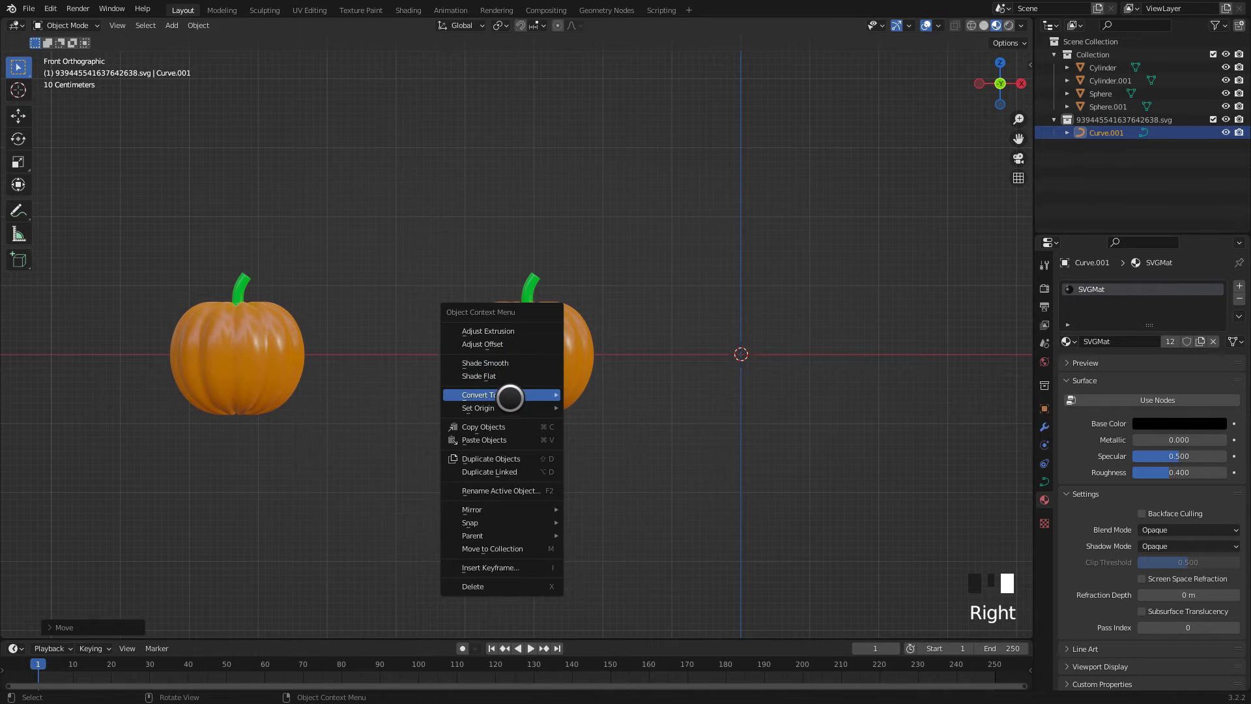
{"action": "mouse_move", "coordinate": [511, 405]}
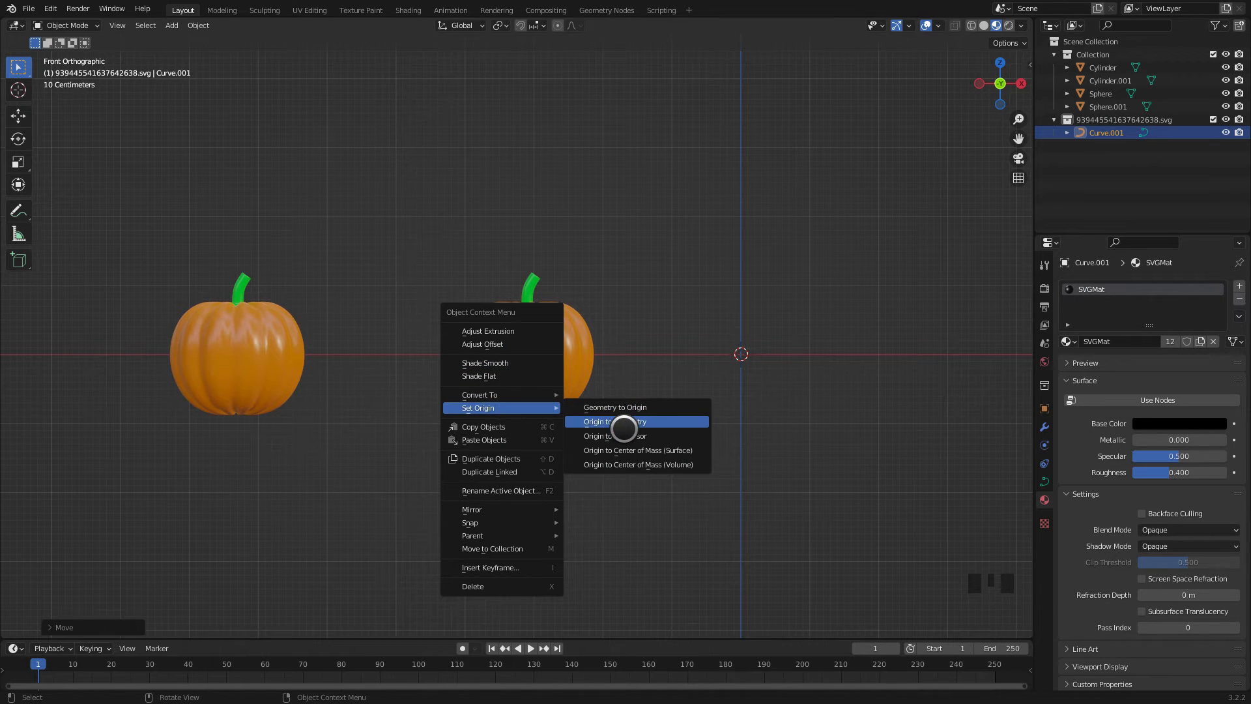
{"action": "left_click", "coordinate": [625, 423]}
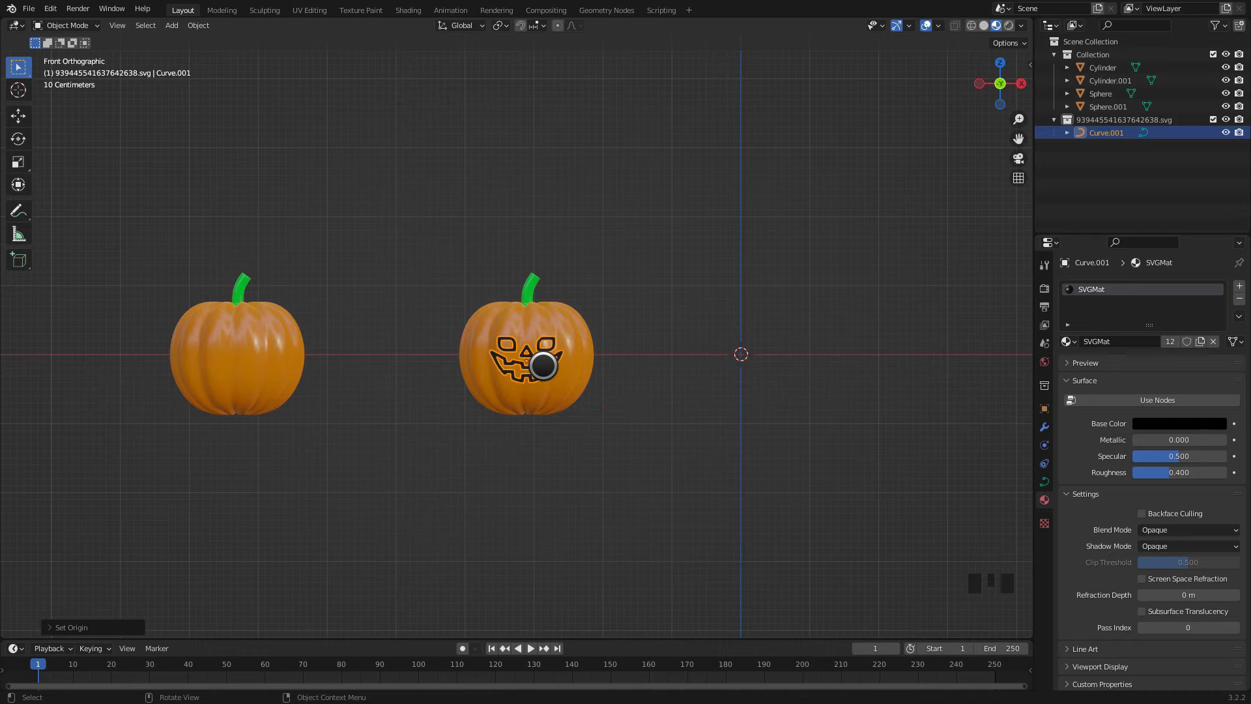
{"action": "key", "text": "s"}
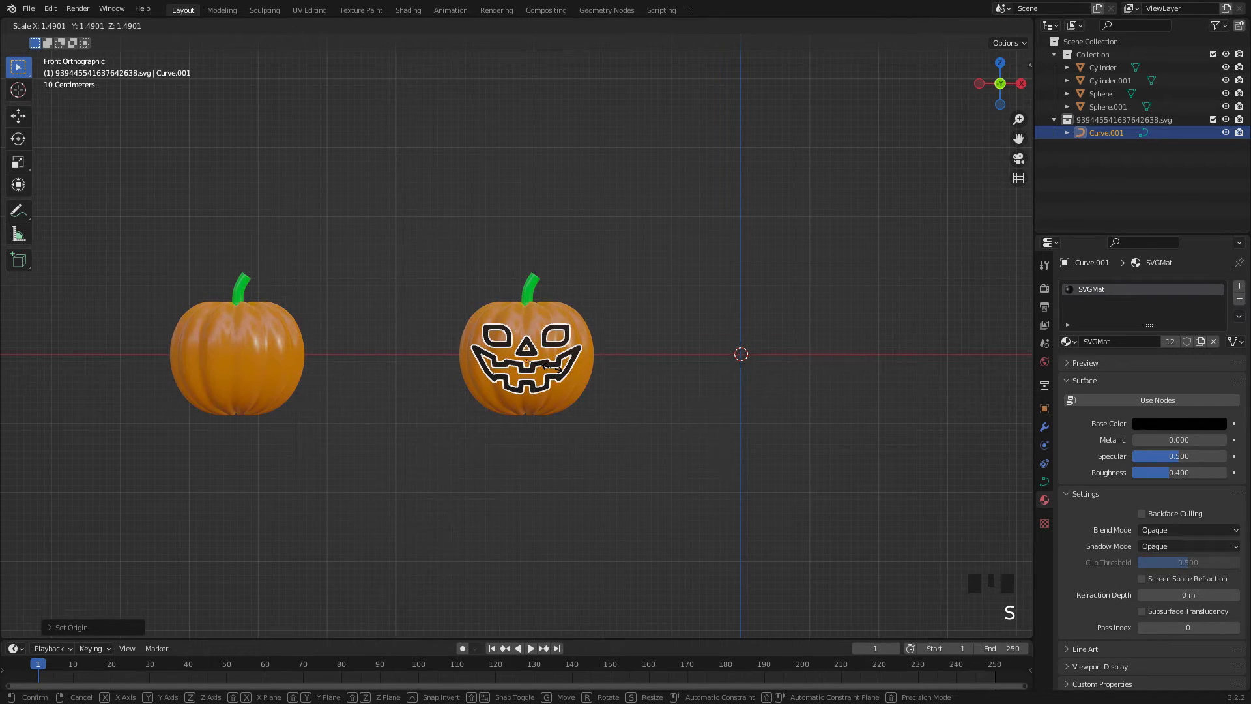
{"action": "left_click", "coordinate": [550, 367]}
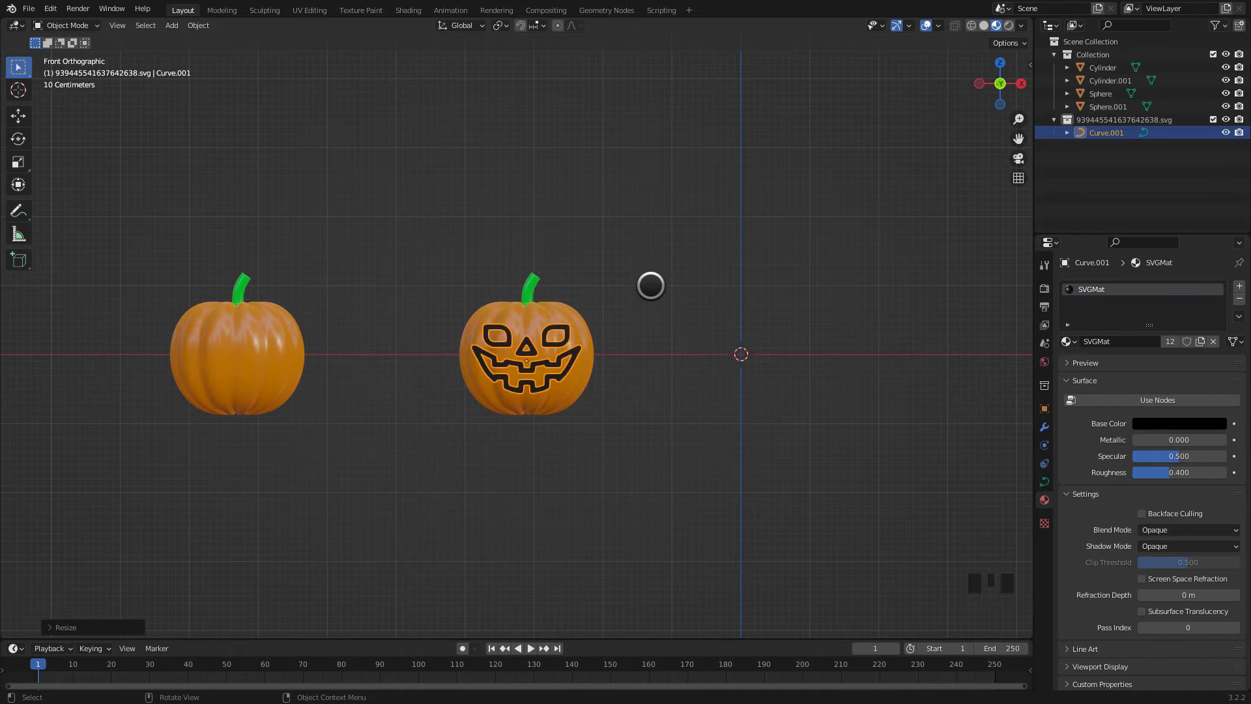
Step: Move the face curve about 1.2 m along the Y axis, close to the pumpkin's front
{"action": "scroll", "coordinate": [650, 285], "scroll_direction": "down", "scroll_amount": 1}
{"action": "middle_click_drag", "start_coordinate": [650, 285], "coordinate": [525, 341]}
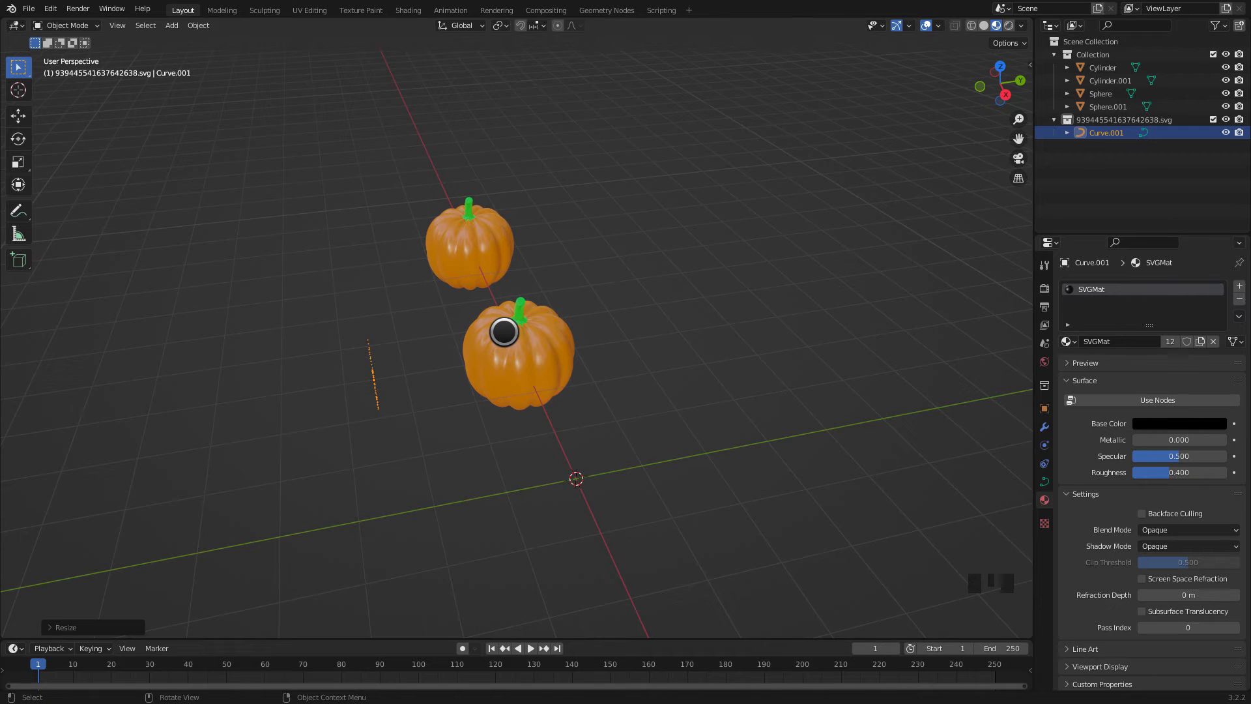
{"action": "key", "text": "g"}
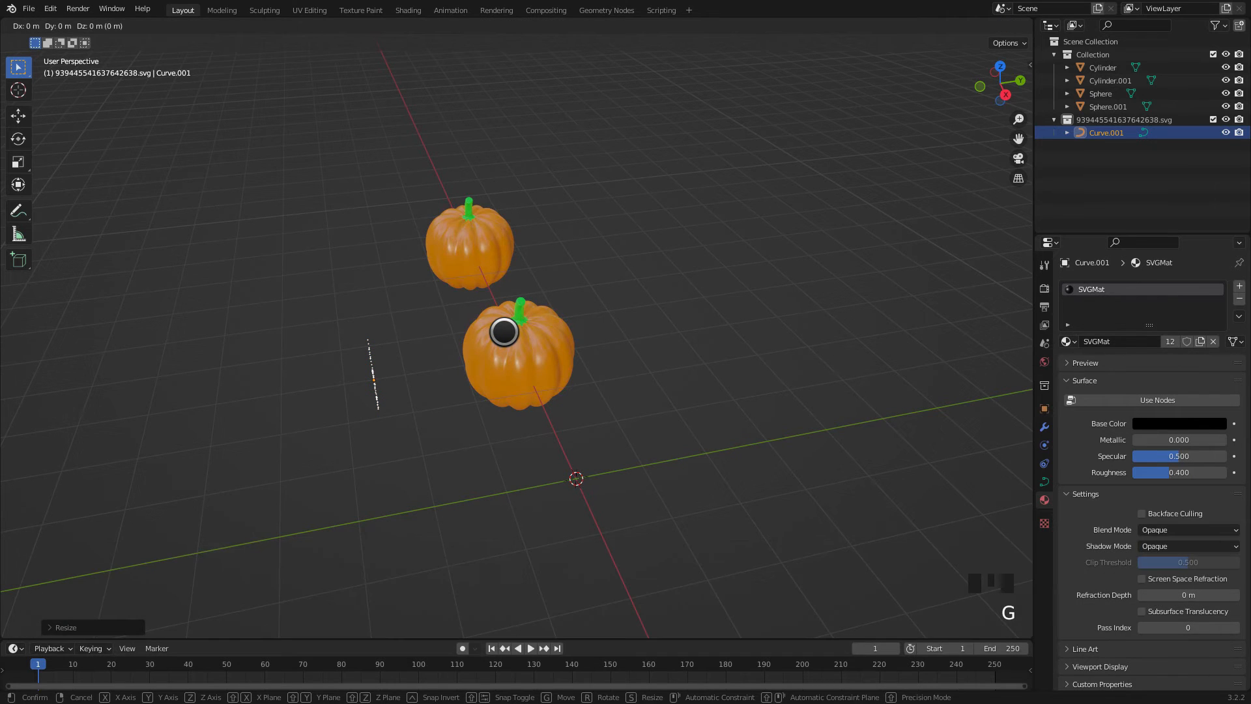
{"action": "key", "text": "y"}
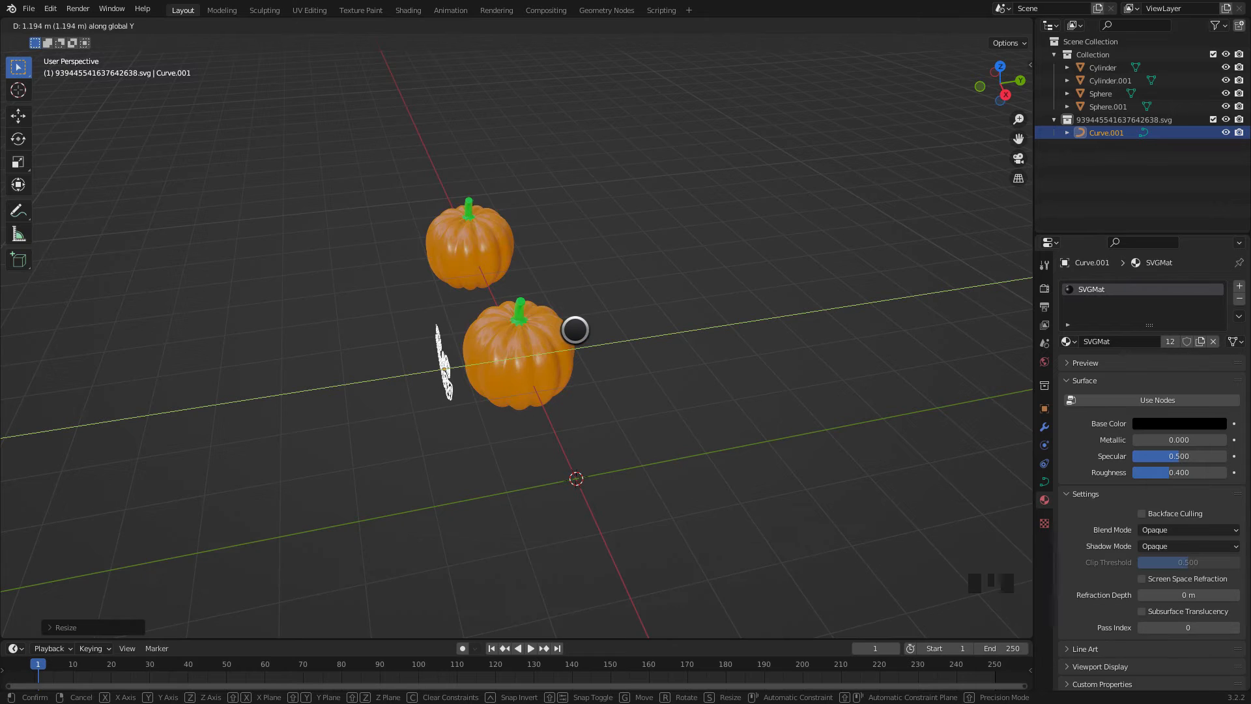
{"action": "left_click", "coordinate": [569, 340]}
Step: Select the face curve and examine its control points in Edit Mode, returning to Object Mode
{"action": "middle_click_drag", "start_coordinate": [569, 341], "coordinate": [442, 365]}
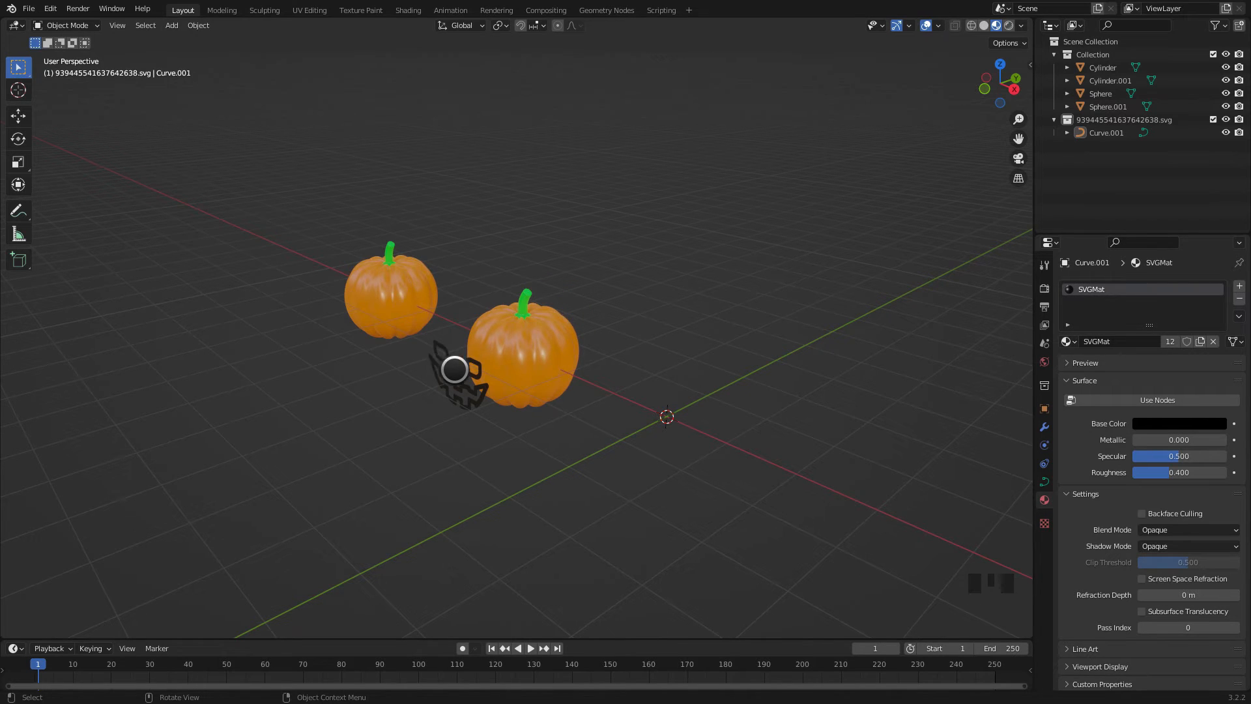
{"action": "scroll", "coordinate": [442, 368], "scroll_direction": "up", "scroll_amount": 2}
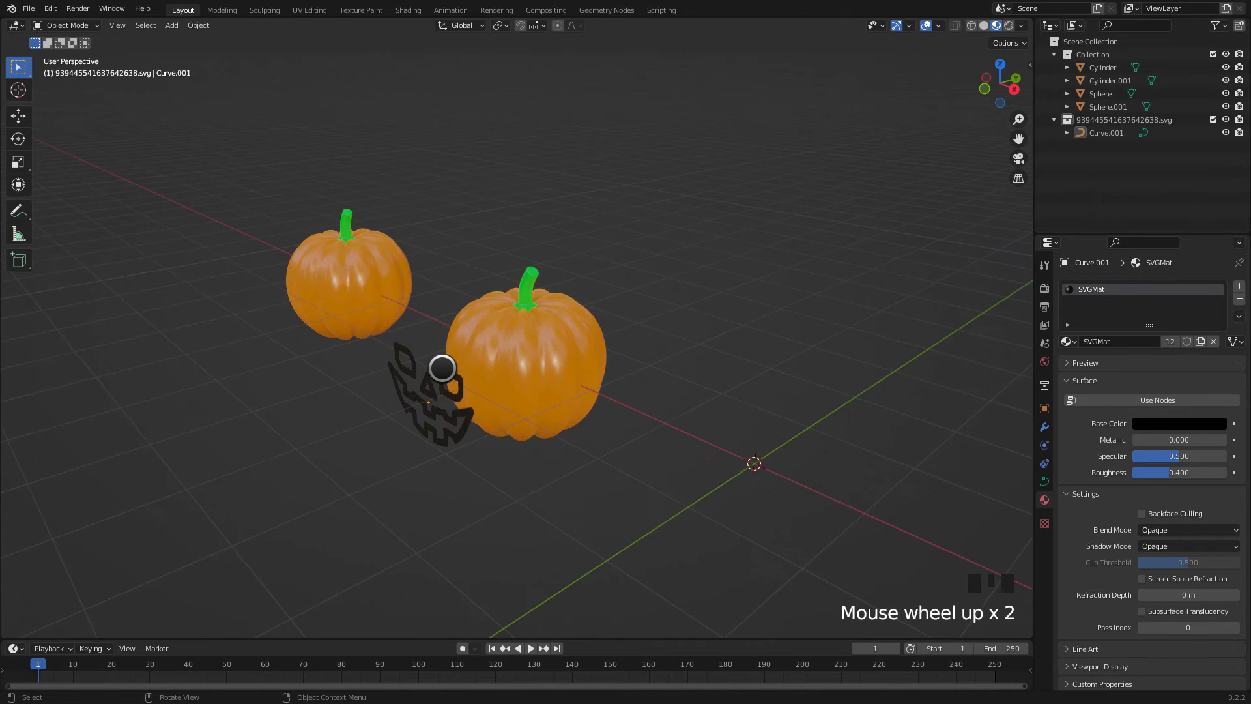
{"action": "left_click", "coordinate": [443, 374]}
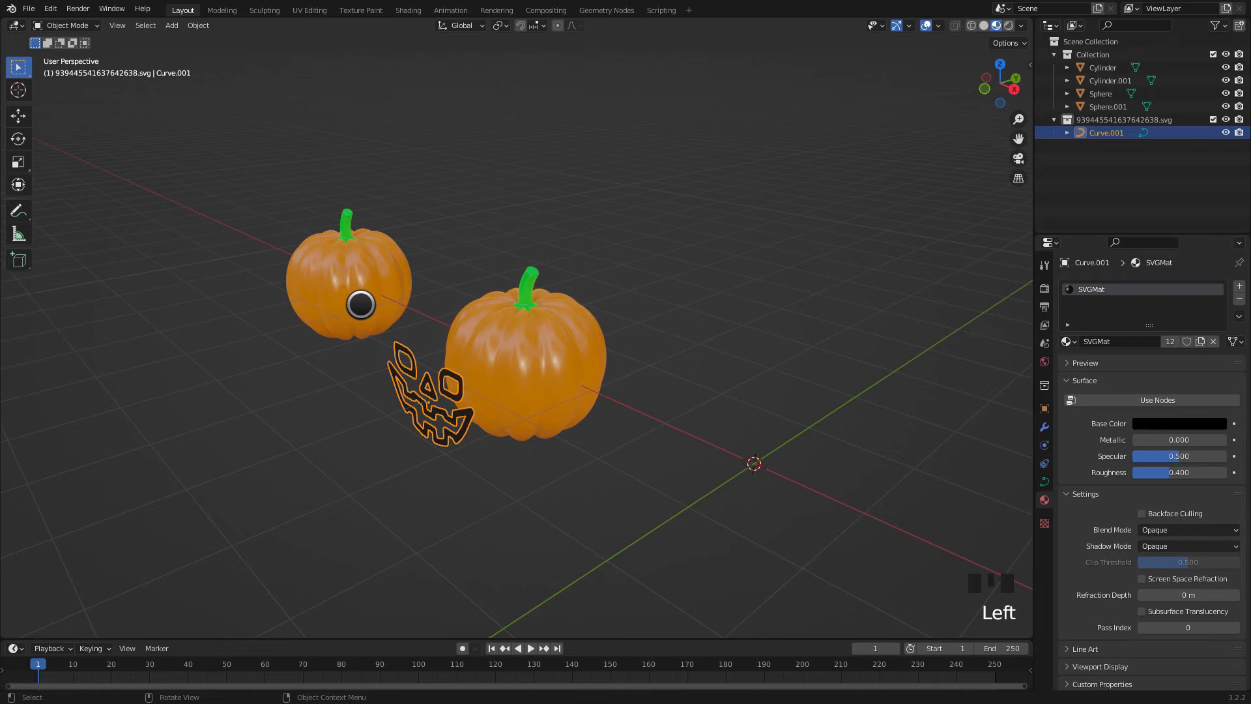
{"action": "key", "text": "Tab"}
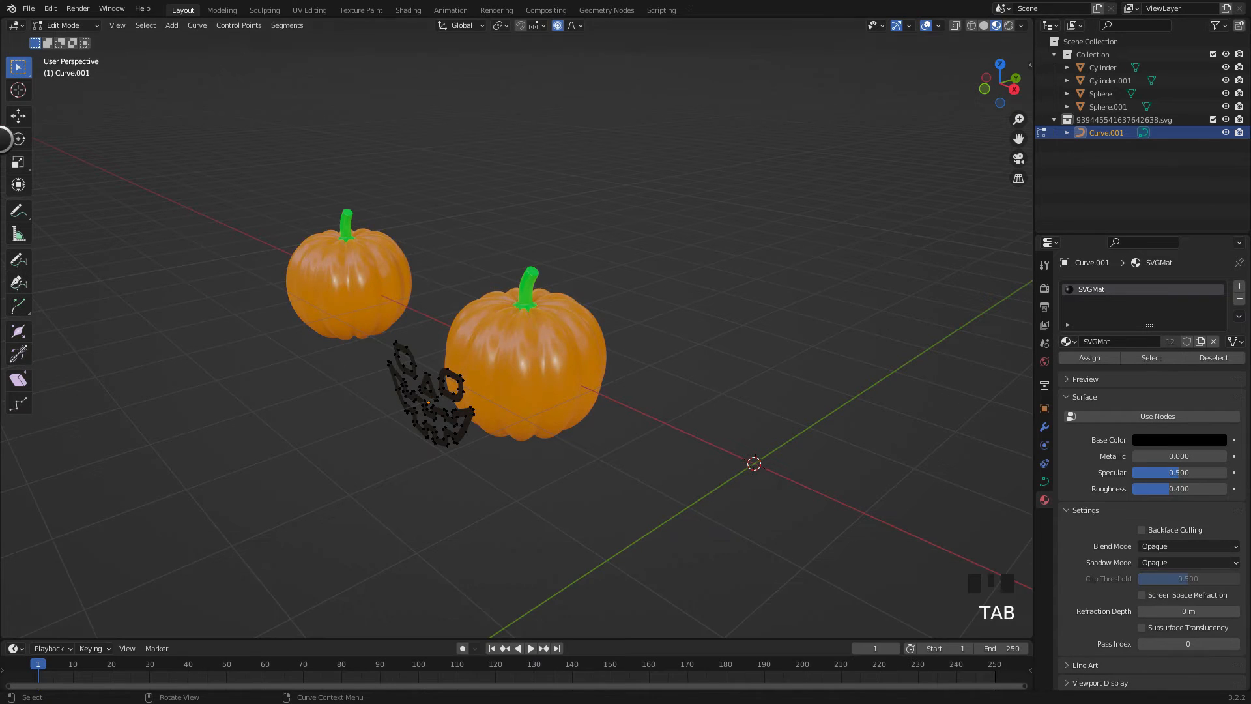
{"action": "key", "text": "Tab"}
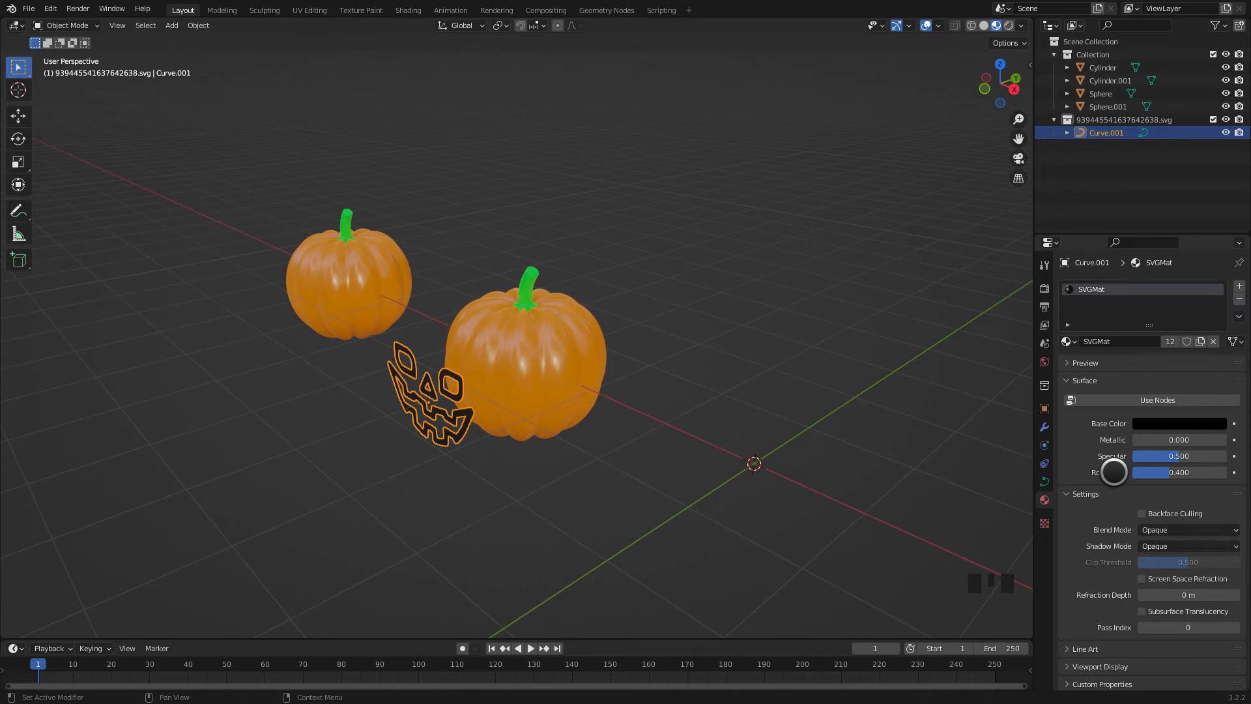
Step: Try to thicken the face curve with a Solidify modifier at 0.07 m thickness, and undo the modifier
{"action": "left_click", "coordinate": [1045, 427]}
{"action": "left_click", "coordinate": [1112, 300]}
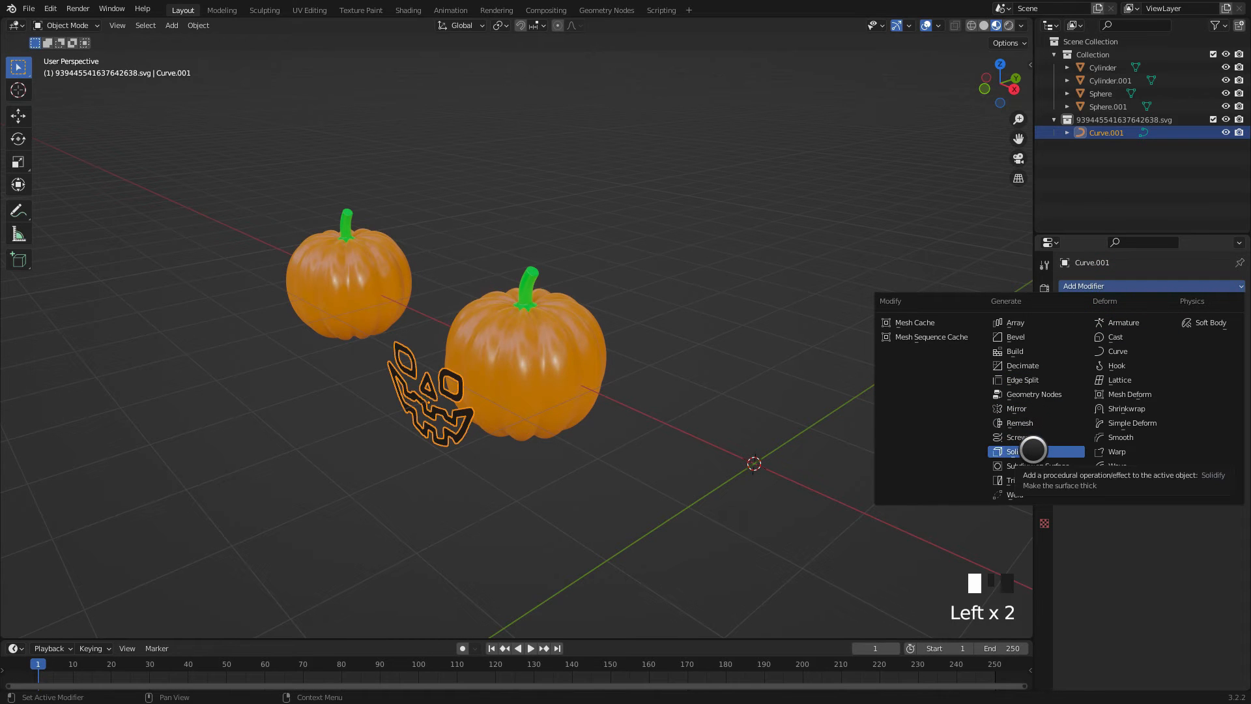
{"action": "left_click", "coordinate": [1033, 449]}
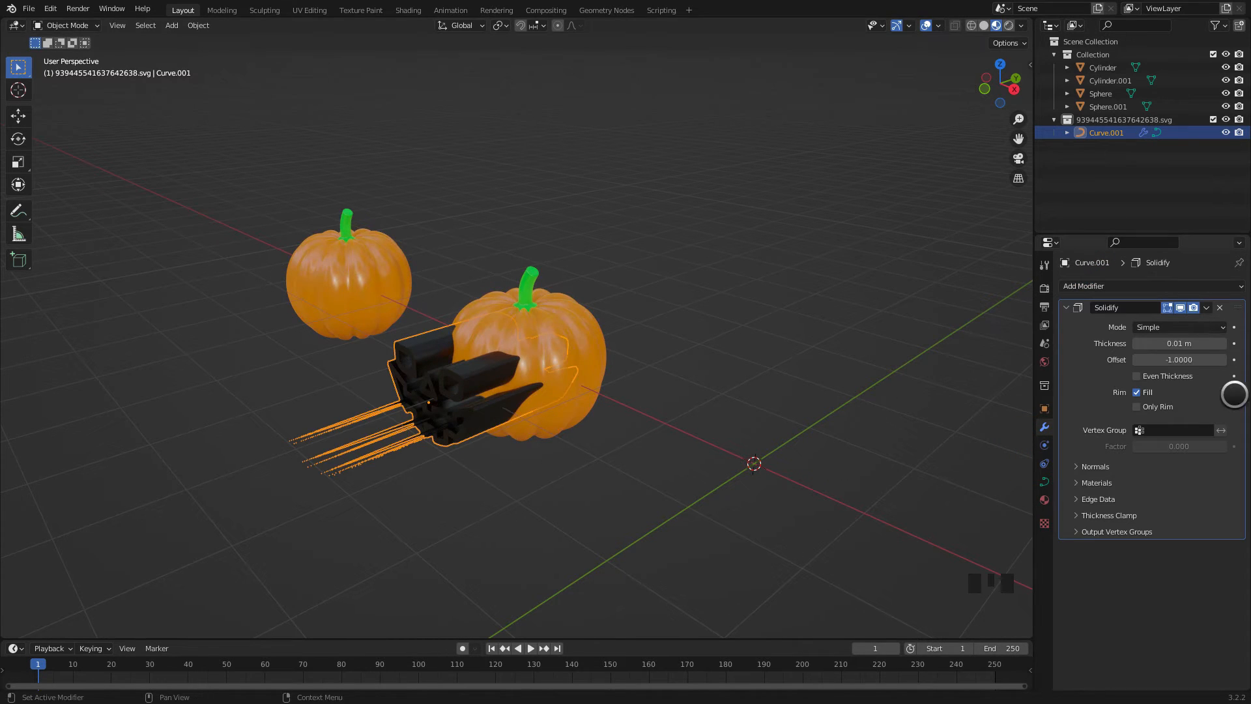
{"action": "mouse_move", "coordinate": [1179, 343]}
{"action": "left_mouse_down"}
{"action": "mouse_move", "coordinate": [1154, 343]}
{"action": "mouse_move", "coordinate": [1199, 343]}
{"action": "left_mouse_up"}
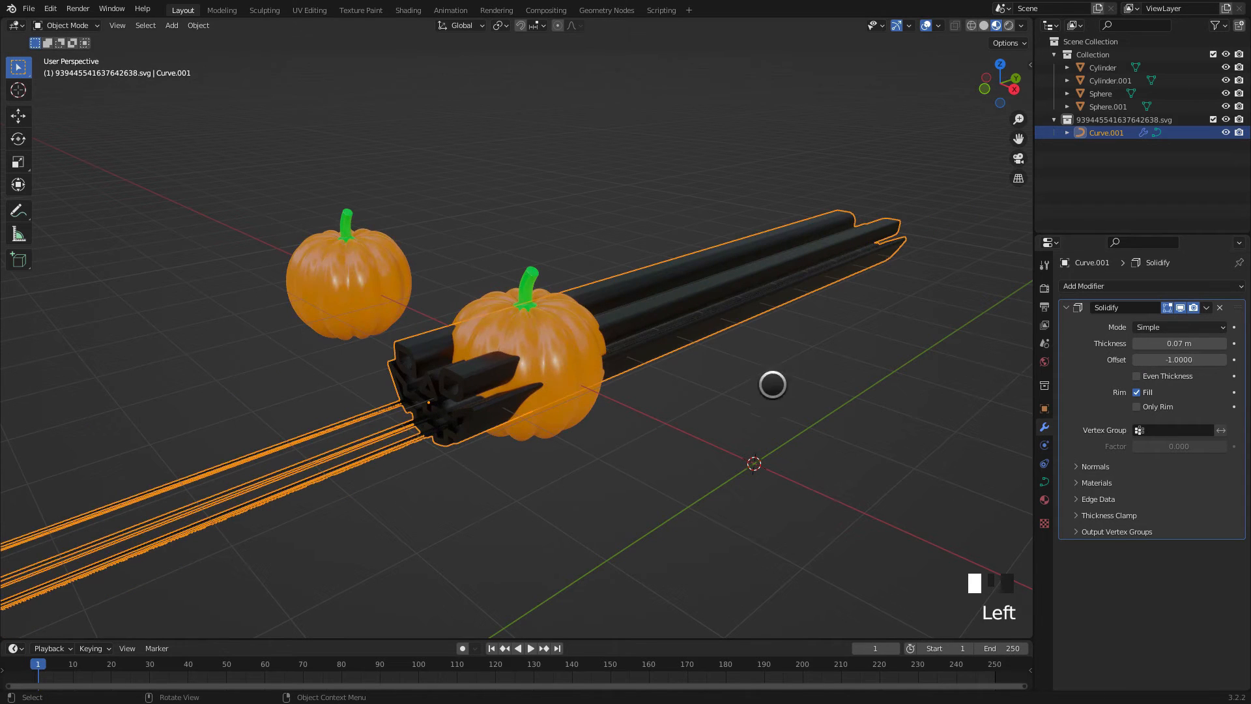
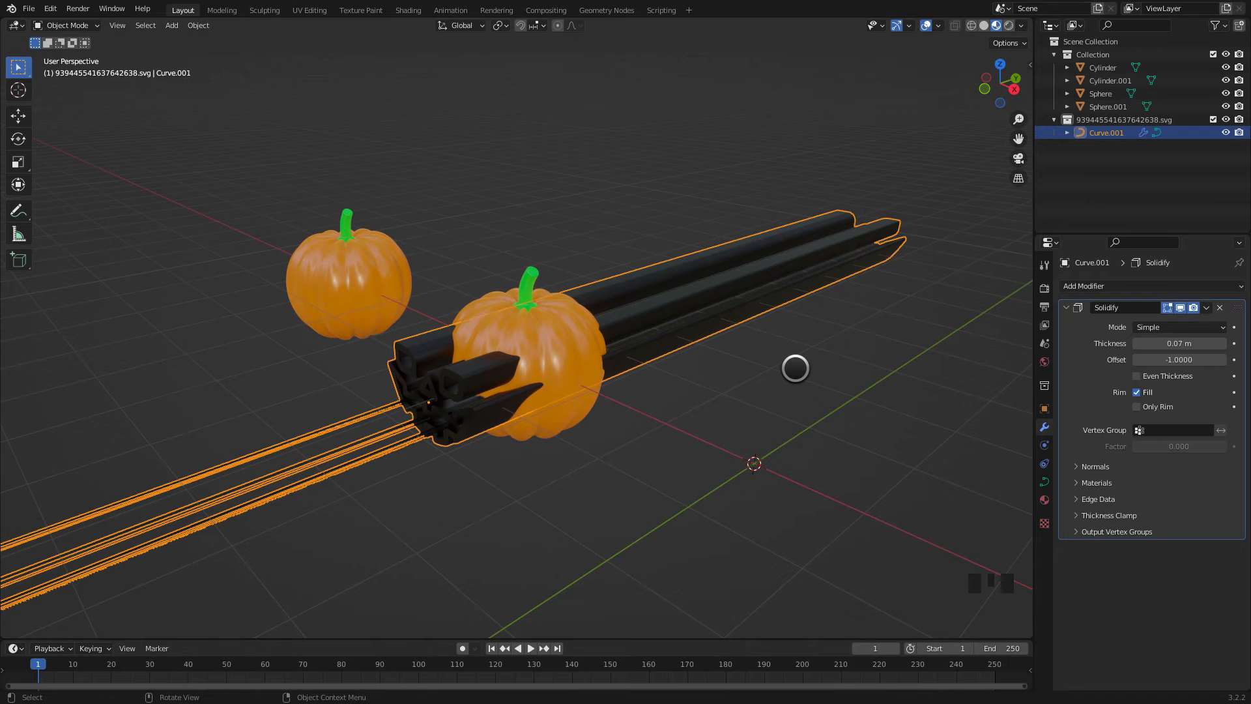
{"action": "key", "text": "super+z"}
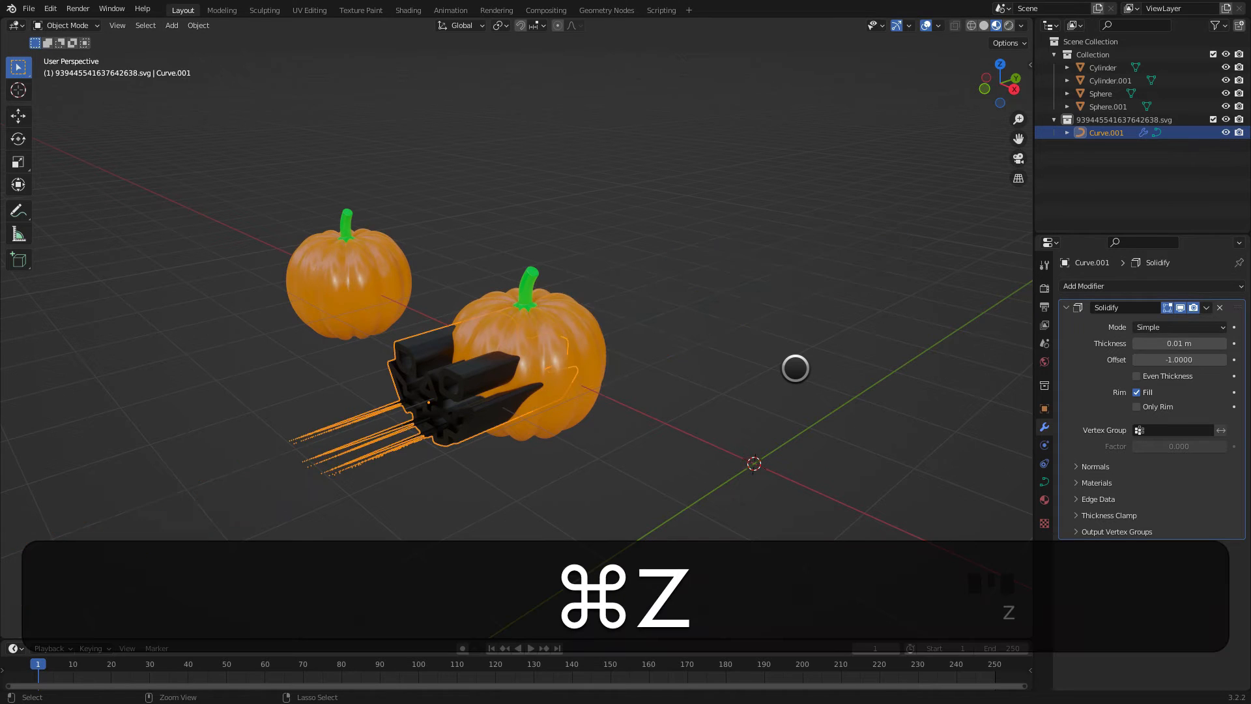
{"action": "key", "text": "super+z"}
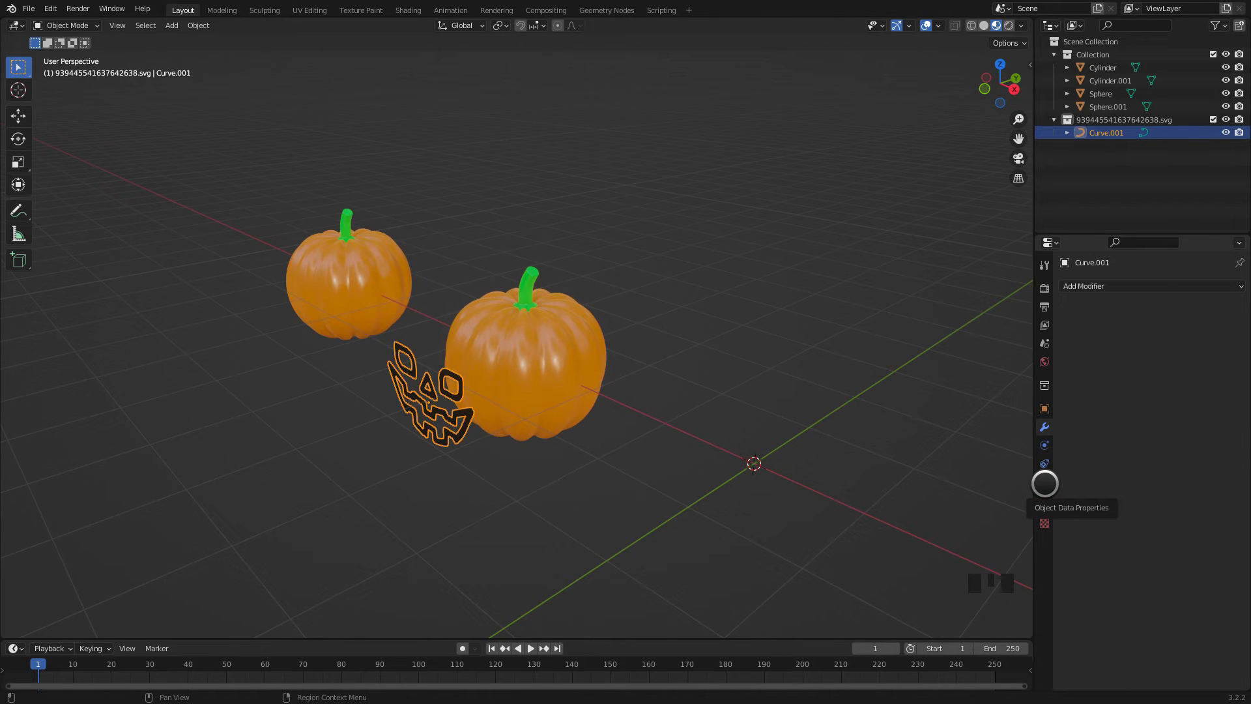
Step: Give the face curve depth by setting the Extrude value of its curve geometry to 0.003 m
{"action": "left_click", "coordinate": [1045, 483]}
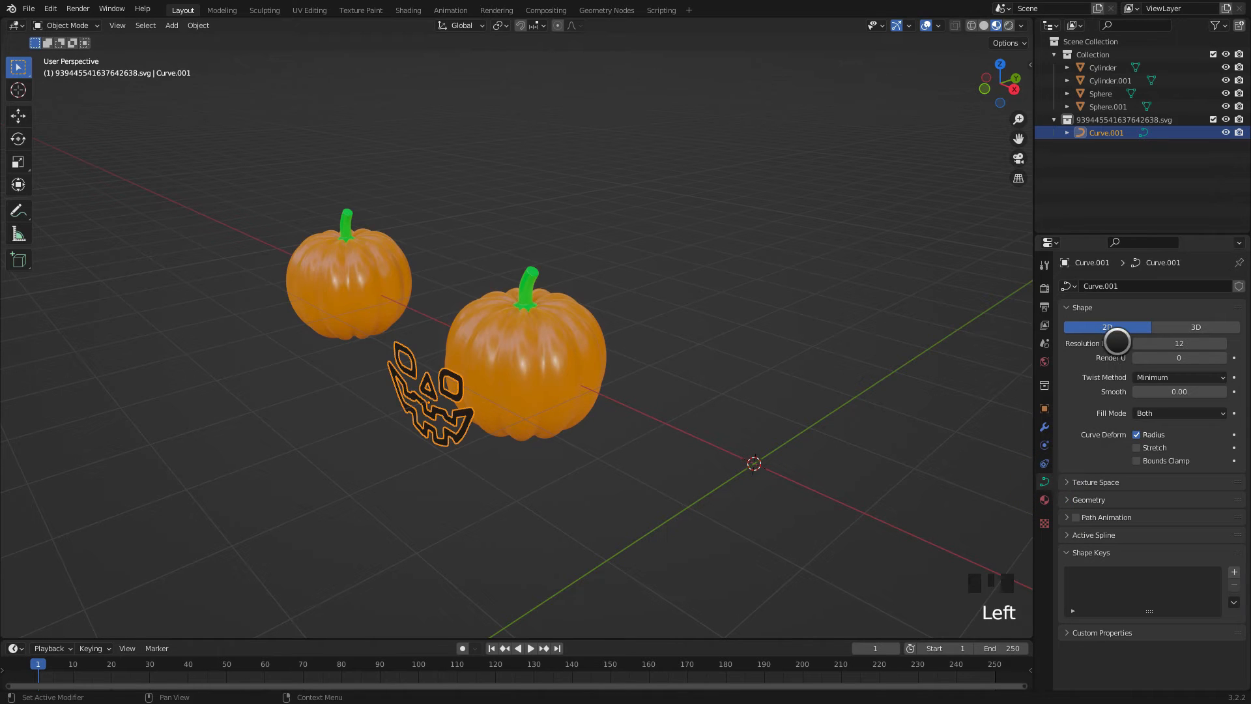
{"action": "left_click", "coordinate": [1073, 499]}
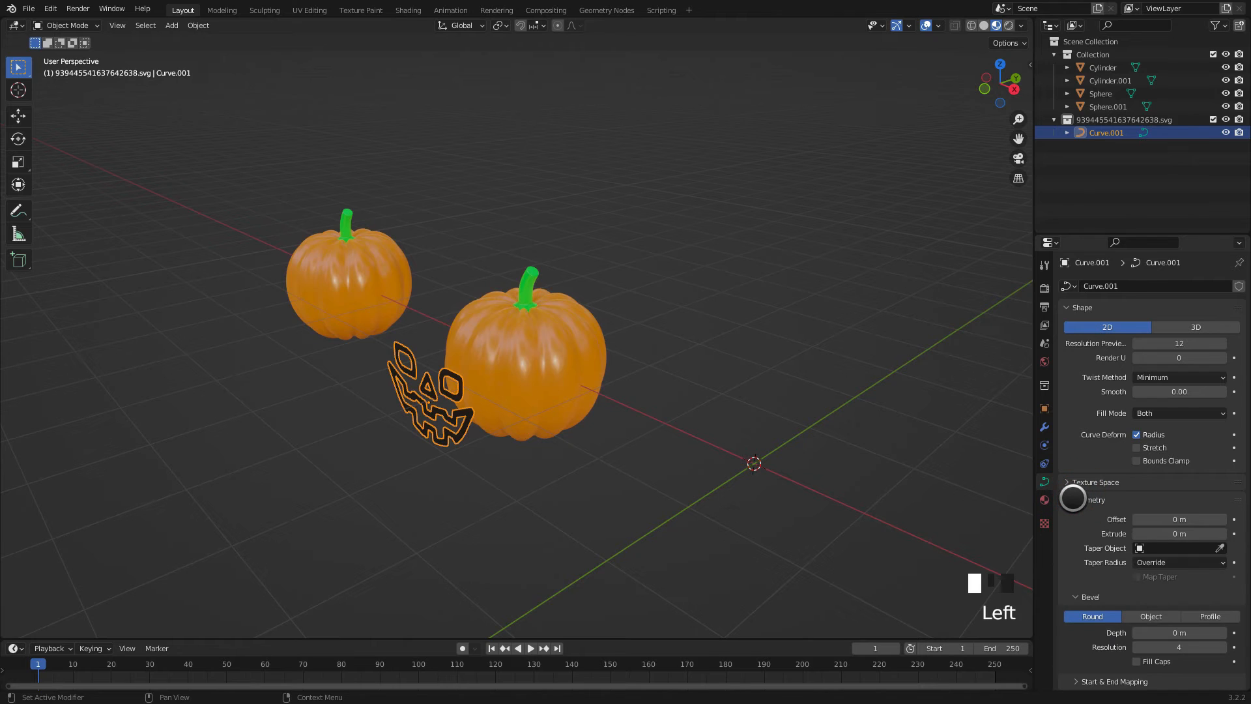
{"action": "left_click", "coordinate": [1162, 533]}
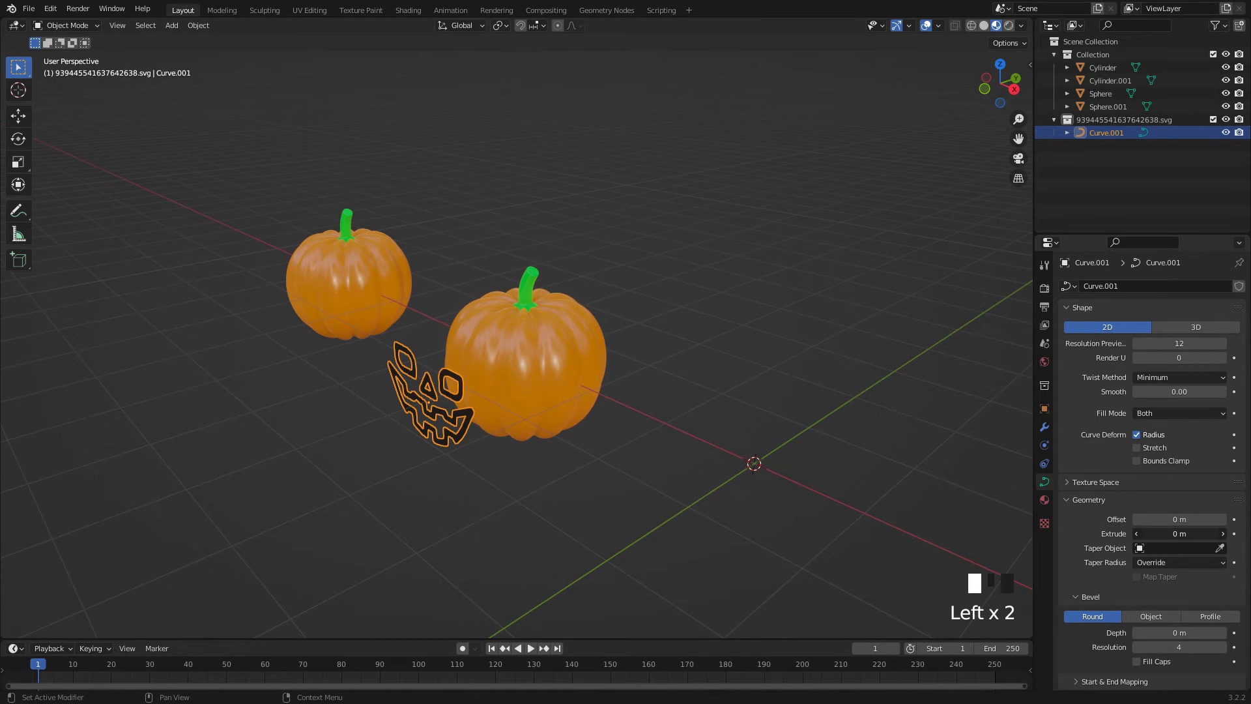
{"action": "left_click_drag", "start_coordinate": [1162, 534], "coordinate": [1173, 534]}
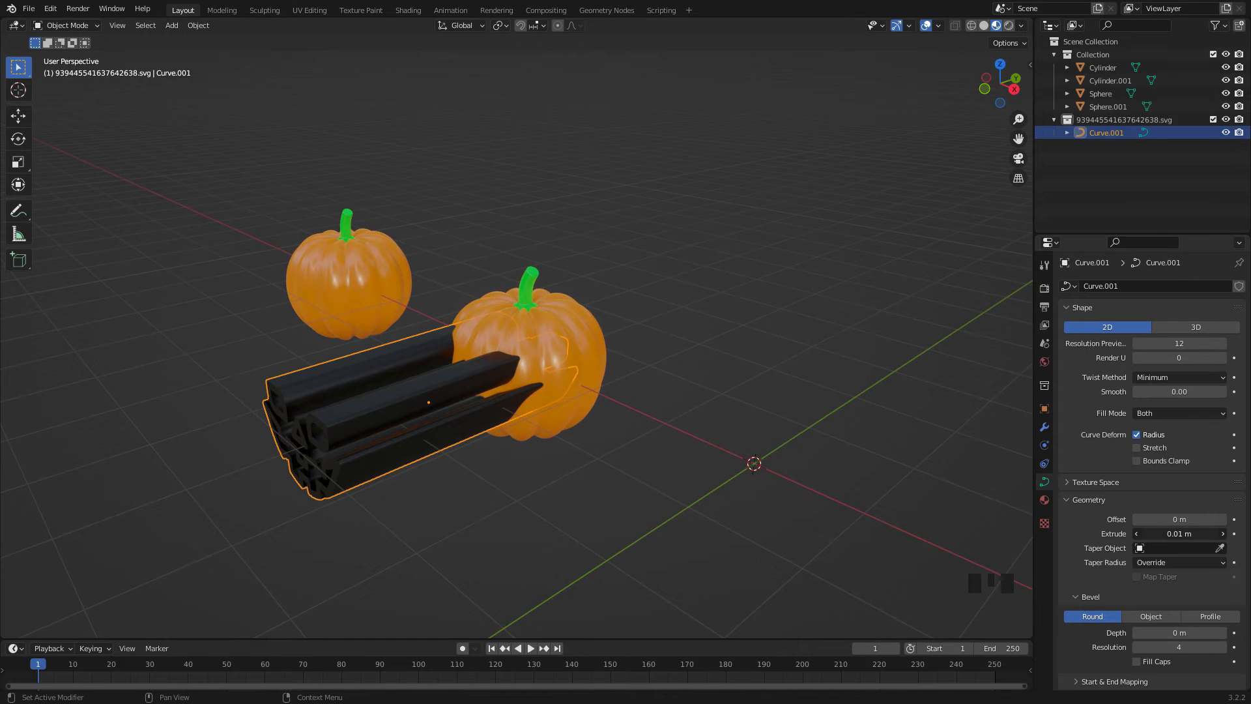
{"action": "left_click", "coordinate": [1166, 534]}
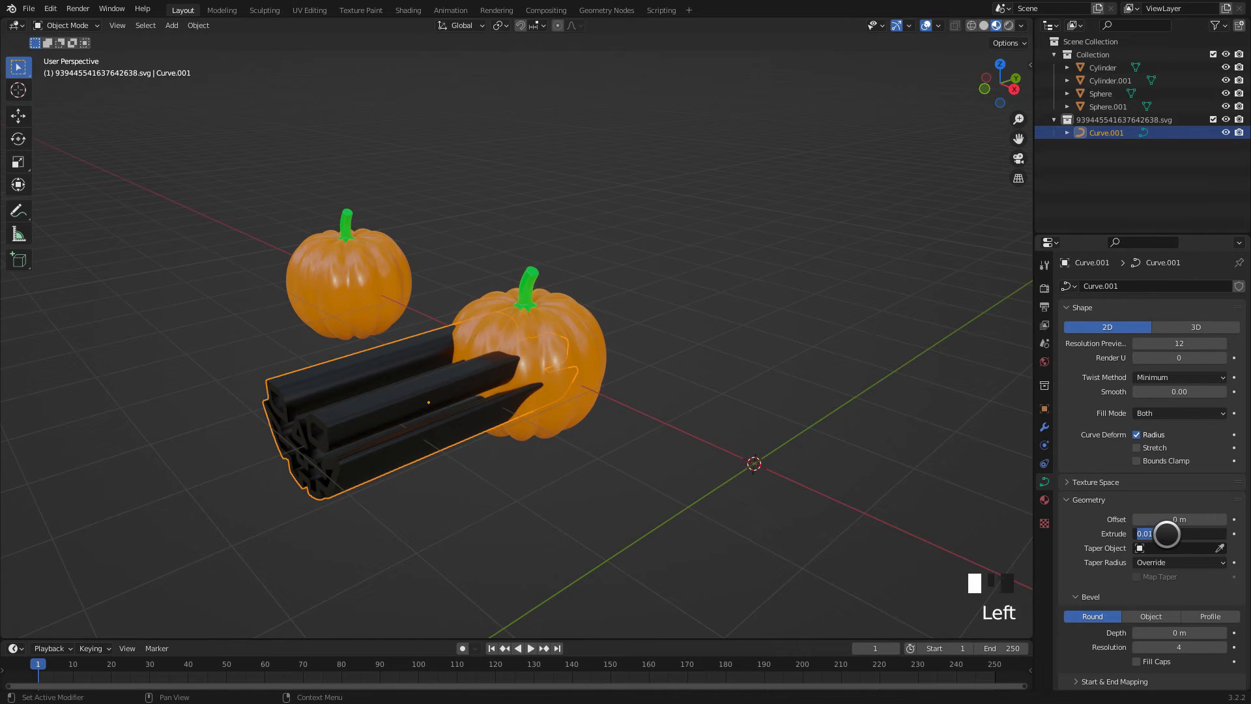
{"action": "type", "text": "0.01"}
{"action": "key", "text": "Return"}
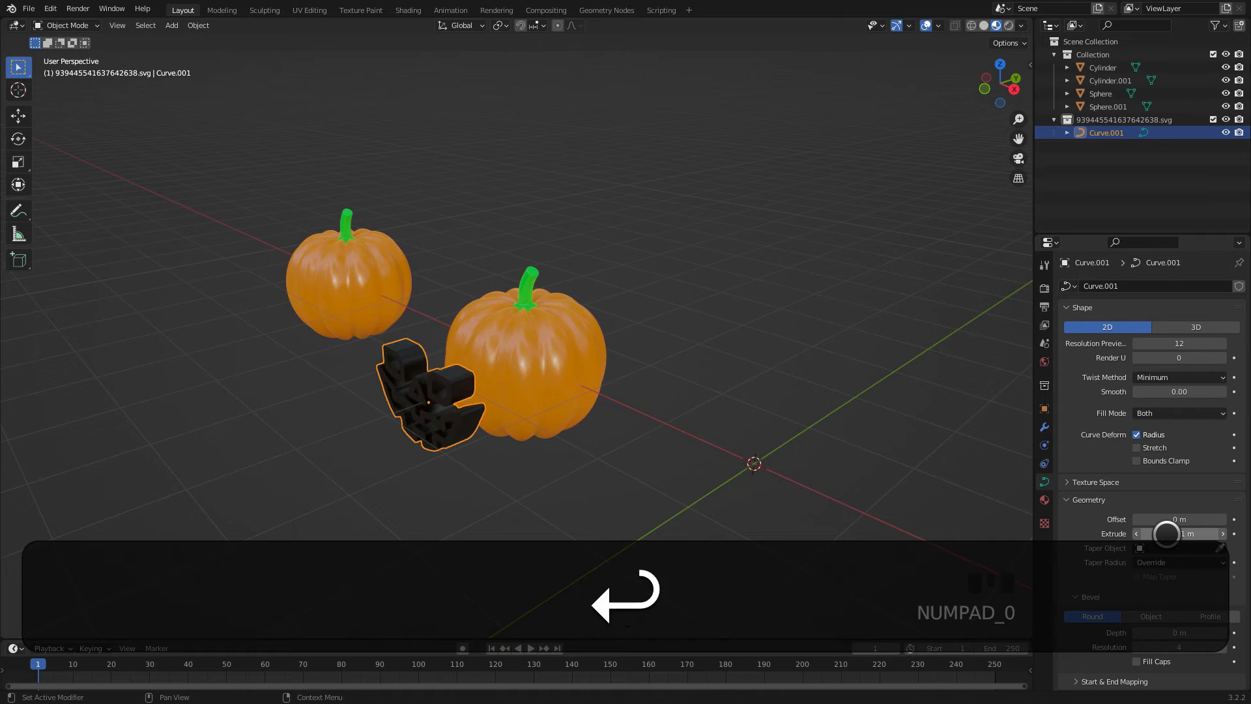
{"action": "left_click", "coordinate": [1166, 533]}
{"action": "type", "text": "0"}
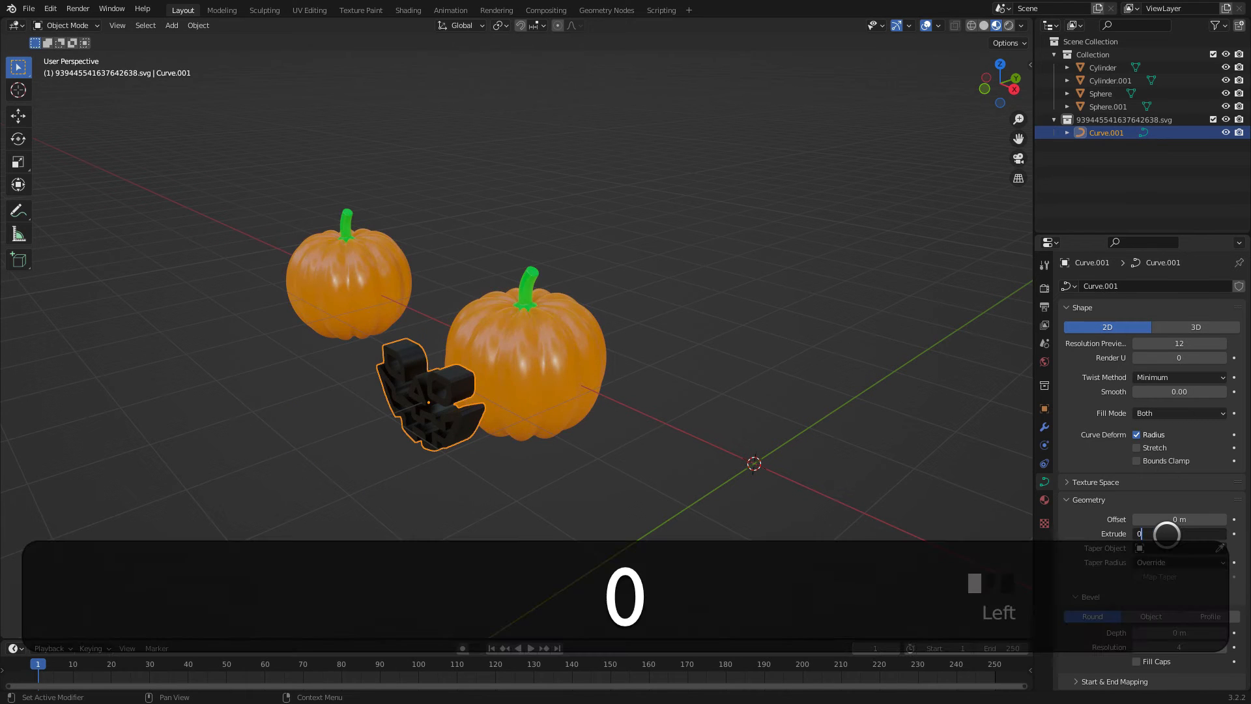
{"action": "type", "text": ".00"}
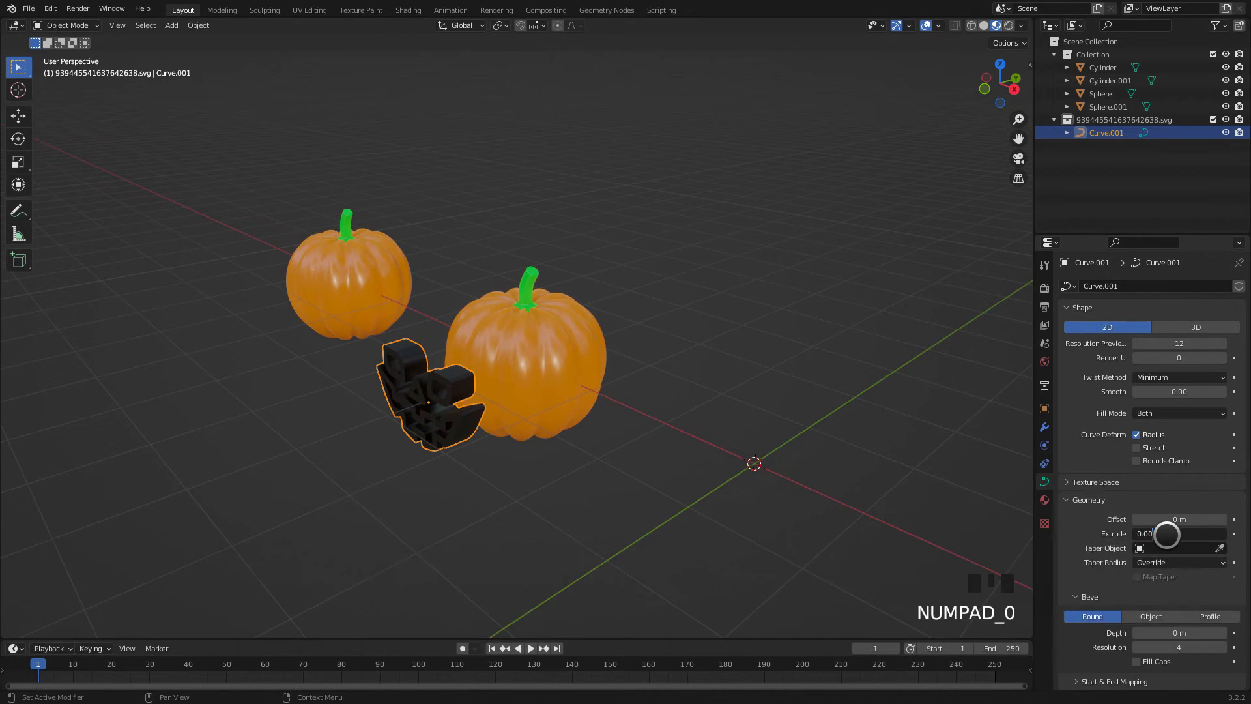
{"action": "type", "text": "3"}
{"action": "key", "text": "Return"}
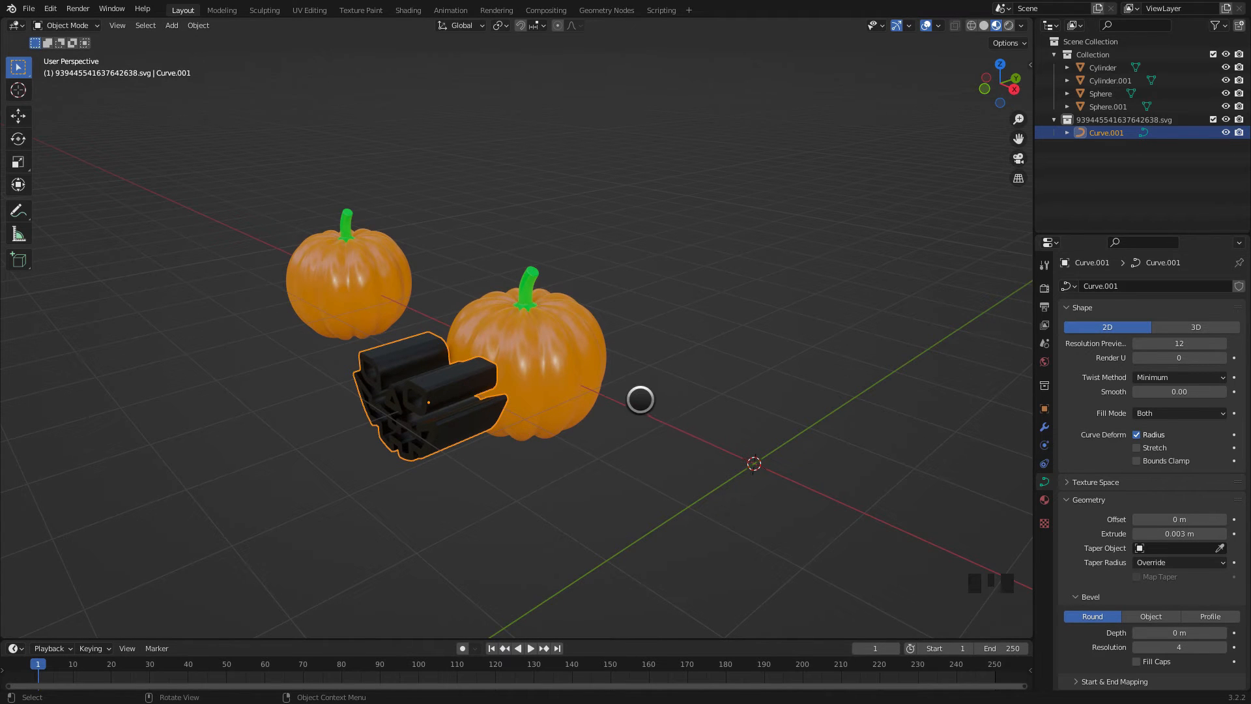
Step: Move the extruded face curve farther along the Y axis in two passes so it cuts into the pumpkin's front
{"action": "middle_click_drag", "start_coordinate": [639, 397], "coordinate": [594, 400]}
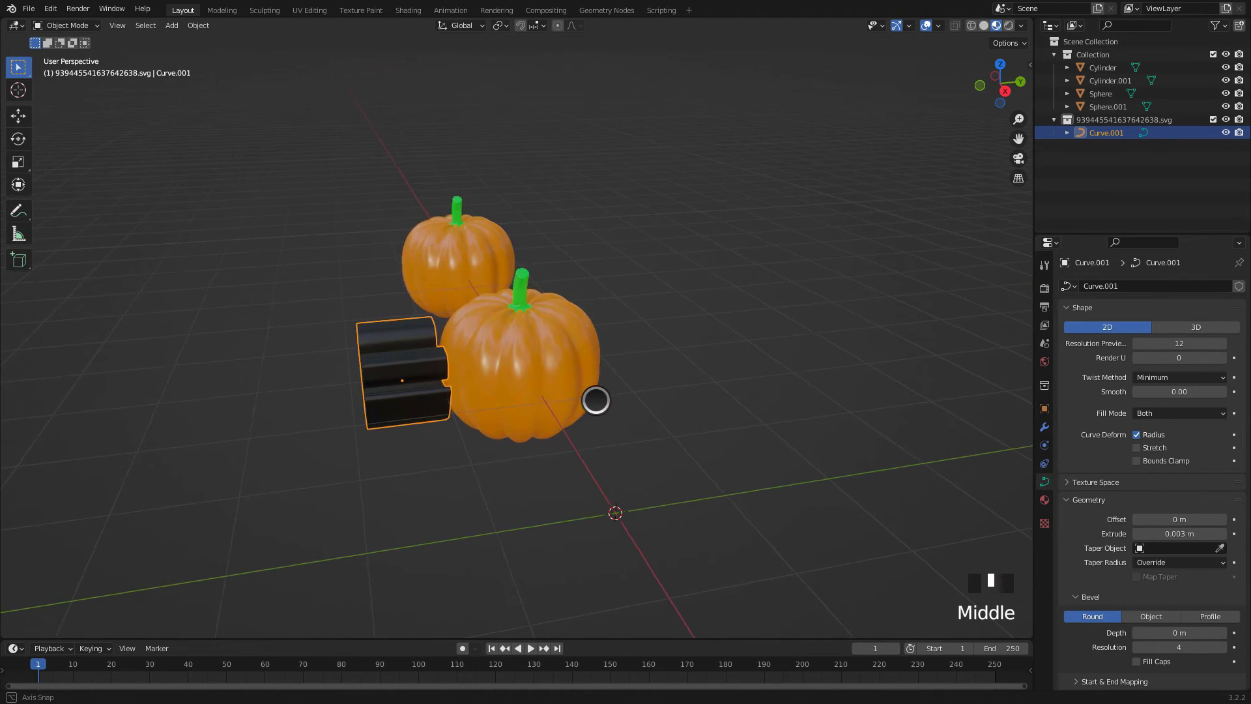
{"action": "key", "text": "g"}
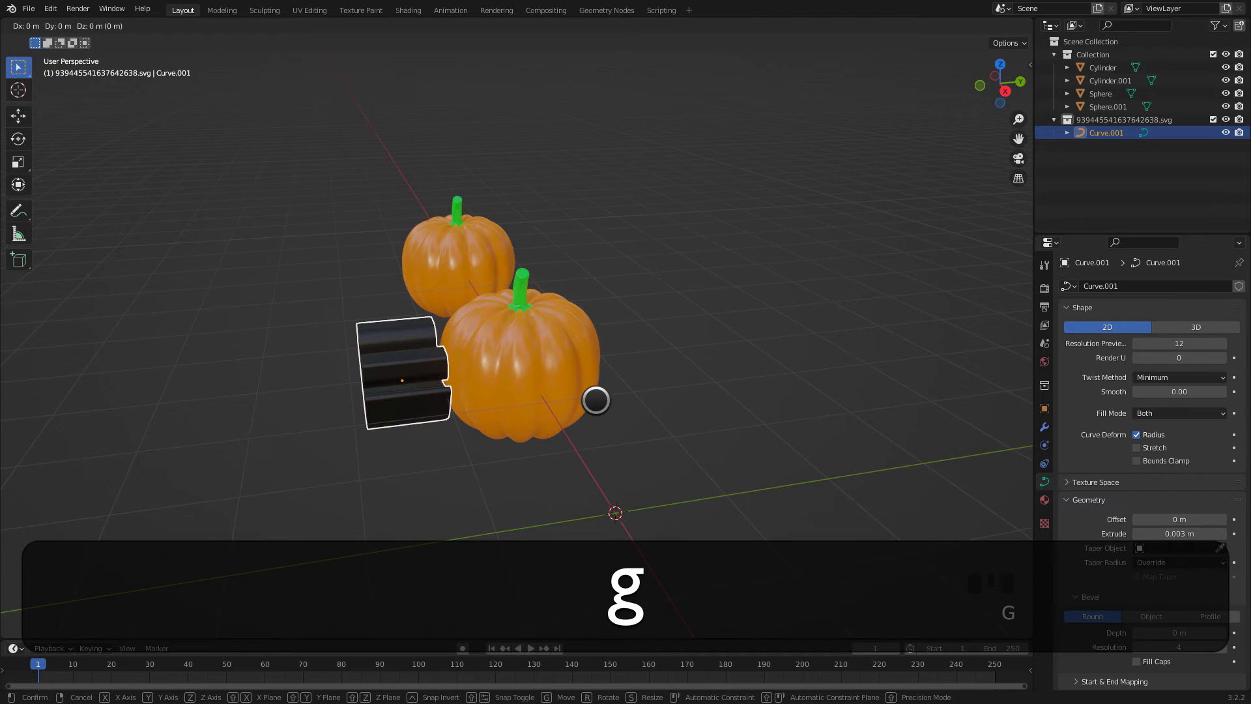
{"action": "key", "text": "y"}
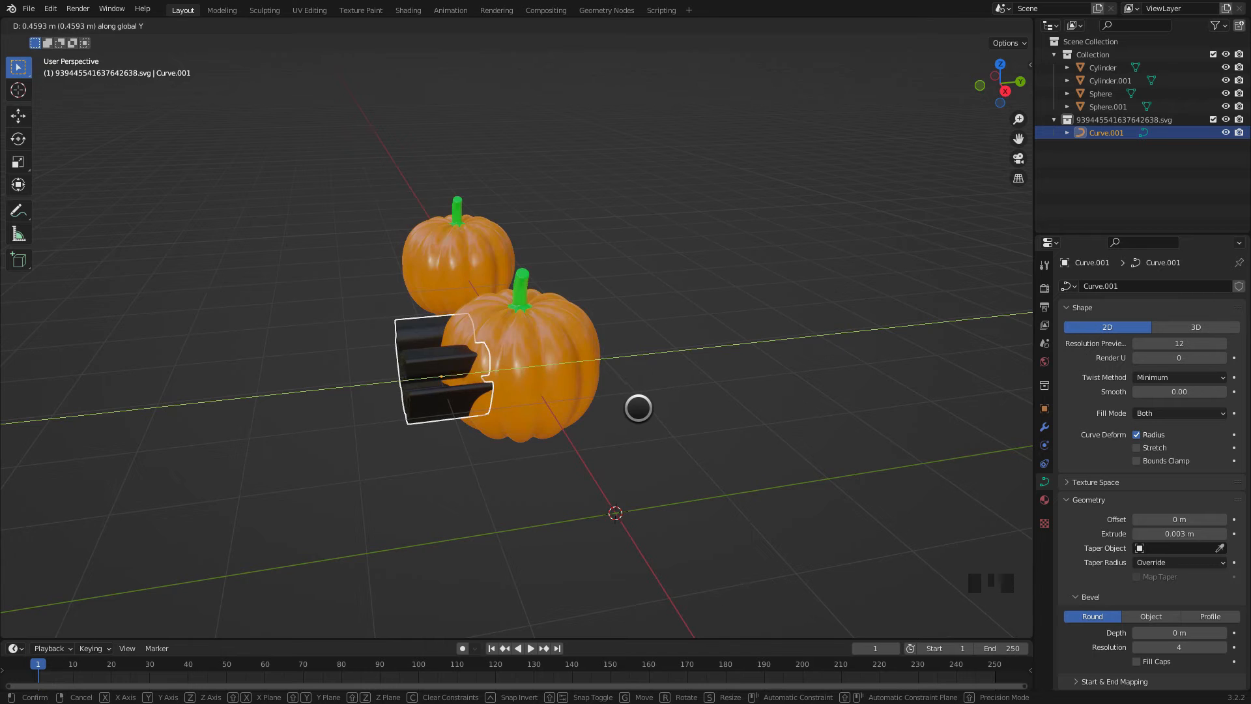
{"action": "left_click", "coordinate": [619, 411]}
{"action": "middle_click_drag", "start_coordinate": [598, 429], "coordinate": [495, 405]}
{"action": "key", "text": "g"}
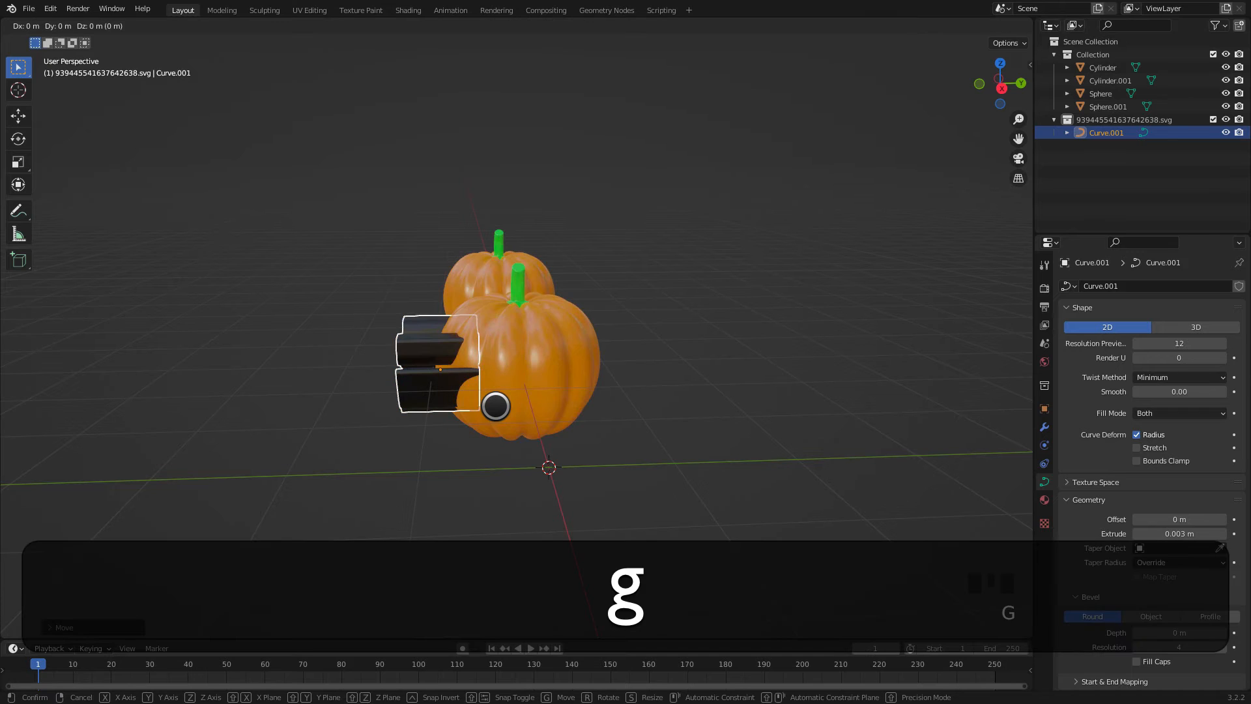
{"action": "key", "text": "y"}
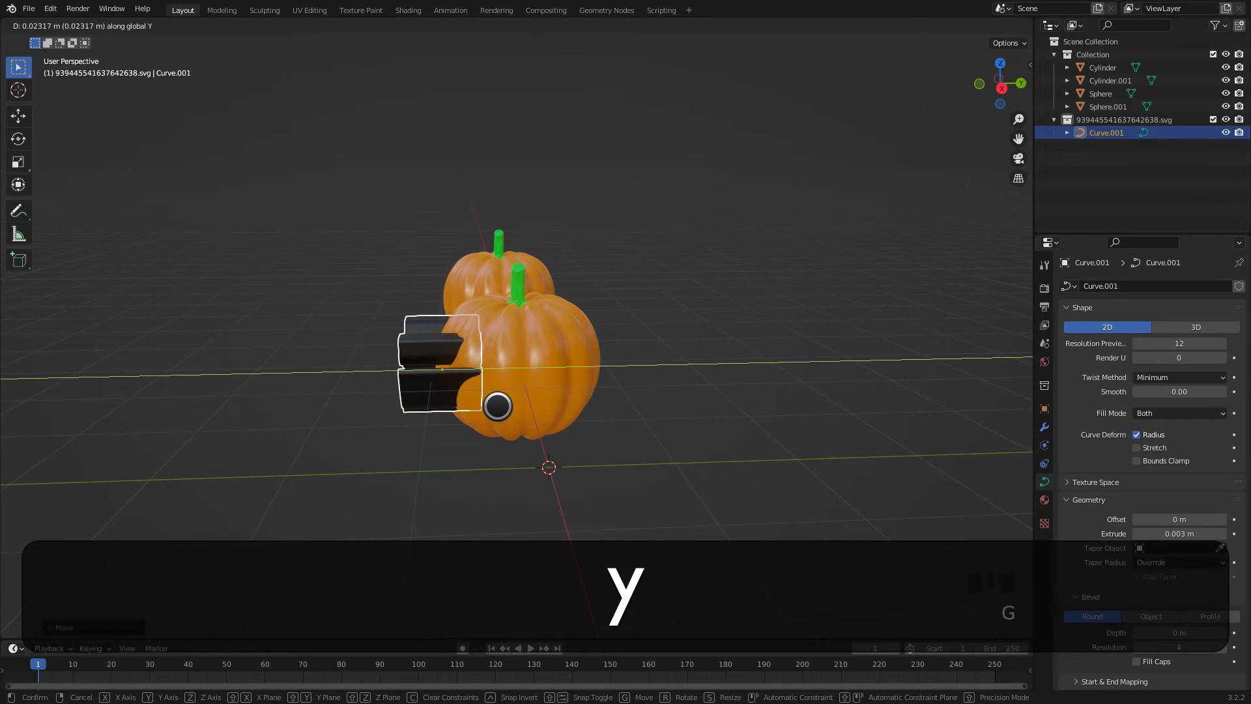
{"action": "left_click", "coordinate": [509, 406]}
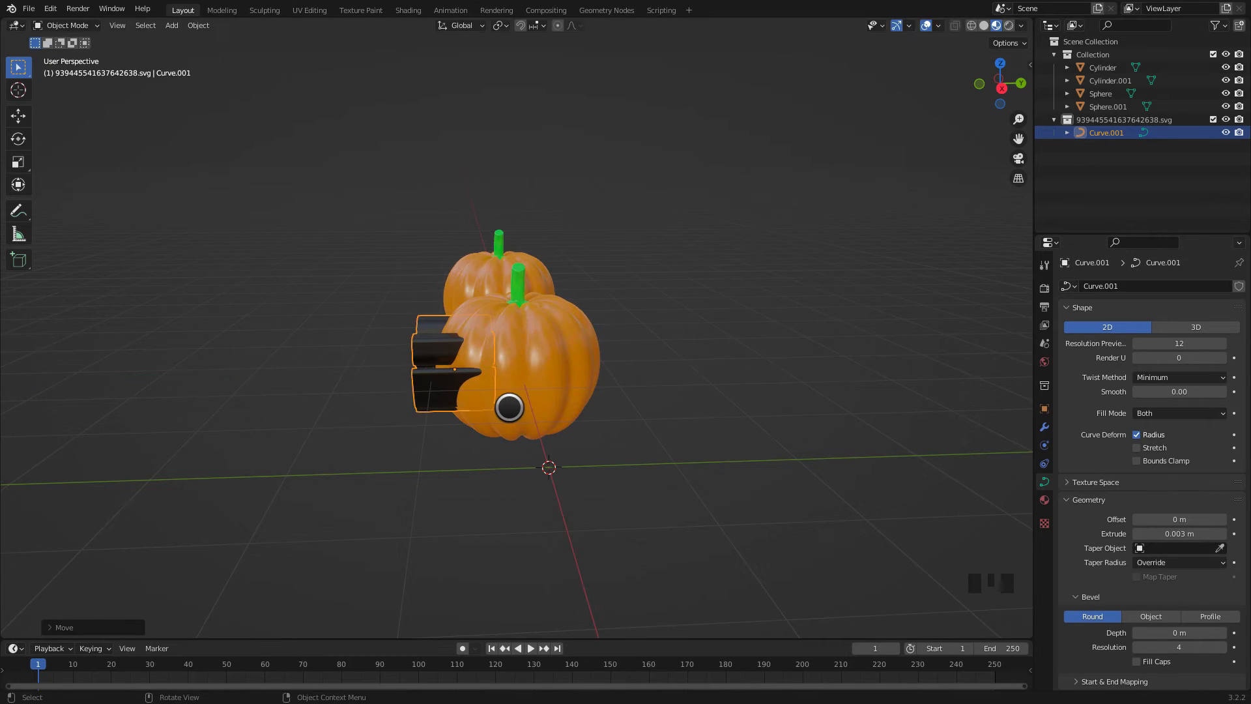
Step: Convert the extruded face curve on the larger pumpkin to a mesh
{"action": "middle_click_drag", "start_coordinate": [509, 407], "coordinate": [563, 421]}
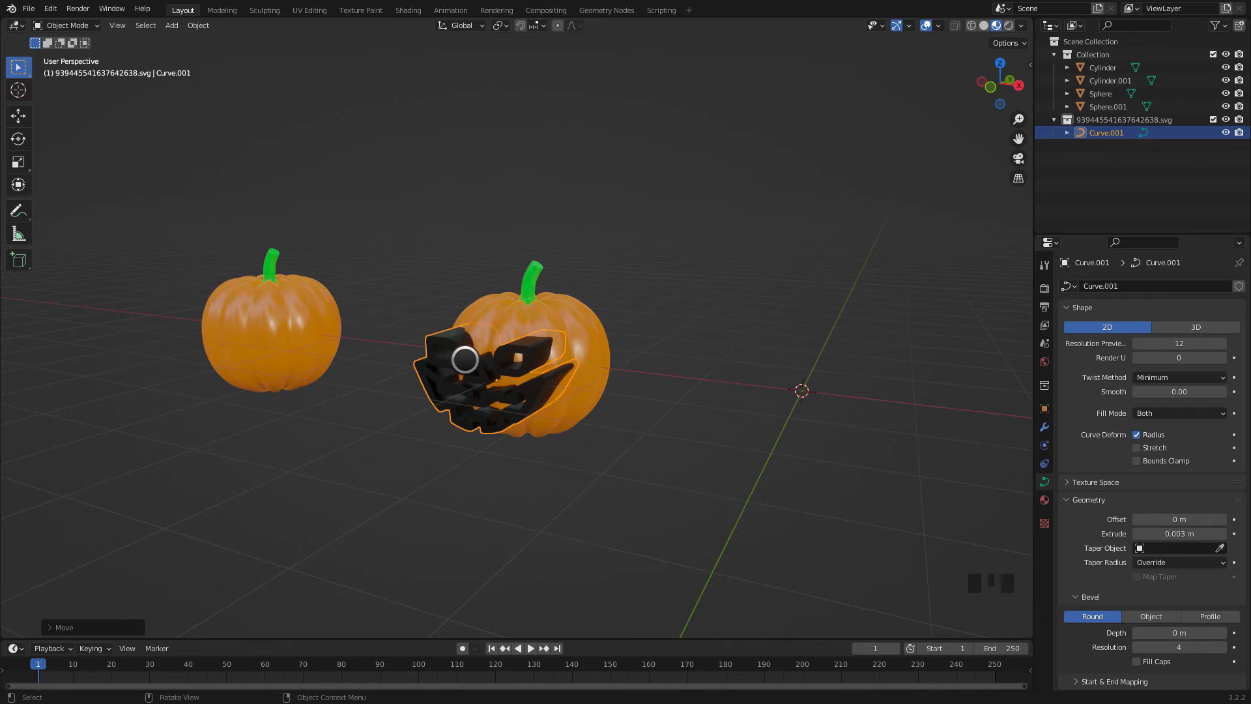
{"action": "scroll", "coordinate": [448, 334], "scroll_direction": "up", "scroll_amount": 2}
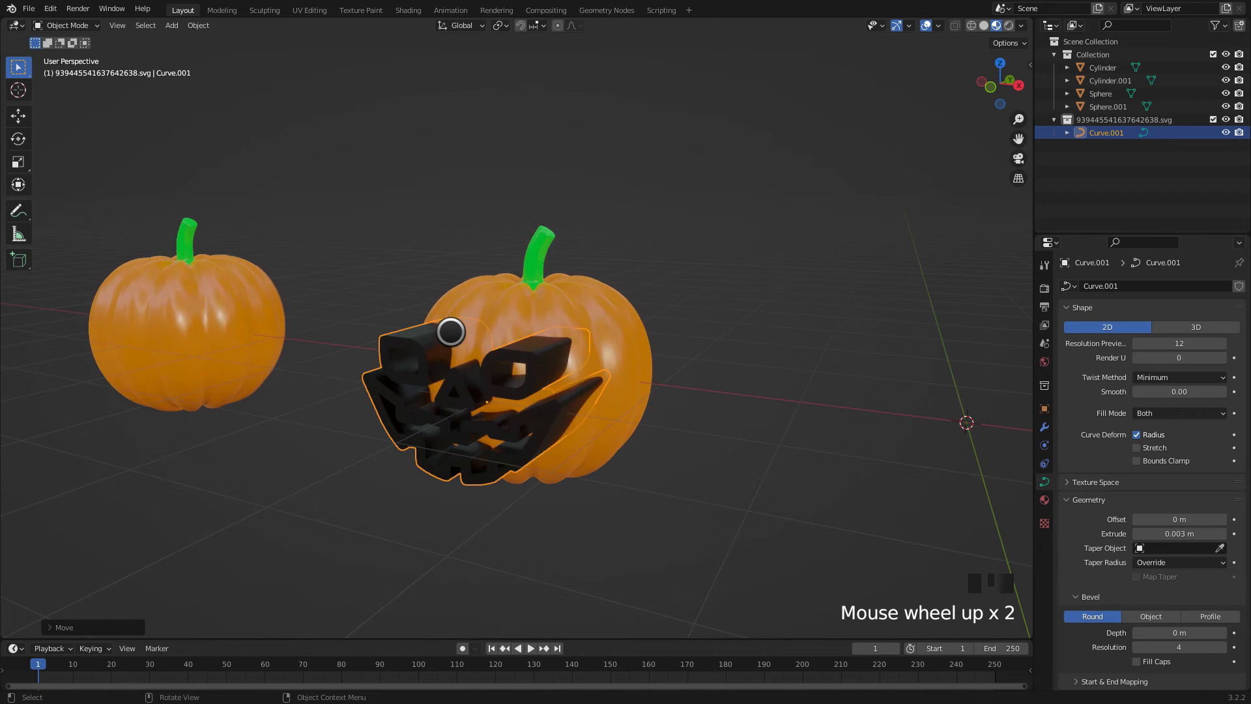
{"action": "left_click", "coordinate": [414, 341]}
{"action": "right_click", "coordinate": [414, 342]}
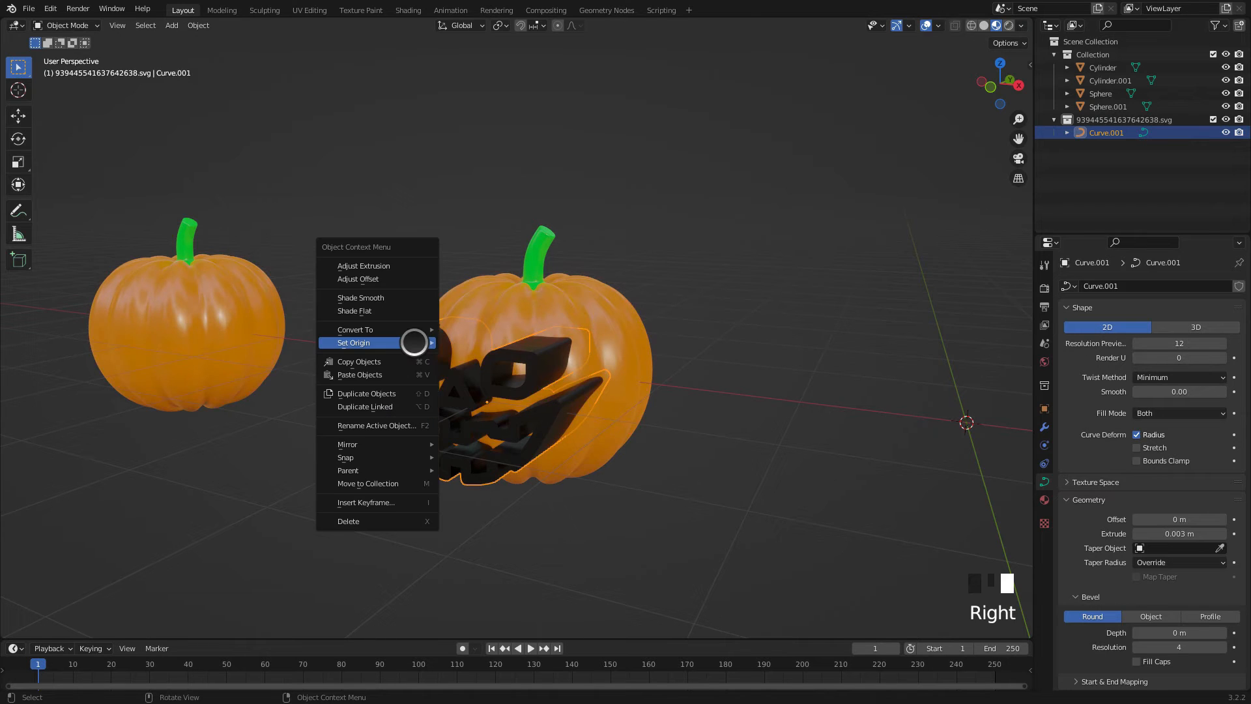
{"action": "mouse_move", "coordinate": [383, 330]}
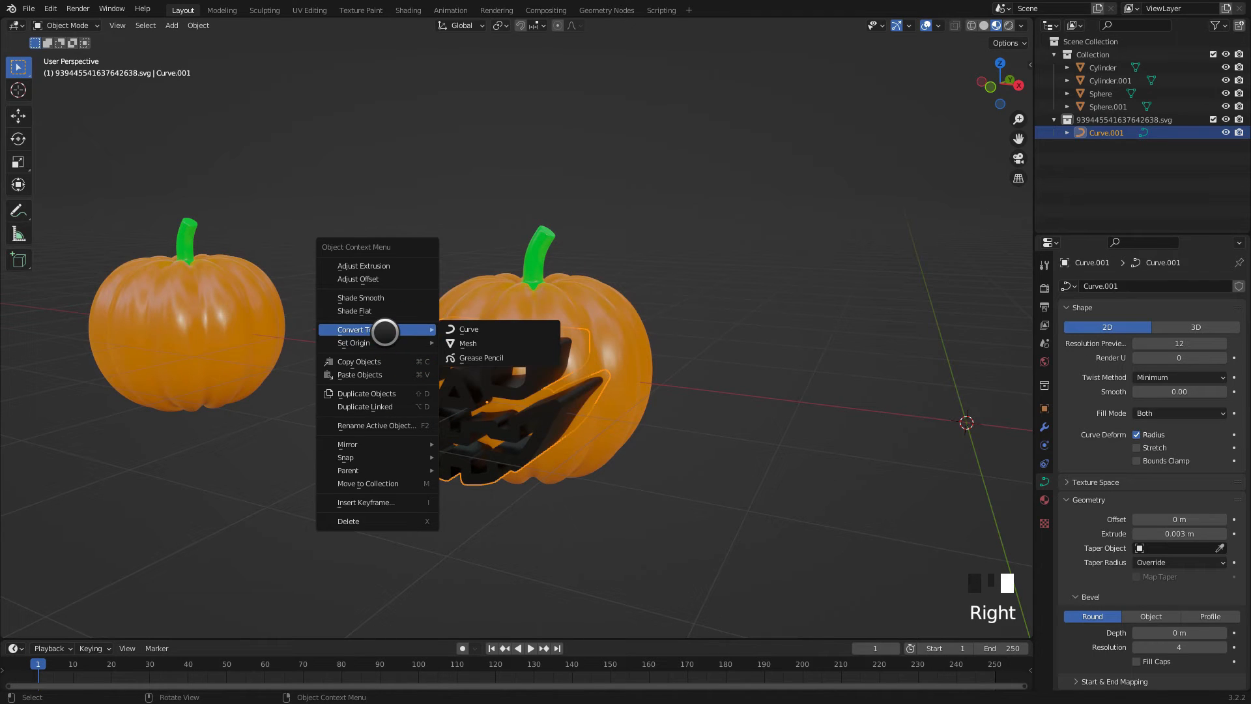
{"action": "left_click", "coordinate": [469, 344]}
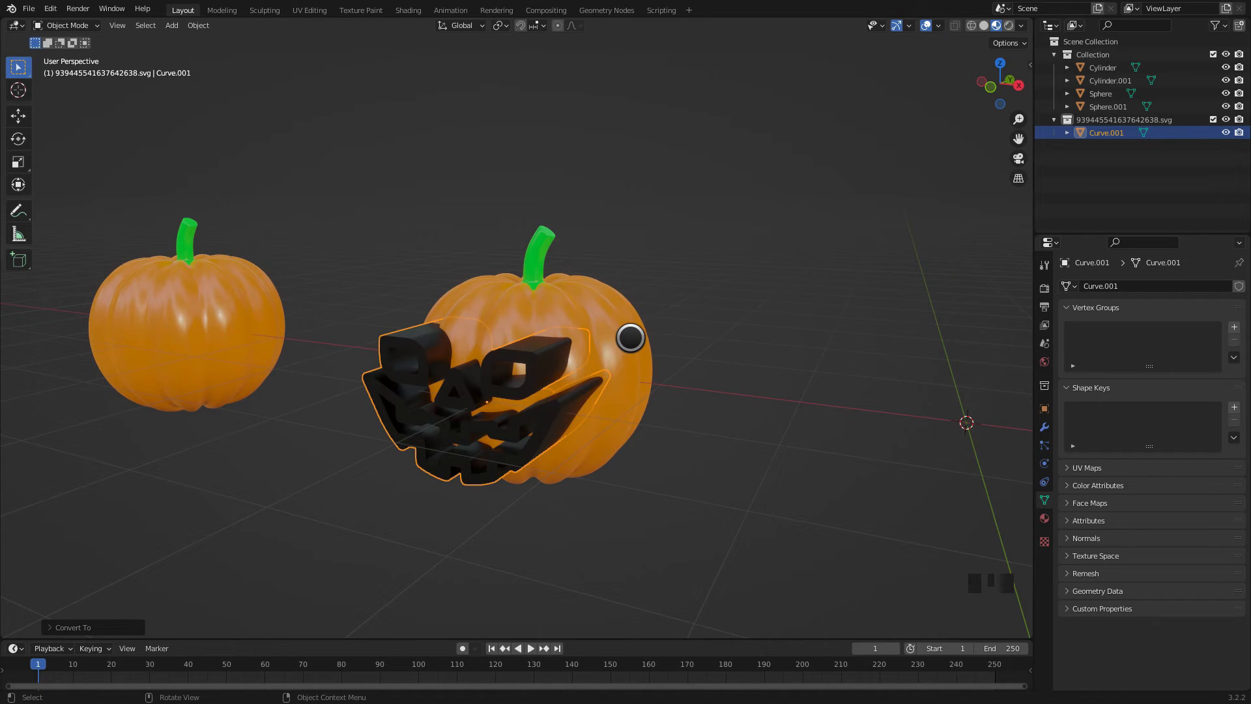
Step: Add a Boolean modifier to the front pumpkin's body and pick the face mesh, Curve.001, as its Difference object
{"action": "left_click", "coordinate": [1044, 427]}
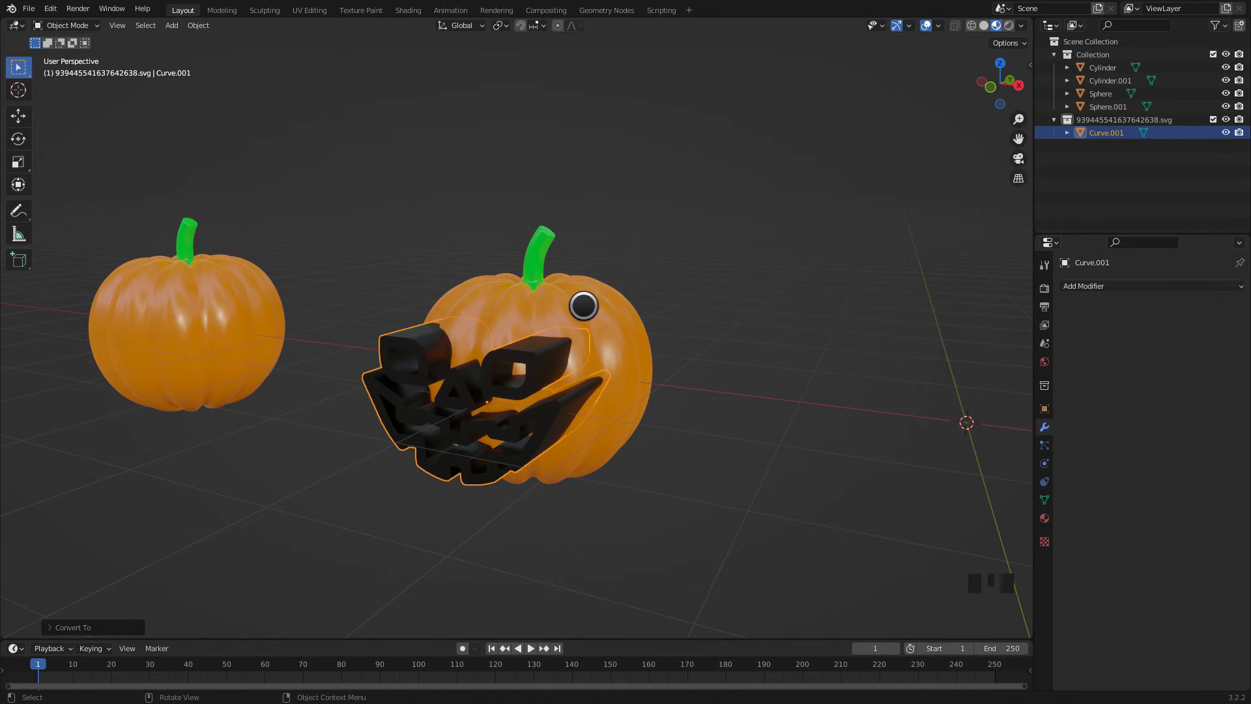
{"action": "left_click", "coordinate": [583, 306]}
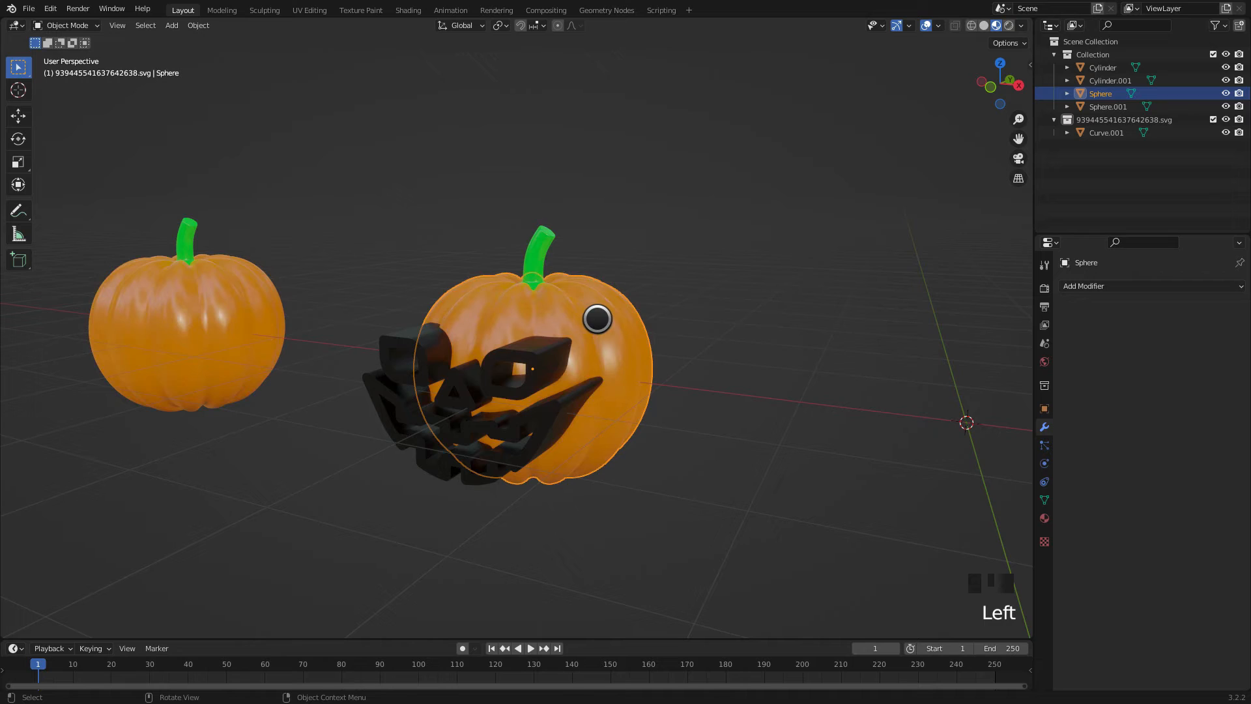
{"action": "left_click", "coordinate": [1043, 428]}
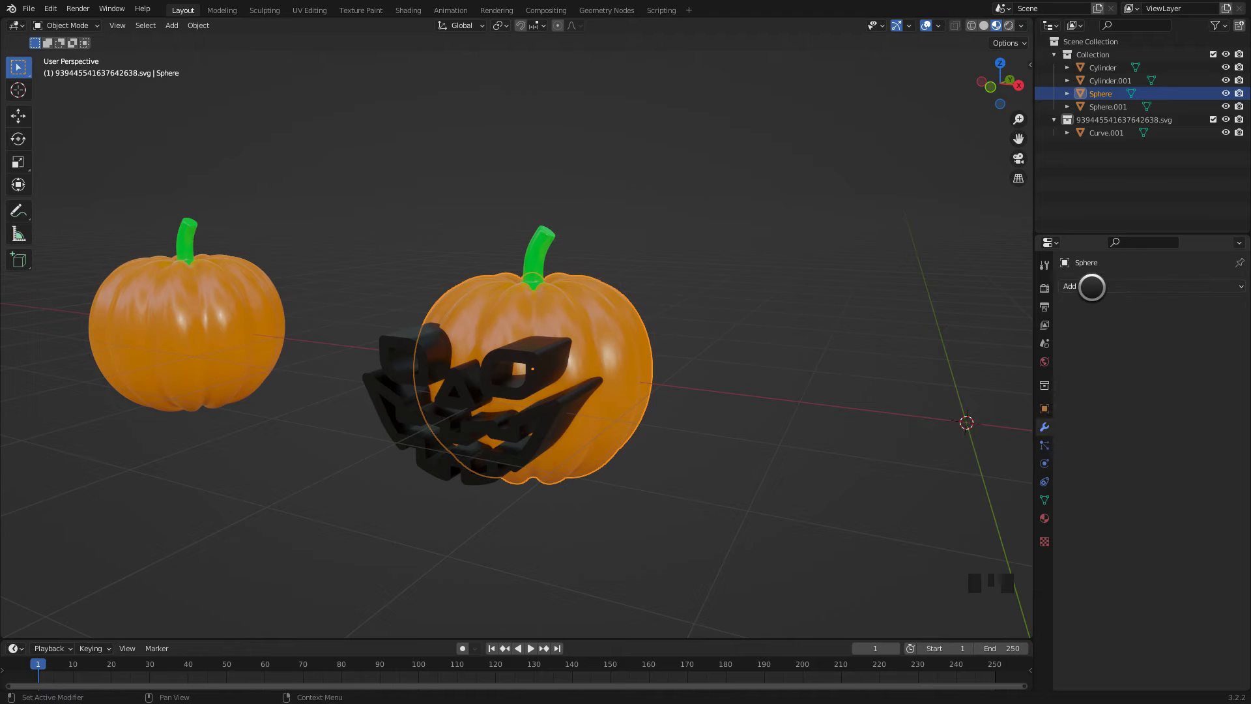
{"action": "left_click", "coordinate": [1092, 287]}
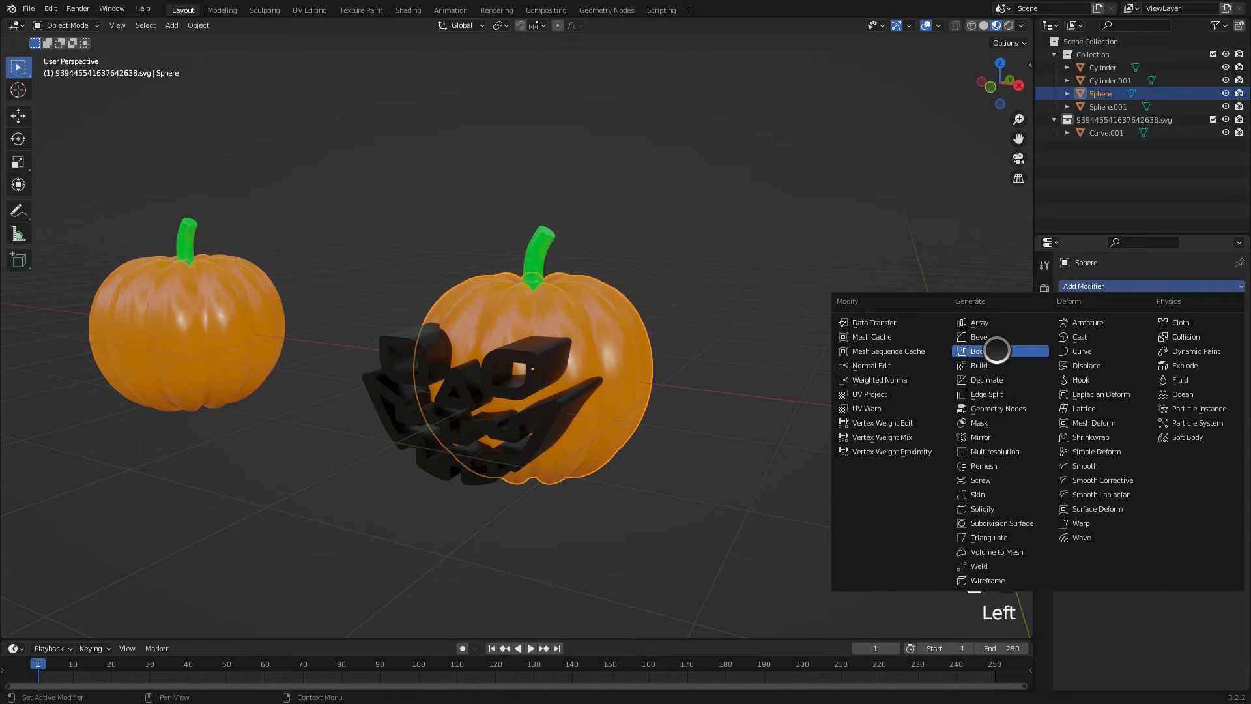
{"action": "left_click", "coordinate": [996, 351]}
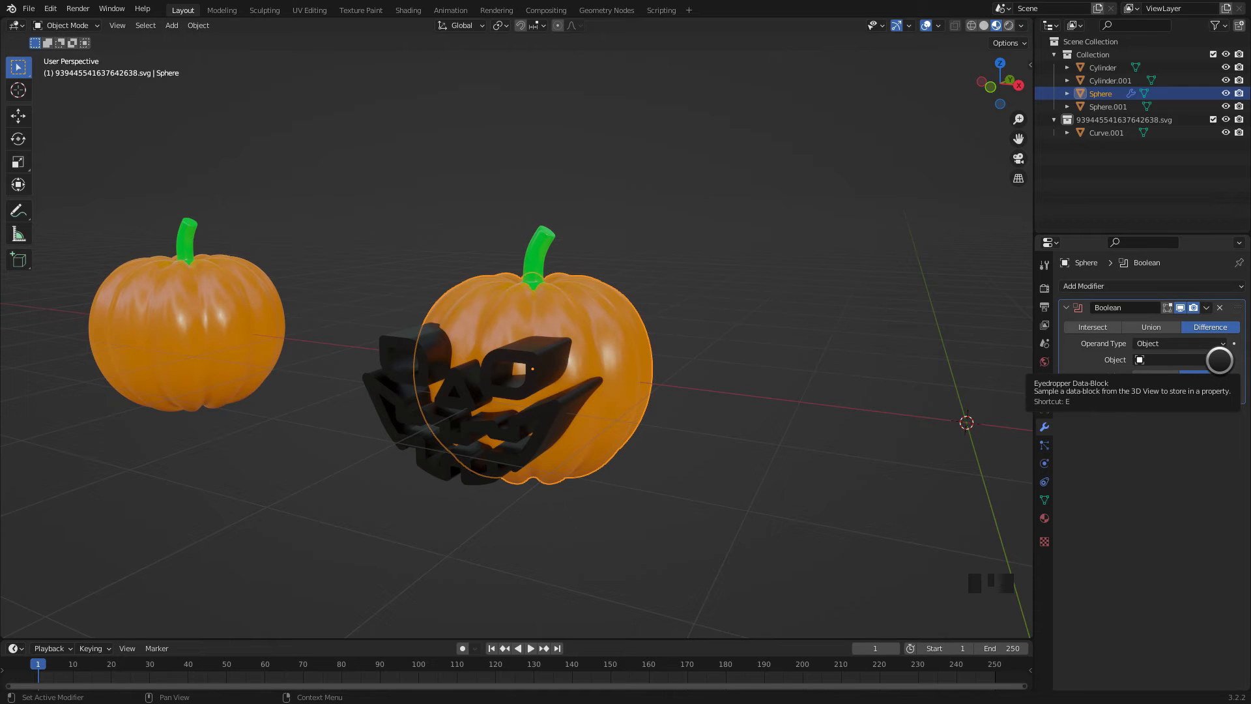
{"action": "left_click", "coordinate": [1219, 359]}
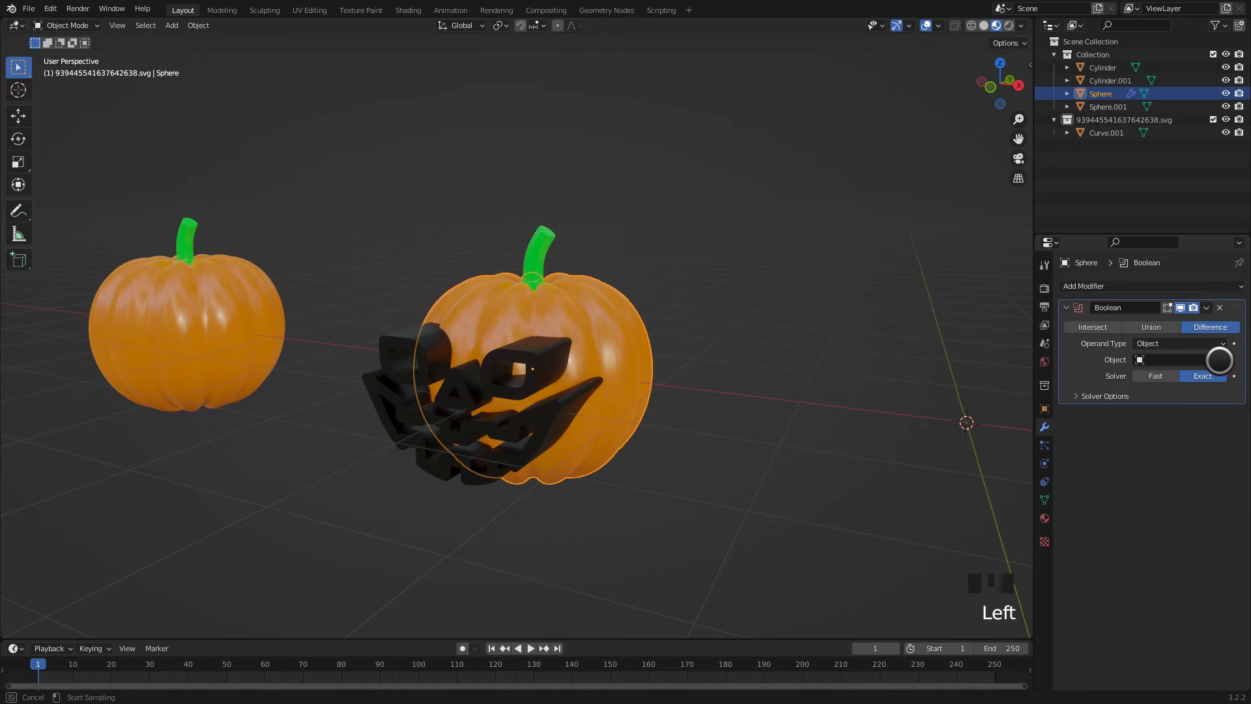
{"action": "left_click", "coordinate": [532, 357]}
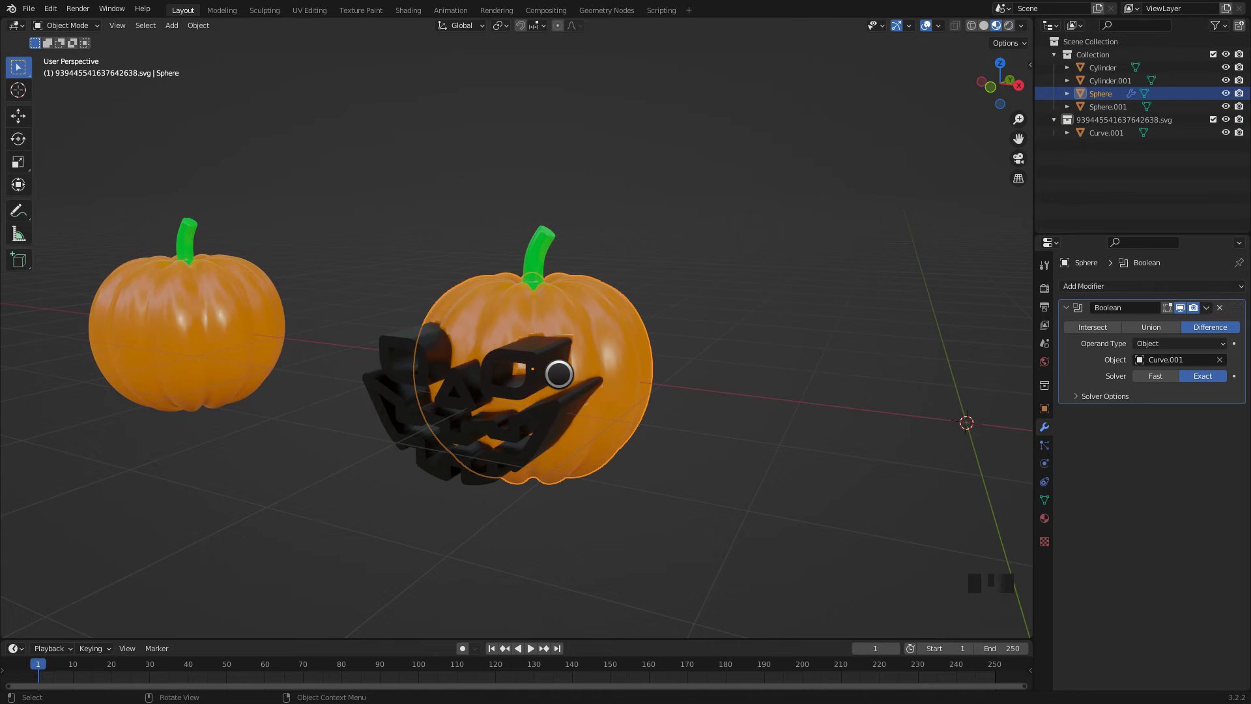
Step: Delete the face mesh to check the Boolean cut on the pumpkin, and undo the deletion
{"action": "middle_click_drag", "start_coordinate": [614, 344], "coordinate": [586, 364]}
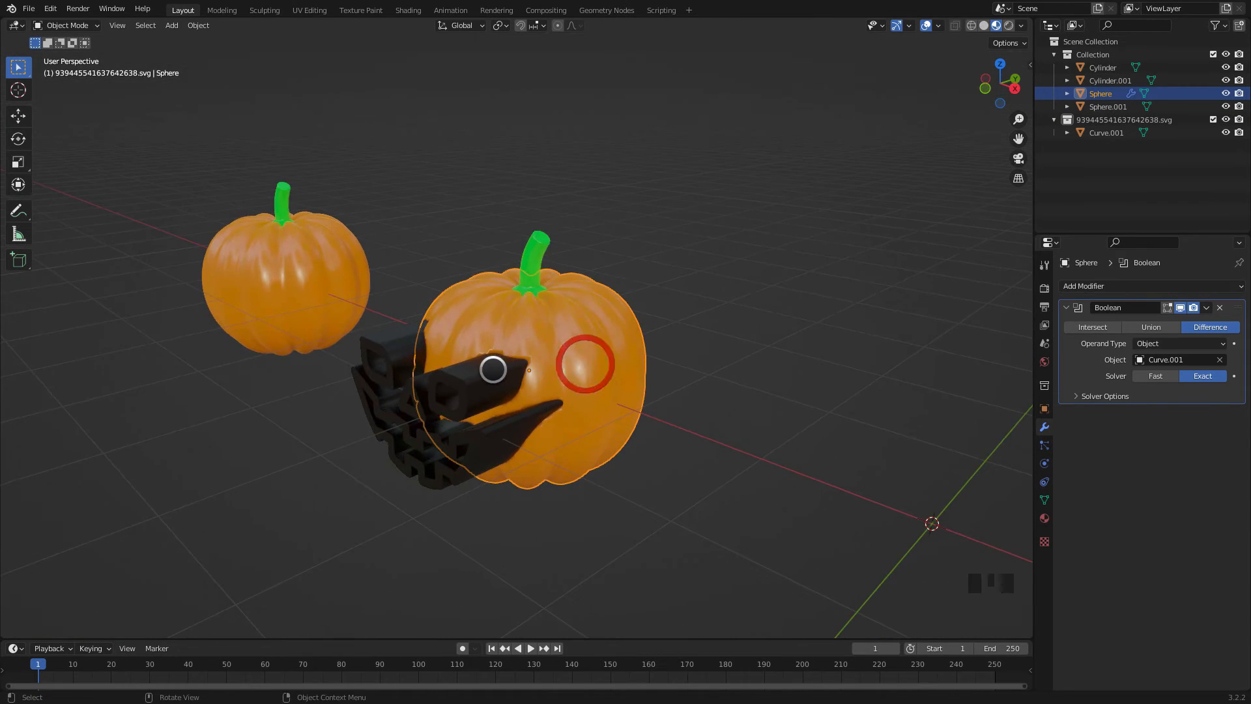
{"action": "left_click", "coordinate": [481, 373]}
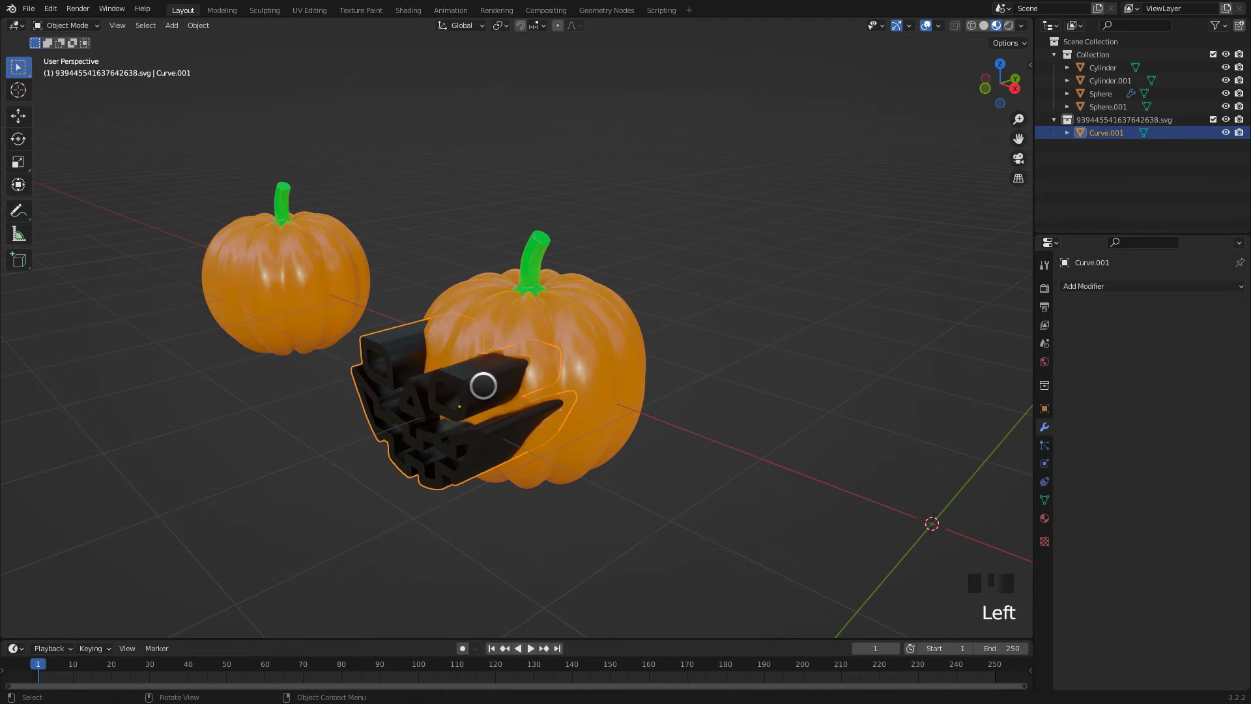
{"action": "key", "text": "Delete"}
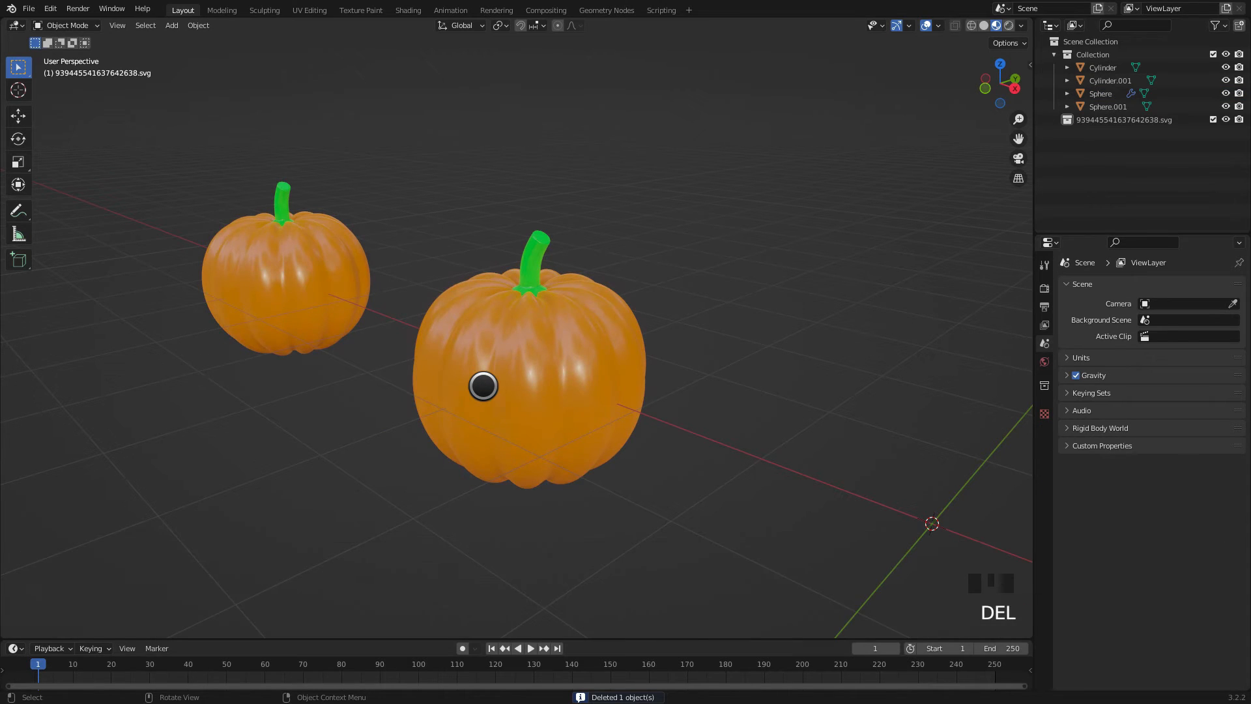
{"action": "key", "text": "super+z"}
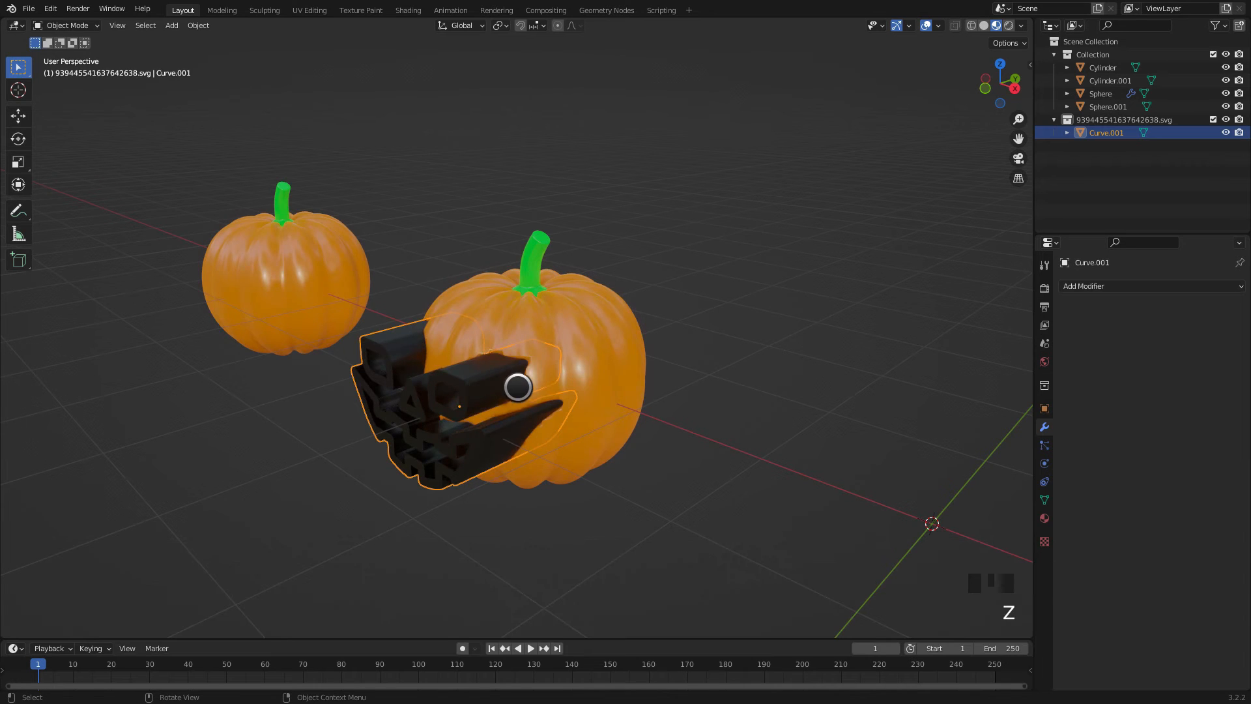
Step: Set the pumpkin's Boolean operand type to Collection and choose the 939445541637642638.svg collection
{"action": "left_click", "coordinate": [583, 332]}
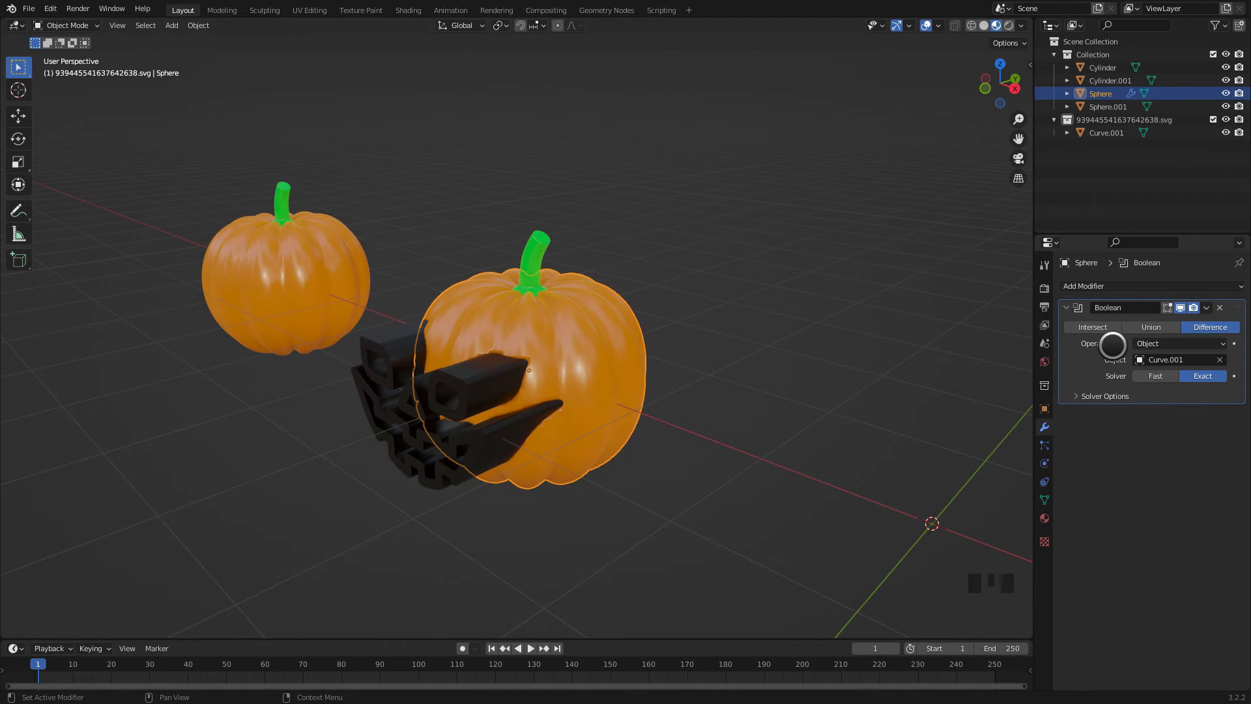
{"action": "left_click", "coordinate": [1169, 344]}
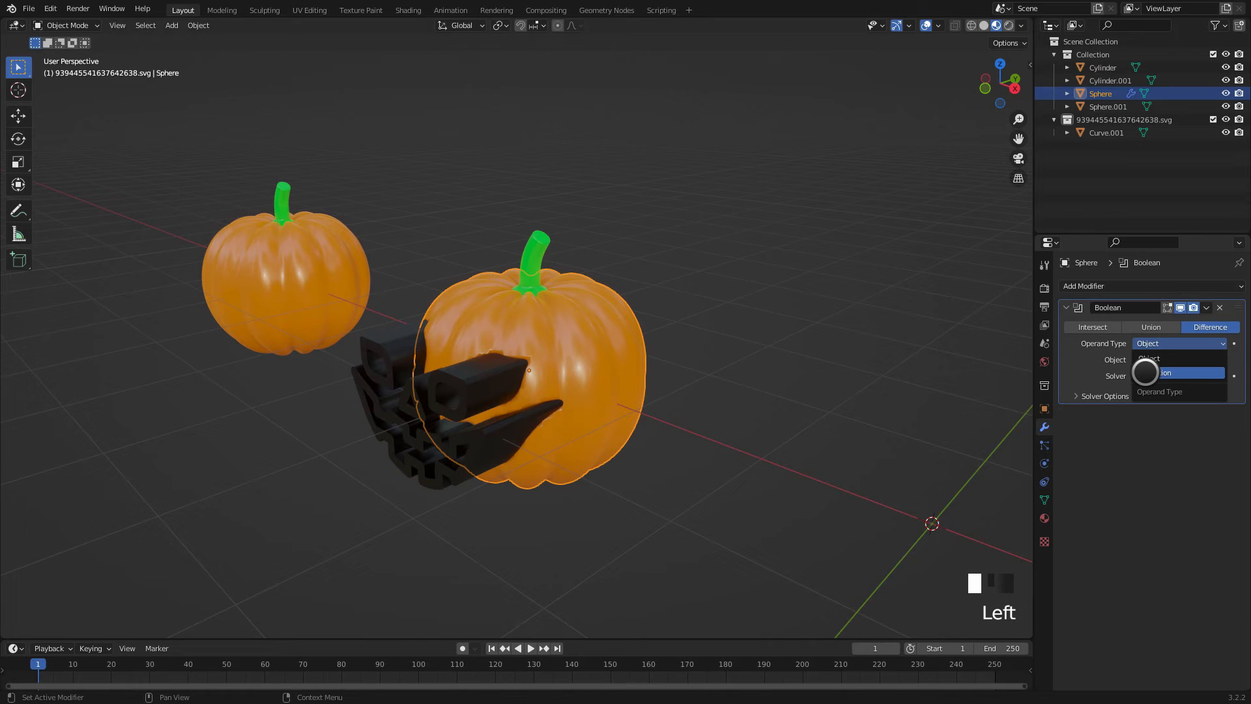
{"action": "left_click", "coordinate": [1146, 372]}
{"action": "left_click", "coordinate": [1154, 360]}
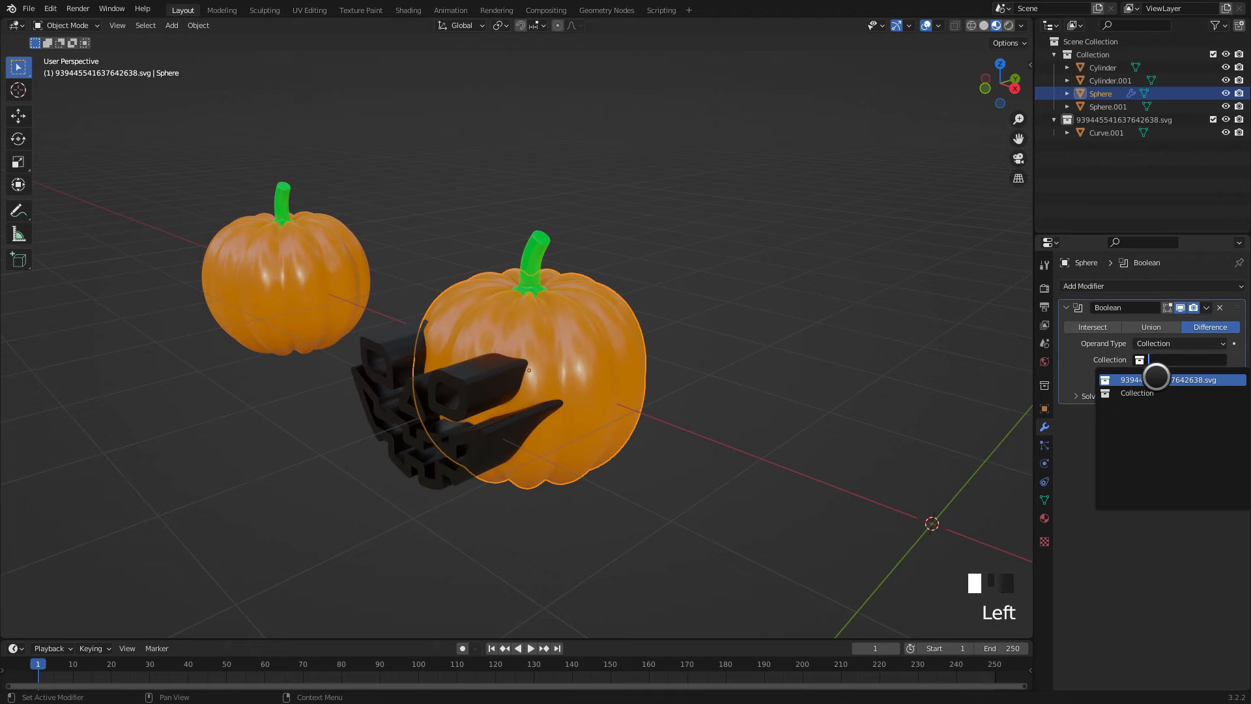
{"action": "left_click", "coordinate": [876, 370]}
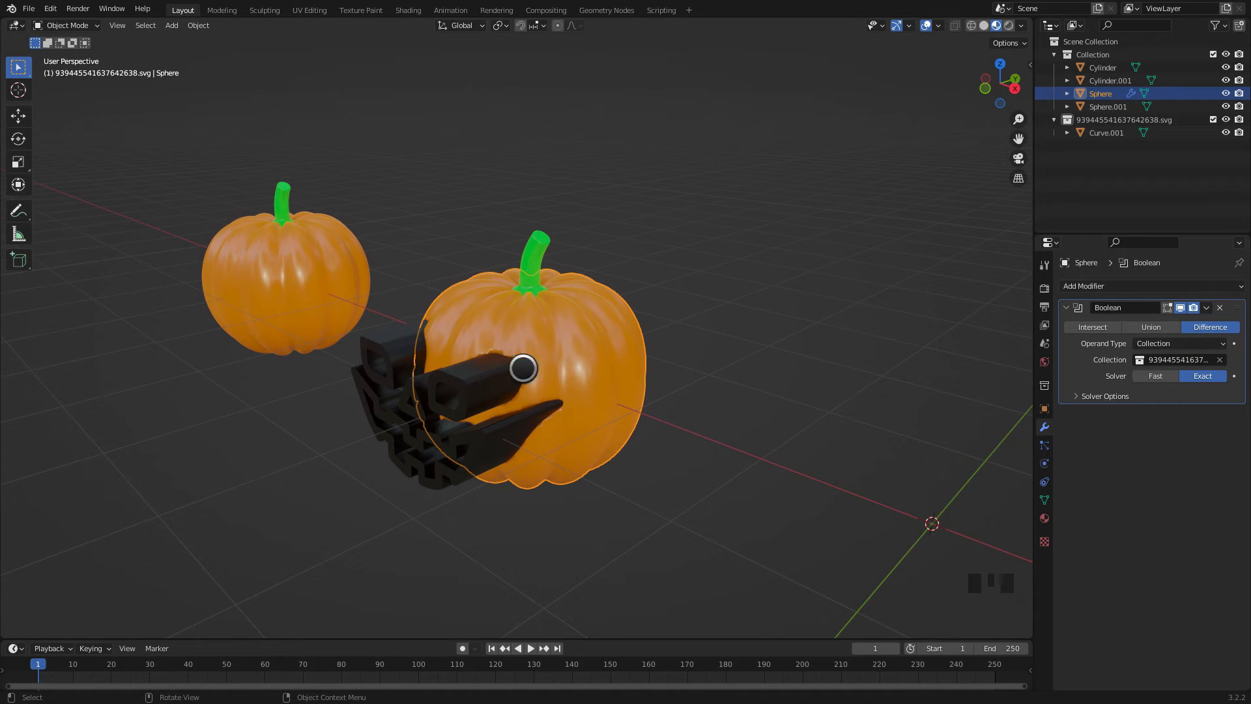
Step: Delete the face mesh again to test the collection-based Boolean, and restore the mesh
{"action": "left_click", "coordinate": [481, 373]}
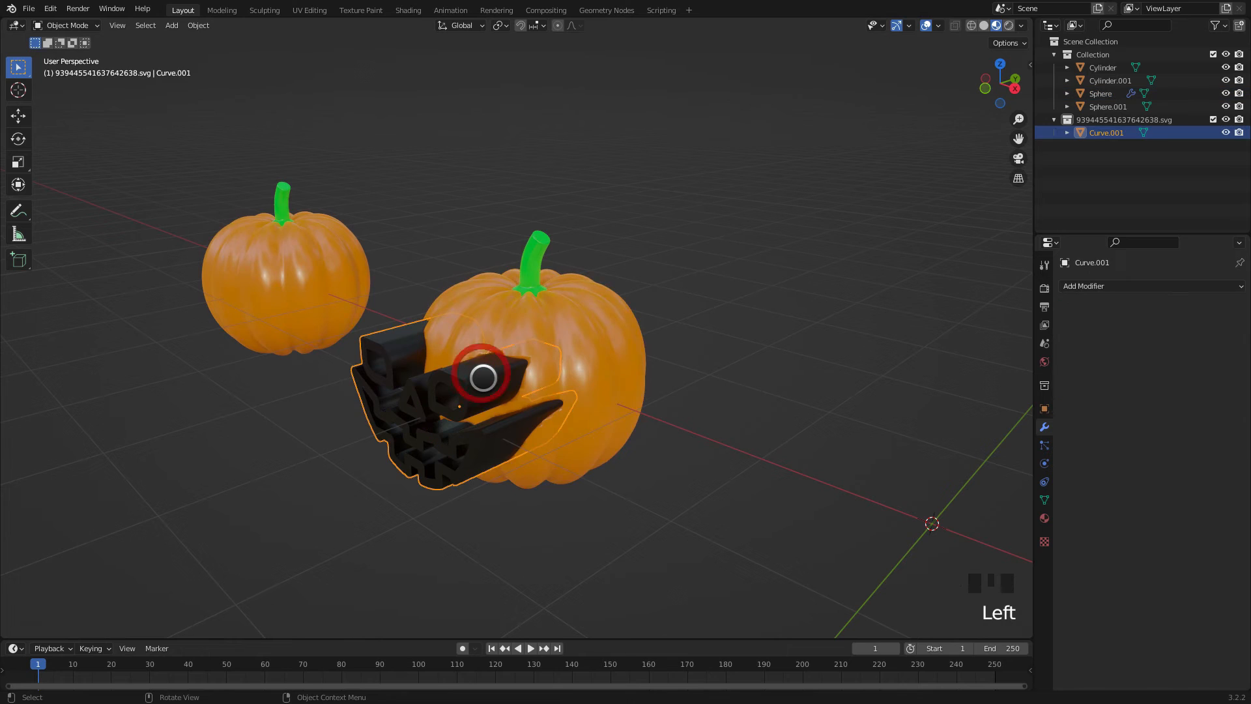
{"action": "key", "text": "Delete"}
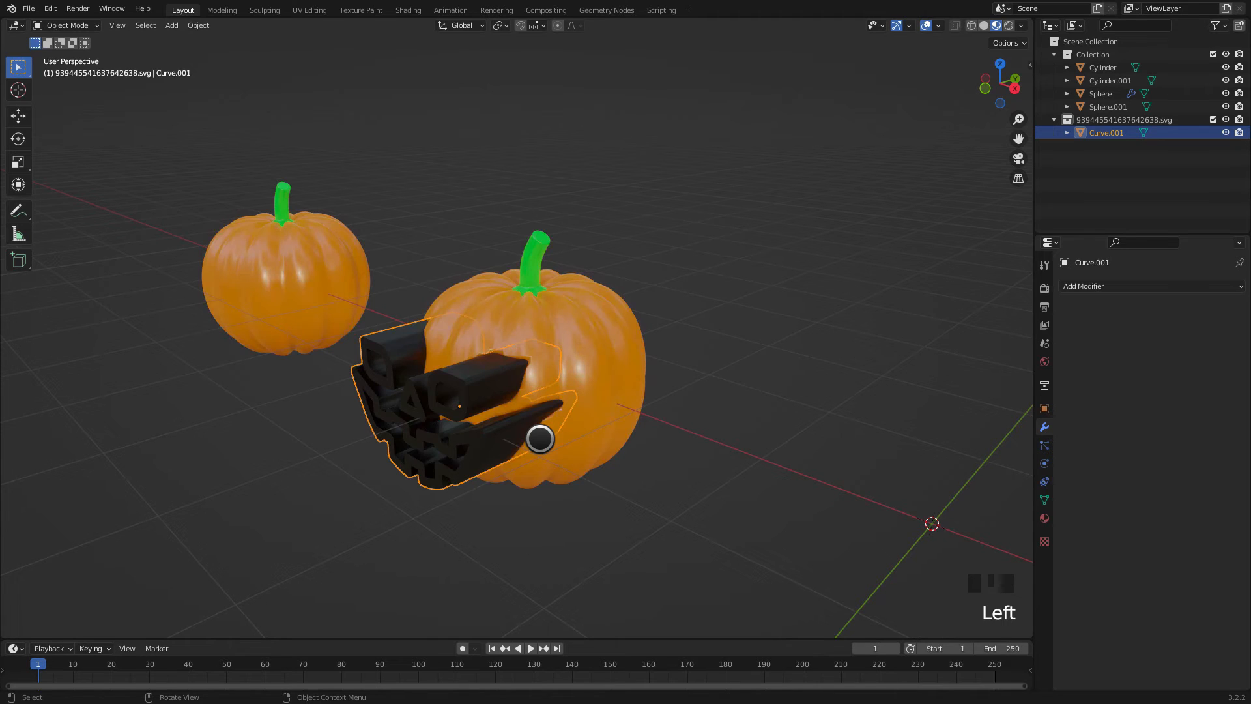
{"action": "key", "text": "Delete"}
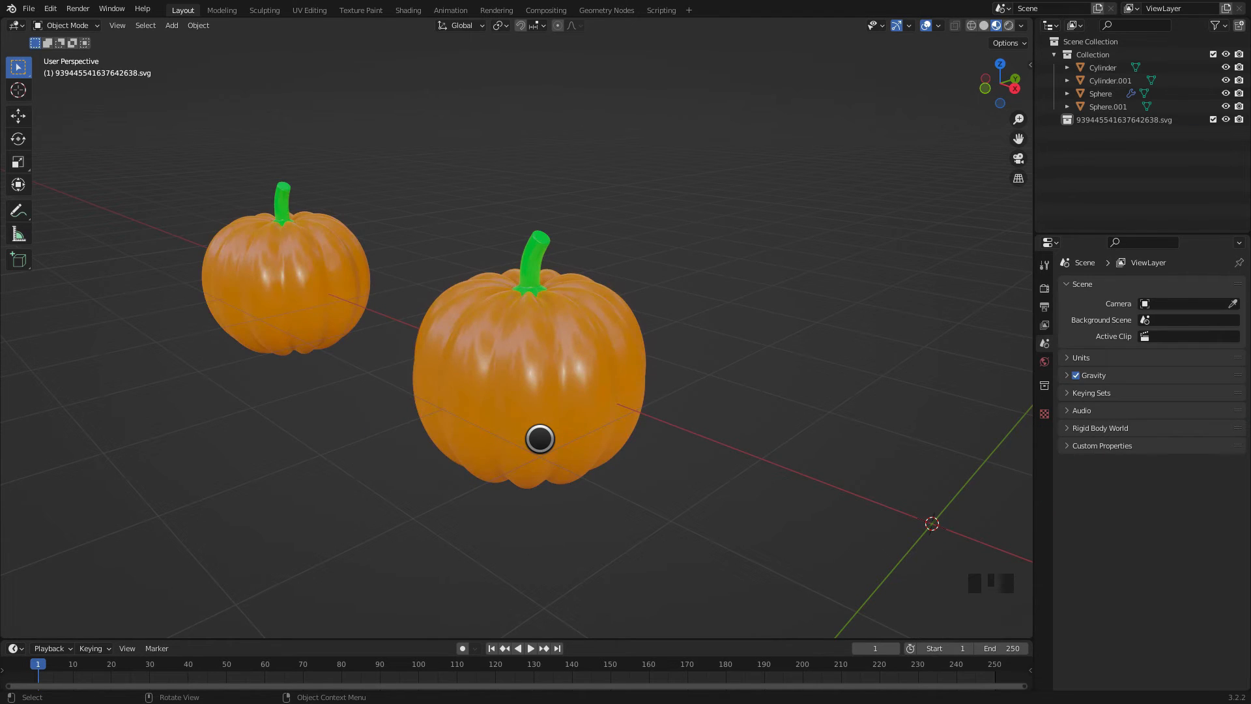
{"action": "key", "text": "super"}
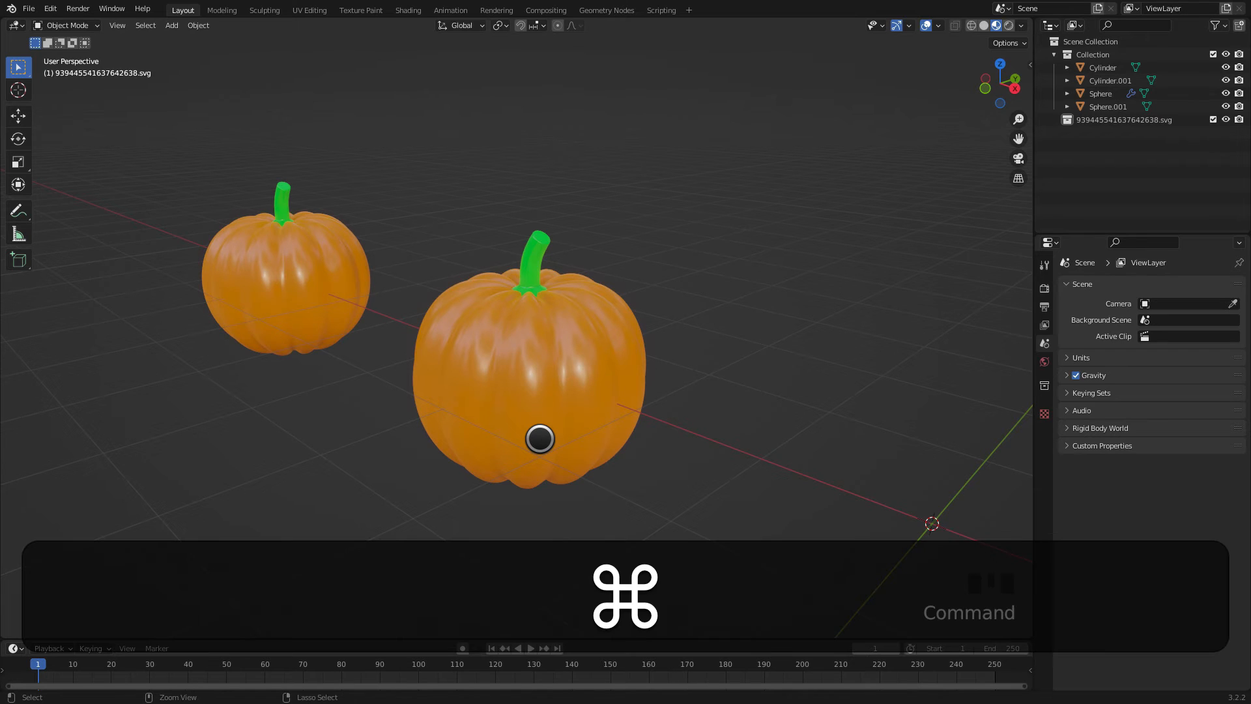
{"action": "key", "text": "super+z"}
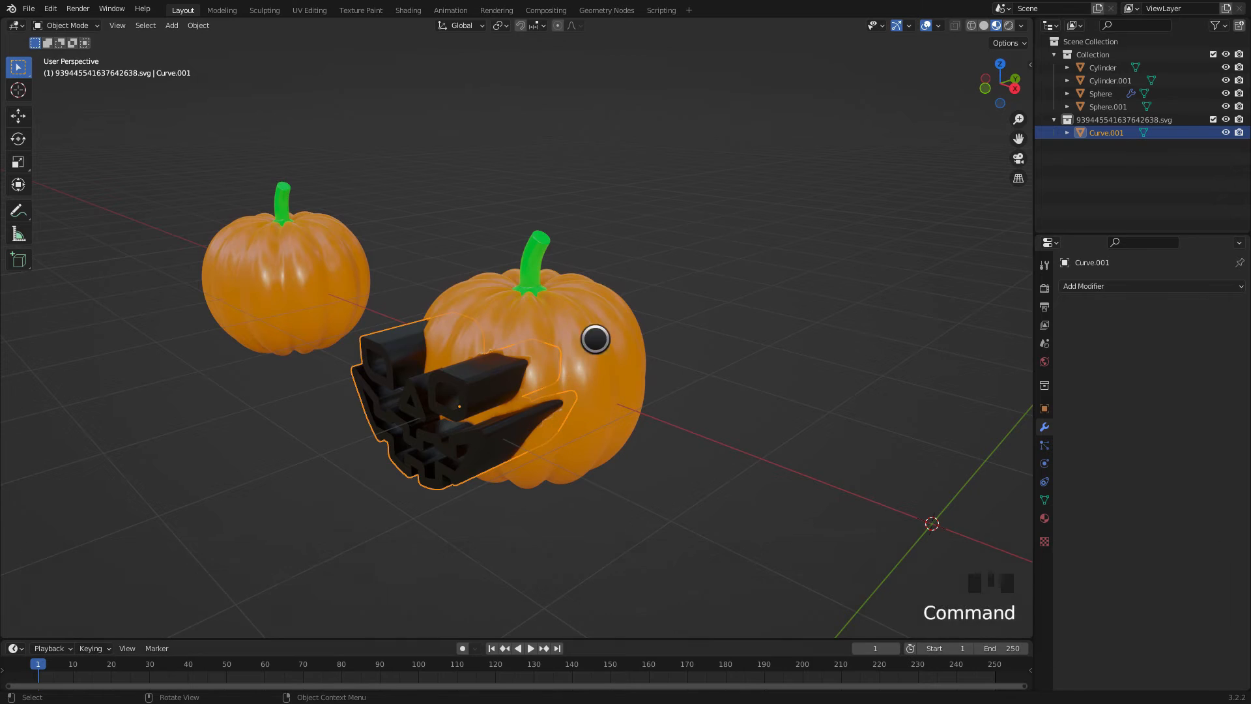
Step: Apply the Boolean modifier to the front pumpkin's body
{"action": "left_click", "coordinate": [600, 334]}
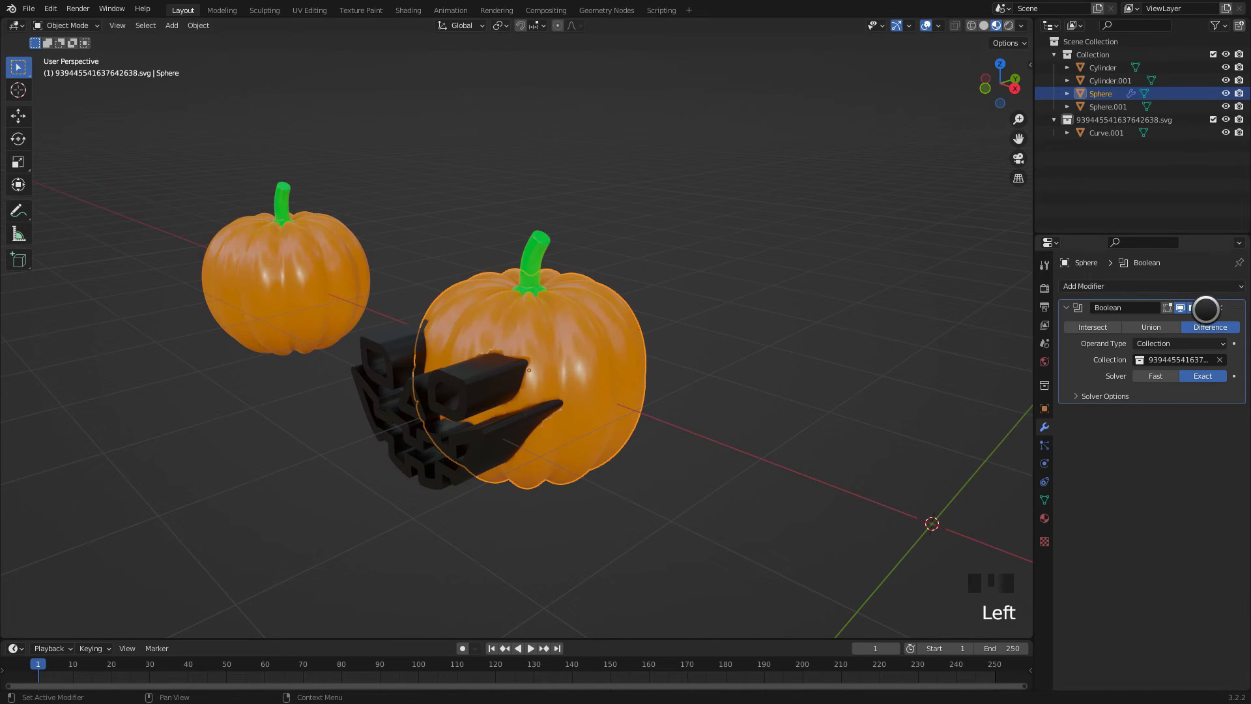
{"action": "left_click", "coordinate": [1206, 308]}
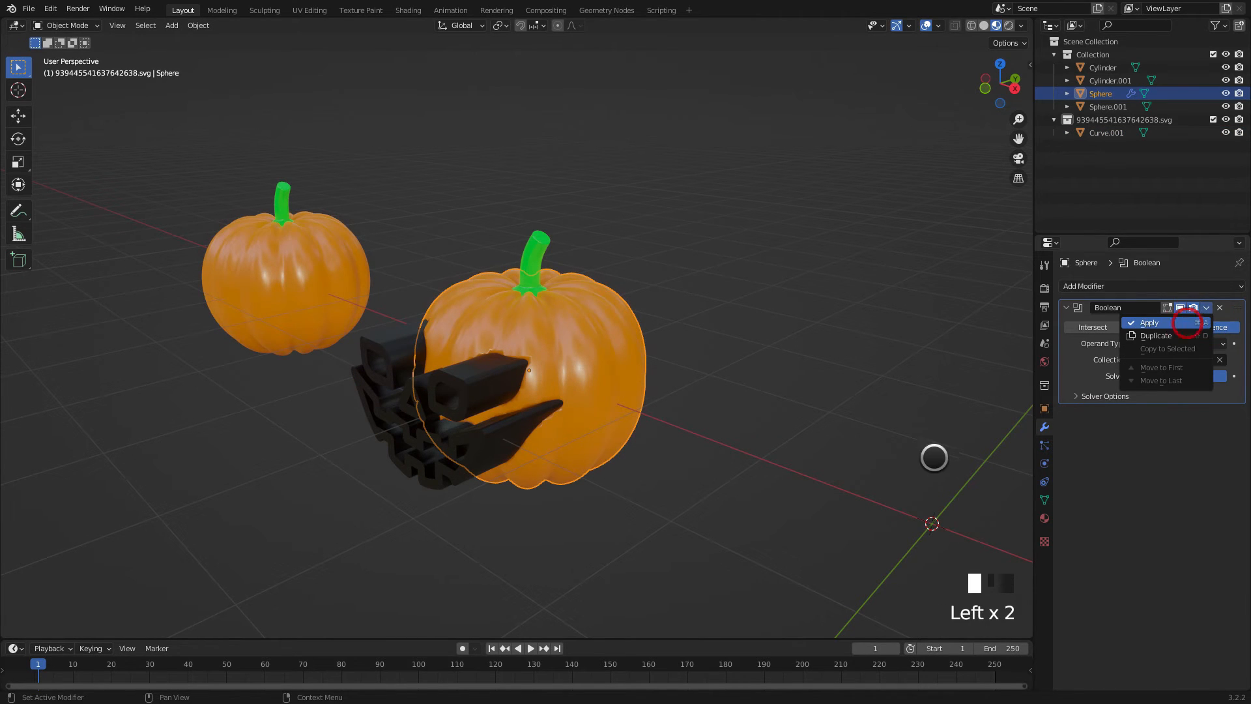
{"action": "left_click", "coordinate": [1149, 322]}
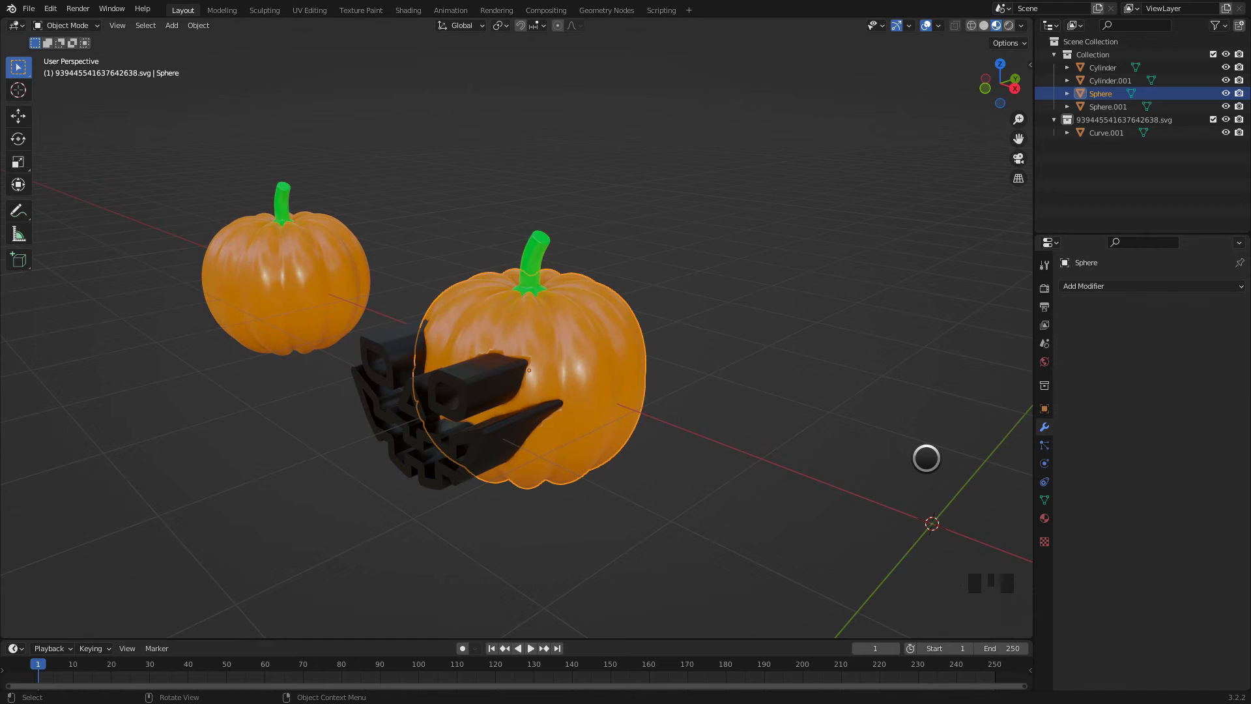
Step: Delete the face mesh and inspect the carved face on the front pumpkin
{"action": "left_click", "coordinate": [485, 389]}
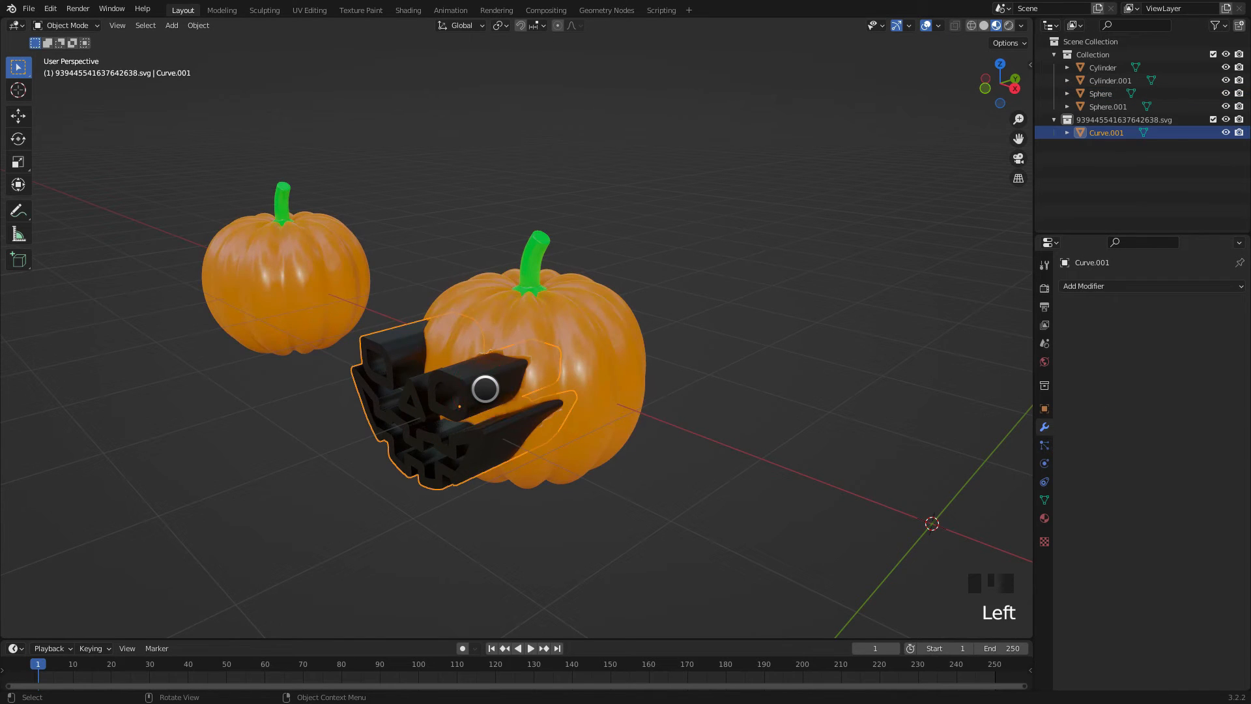
{"action": "key", "text": "Delete"}
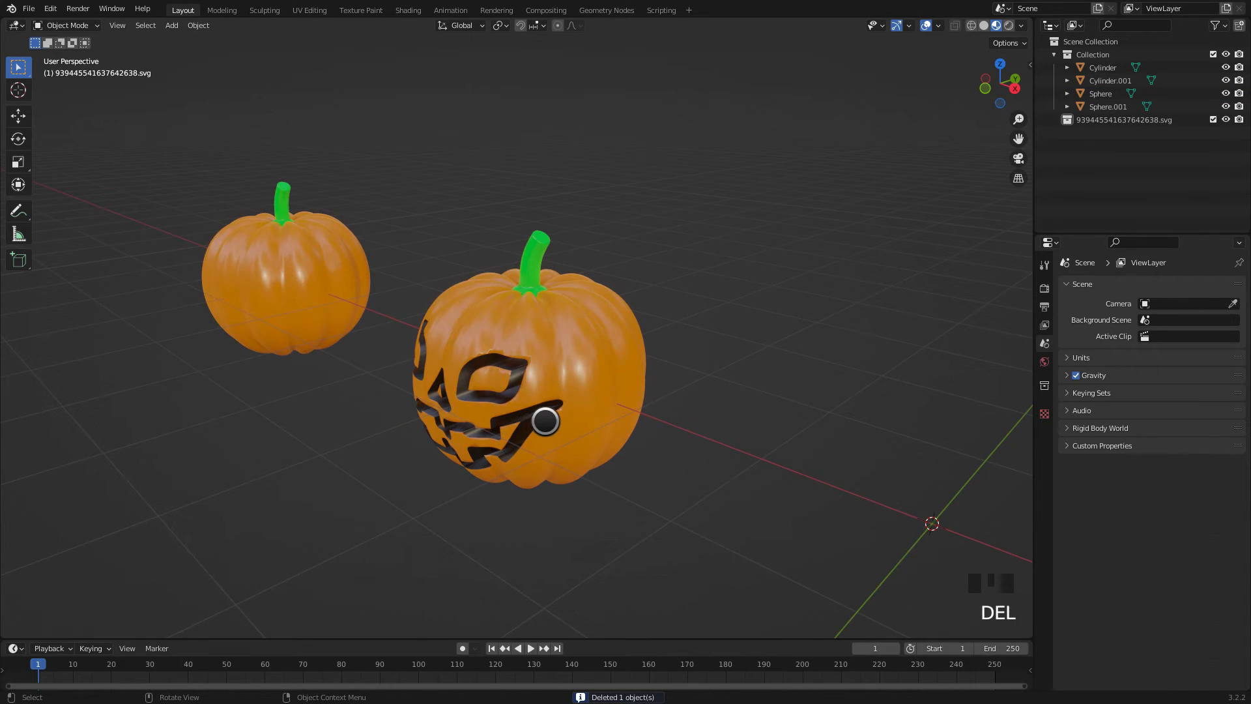
{"action": "middle_click_drag", "start_coordinate": [548, 419], "coordinate": [613, 400]}
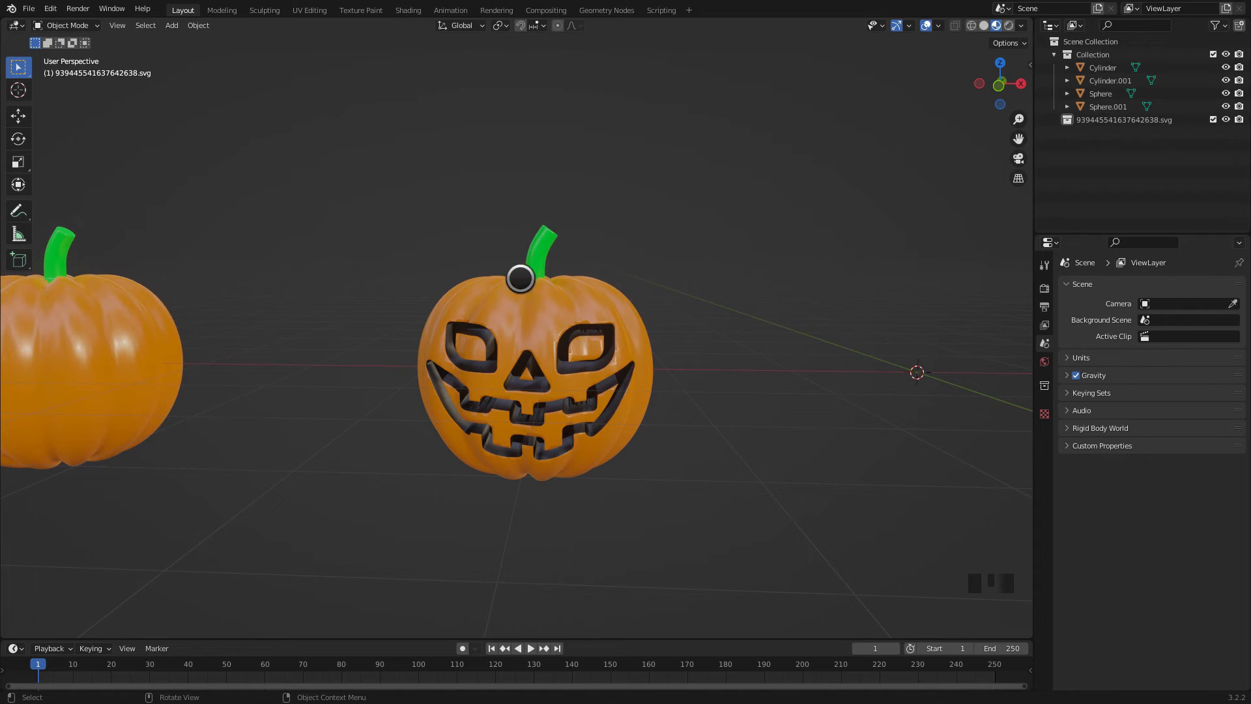
{"action": "left_click", "coordinate": [706, 292]}
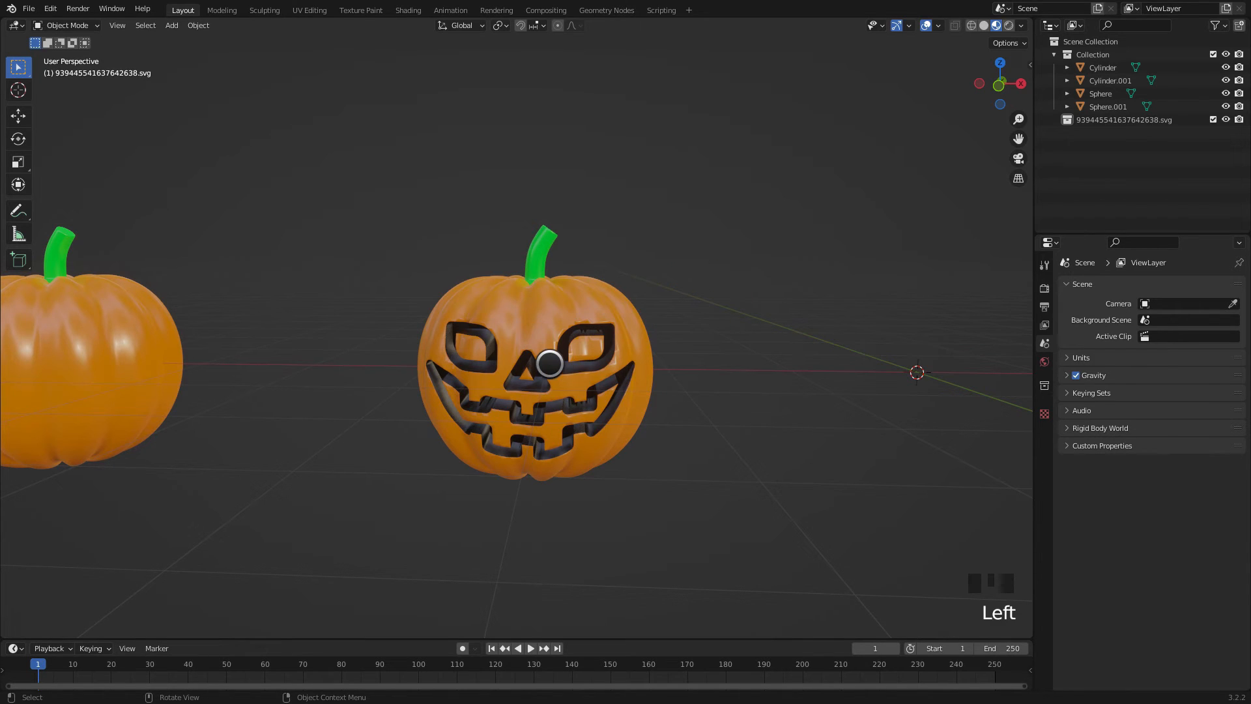
Step: Undo the face mesh deletion and the Boolean application, and remove the Boolean modifier from the front pumpkin's body
{"action": "key", "text": "ctrl"}
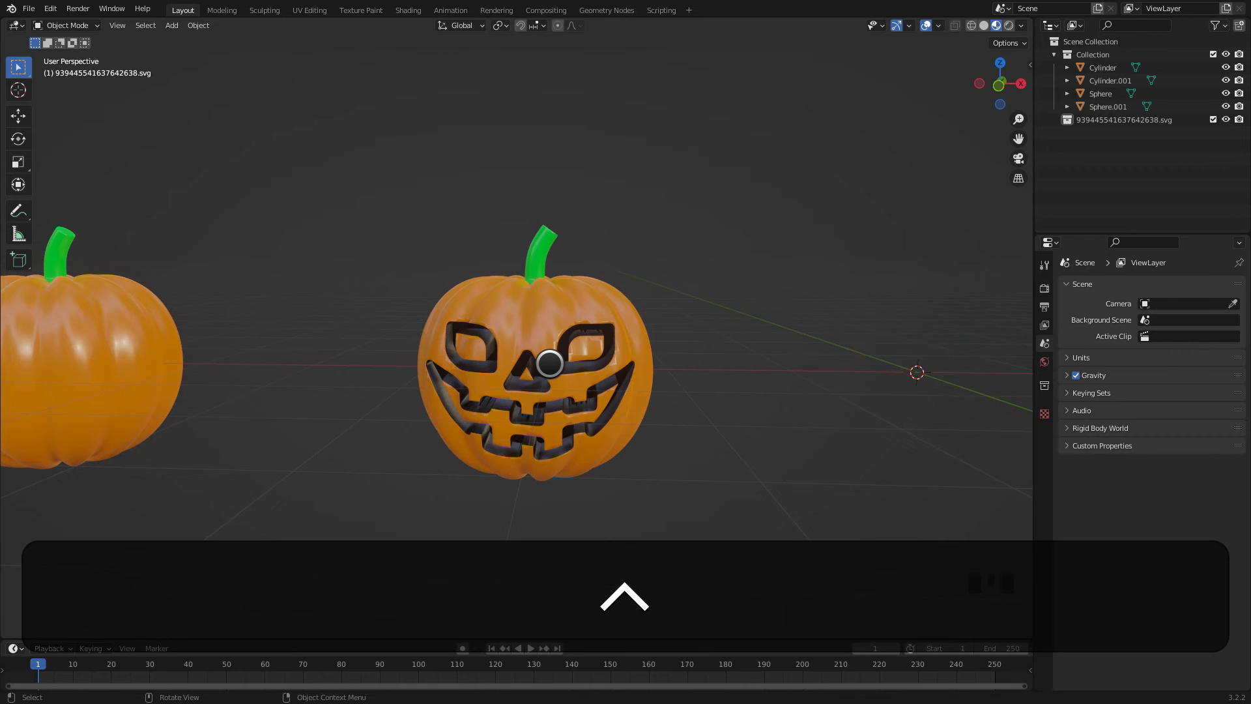
{"action": "key", "text": "super+z"}
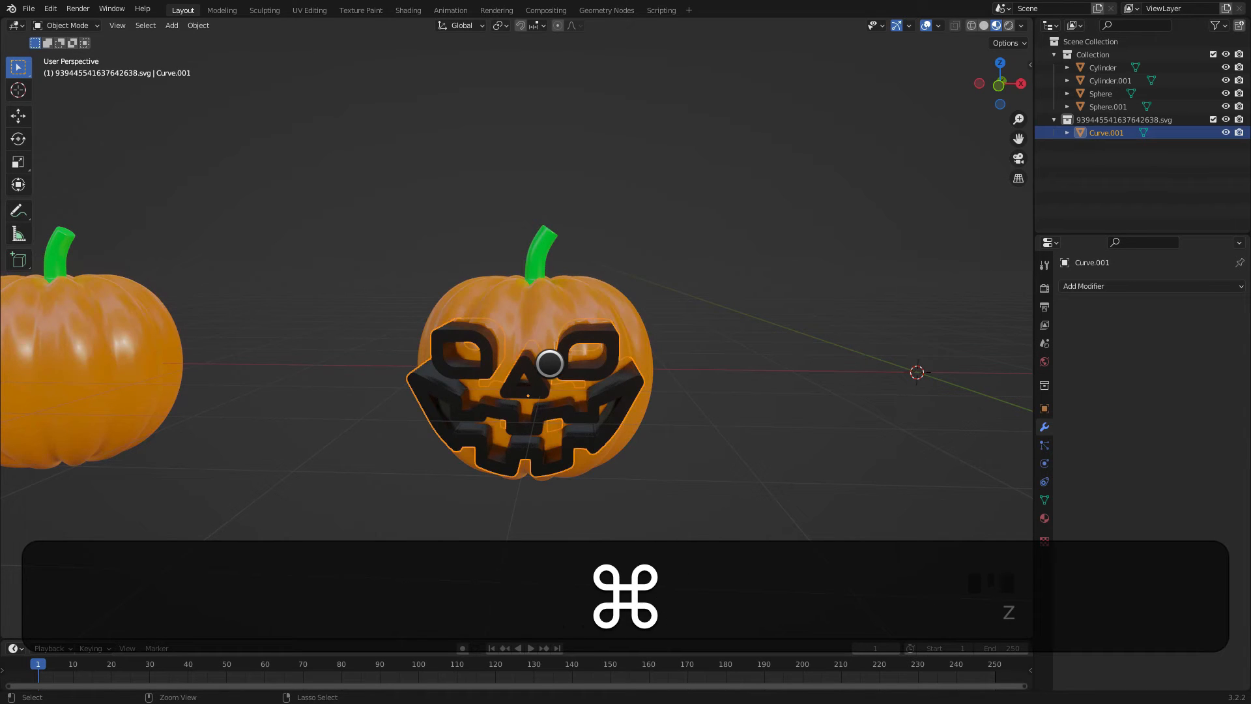
{"action": "key", "text": "super+z"}
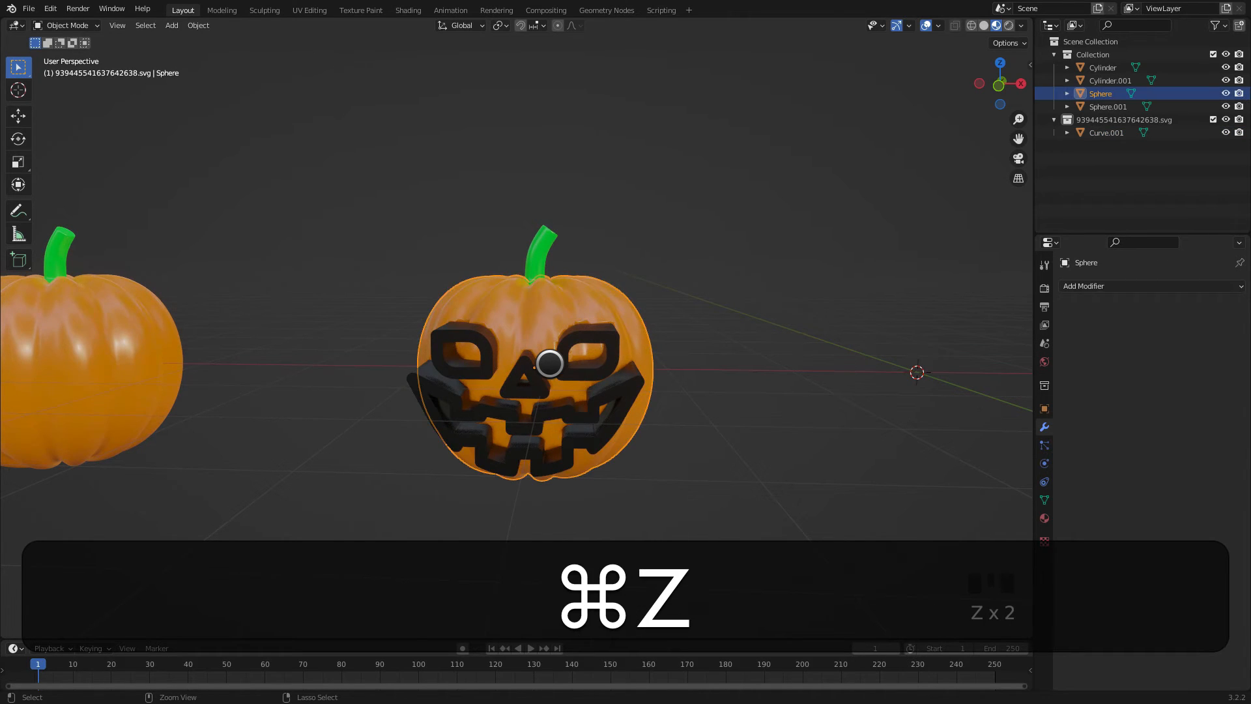
{"action": "key", "text": "super+z"}
{"action": "key", "text": "super+z"}
{"action": "key", "text": "super+z"}
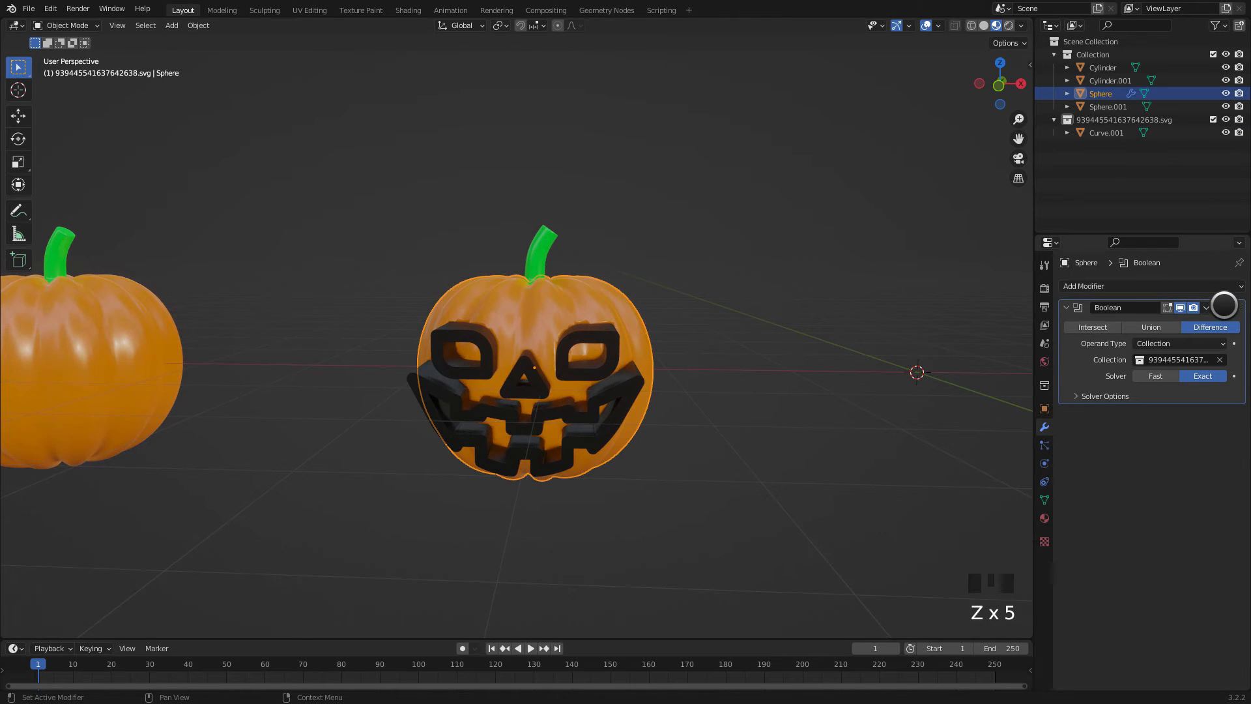
{"action": "left_click", "coordinate": [1220, 308]}
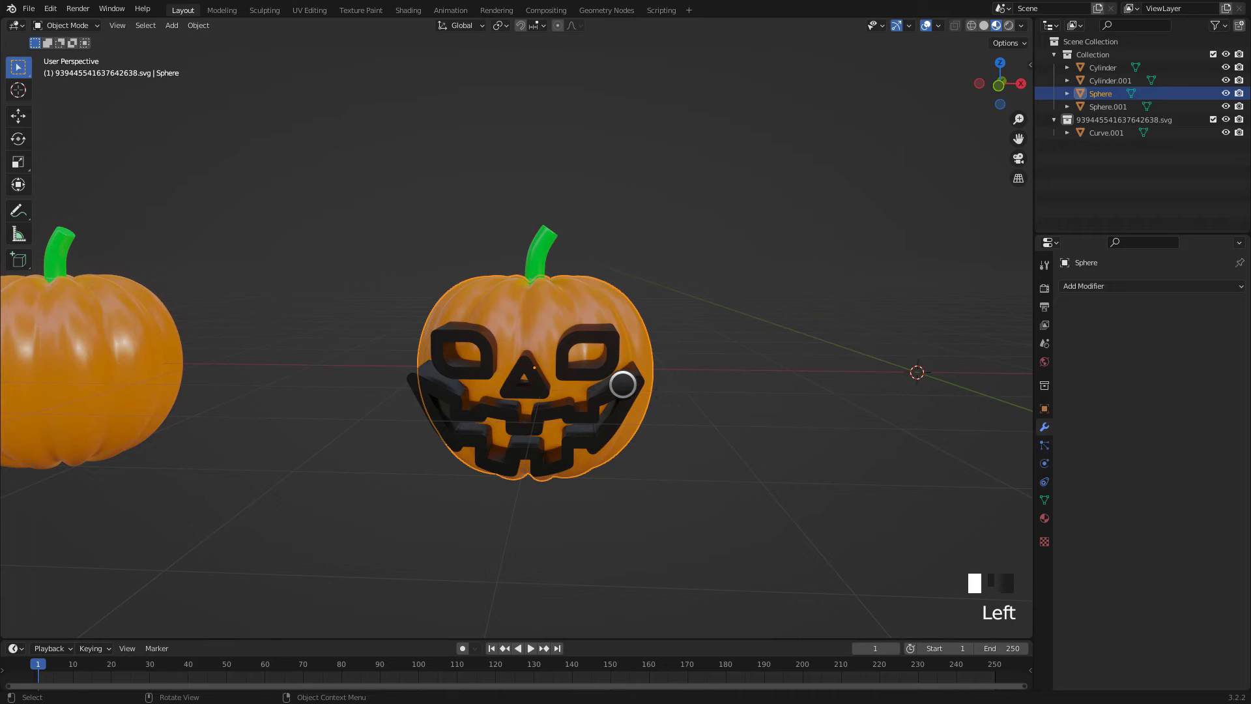
Step: Delete the face mesh to check the pumpkin without the modifier, and undo the deletion
{"action": "left_click", "coordinate": [621, 384]}
{"action": "left_click", "coordinate": [586, 302]}
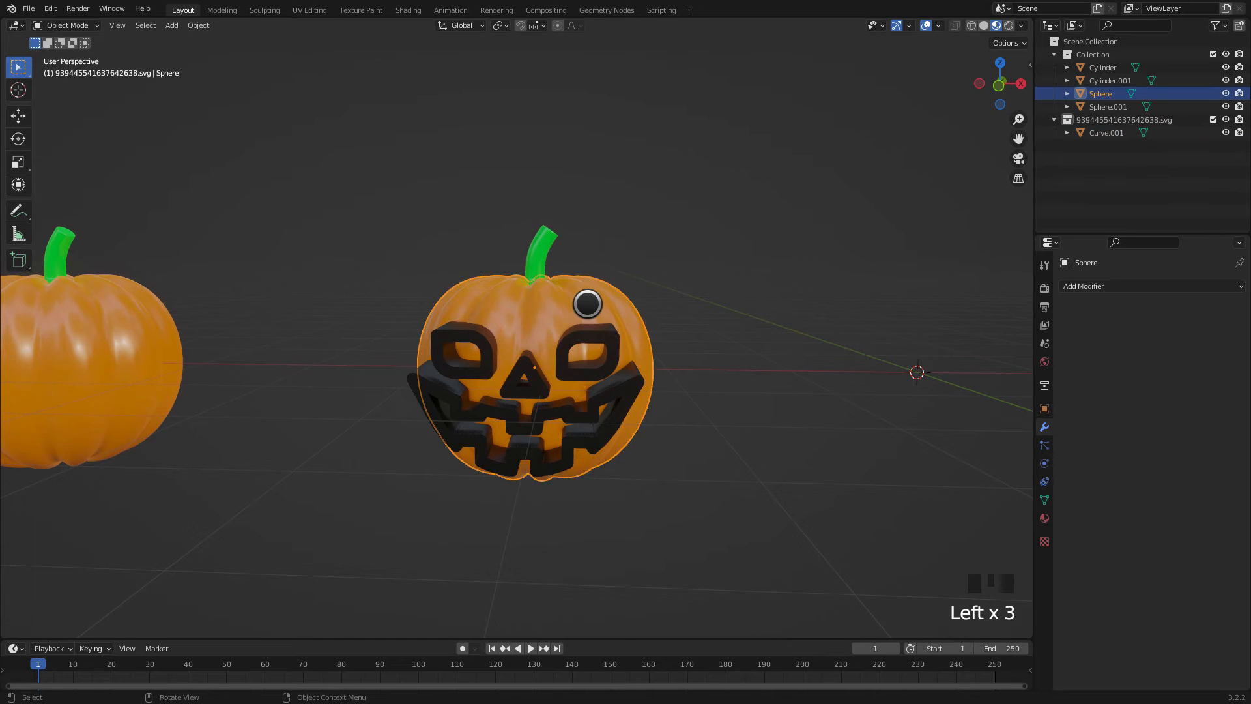
{"action": "left_click", "coordinate": [605, 337]}
{"action": "key", "text": "Delete"}
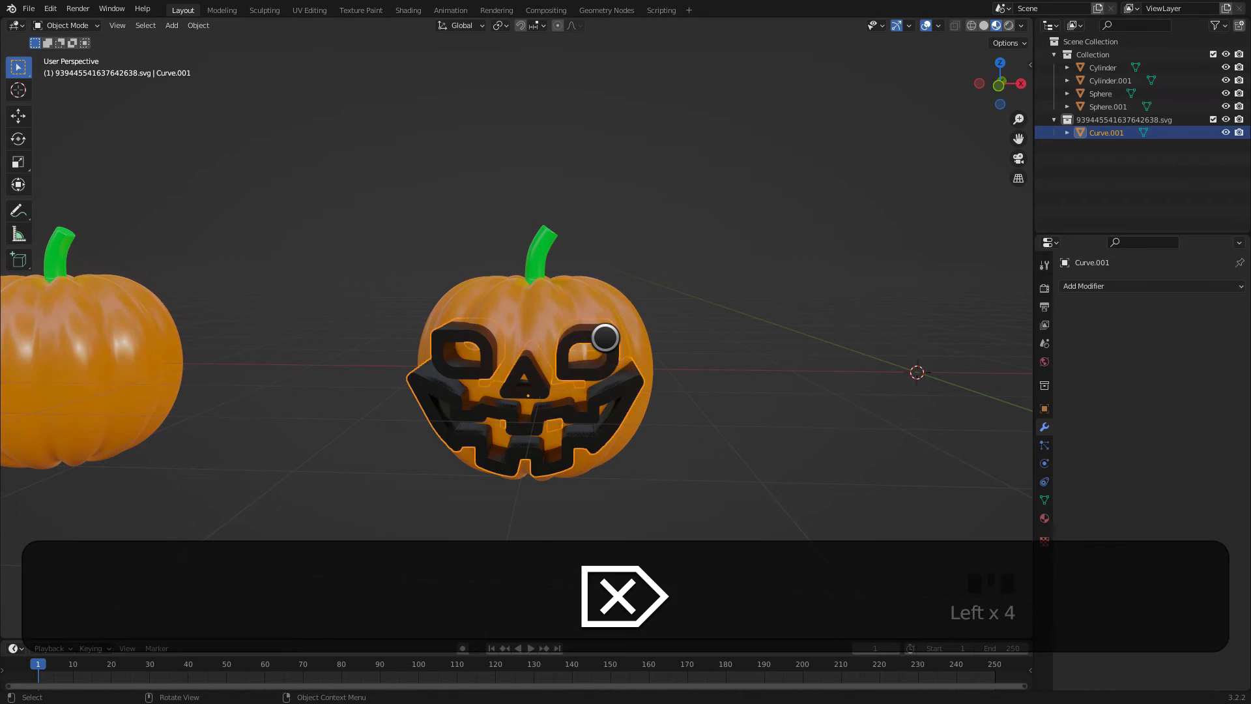
{"action": "key", "text": "super+z"}
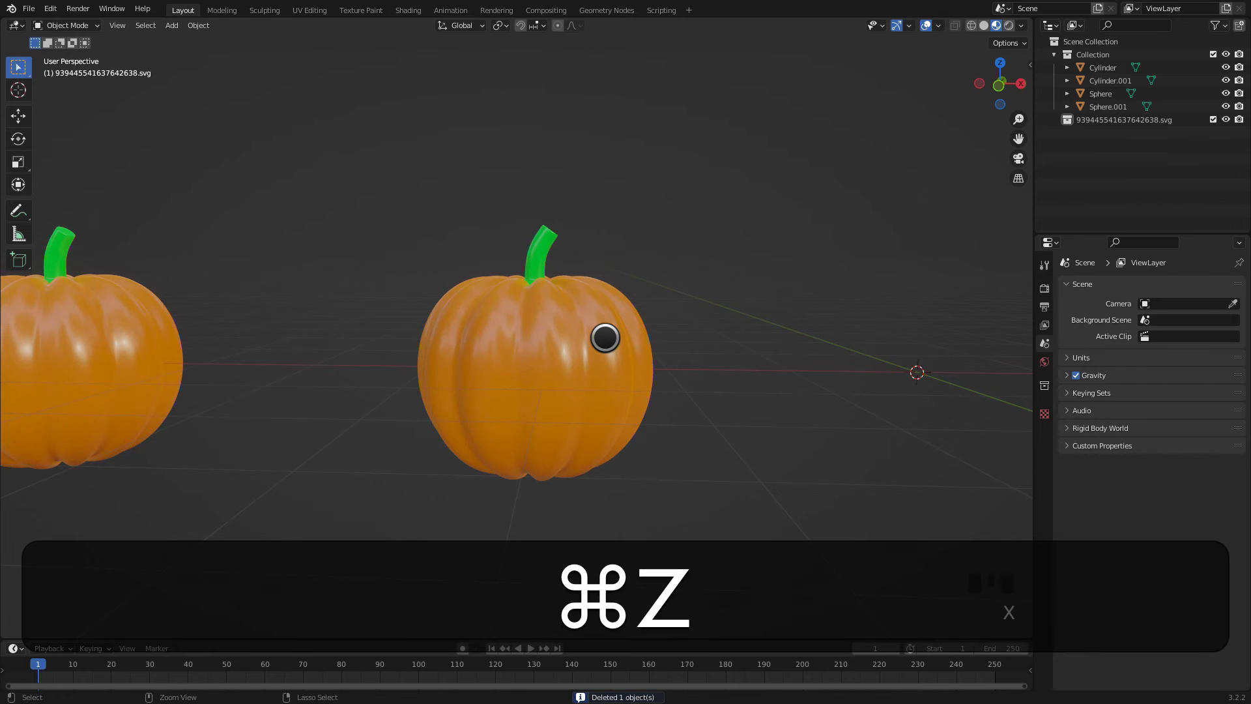
{"action": "left_click", "coordinate": [682, 288]}
{"action": "middle_click_drag", "start_coordinate": [654, 279], "coordinate": [681, 288]}
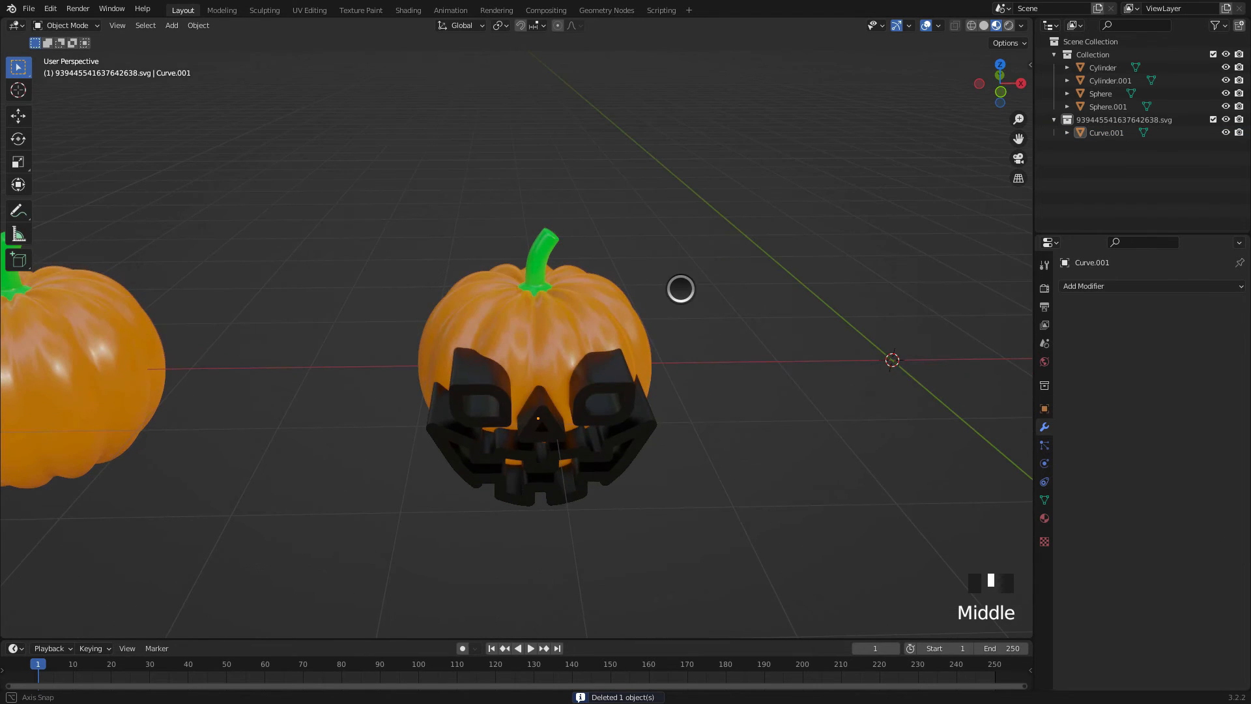
Step: Search the add-ons in Preferences for "bool" and enable Object: Bool Tool
{"action": "left_click", "coordinate": [47, 8]}
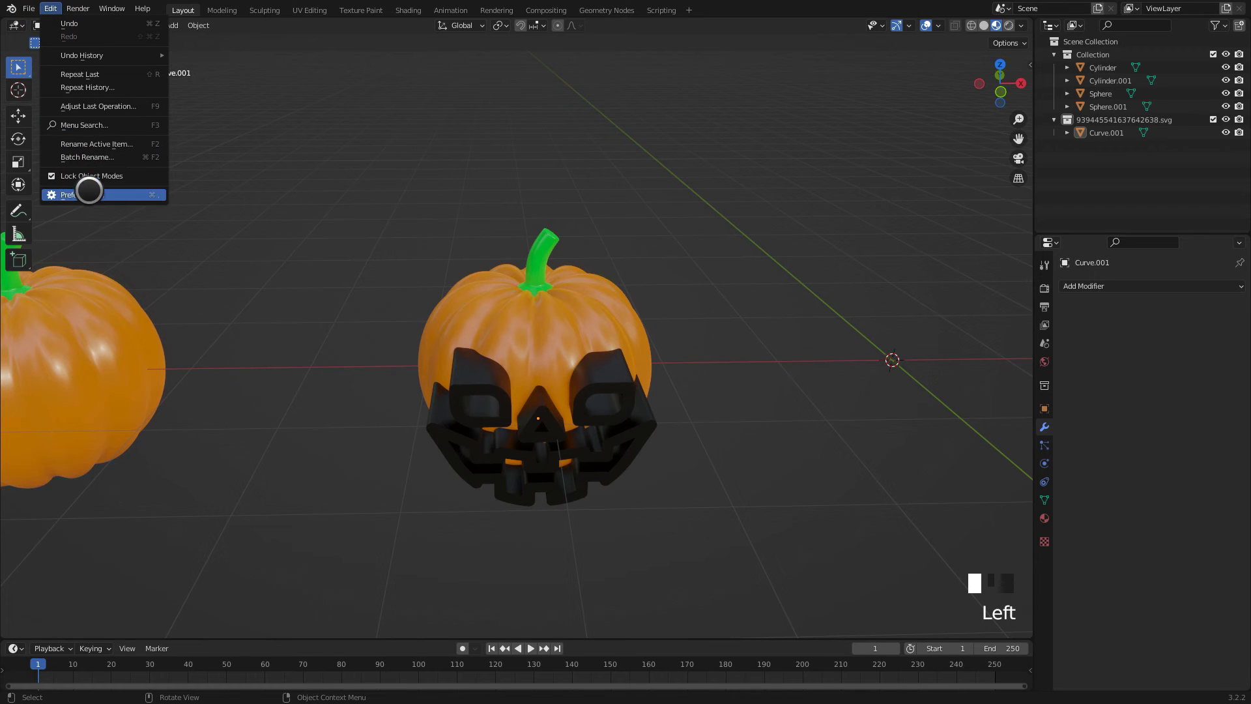
{"action": "left_click", "coordinate": [88, 194]}
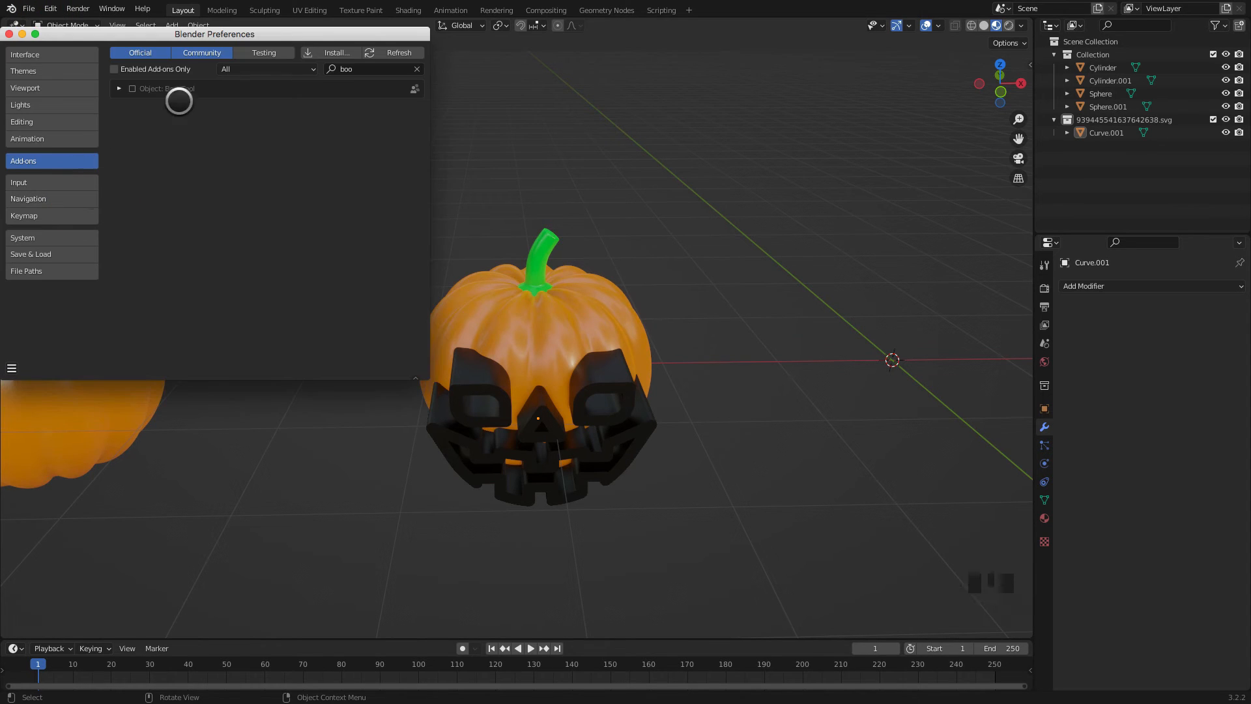
{"action": "left_click", "coordinate": [357, 69]}
{"action": "type", "text": "bool"}
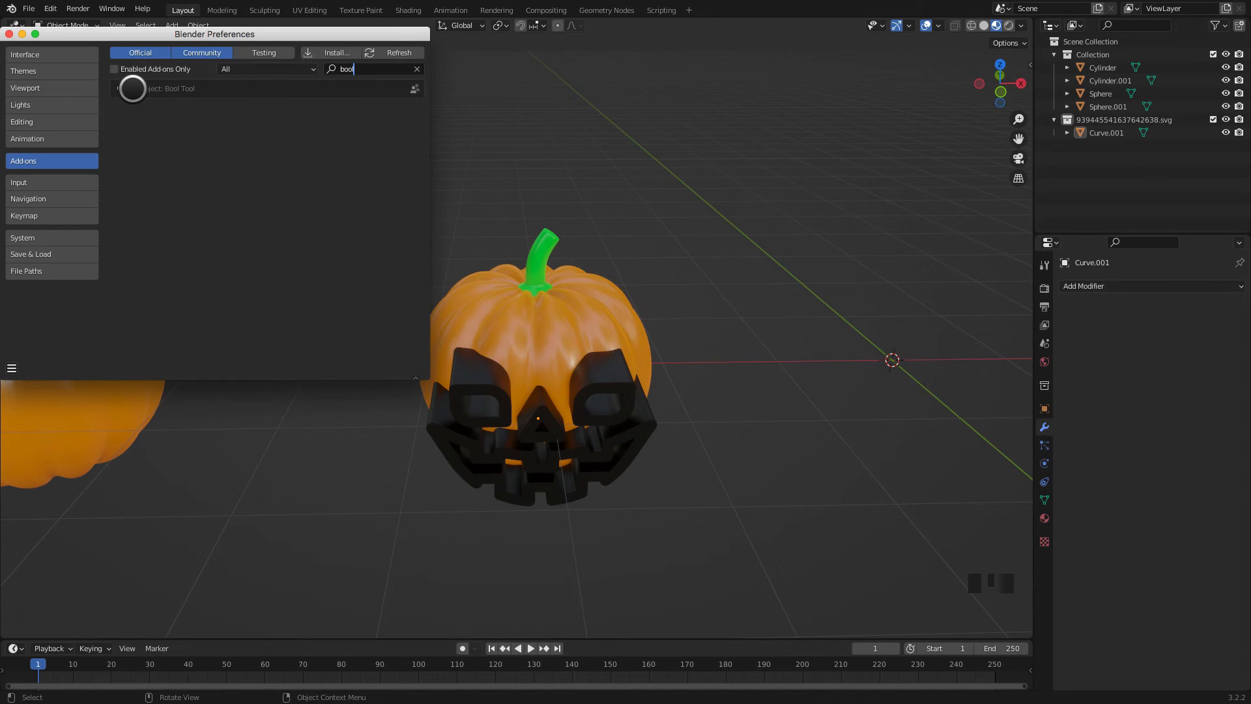
{"action": "left_click", "coordinate": [131, 89]}
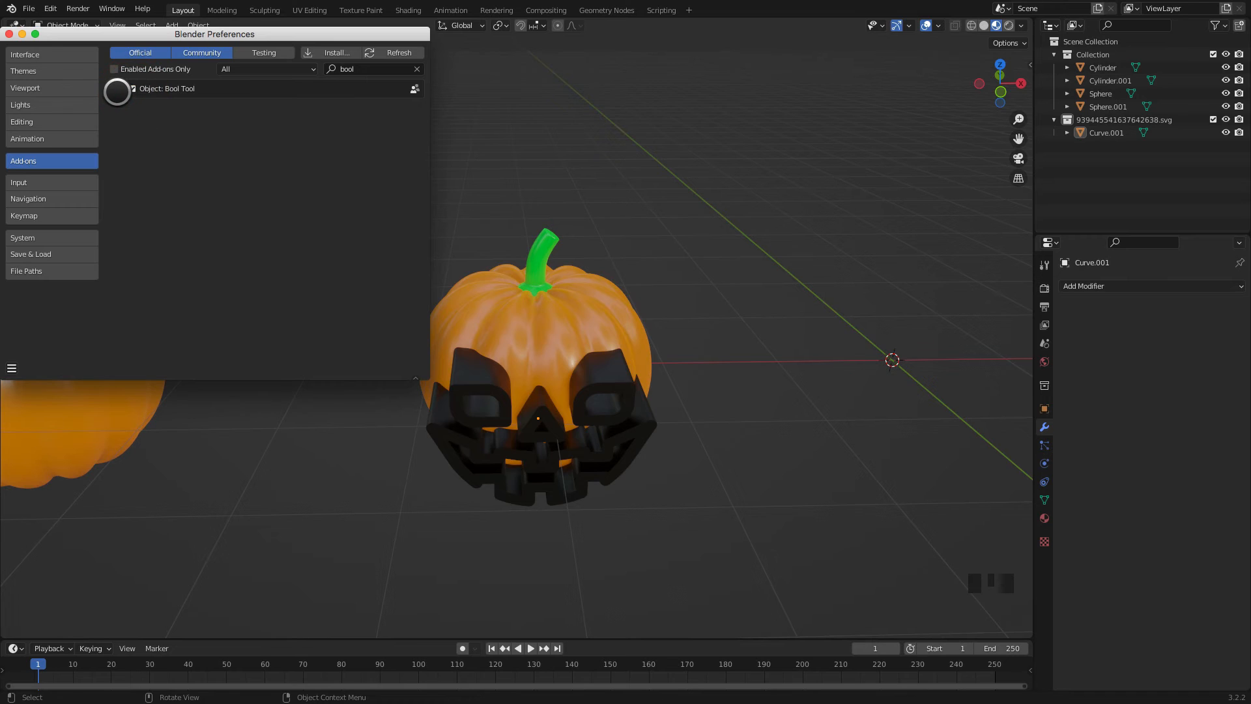
Step: Set the Bool Tool add-on's tab name to Bool and close the Preferences
{"action": "left_click", "coordinate": [119, 89]}
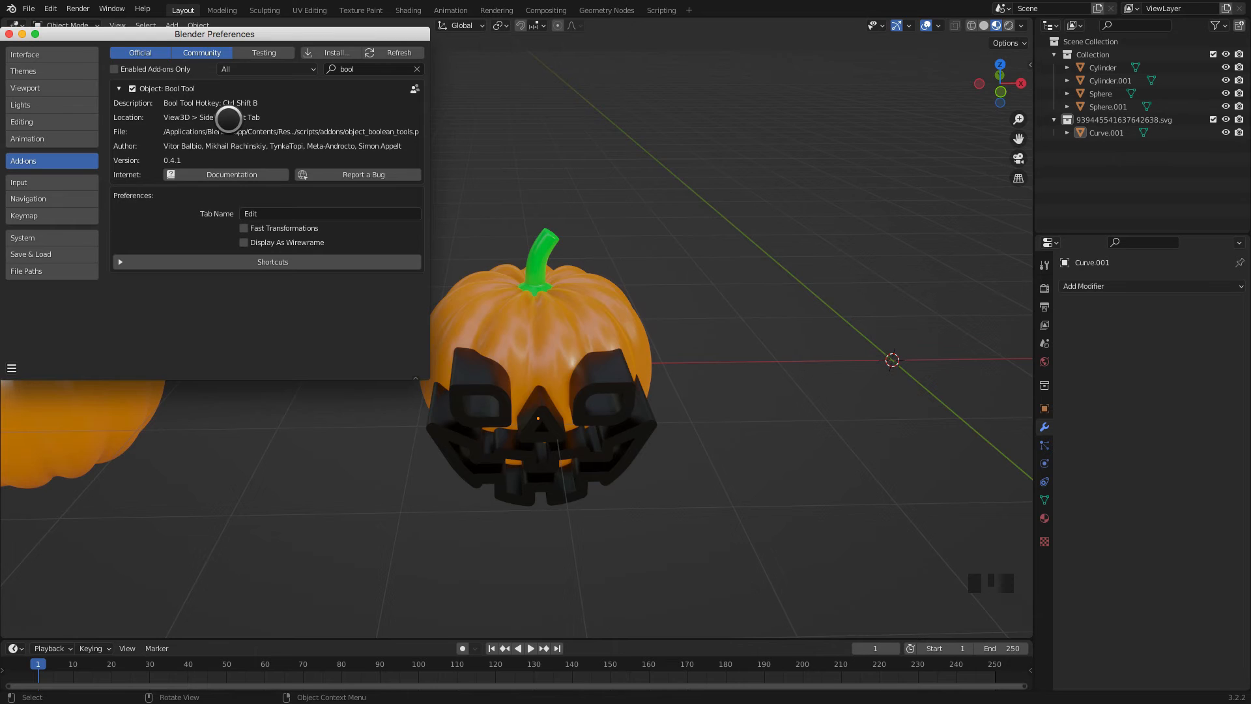
{"action": "left_click", "coordinate": [261, 213]}
{"action": "left_click", "coordinate": [261, 213]}
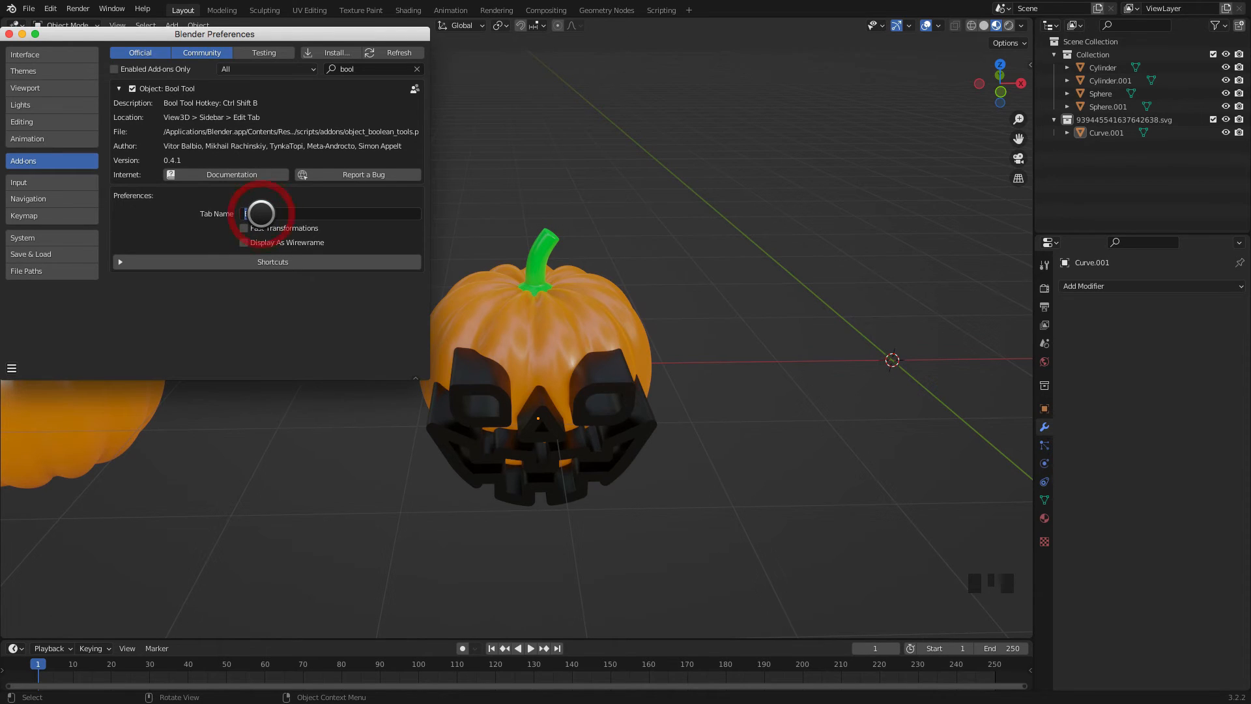
{"action": "type", "text": "Bo"}
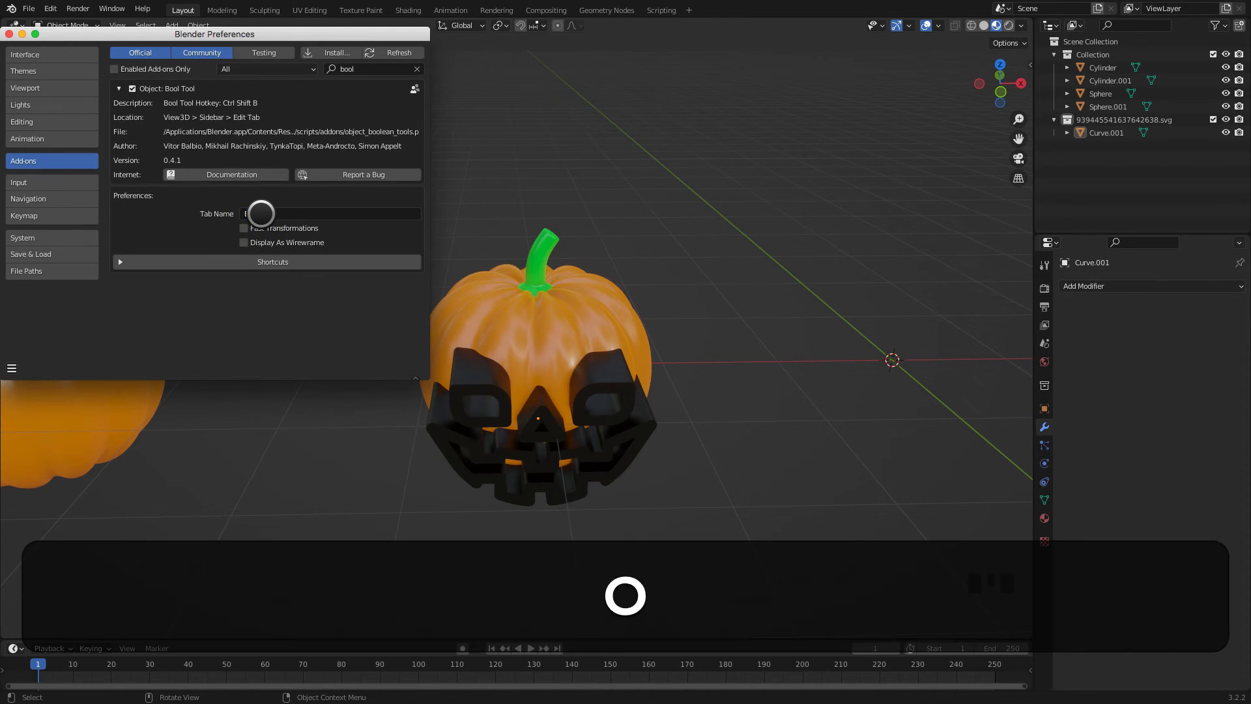
{"action": "type", "text": "l"}
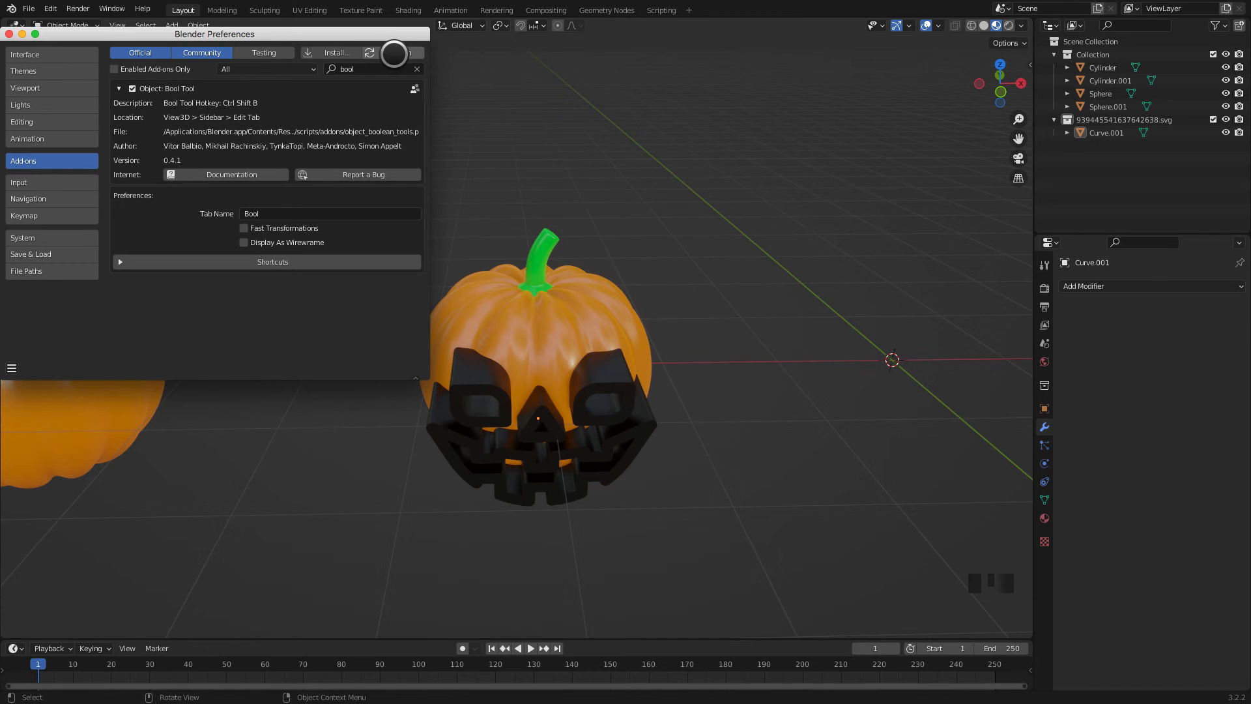
{"action": "left_click", "coordinate": [394, 54]}
{"action": "left_click", "coordinate": [10, 33]}
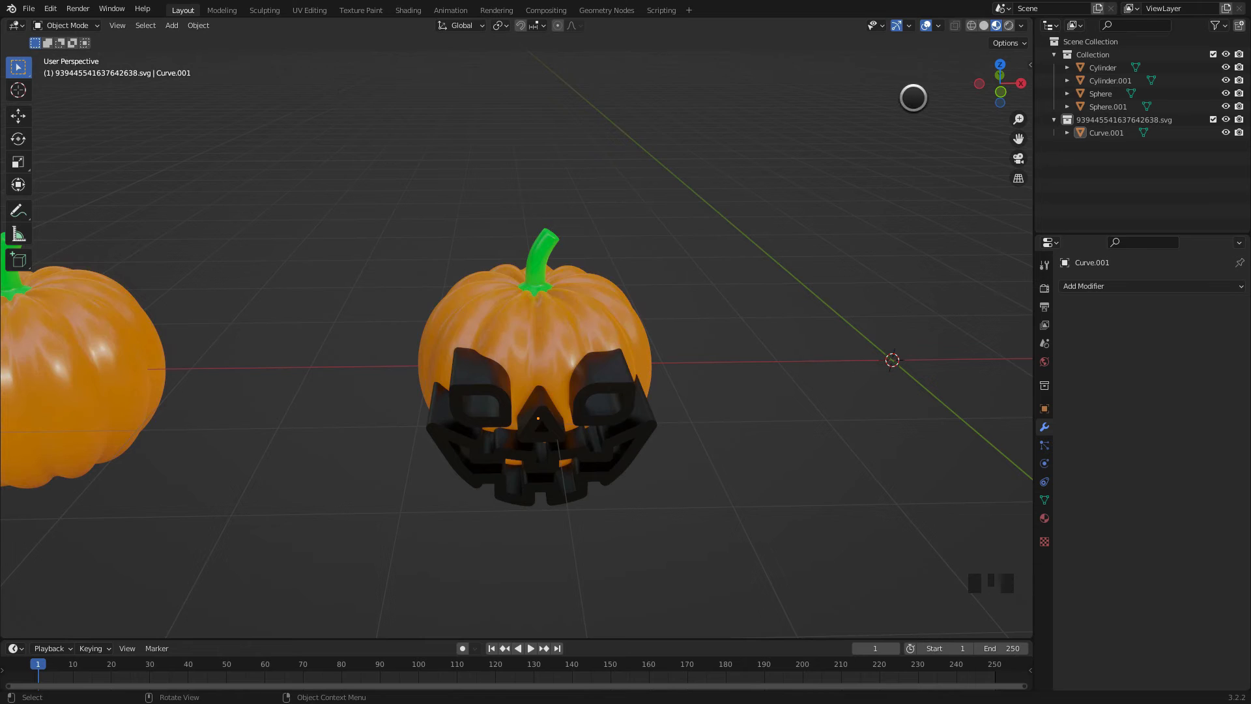
Step: Subtract the face mesh from the front pumpkin's body with Bool Tool's Auto Boolean Difference, keeping the pumpkin as the active object
{"action": "left_click", "coordinate": [1028, 58]}
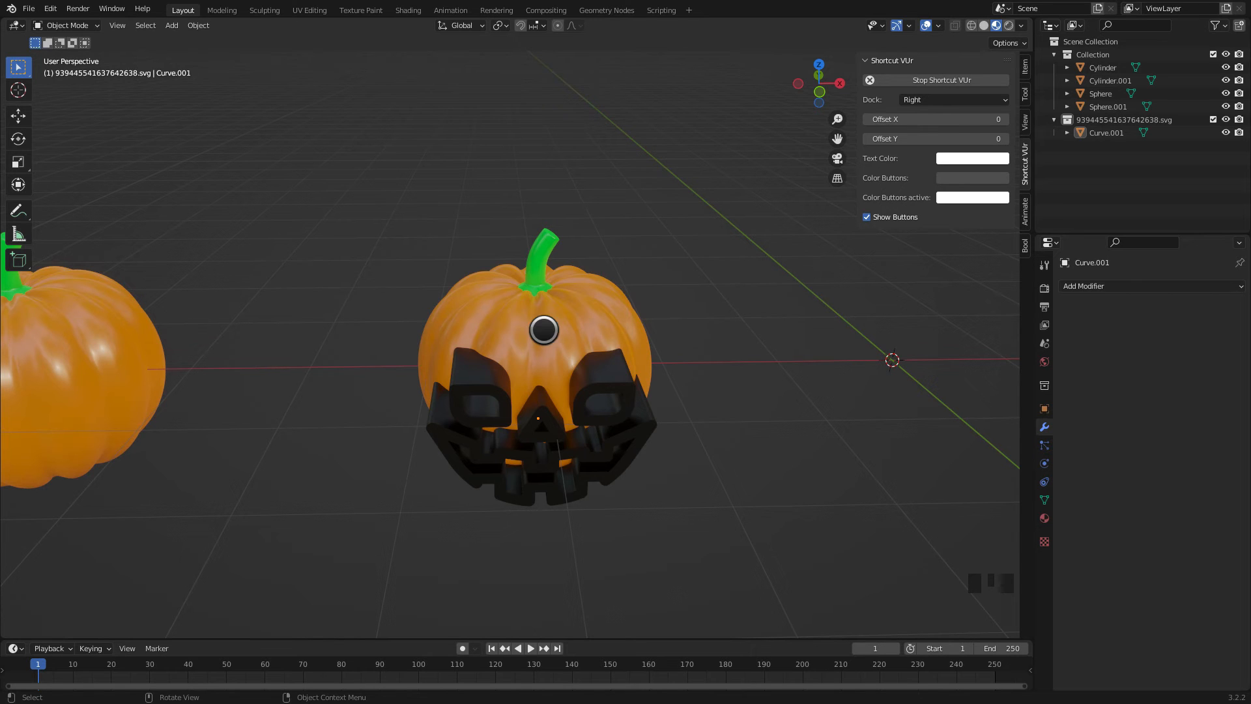
{"action": "middle_click_drag", "start_coordinate": [602, 329], "coordinate": [542, 329]}
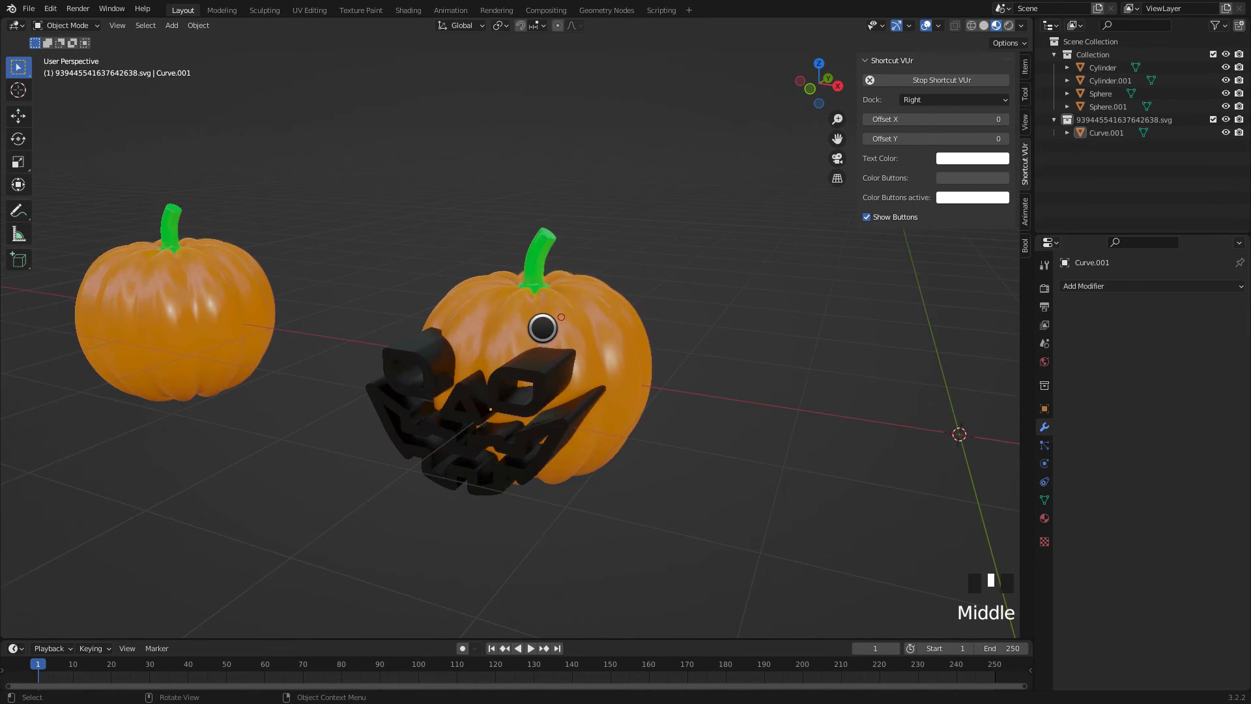
{"action": "left_click", "coordinate": [540, 369]}
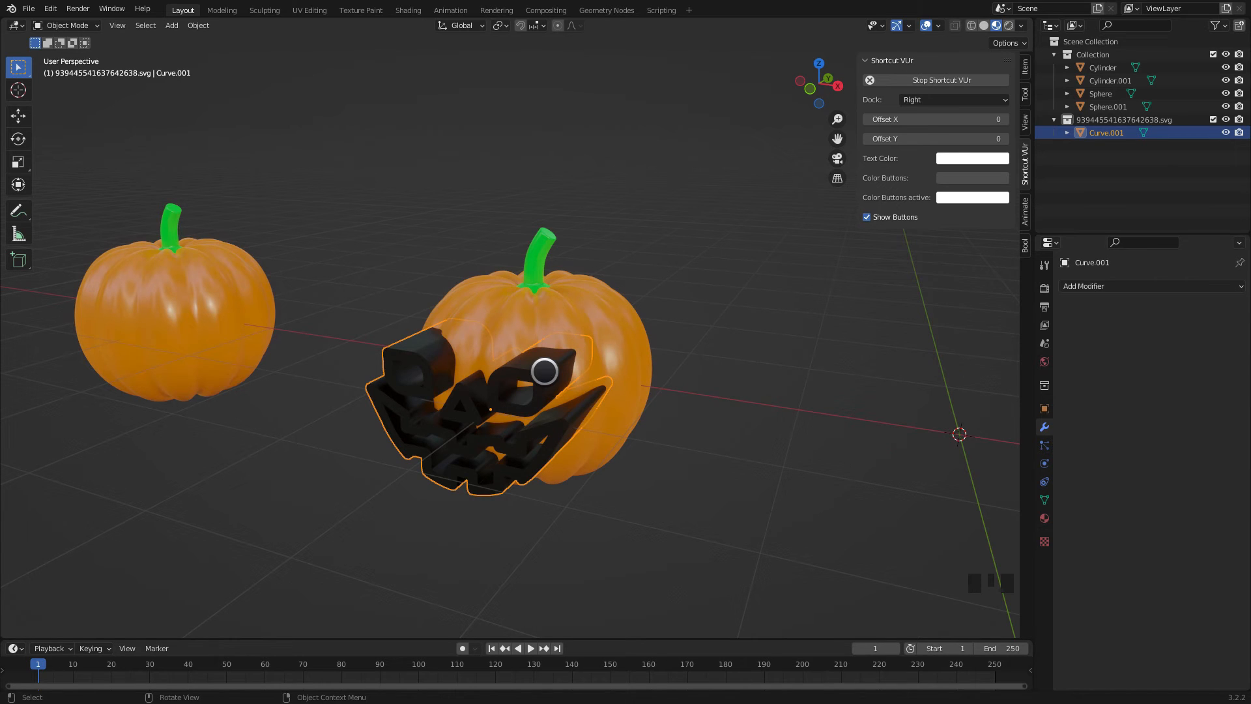
{"action": "left_click", "coordinate": [604, 326], "text": "shift"}
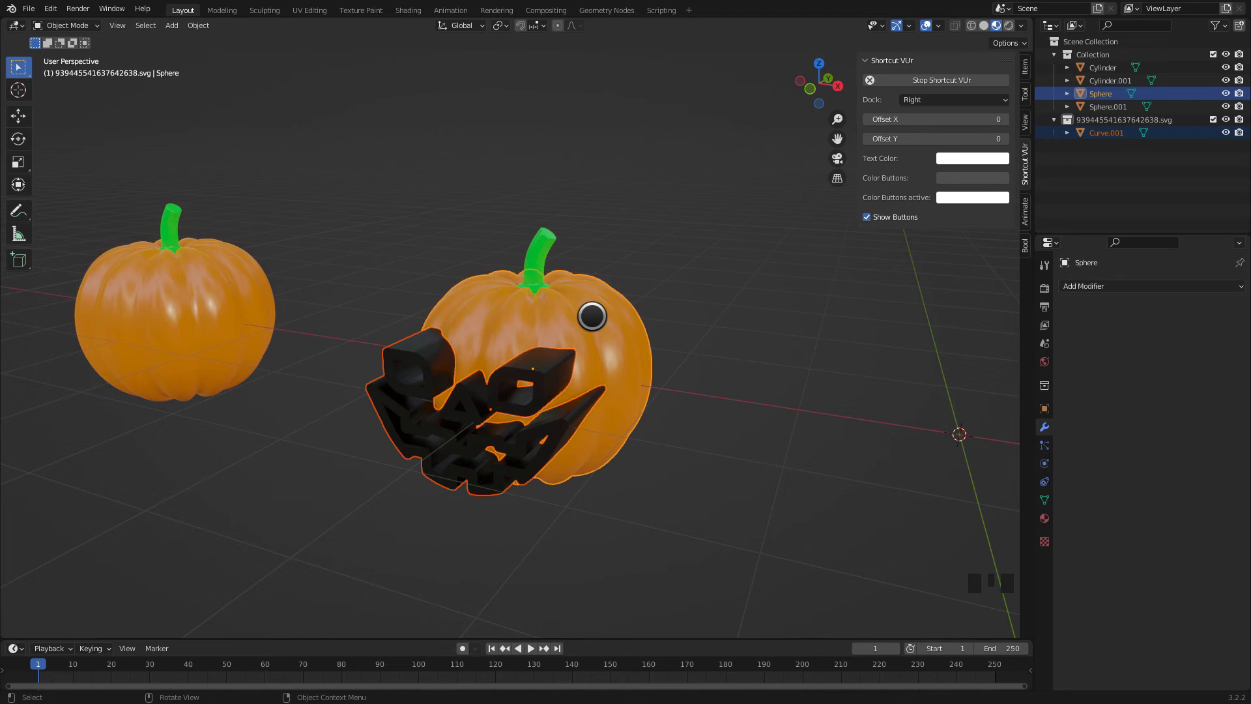
{"action": "left_click", "coordinate": [547, 375]}
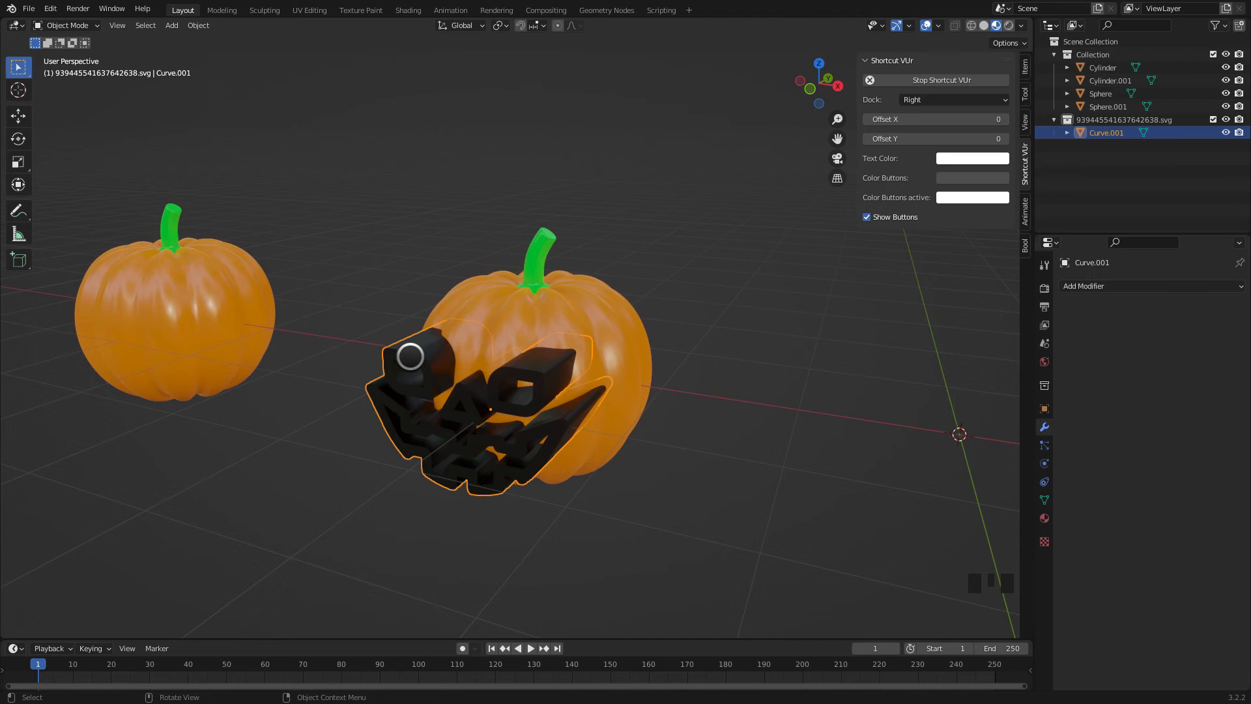
{"action": "left_click", "coordinate": [566, 302], "text": "shift"}
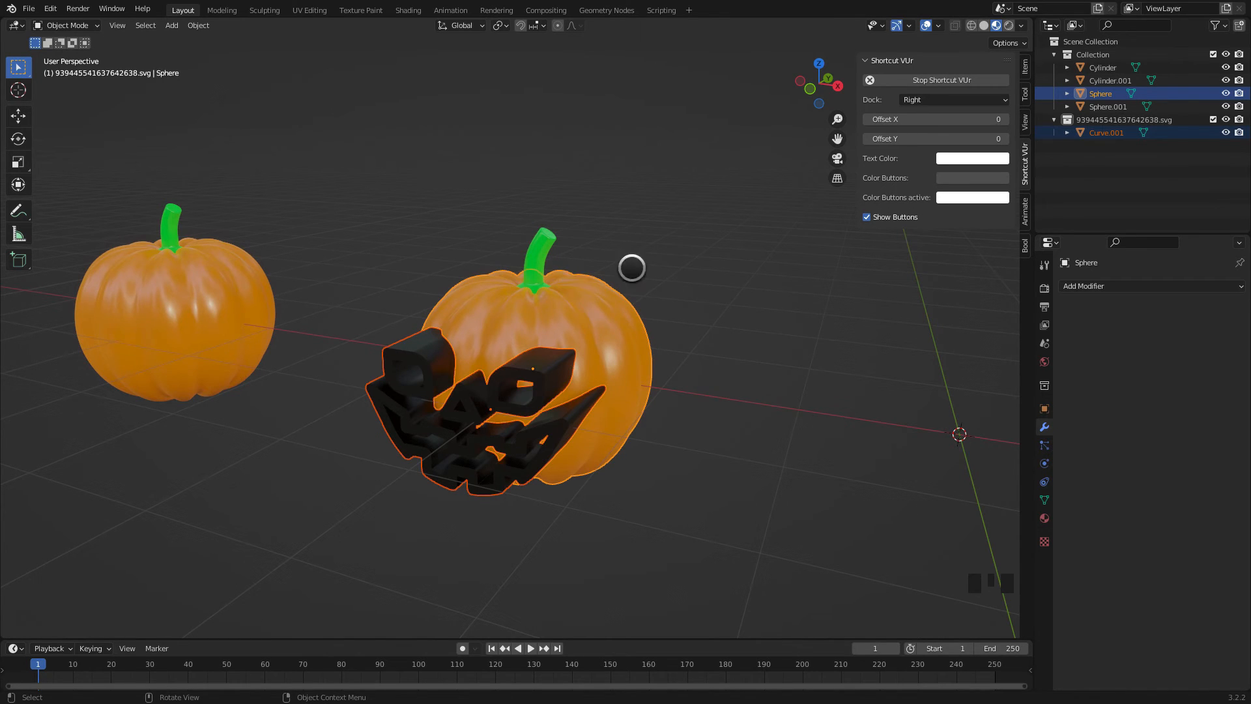
{"action": "left_click", "coordinate": [1023, 246]}
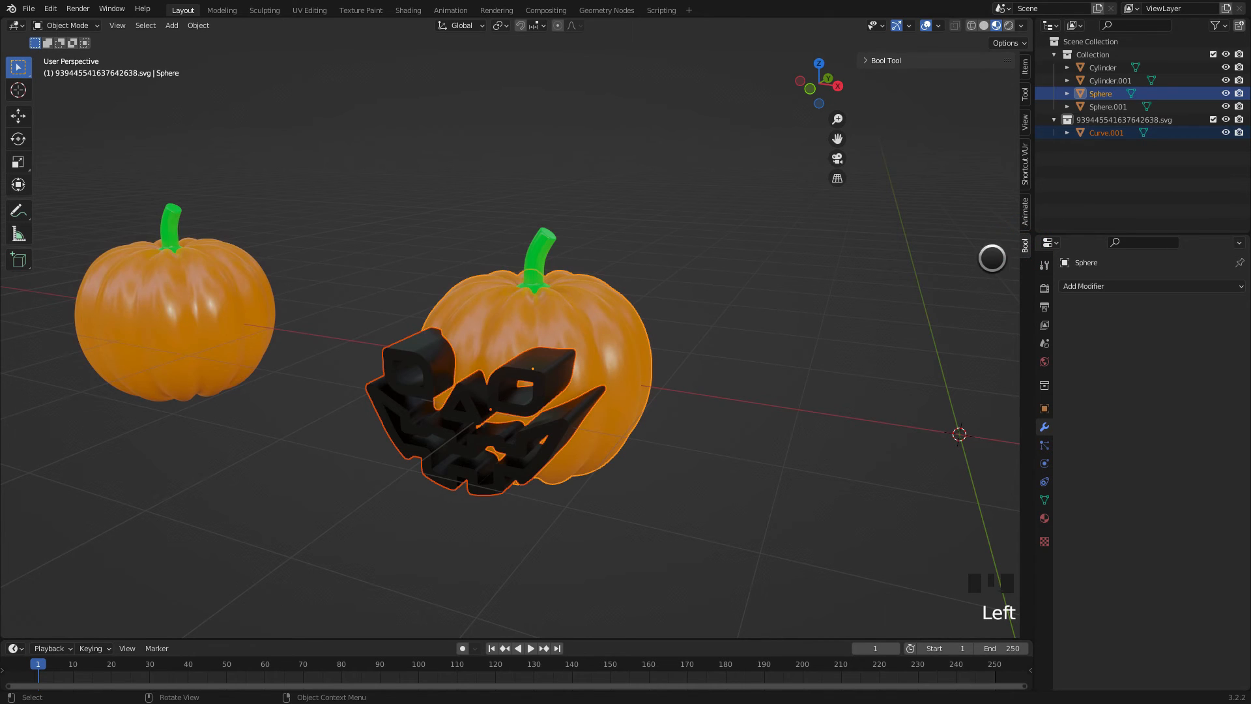
{"action": "left_click", "coordinate": [865, 61]}
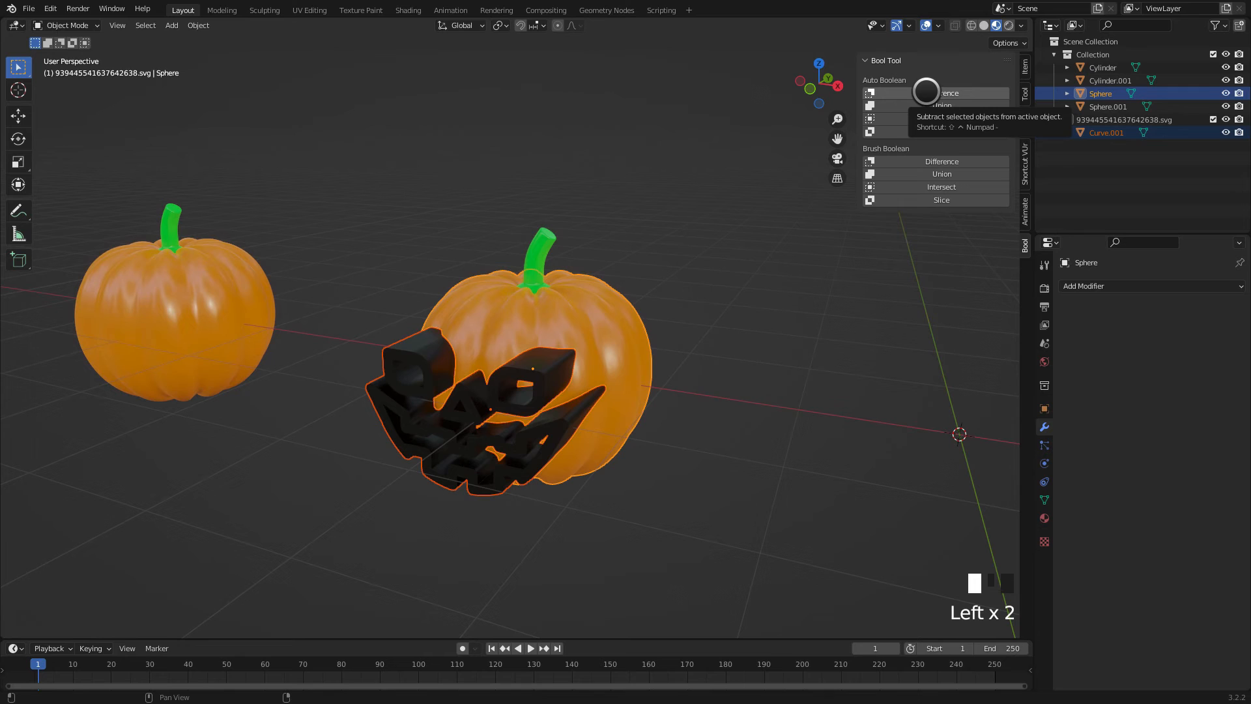
{"action": "left_click", "coordinate": [945, 93]}
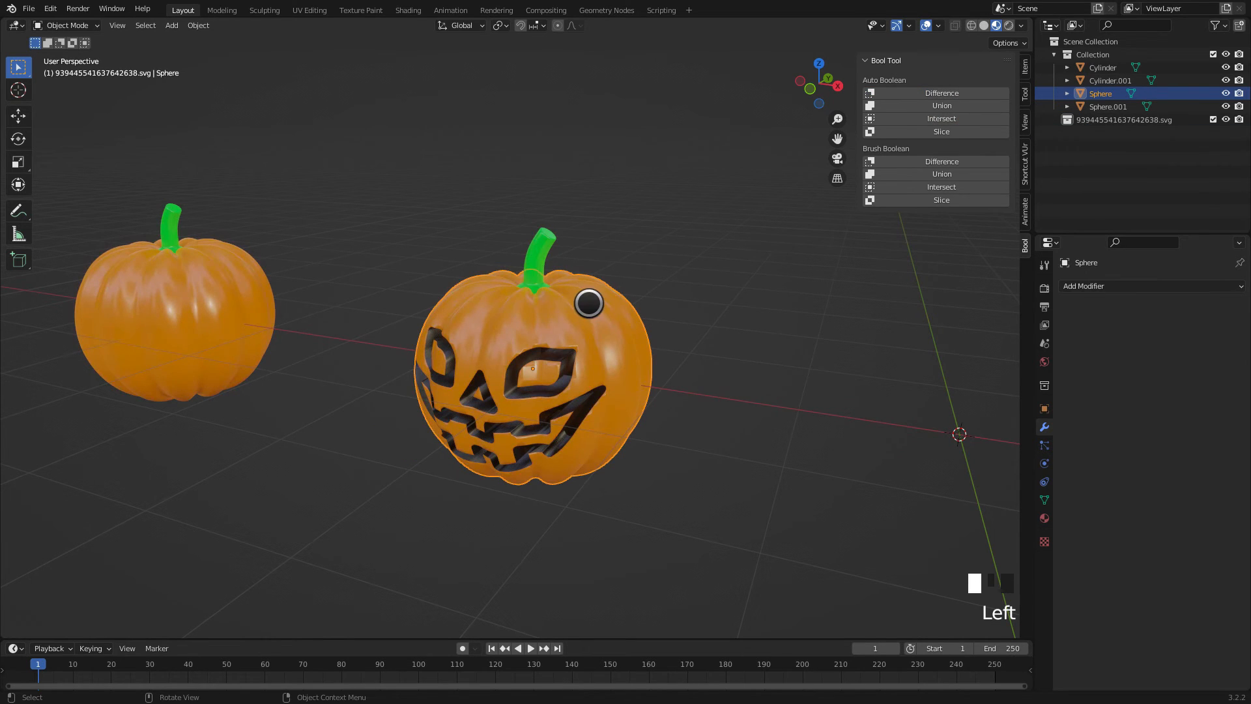
Step: Shrink the viewport sidebar and enter Edit Mode on the carved pumpkin's body
{"action": "middle_click_drag", "start_coordinate": [578, 330], "coordinate": [618, 327]}
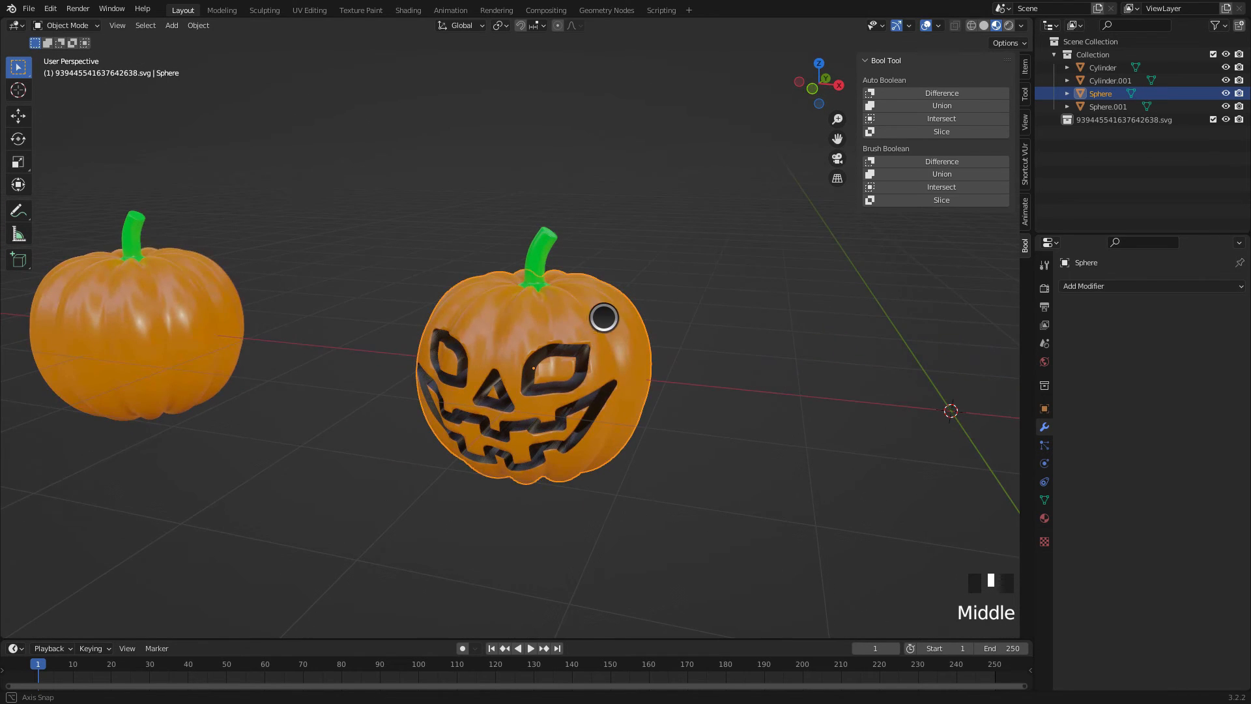
{"action": "middle_click_drag", "start_coordinate": [604, 317], "coordinate": [635, 298]}
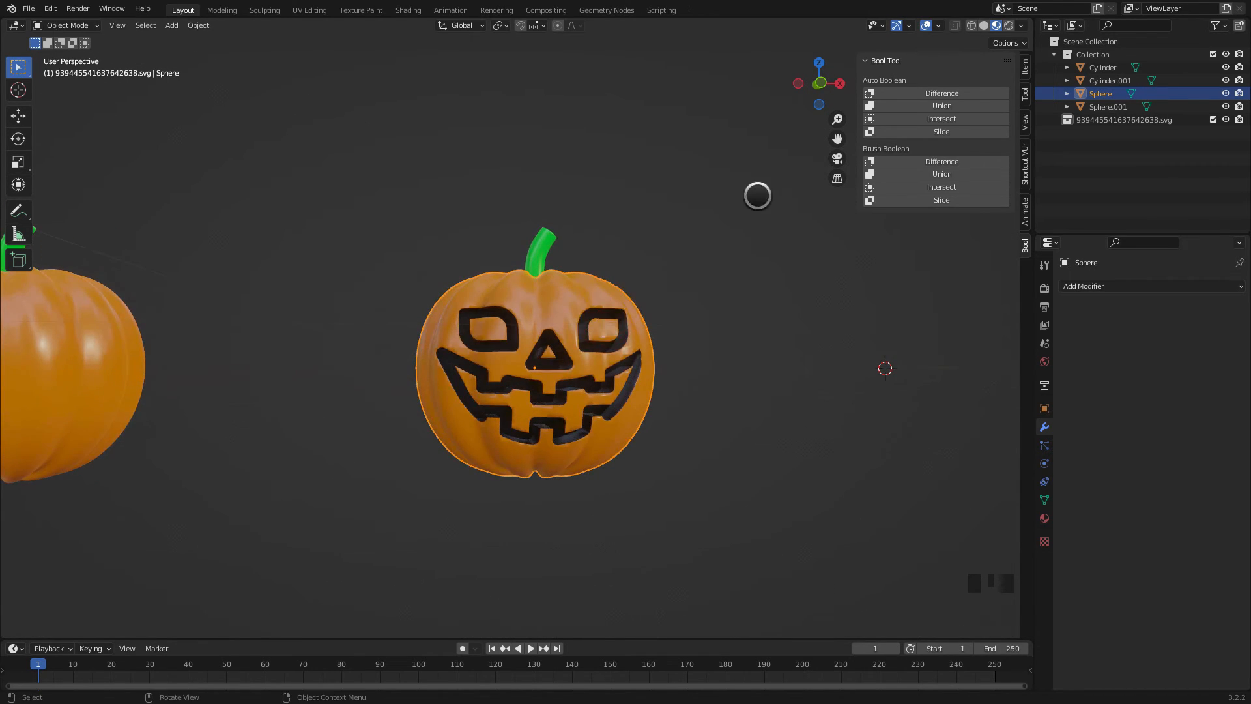
{"action": "left_click_drag", "start_coordinate": [856, 58], "coordinate": [1004, 73]}
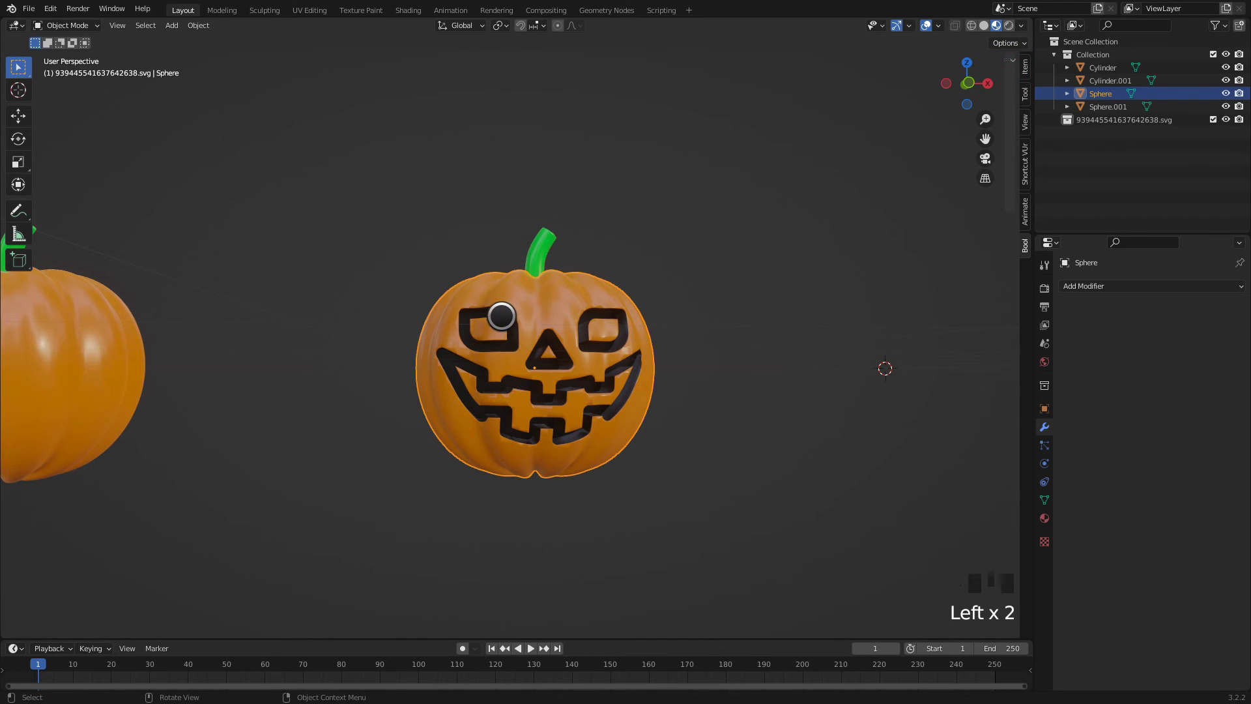
{"action": "key", "text": "Tab"}
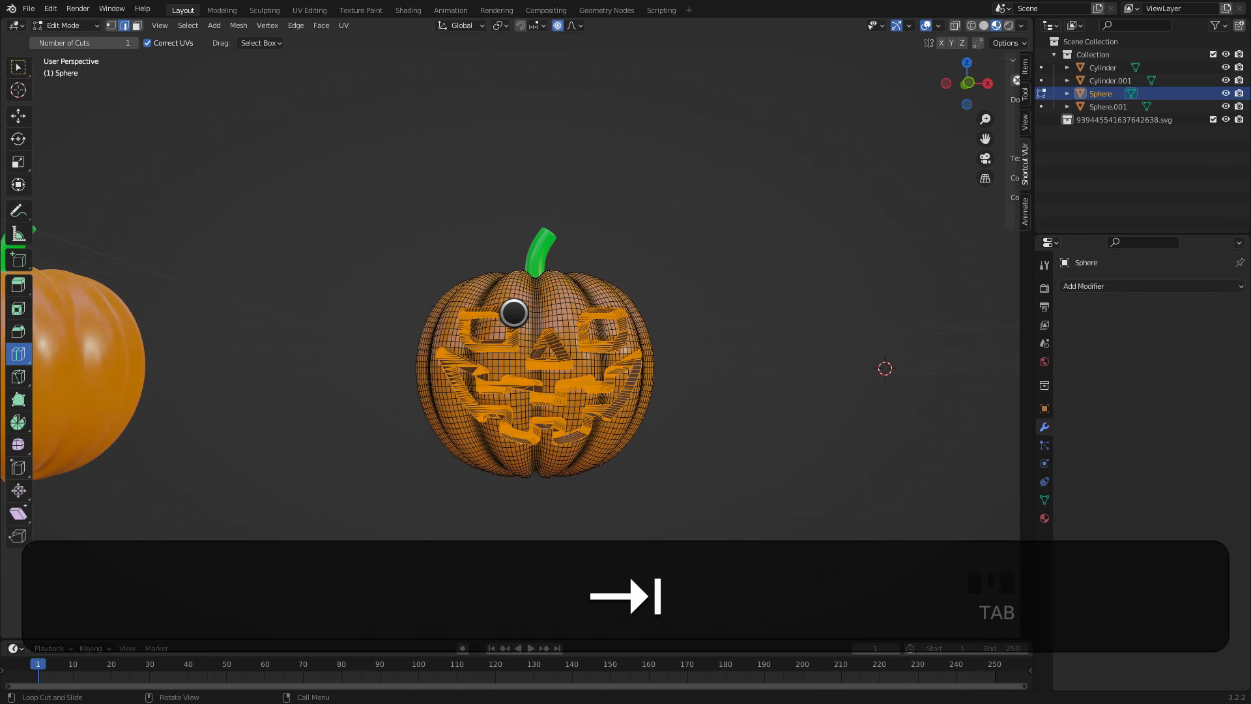
Step: Switch to the Select Box tool and face selection, and select the lower cut face inside the pumpkin's left eye hole
{"action": "scroll", "coordinate": [572, 327], "scroll_direction": "up", "scroll_amount": 2}
{"action": "middle_click_drag", "start_coordinate": [590, 327], "coordinate": [593, 329]}
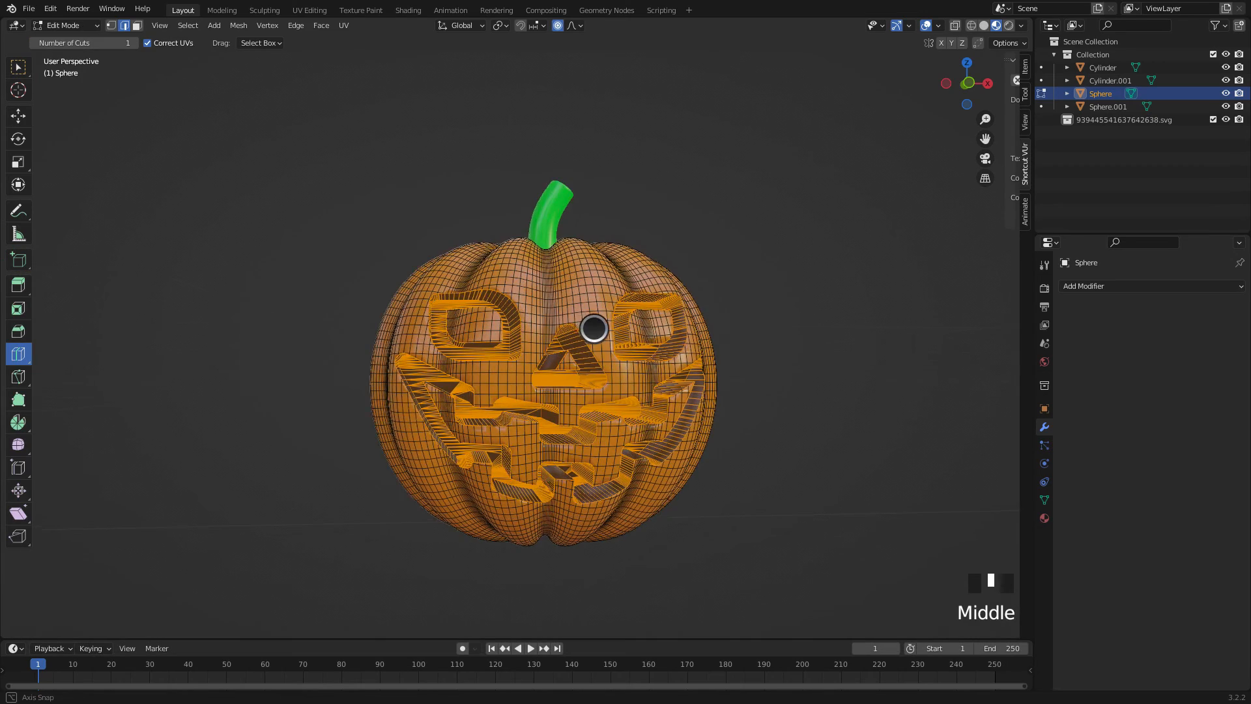
{"action": "middle_click_drag", "start_coordinate": [677, 303], "coordinate": [576, 378]}
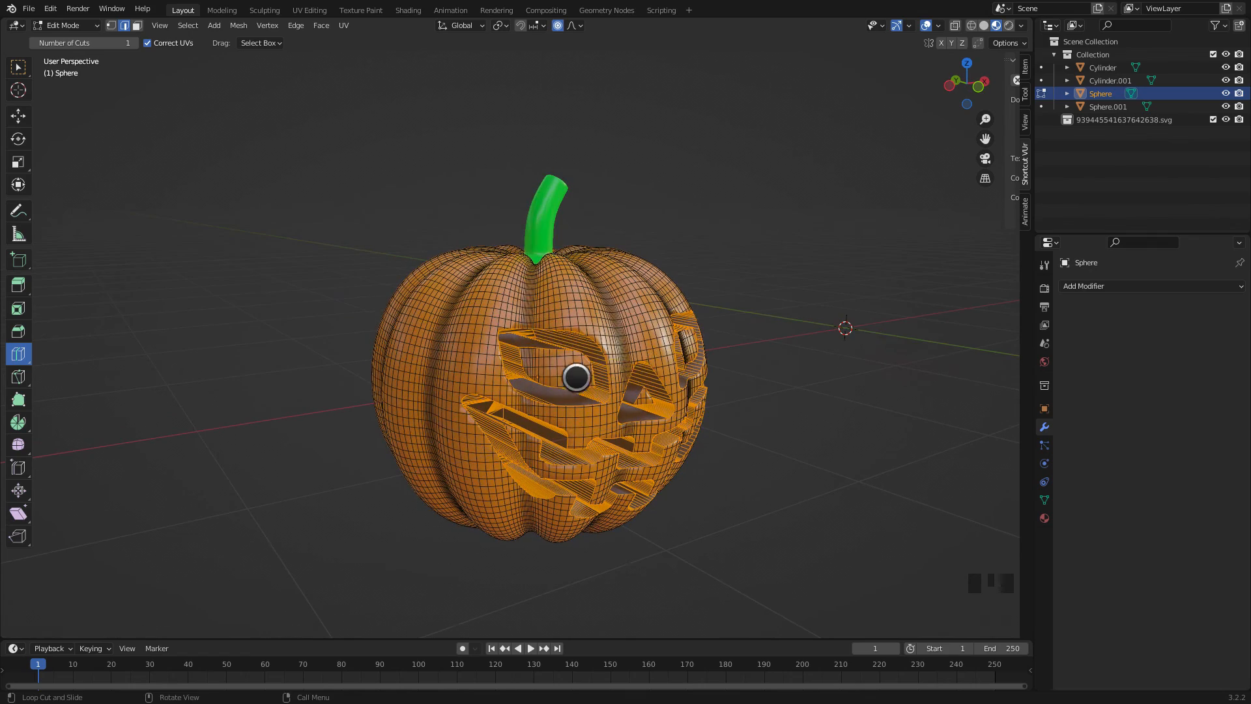
{"action": "middle_click_drag", "start_coordinate": [701, 351], "coordinate": [634, 329]}
{"action": "scroll", "coordinate": [634, 329], "scroll_direction": "up", "scroll_amount": 2}
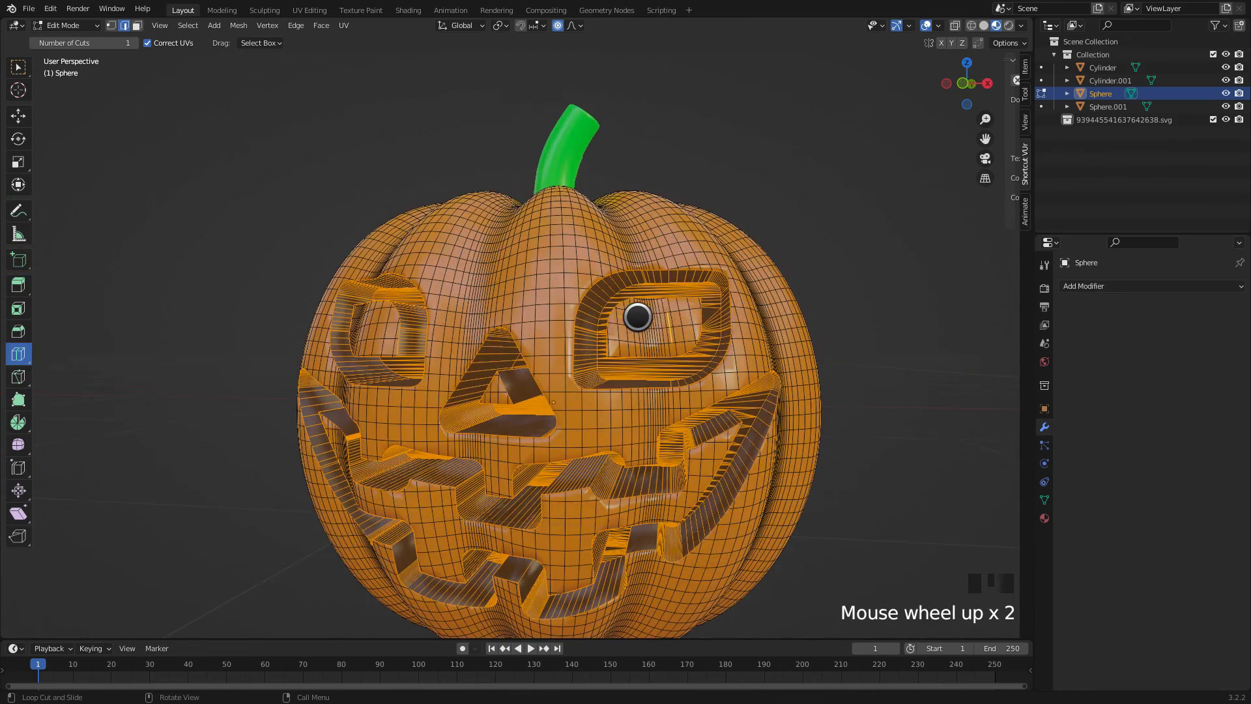
{"action": "middle_click_drag", "start_coordinate": [702, 319], "coordinate": [727, 335]}
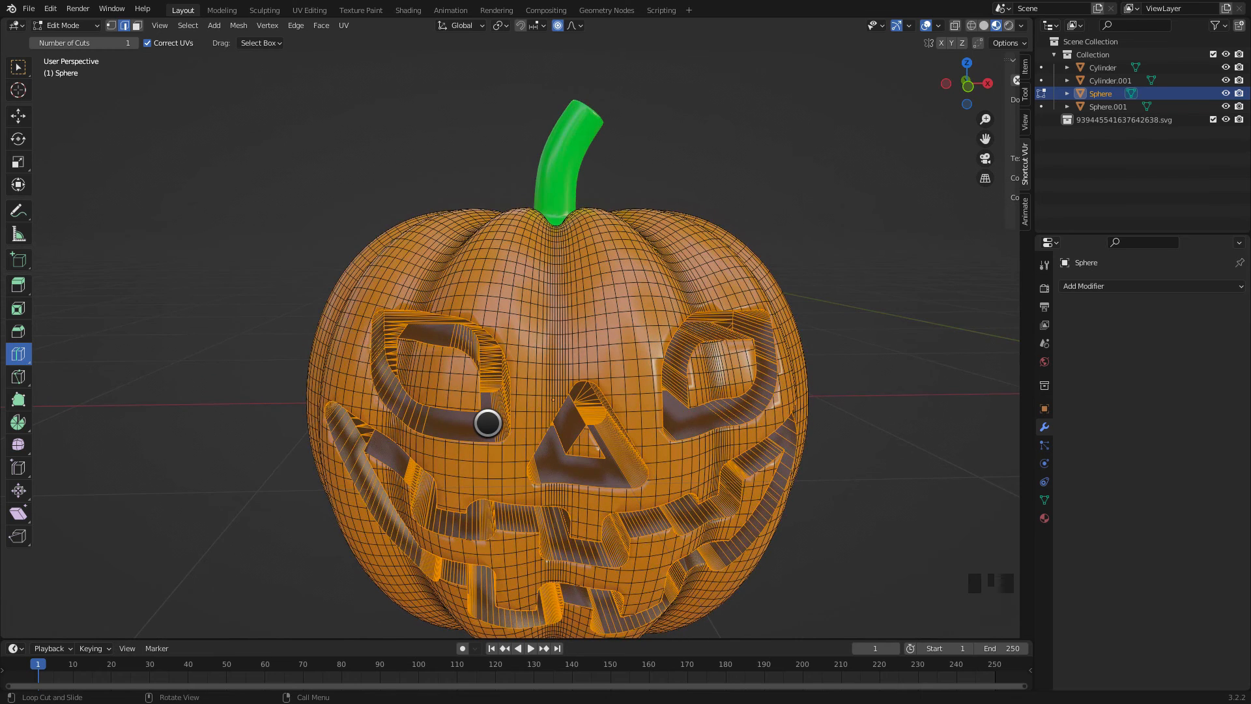
{"action": "left_click", "coordinate": [20, 68]}
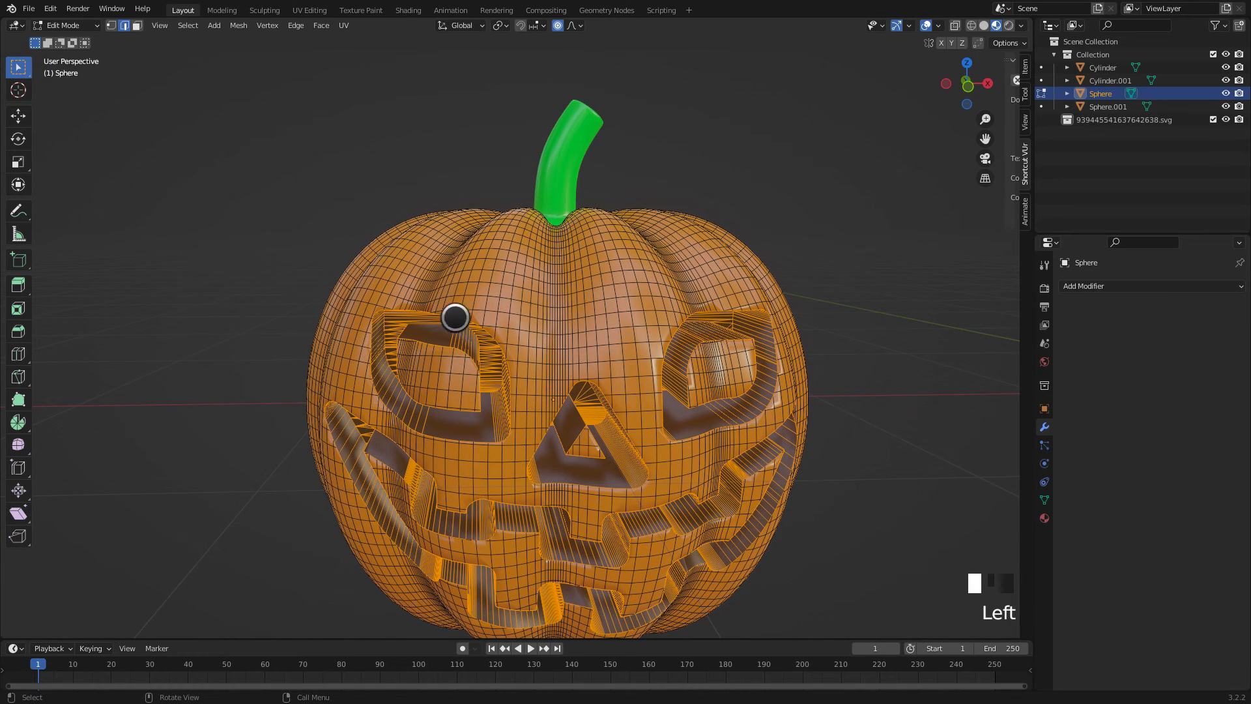
{"action": "left_click", "coordinate": [471, 423]}
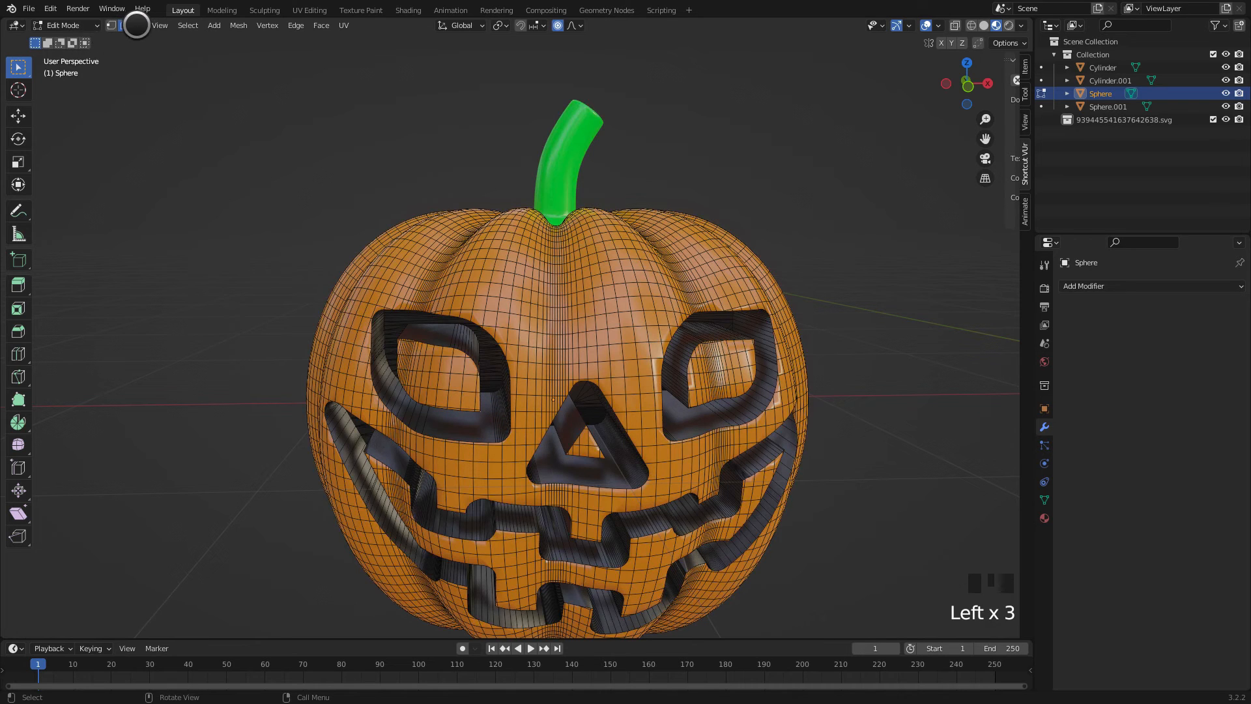
{"action": "left_click", "coordinate": [137, 25]}
{"action": "left_click", "coordinate": [449, 417]}
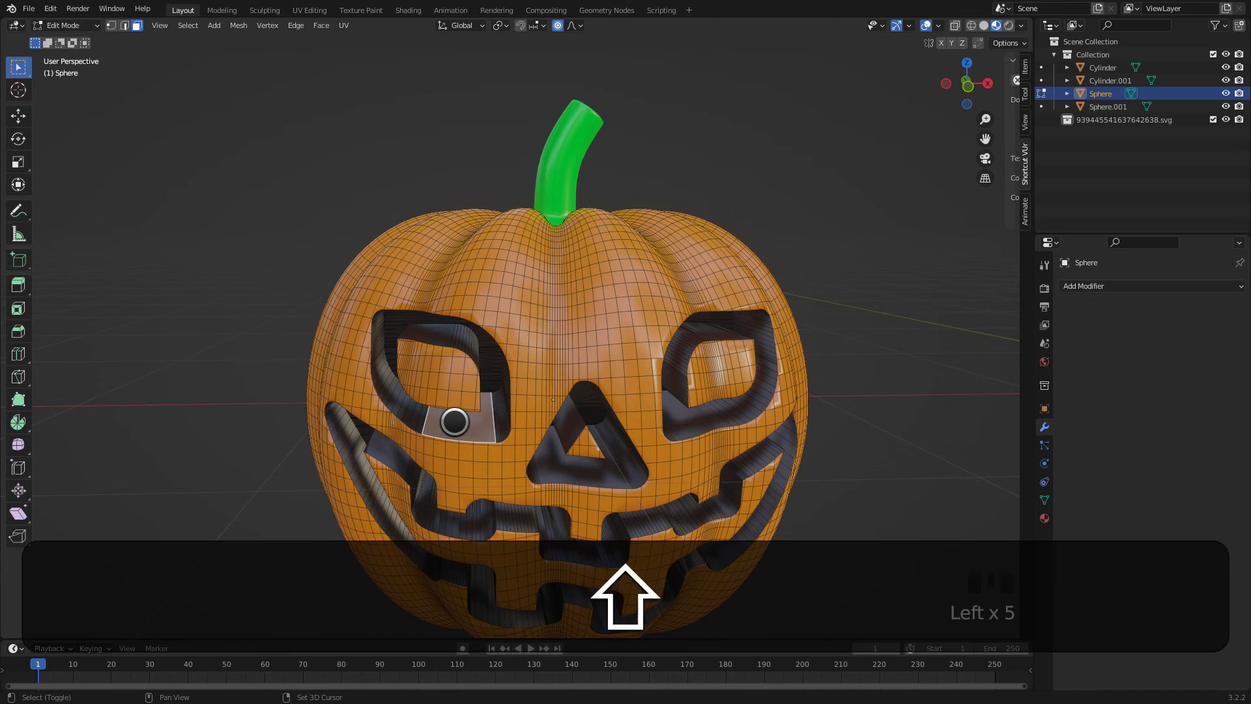
Step: Extend the selection from the eye's cut face with Select Similar, trying Perimeter and Material
{"action": "key", "text": "shift+g"}
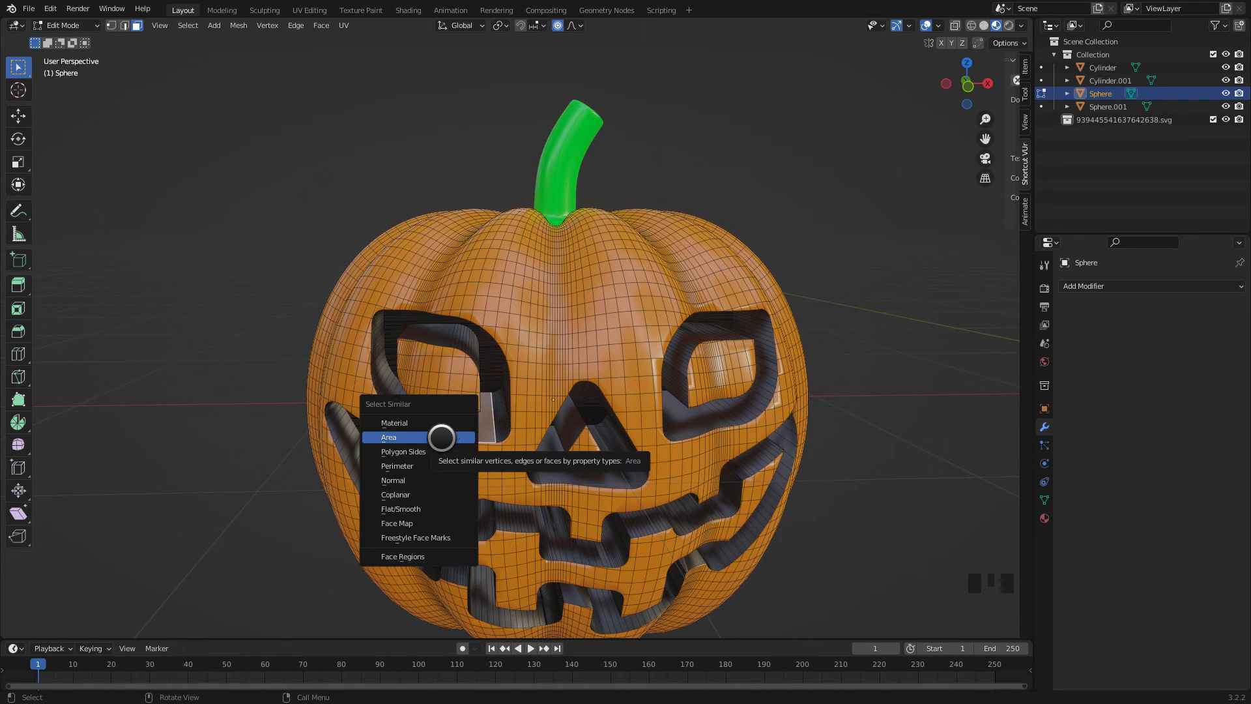
{"action": "left_click", "coordinate": [435, 458]}
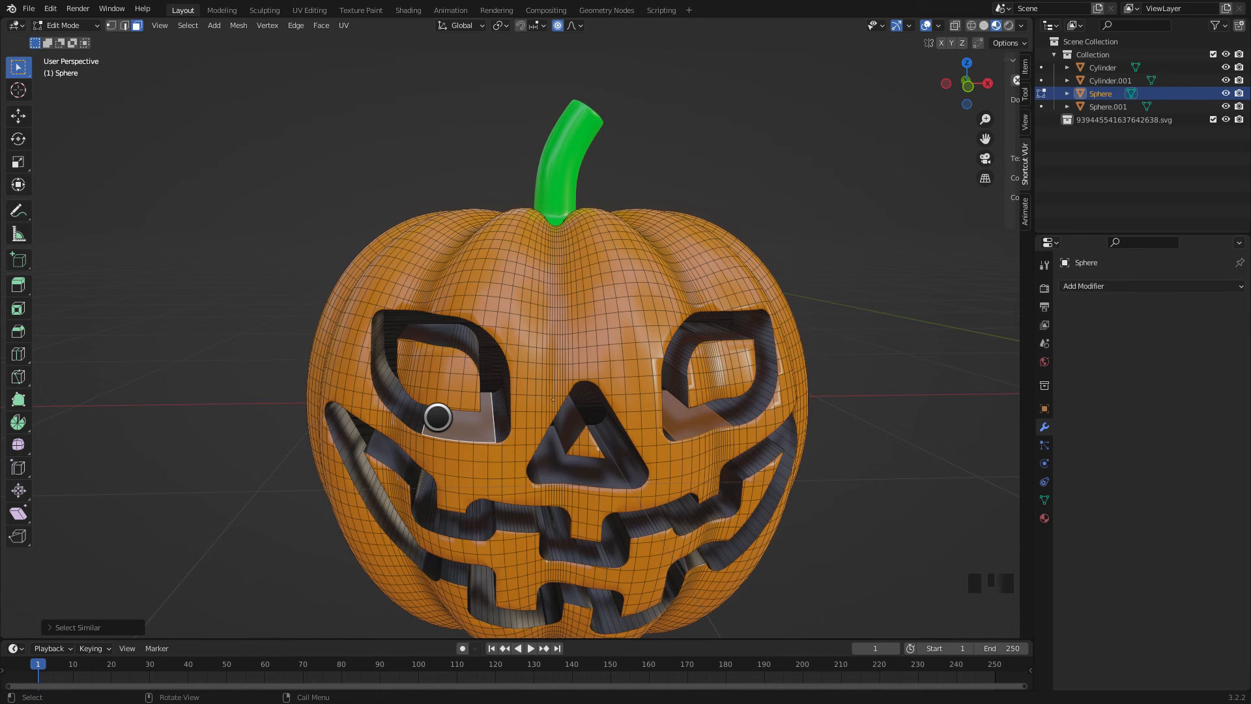
{"action": "key", "text": "shift+g"}
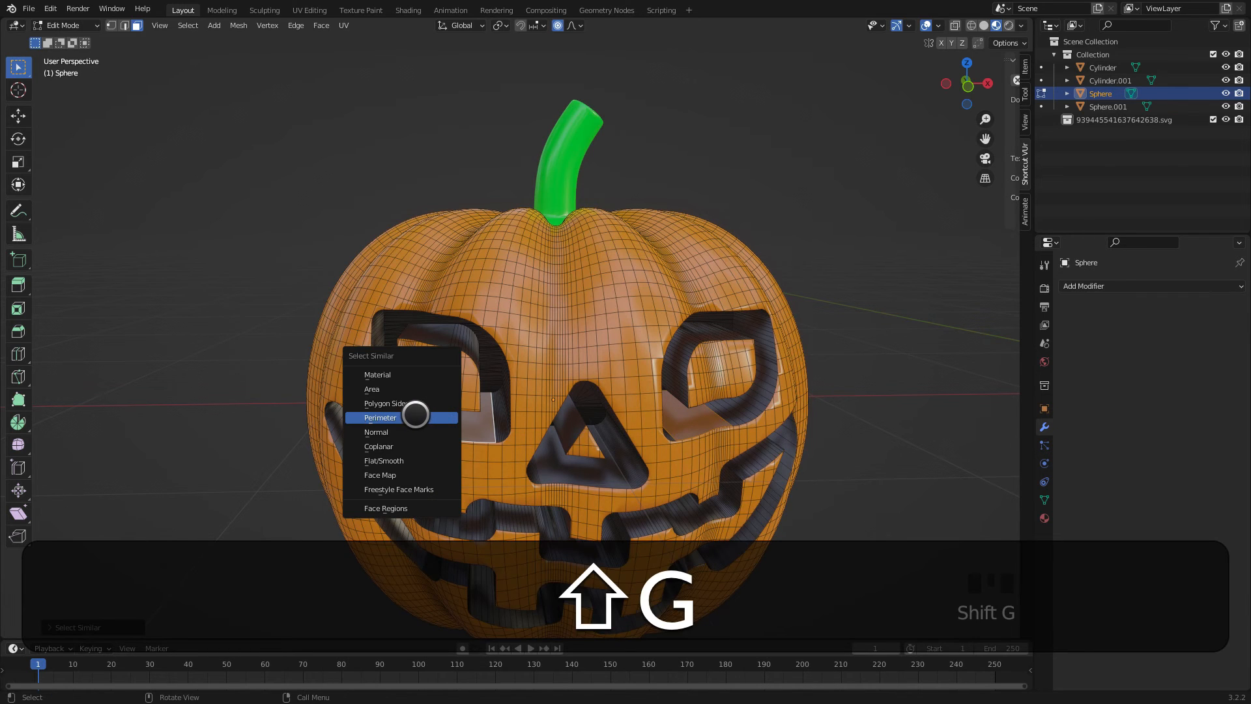
{"action": "left_click", "coordinate": [412, 417]}
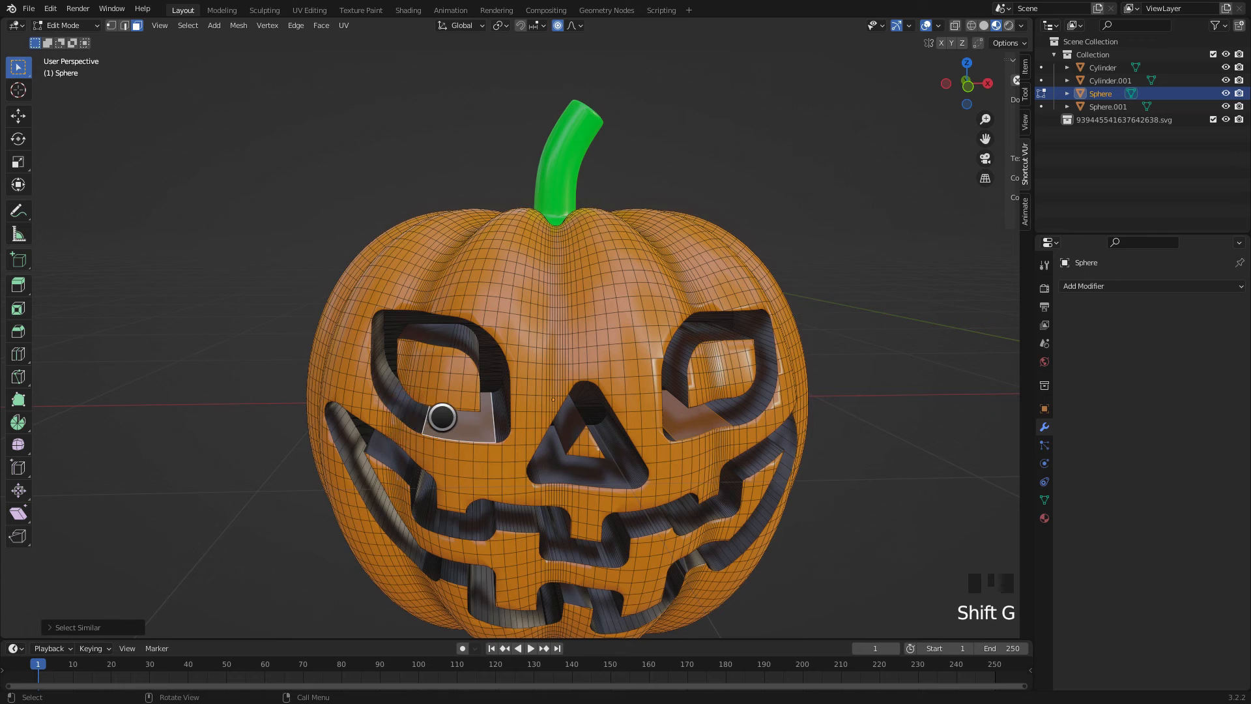
{"action": "key", "text": "shift+g"}
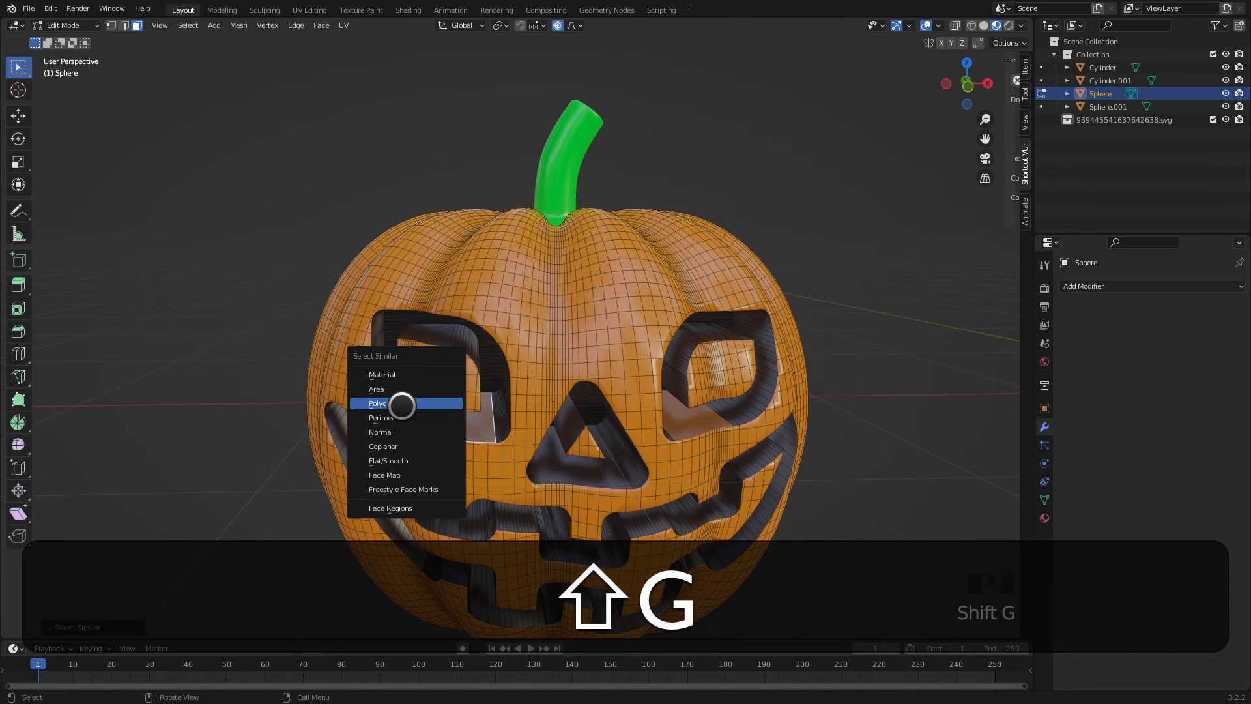
{"action": "left_click", "coordinate": [393, 375]}
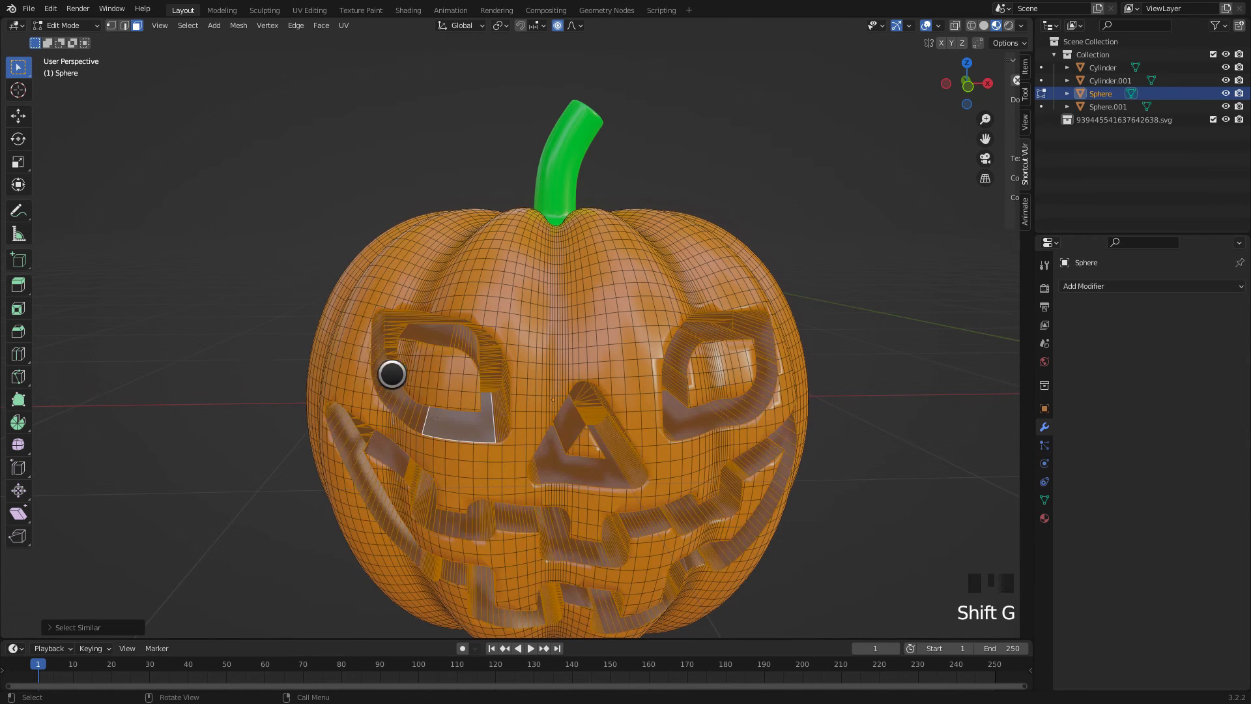
Step: Select only the left eye's lower cut face again and extend the selection with Select Similar by Coplanar
{"action": "left_click", "coordinate": [472, 428]}
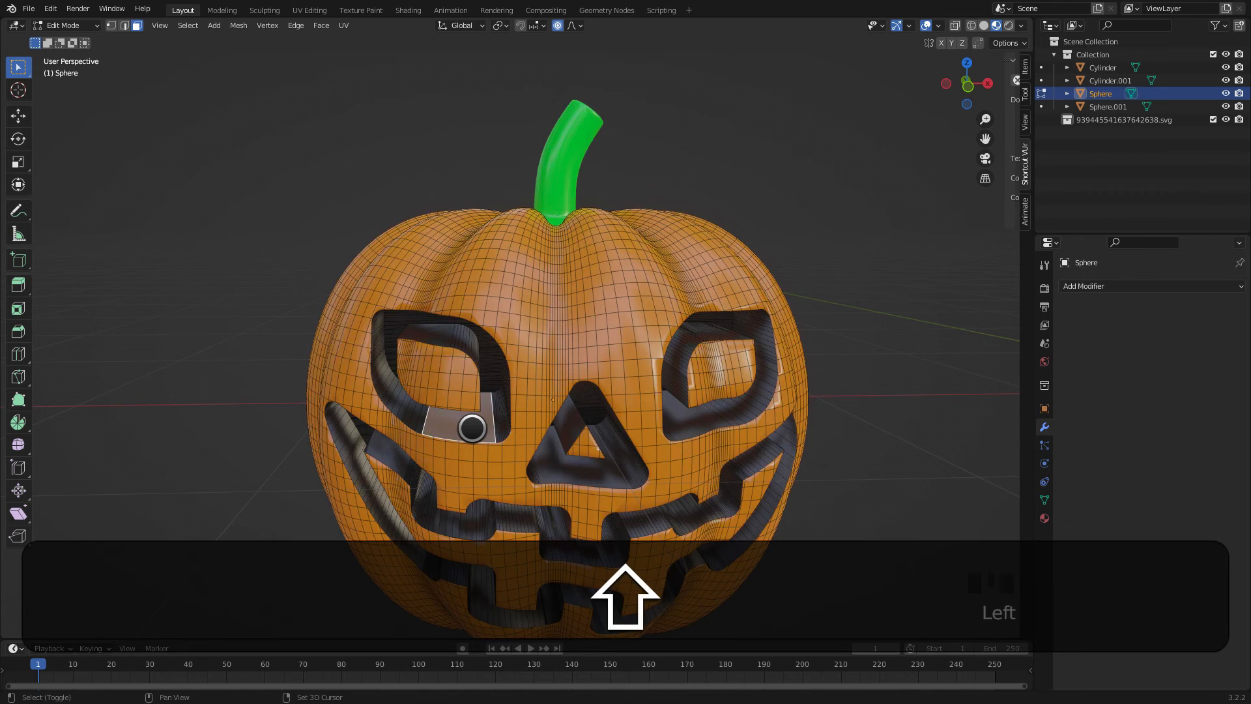
{"action": "key", "text": "shift+g"}
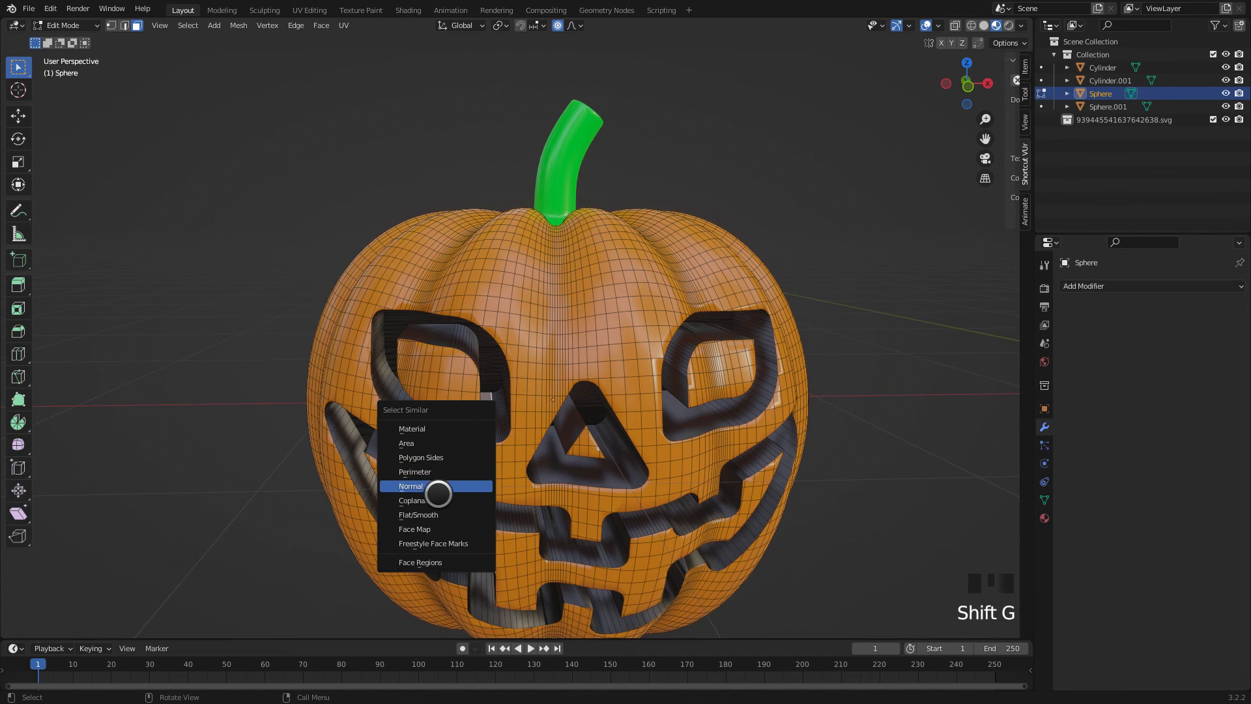
{"action": "left_click", "coordinate": [437, 500]}
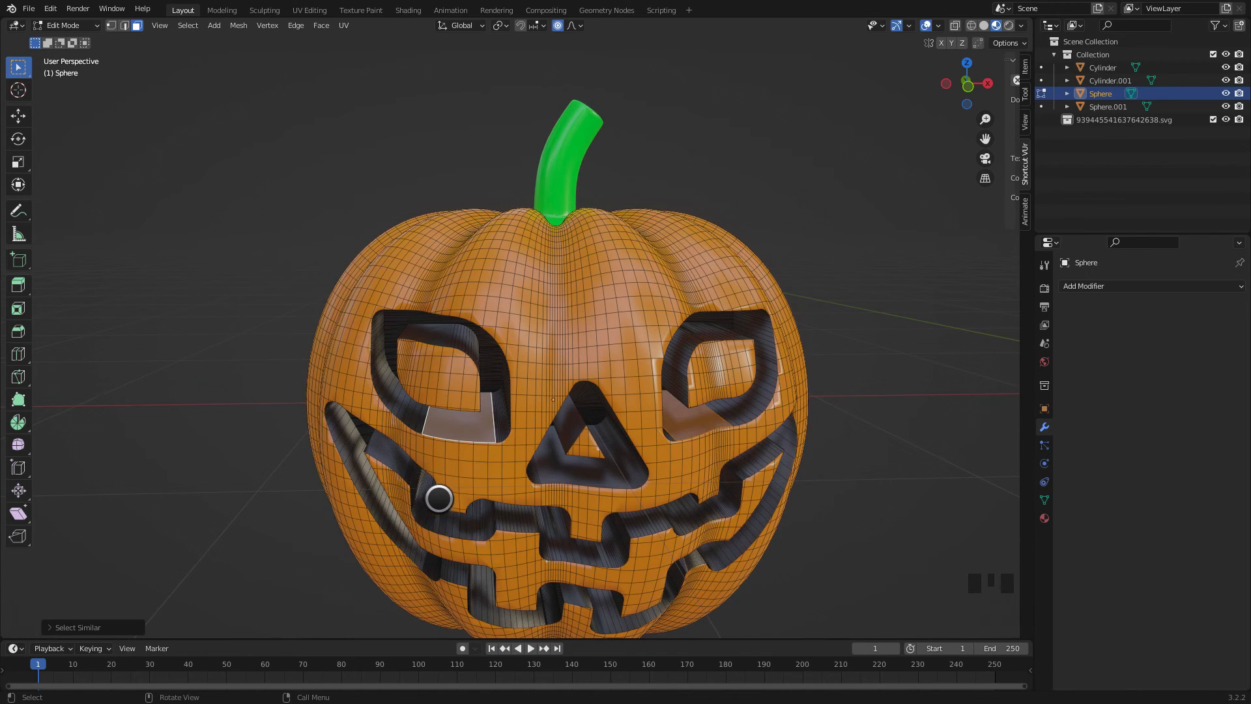
Step: Select the lower cut face of the right eye and try Select Similar by Face Regions
{"action": "left_click", "coordinate": [412, 411]}
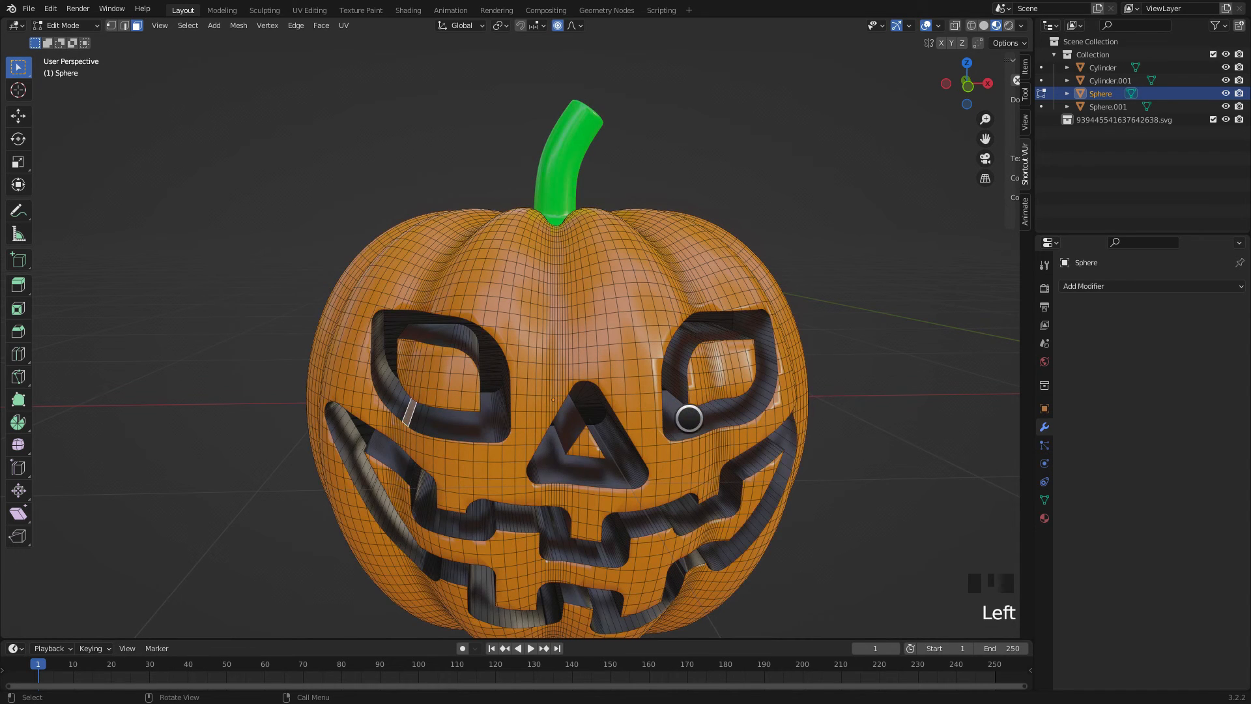
{"action": "double_click", "coordinate": [687, 423]}
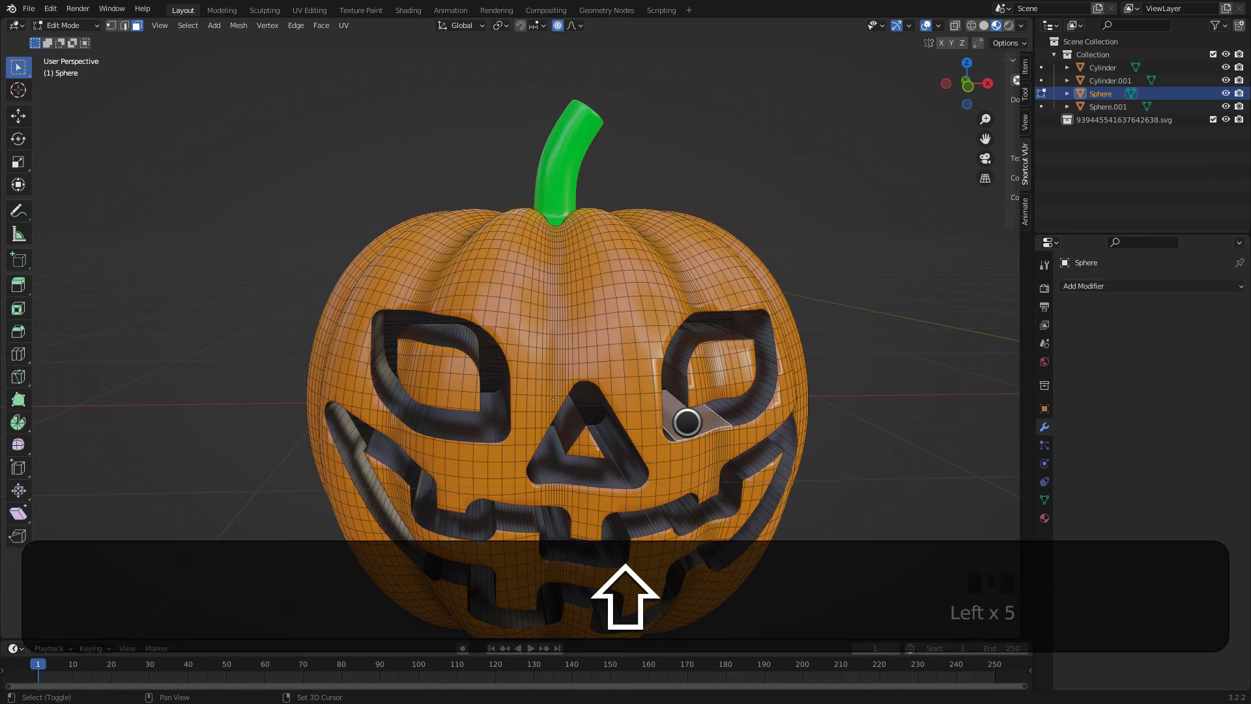
{"action": "key", "text": "shift+g"}
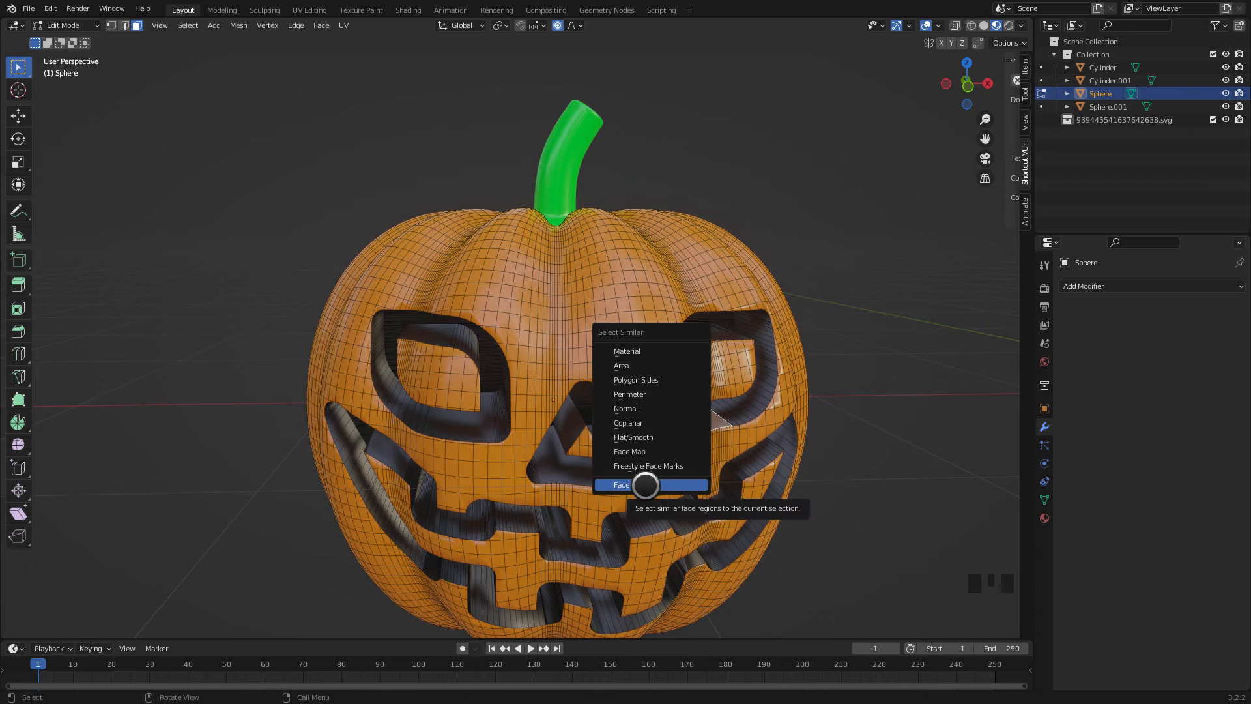
{"action": "left_click", "coordinate": [645, 485]}
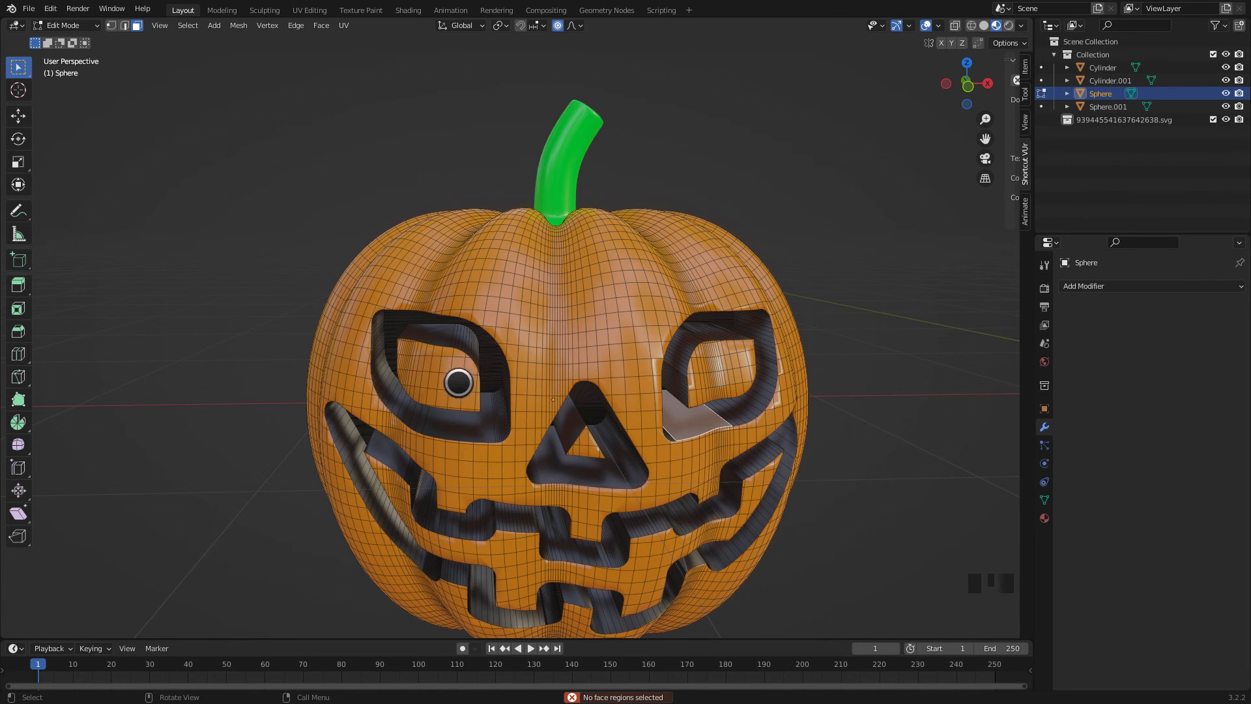
Step: Select the left eye's lower cut face and return the carved pumpkin to Object Mode
{"action": "left_click", "coordinate": [478, 422]}
{"action": "middle_click_drag", "start_coordinate": [684, 400], "coordinate": [657, 410]}
{"action": "scroll", "coordinate": [558, 288], "scroll_direction": "down", "scroll_amount": 4}
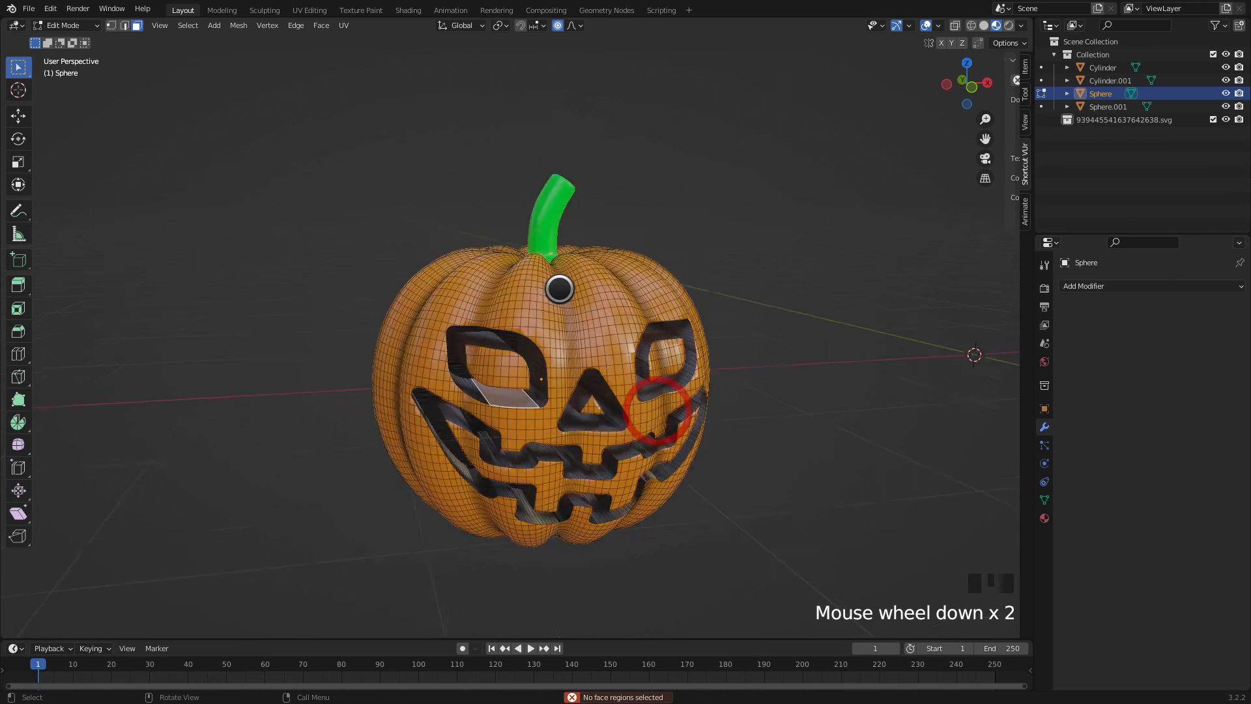
{"action": "middle_click_drag", "start_coordinate": [647, 335], "coordinate": [615, 336]}
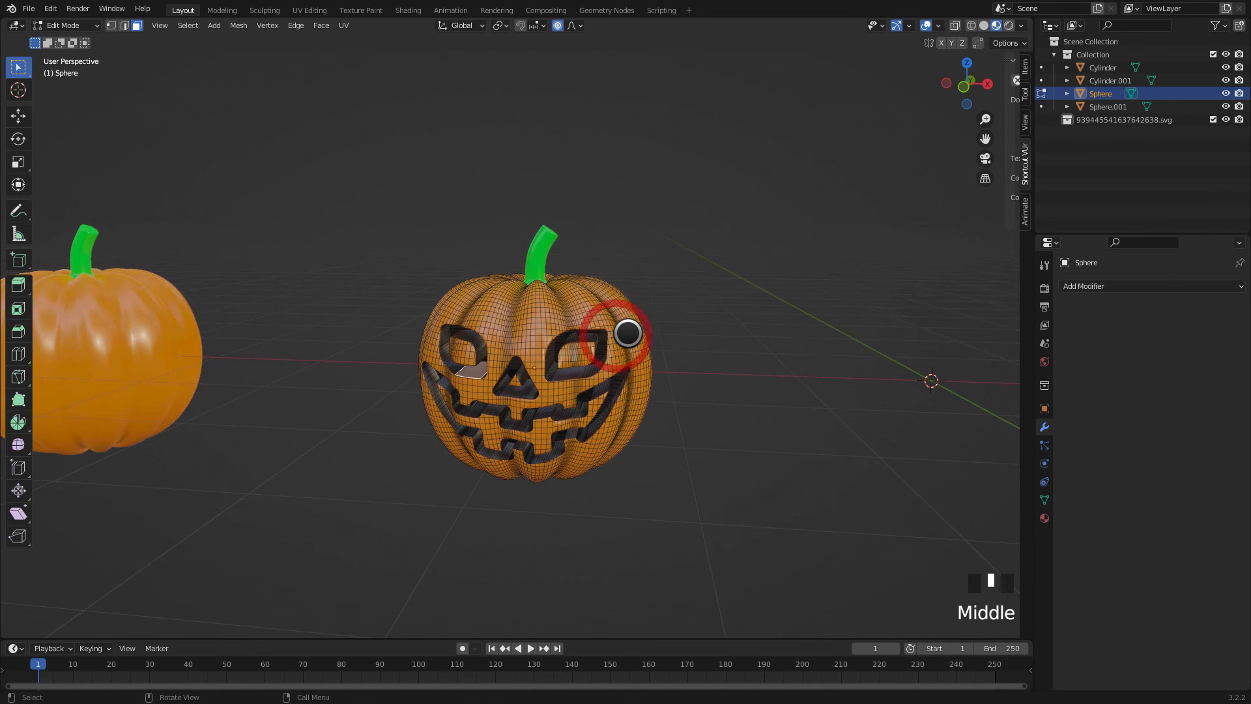
{"action": "left_click", "coordinate": [26, 69]}
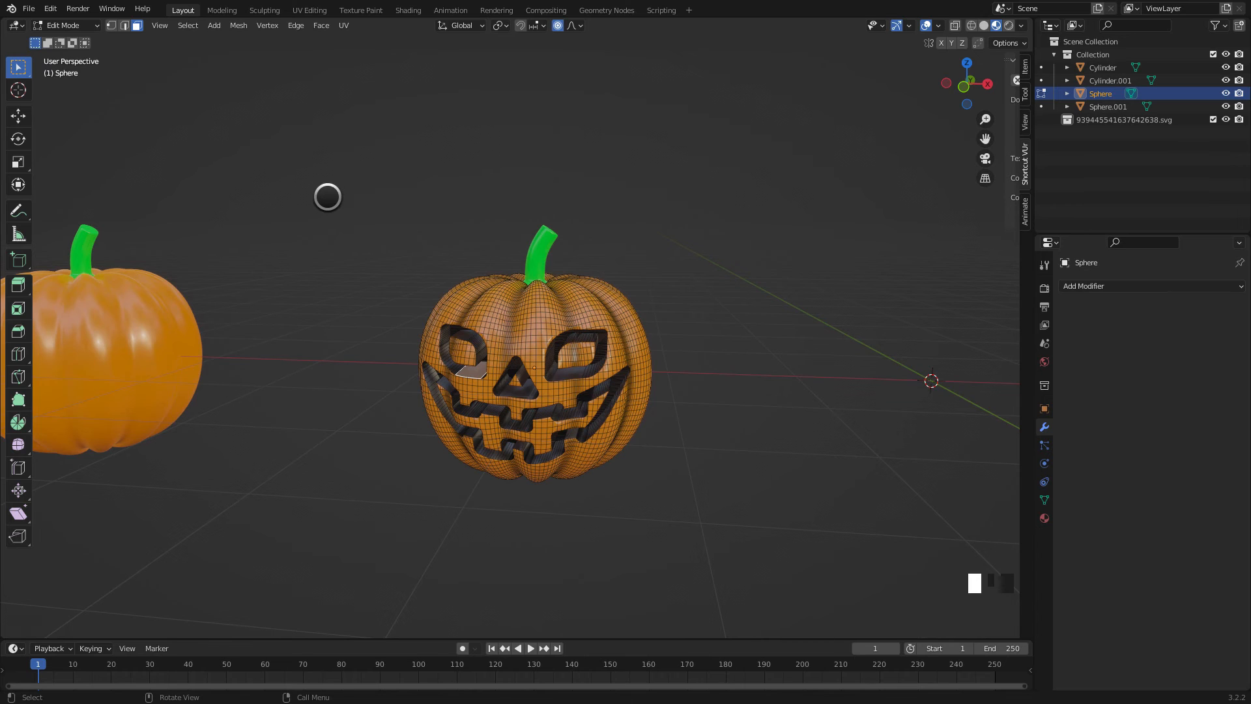
{"action": "key", "text": "Tab"}
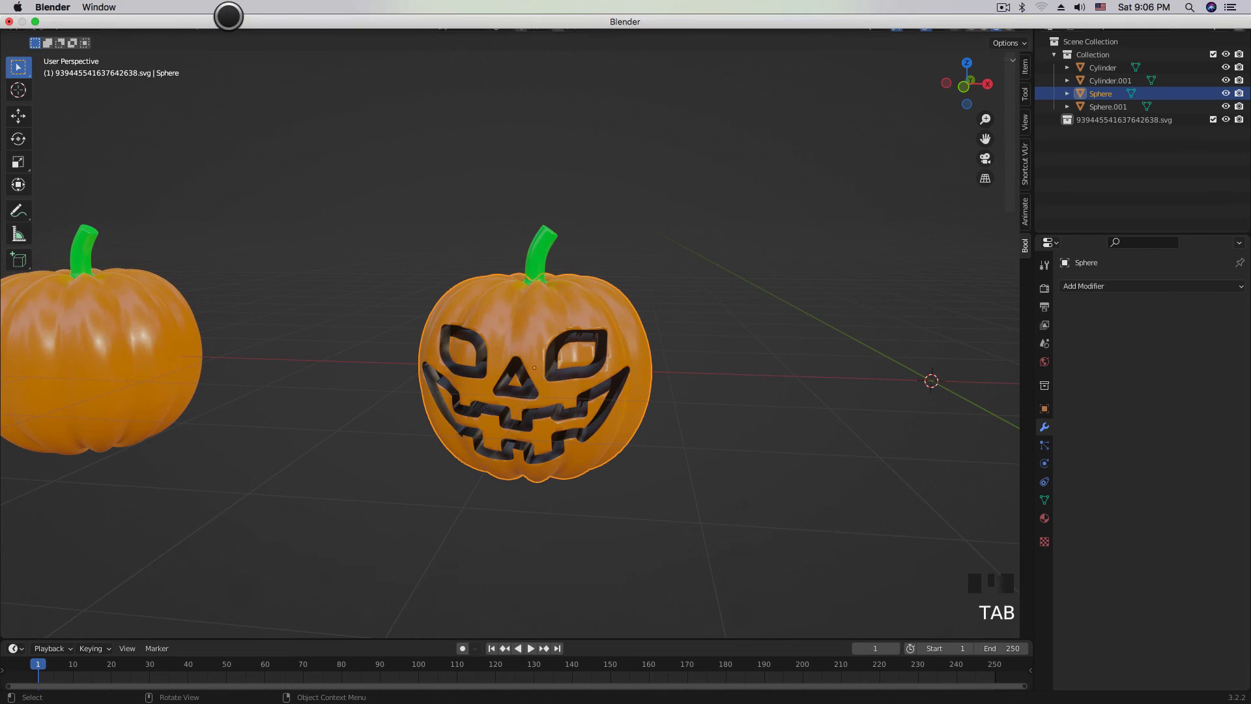
Step: Add a point light and move it to the carved pumpkin, at about X -3.10 m, Y -0.51 m, Z -0.05 m
{"action": "left_click", "coordinate": [172, 26]}
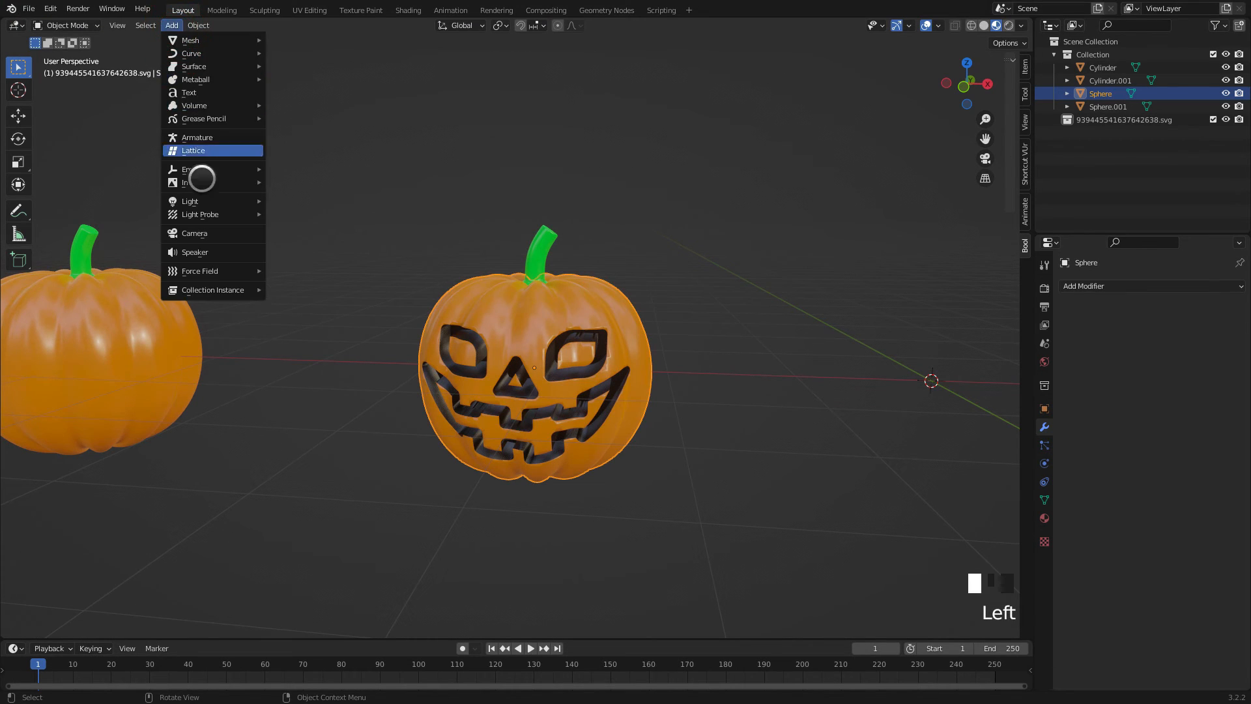
{"action": "mouse_move", "coordinate": [198, 201]}
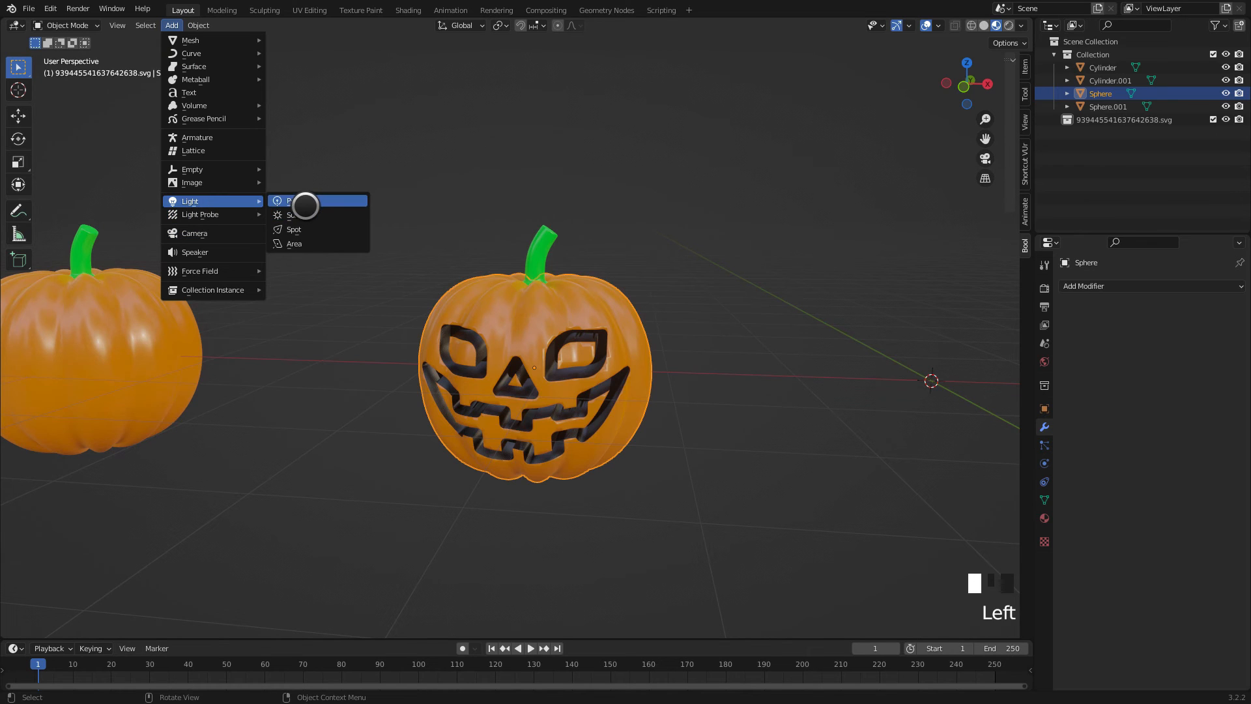
{"action": "left_click", "coordinate": [304, 203]}
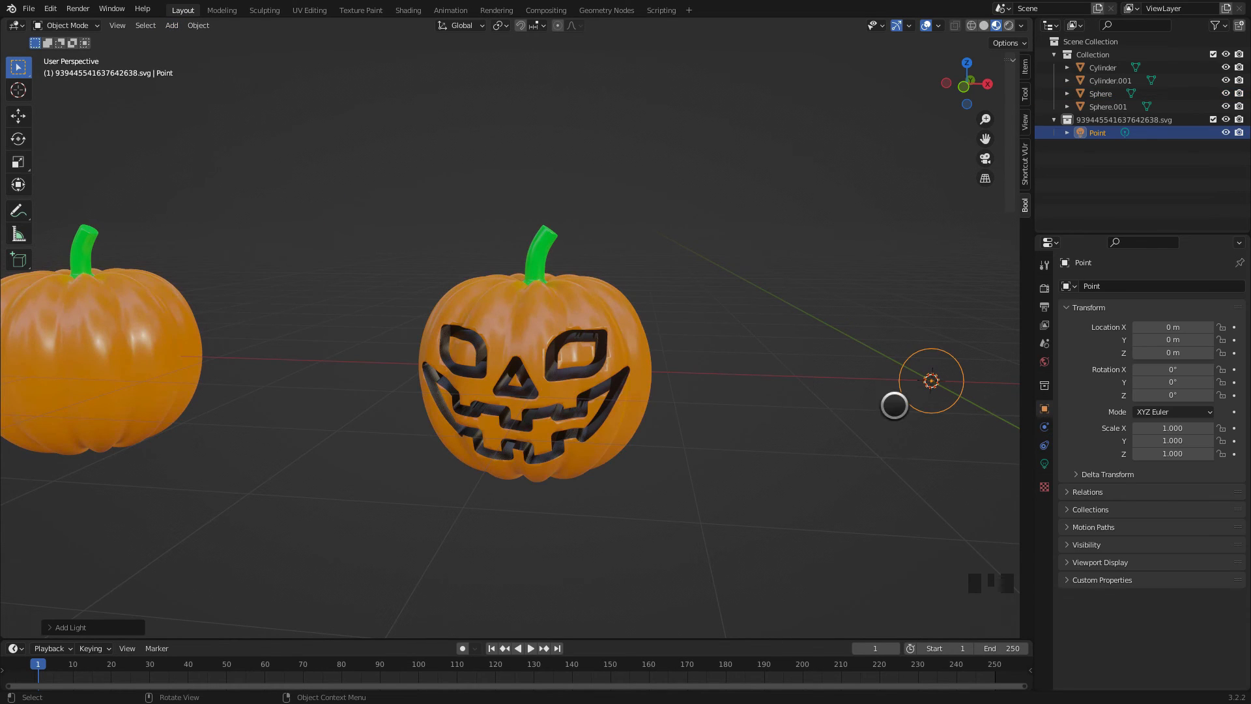
{"action": "key", "text": "g"}
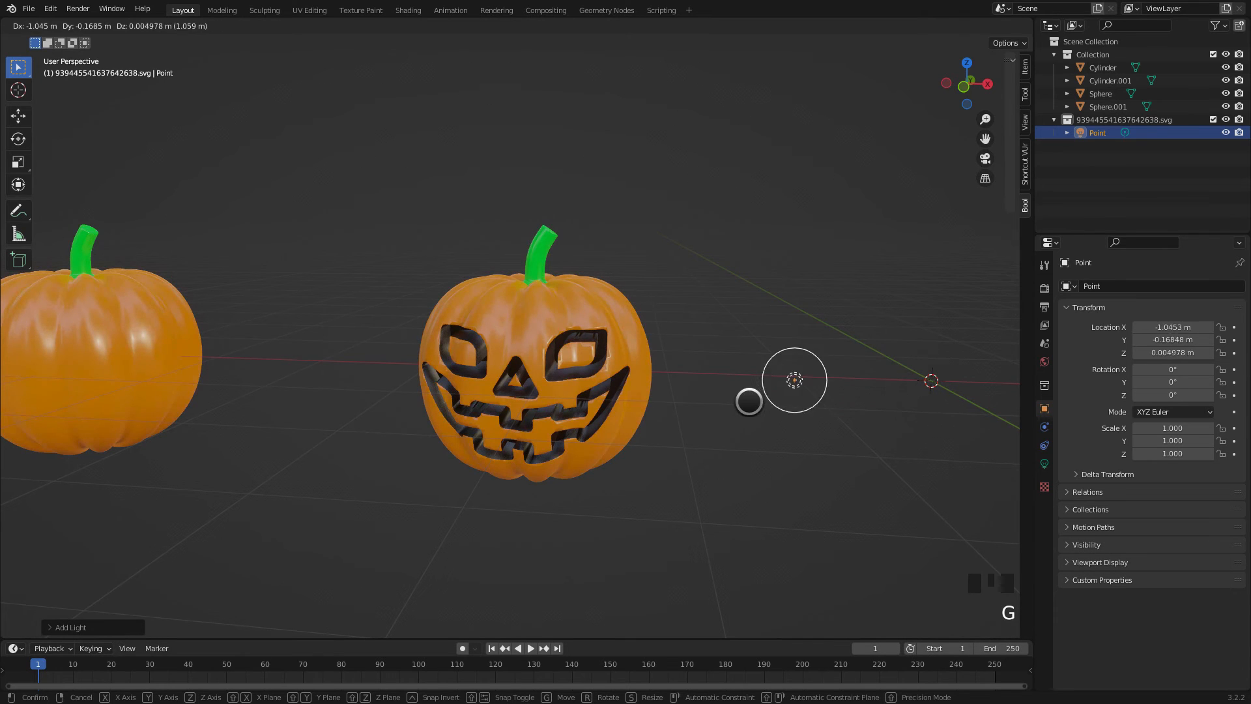
{"action": "left_click", "coordinate": [489, 409]}
Step: In top view, move the point light along the Y axis to about -0.07 m, near the centre of the carved pumpkin
{"action": "middle_click_drag", "start_coordinate": [550, 399], "coordinate": [602, 524]}
{"action": "key", "text": "KP_7"}
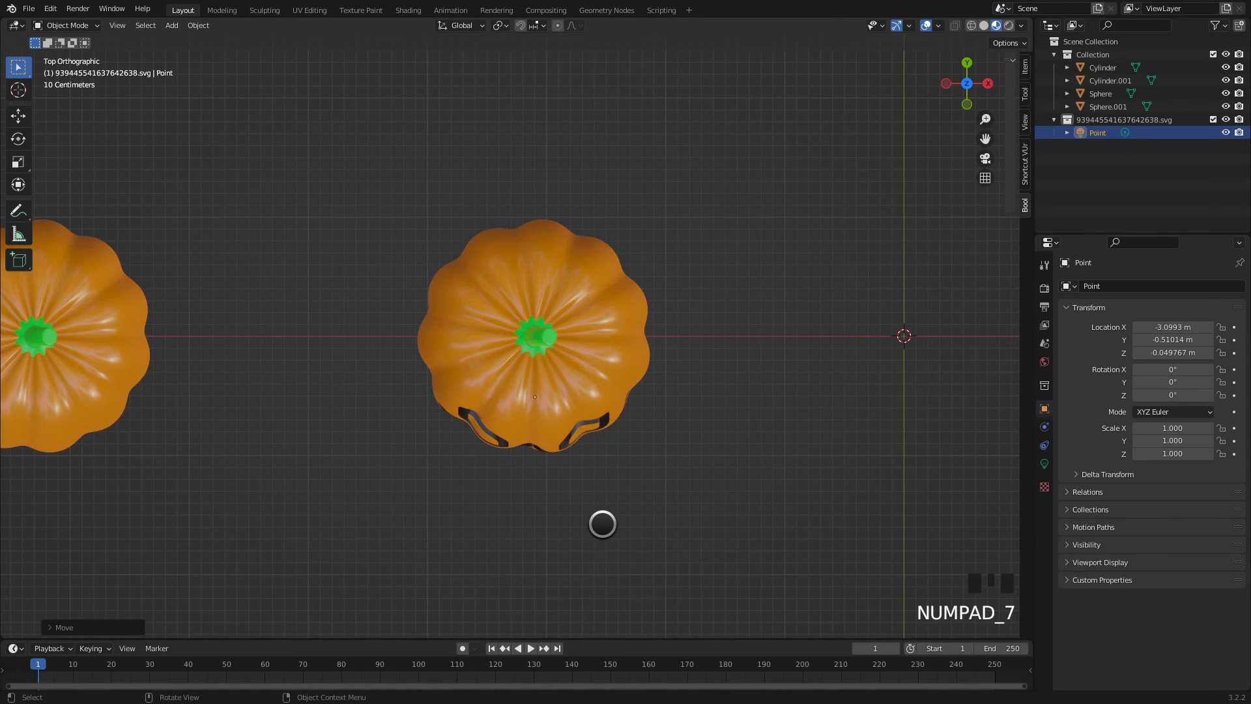
{"action": "key", "text": "g"}
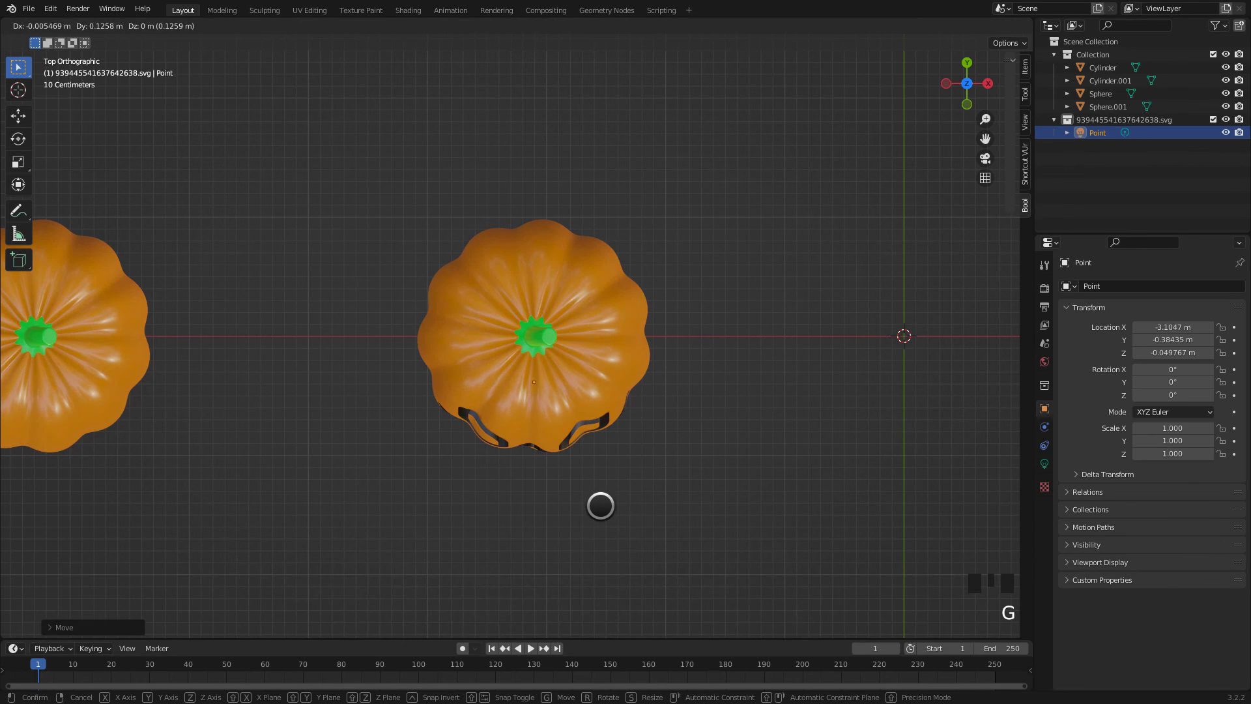
{"action": "key", "text": "y"}
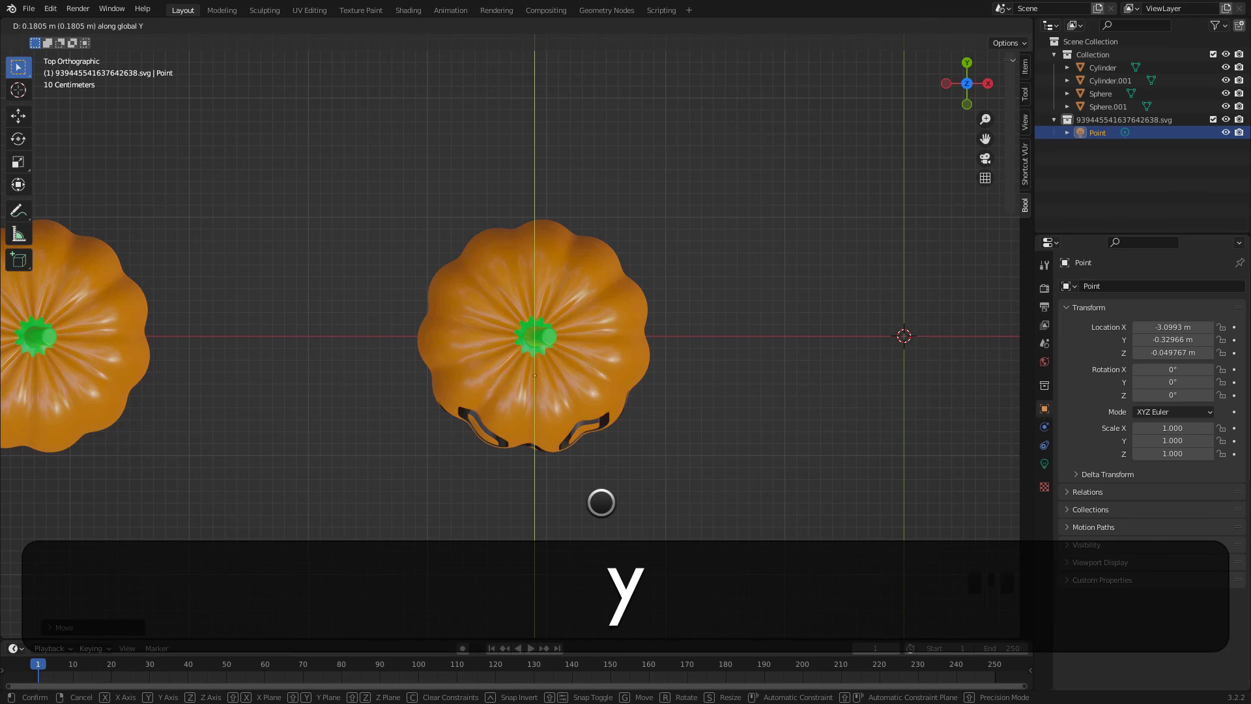
{"action": "left_click", "coordinate": [602, 471]}
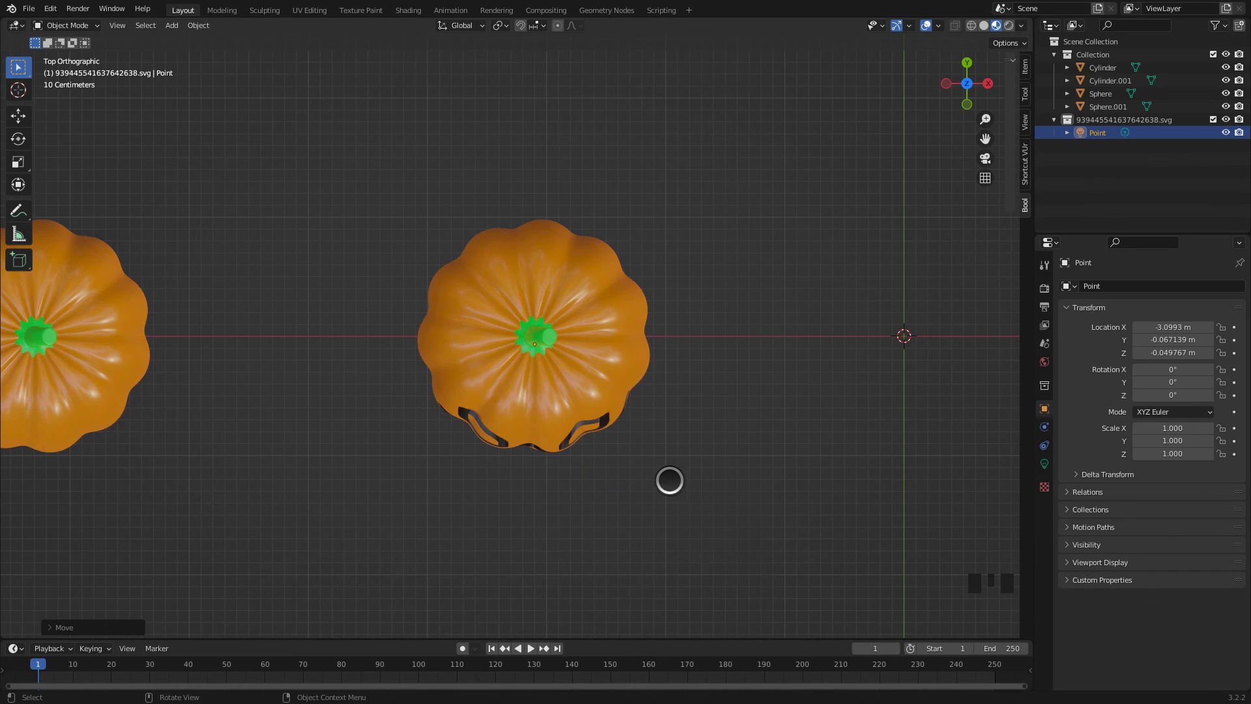
Step: Set the power of the point light inside the carved pumpkin to 1000 W
{"action": "middle_click_drag", "start_coordinate": [670, 481], "coordinate": [667, 339]}
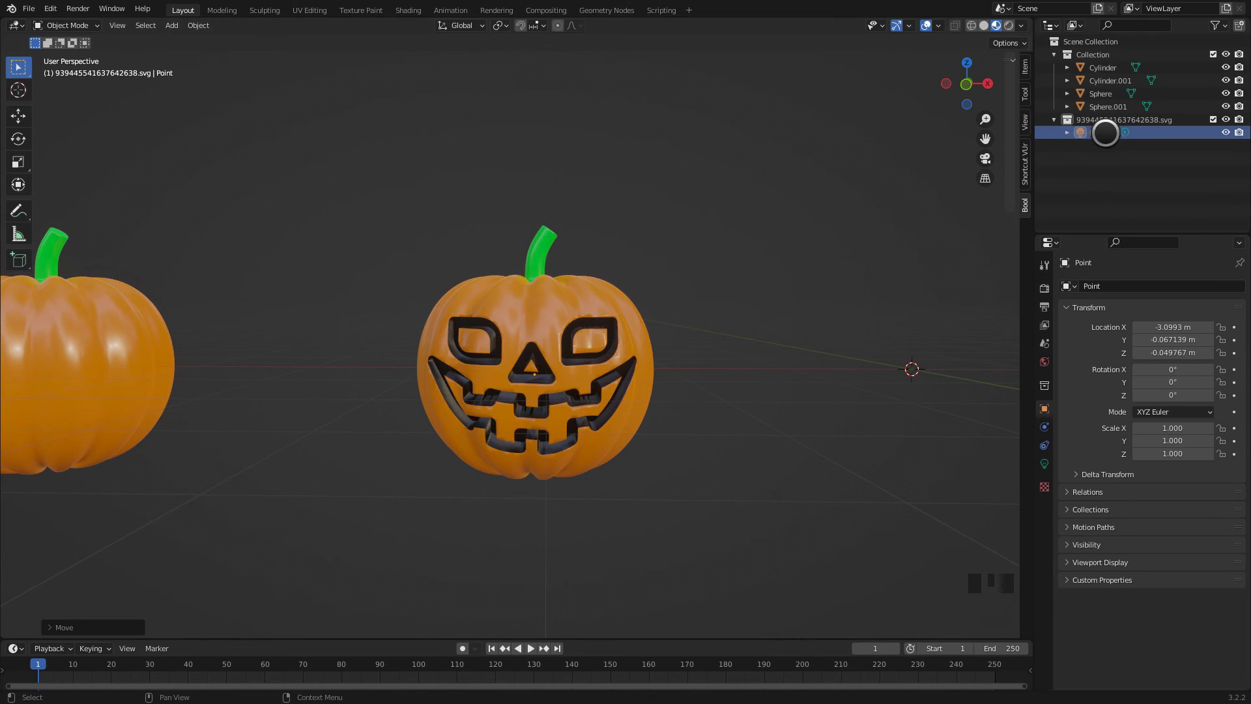
{"action": "left_click", "coordinate": [1043, 447]}
{"action": "left_click", "coordinate": [1045, 463]}
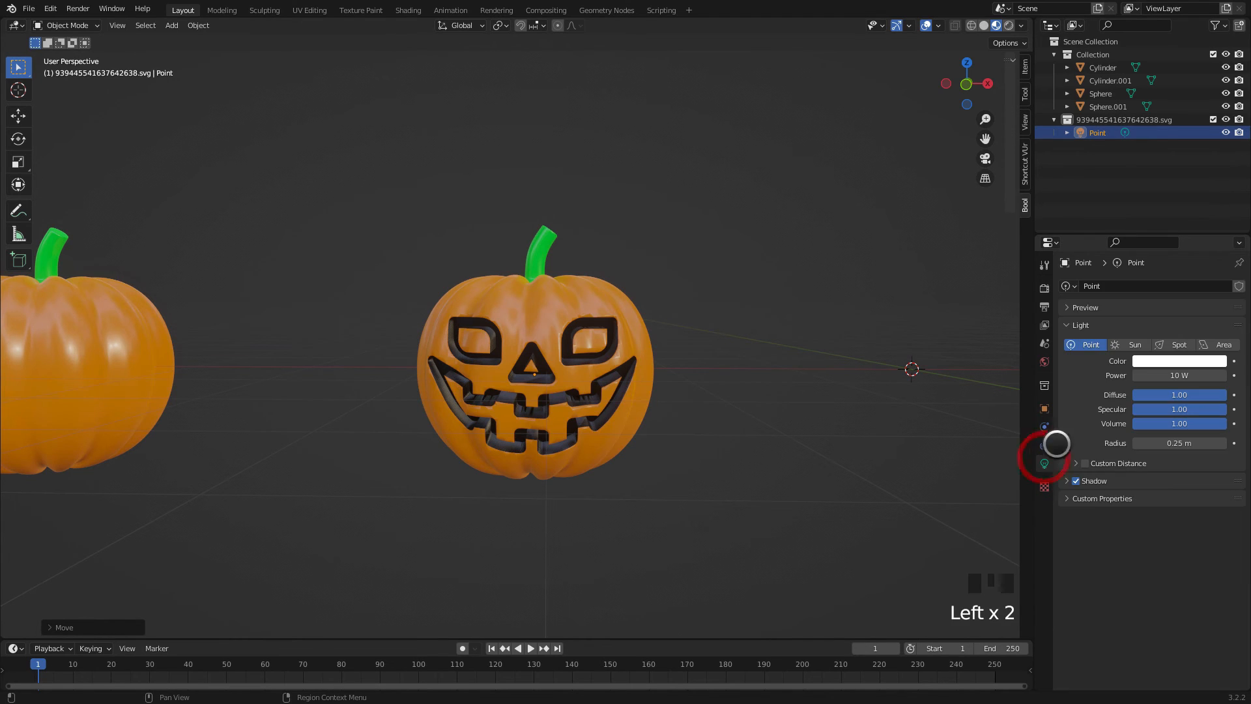
{"action": "left_click", "coordinate": [1166, 375]}
{"action": "type", "text": "1000"}
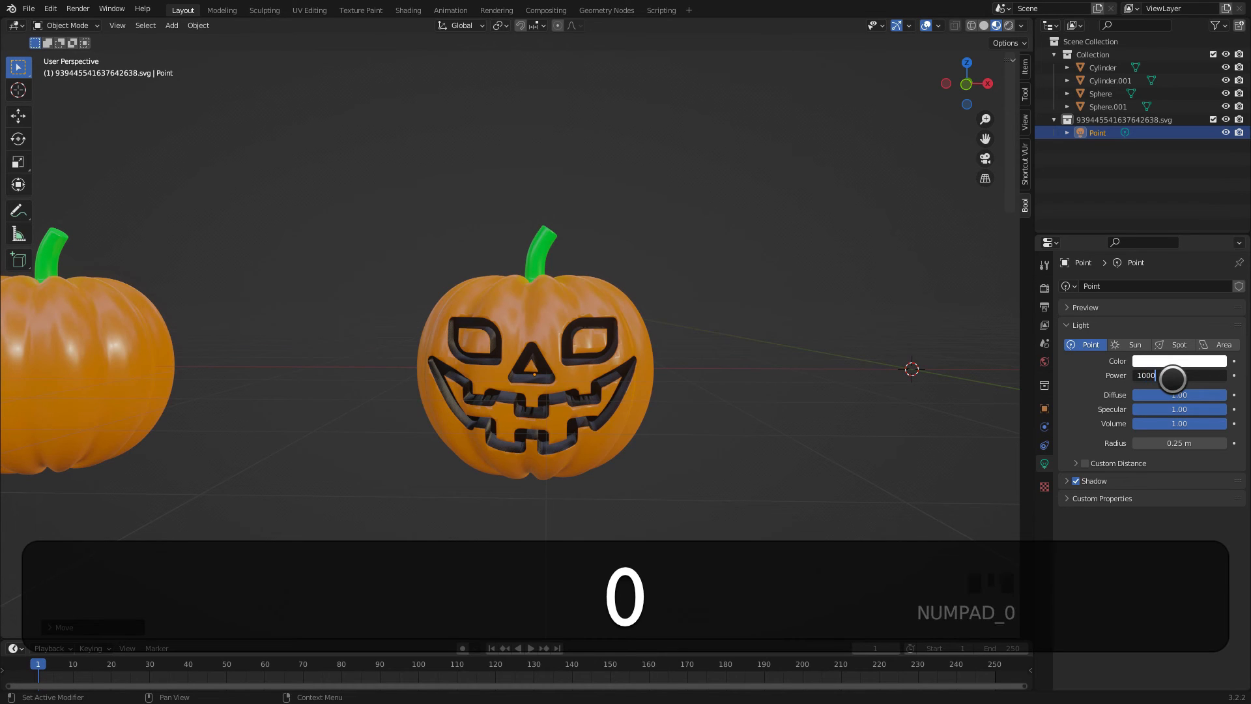
{"action": "key", "text": "Return"}
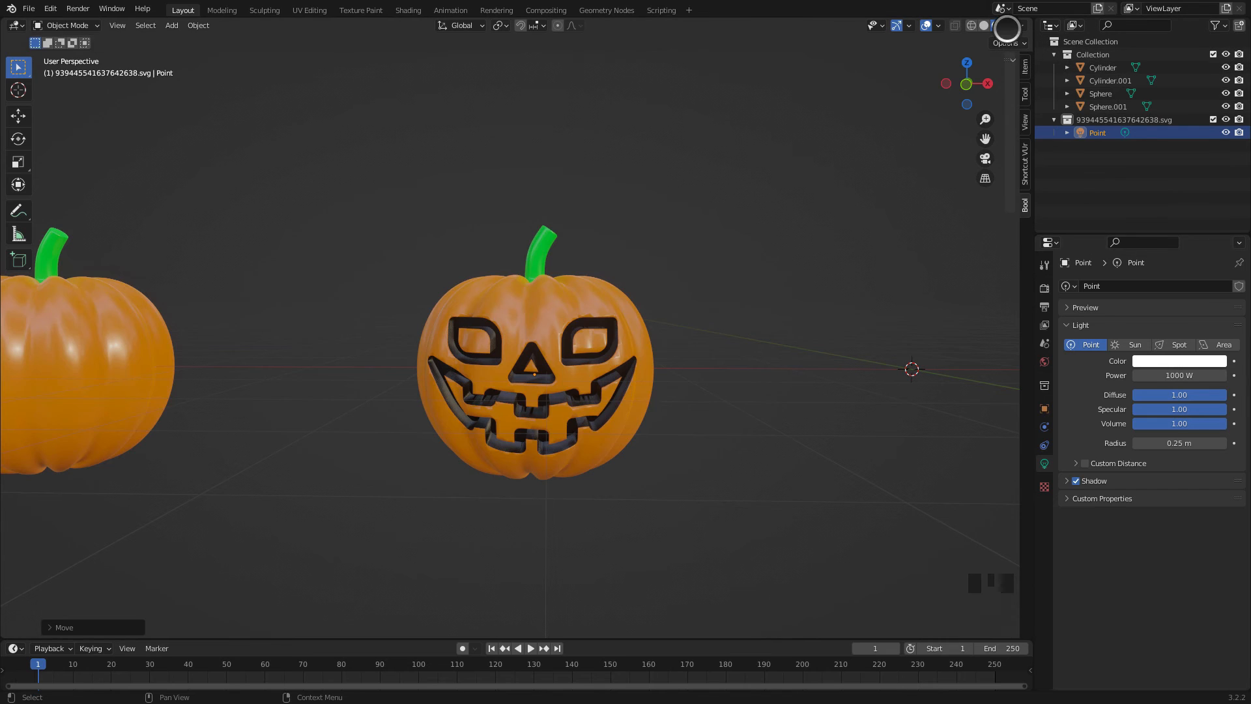
Step: Switch the viewport to rendered shading and set the point light's power to 5000 W
{"action": "left_click", "coordinate": [1007, 25]}
{"action": "mouse_move", "coordinate": [646, 339]}
{"action": "middle_mouse_down"}
{"action": "mouse_move", "coordinate": [690, 340]}
{"action": "mouse_move", "coordinate": [531, 313]}
{"action": "mouse_move", "coordinate": [530, 341]}
{"action": "mouse_move", "coordinate": [568, 341]}
{"action": "middle_mouse_up"}
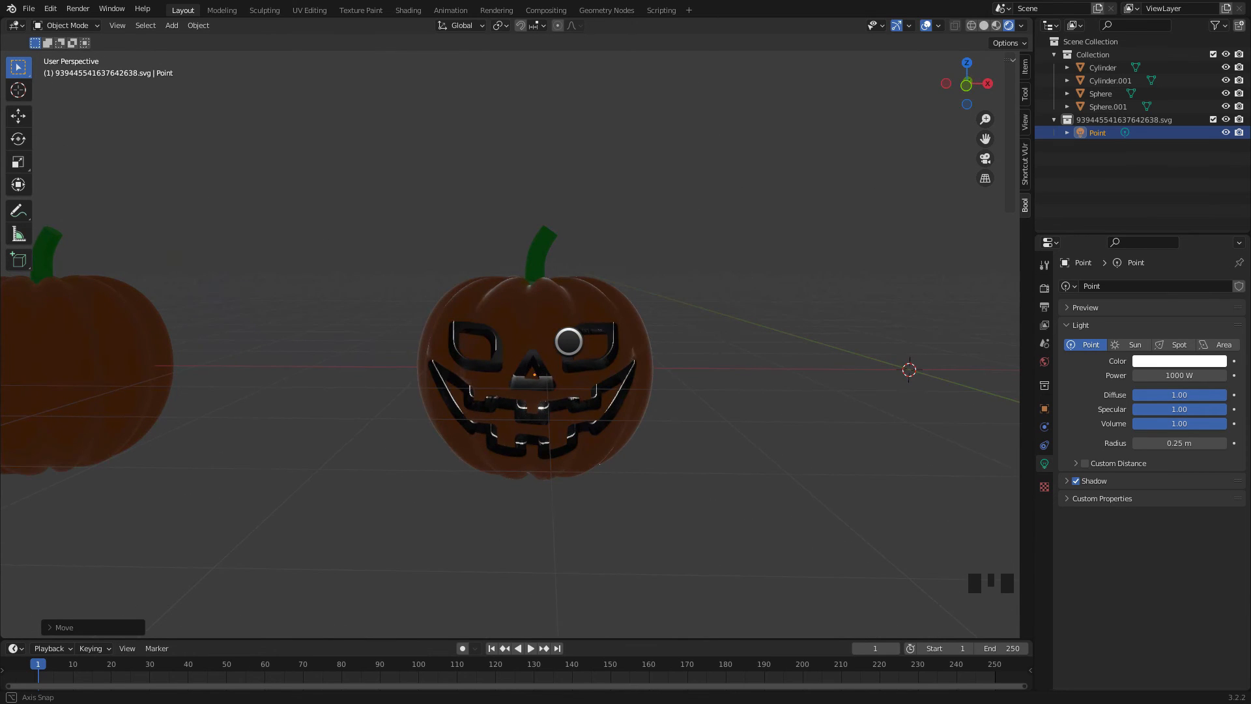
{"action": "left_click_drag", "start_coordinate": [1182, 376], "coordinate": [1181, 376]}
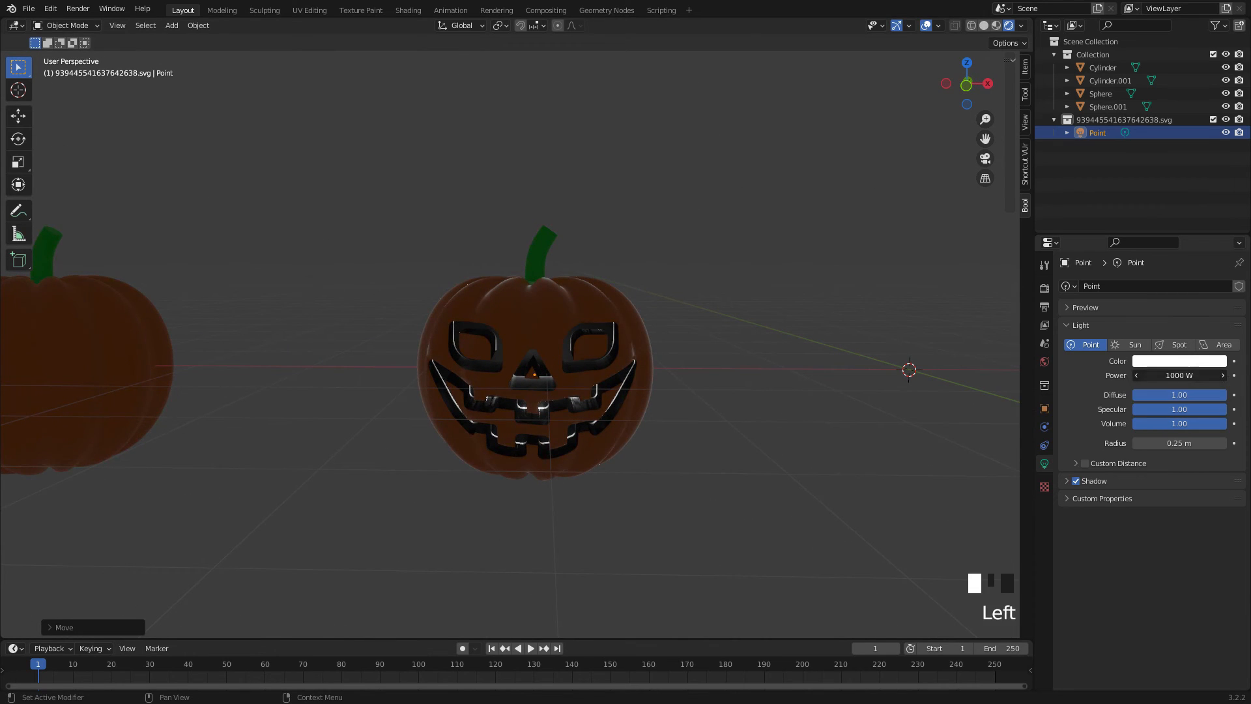
{"action": "type", "text": "5000"}
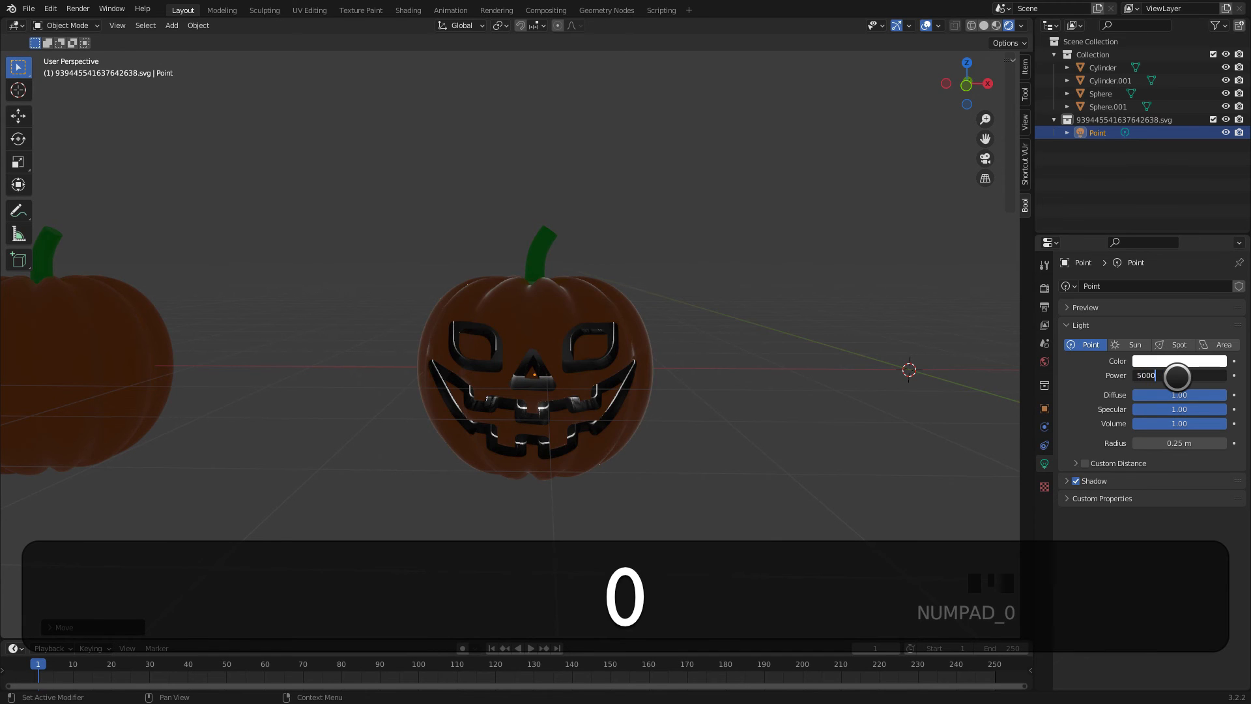
{"action": "key", "text": "Return"}
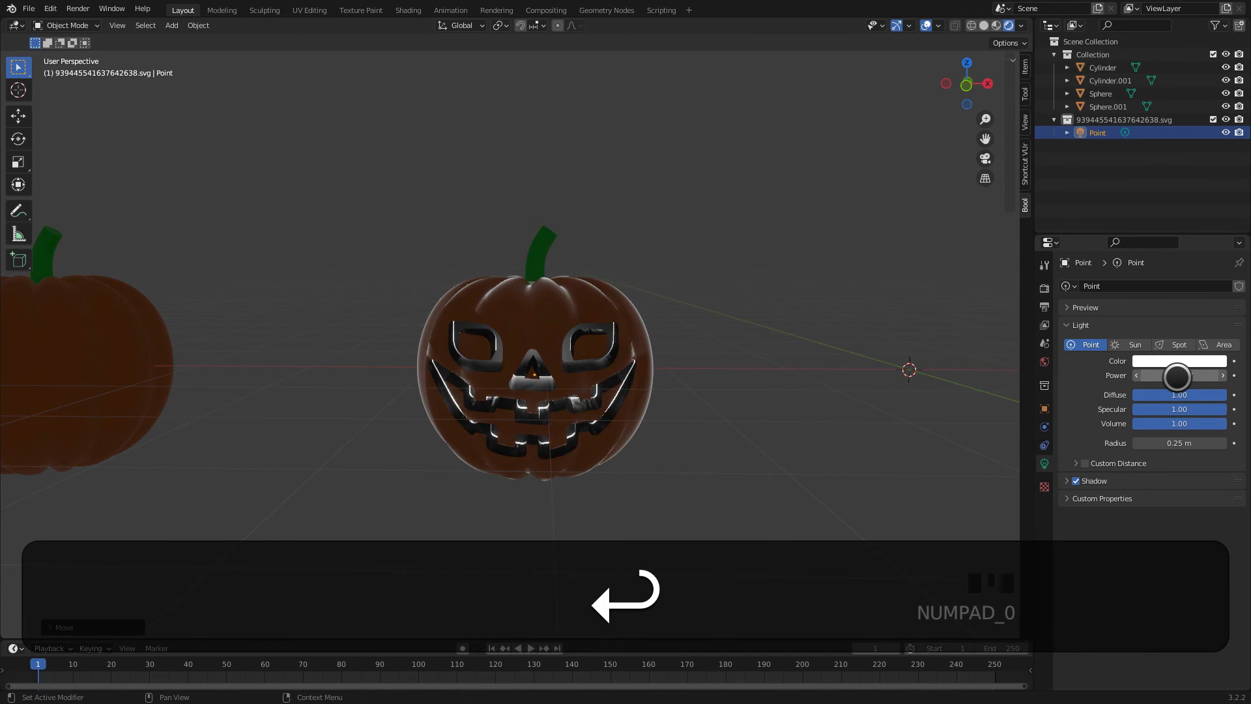
{"action": "mouse_move", "coordinate": [662, 363]}
{"action": "middle_mouse_down"}
{"action": "mouse_move", "coordinate": [644, 363]}
{"action": "mouse_move", "coordinate": [664, 353]}
{"action": "middle_mouse_up"}
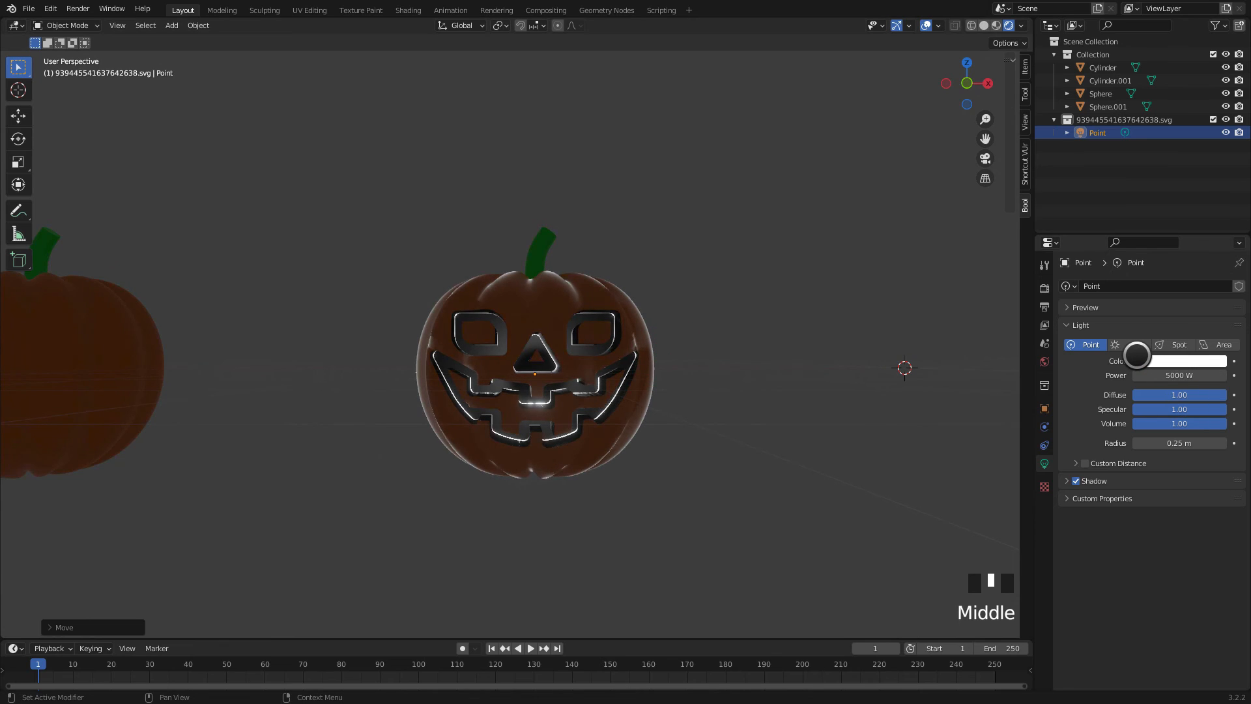
Step: Change the point light's colour to a pale warm yellow
{"action": "left_click", "coordinate": [1147, 357]}
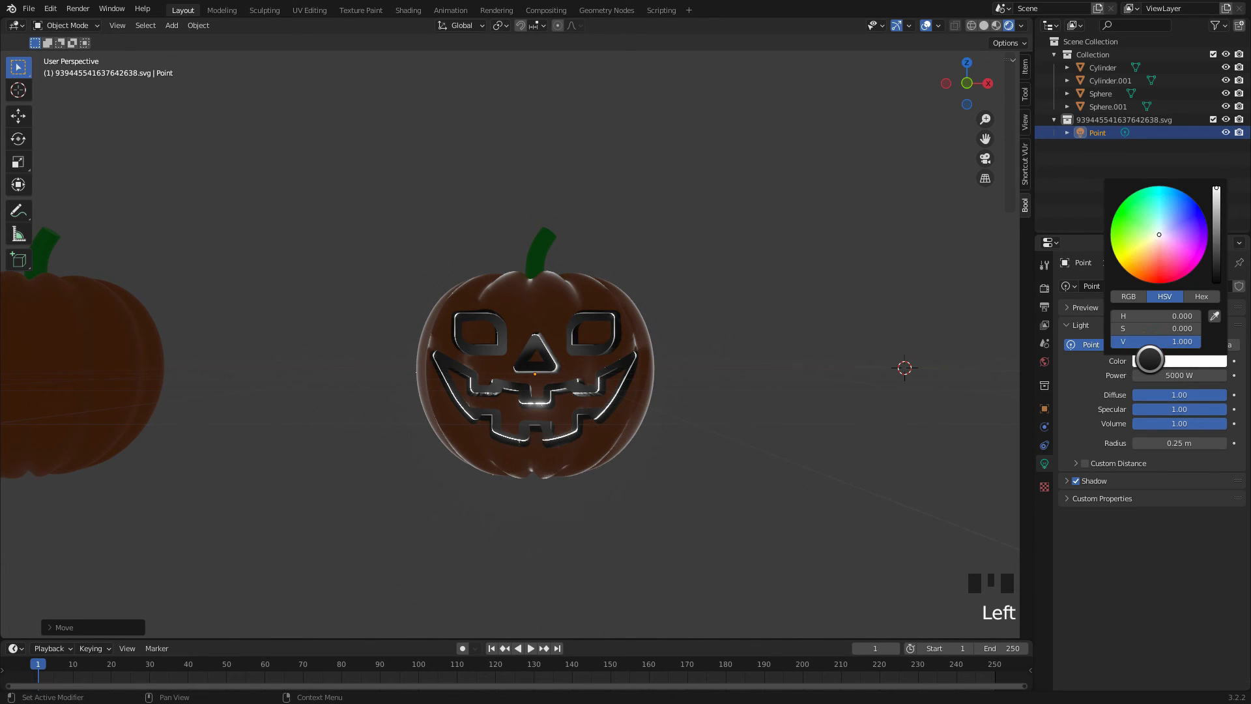
{"action": "left_click", "coordinate": [1139, 251]}
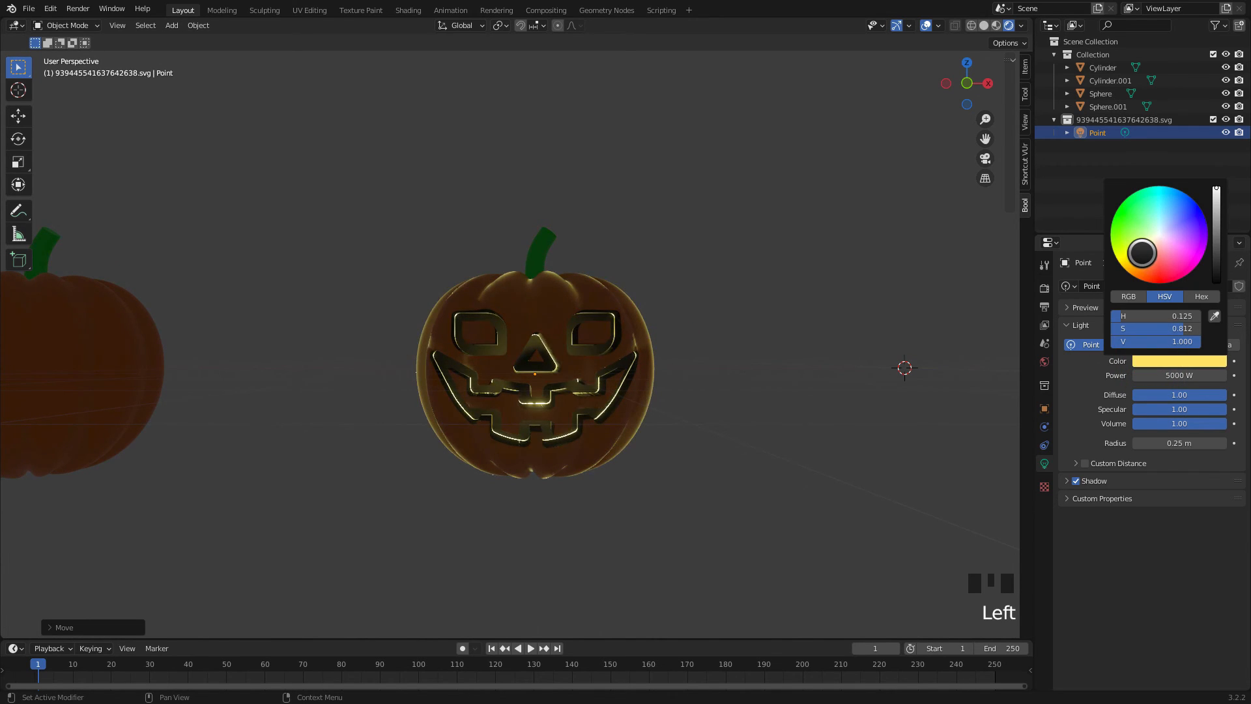
{"action": "mouse_move", "coordinate": [1139, 251]}
{"action": "left_mouse_down"}
{"action": "mouse_move", "coordinate": [1152, 265]}
{"action": "mouse_move", "coordinate": [1138, 241]}
{"action": "mouse_move", "coordinate": [1137, 257]}
{"action": "mouse_move", "coordinate": [1156, 234]}
{"action": "mouse_move", "coordinate": [1149, 243]}
{"action": "left_mouse_up"}
{"action": "middle_click_drag", "start_coordinate": [723, 338], "coordinate": [690, 370]}
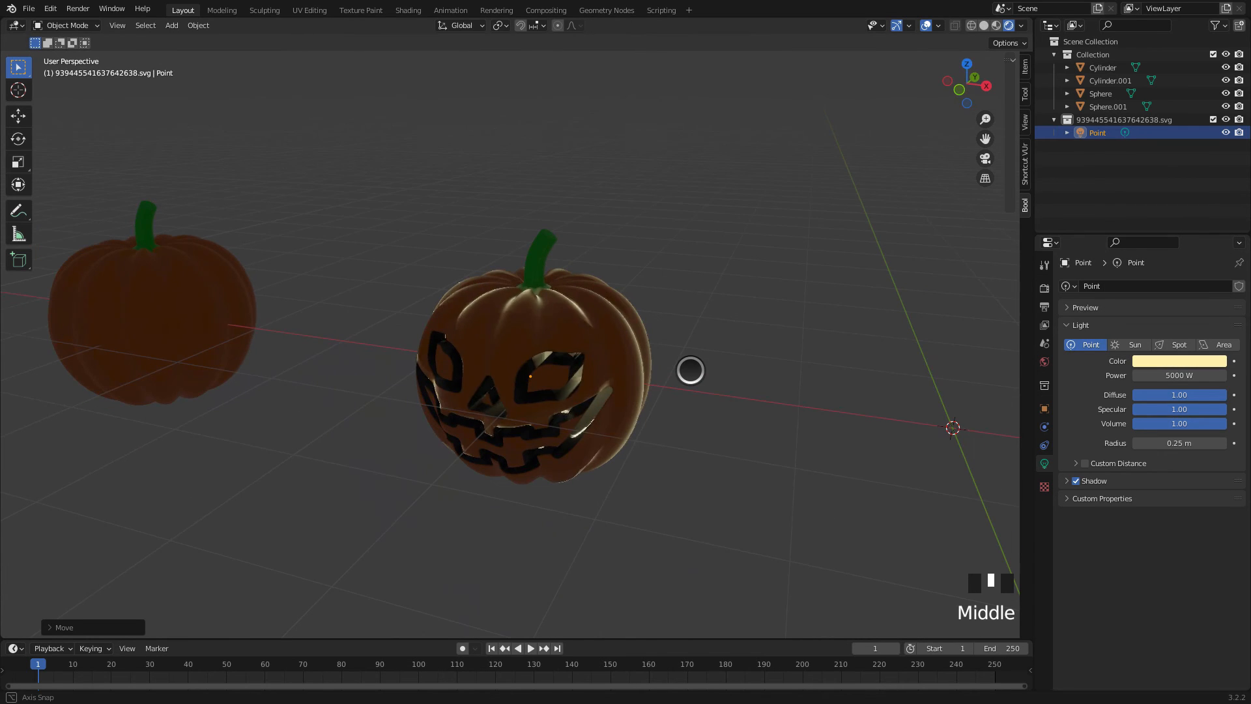
Step: Raise the point light's power to 20000 W for a stronger glow through the carved face
{"action": "left_click", "coordinate": [1178, 375]}
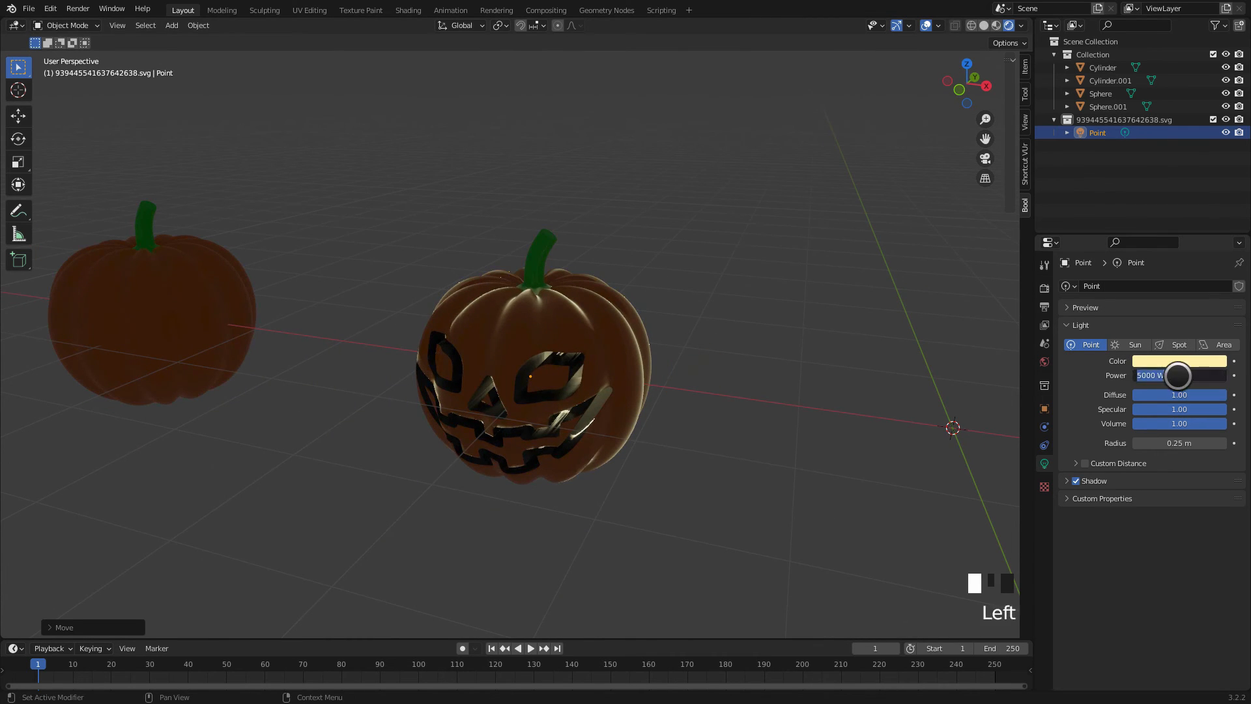
{"action": "type", "text": "1000"}
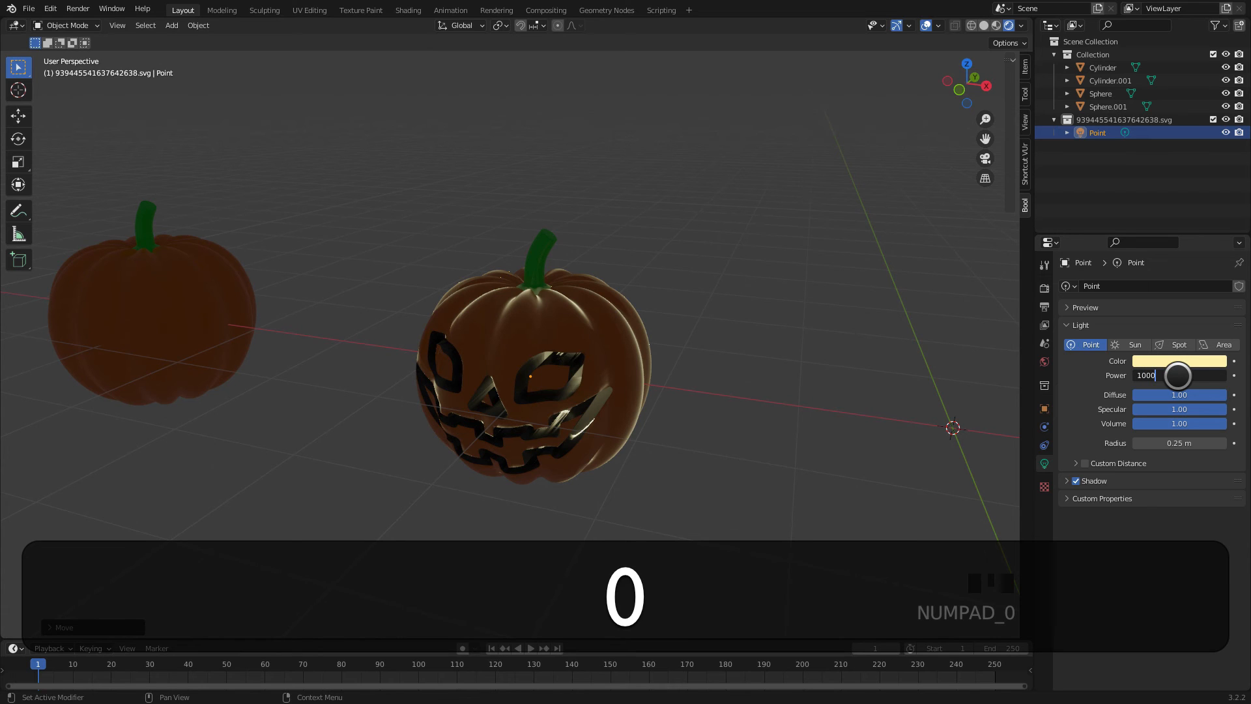
{"action": "key", "text": "Return"}
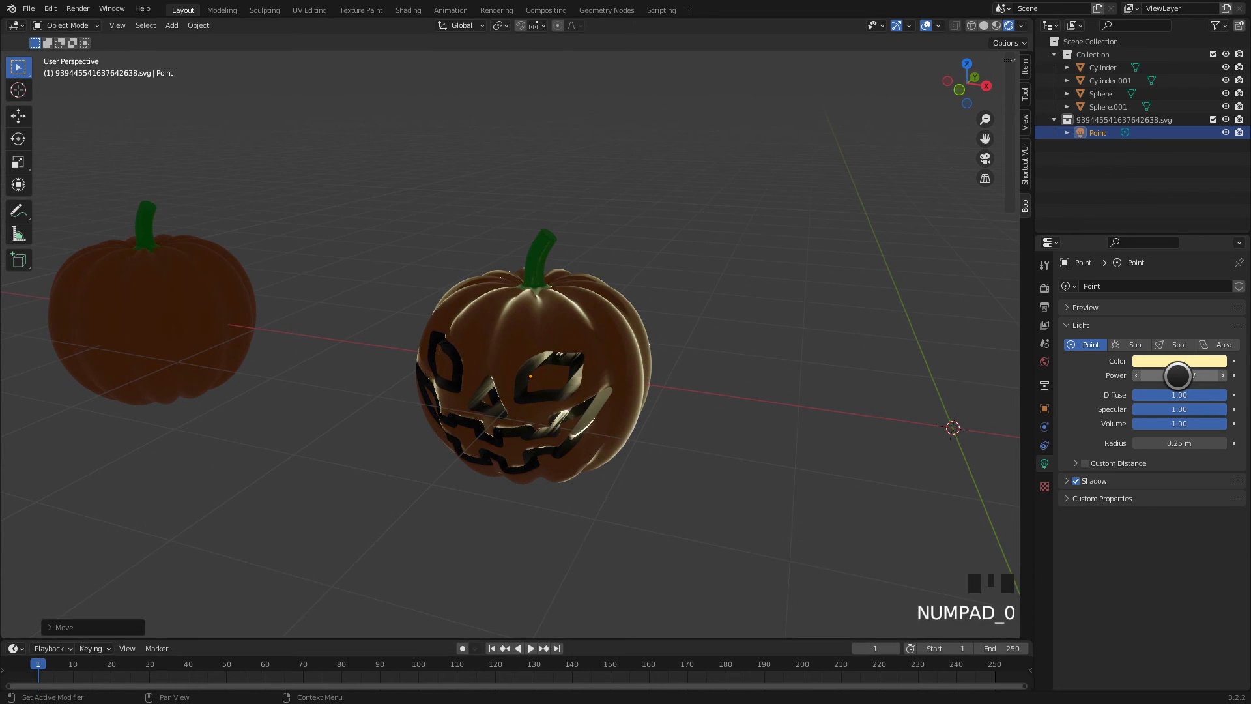
{"action": "left_click", "coordinate": [1178, 375]}
{"action": "type", "text": "20000"}
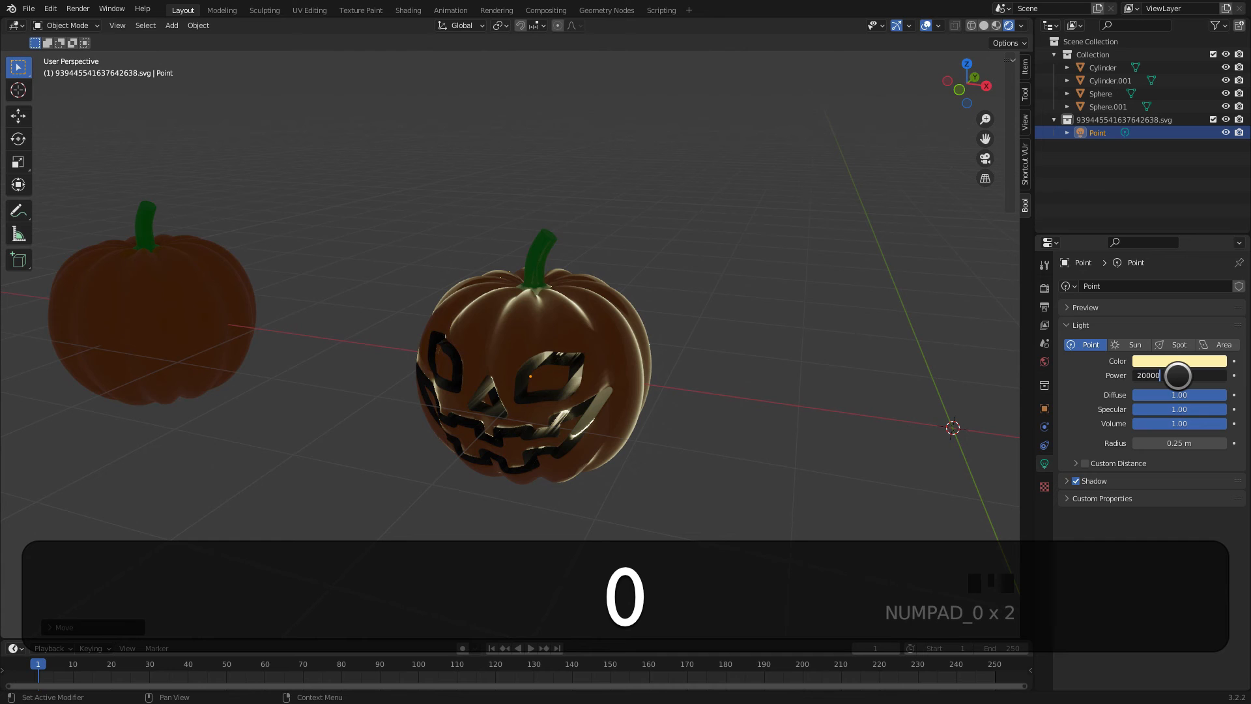
{"action": "key", "text": "Return"}
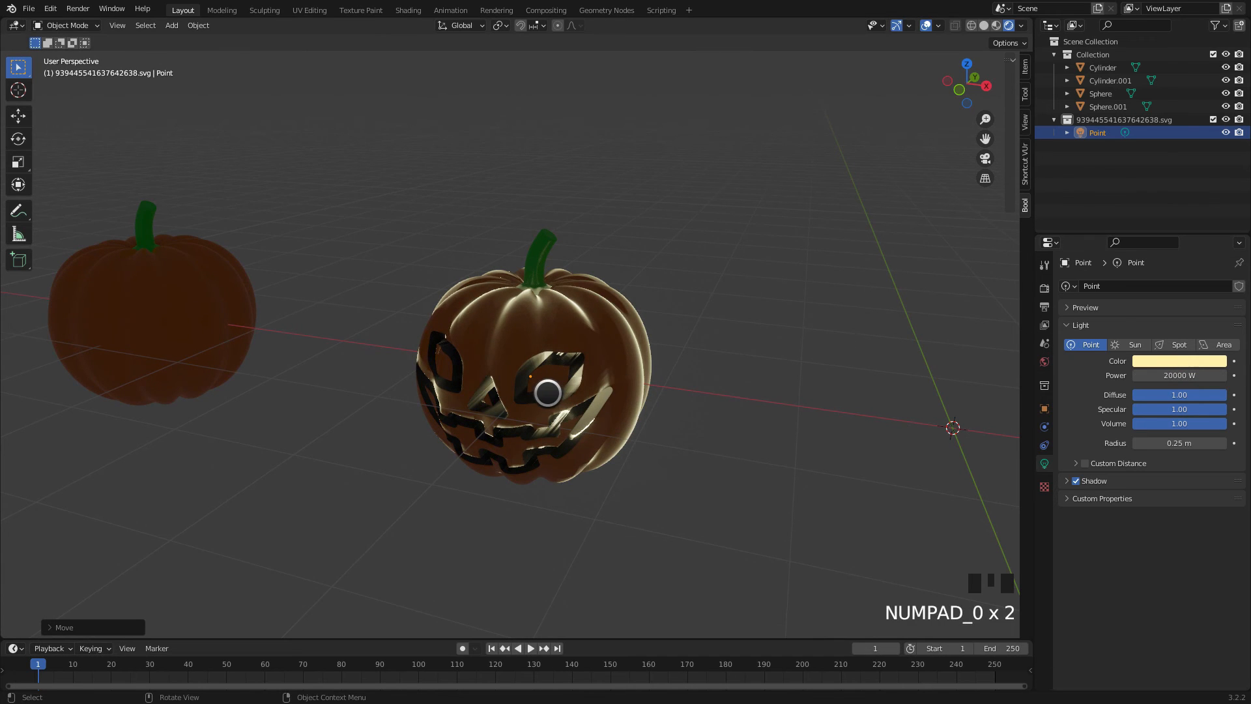
{"action": "middle_click_drag", "start_coordinate": [547, 392], "coordinate": [562, 364]}
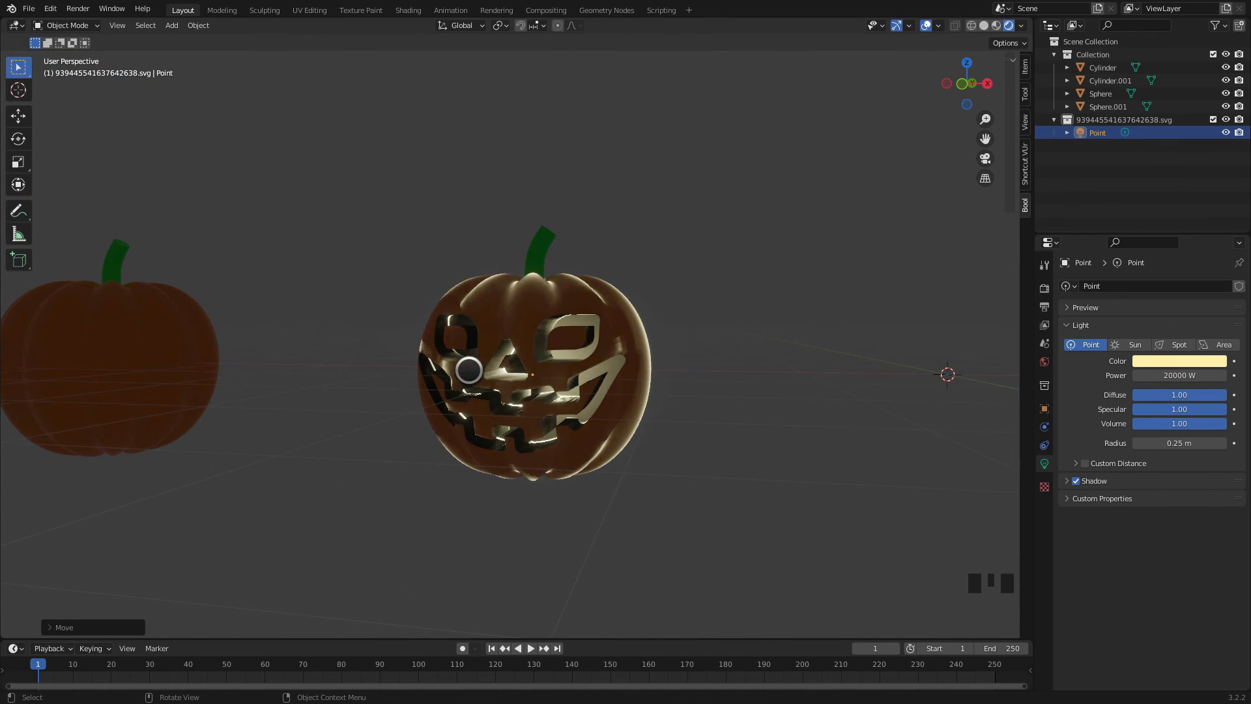
Step: Select the carved pumpkin's body and return the viewport to Material Preview shading
{"action": "left_click", "coordinate": [485, 415]}
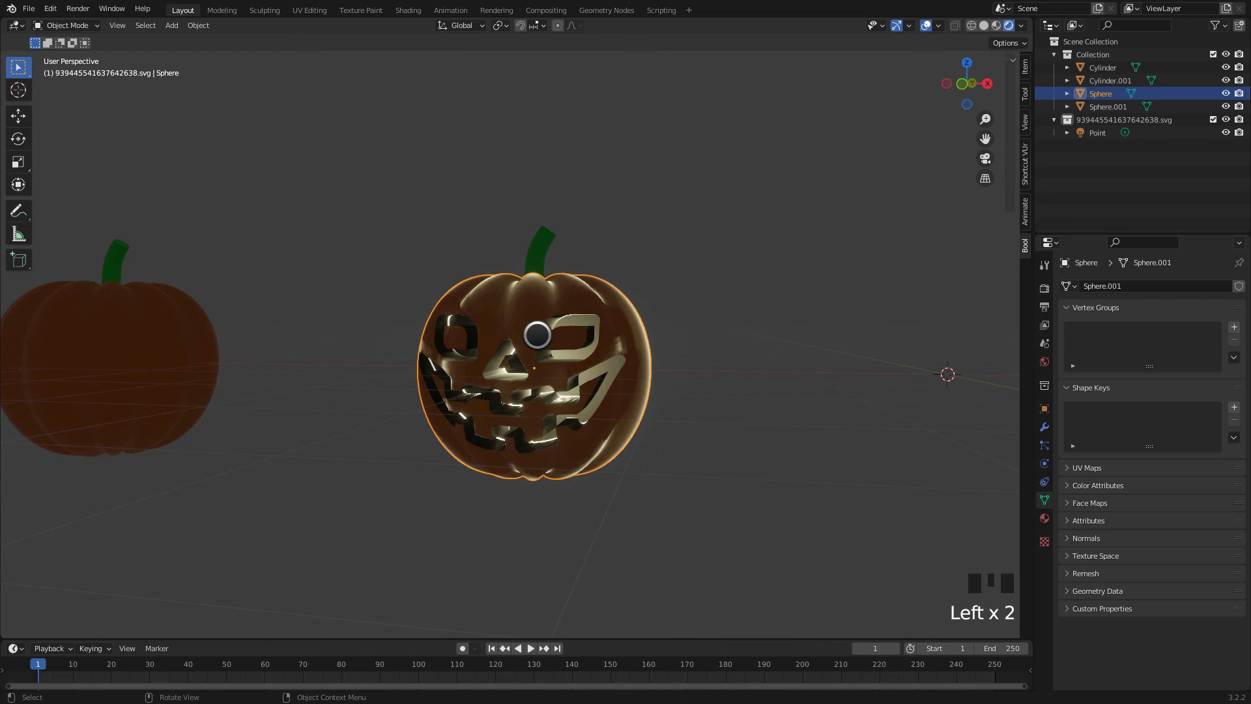
{"action": "scroll", "coordinate": [718, 294], "scroll_direction": "down", "scroll_amount": 2}
{"action": "middle_click_drag", "start_coordinate": [628, 310], "coordinate": [676, 346]}
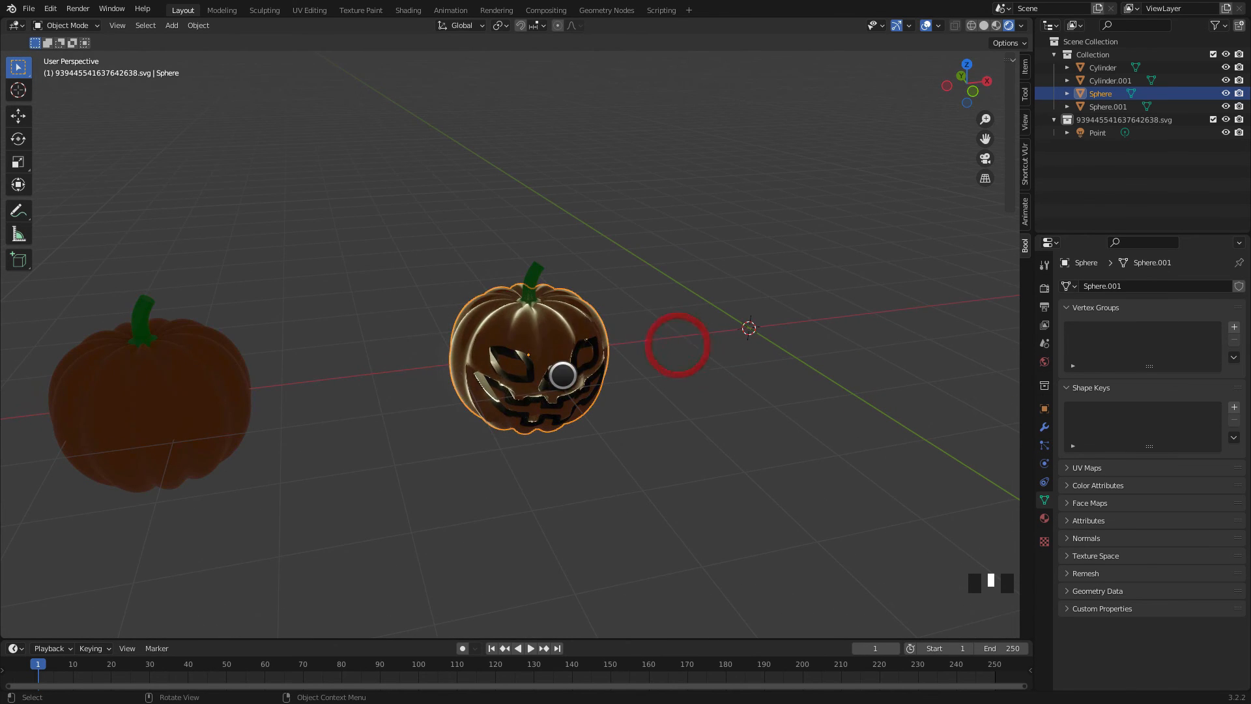
{"action": "left_click", "coordinate": [996, 26]}
{"action": "scroll", "coordinate": [840, 184], "scroll_direction": "down", "scroll_amount": 2}
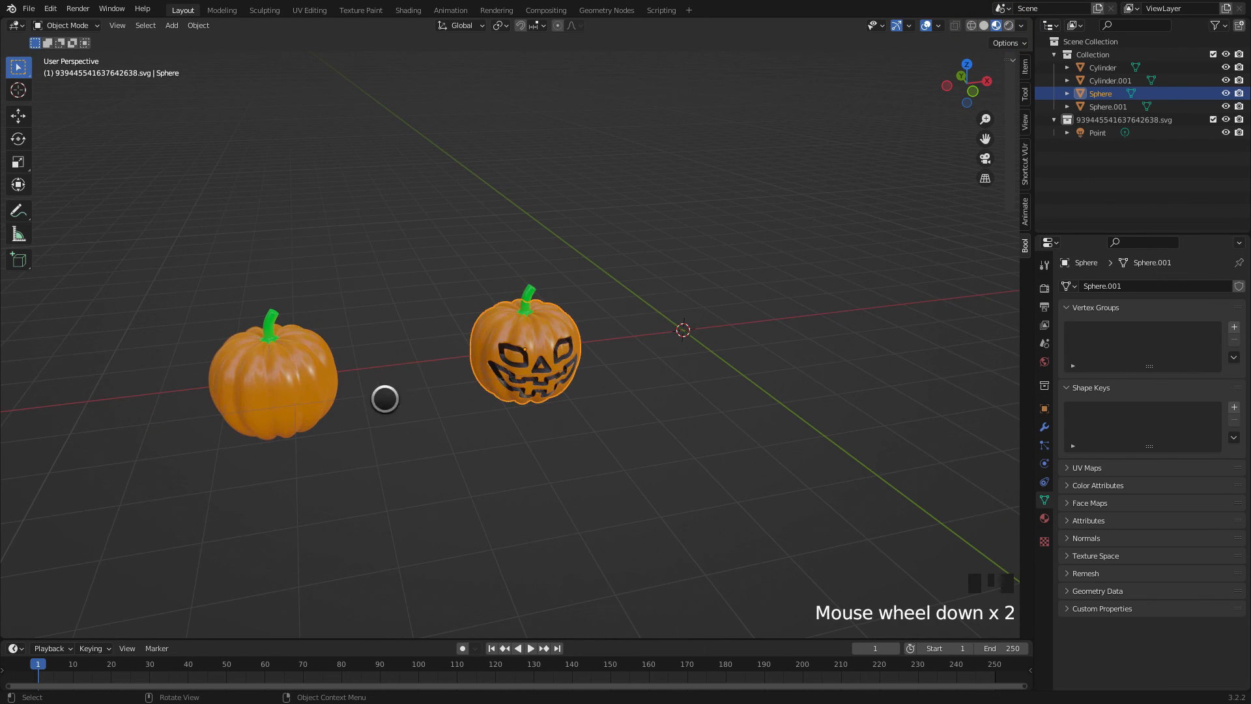
{"action": "middle_click_drag", "start_coordinate": [385, 398], "coordinate": [276, 346]}
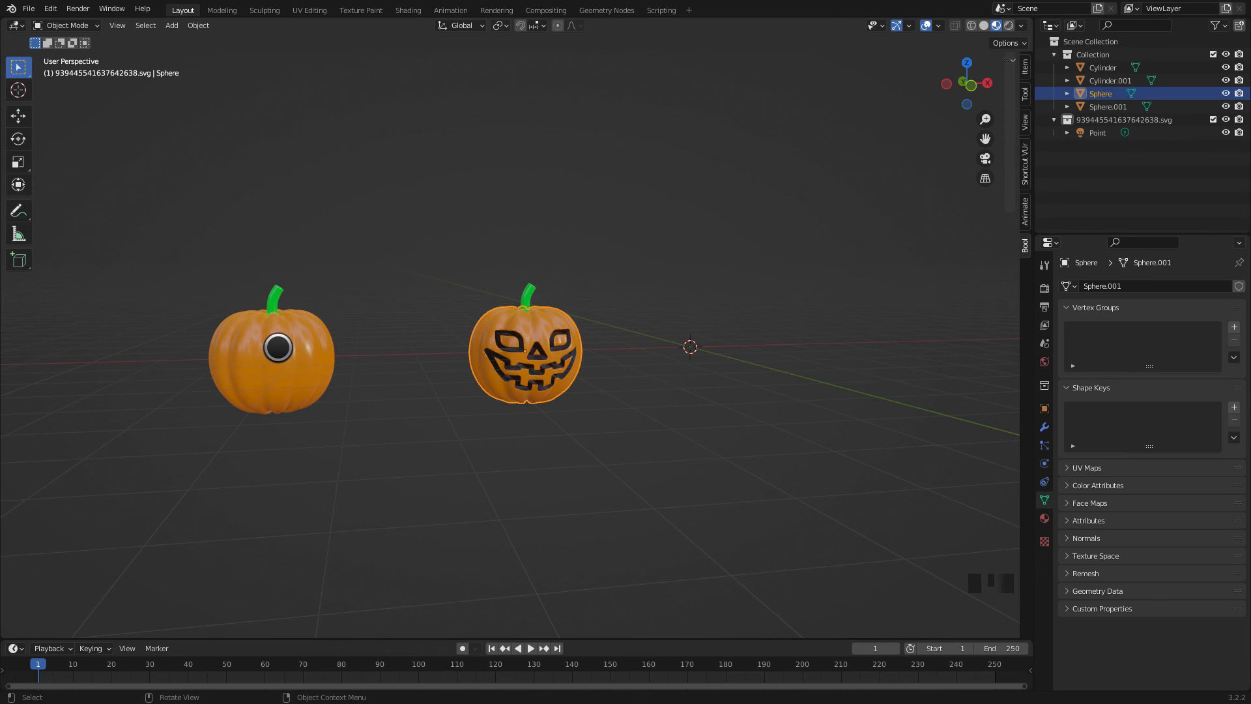
Step: Select the uncarved pumpkin and import ghost.svg from the Downloads folder as Scalable Vector Graphics
{"action": "left_click", "coordinate": [277, 347]}
{"action": "scroll", "coordinate": [768, 319], "scroll_direction": "down", "scroll_amount": 4}
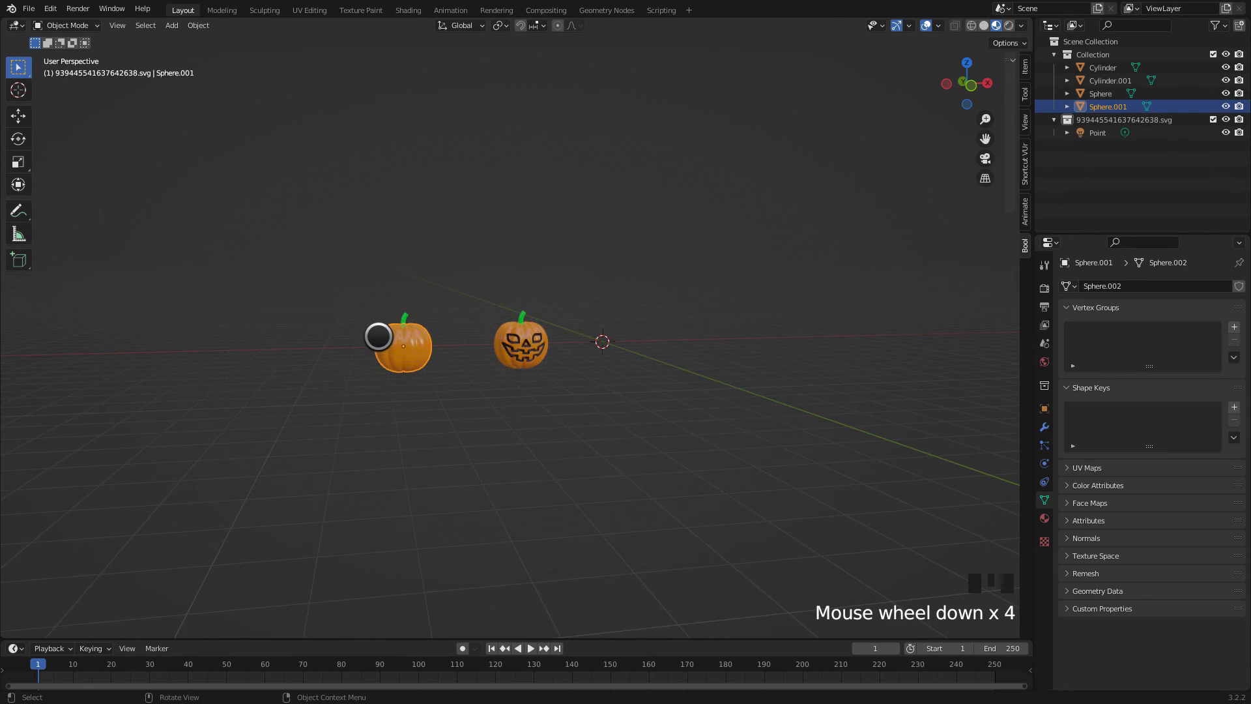
{"action": "scroll", "coordinate": [378, 336], "scroll_direction": "up", "scroll_amount": 4}
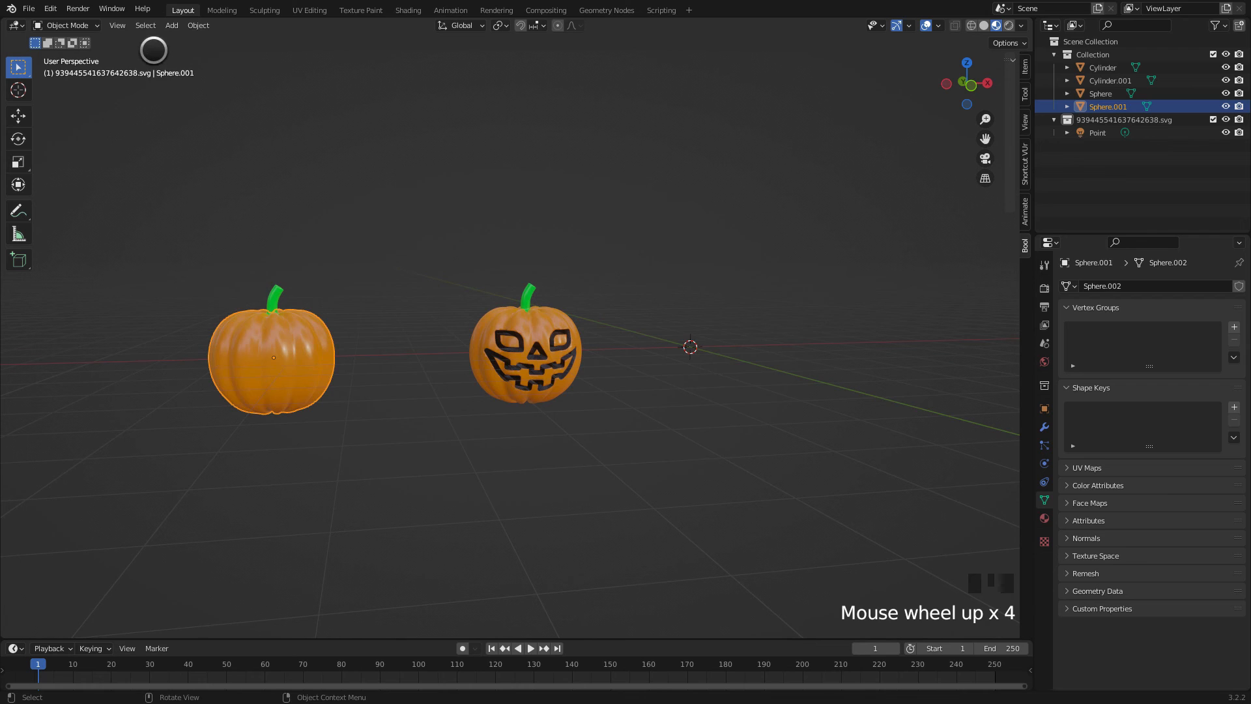
{"action": "left_click", "coordinate": [167, 26]}
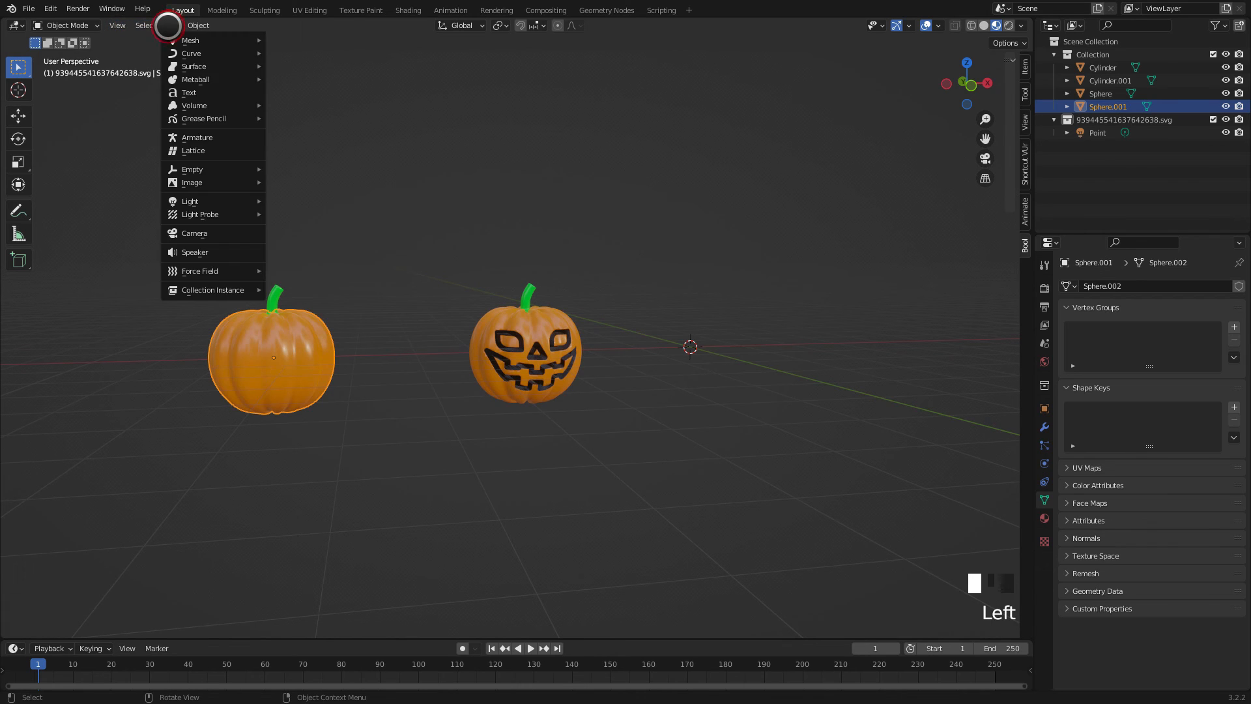
{"action": "left_click", "coordinate": [24, 9]}
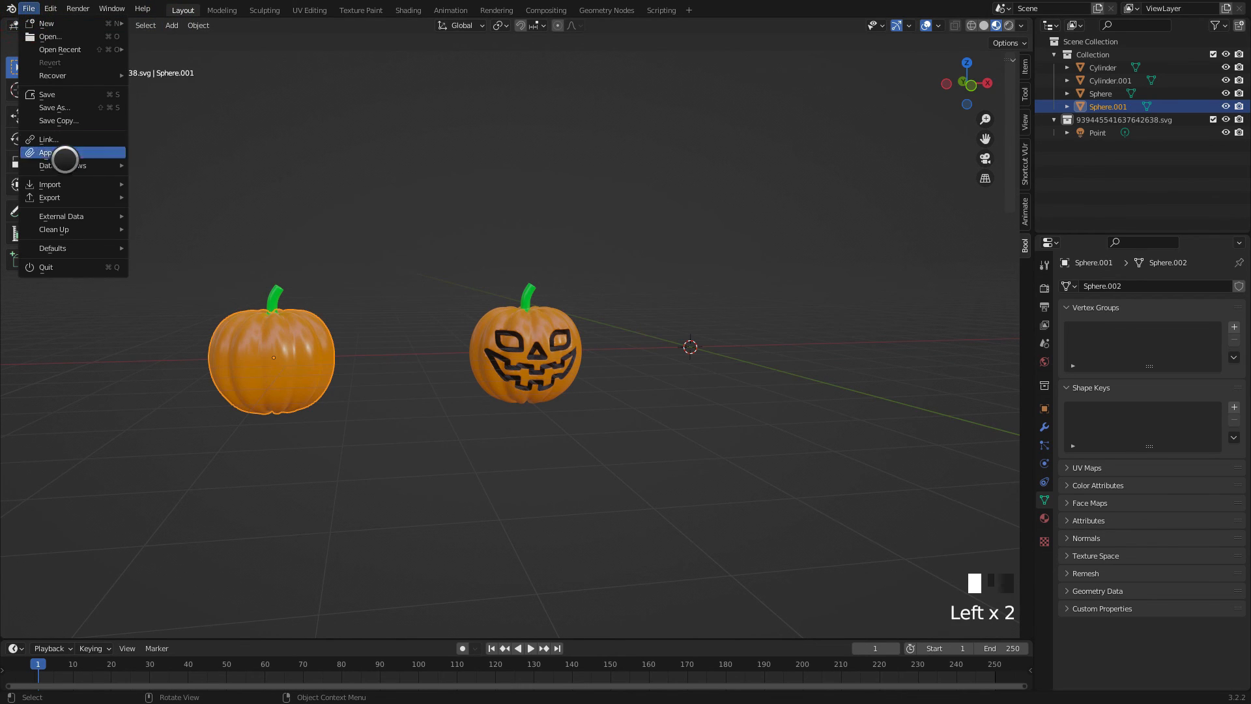
{"action": "mouse_move", "coordinate": [68, 192]}
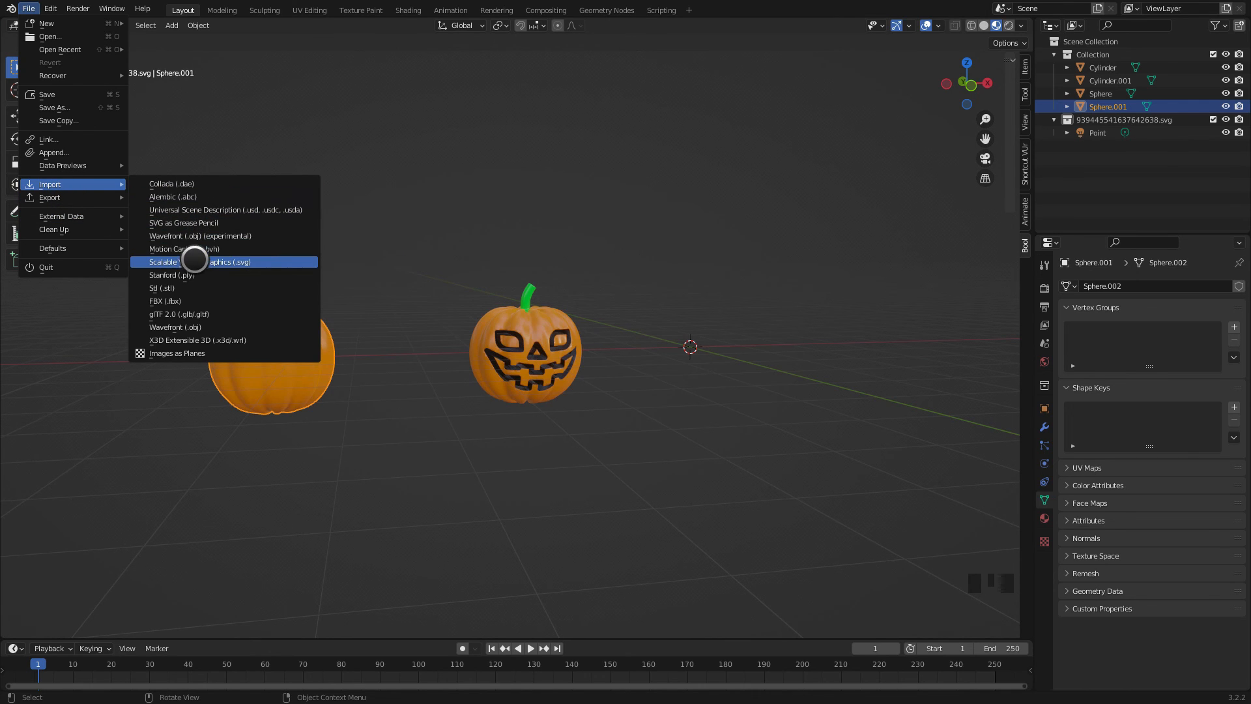
{"action": "left_click", "coordinate": [256, 261]}
{"action": "scroll", "coordinate": [656, 318], "scroll_direction": "down", "scroll_amount": 5}
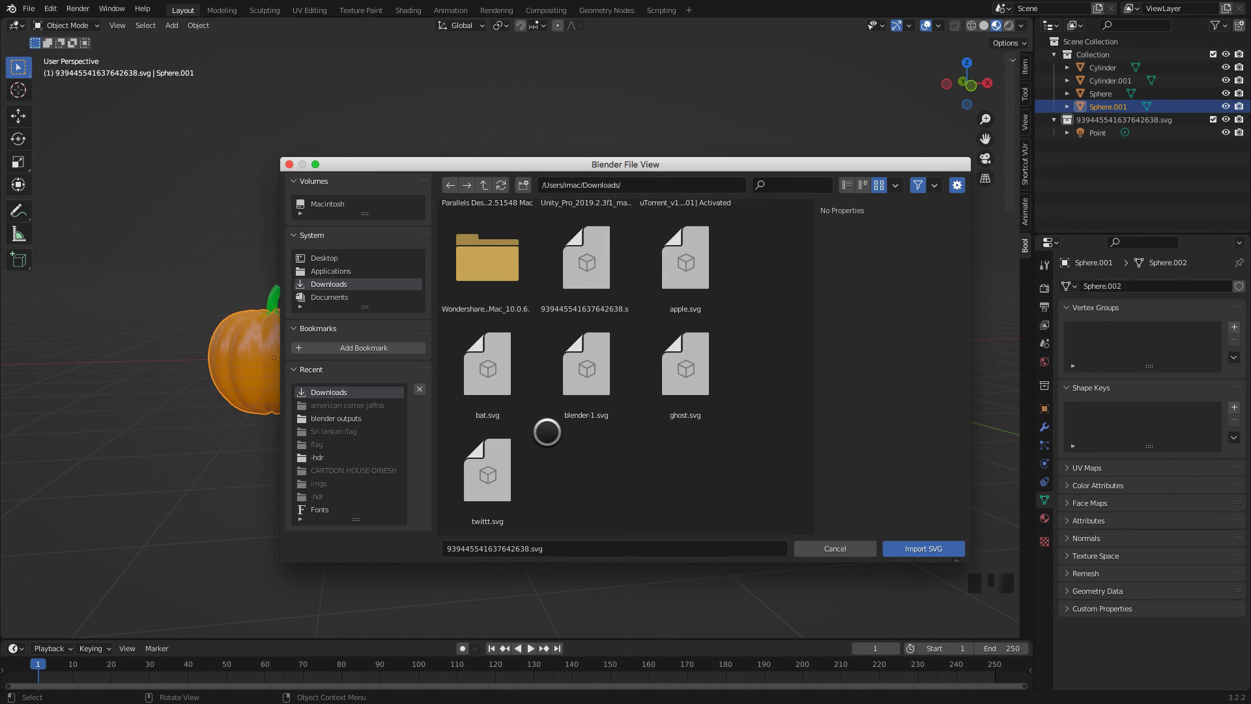
{"action": "left_click", "coordinate": [682, 367]}
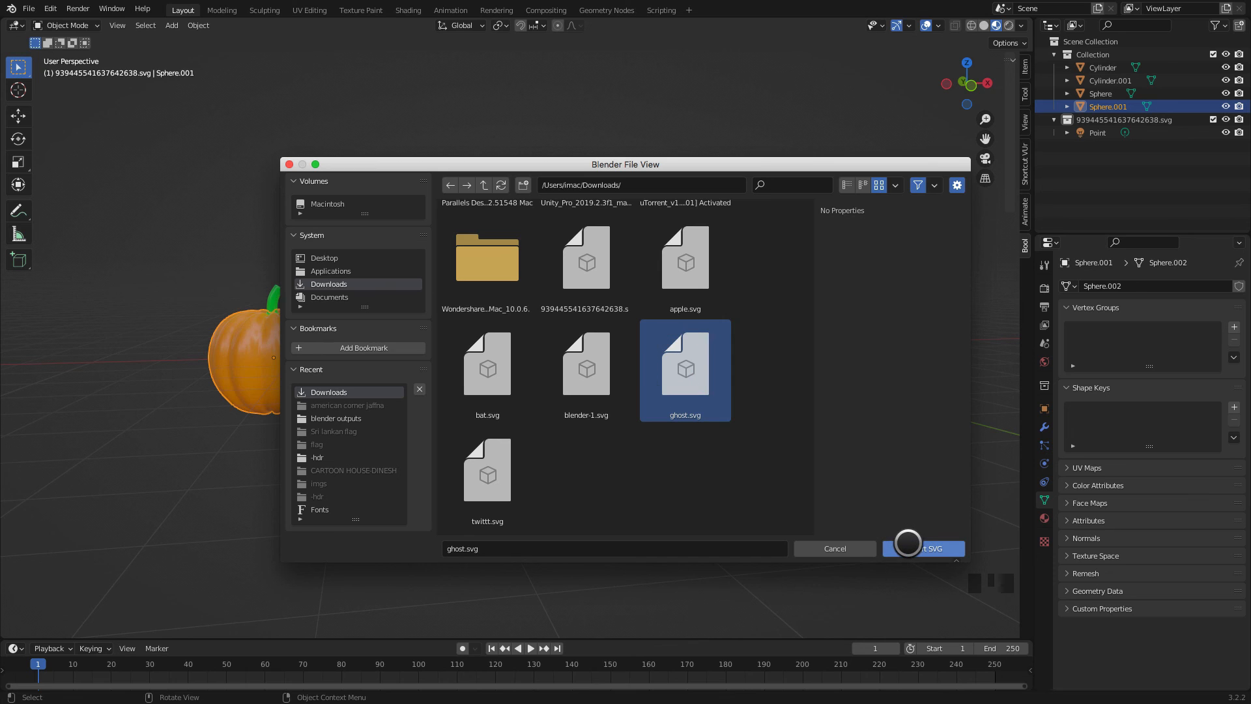
{"action": "left_click", "coordinate": [908, 547]}
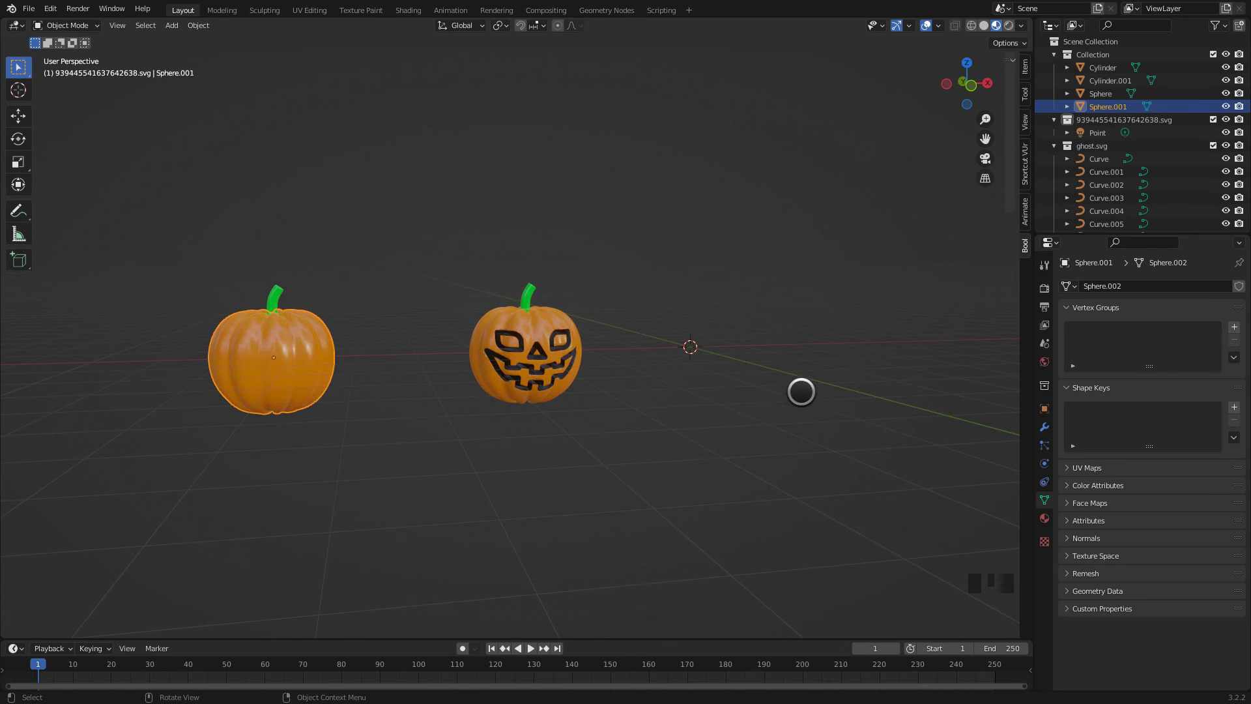
Step: Locate the tiny imported ghost drawing beside the world origin and select its visible dark curve
{"action": "middle_click_drag", "start_coordinate": [793, 344], "coordinate": [768, 419]}
{"action": "scroll", "coordinate": [791, 427], "scroll_direction": "up", "scroll_amount": 7}
{"action": "scroll", "coordinate": [582, 344], "scroll_direction": "down", "scroll_amount": 3}
{"action": "scroll", "coordinate": [582, 343], "scroll_direction": "down", "scroll_amount": 3}
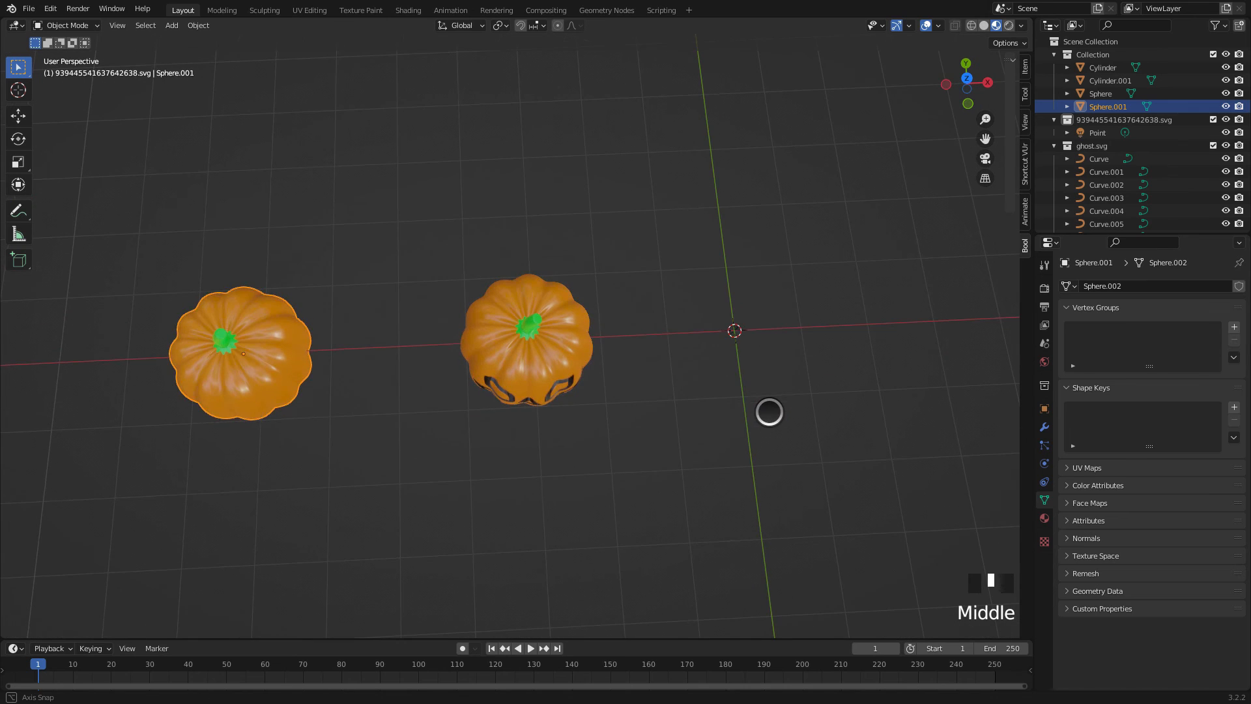
{"action": "scroll", "coordinate": [768, 342], "scroll_direction": "up", "scroll_amount": 2}
{"action": "scroll", "coordinate": [782, 335], "scroll_direction": "up", "scroll_amount": 2}
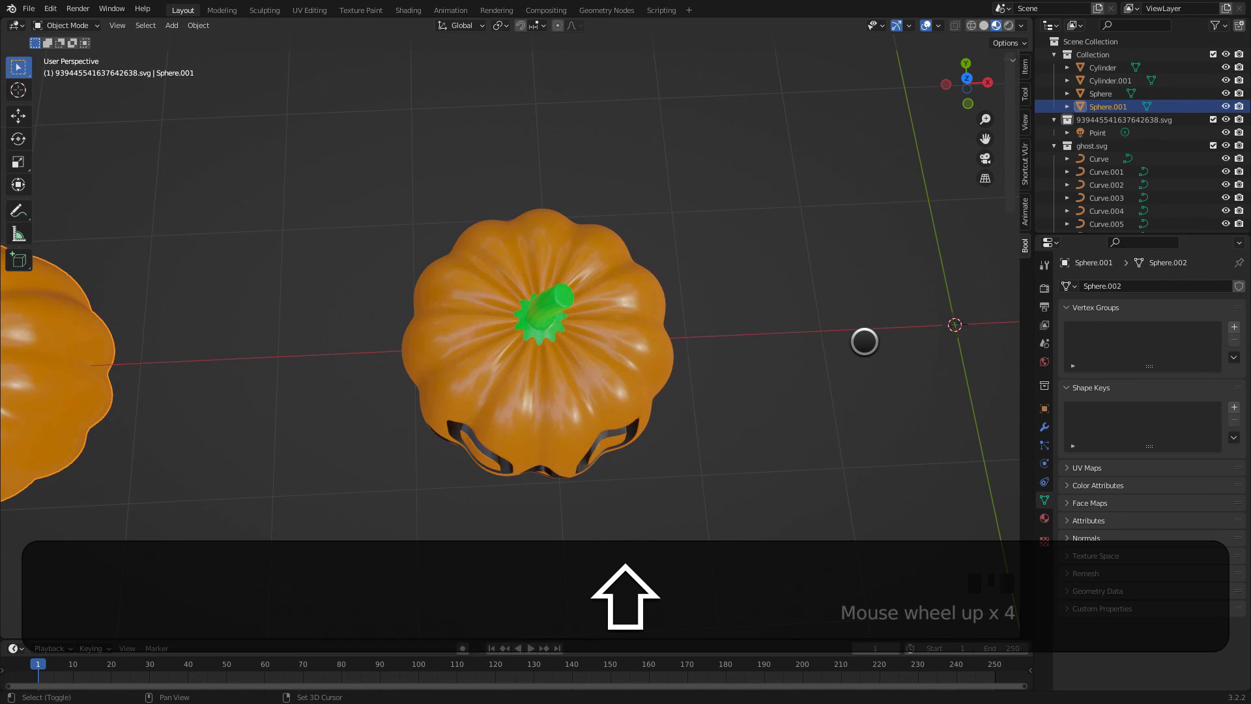
{"action": "middle_click_drag", "start_coordinate": [878, 344], "coordinate": [601, 357], "text": "shift"}
{"action": "scroll", "coordinate": [712, 330], "scroll_direction": "up", "scroll_amount": 5}
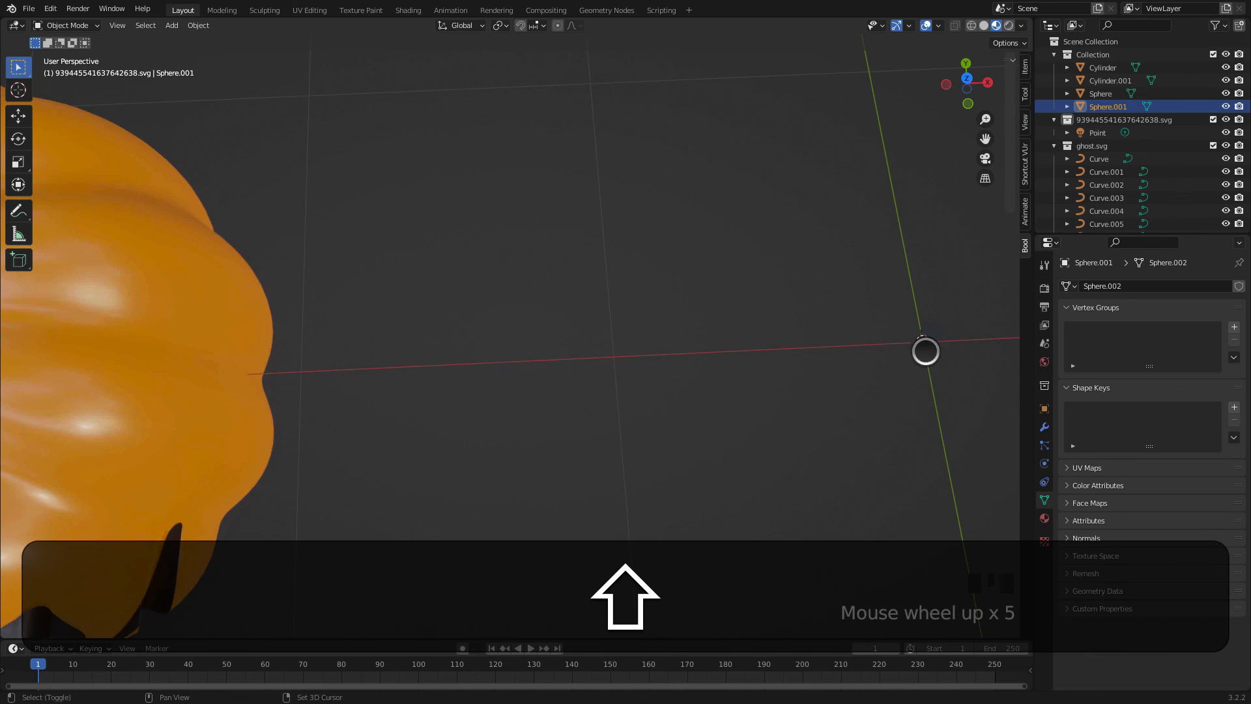
{"action": "middle_click_drag", "start_coordinate": [924, 349], "coordinate": [520, 356], "text": "shift"}
{"action": "scroll", "coordinate": [788, 339], "scroll_direction": "up", "scroll_amount": 5}
{"action": "scroll", "coordinate": [938, 381], "scroll_direction": "up", "scroll_amount": 3}
{"action": "middle_click_drag", "start_coordinate": [909, 385], "coordinate": [578, 391], "text": "shift"}
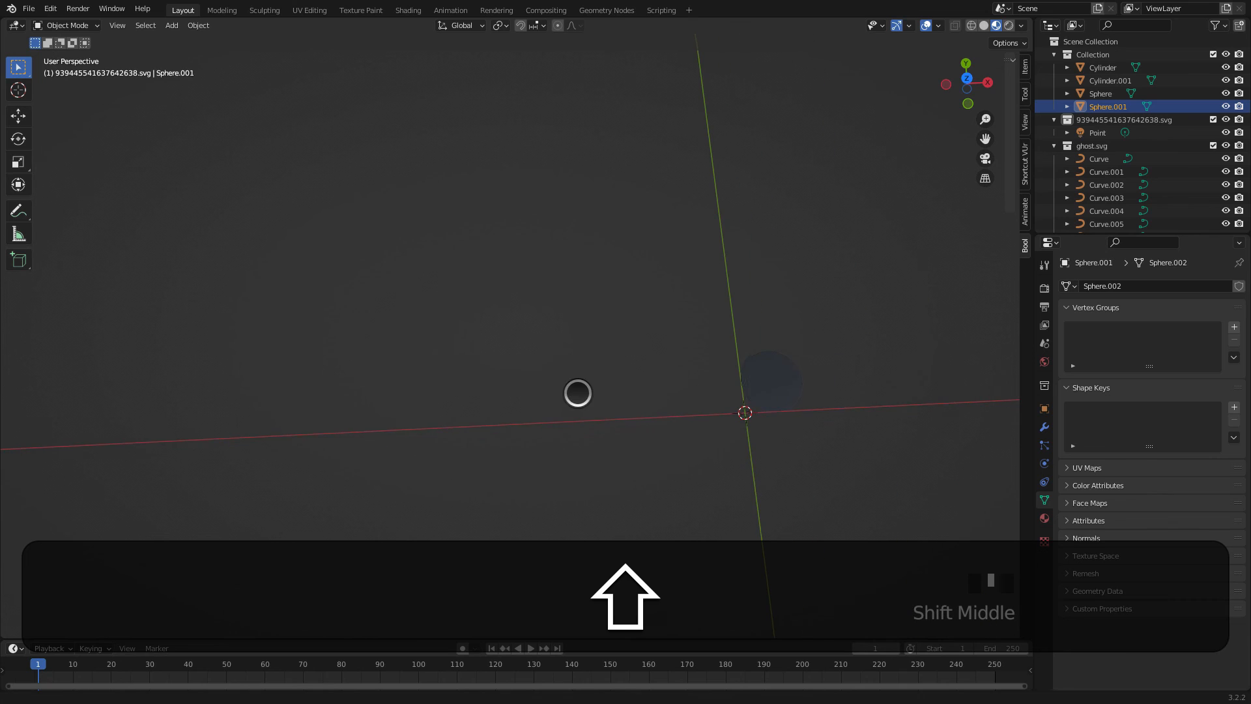
{"action": "left_click", "coordinate": [784, 378]}
{"action": "left_click", "coordinate": [790, 372]}
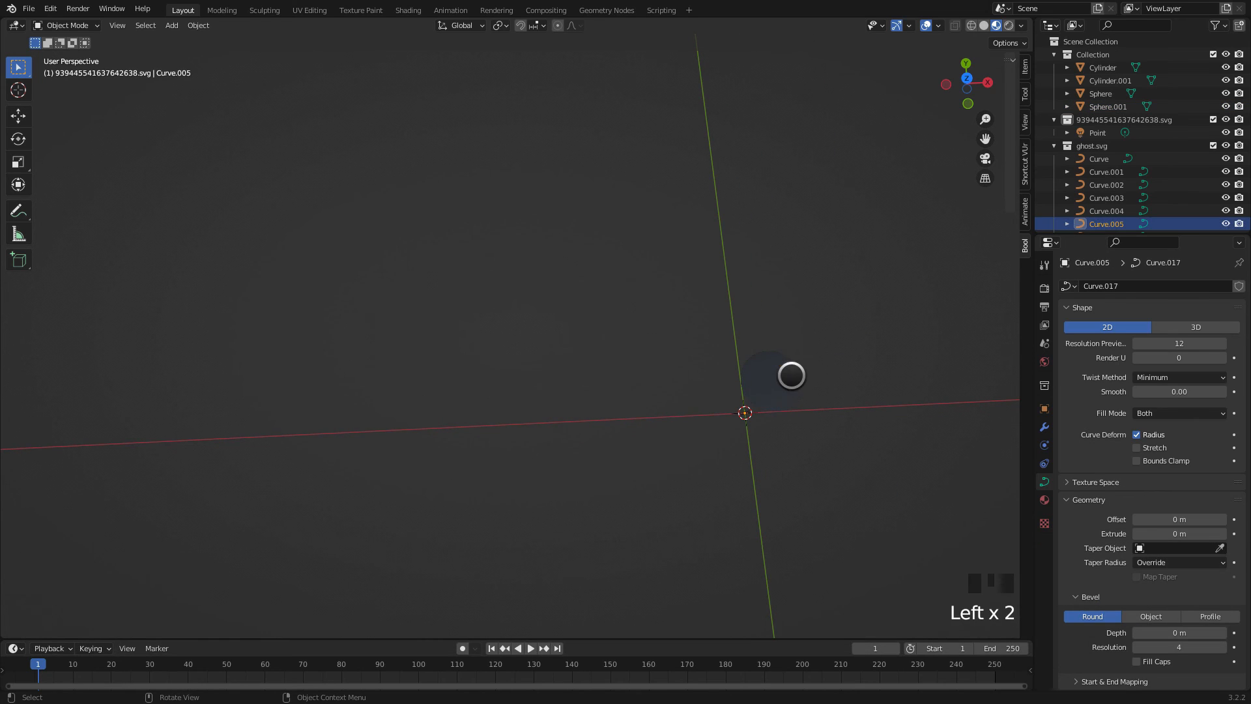
Step: Pick out the large circular background curve around the imported ghost drawing and delete it
{"action": "left_click", "coordinate": [765, 382]}
{"action": "left_click", "coordinate": [756, 378]}
{"action": "left_click", "coordinate": [770, 378]}
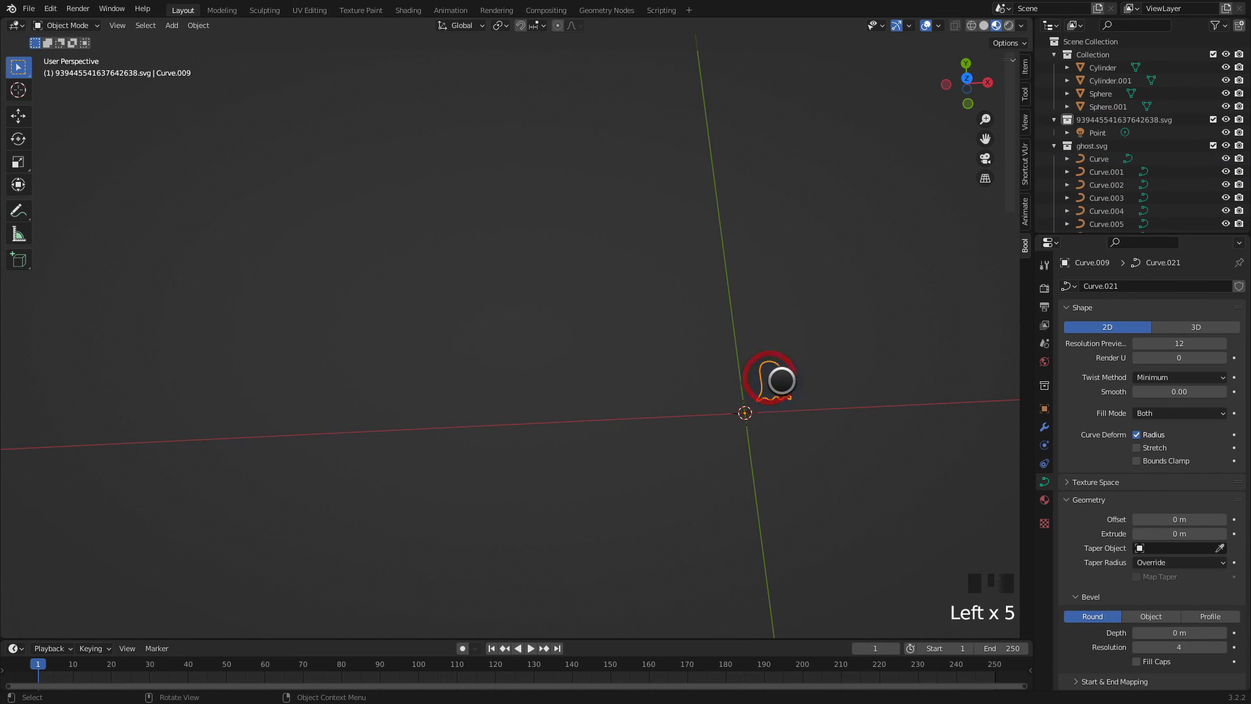
{"action": "left_click", "coordinate": [794, 385]}
{"action": "left_click", "coordinate": [791, 373]}
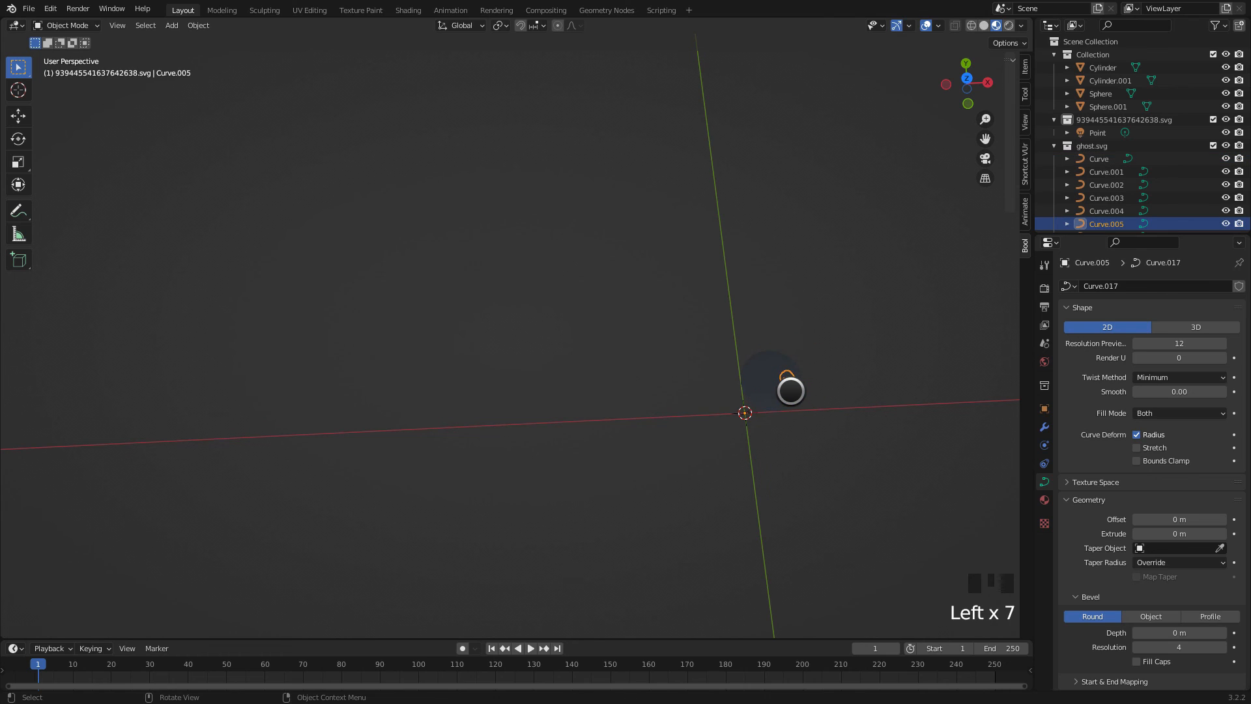
{"action": "left_click", "coordinate": [792, 393]}
{"action": "left_click", "coordinate": [800, 388]}
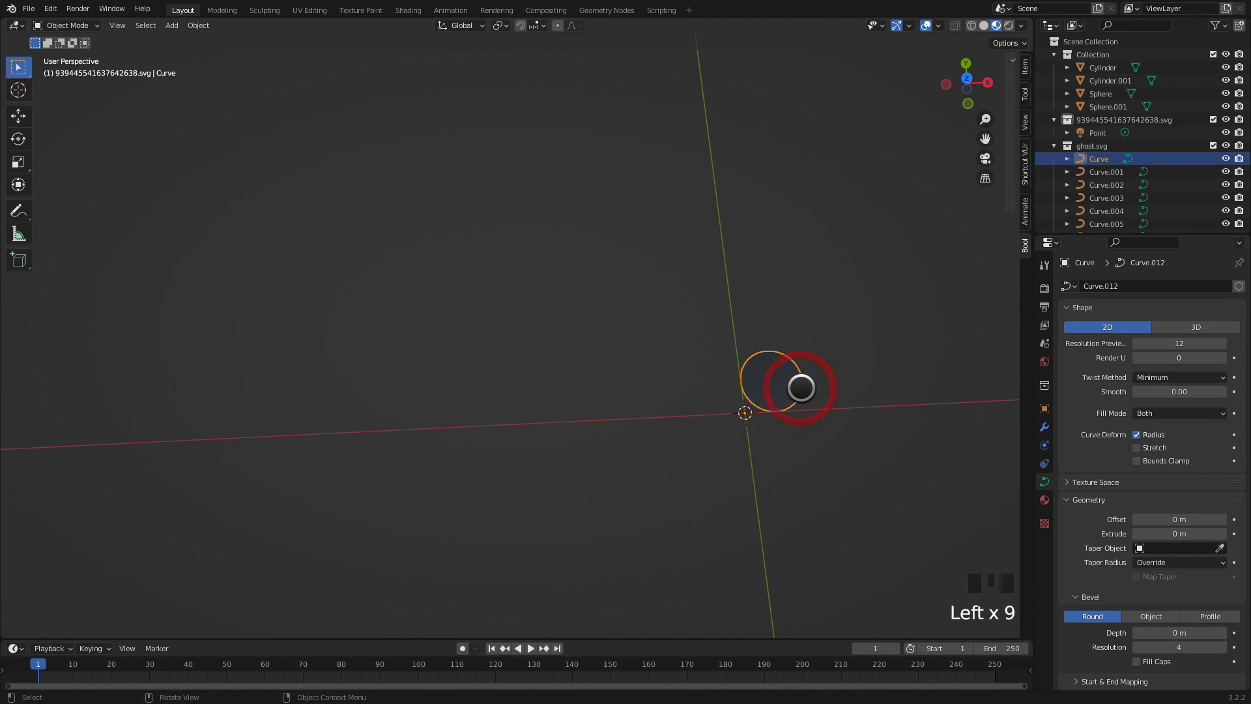
{"action": "key", "text": "Delete"}
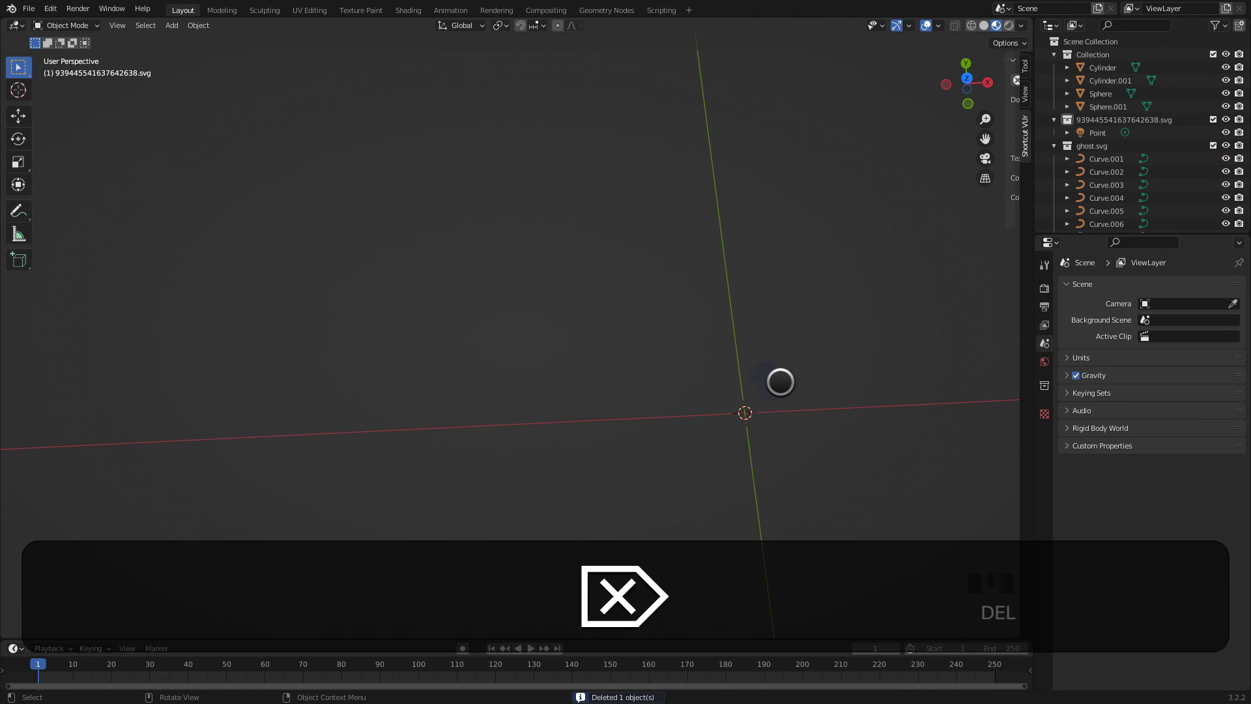
Step: Delete the ghost's lower shading curve and its body silhouette from the imported drawing
{"action": "left_click", "coordinate": [781, 396]}
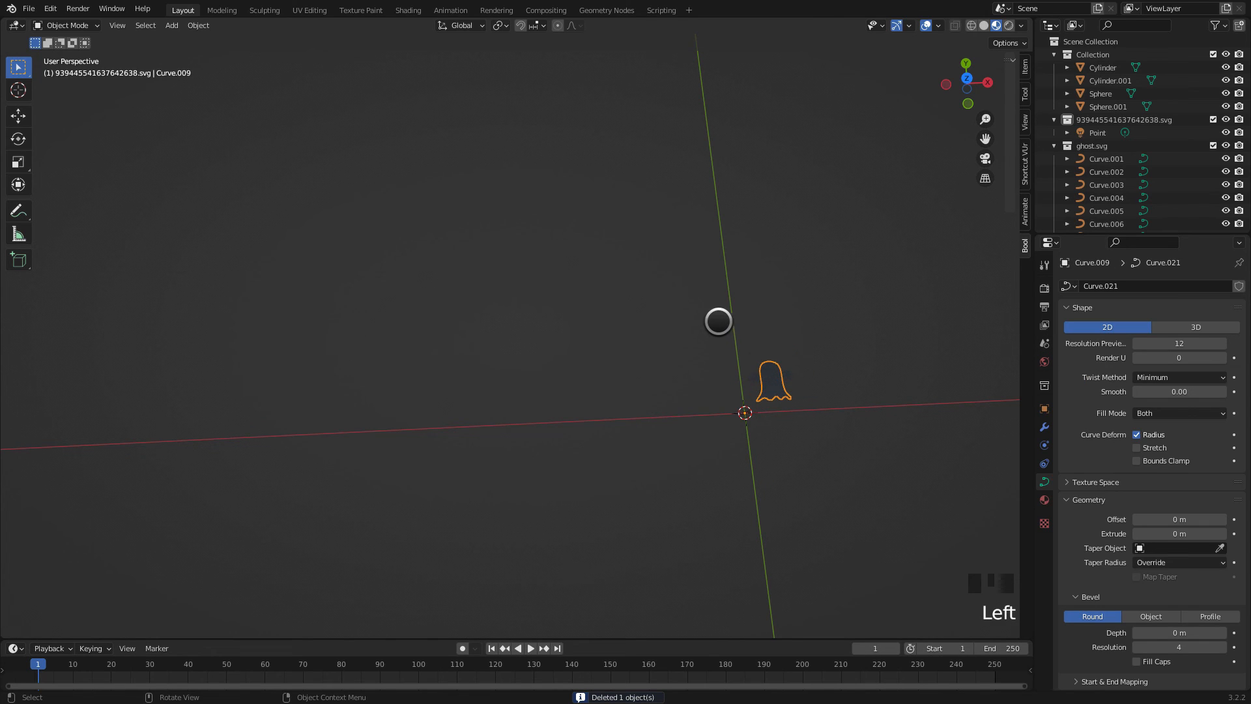
{"action": "left_click_drag", "start_coordinate": [719, 322], "coordinate": [768, 360]}
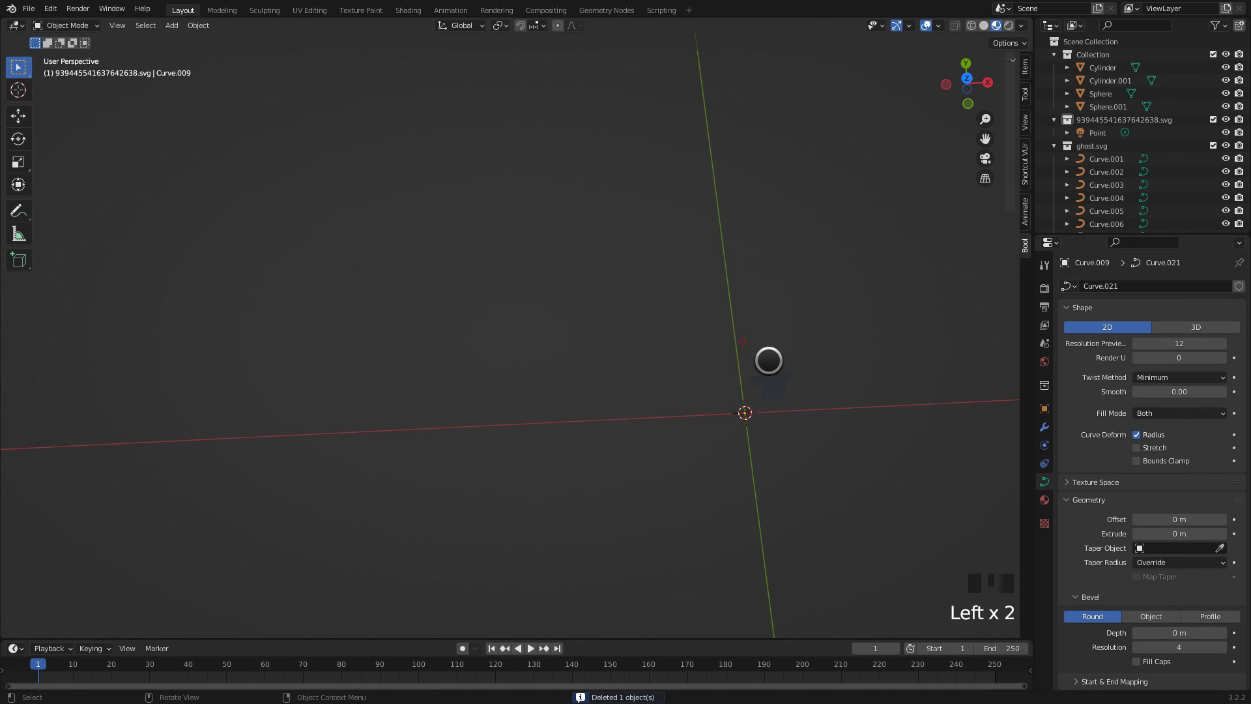
{"action": "left_click", "coordinate": [768, 370]}
{"action": "left_click", "coordinate": [767, 370]}
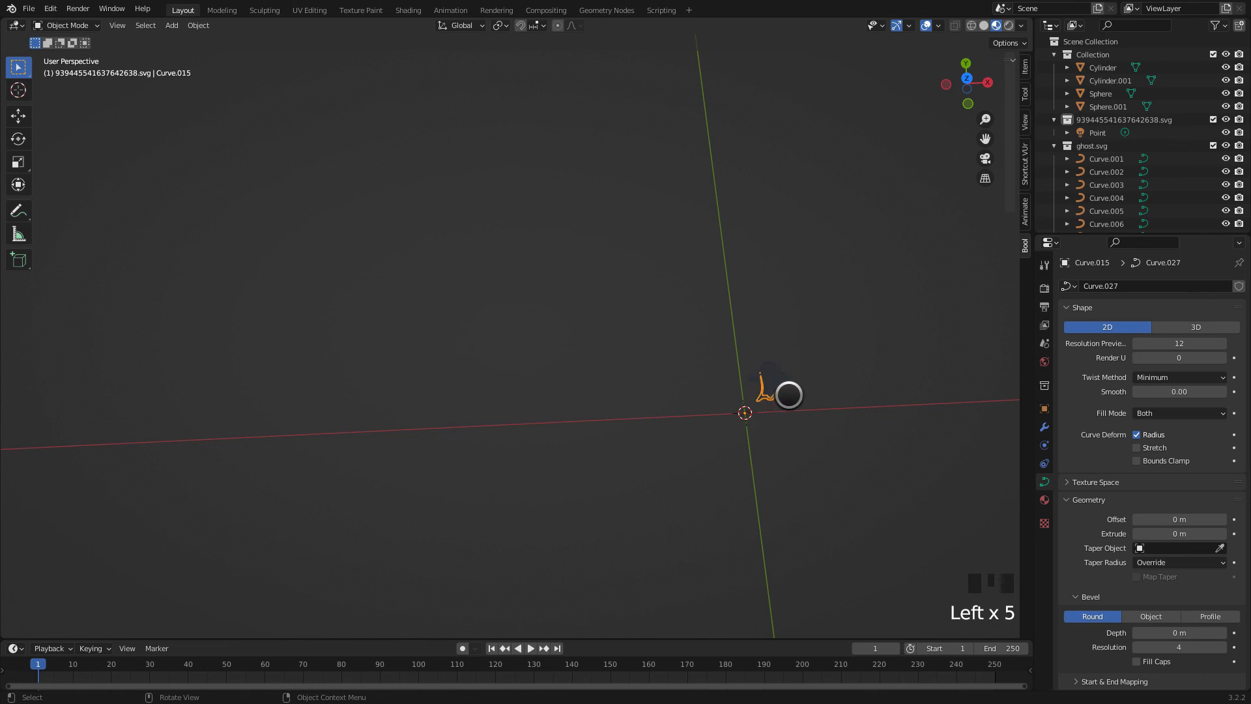
{"action": "key", "text": "Delete"}
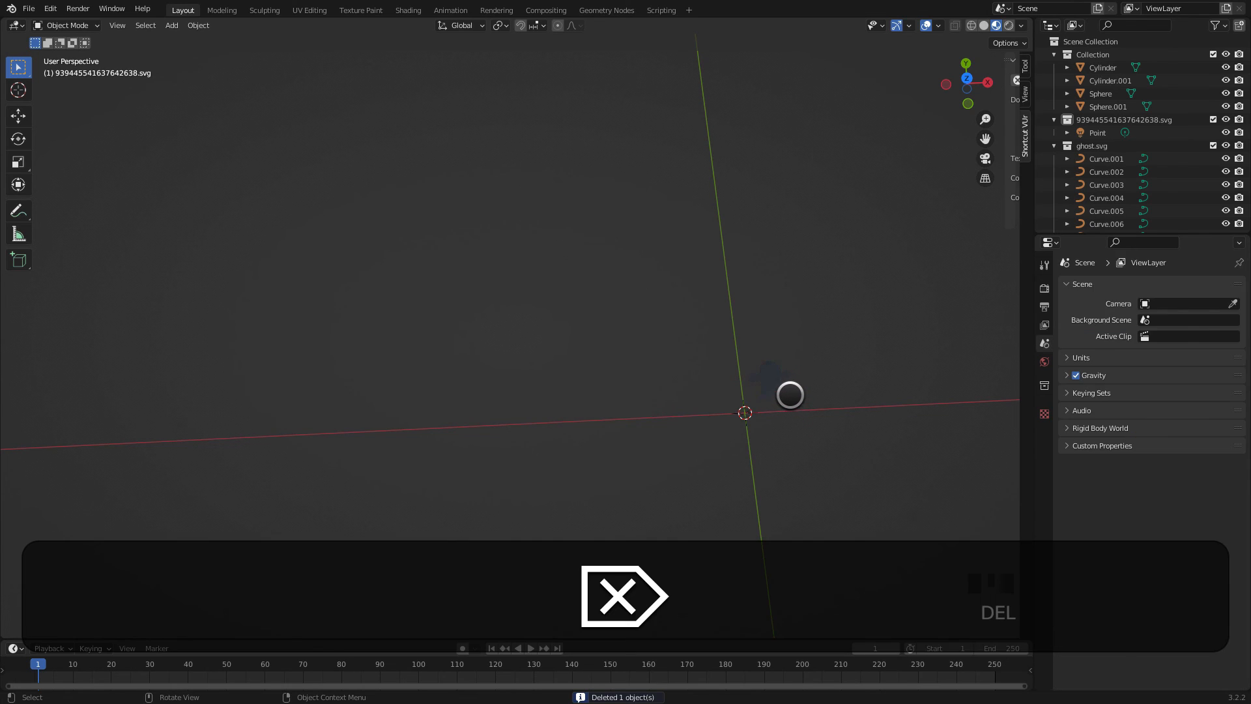
{"action": "left_click", "coordinate": [791, 394]}
{"action": "key", "text": "Delete"}
Step: Delete Curve.016, the leftover dark piece by the ghost's eyes and mouth
{"action": "scroll", "coordinate": [862, 385], "scroll_direction": "up", "scroll_amount": 5}
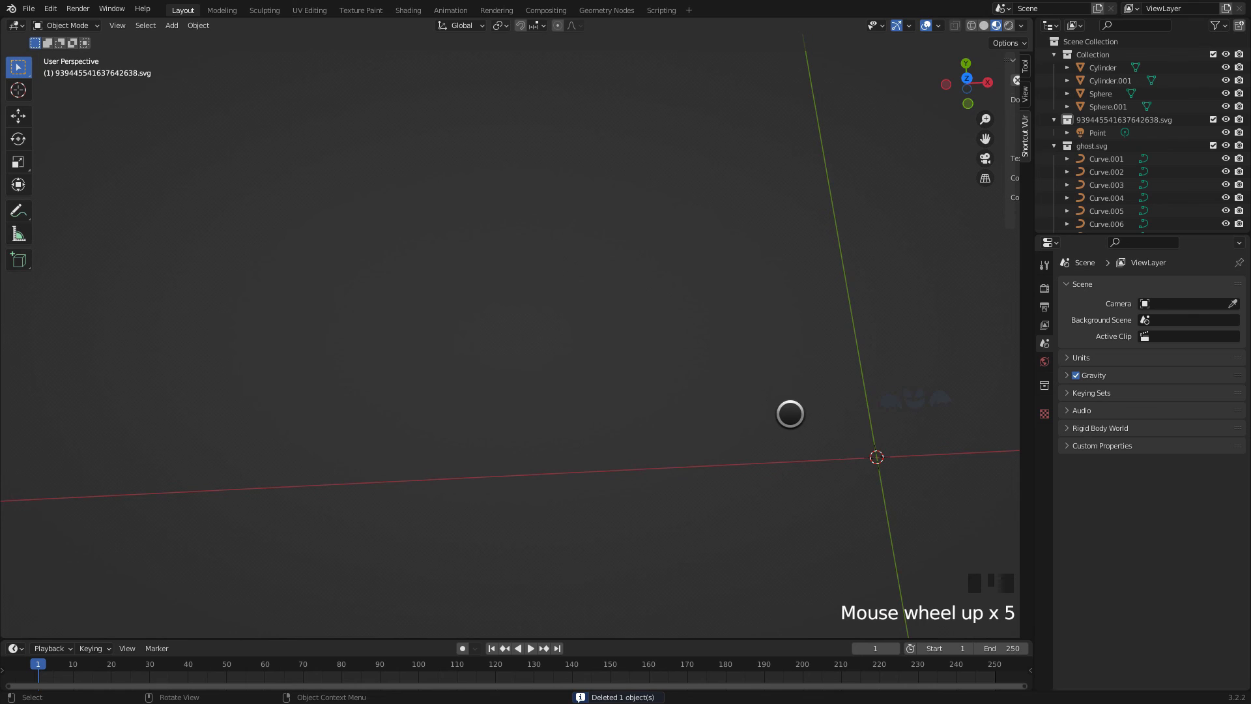
{"action": "middle_click_drag", "start_coordinate": [791, 414], "coordinate": [500, 422], "text": "shift"}
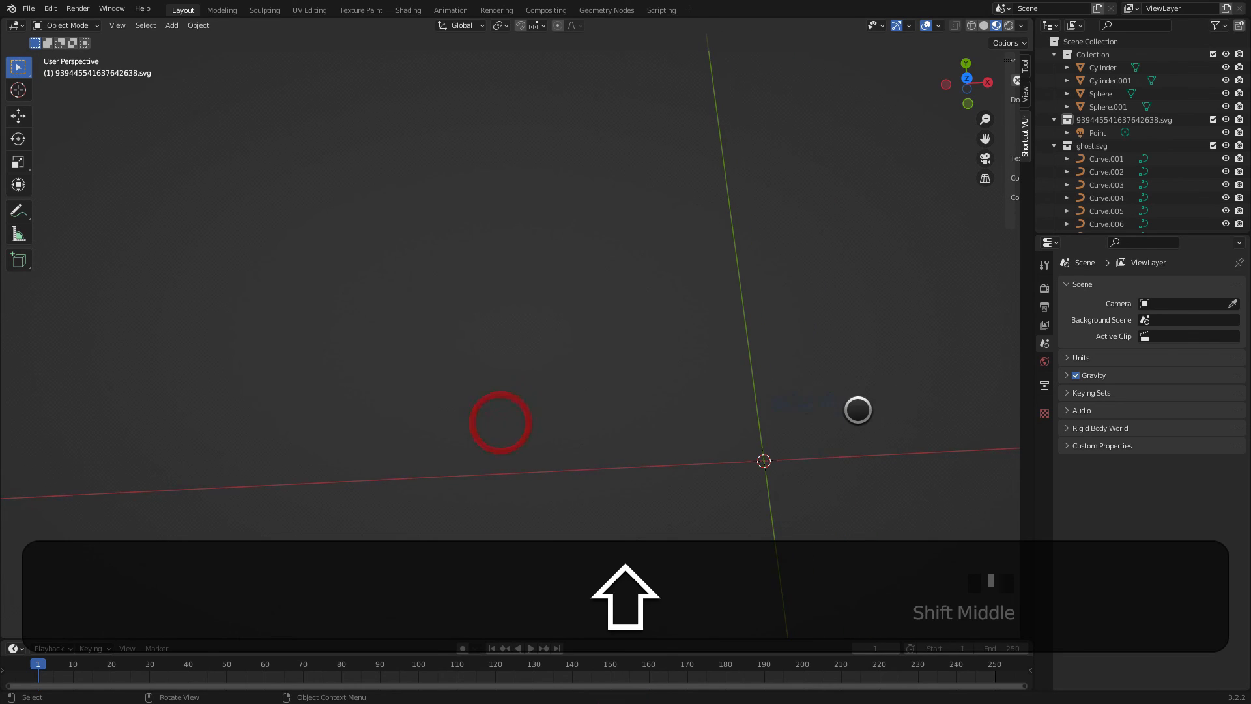
{"action": "scroll", "coordinate": [864, 413], "scroll_direction": "up", "scroll_amount": 4}
{"action": "scroll", "coordinate": [919, 438], "scroll_direction": "up", "scroll_amount": 4}
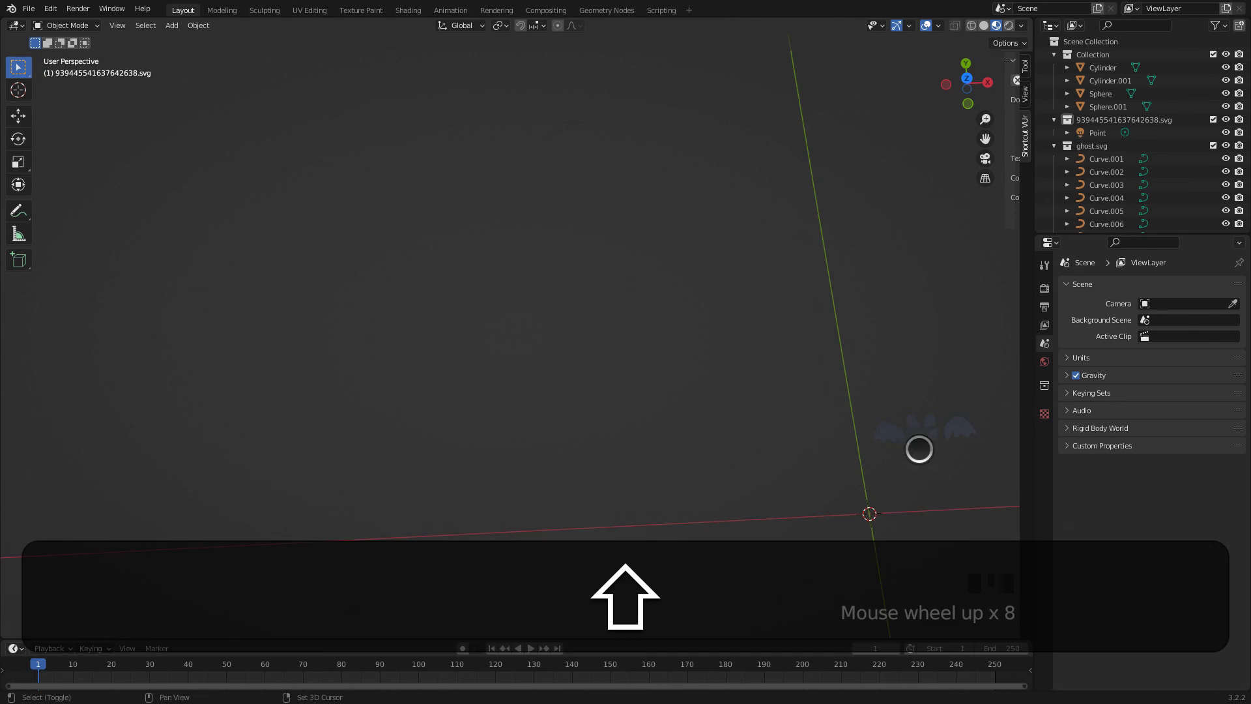
{"action": "middle_click_drag", "start_coordinate": [919, 447], "coordinate": [439, 430], "text": "shift"}
{"action": "scroll", "coordinate": [969, 439], "scroll_direction": "up", "scroll_amount": 11}
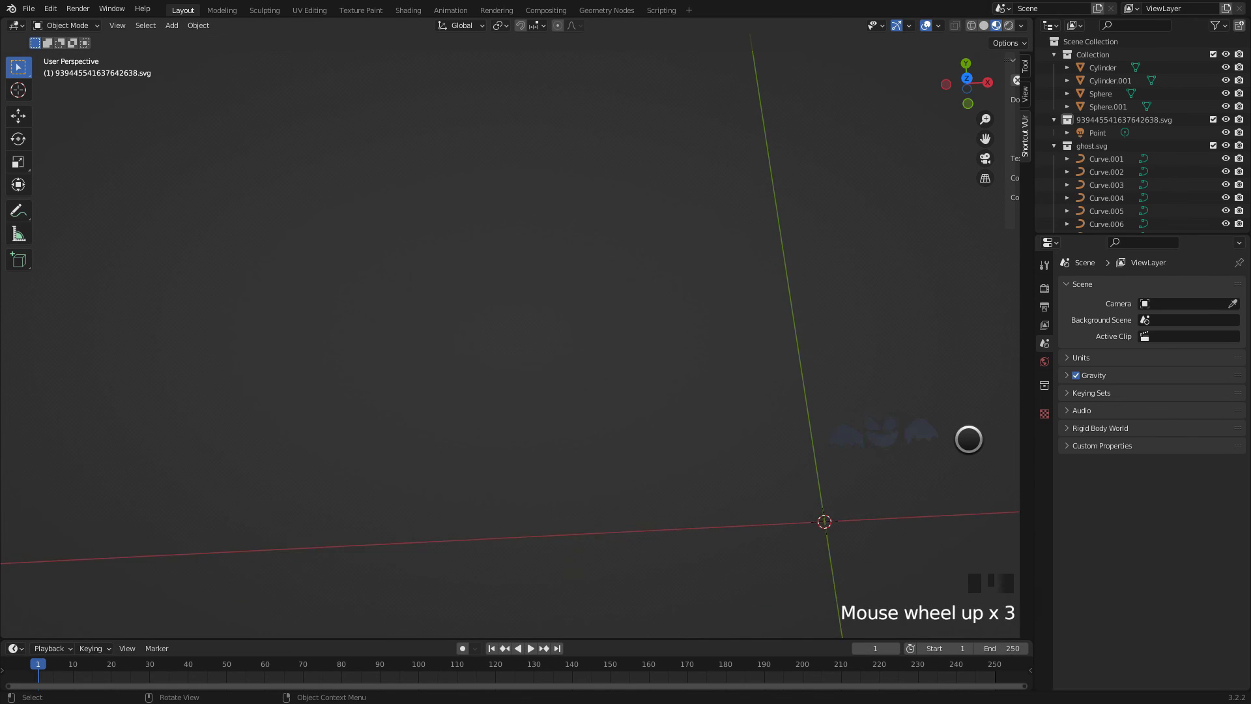
{"action": "left_click", "coordinate": [905, 443]}
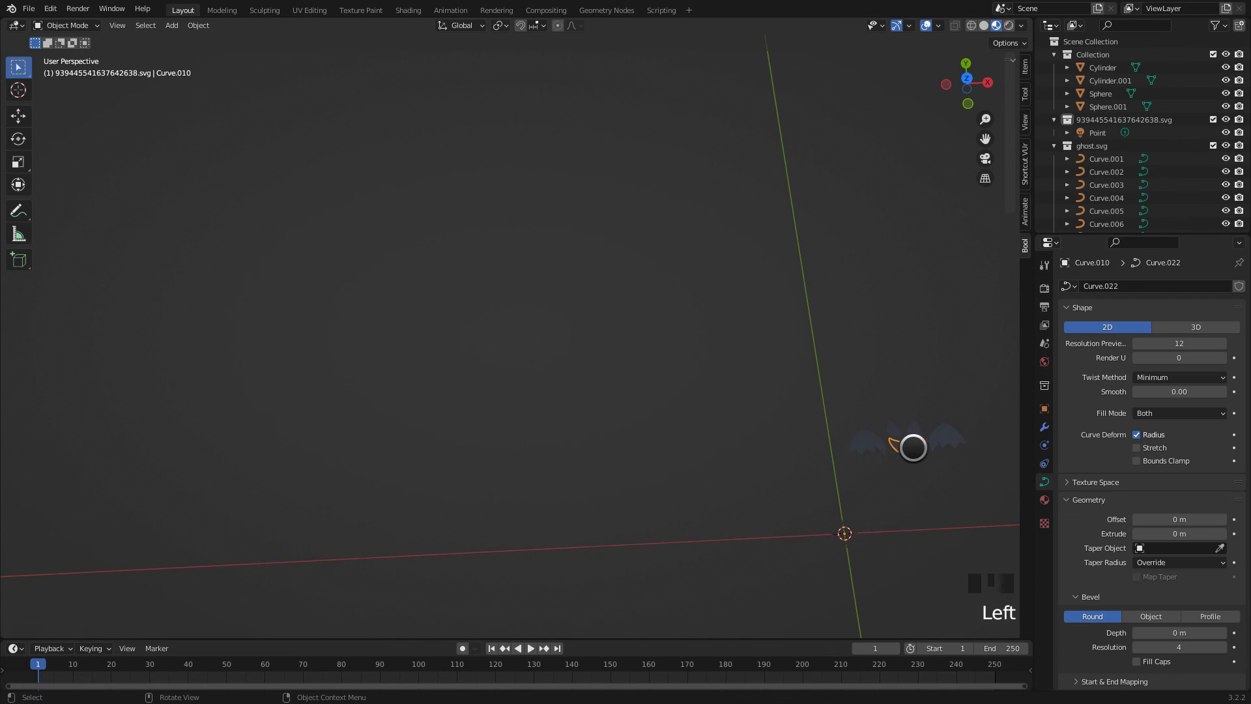
{"action": "left_click", "coordinate": [945, 437]}
{"action": "left_click", "coordinate": [900, 424]}
{"action": "left_click", "coordinate": [892, 429]}
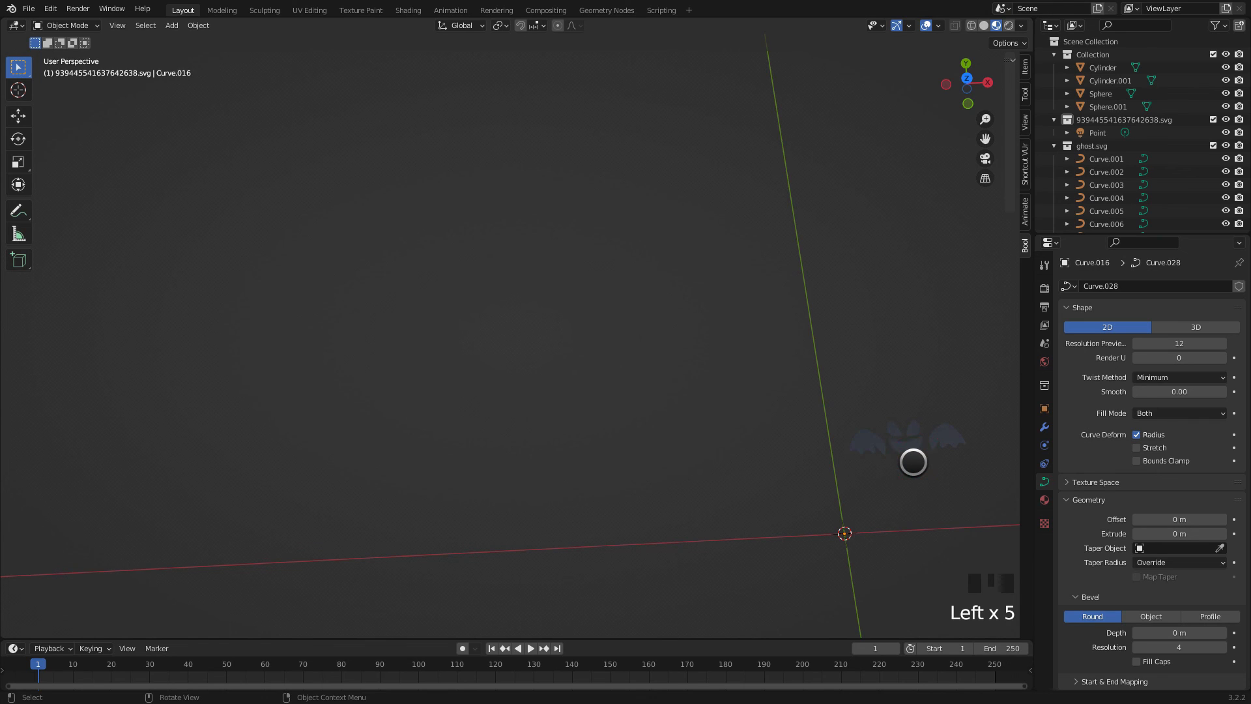
{"action": "key", "text": "Delete"}
Step: Delete all the wing-like side shapes flanking the face, keeping only the eyes, mouth and fangs
{"action": "left_click", "coordinate": [939, 443]}
{"action": "key", "text": "Delete"}
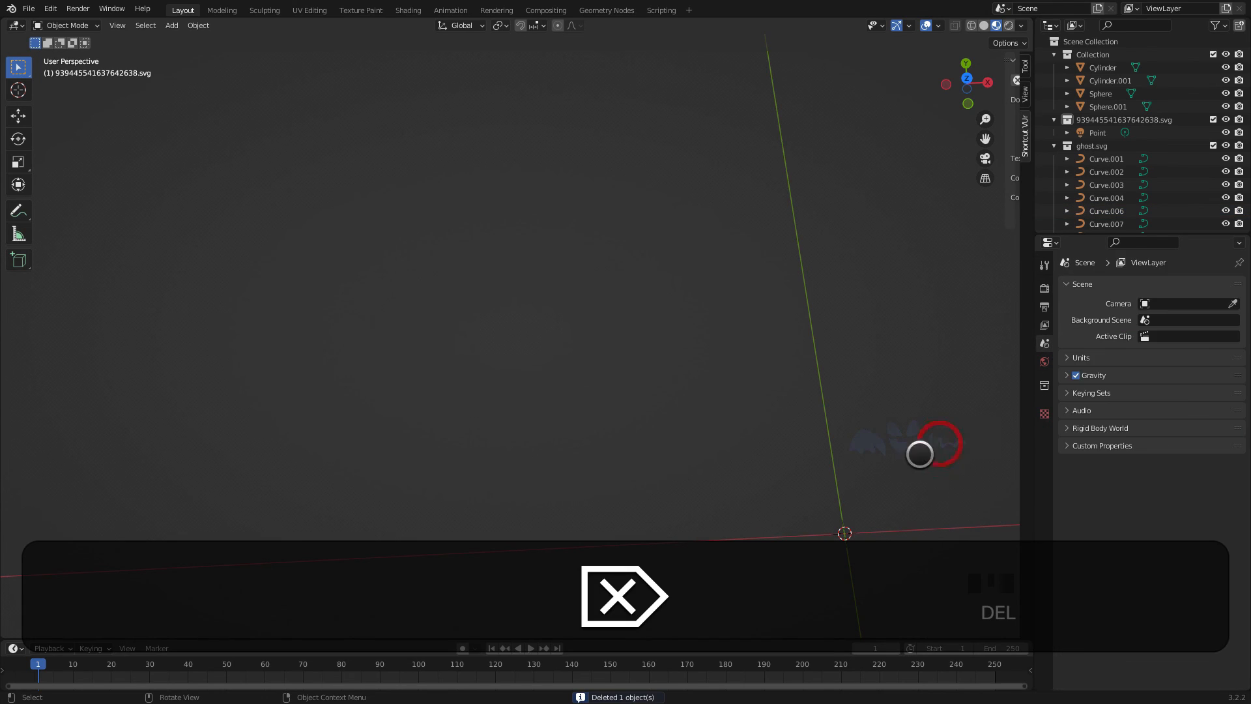
{"action": "left_click", "coordinate": [872, 440]}
{"action": "key", "text": "Delete"}
{"action": "left_click_drag", "start_coordinate": [851, 421], "coordinate": [877, 463]}
{"action": "key", "text": "Delete"}
{"action": "left_click_drag", "start_coordinate": [931, 418], "coordinate": [964, 467]}
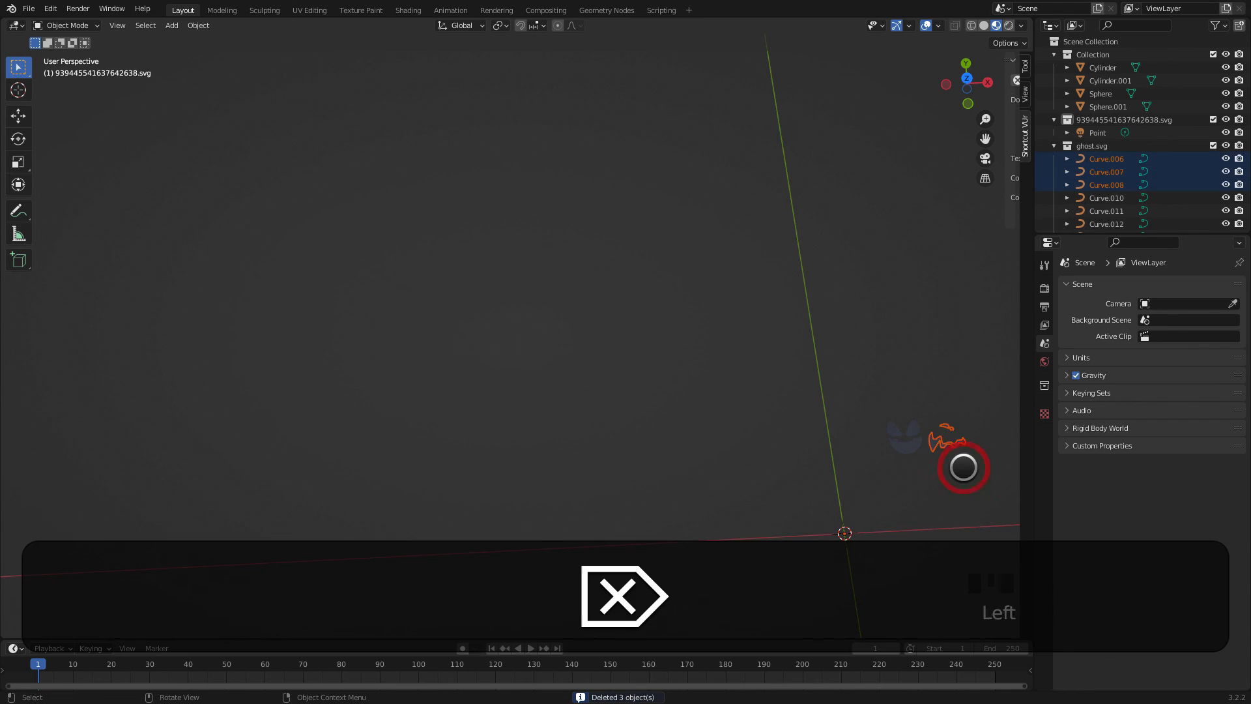
{"action": "key", "text": "Delete"}
Step: Join the five remaining eye, mouth and fang curves into one object and set its origin to geometry
{"action": "left_click", "coordinate": [914, 447]}
{"action": "left_click_drag", "start_coordinate": [864, 391], "coordinate": [954, 495]}
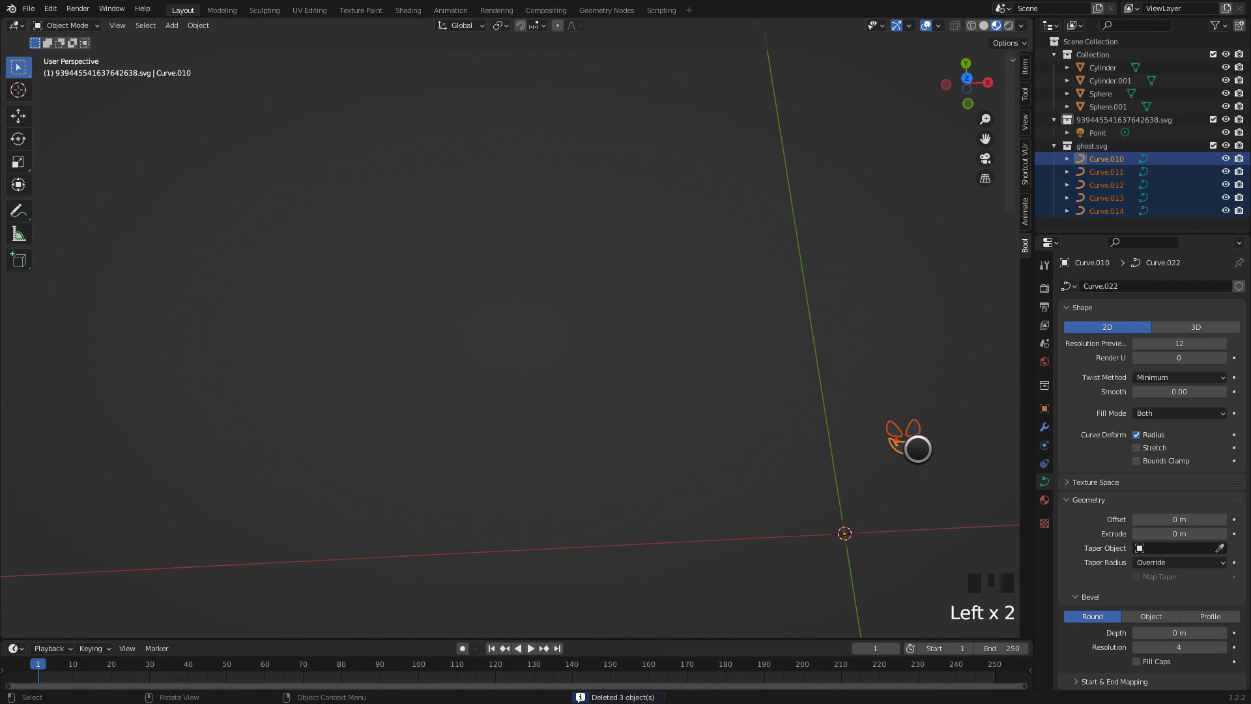
{"action": "scroll", "coordinate": [918, 448], "scroll_direction": "up", "scroll_amount": 2}
{"action": "left_click", "coordinate": [919, 448]}
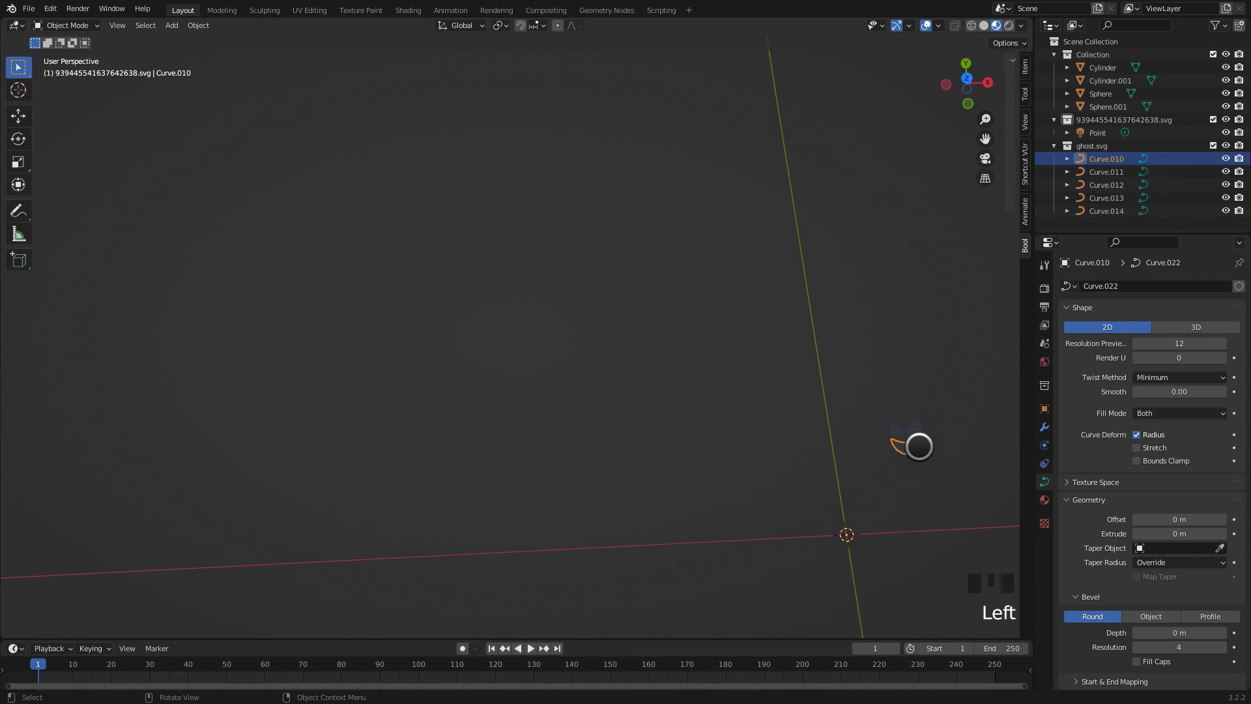
{"action": "left_click", "coordinate": [919, 446]}
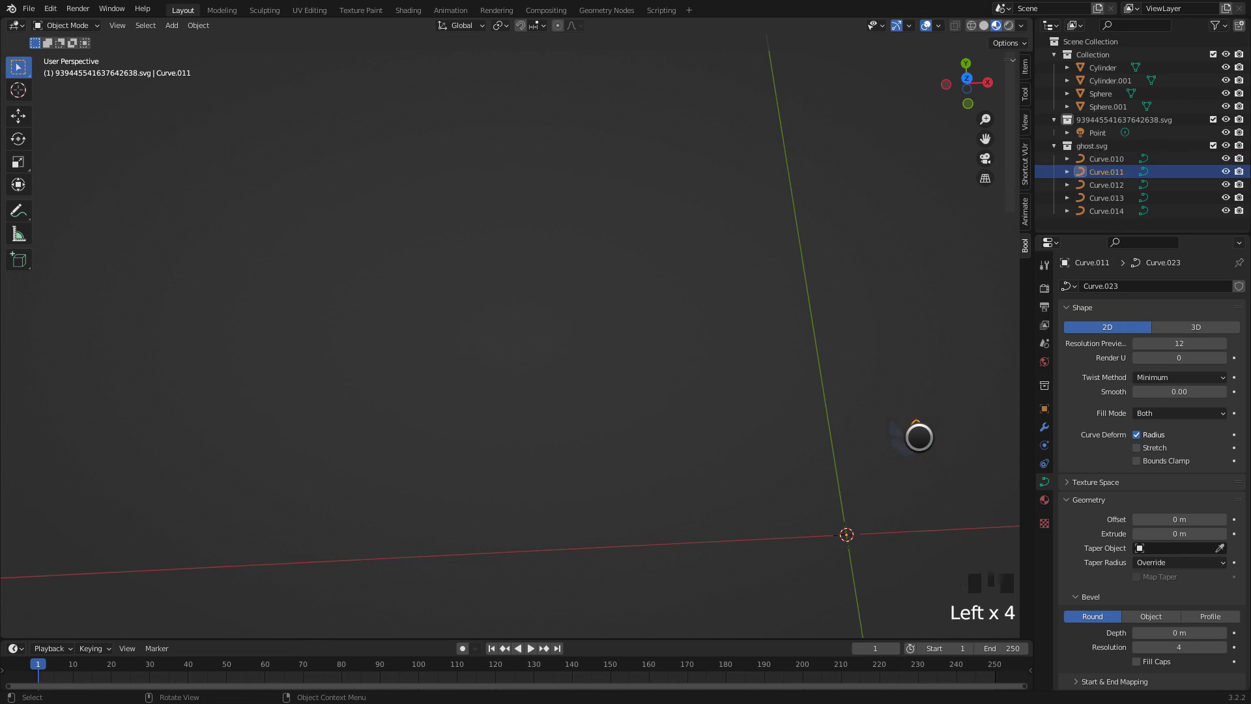
{"action": "left_click", "coordinate": [919, 437]}
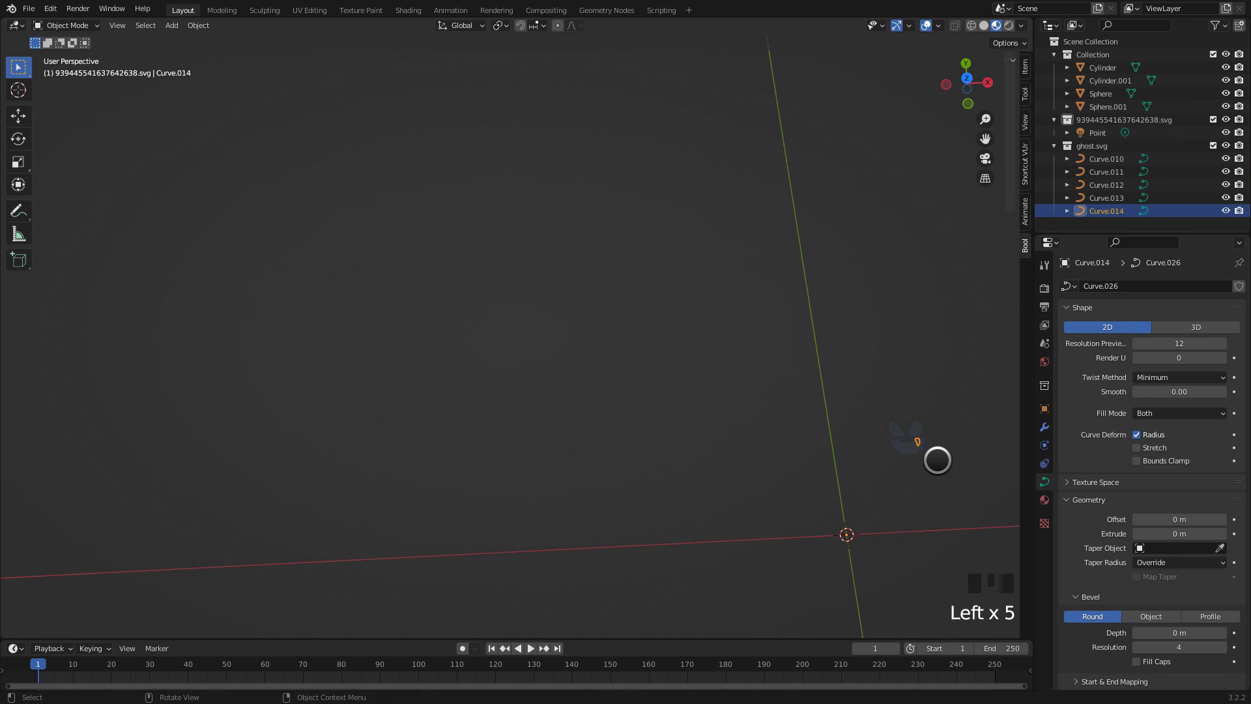
{"action": "left_click", "coordinate": [937, 460]}
{"action": "left_click_drag", "start_coordinate": [949, 482], "coordinate": [871, 394]}
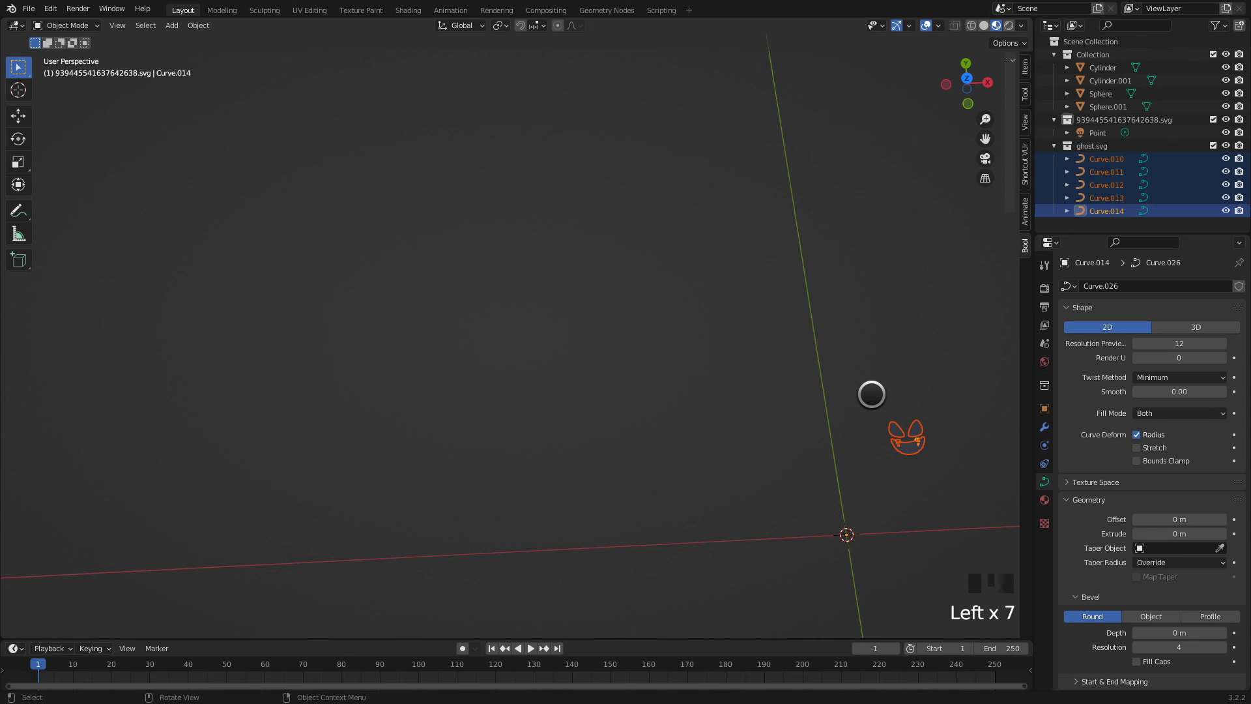
{"action": "key", "text": "ctrl+j"}
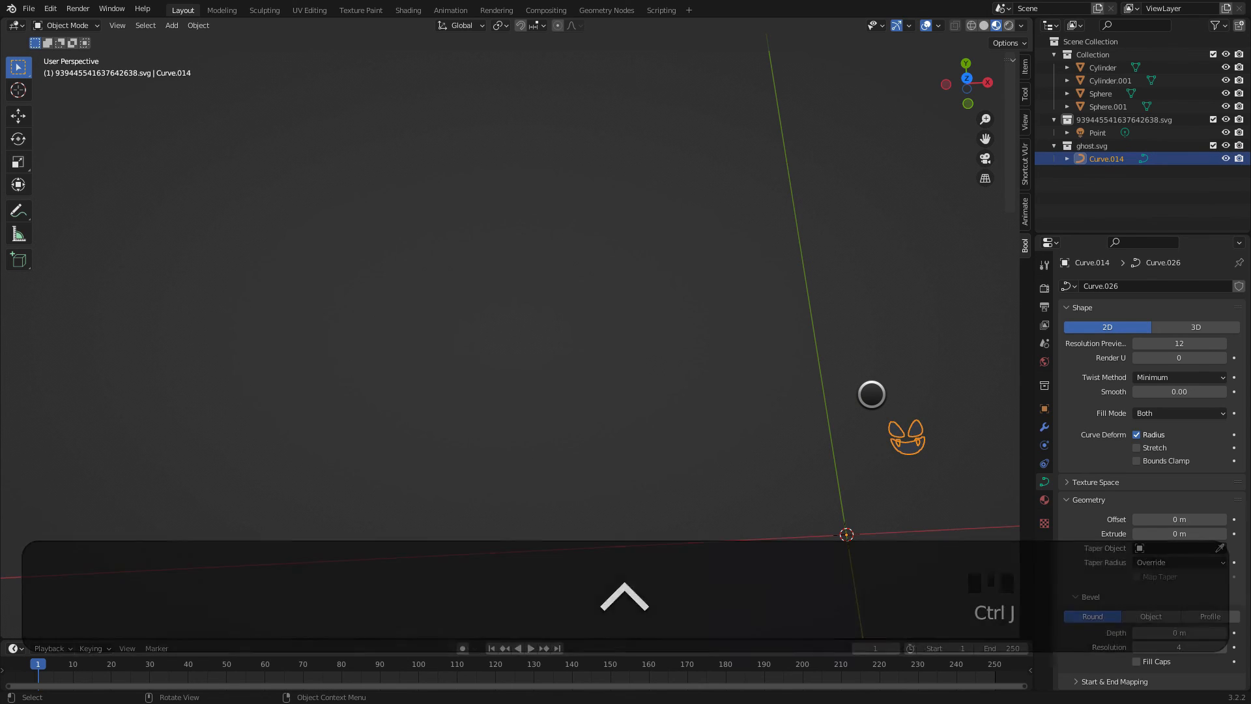
{"action": "right_click", "coordinate": [913, 430]}
{"action": "mouse_move", "coordinate": [908, 508]}
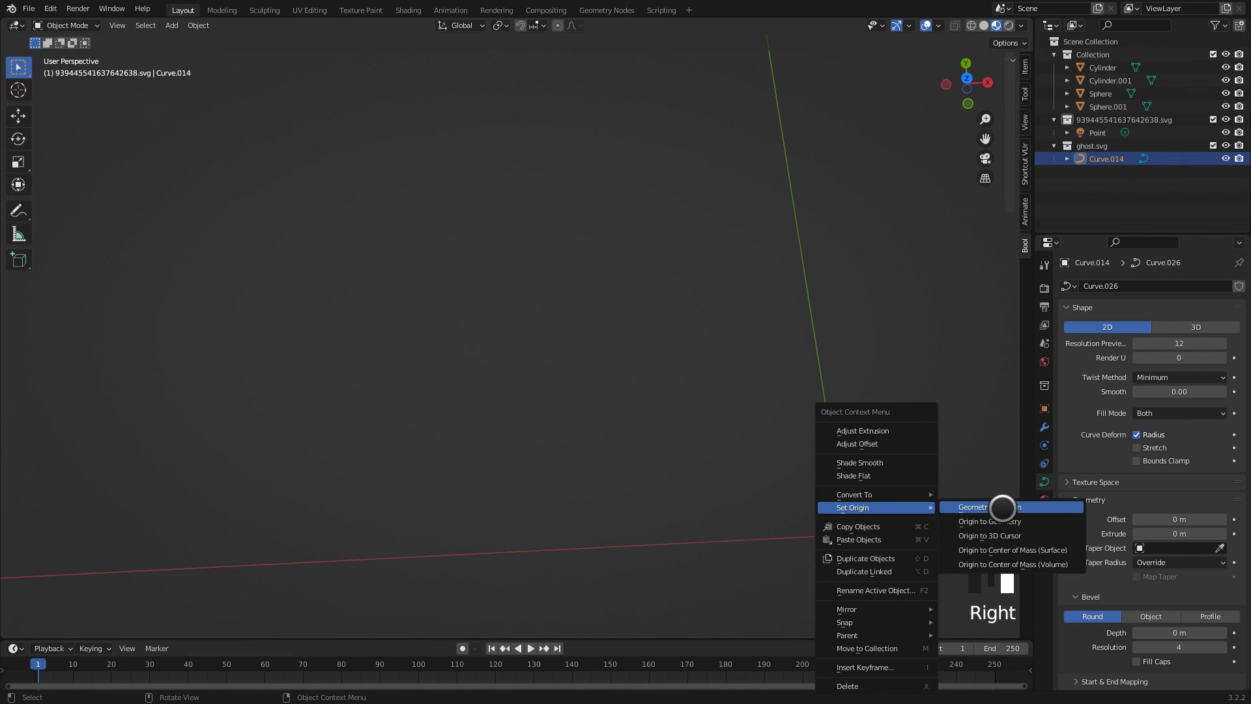
{"action": "left_click", "coordinate": [999, 522]}
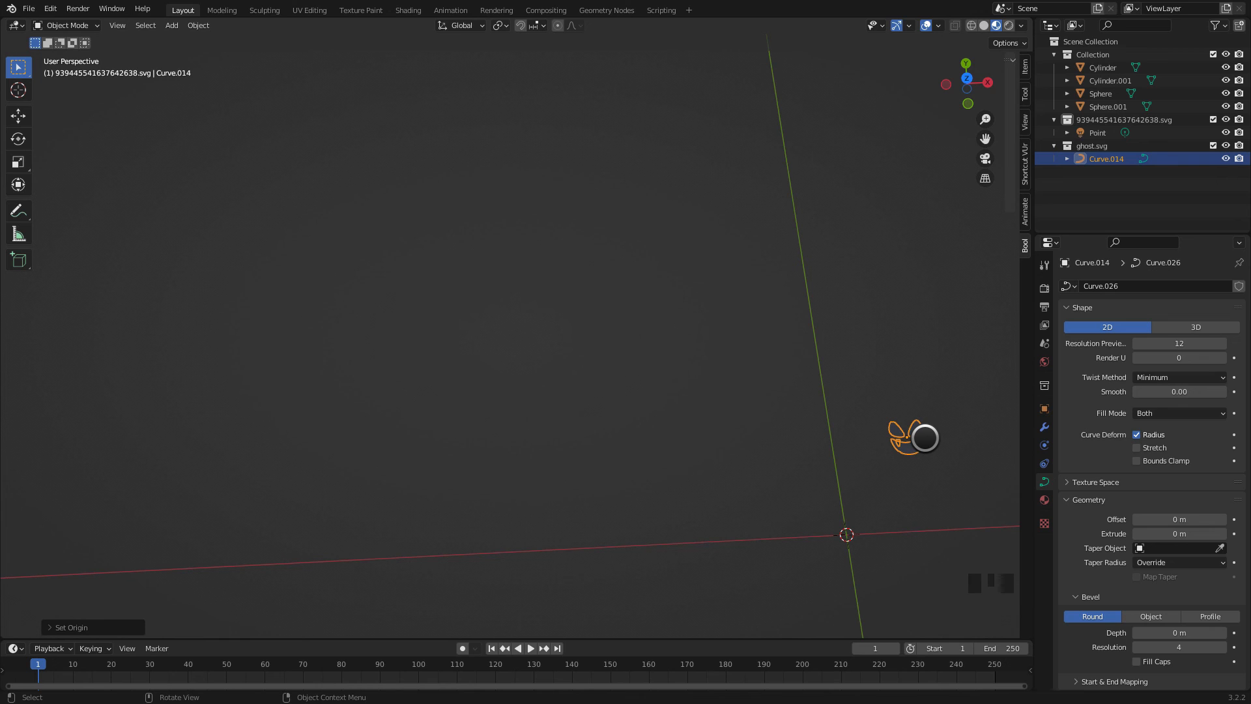
Step: Scale up the joined face curve in two passes until it approaches the pumpkin's face in size
{"action": "key", "text": "s"}
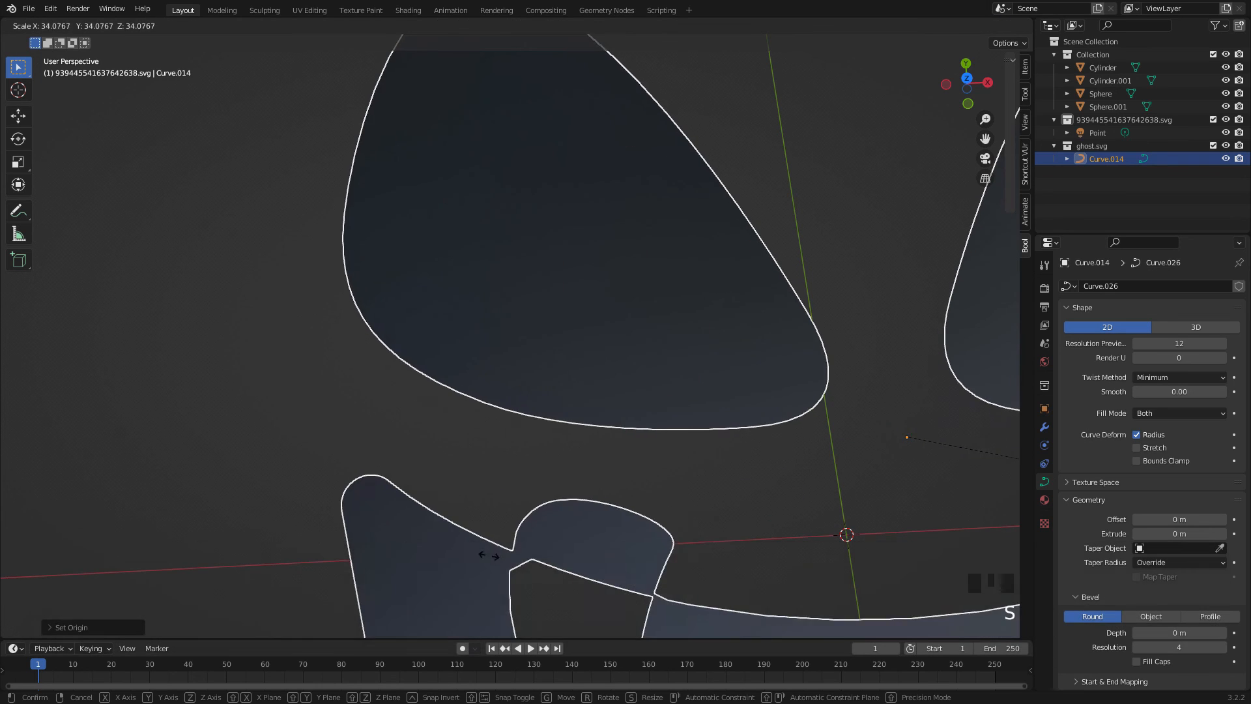
{"action": "left_click", "coordinate": [455, 558]}
{"action": "scroll", "coordinate": [291, 330], "scroll_direction": "down", "scroll_amount": 14}
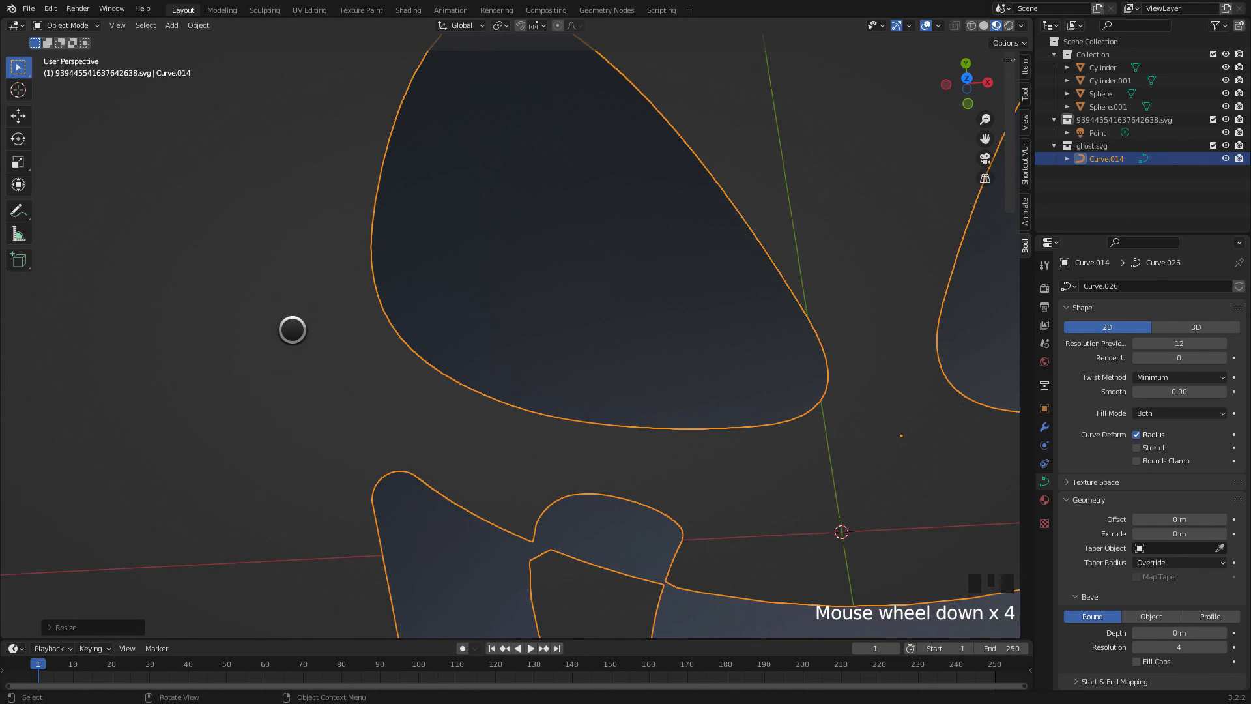
{"action": "scroll", "coordinate": [415, 314], "scroll_direction": "down", "scroll_amount": 20}
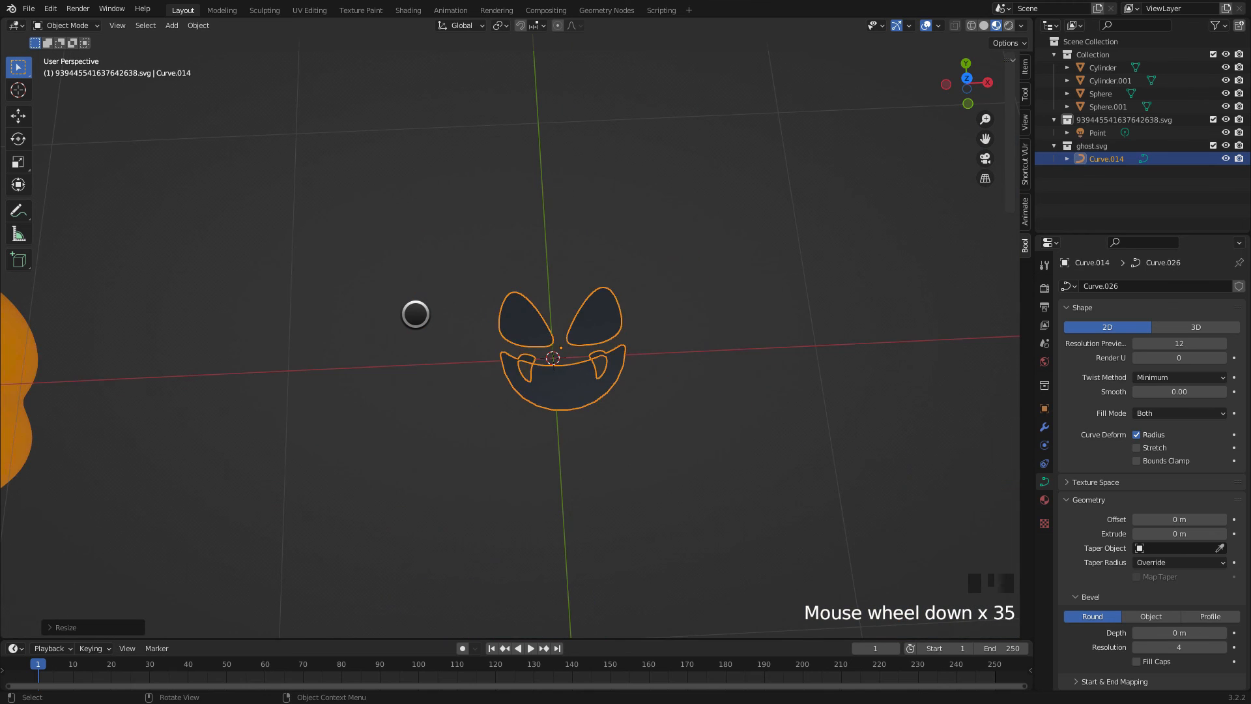
{"action": "scroll", "coordinate": [415, 314], "scroll_direction": "down", "scroll_amount": 5}
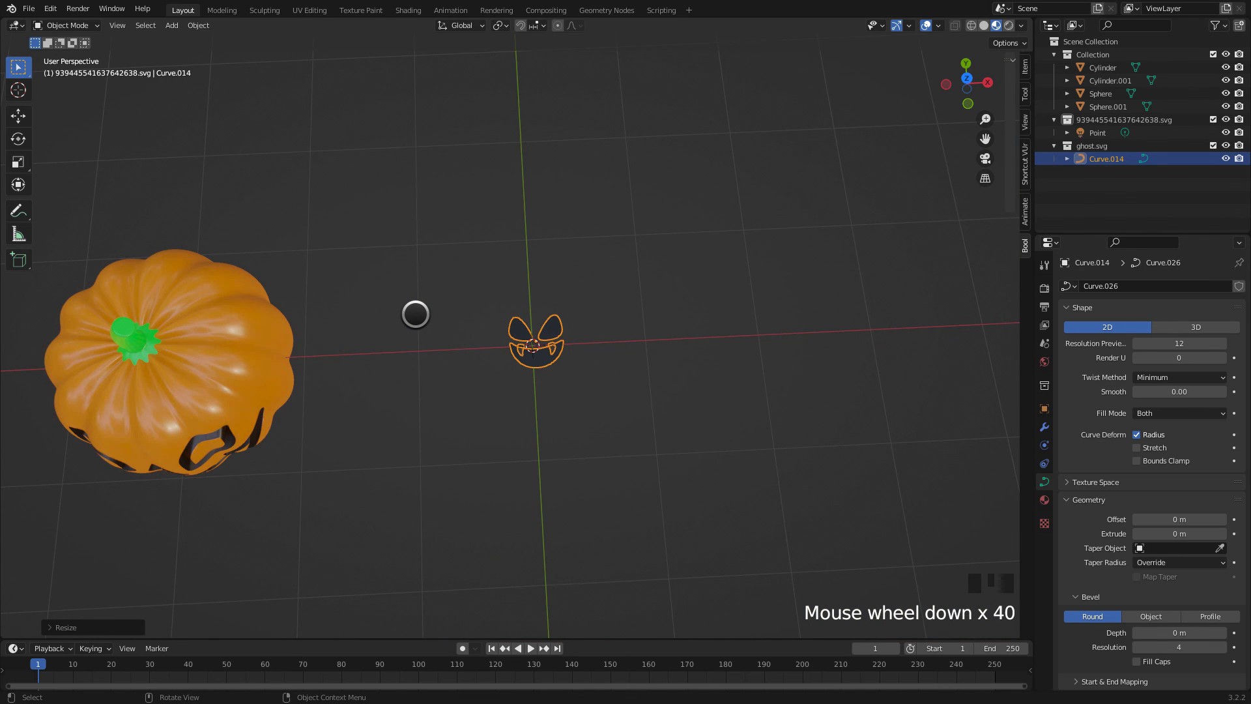
{"action": "key", "text": "s"}
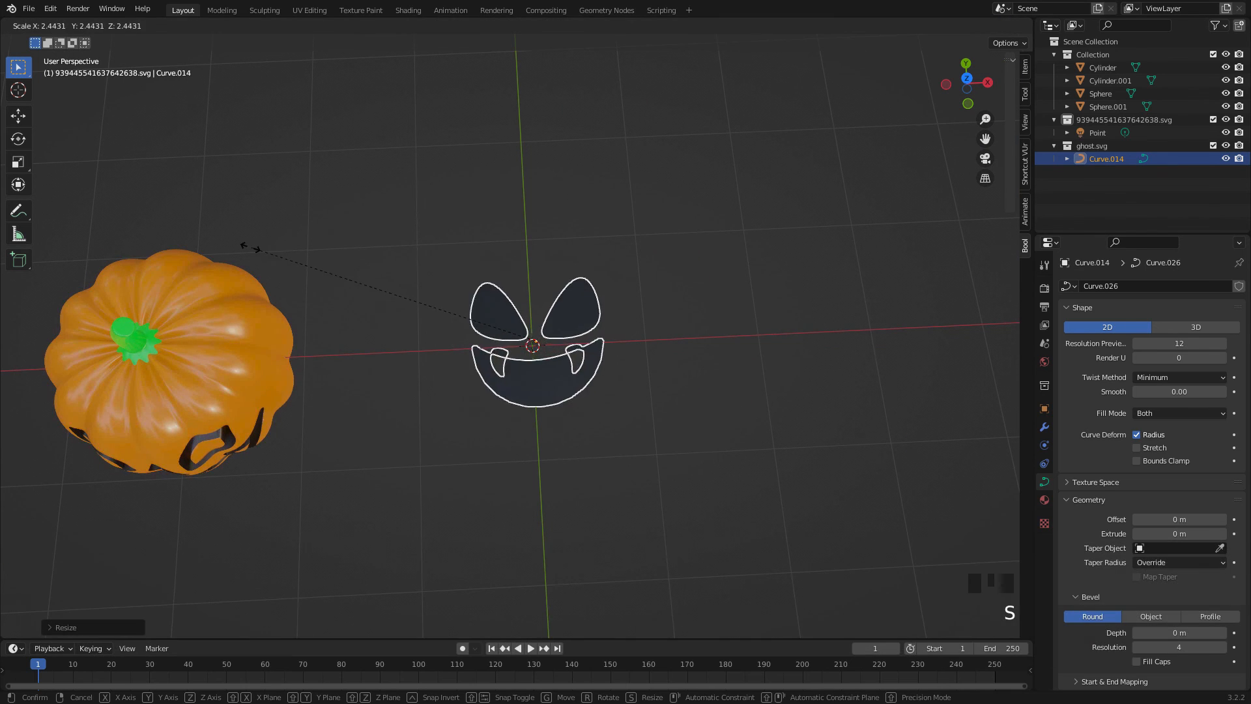
{"action": "left_click", "coordinate": [319, 261]}
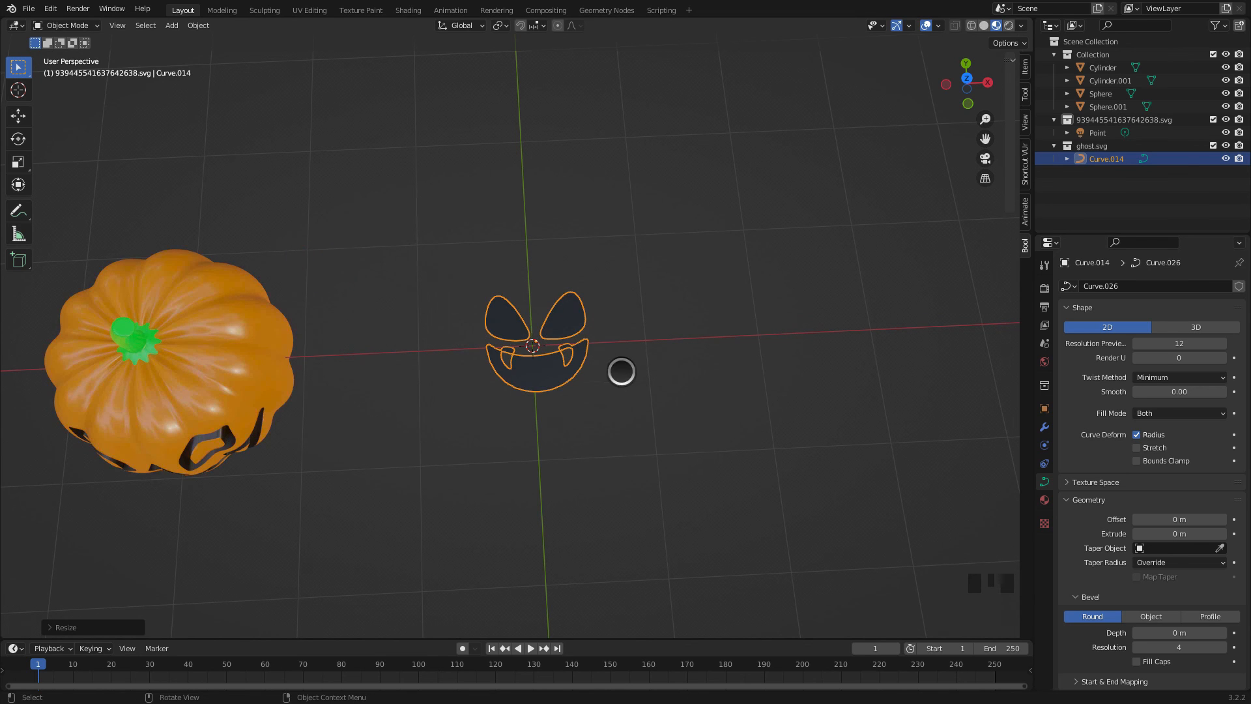
{"action": "middle_click_drag", "start_coordinate": [620, 372], "coordinate": [597, 293]}
{"action": "scroll", "coordinate": [696, 291], "scroll_direction": "down", "scroll_amount": 4}
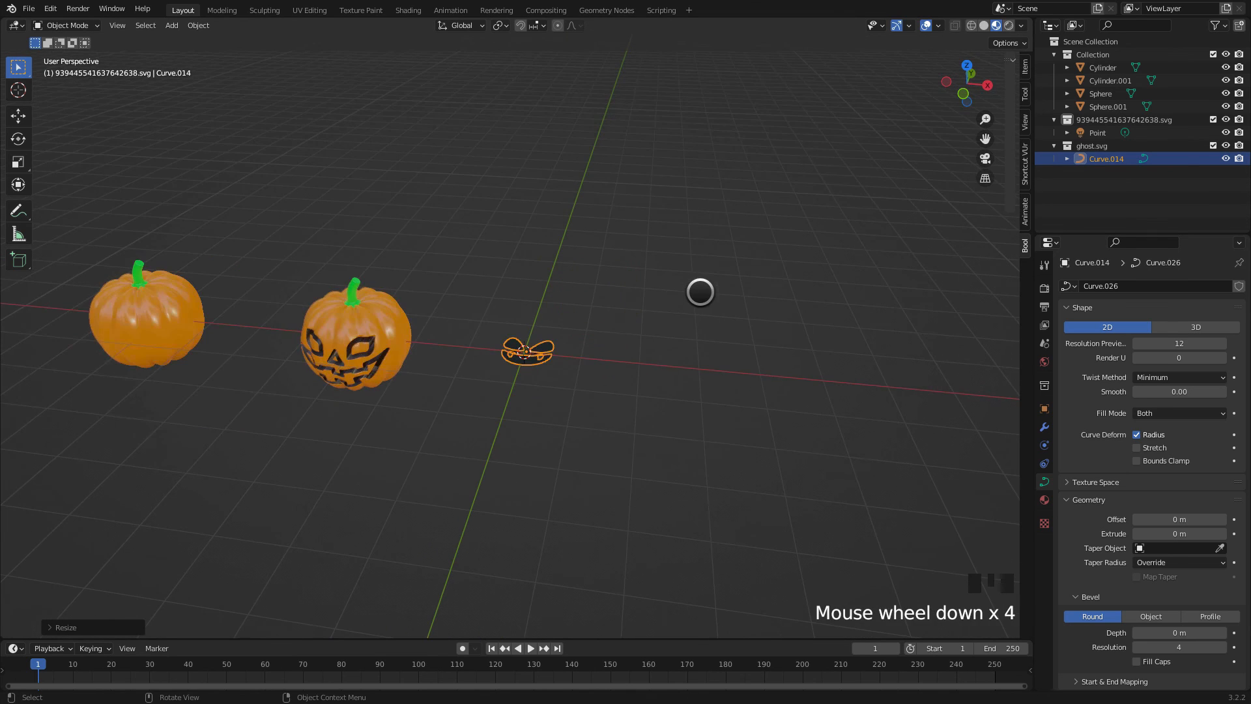
{"action": "scroll", "coordinate": [525, 327], "scroll_direction": "up", "scroll_amount": 3}
{"action": "scroll", "coordinate": [526, 326], "scroll_direction": "up", "scroll_amount": 2}
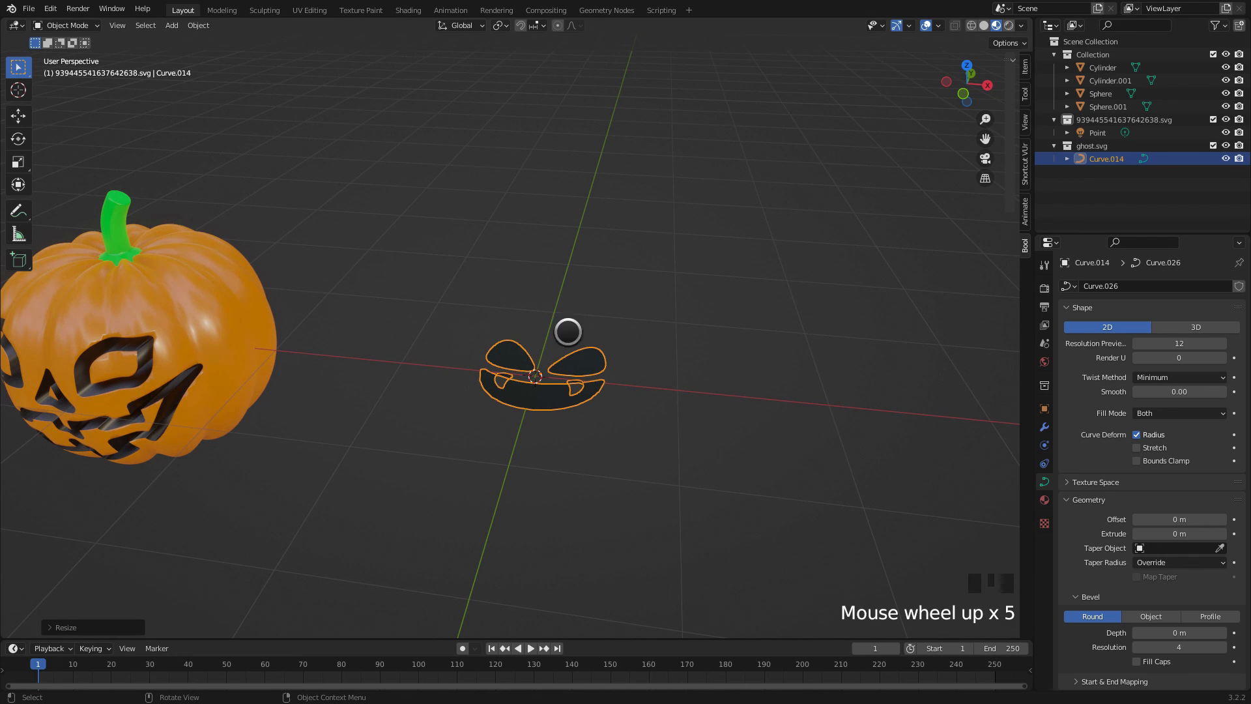
{"action": "scroll", "coordinate": [779, 314], "scroll_direction": "down", "scroll_amount": 3}
{"action": "scroll", "coordinate": [755, 320], "scroll_direction": "down", "scroll_amount": 4}
{"action": "scroll", "coordinate": [380, 324], "scroll_direction": "up", "scroll_amount": 3}
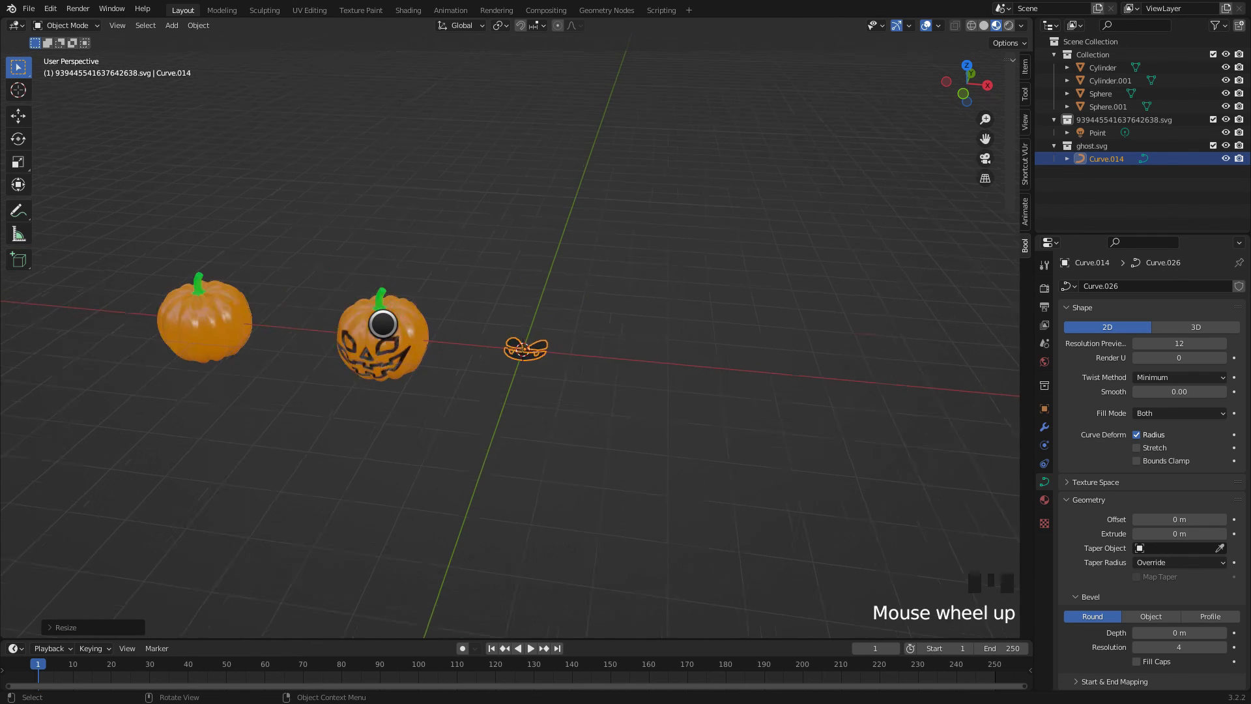
{"action": "middle_click_drag", "start_coordinate": [472, 349], "coordinate": [474, 375]}
{"action": "key", "text": "r"}
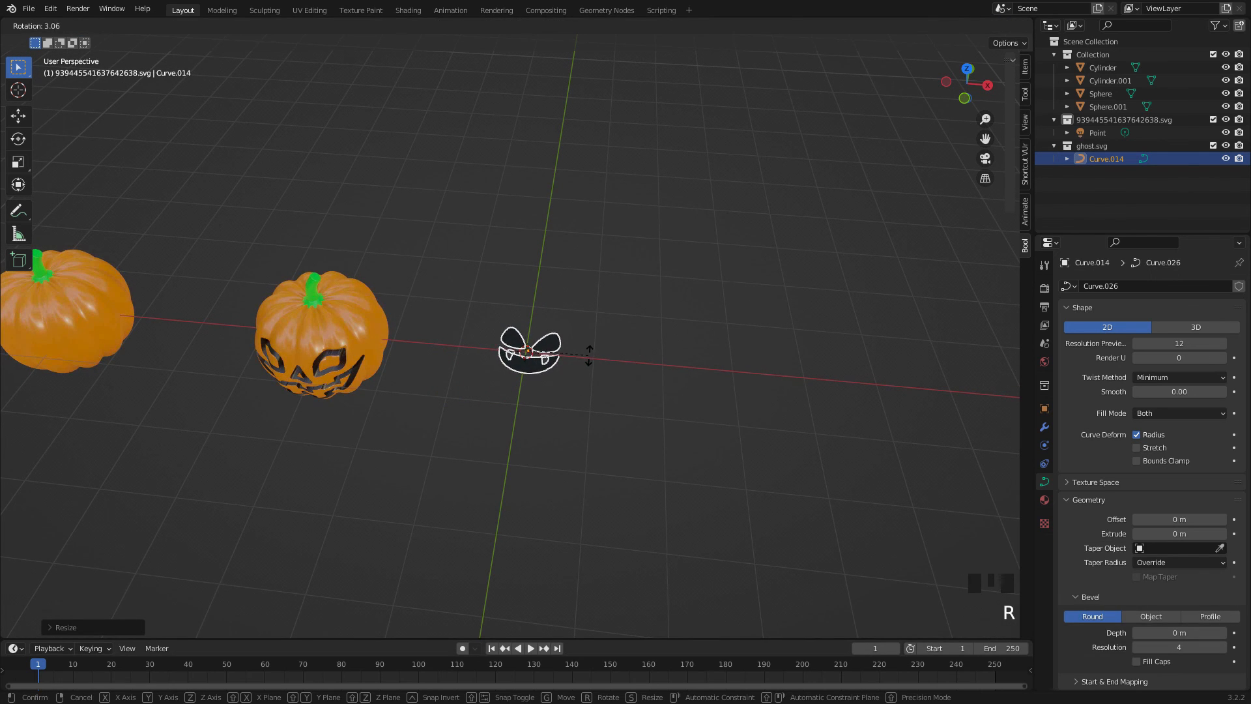
{"action": "key", "text": "z"}
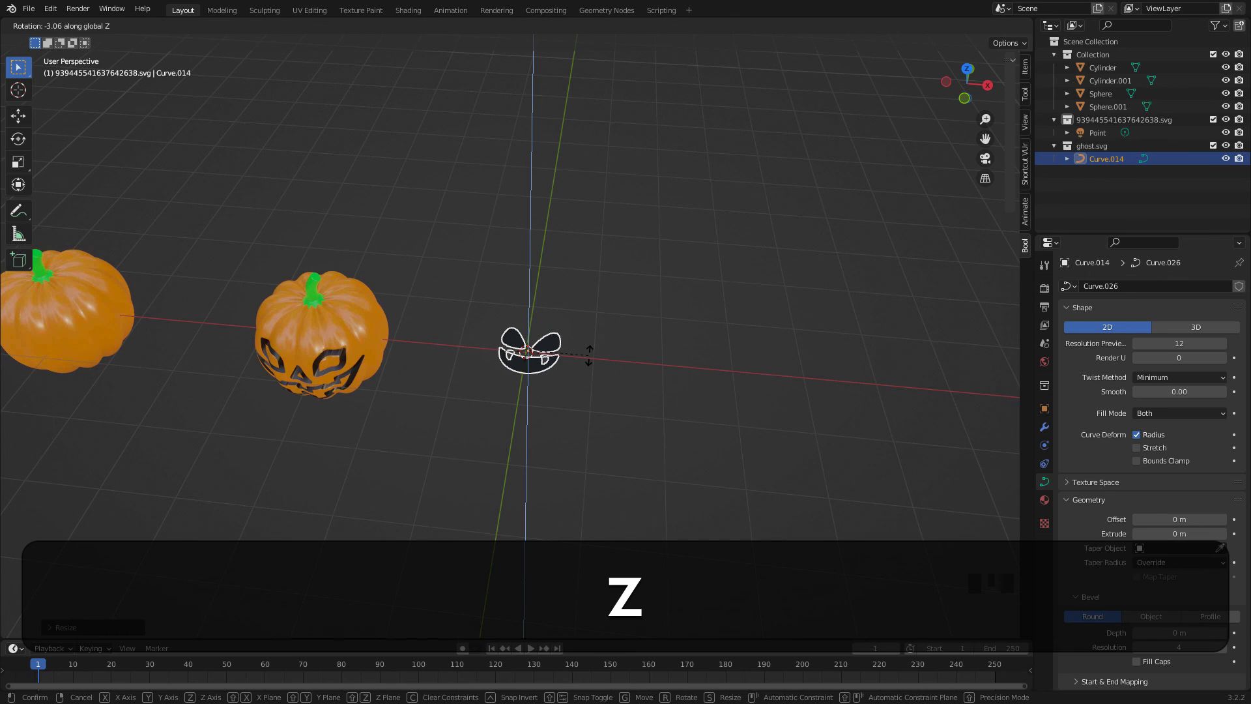
{"action": "right_click", "coordinate": [593, 335]}
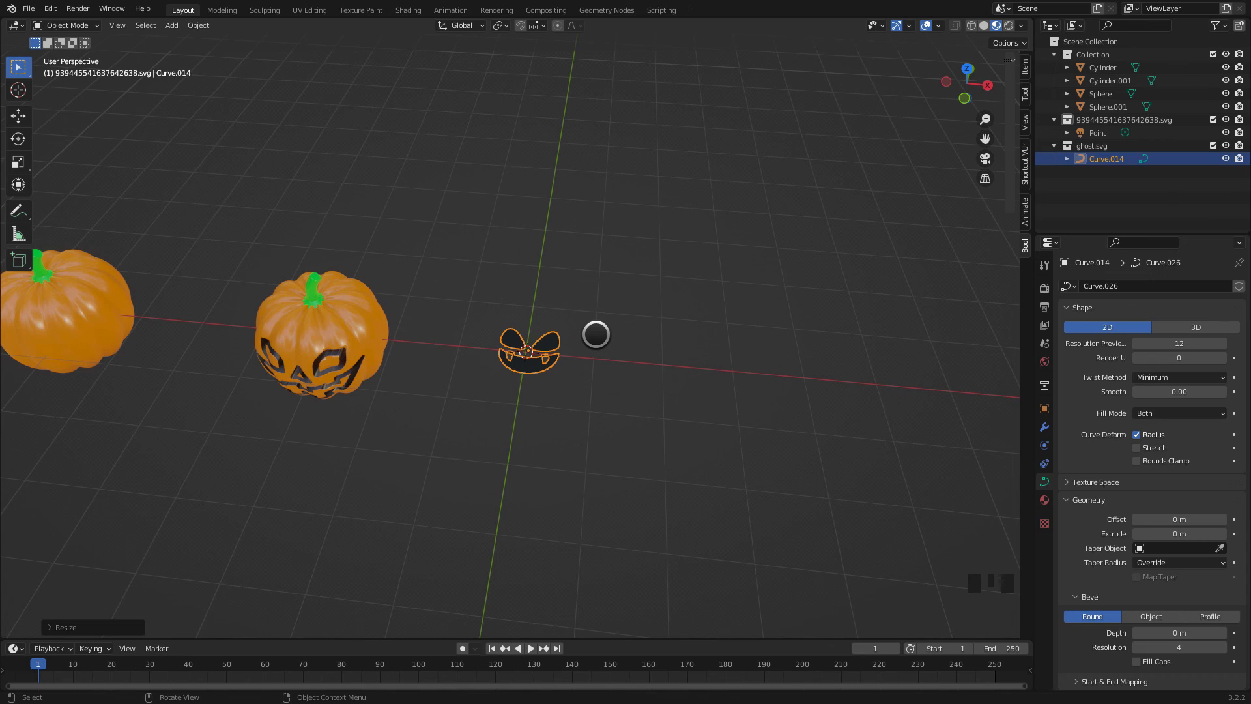
Step: Rotate the face curve by 90 degrees as seen from the right orthographic view so it stands vertically
{"action": "key", "text": "KP_1"}
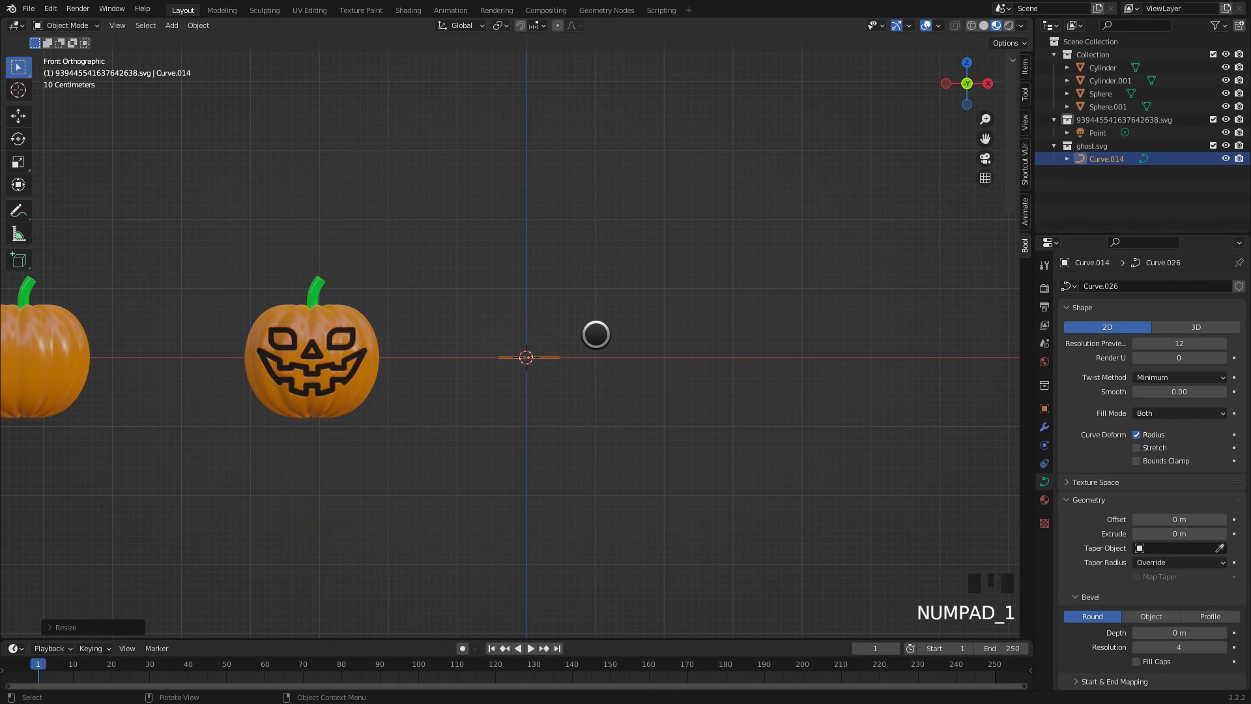
{"action": "key", "text": "KP_3"}
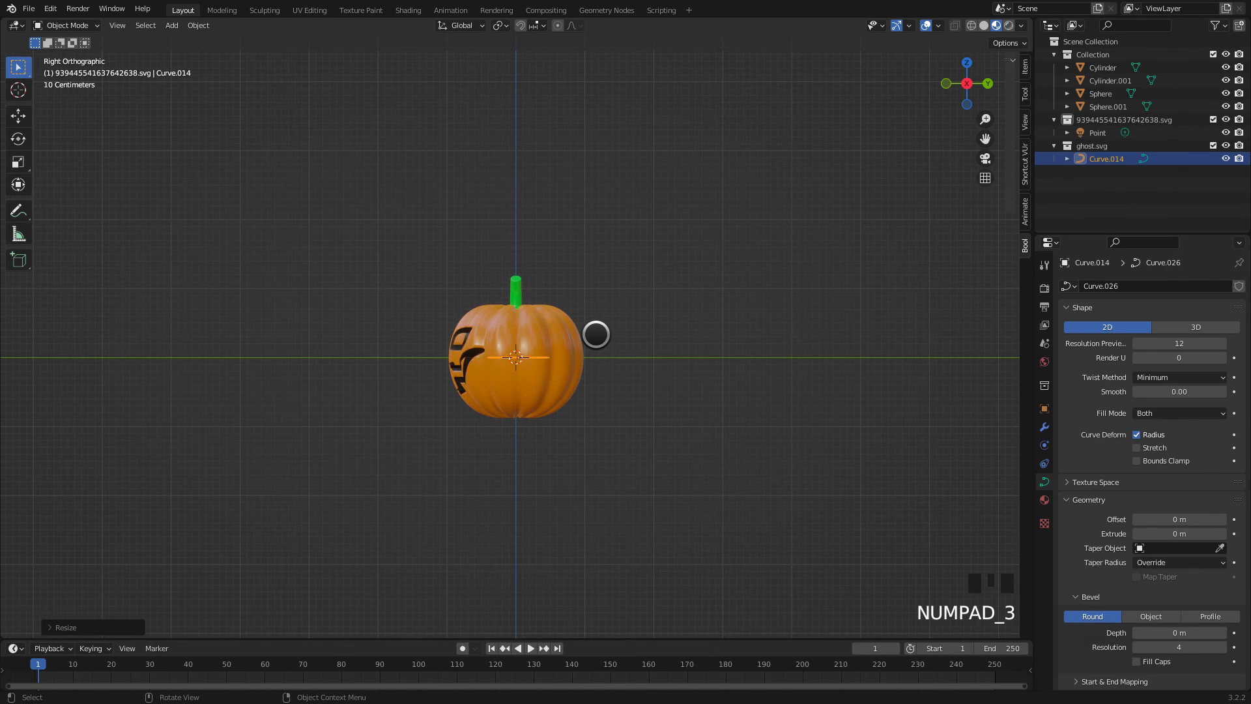
{"action": "key", "text": "r"}
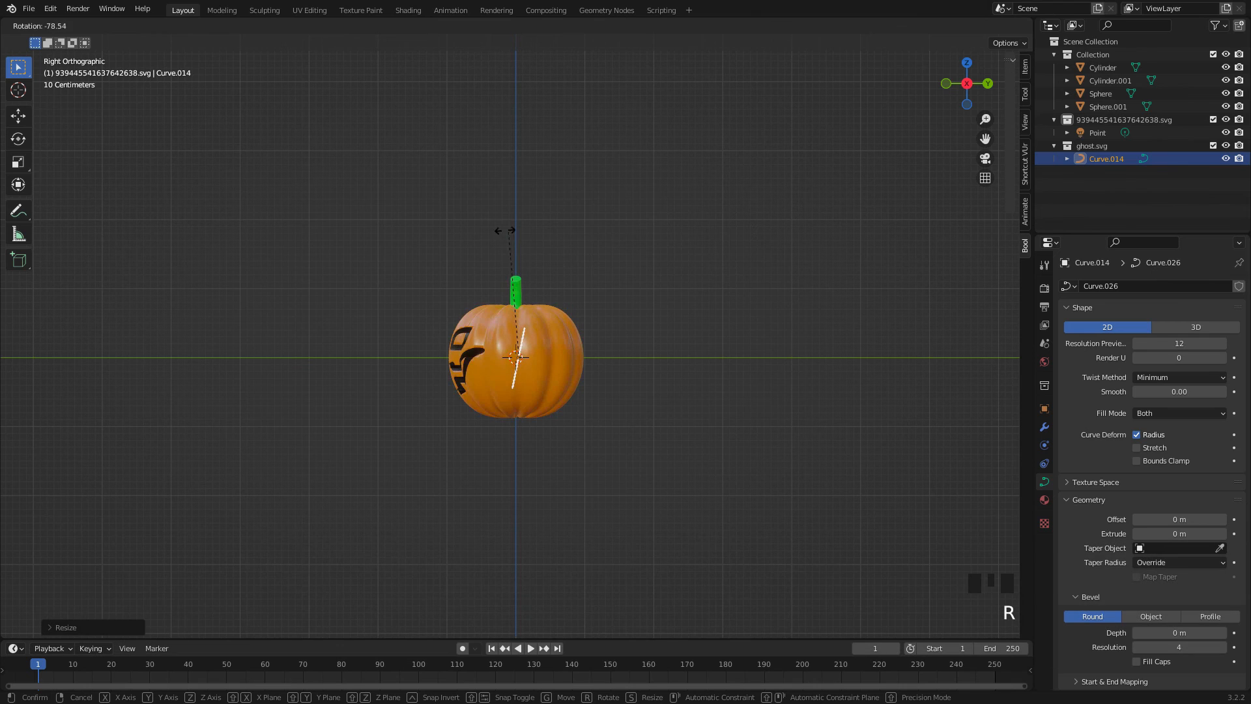
{"action": "type", "text": "90"}
{"action": "key", "text": "Return"}
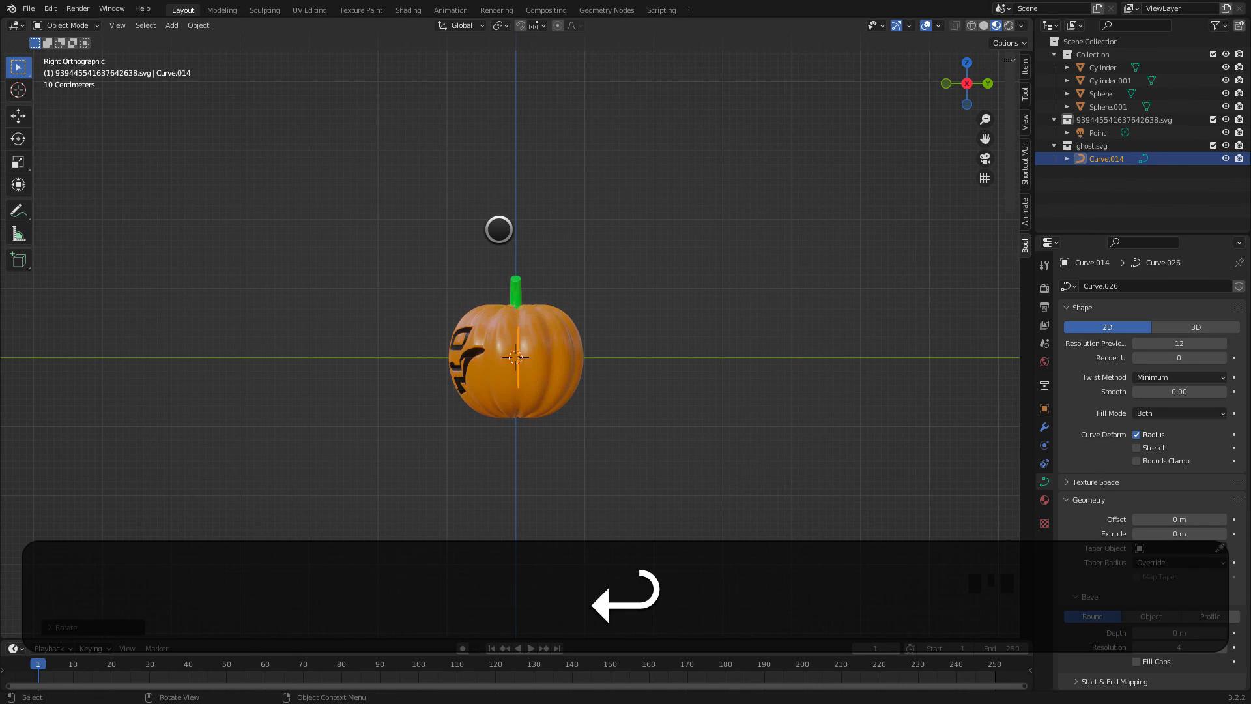
Step: Move the face curve along the global Y axis to about -1.22 m, just in front of the pumpkins
{"action": "key", "text": "g"}
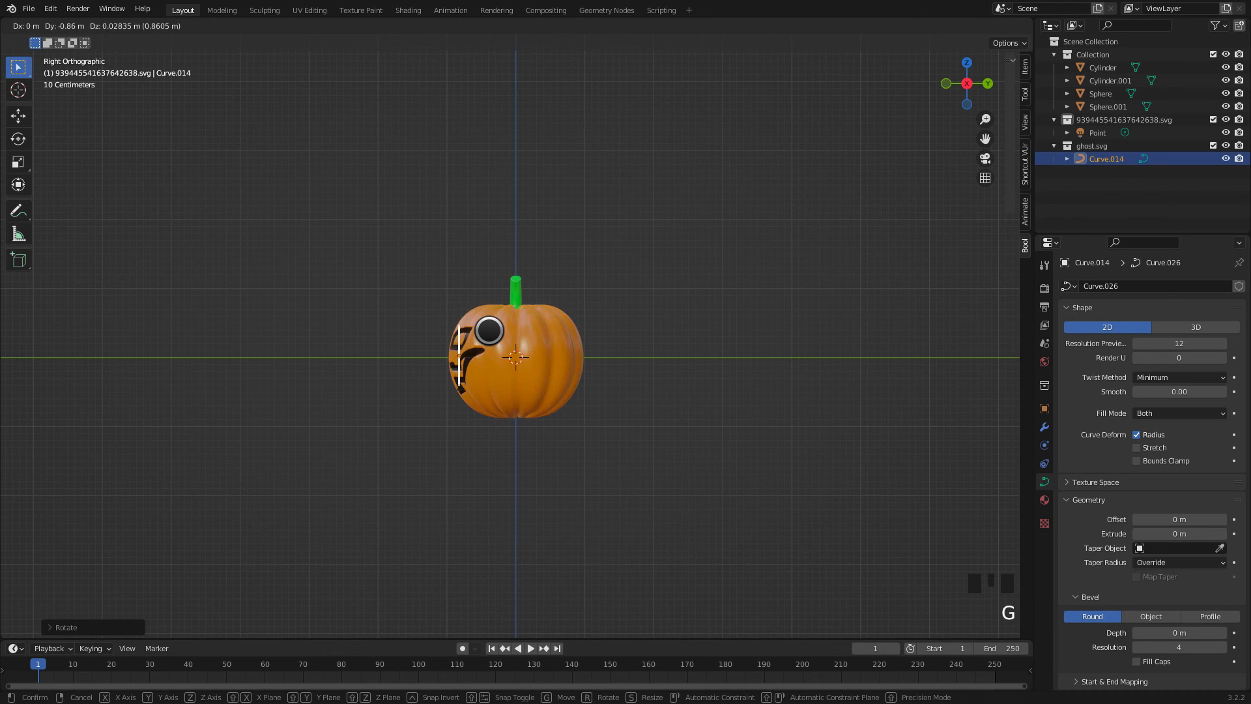
{"action": "key", "text": "y"}
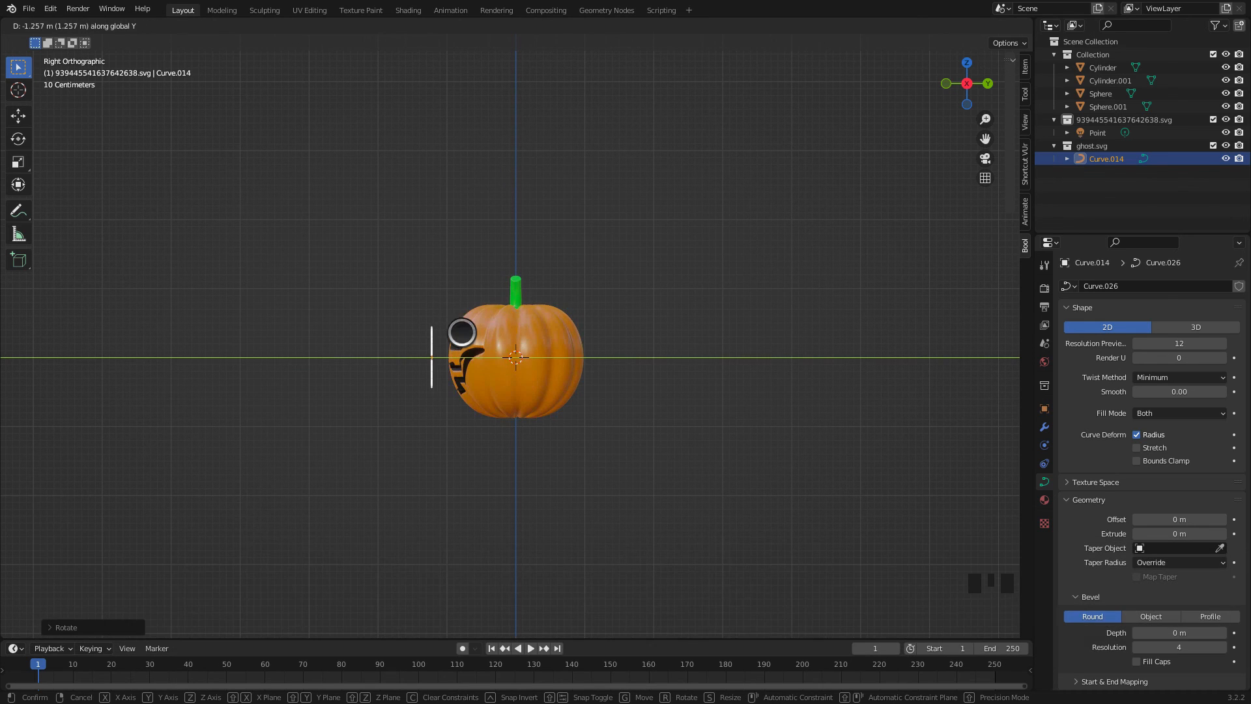
{"action": "left_click", "coordinate": [470, 352]}
Step: Set the face curve's X rotation to 90° so the eyes sit above the mouth
{"action": "middle_click_drag", "start_coordinate": [483, 371], "coordinate": [553, 399]}
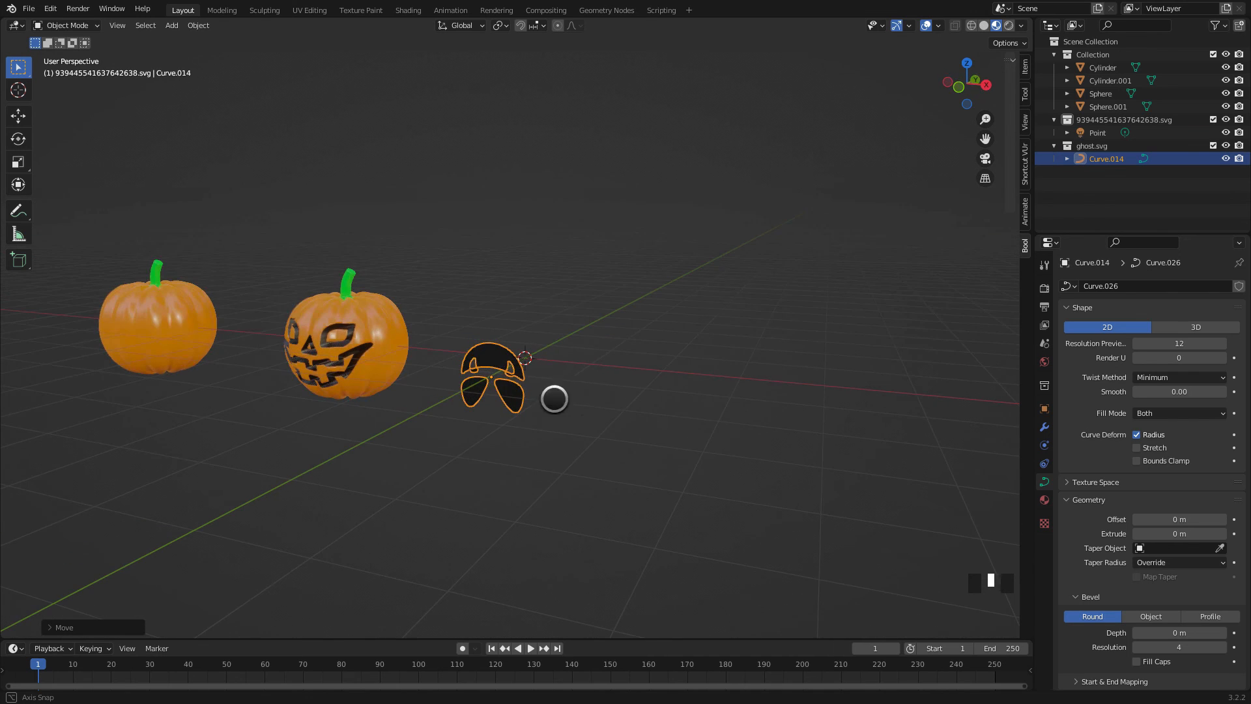
{"action": "left_click", "coordinate": [1045, 409]}
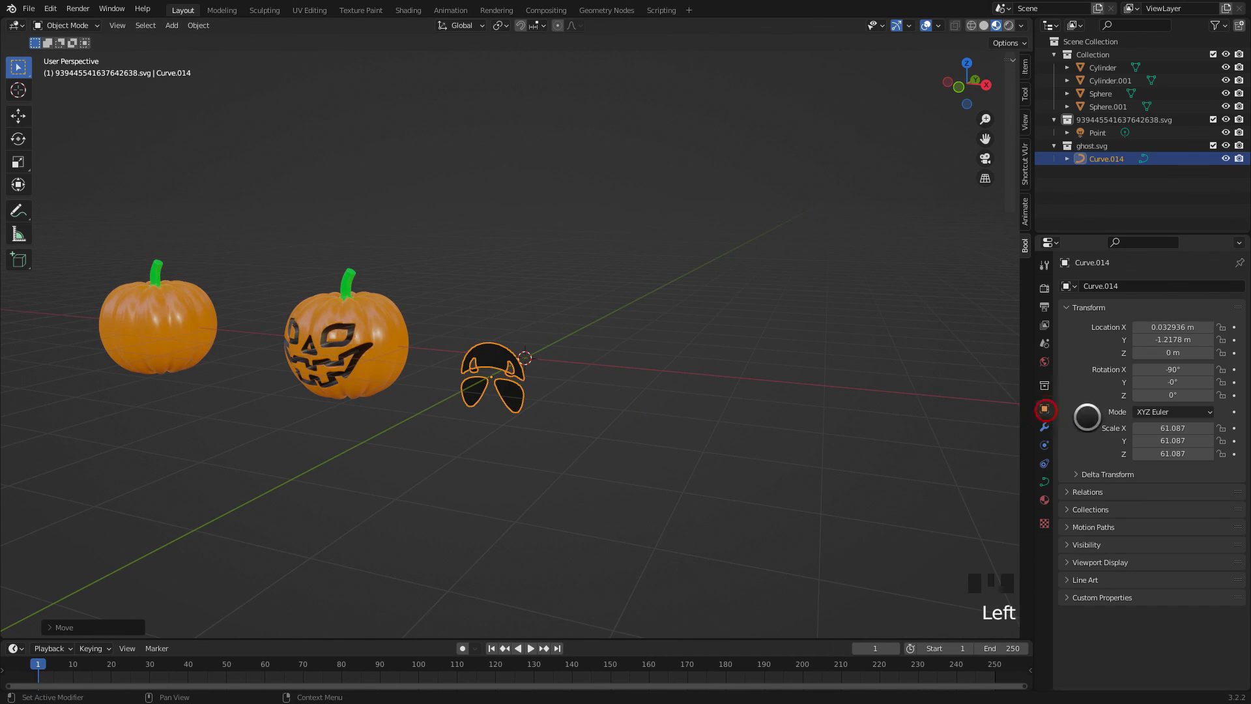
{"action": "double_click", "coordinate": [1165, 370]}
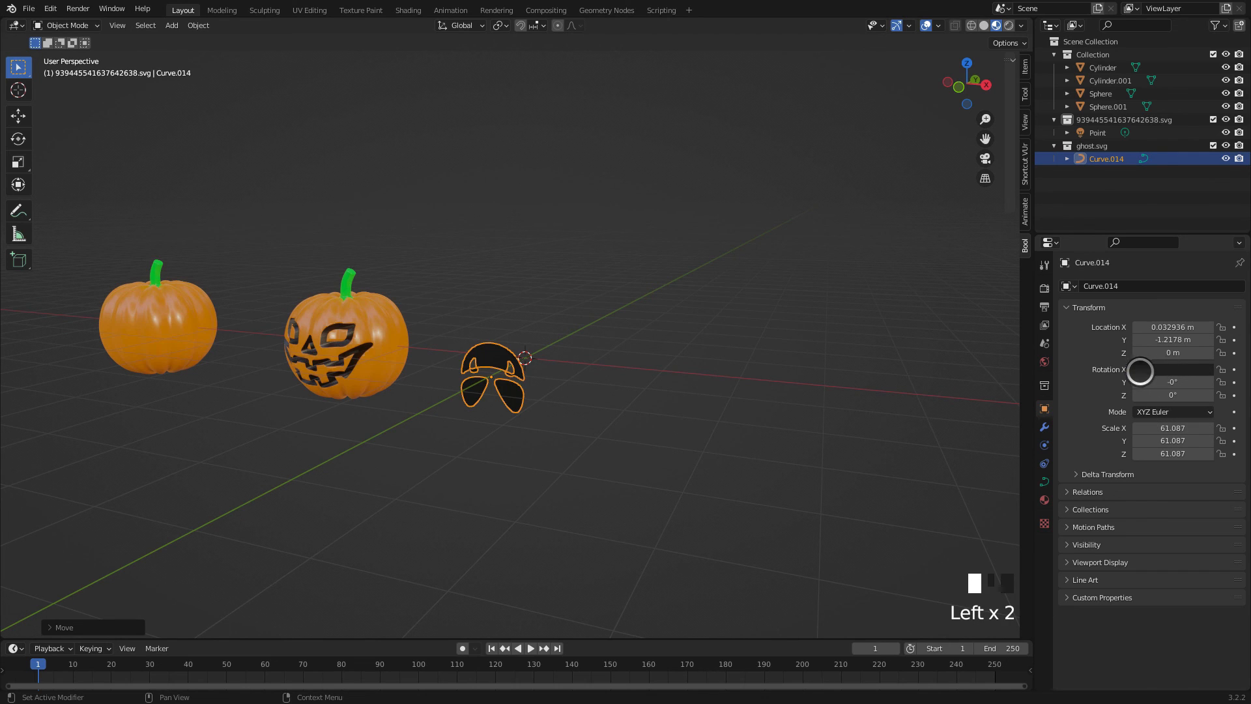
{"action": "type", "text": "9"}
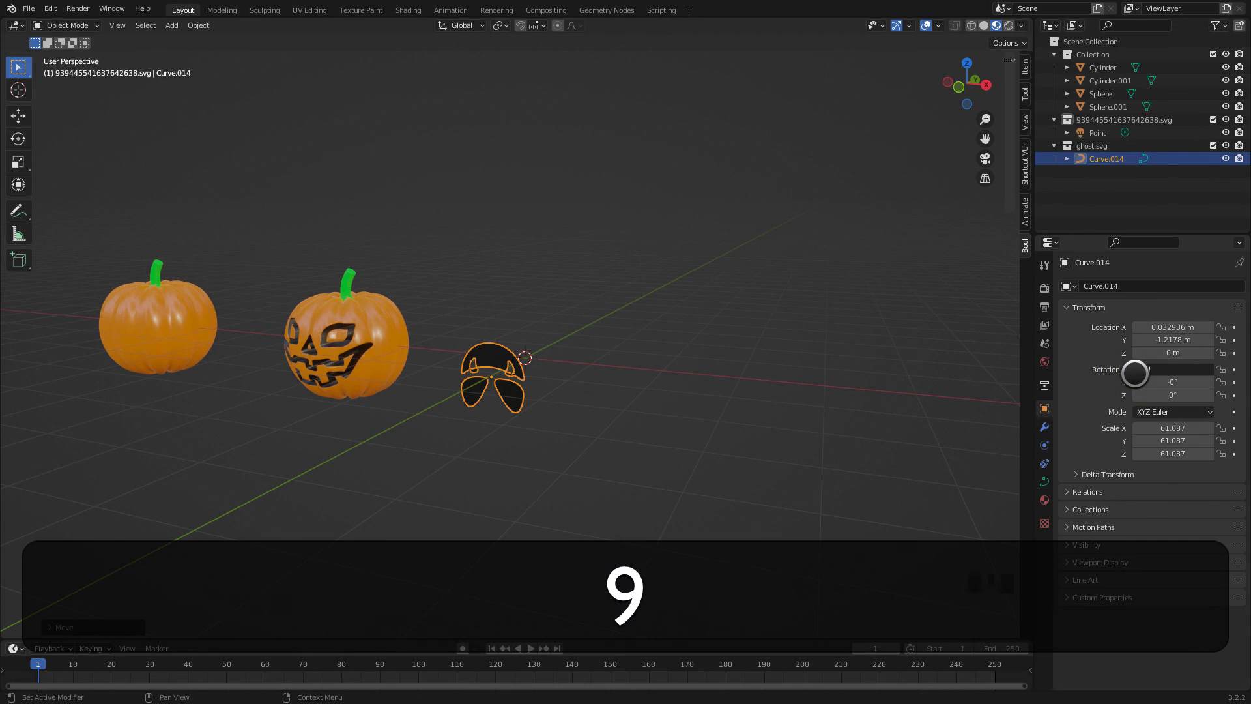
{"action": "type", "text": "0"}
{"action": "key", "text": "Return"}
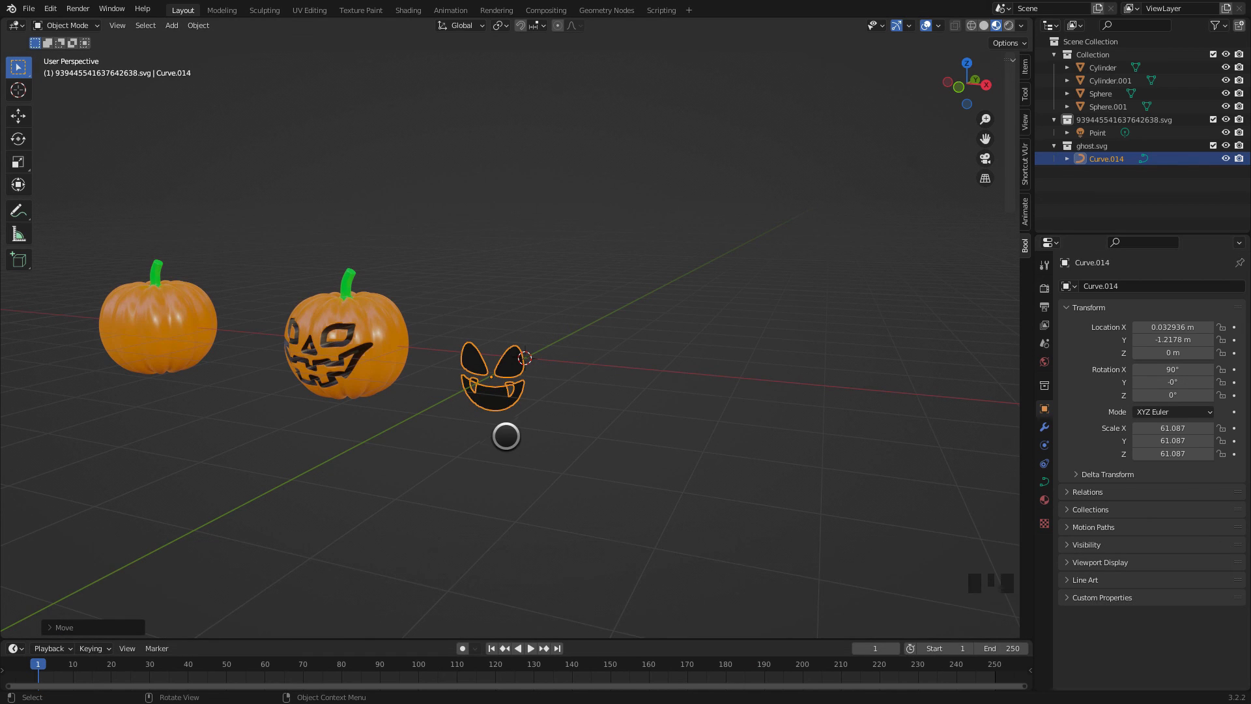
Step: Move the face curve along the global X axis to about -7.18 m, in front of the uncarved pumpkin
{"action": "scroll", "coordinate": [577, 424], "scroll_direction": "down", "scroll_amount": 2}
{"action": "middle_click_drag", "start_coordinate": [587, 419], "coordinate": [620, 421]}
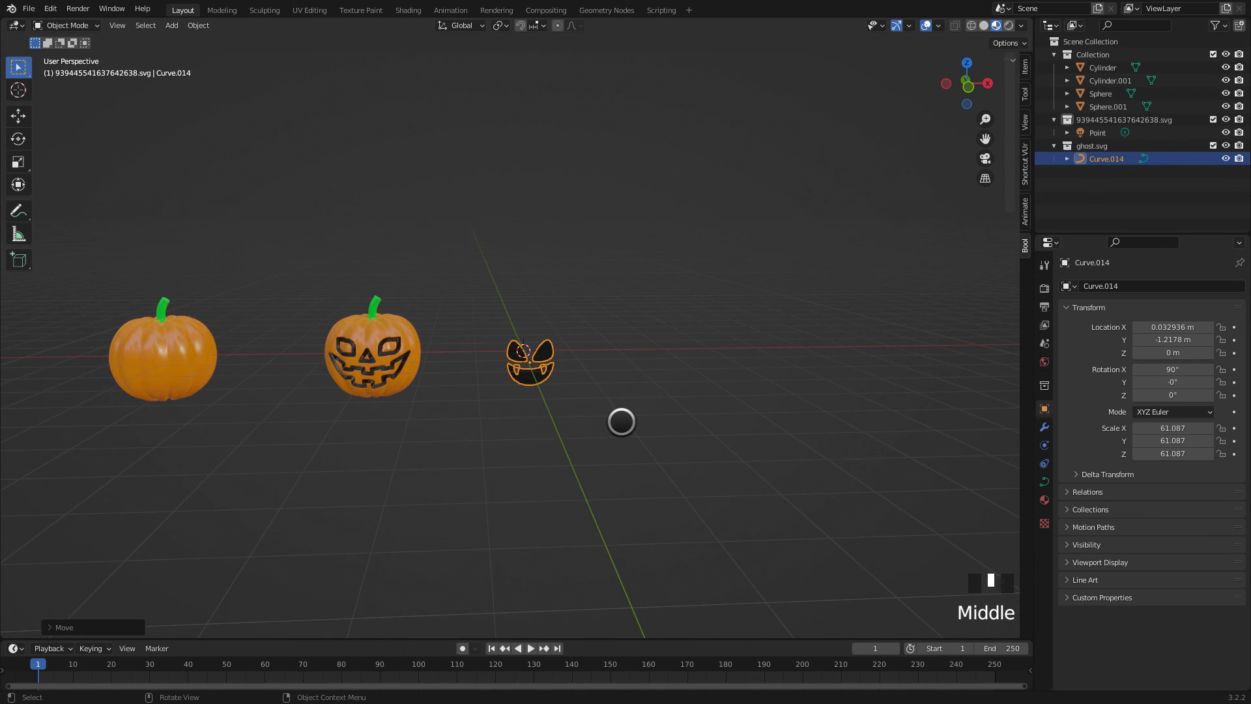
{"action": "key", "text": "g"}
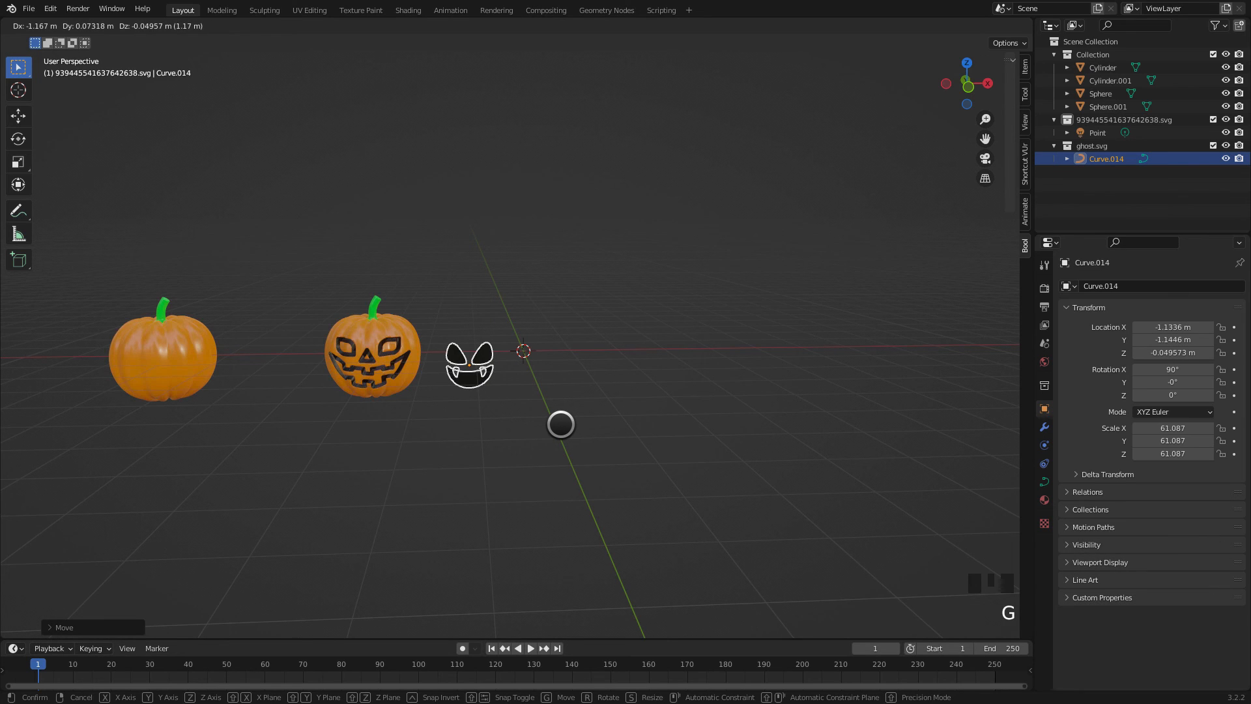
{"action": "key", "text": "x"}
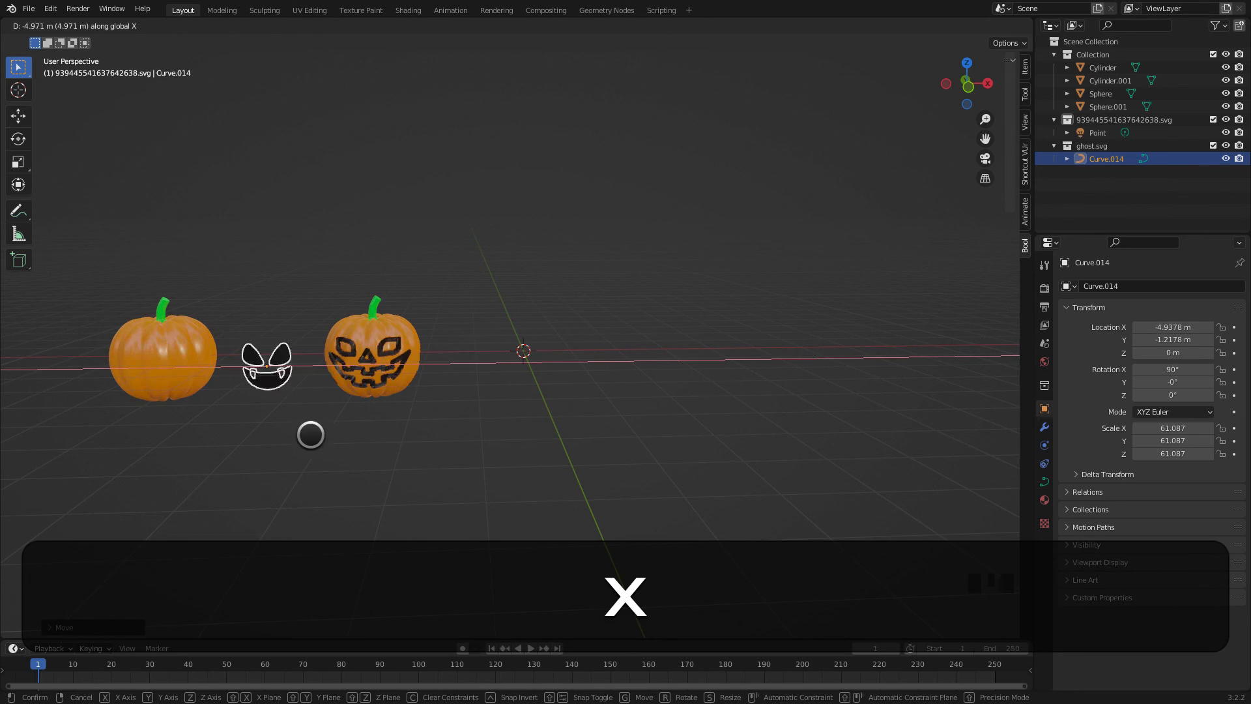
{"action": "left_click", "coordinate": [234, 444]}
Step: In the front view, center the face curve on the uncarved pumpkin by shifting it along X to about -7.32 m
{"action": "scroll", "coordinate": [608, 376], "scroll_direction": "down", "scroll_amount": 2}
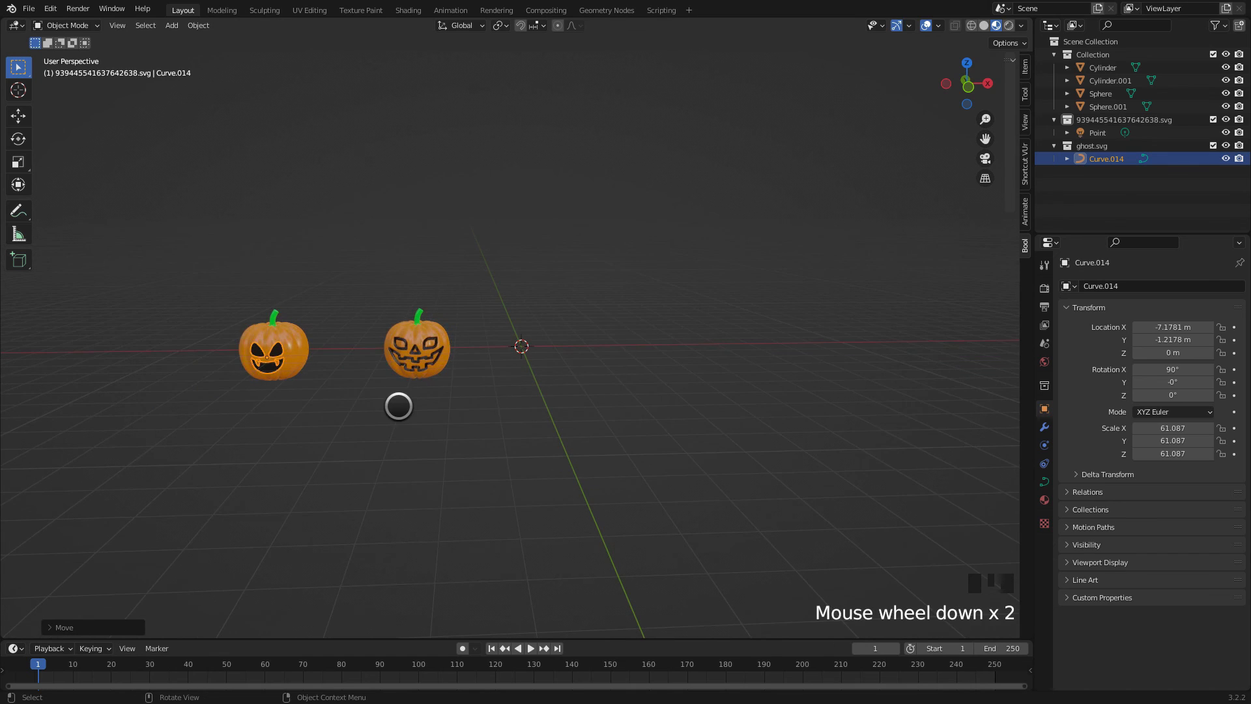
{"action": "middle_click_drag", "start_coordinate": [399, 402], "coordinate": [420, 395]}
{"action": "left_click", "coordinate": [418, 395]}
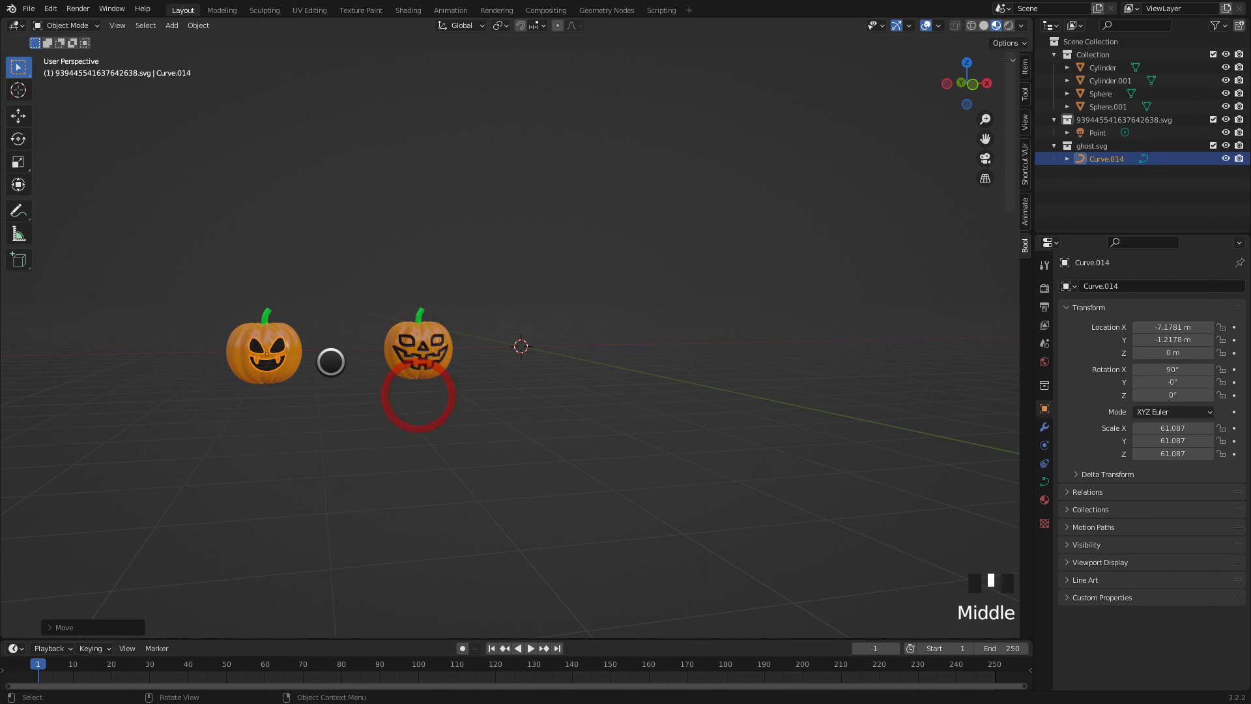
{"action": "key", "text": "KP_1"}
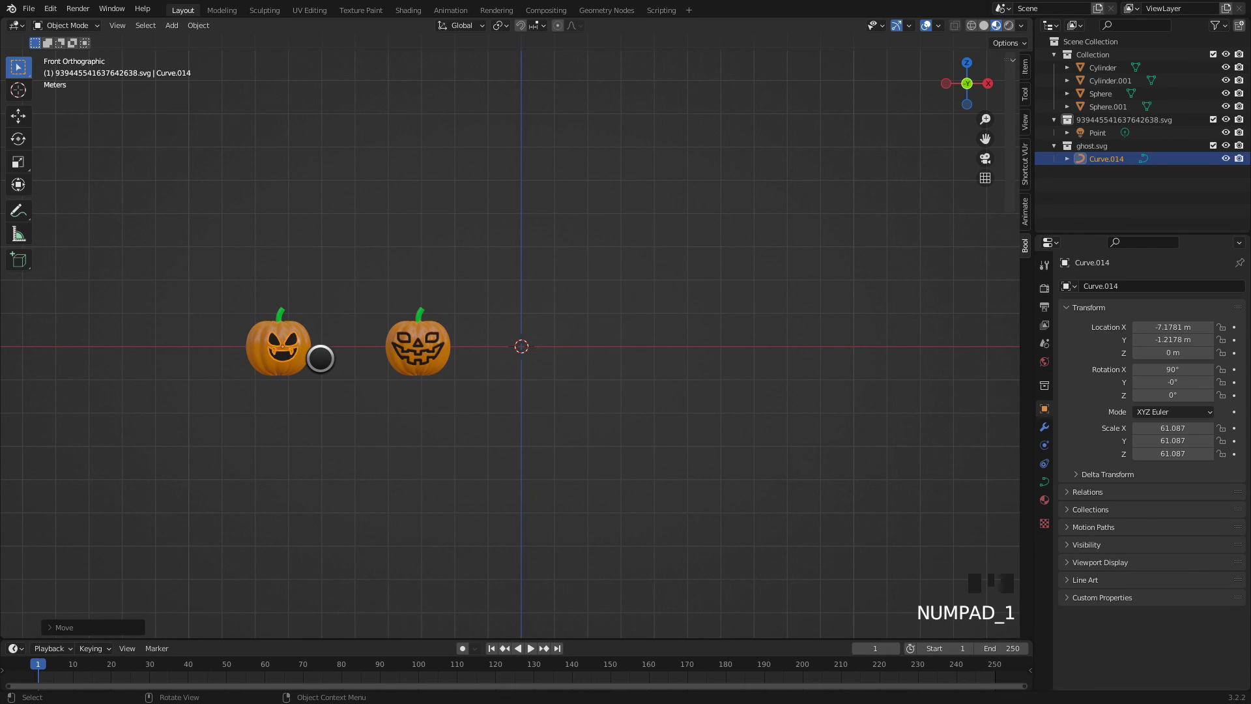
{"action": "key", "text": "g"}
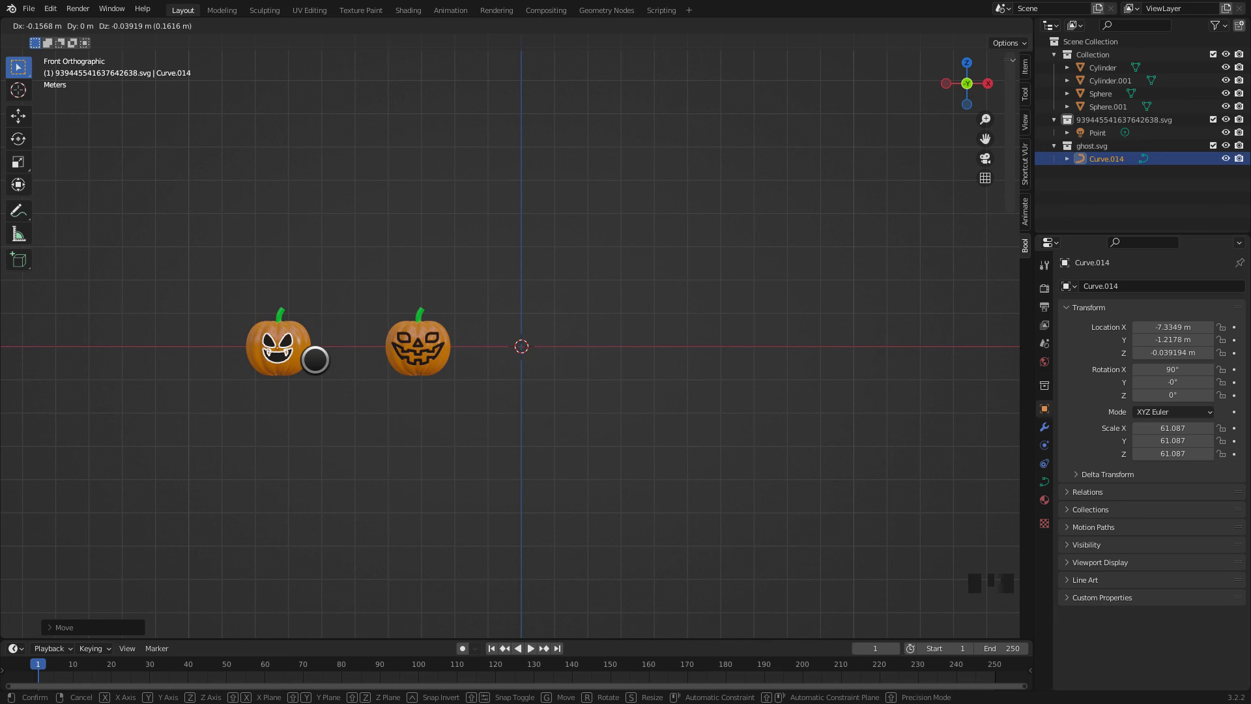
{"action": "key", "text": "x"}
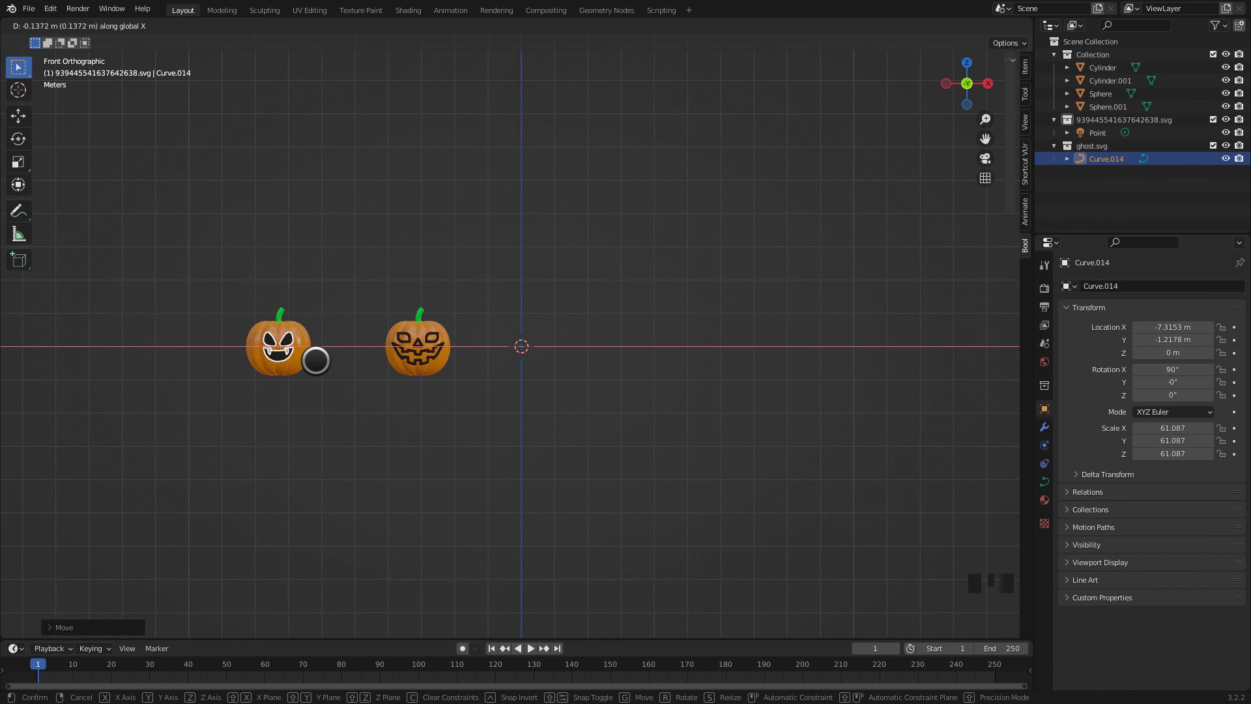
{"action": "left_click", "coordinate": [316, 360]}
Step: Scale the face curve up to about 82 and lower it along Z to about -0.06 m
{"action": "key", "text": "s"}
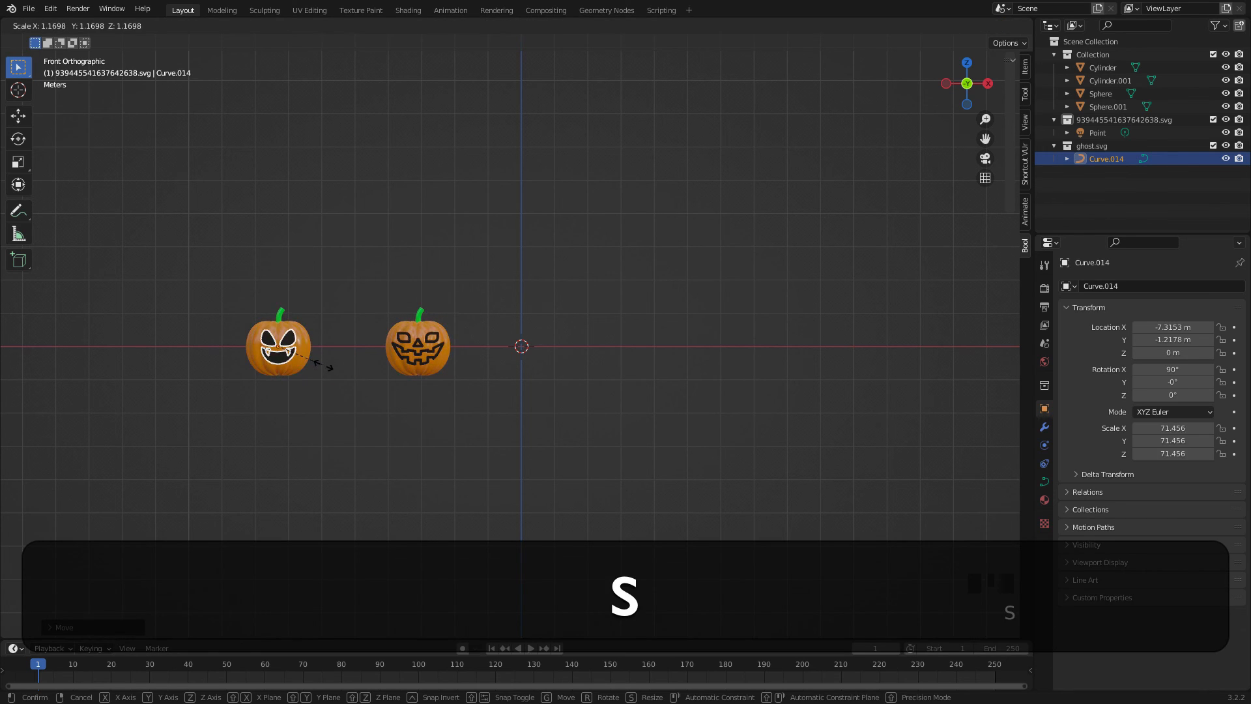
{"action": "left_click", "coordinate": [326, 364]}
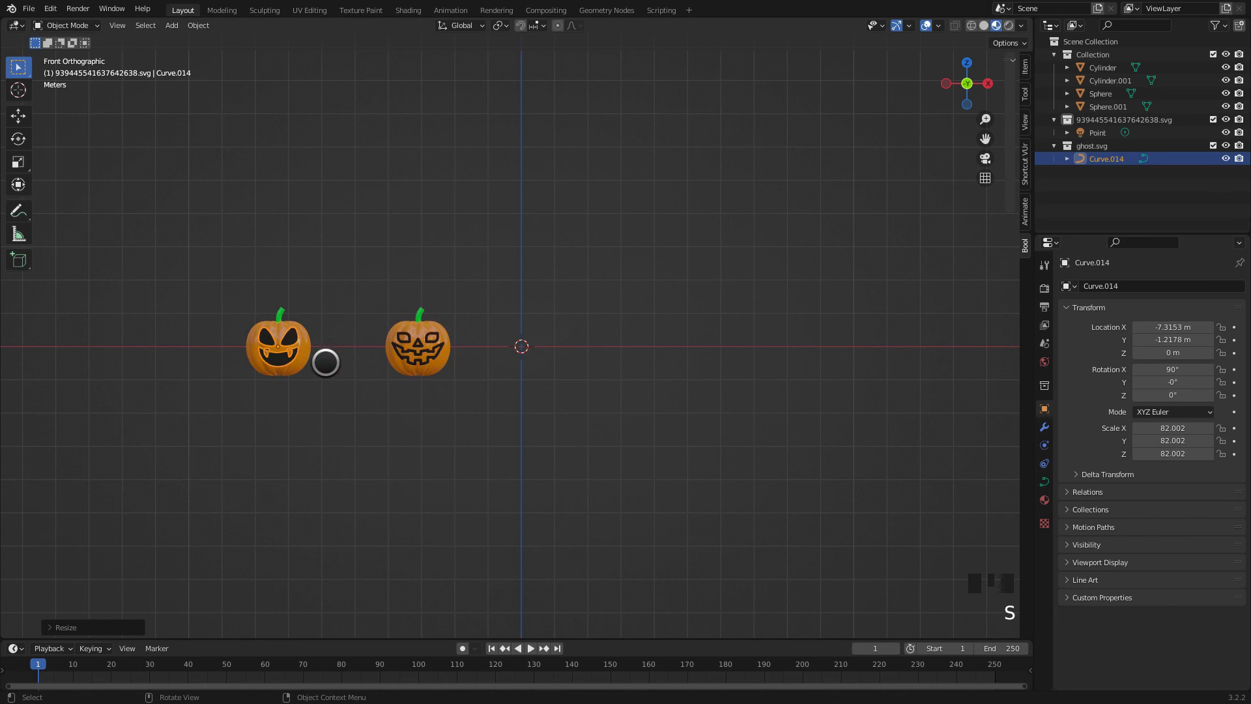
{"action": "key", "text": "g"}
{"action": "key", "text": "z"}
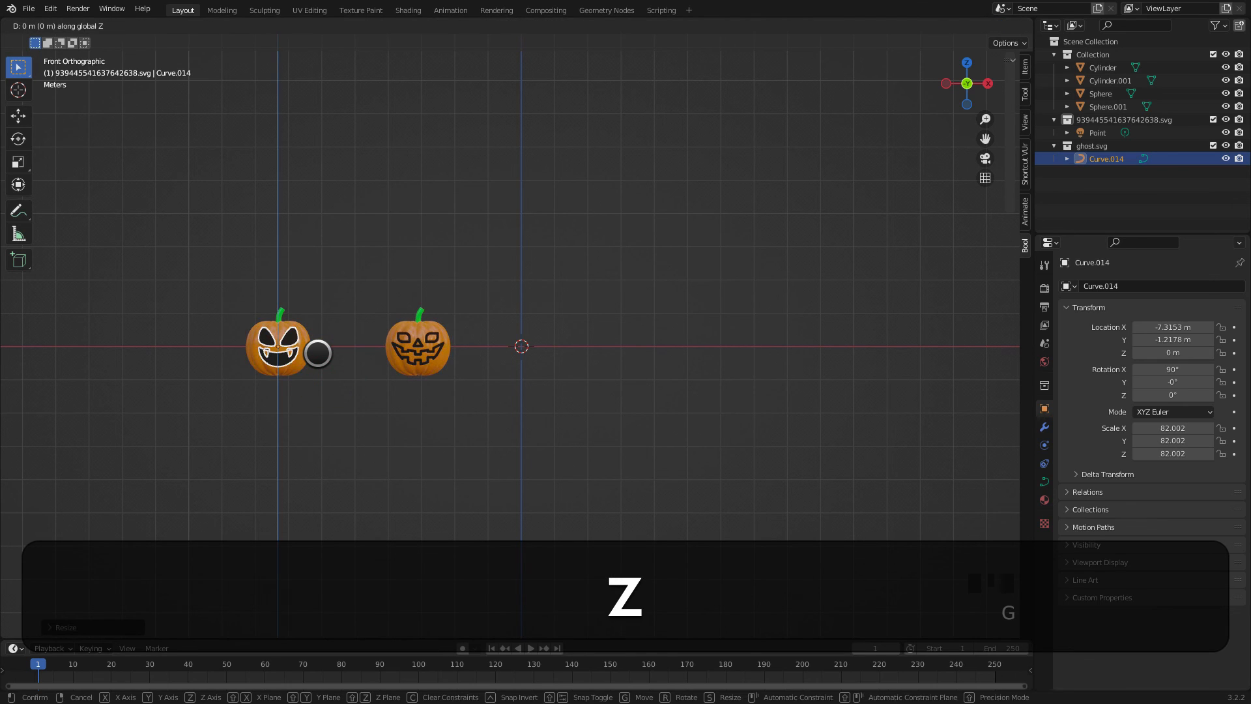
{"action": "left_click", "coordinate": [316, 353]}
Step: Set the face curve's extrusion to 0.01 m so it reaches into the uncarved pumpkin
{"action": "middle_click_drag", "start_coordinate": [320, 354], "coordinate": [245, 352]}
{"action": "scroll", "coordinate": [334, 232], "scroll_direction": "up", "scroll_amount": 4}
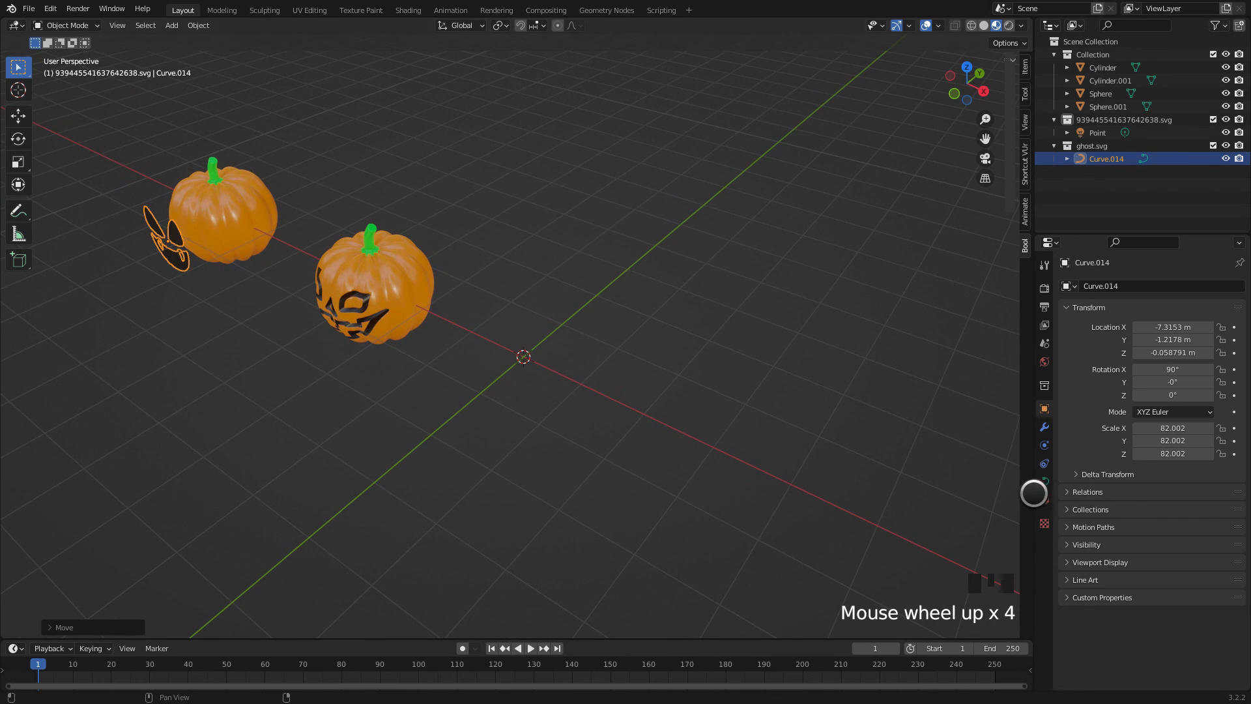
{"action": "left_click", "coordinate": [1042, 482]}
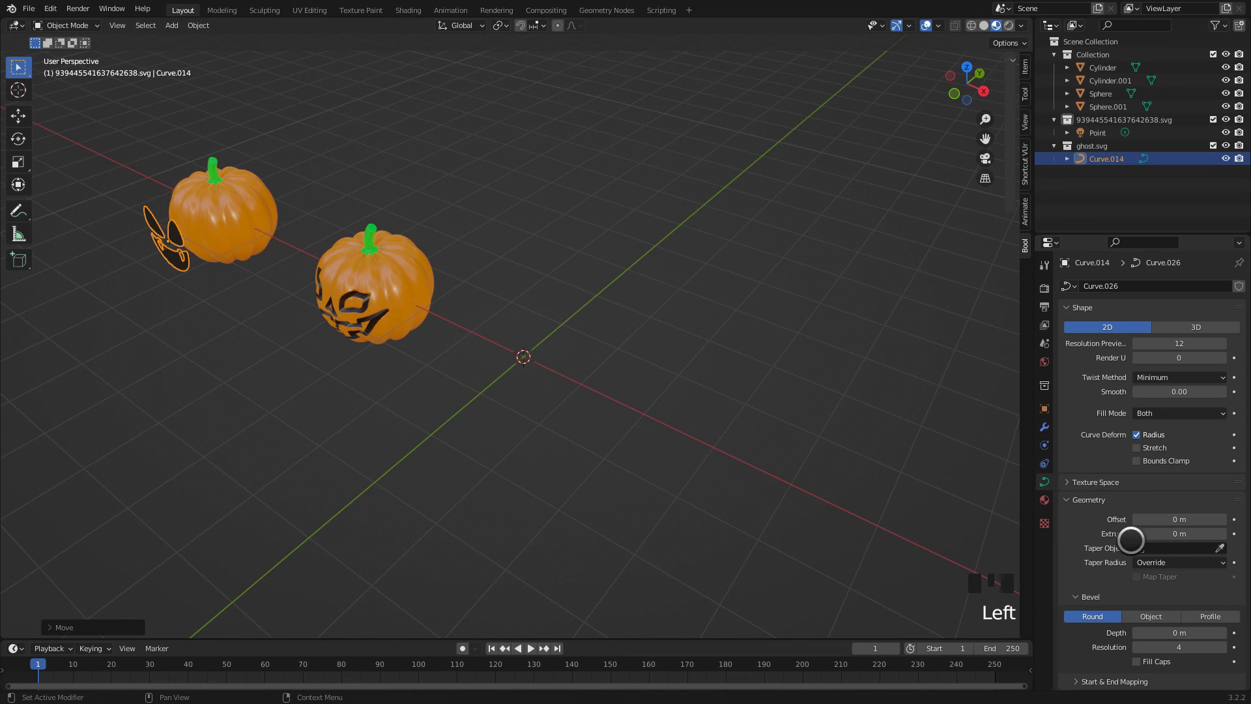
{"action": "left_click_drag", "start_coordinate": [1178, 533], "coordinate": [1192, 533]}
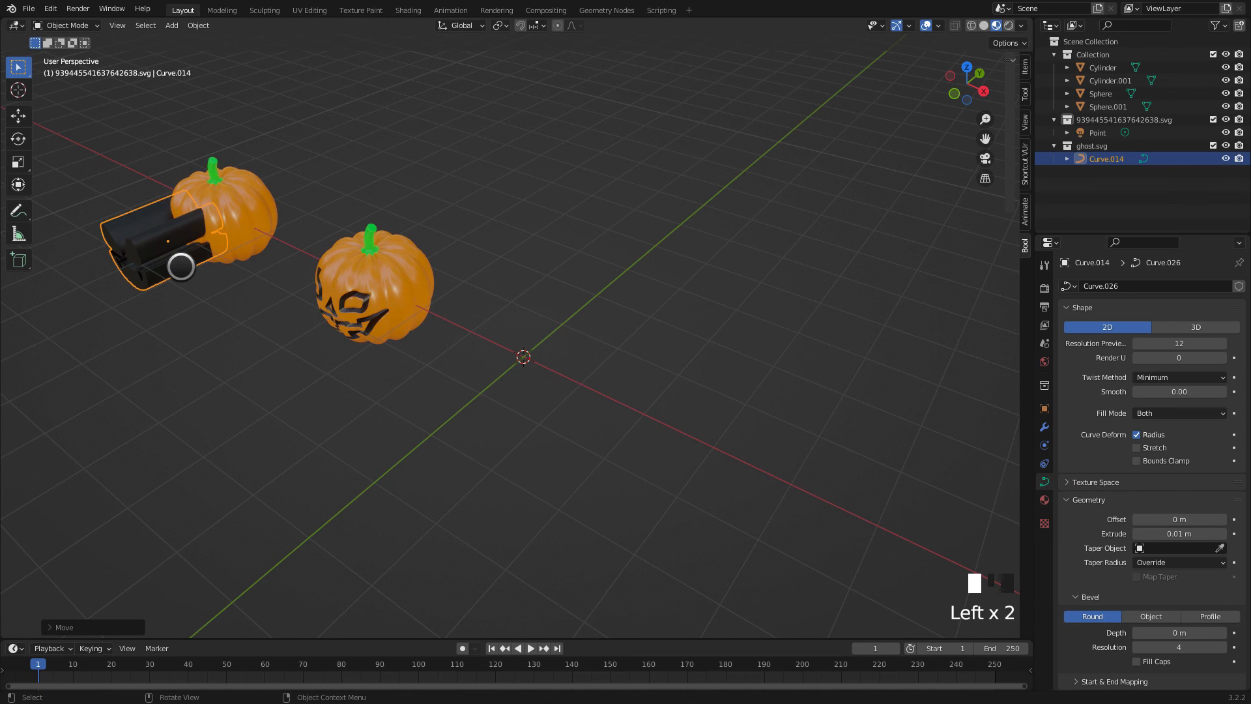
Step: Convert the extruded face curve to a mesh
{"action": "middle_click_drag", "start_coordinate": [207, 220], "coordinate": [377, 212]}
{"action": "scroll", "coordinate": [634, 213], "scroll_direction": "down", "scroll_amount": 5}
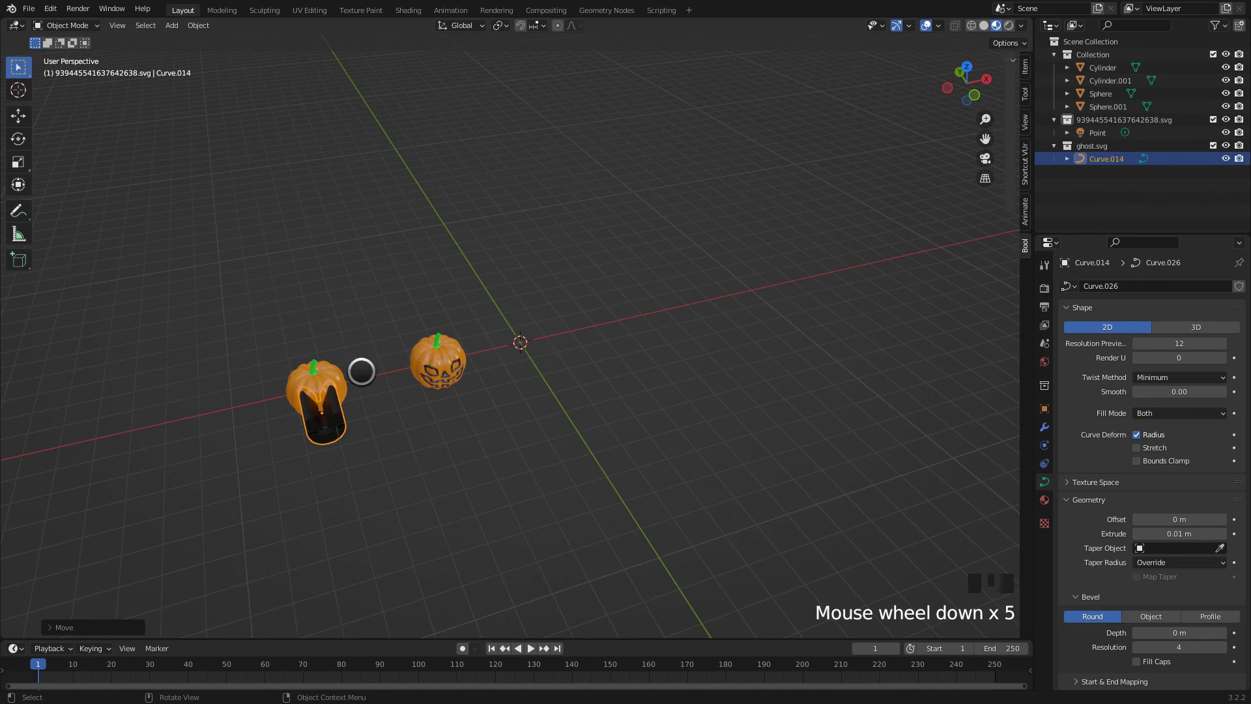
{"action": "scroll", "coordinate": [293, 416], "scroll_direction": "up", "scroll_amount": 3}
{"action": "middle_click_drag", "start_coordinate": [175, 437], "coordinate": [213, 391]}
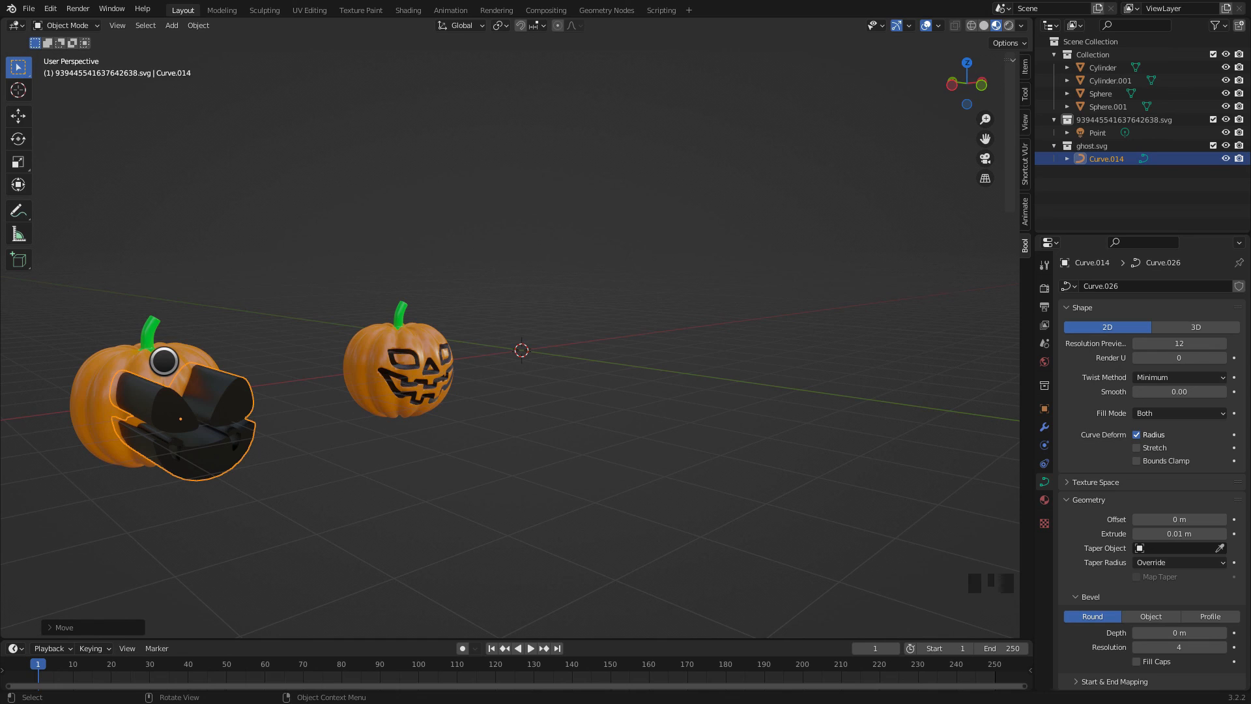
{"action": "right_click", "coordinate": [210, 388]}
{"action": "mouse_move", "coordinate": [212, 387]}
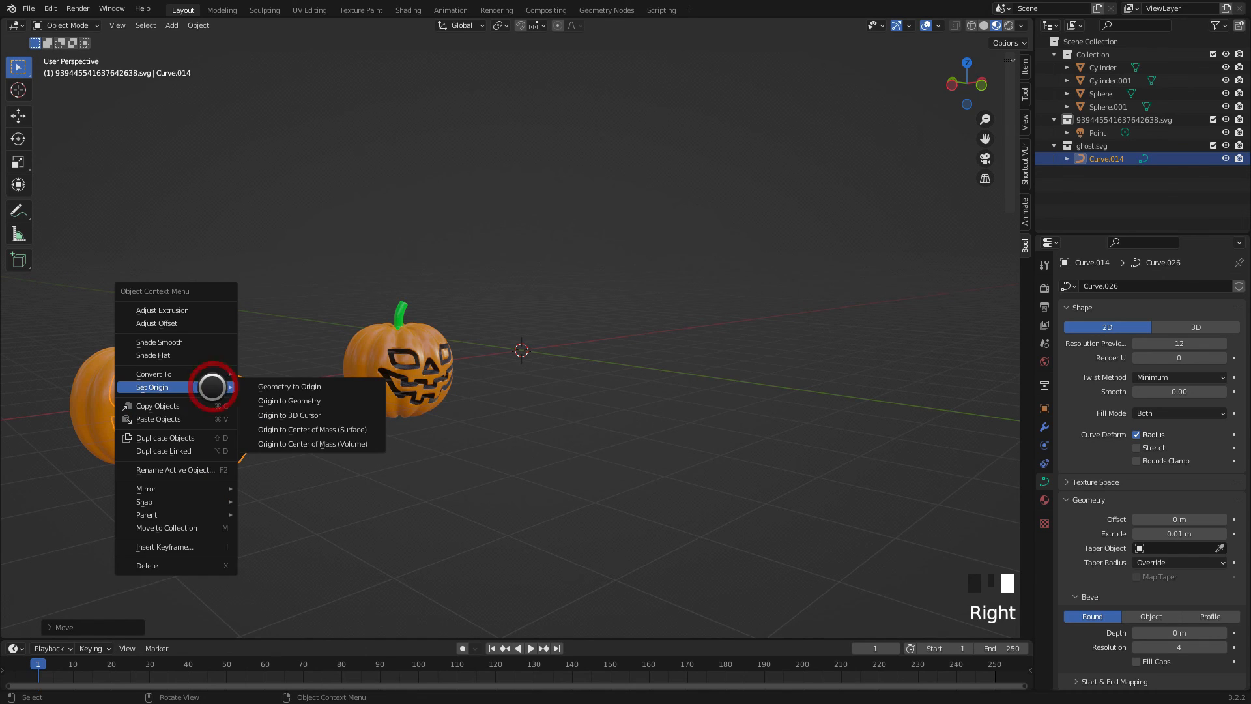
{"action": "mouse_move", "coordinate": [178, 374]}
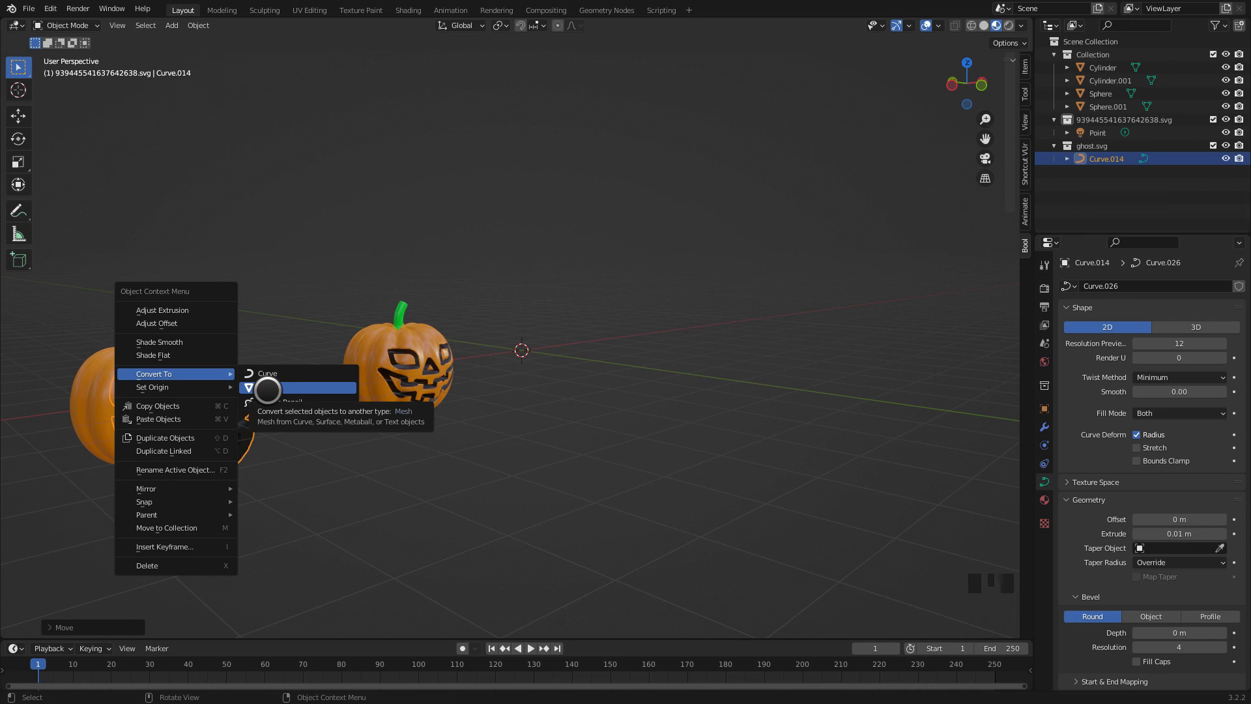
{"action": "left_click", "coordinate": [267, 387]}
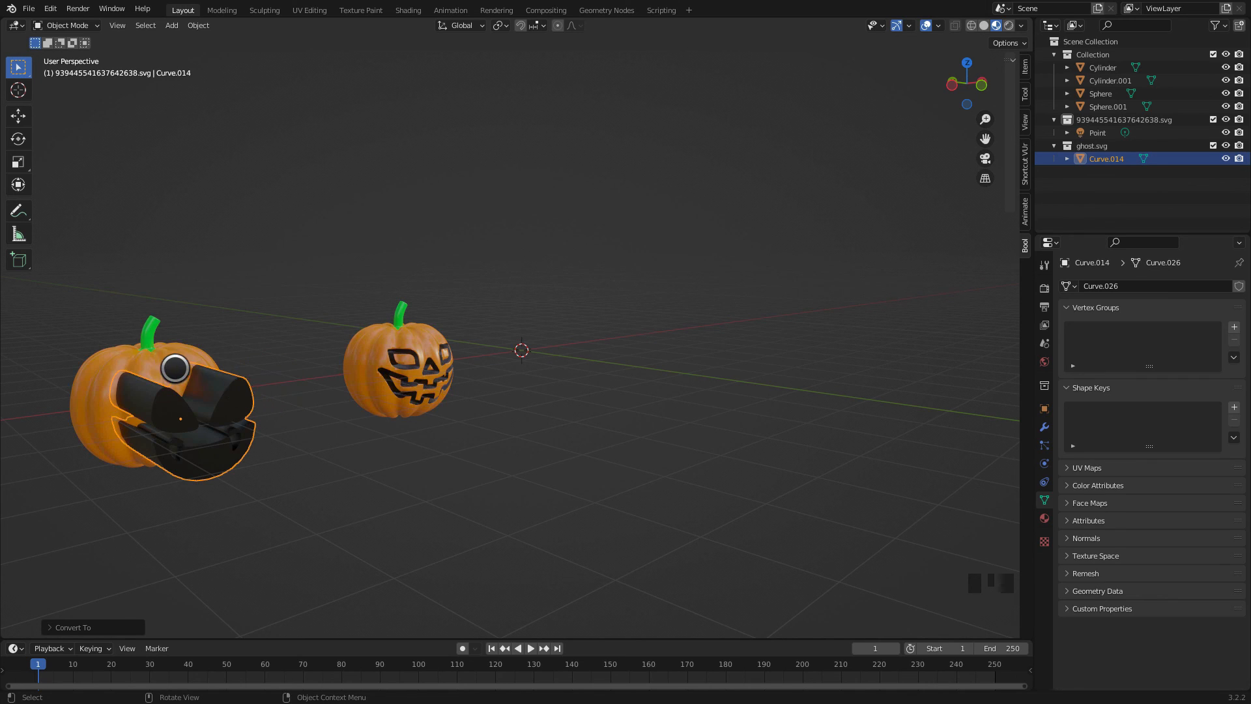
Step: Add the uncarved pumpkin body to the selection as the active object and bring up the Bool Tool options
{"action": "left_click", "coordinate": [167, 363], "text": "shift"}
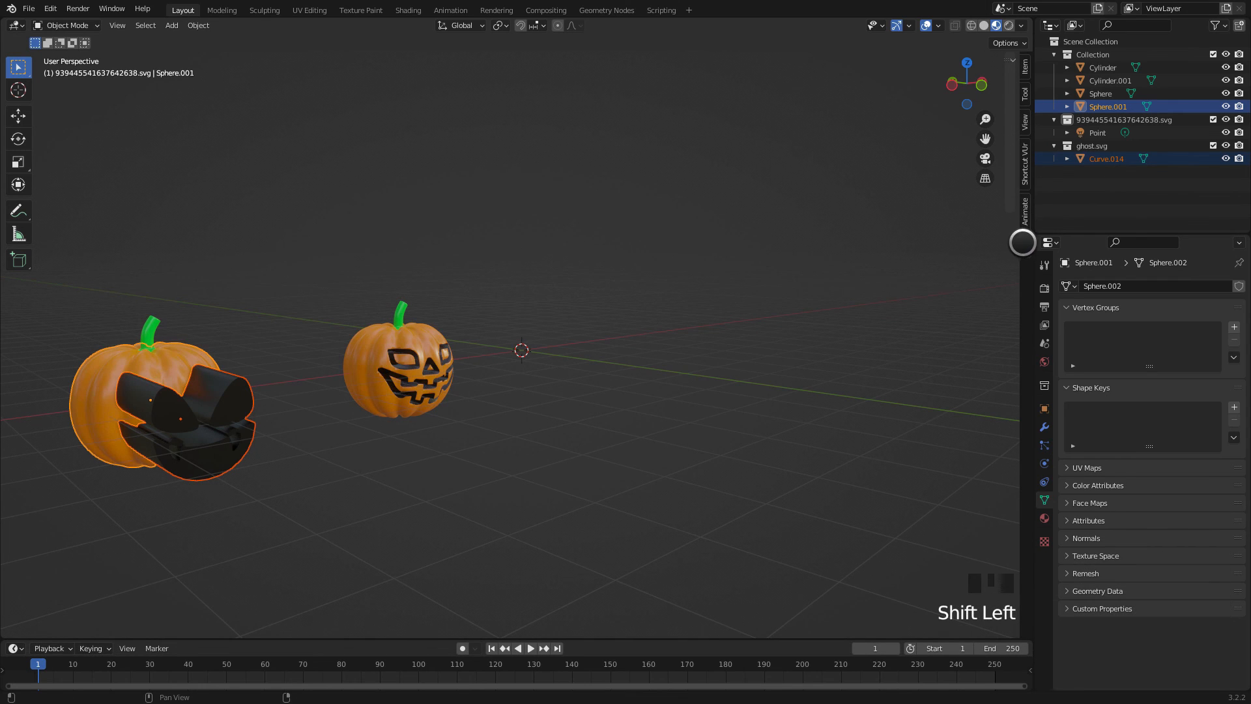
{"action": "left_click", "coordinate": [1020, 46]}
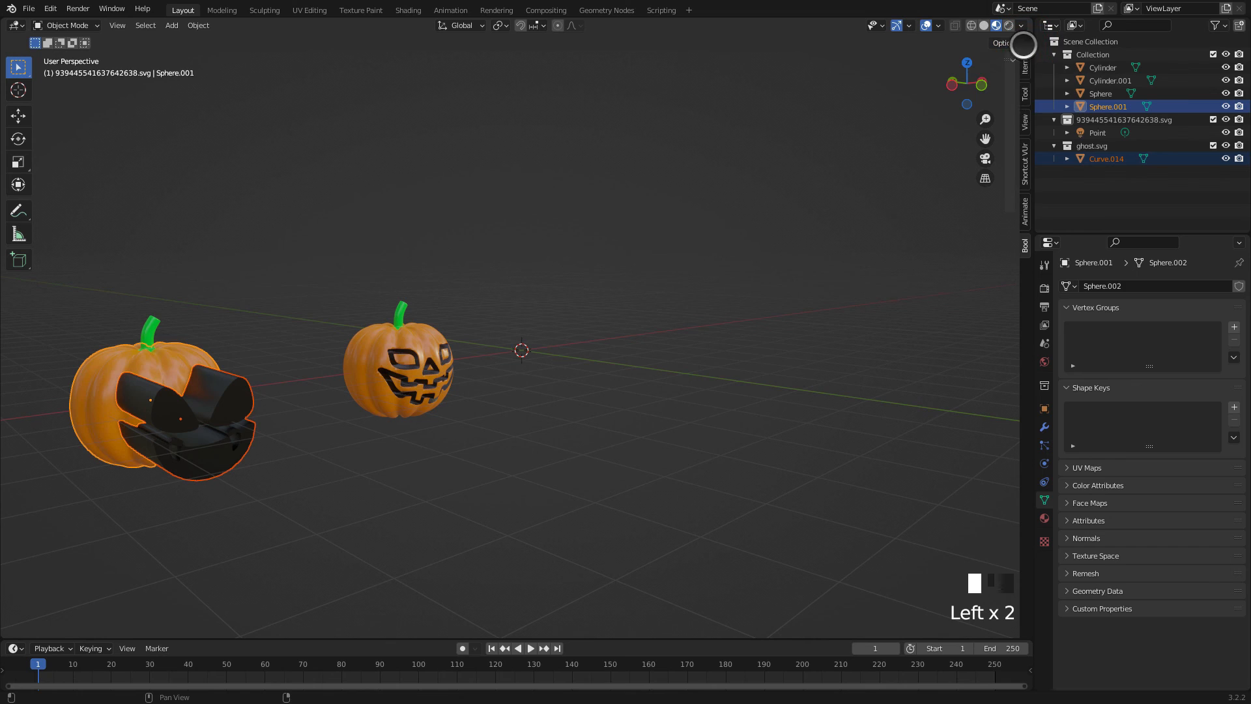
{"action": "left_click", "coordinate": [1023, 210]}
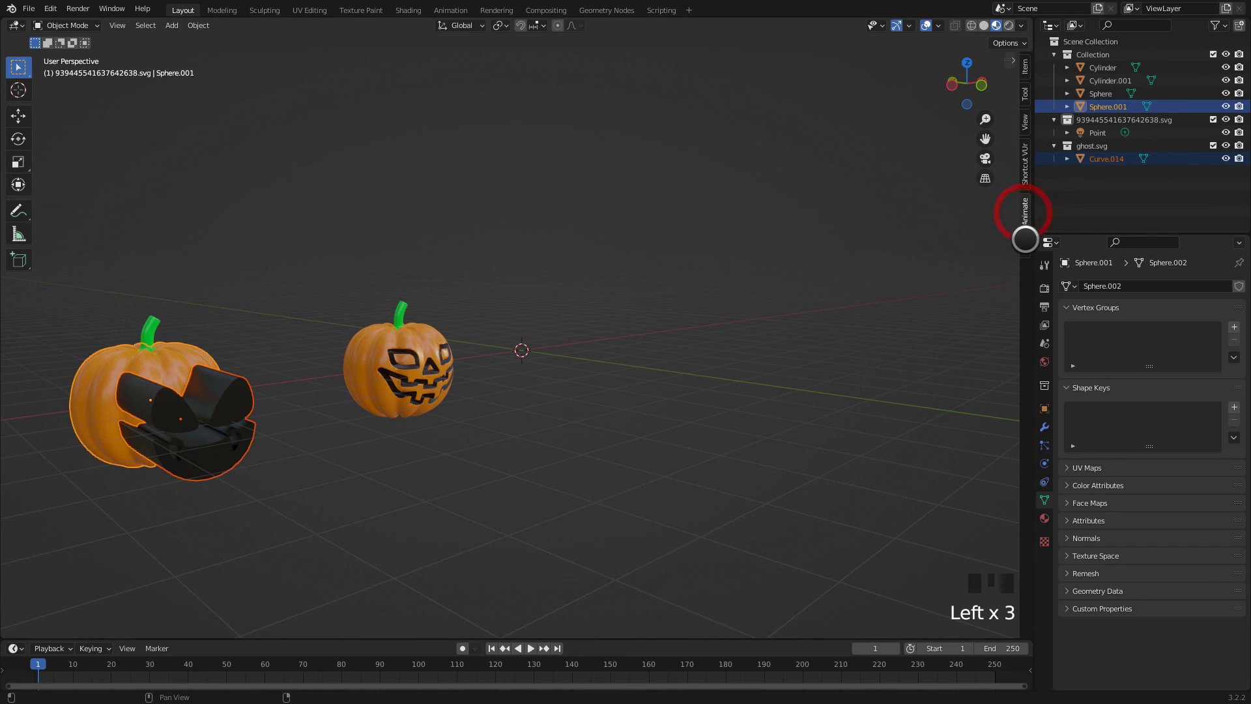
{"action": "left_click", "coordinate": [1024, 244]}
{"action": "left_click_drag", "start_coordinate": [1009, 192], "coordinate": [986, 190]}
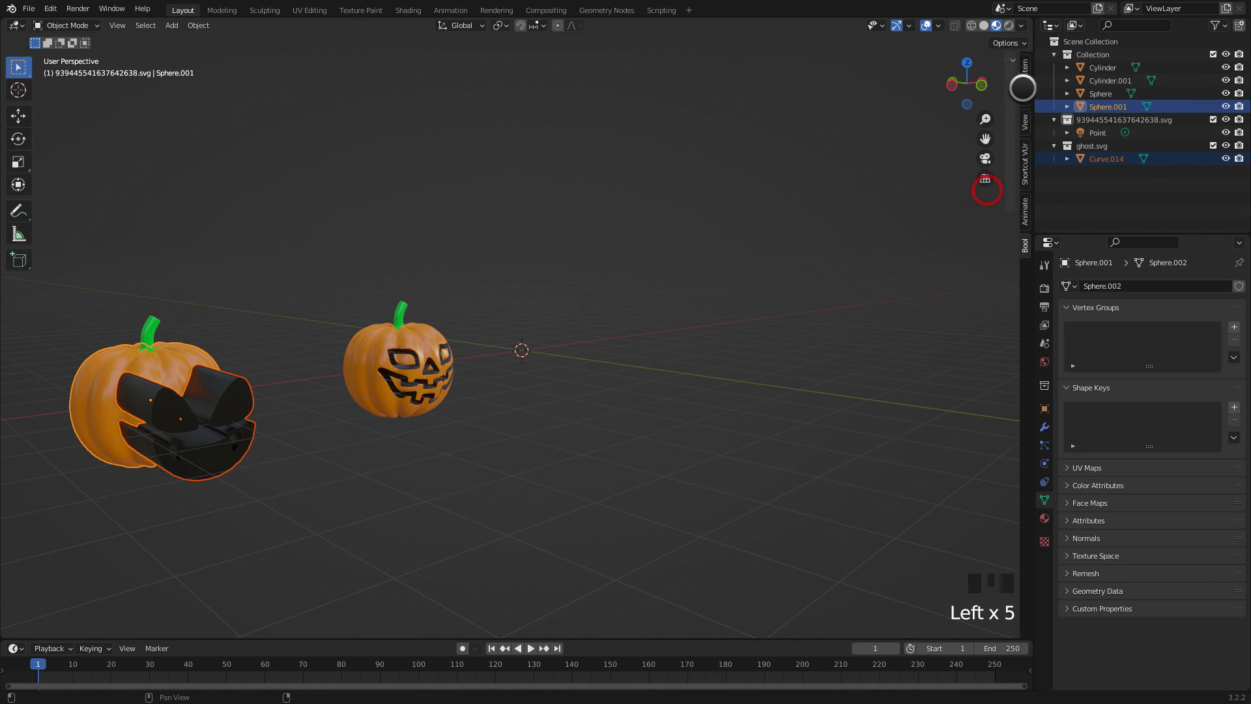